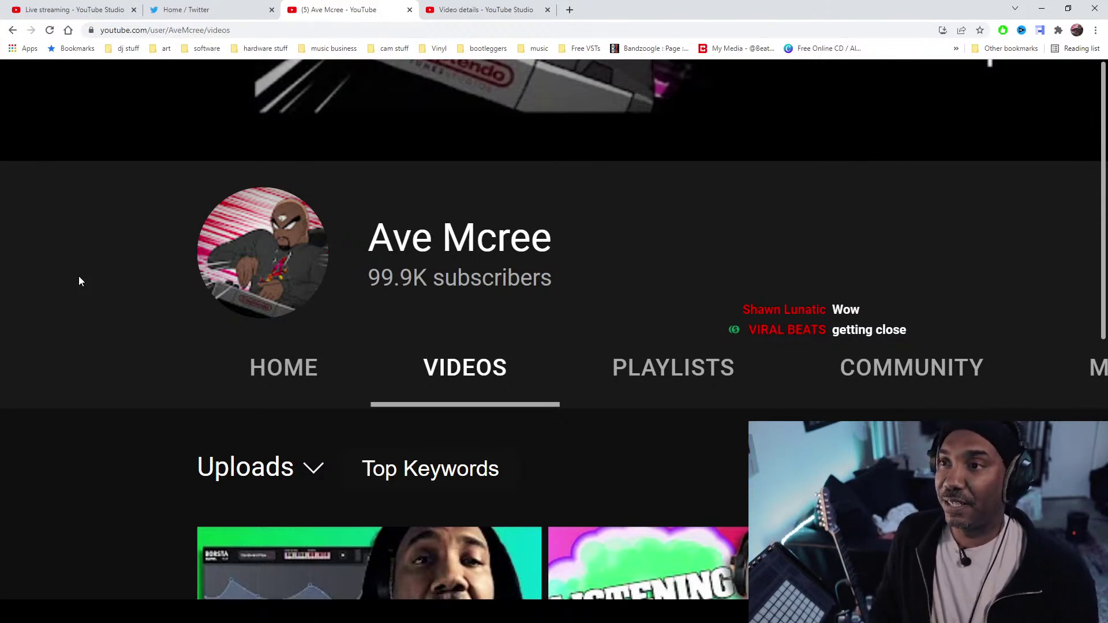
- Examine the channel's subscriber count and its most recent uploads on the videos page
scroll(78, 276, down, 3)
scroll(79, 276, down, 2)
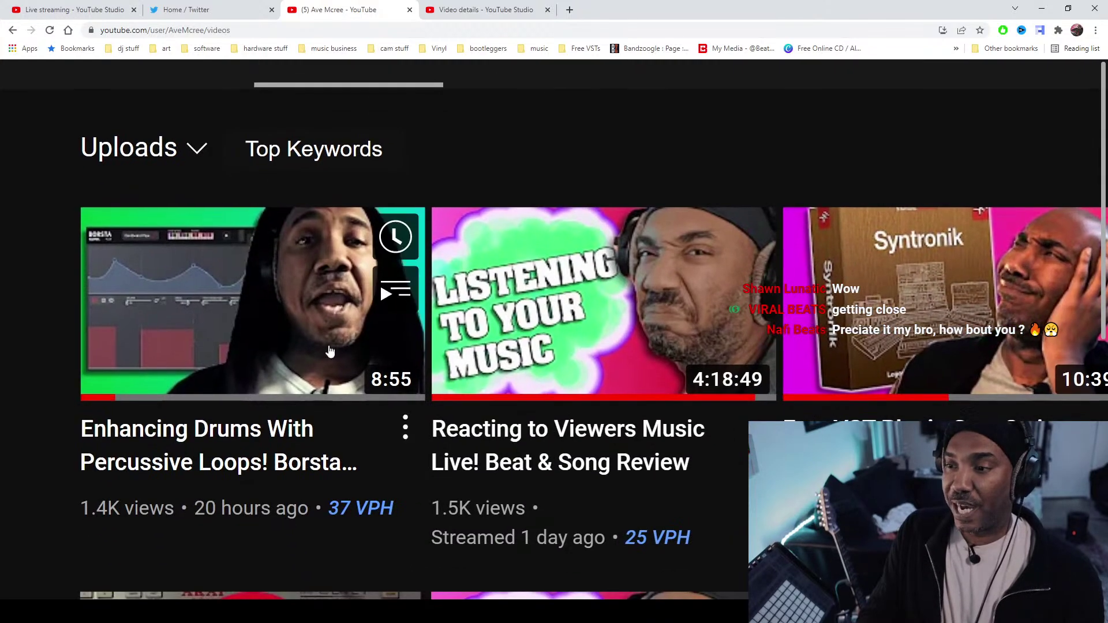
mouse_move(574, 391)
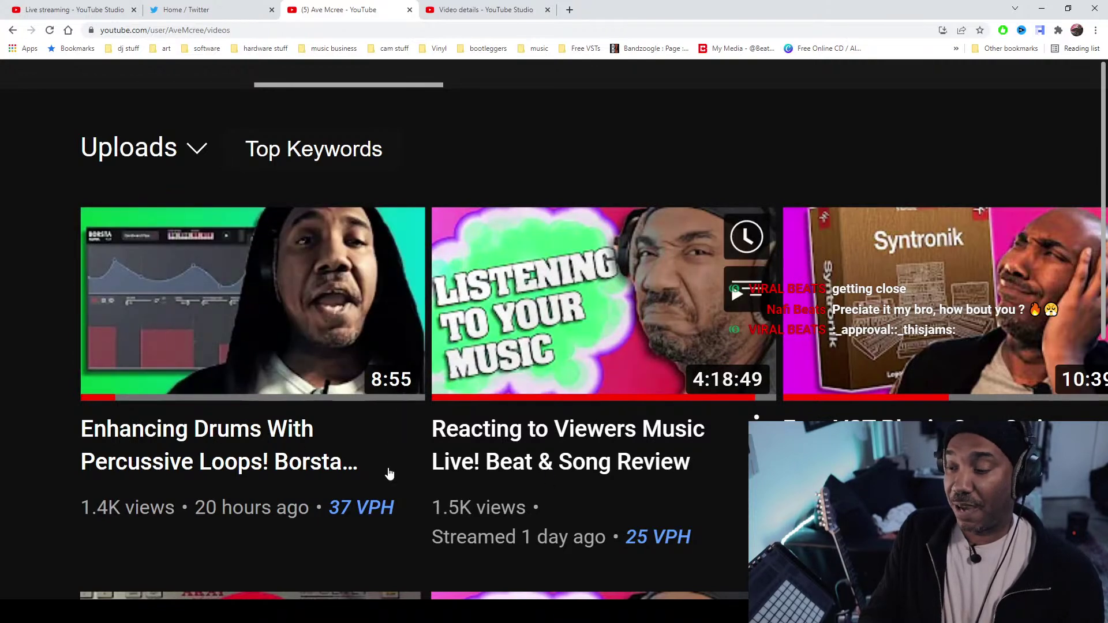
scroll(27, 407, up, 1)
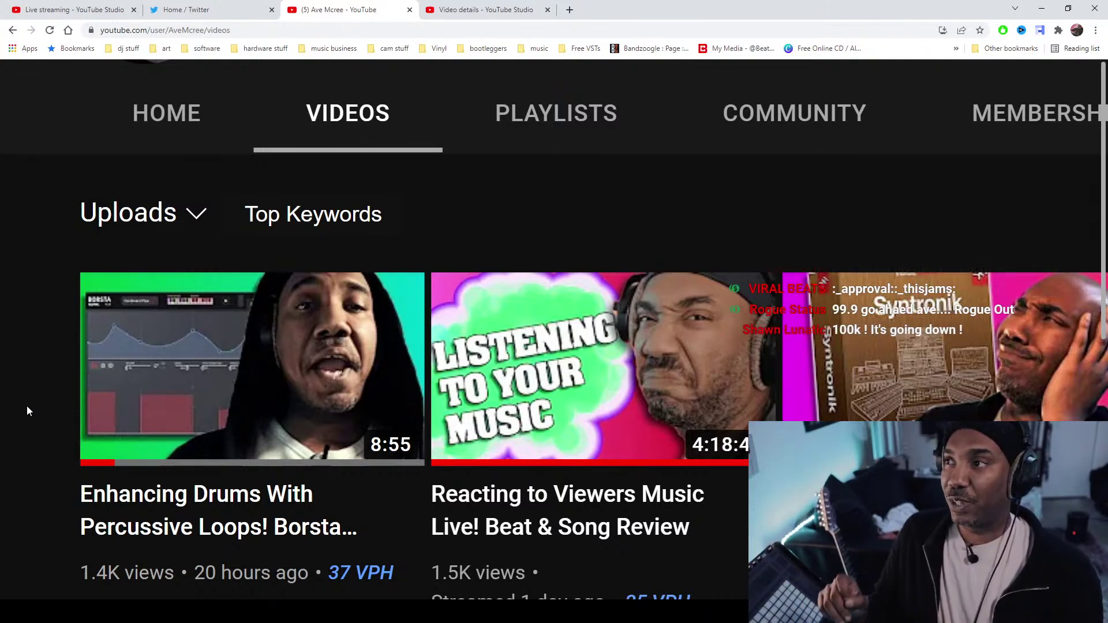
scroll(27, 407, up, 2)
scroll(27, 411, up, 1)
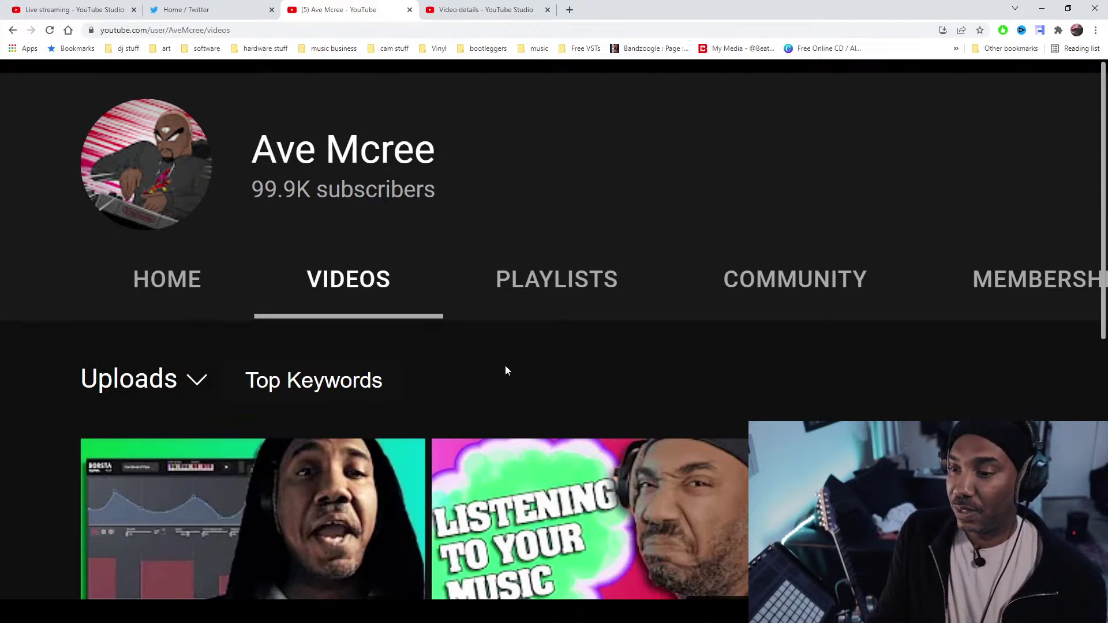
scroll(506, 367, down, 5)
scroll(506, 368, down, 1)
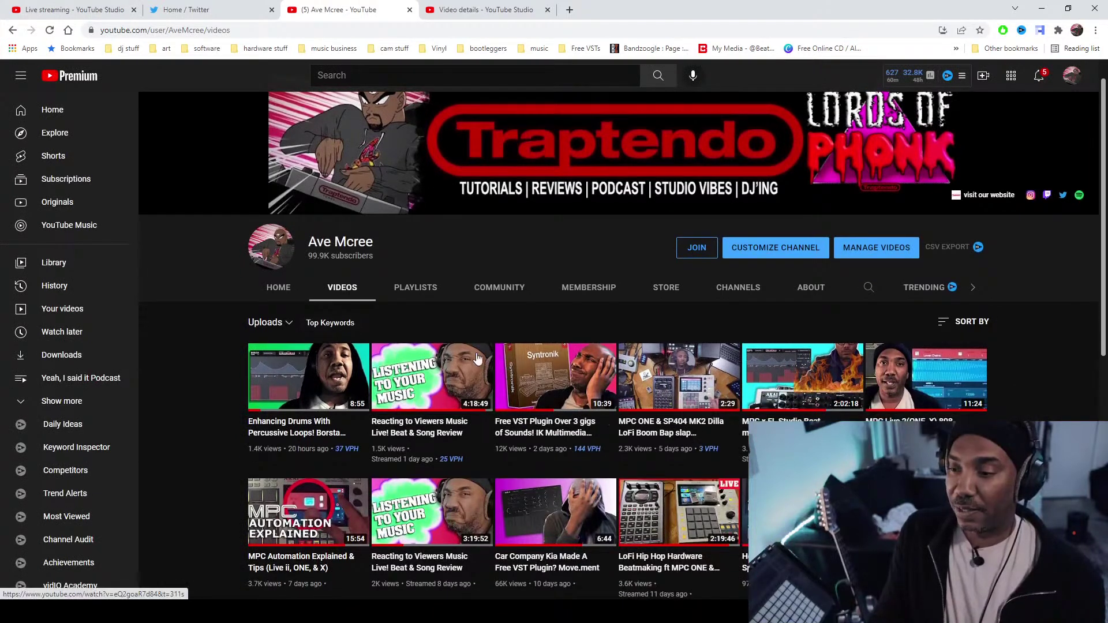
- View the channel's membership tiers and perks, and dismiss the membership offer
click(698, 250)
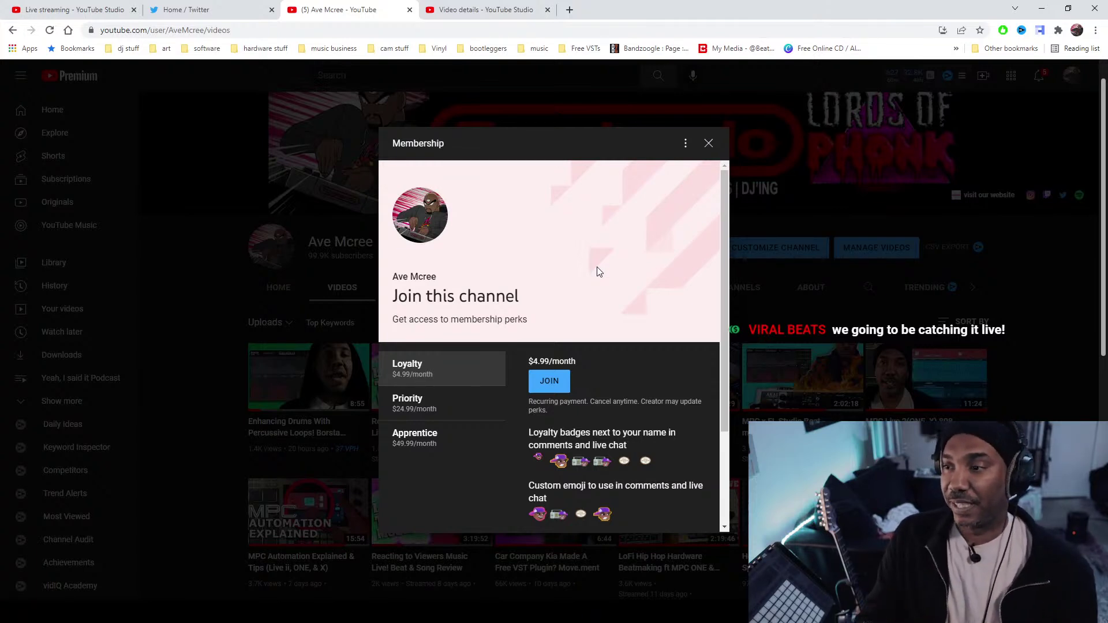
click(708, 144)
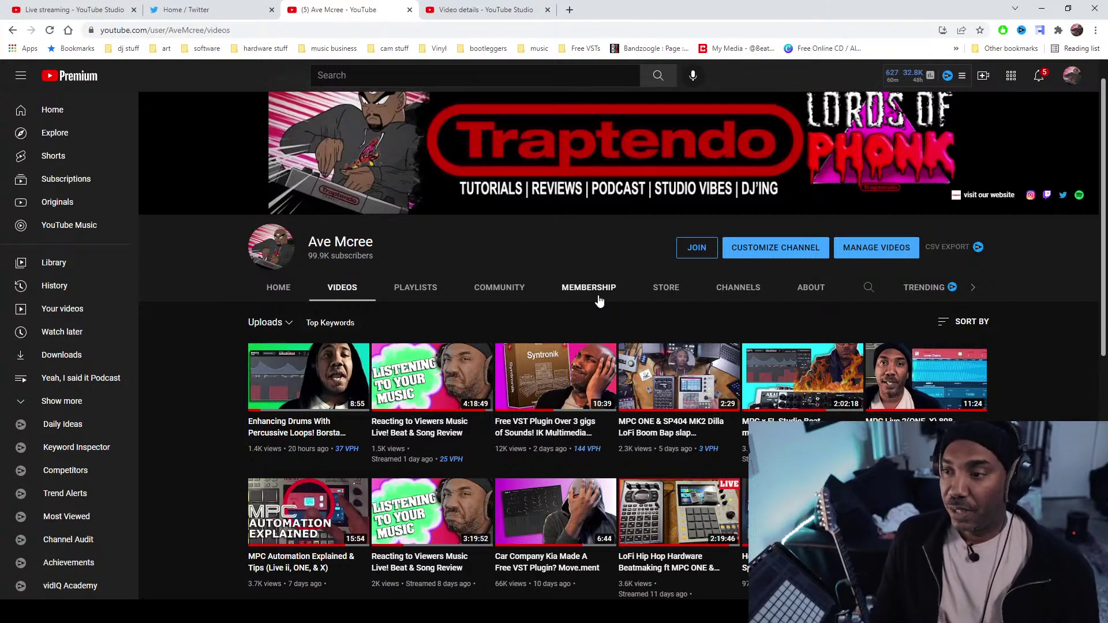
- Open the channel's store and examine the featured merchandise at enlarged size
click(655, 296)
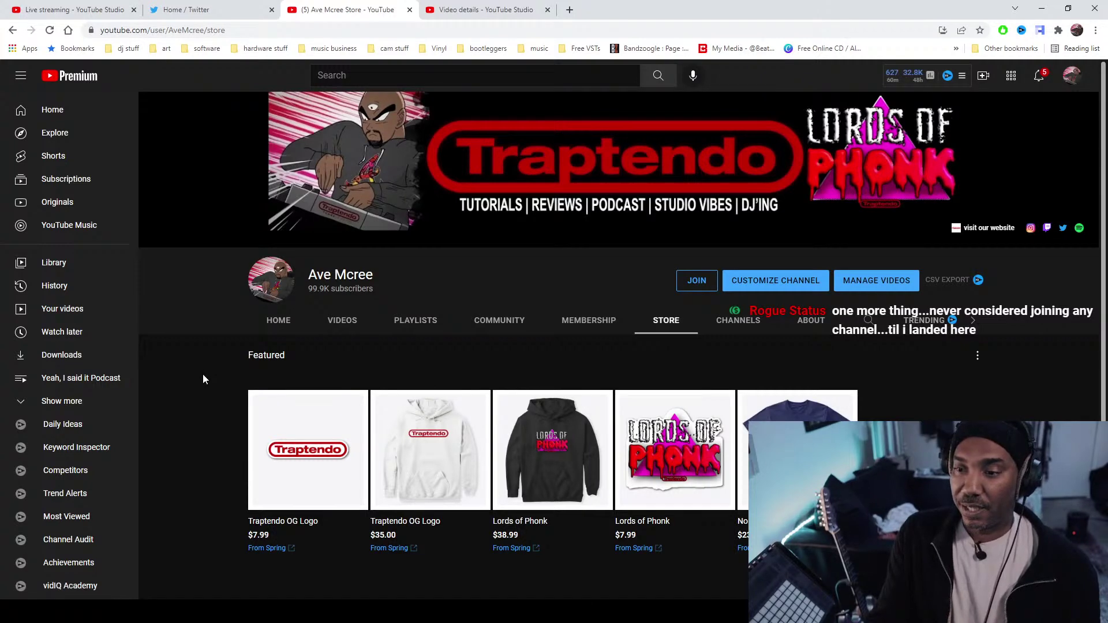
scroll(203, 375, up, 4)
scroll(202, 379, right, 6)
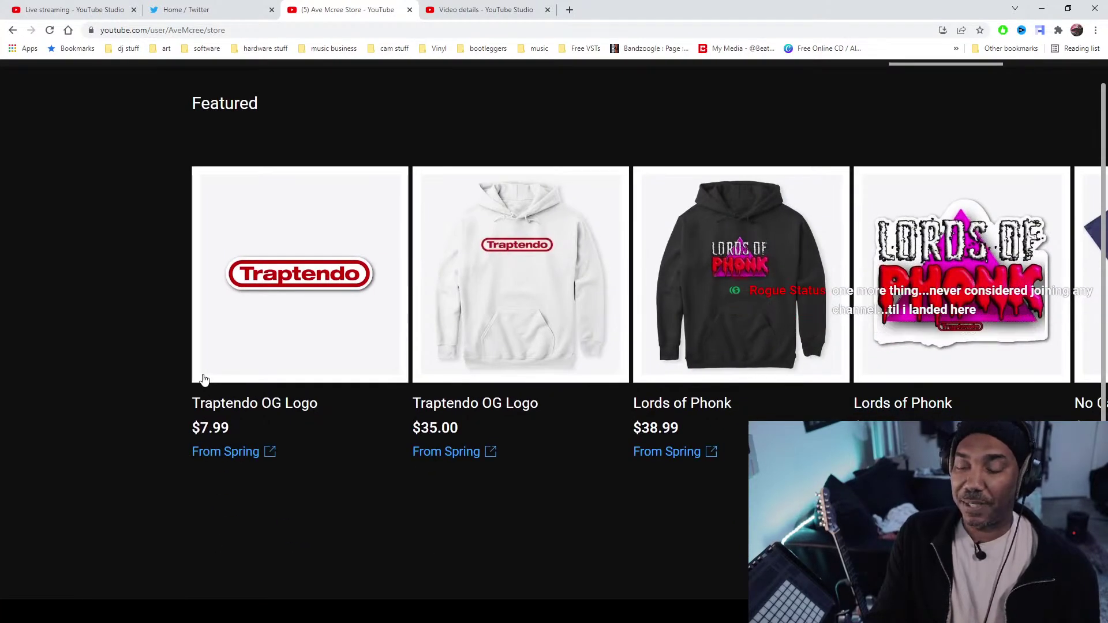
scroll(204, 379, left, 6)
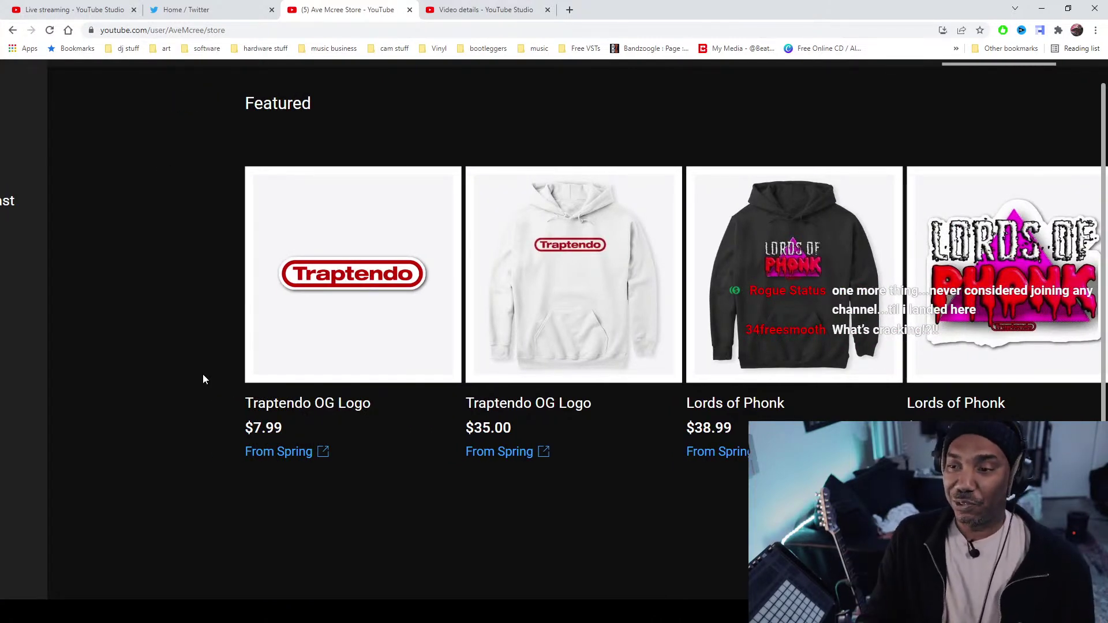
scroll(202, 379, right, 5)
scroll(203, 379, right, 3)
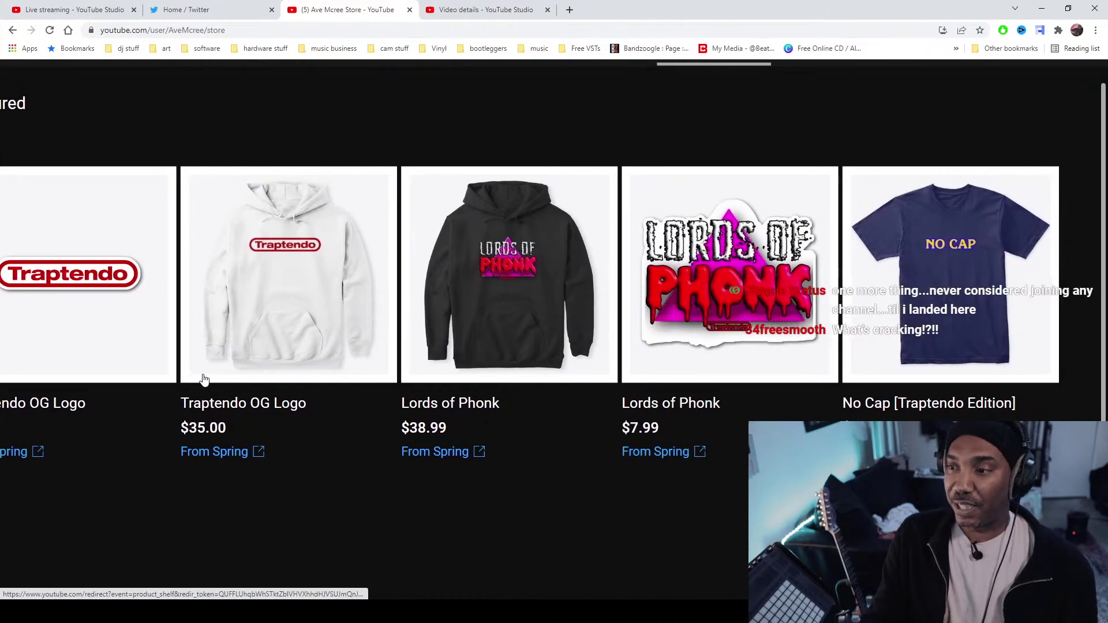
scroll(203, 379, left, 4)
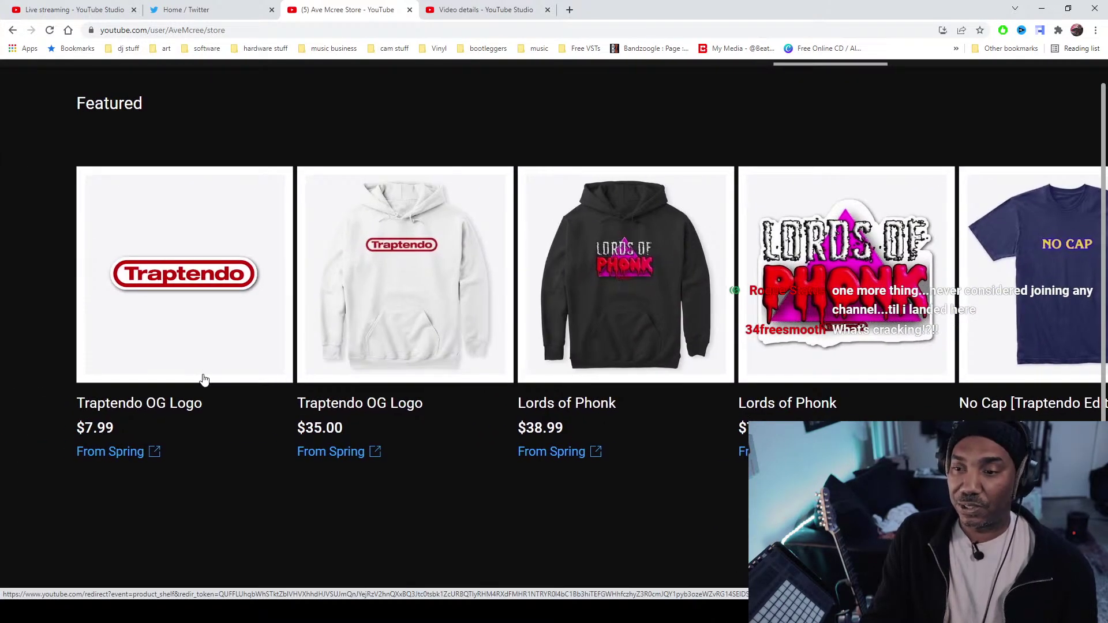
scroll(204, 379, right, 1)
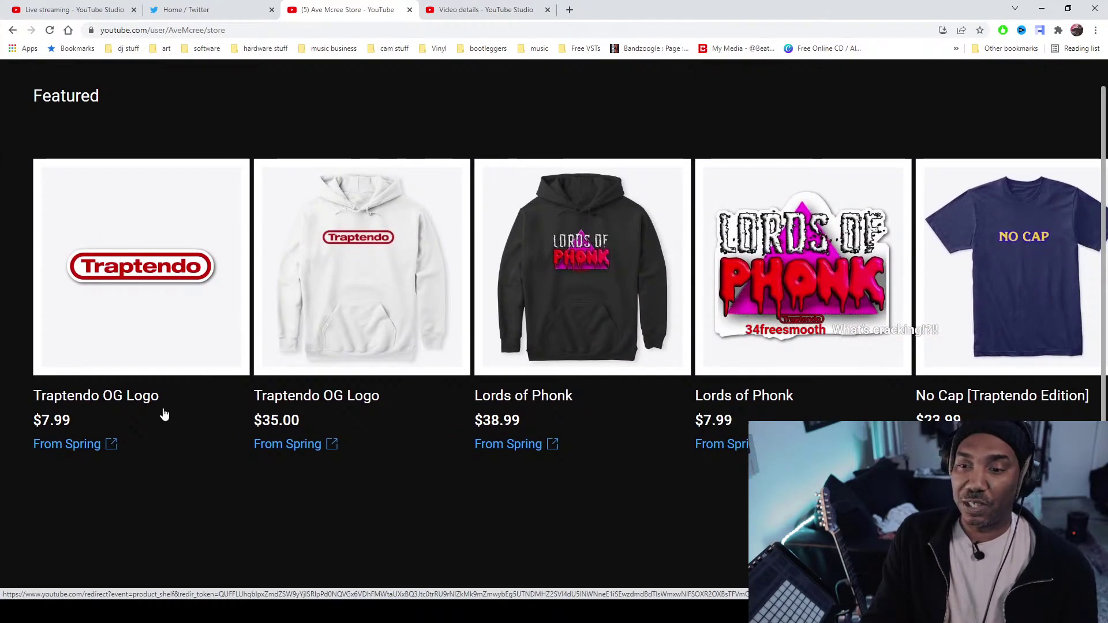
scroll(160, 410, down, 1)
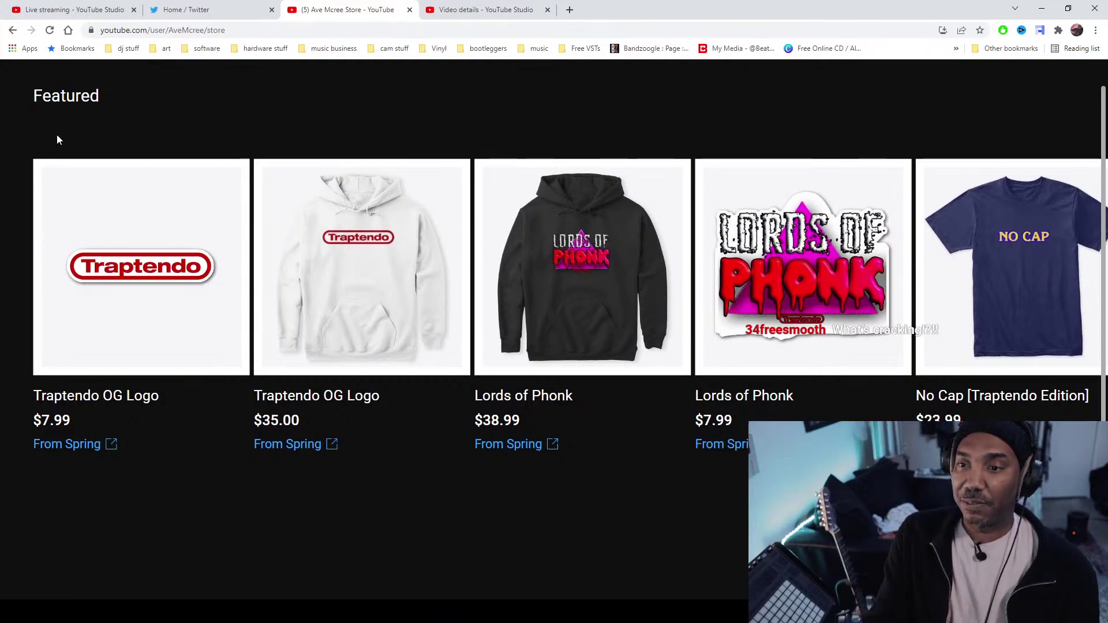
key(ctrl+0)
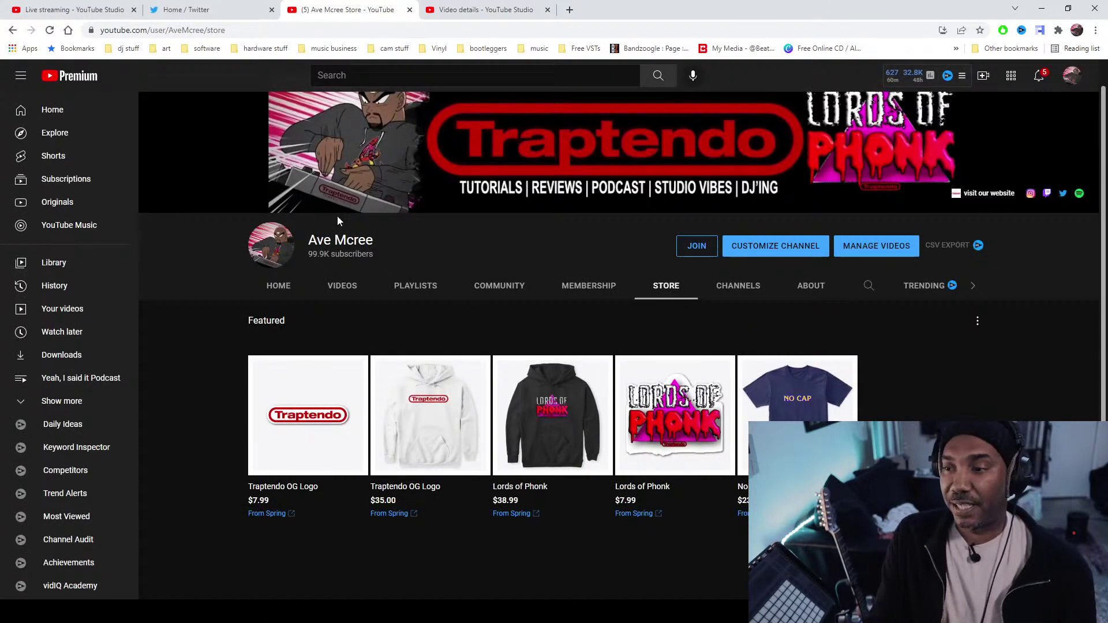
- Open the website linked in the channel banner and view its social links and mailing-list section
click(958, 196)
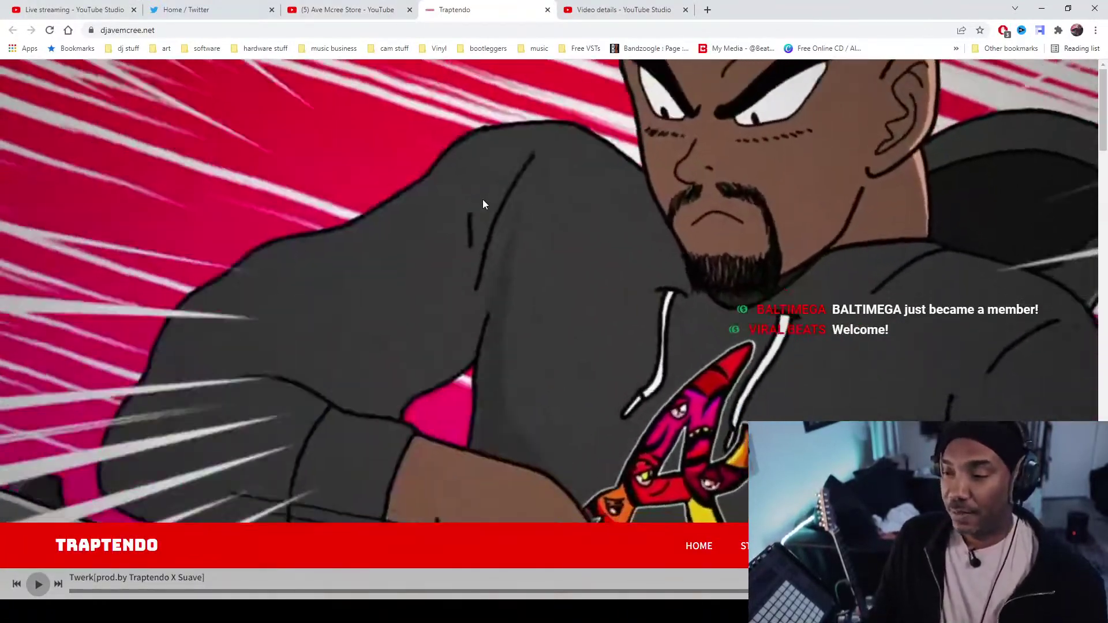
scroll(466, 234, down, 2)
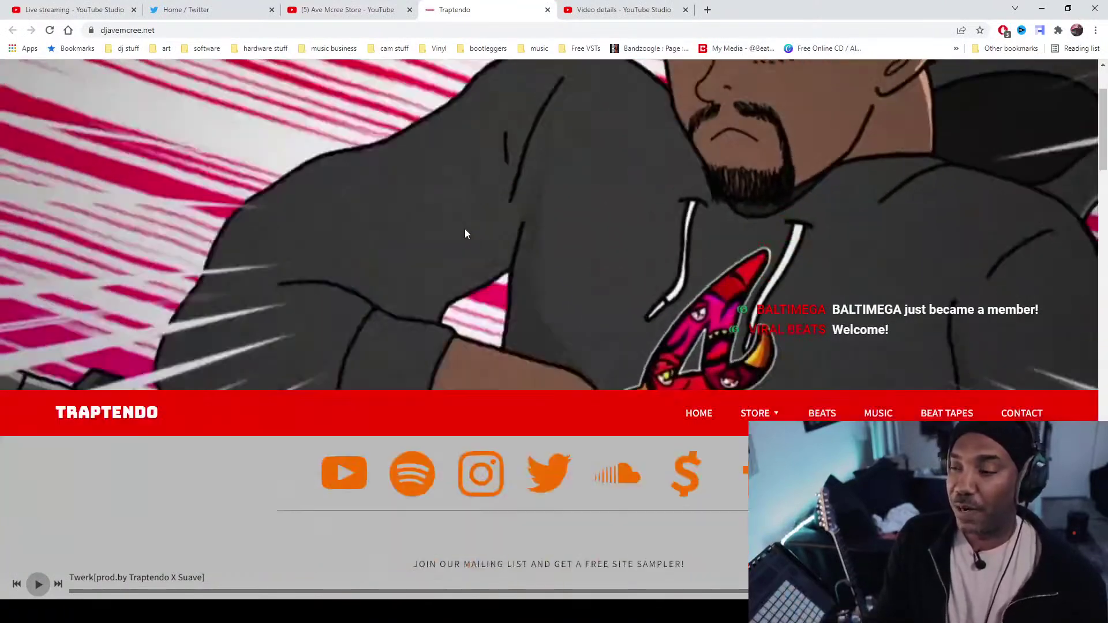
scroll(465, 234, down, 2)
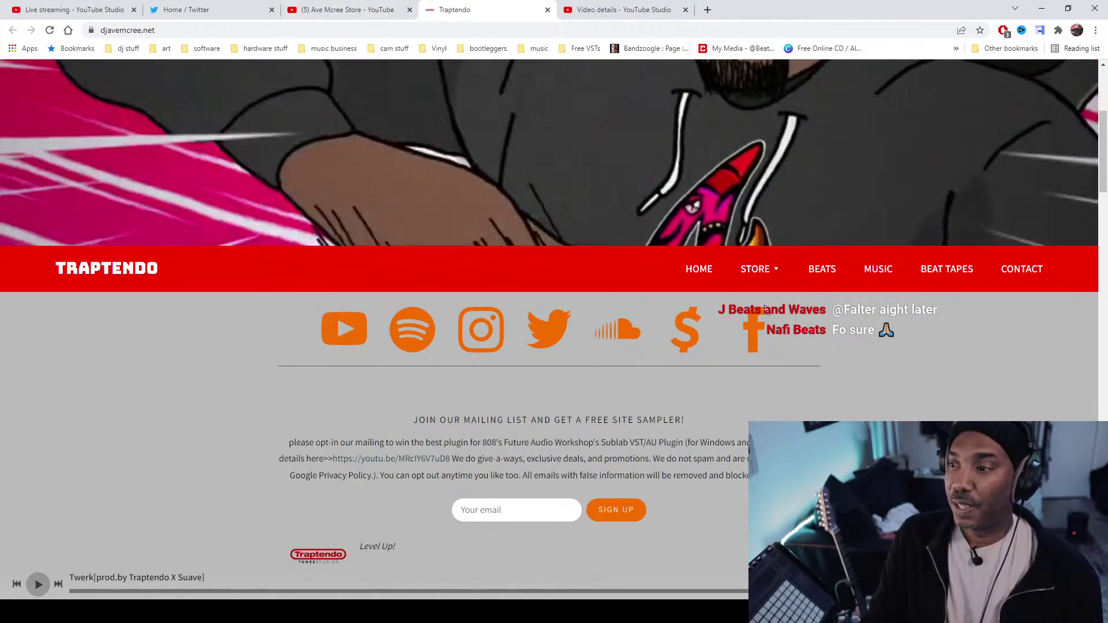
- Open the drum kits section of the website's store and examine the free Lower Chakra 808's listing up close
mouse_move(757, 273)
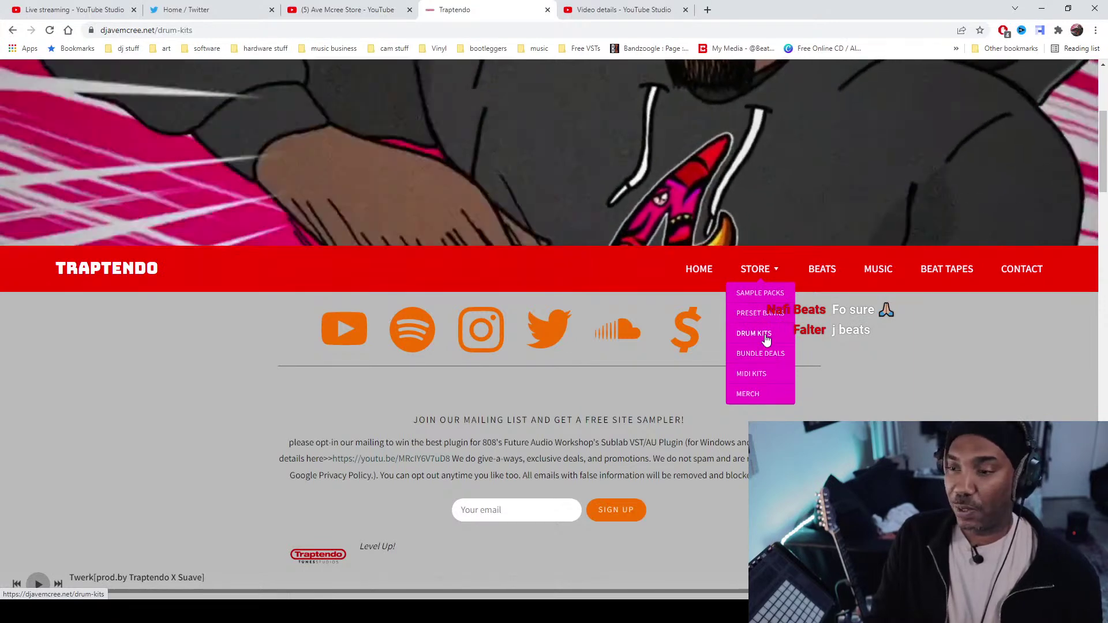
click(765, 340)
scroll(160, 418, down, 1)
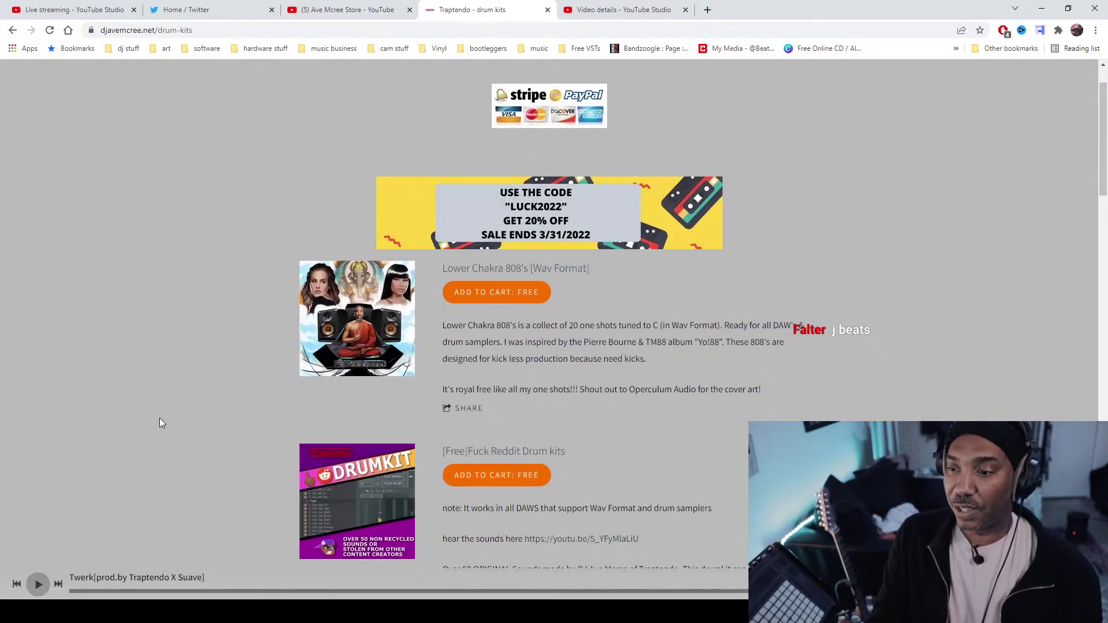
scroll(159, 418, up, 5)
scroll(160, 418, right, 1)
scroll(160, 422, right, 3)
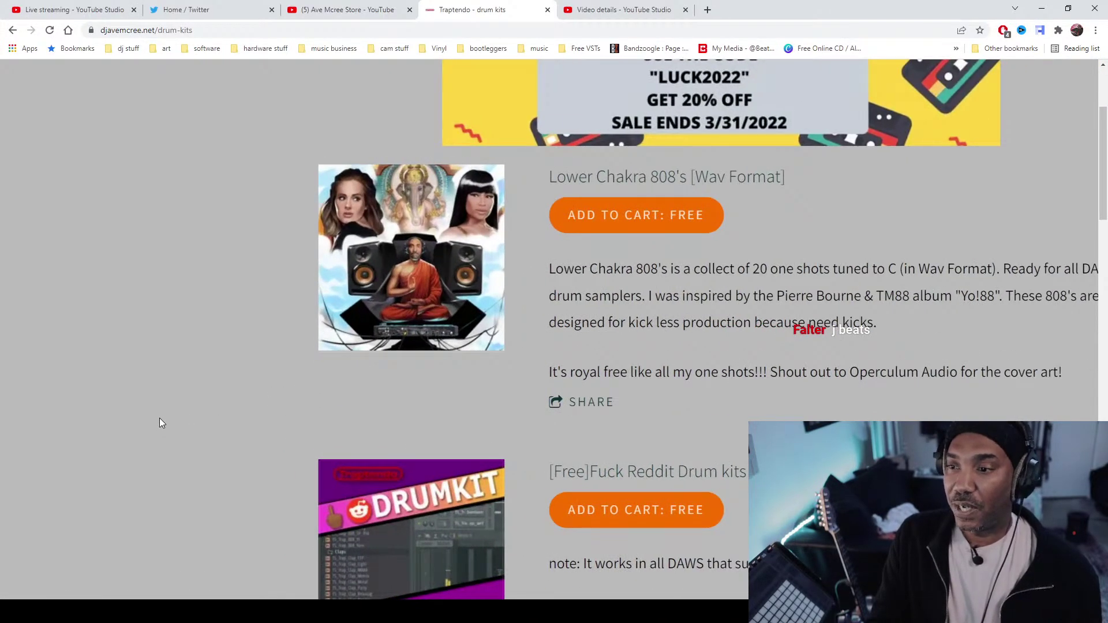
scroll(160, 422, up, 2)
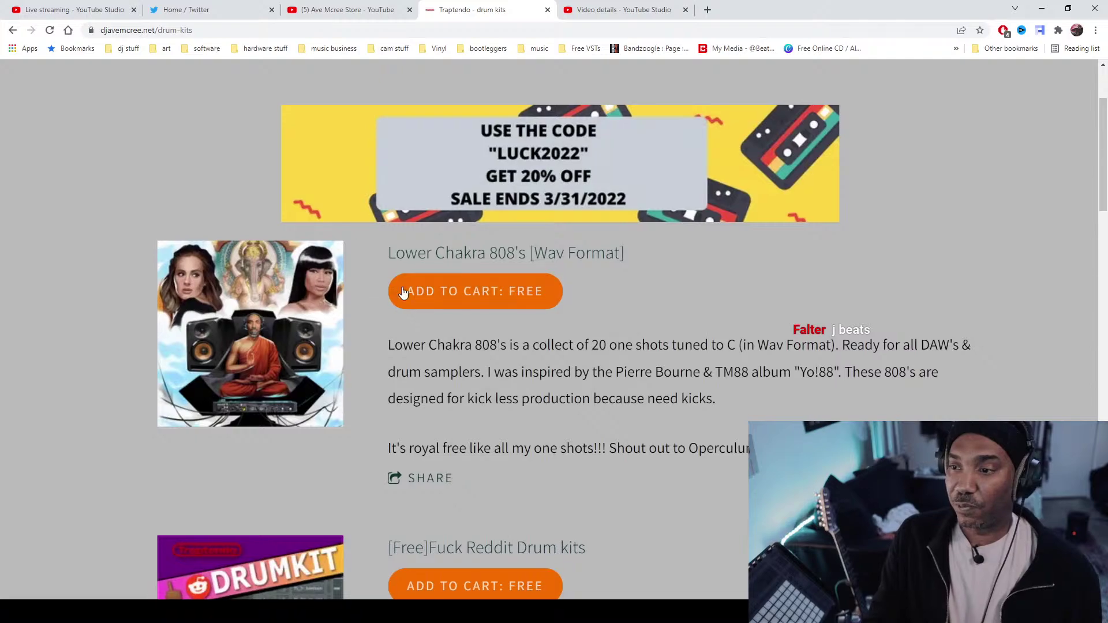
- Look through the drum kit listings, including the Traptranada and Trap-Steezy kits, and return to the start of the page
scroll(732, 389, down, 15)
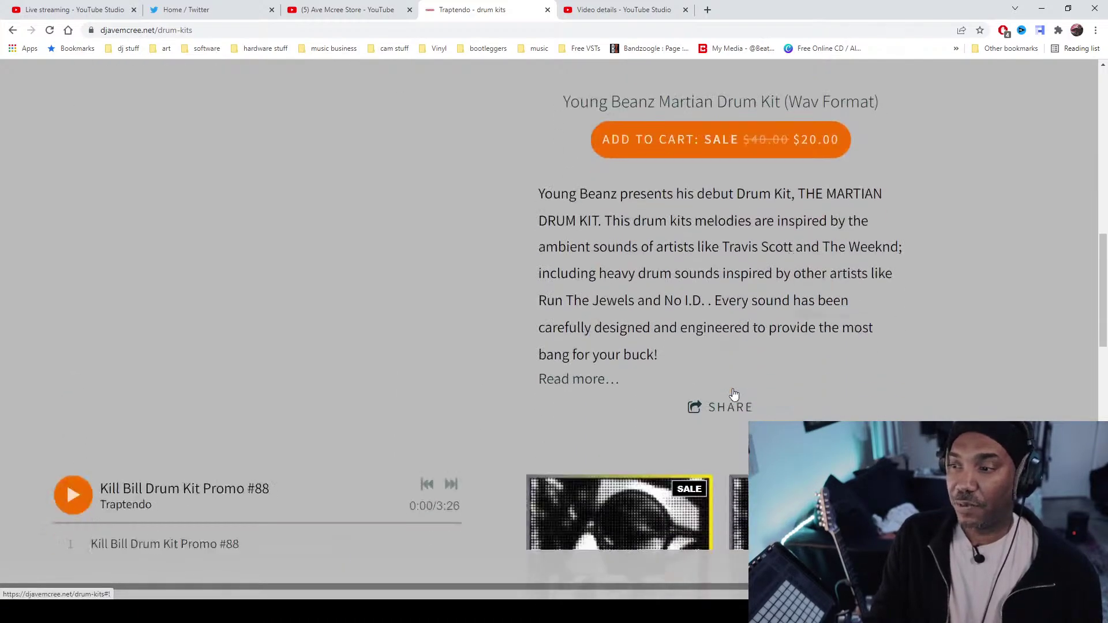
scroll(733, 394, down, 15)
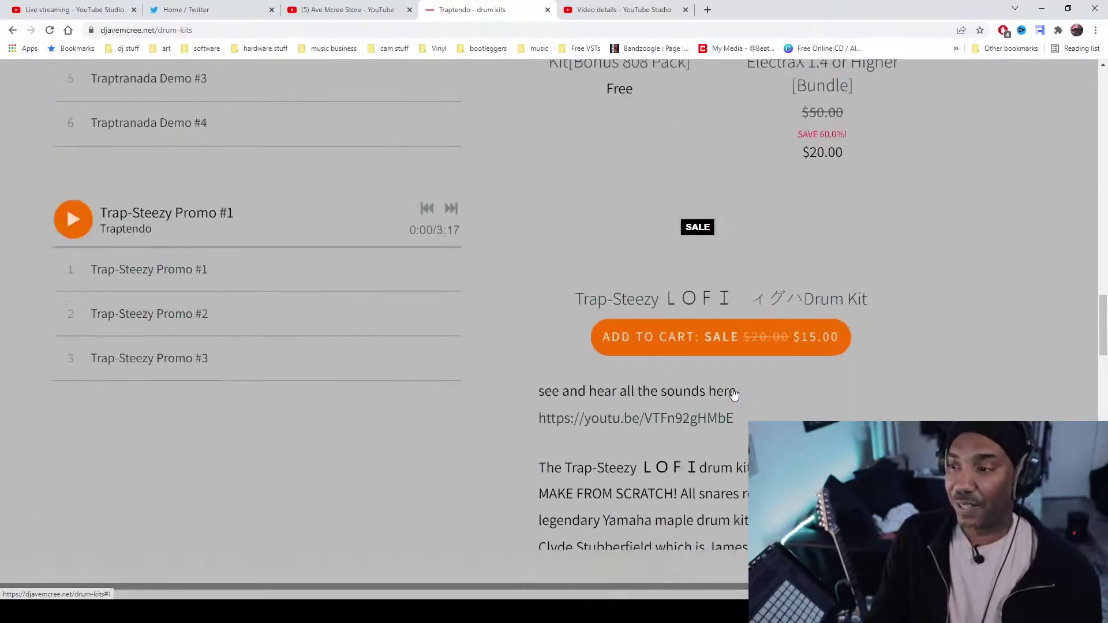
scroll(734, 395, up, 5)
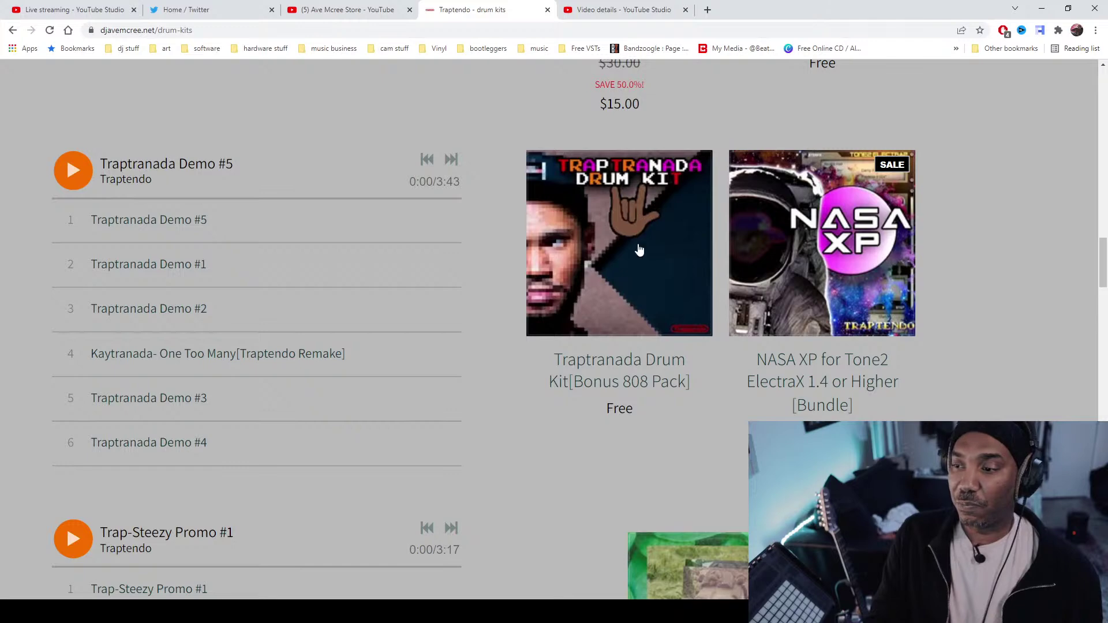
scroll(616, 260, down, 6)
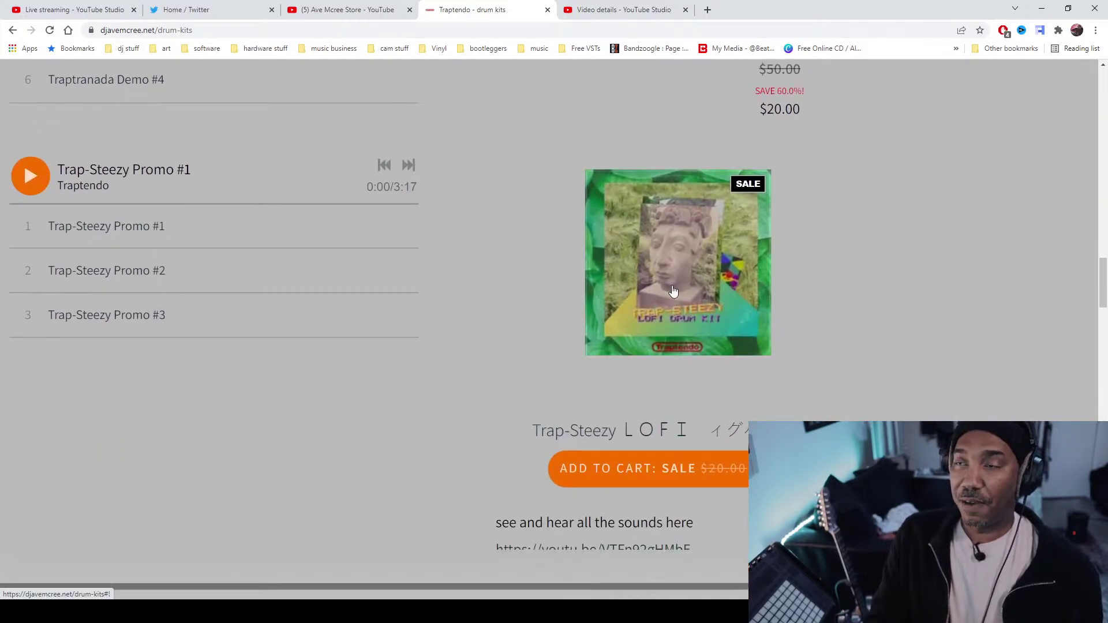
scroll(593, 324, down, 1)
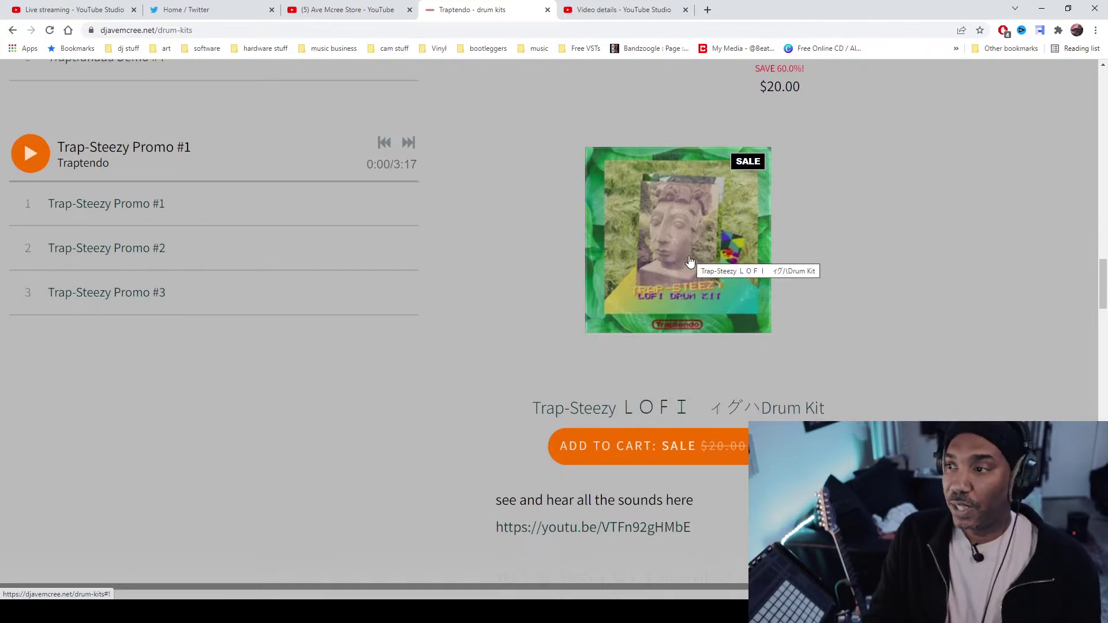
scroll(693, 261, down, 20)
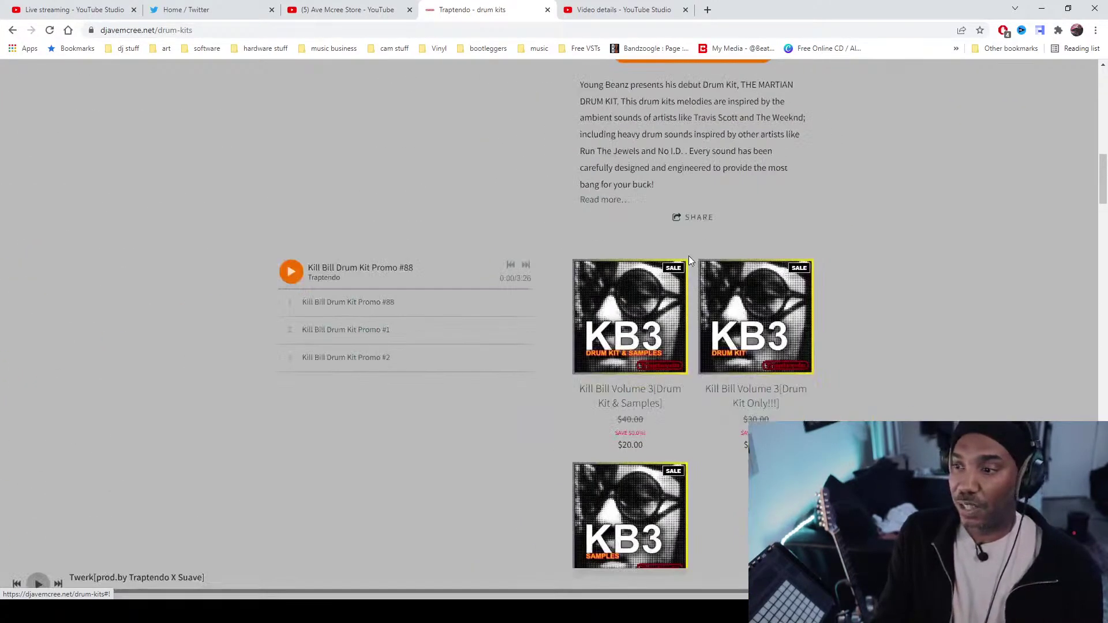
scroll(690, 261, up, 20)
scroll(691, 262, up, 1)
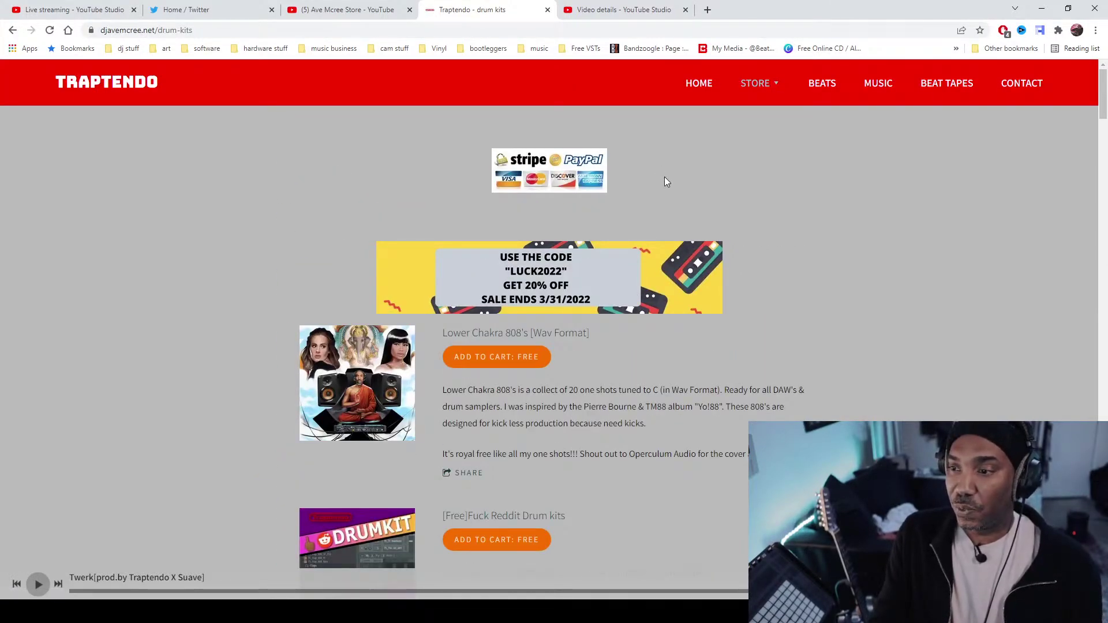
- Enlarge the 20% off LUCK2022 sale banner for reading and restore the page to its default zoom
ctrl+scroll(664, 184, up, 5)
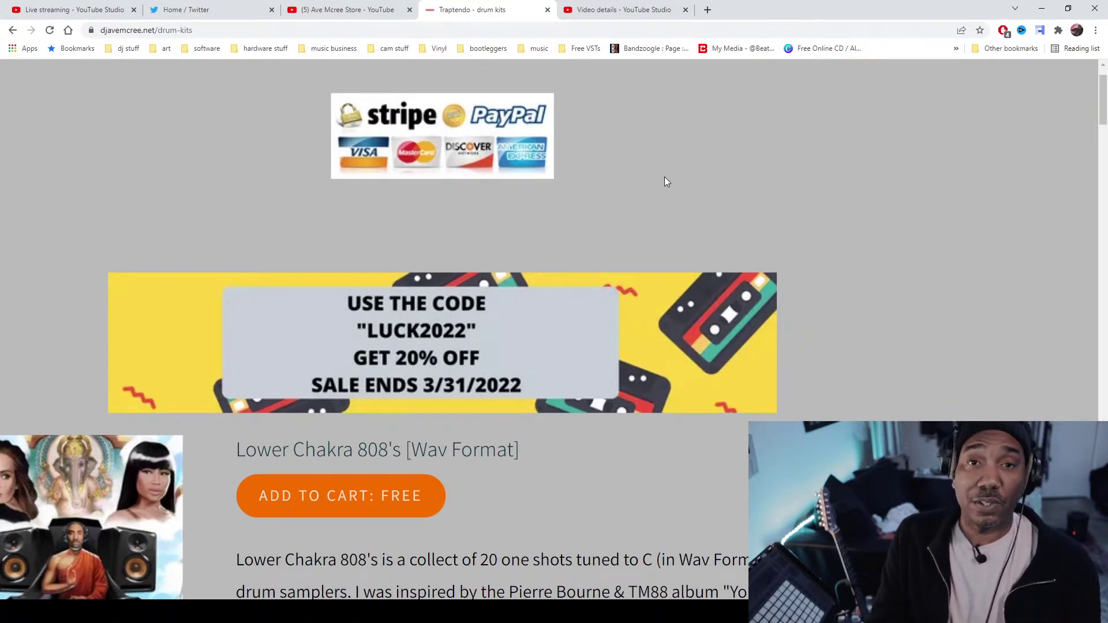
key(ctrl+0)
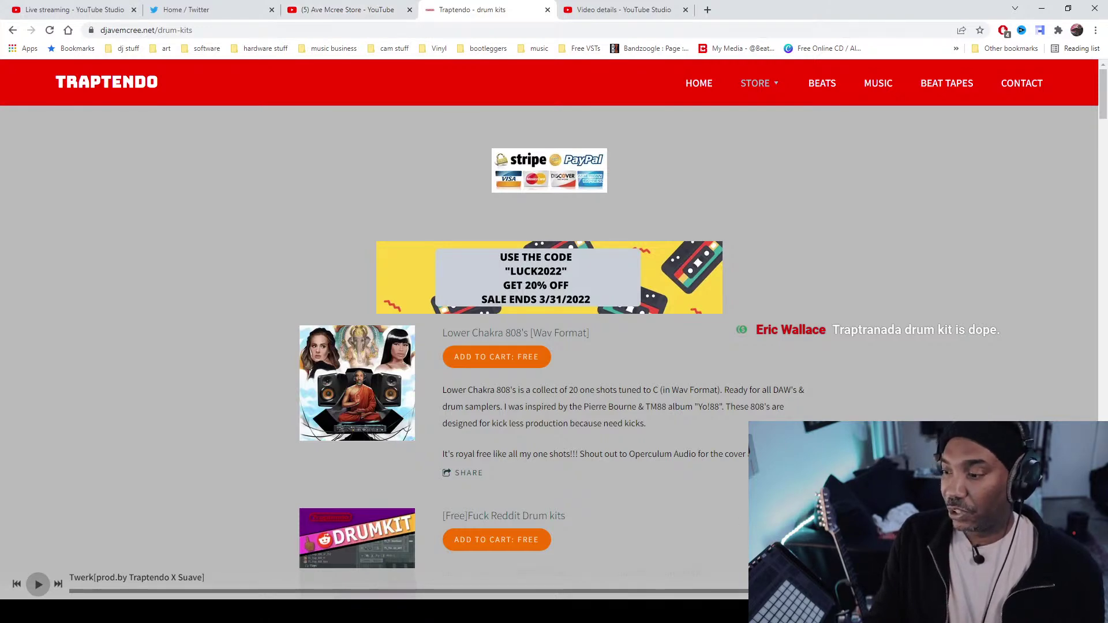
- Switch to the MPC software, set the Outputs 1/2 level to -13.5 dB and toggle the mute of track 5 (808)
key(alt+Tab)
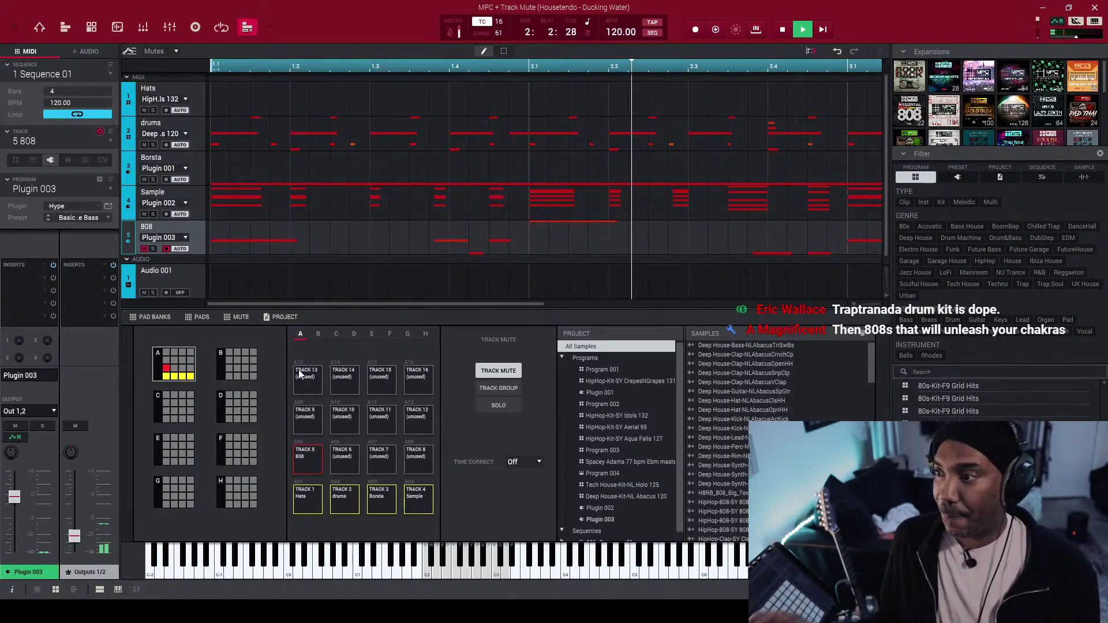
mouse_move(74, 537)
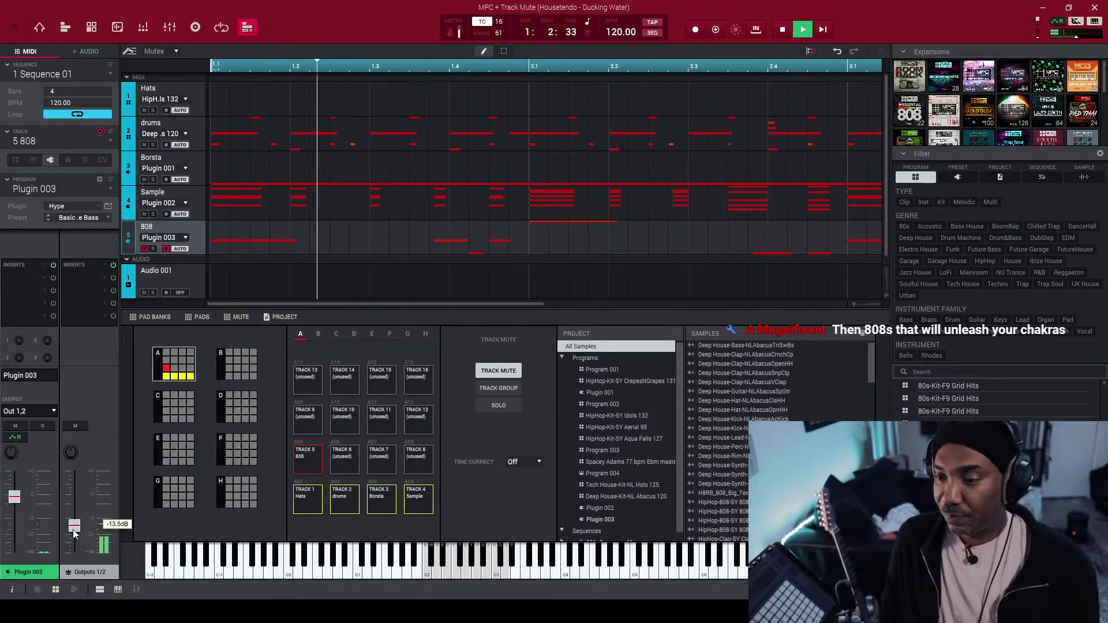
click(303, 466)
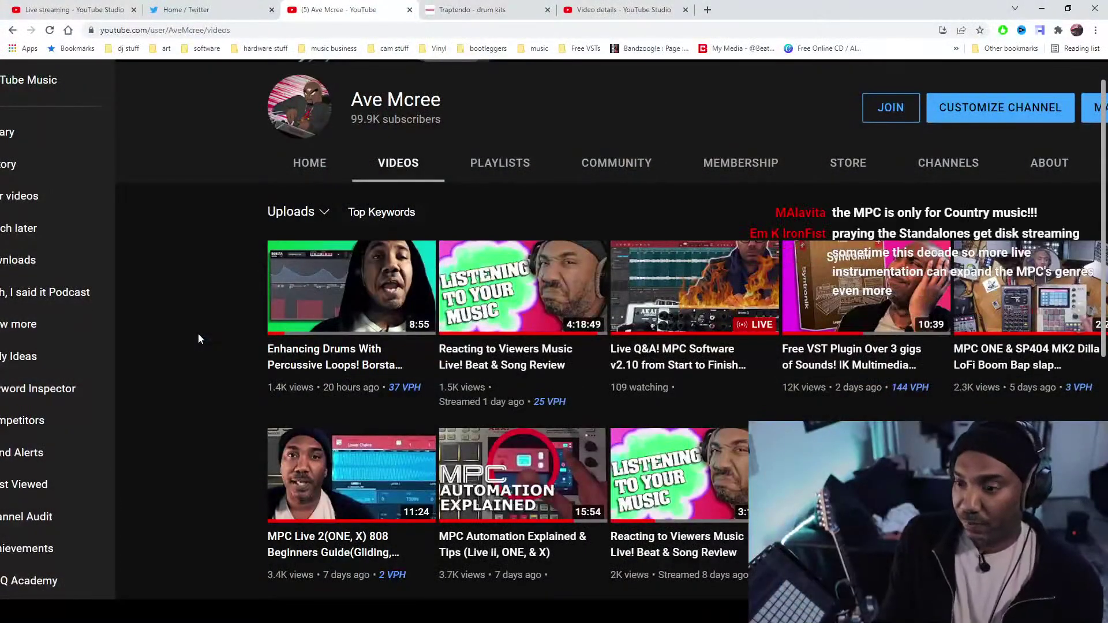
- Switch back to the YouTube channel's videos page in the browser and view the uploads at a larger size
ctrl+scroll(199, 328, up, 2)
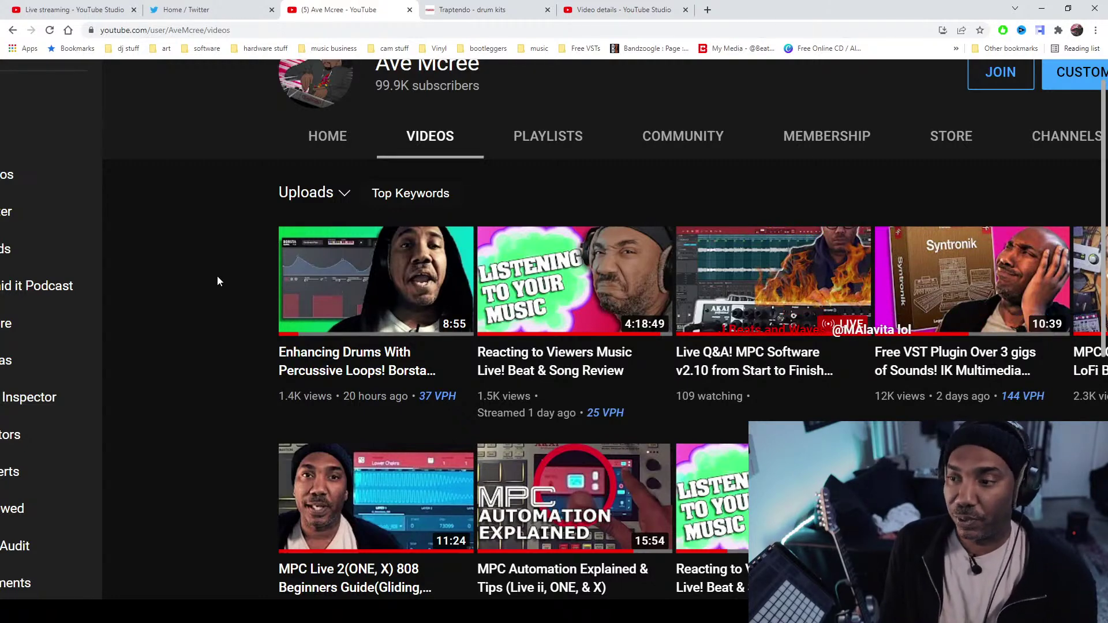
- Restore the channel's videos page to its default zoom and switch to the MPC software
key(ctrl+0)
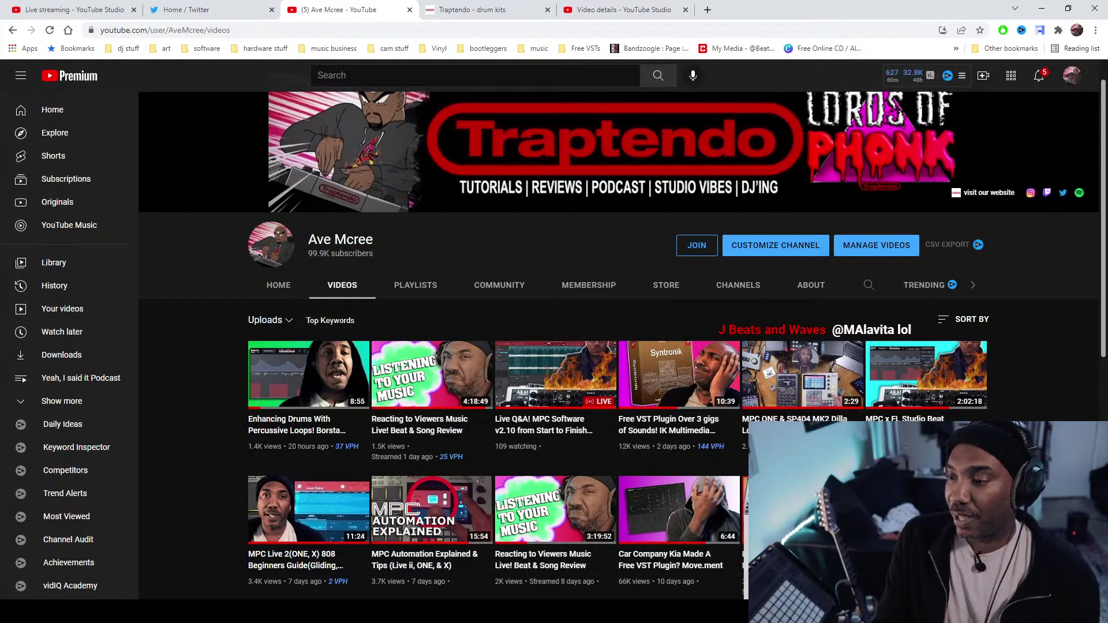
key(alt+Tab)
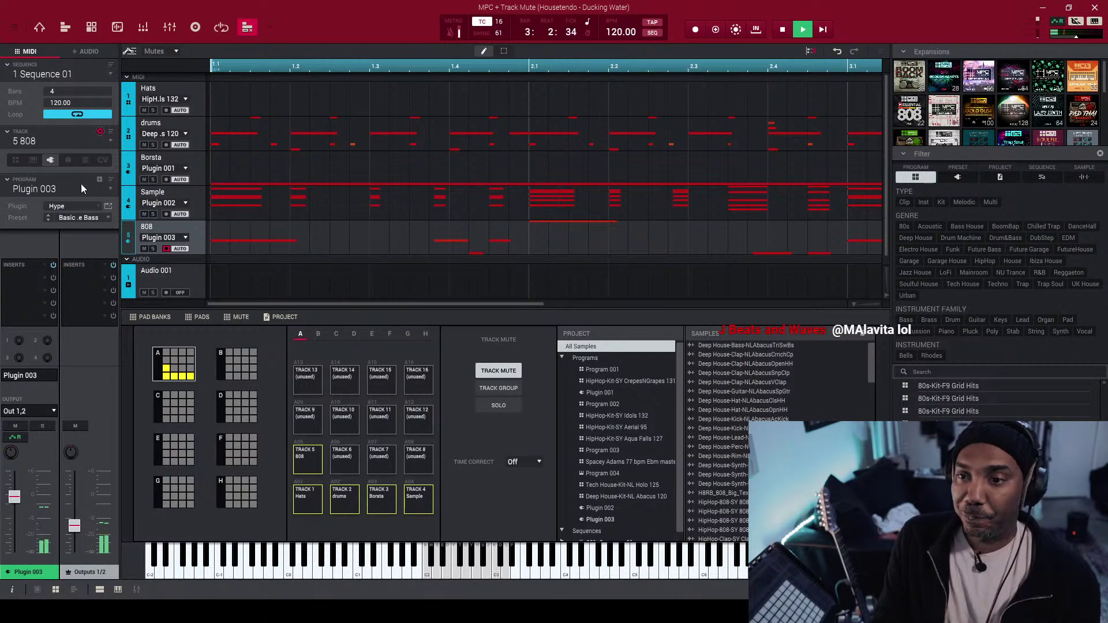
- Select track 3 (Borsta) and open its Borsta plugin window, moved clear of the track controls and mixer strips
click(95, 139)
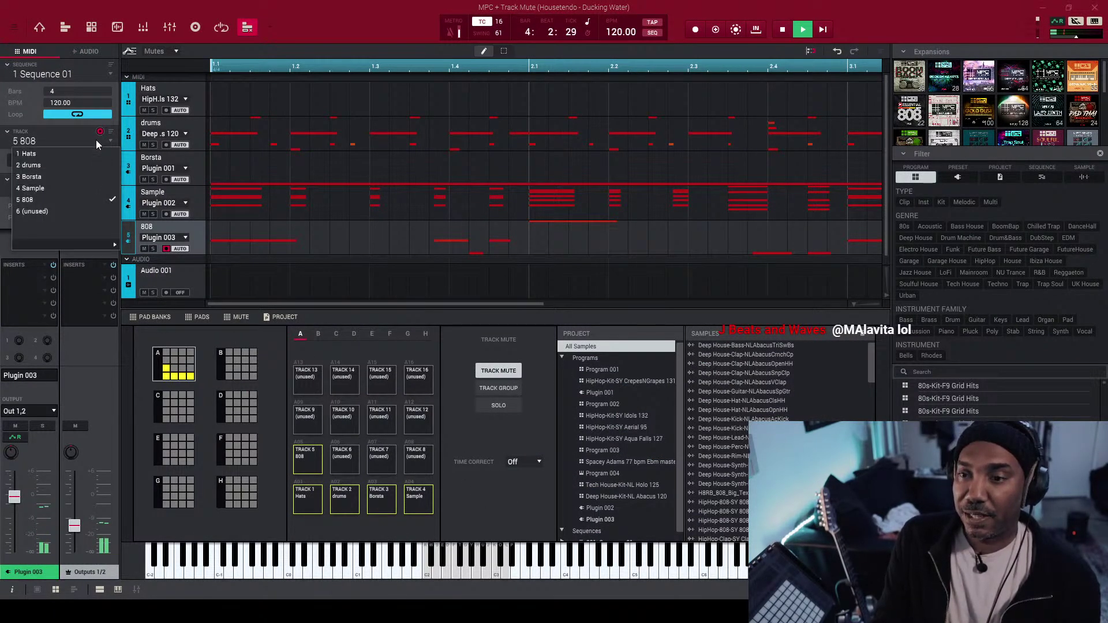
click(77, 176)
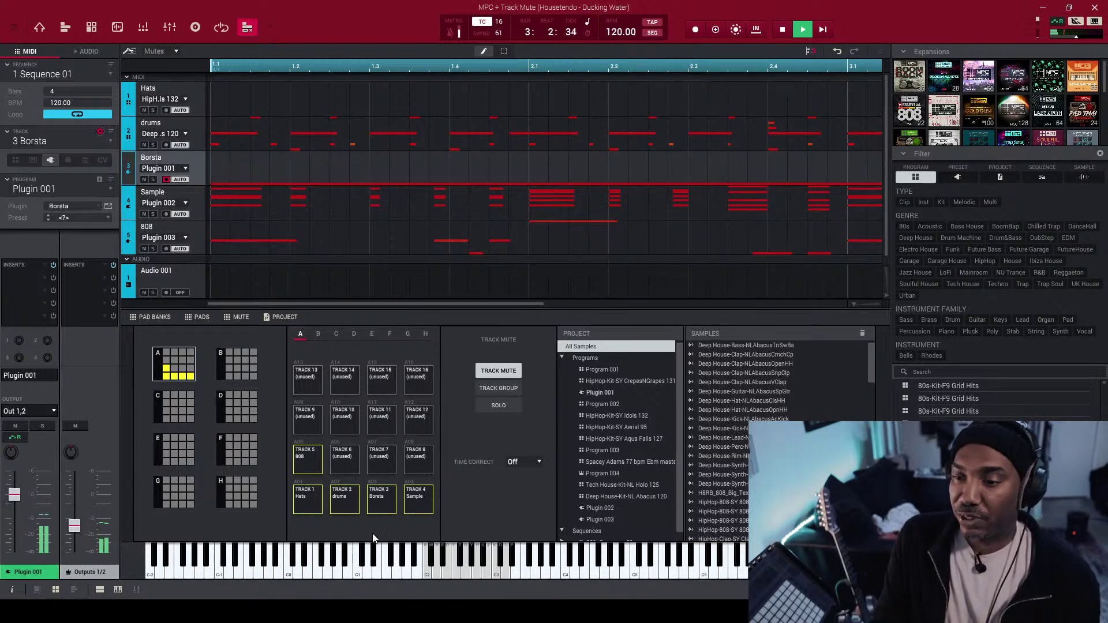
click(108, 205)
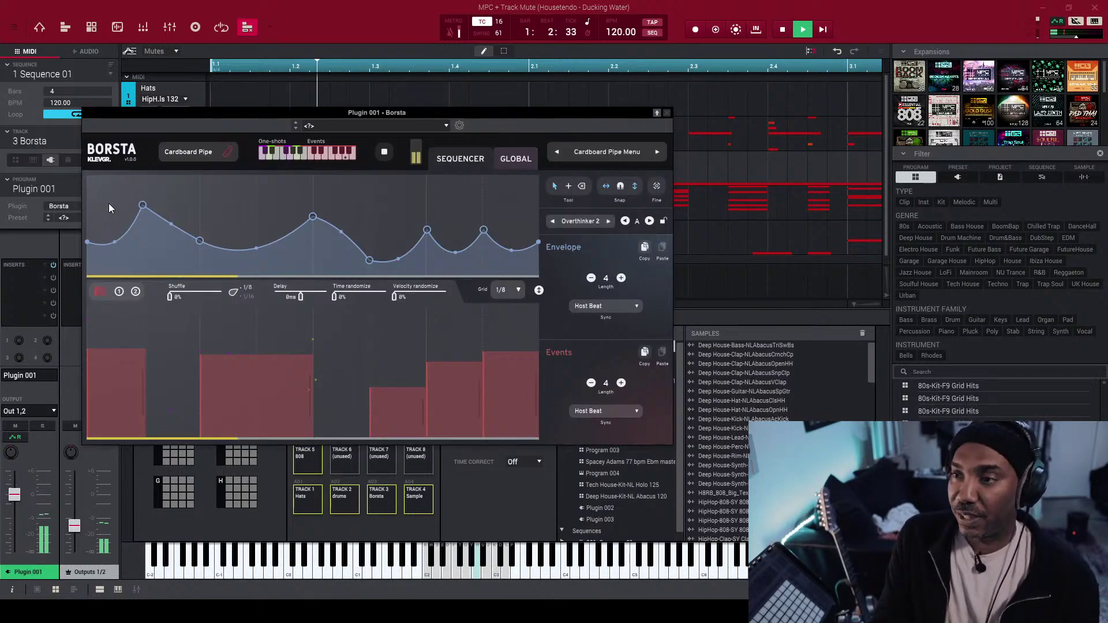
drag(217, 118, 328, 109)
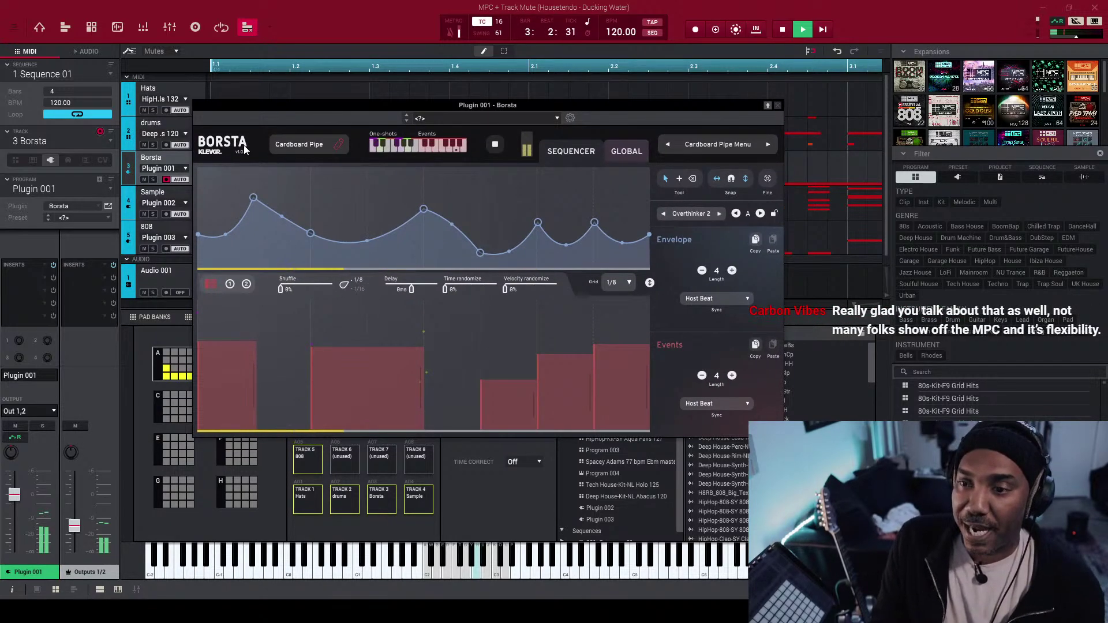
- Solo the Borsta track and raise the Outputs 1/2 level to -4.68 dB
mouse_move(72, 523)
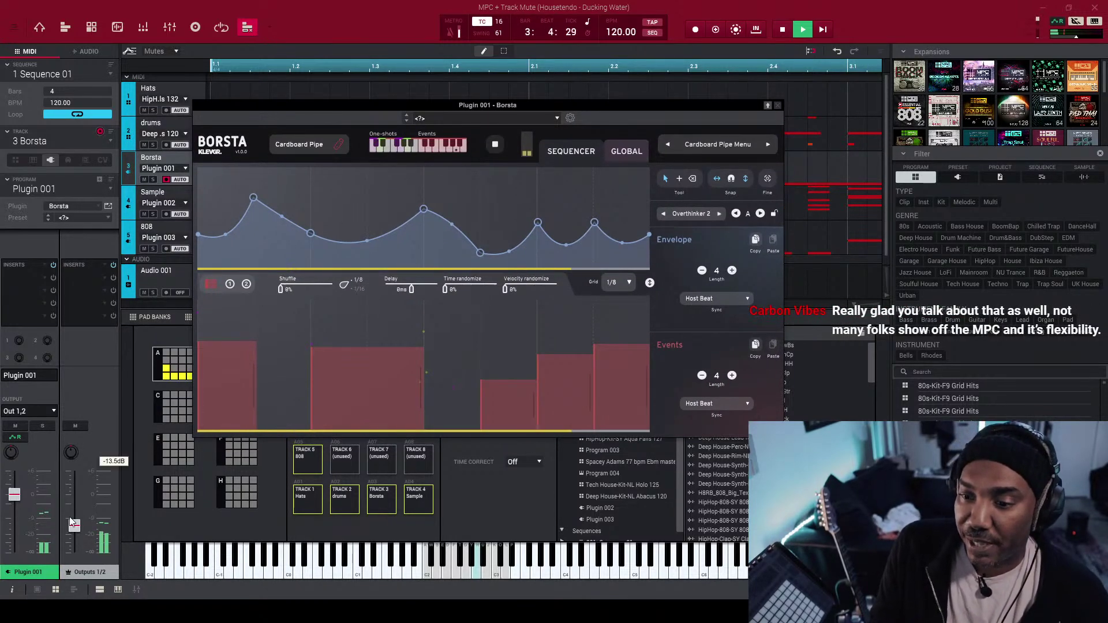
click(42, 427)
mouse_move(76, 450)
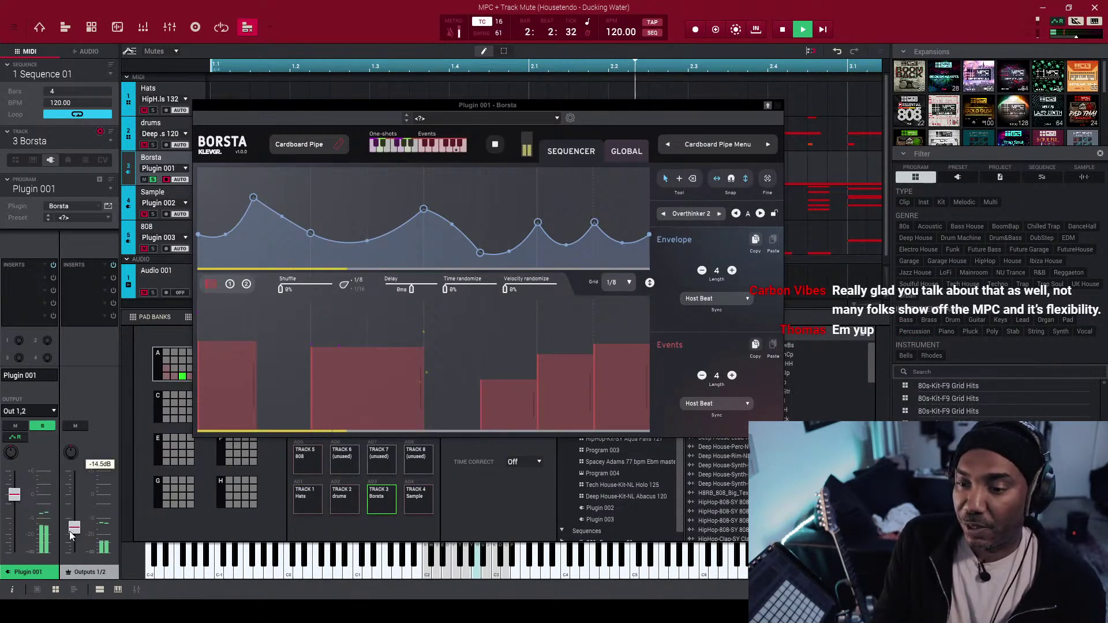
drag(74, 525, 72, 509)
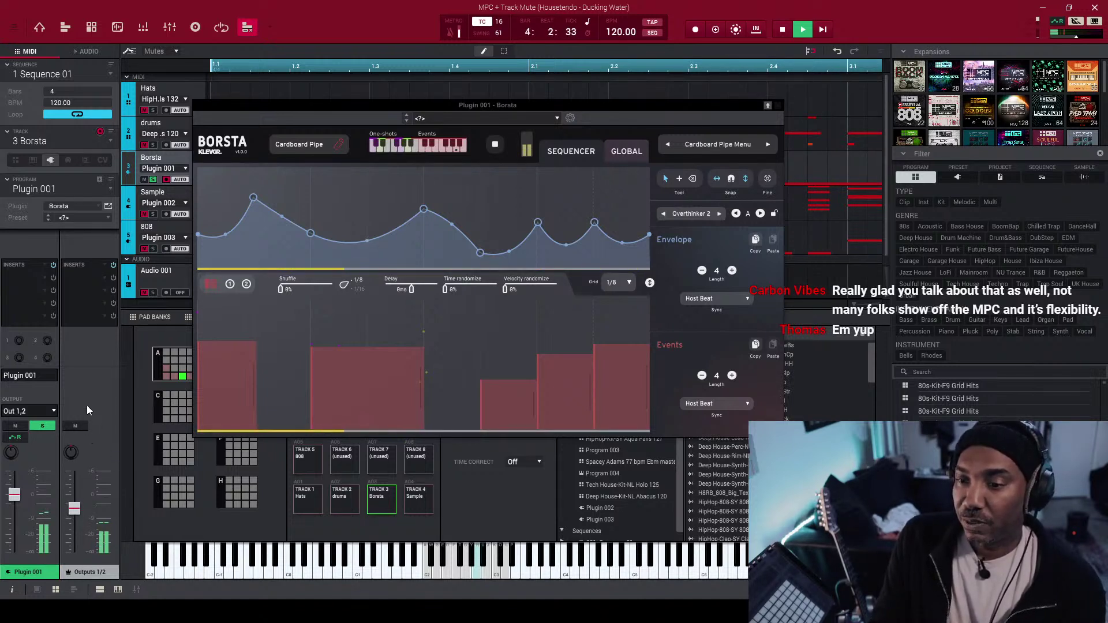
- Advance the Borsta plugin's preset to Iron Sticks Menu, unsolo the track and stop playback
click(769, 148)
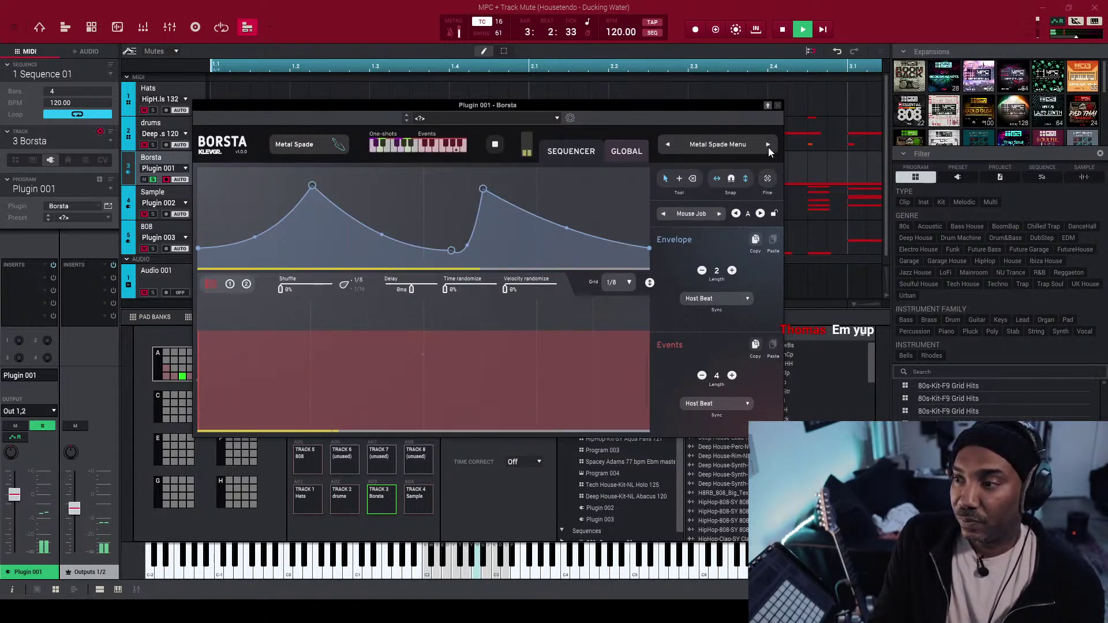
click(769, 147)
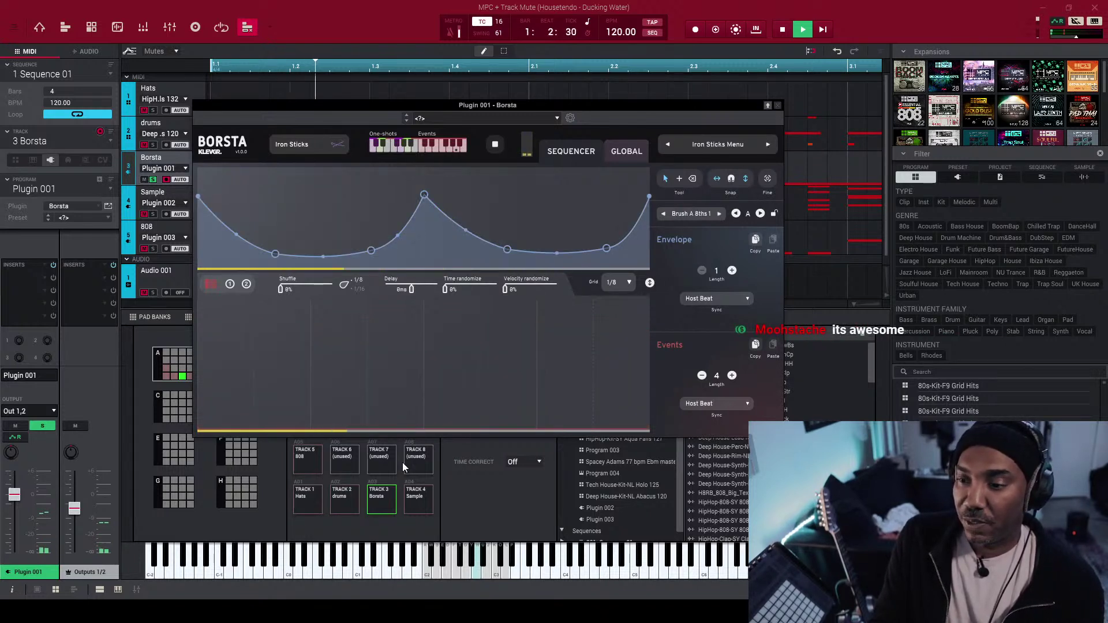
click(43, 430)
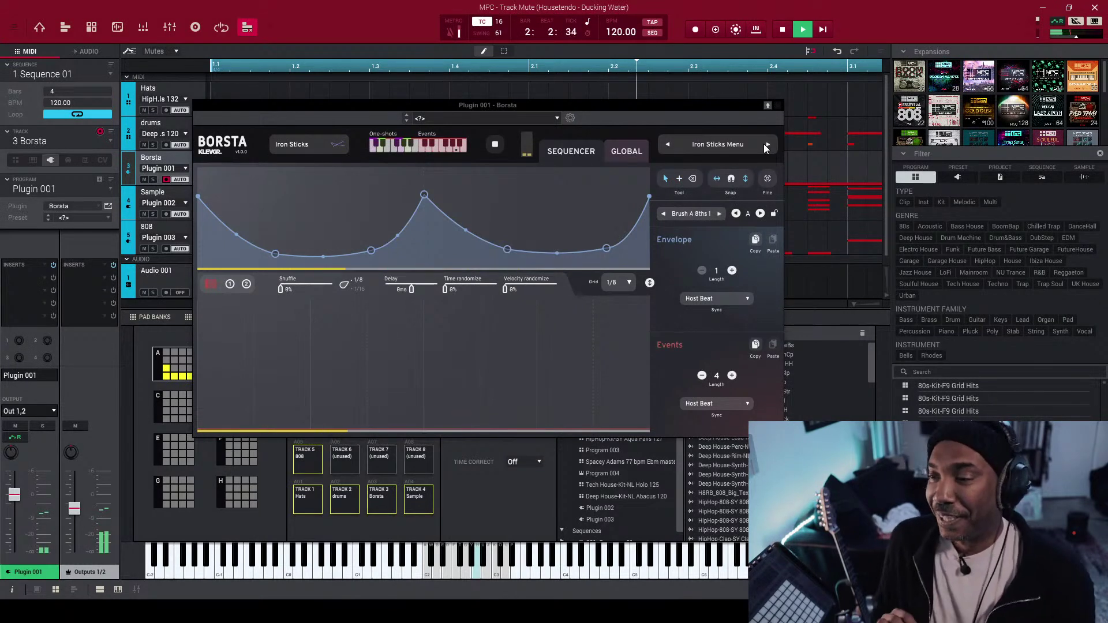
key(space)
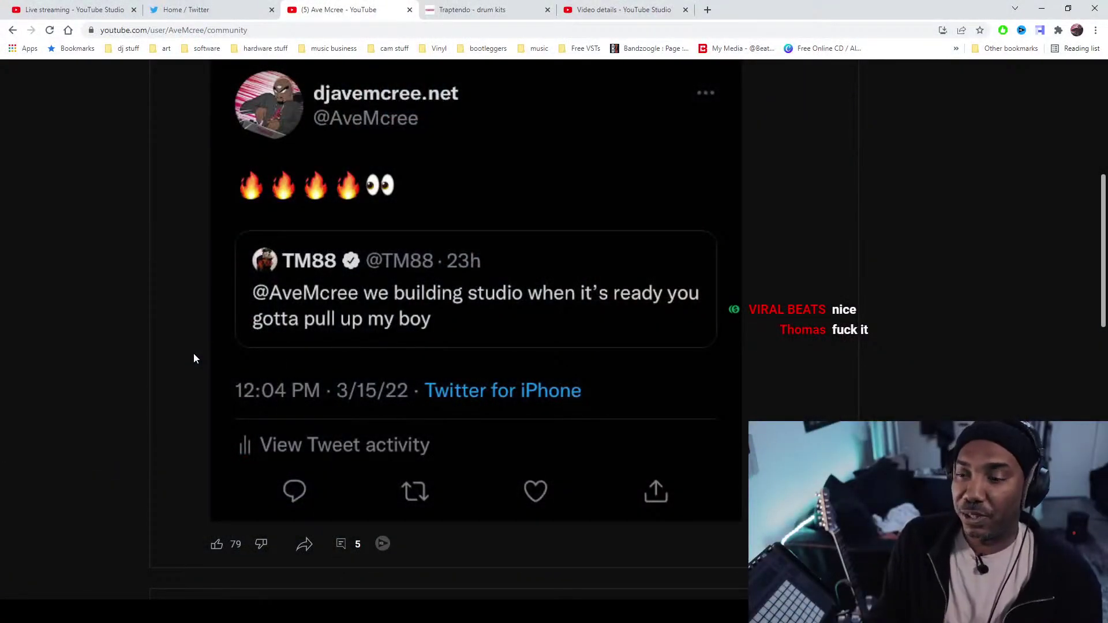
- Read the community post about TM88's Twitter shout-out in the browser and reduce the page zoom
scroll(130, 327, up, 2)
scroll(129, 326, up, 2)
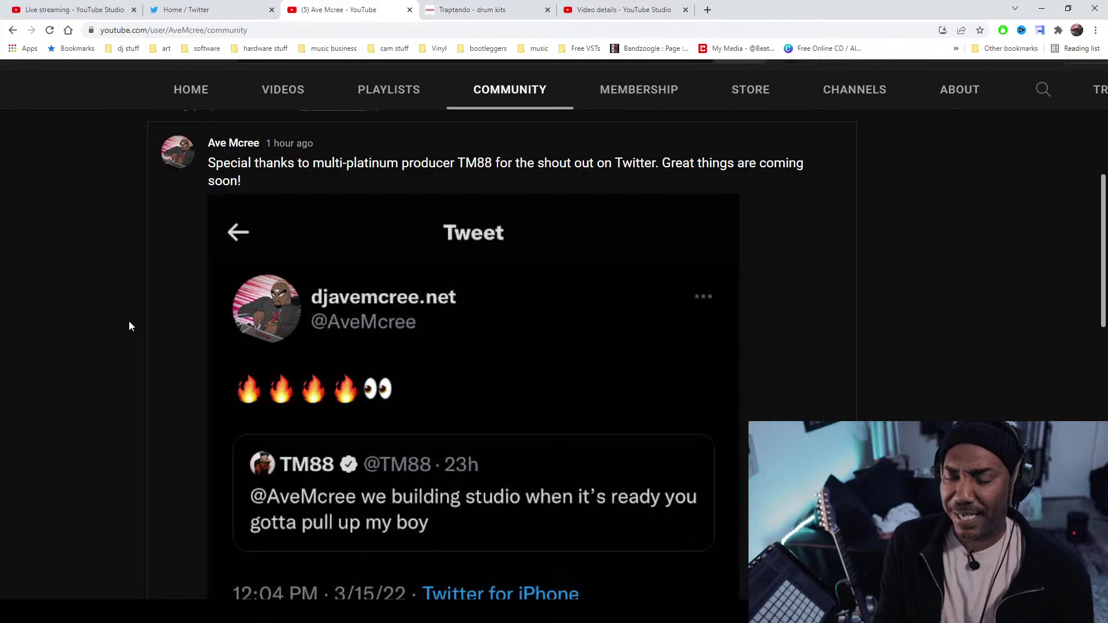
scroll(130, 321, down, 1)
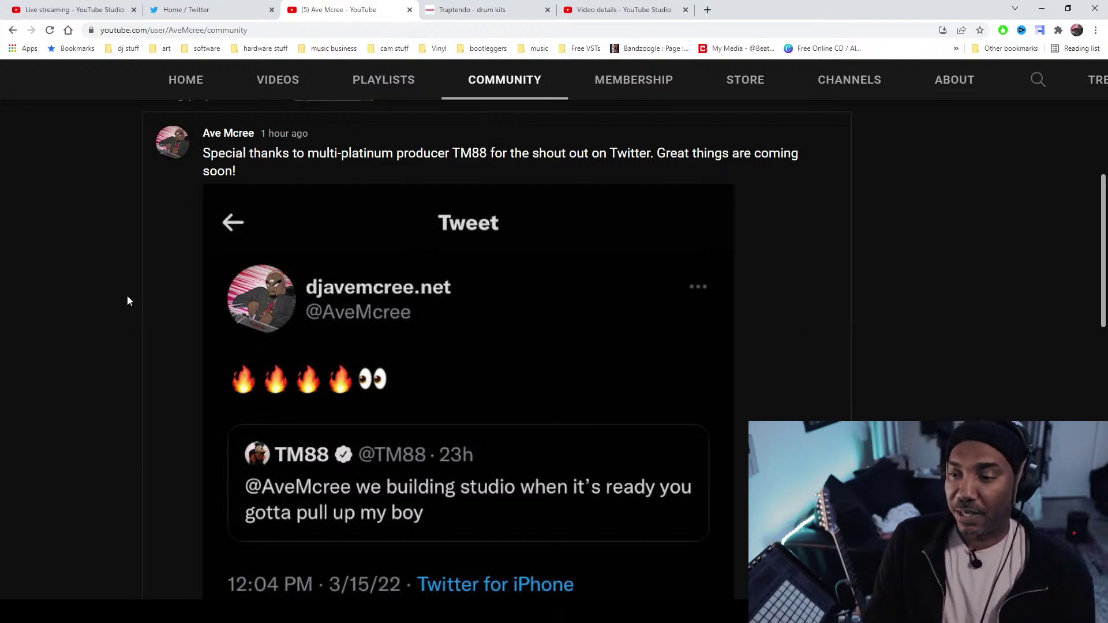
scroll(128, 300, down, 2)
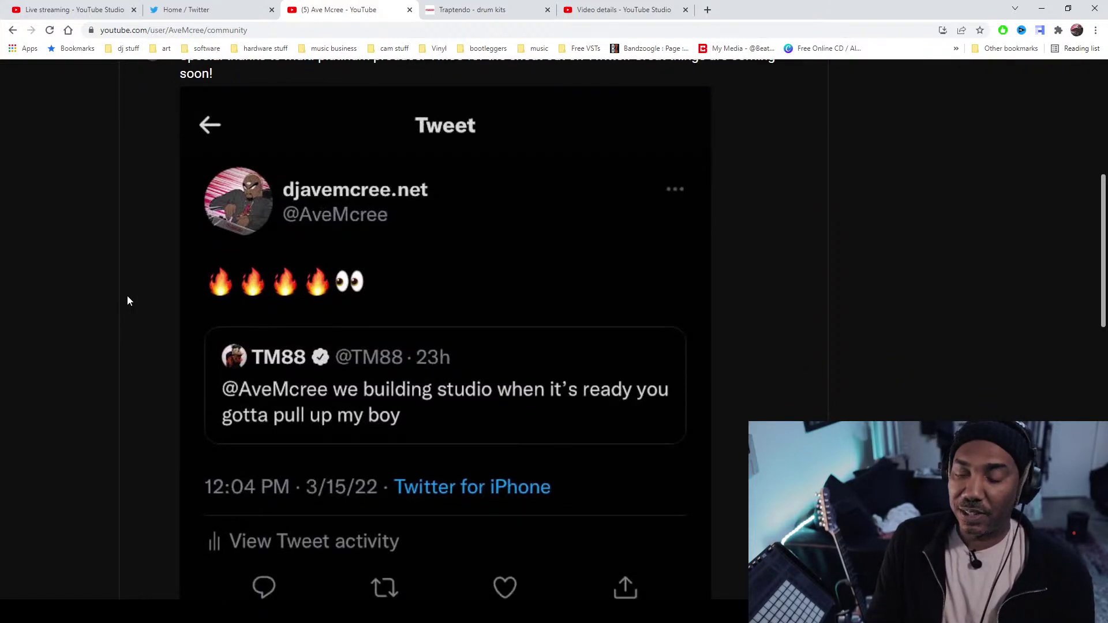
scroll(128, 297, down, 3)
scroll(128, 297, up, 4)
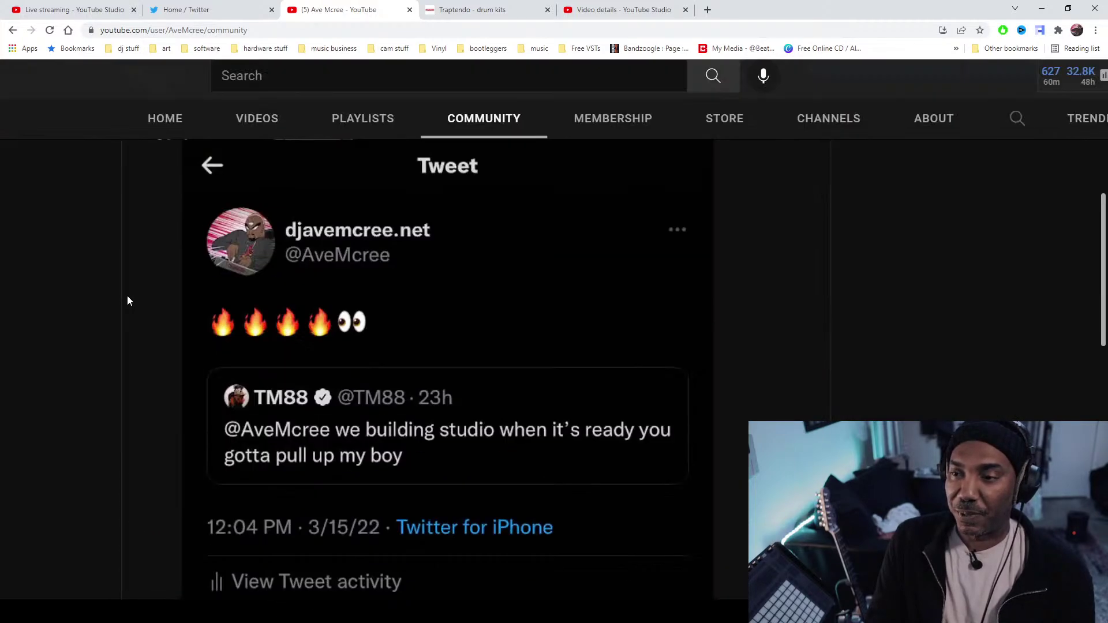
scroll(128, 300, up, 3)
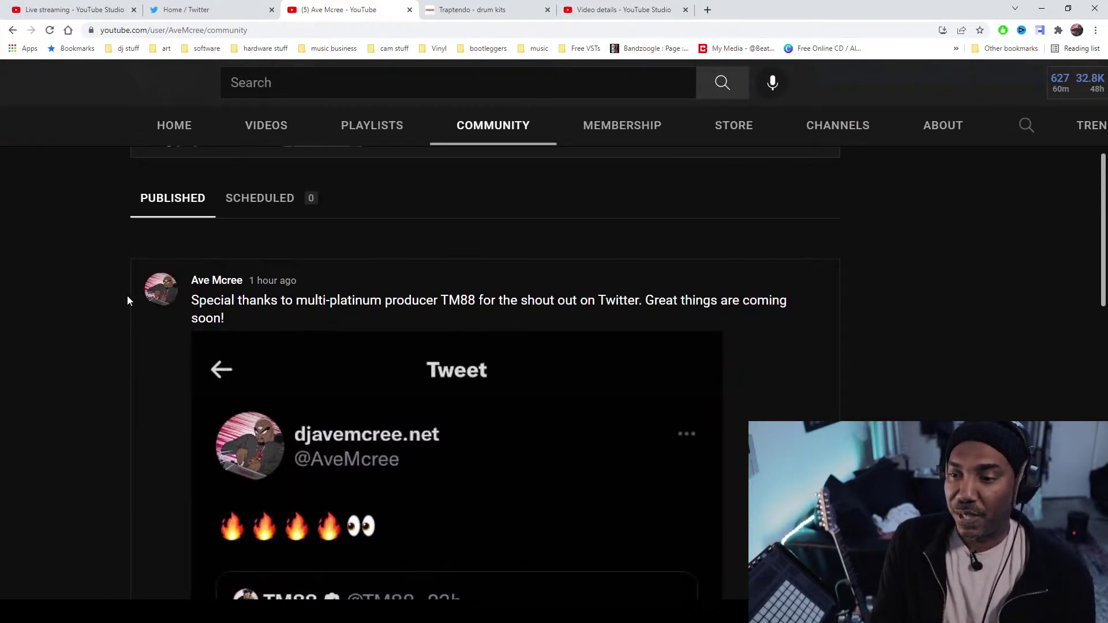
key(ctrl+minus)
key(ctrl+minus)
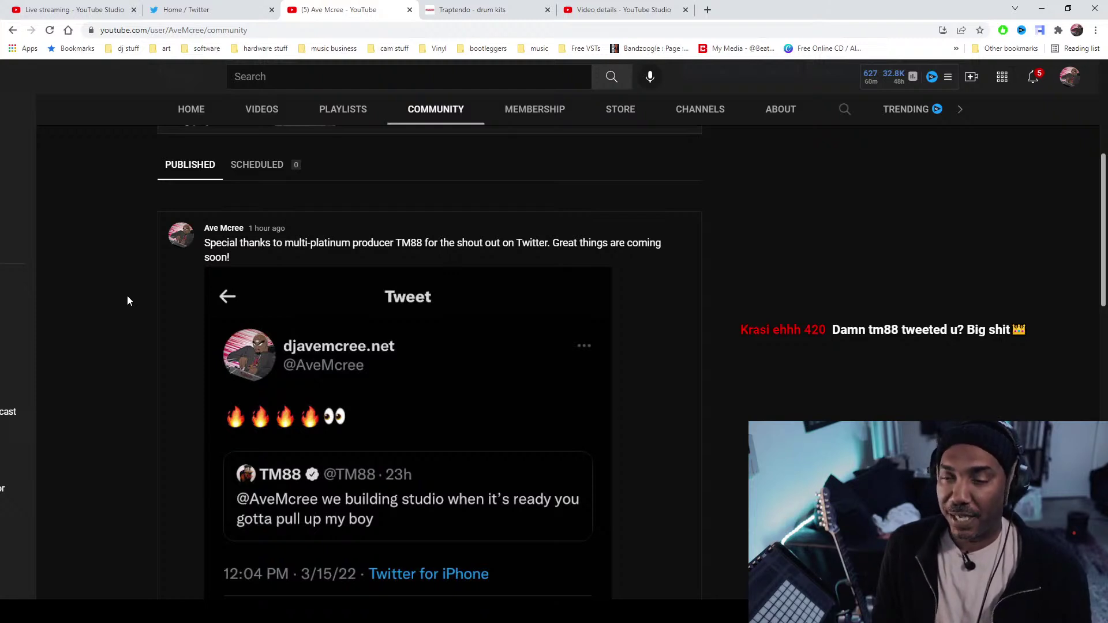
- Open the channel owner's Twitter profile and enlarge the tweet that quotes TM88's studio invitation
click(200, 11)
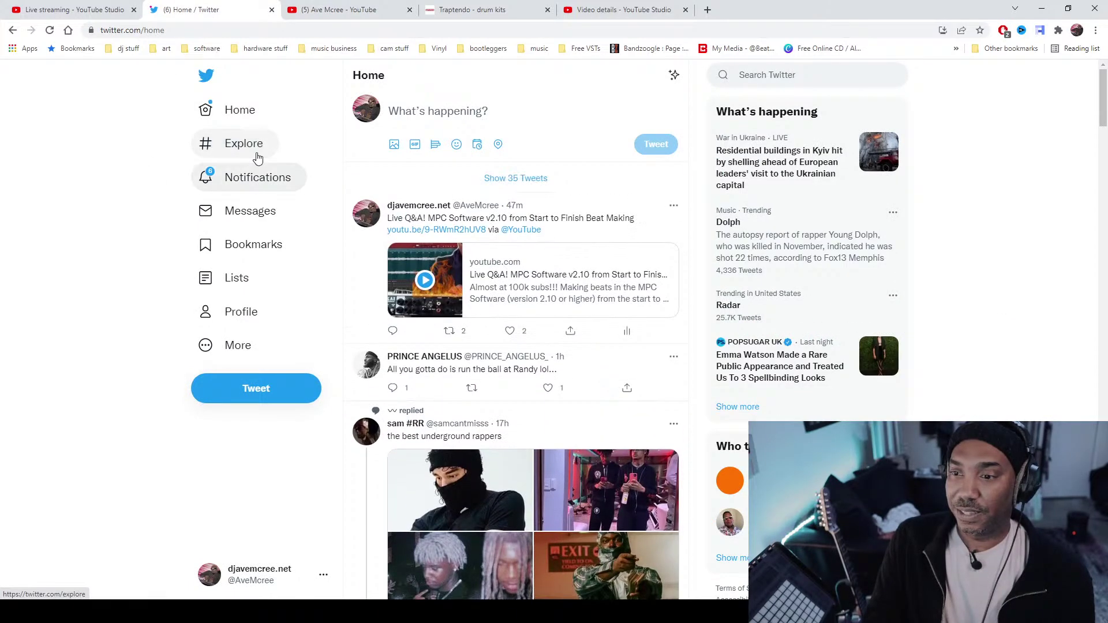
click(236, 312)
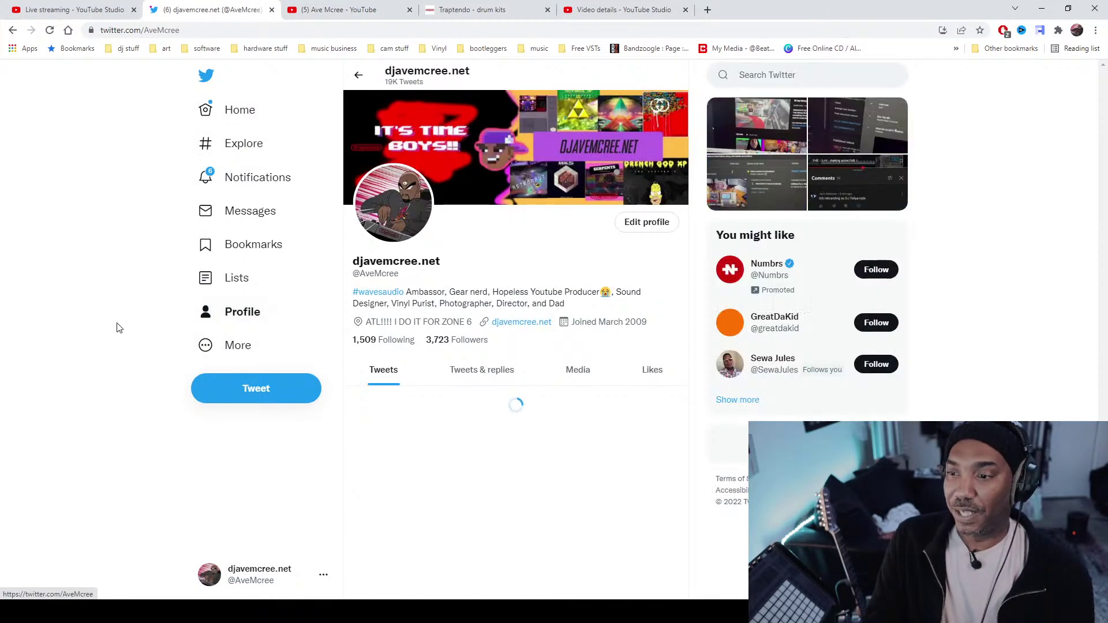
scroll(118, 328, down, 3)
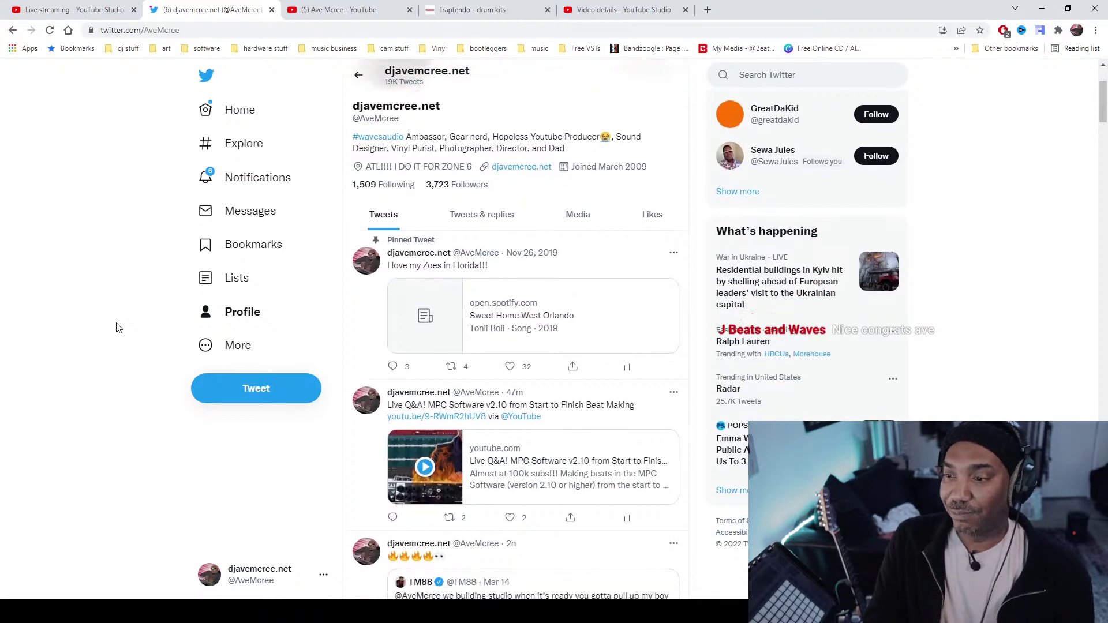
scroll(118, 328, down, 5)
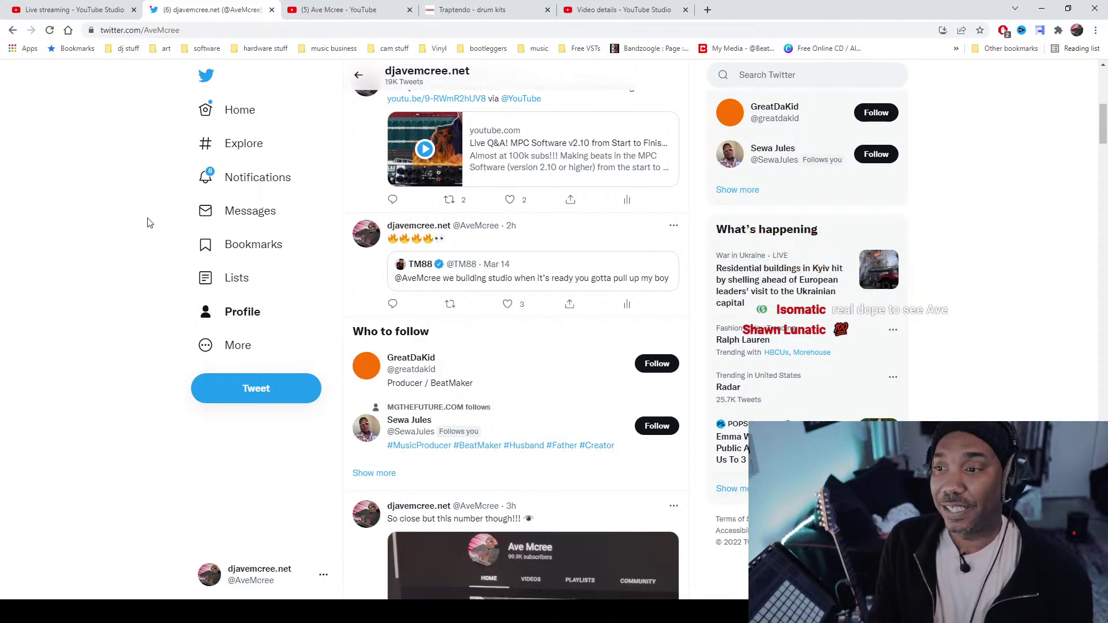
key(ctrl+plus)
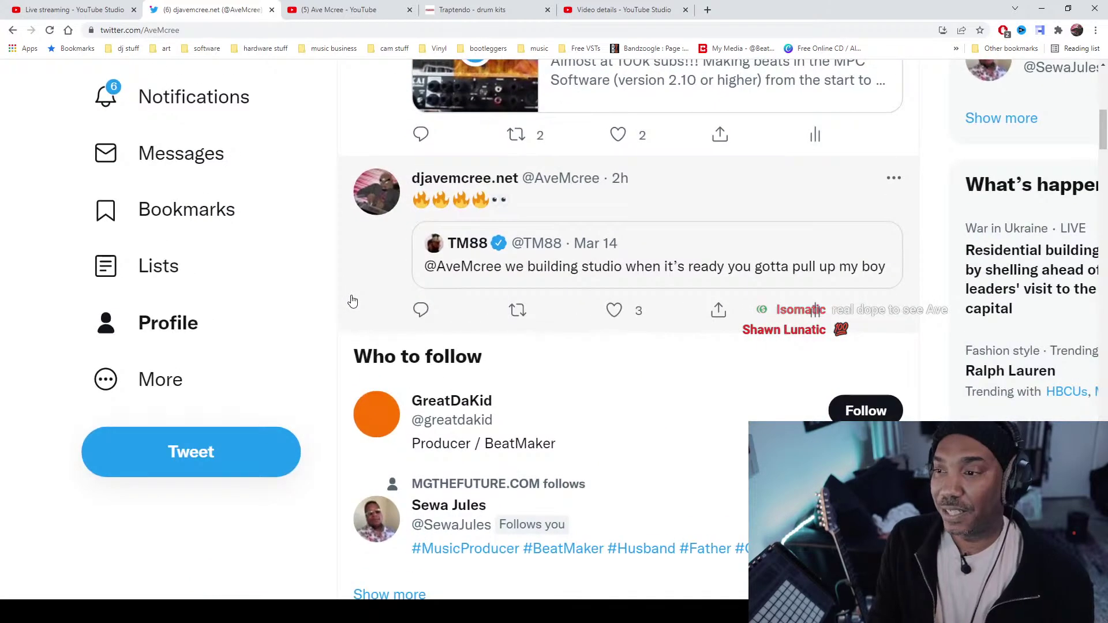
key(ctrl+plus)
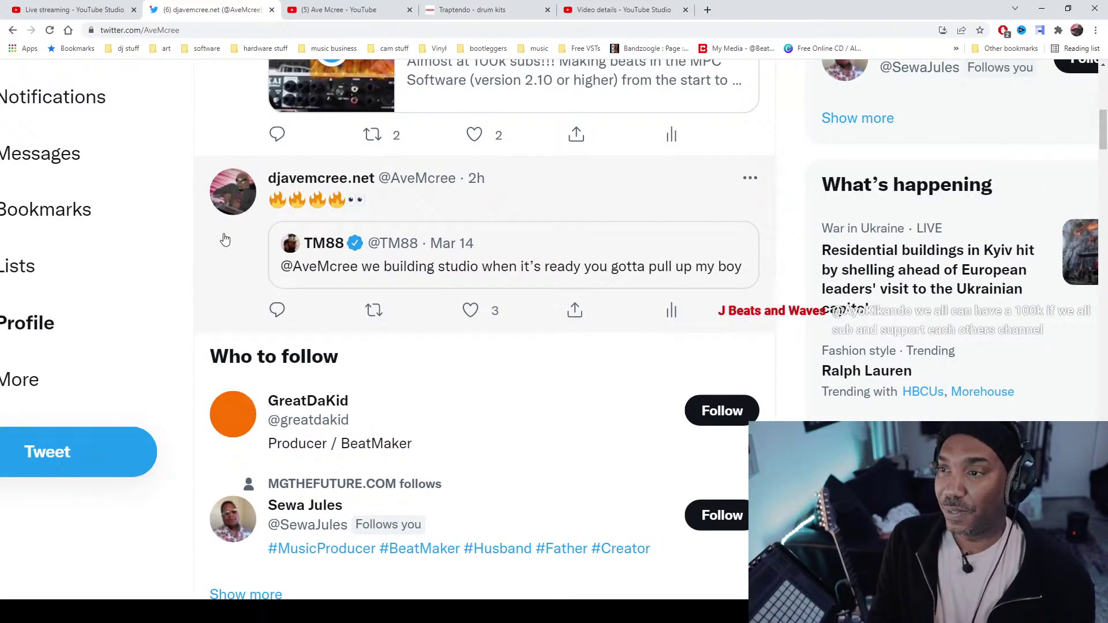
- Switch to the MPC software, play the sequence briefly and stop it
key(alt+Tab)
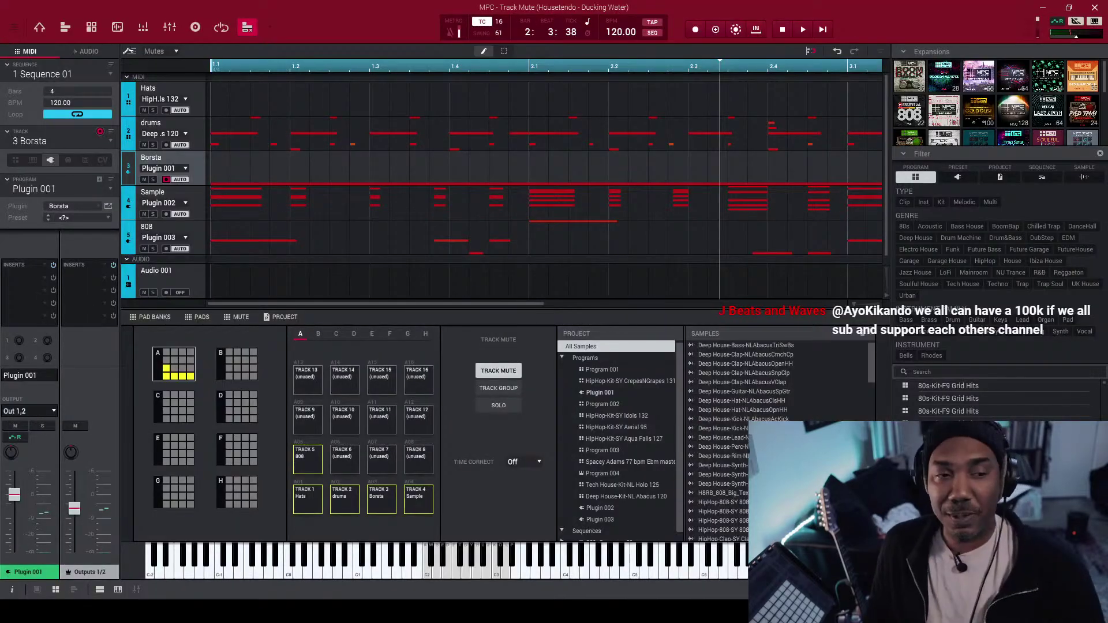
key(space)
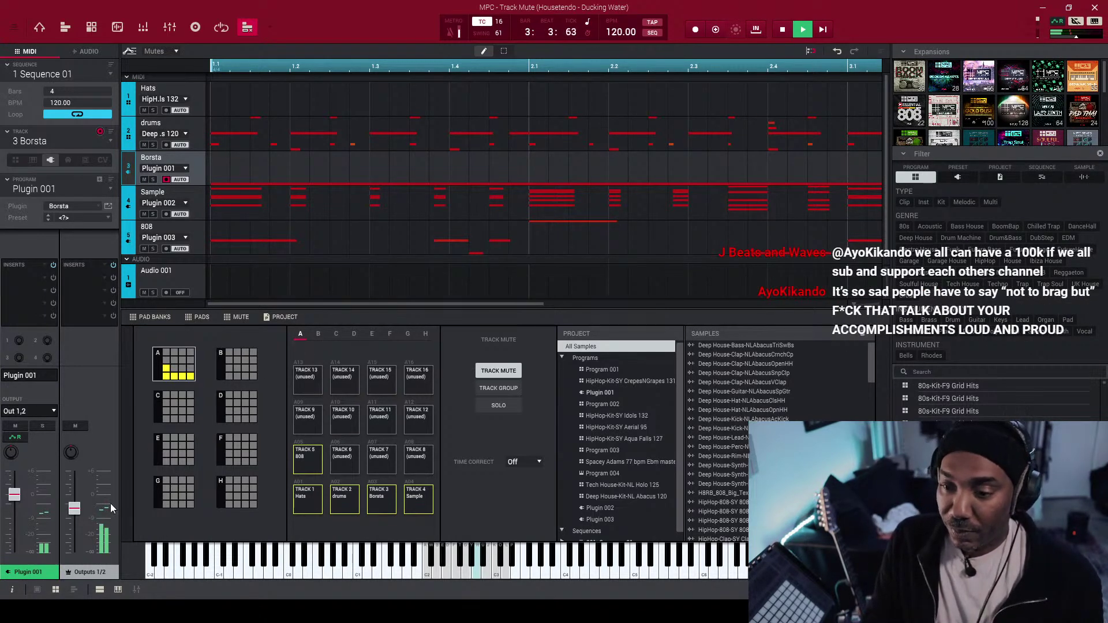
mouse_move(72, 516)
key(space)
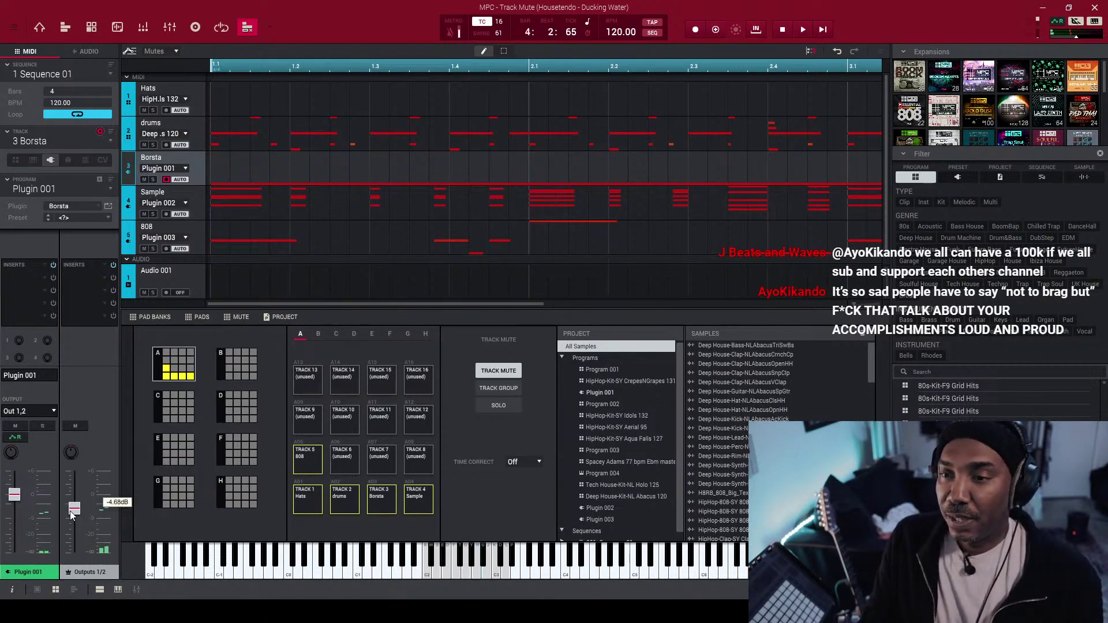
click(14, 27)
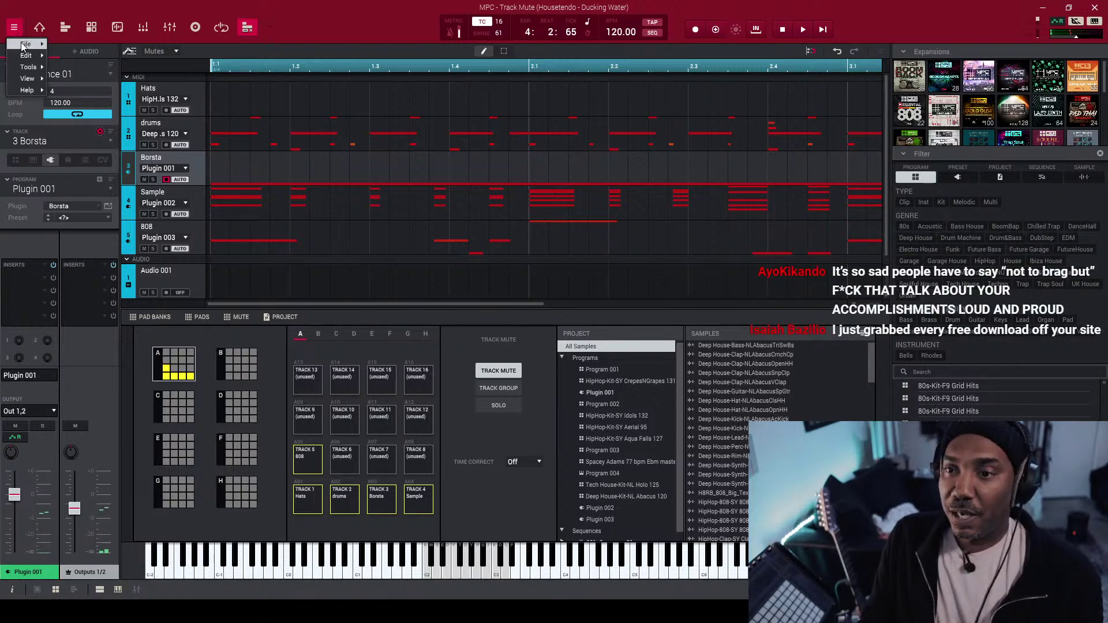
key(Escape)
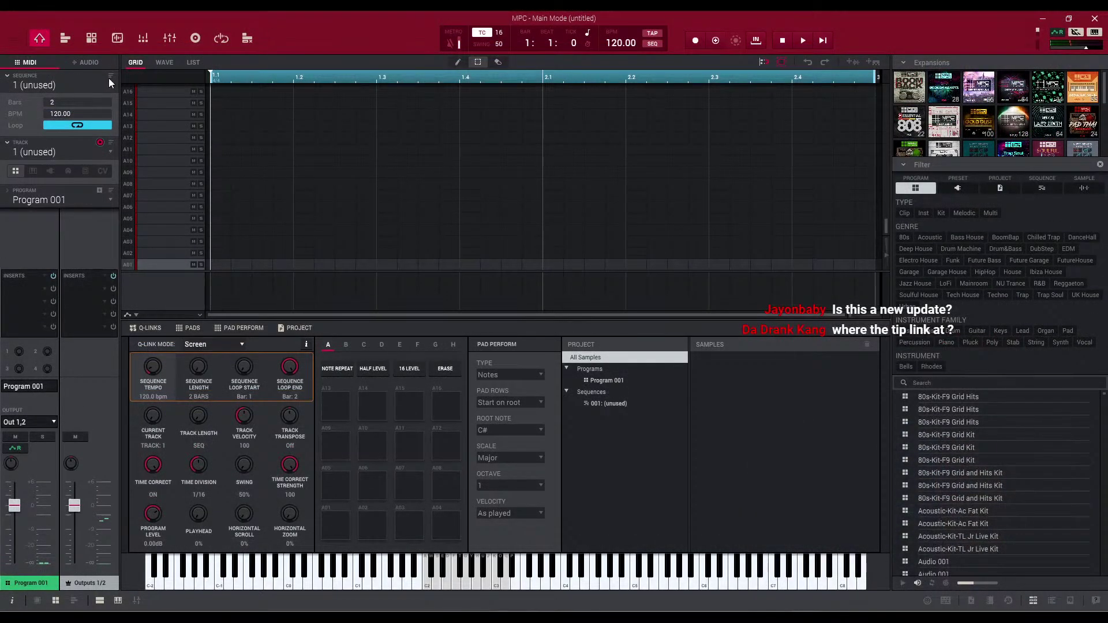
- Show the global MIDI controller mappings and browse the factory controller presets, including the Native Instruments models
click(946, 602)
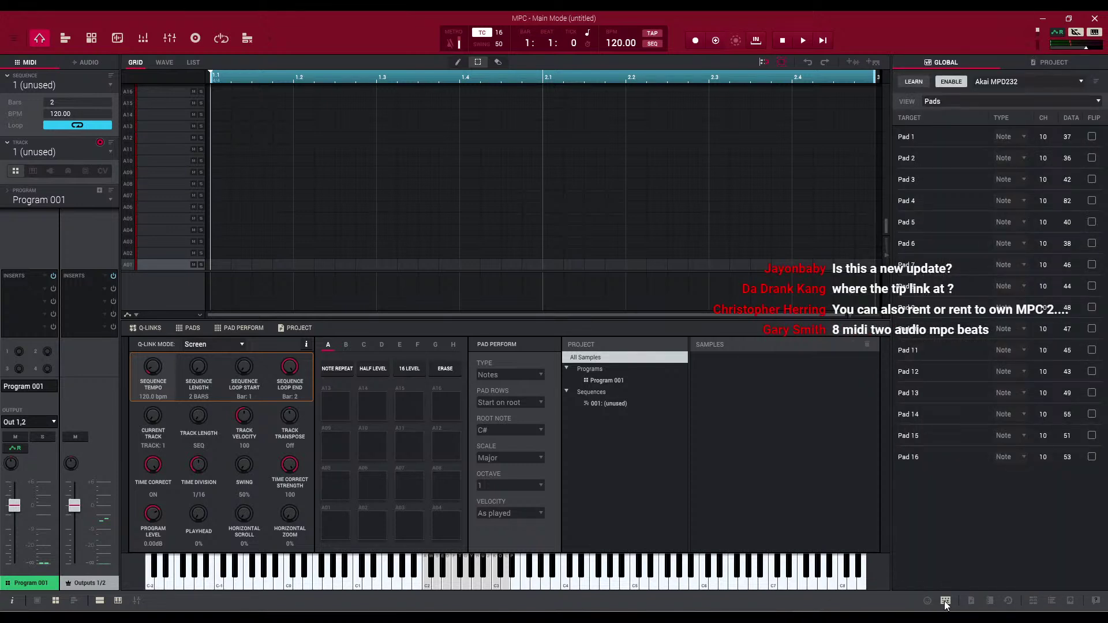
click(1081, 80)
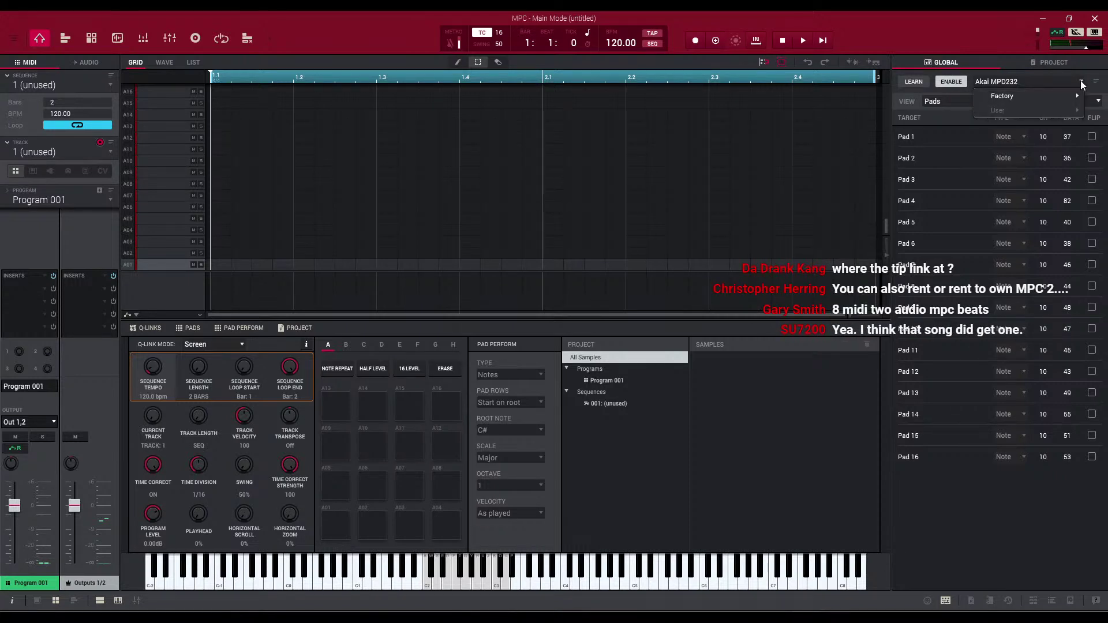
mouse_move(1061, 95)
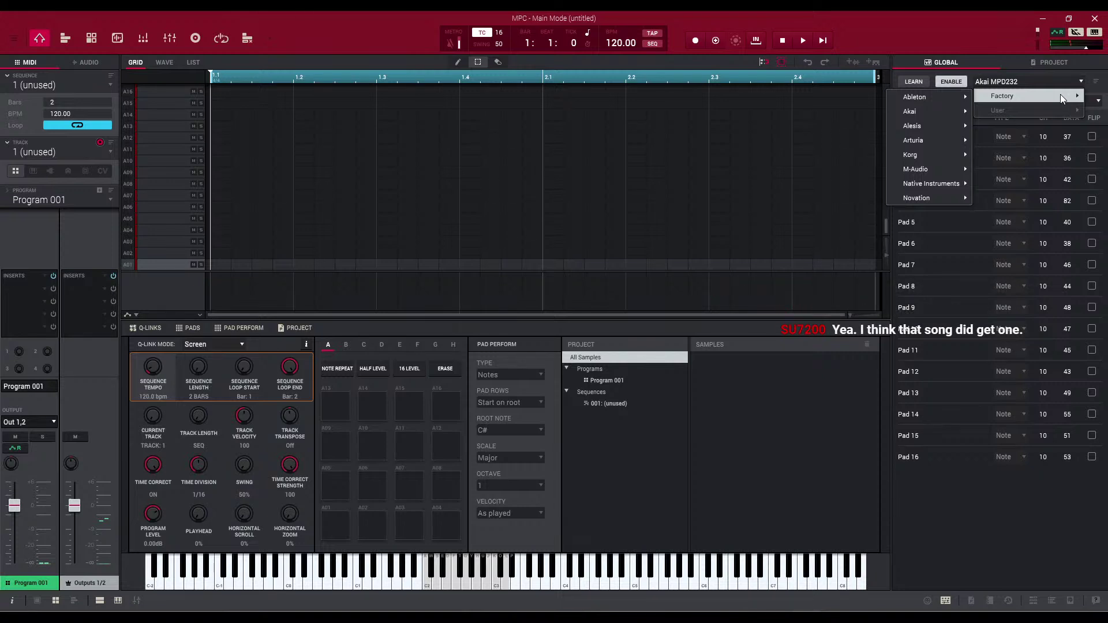
mouse_move(959, 97)
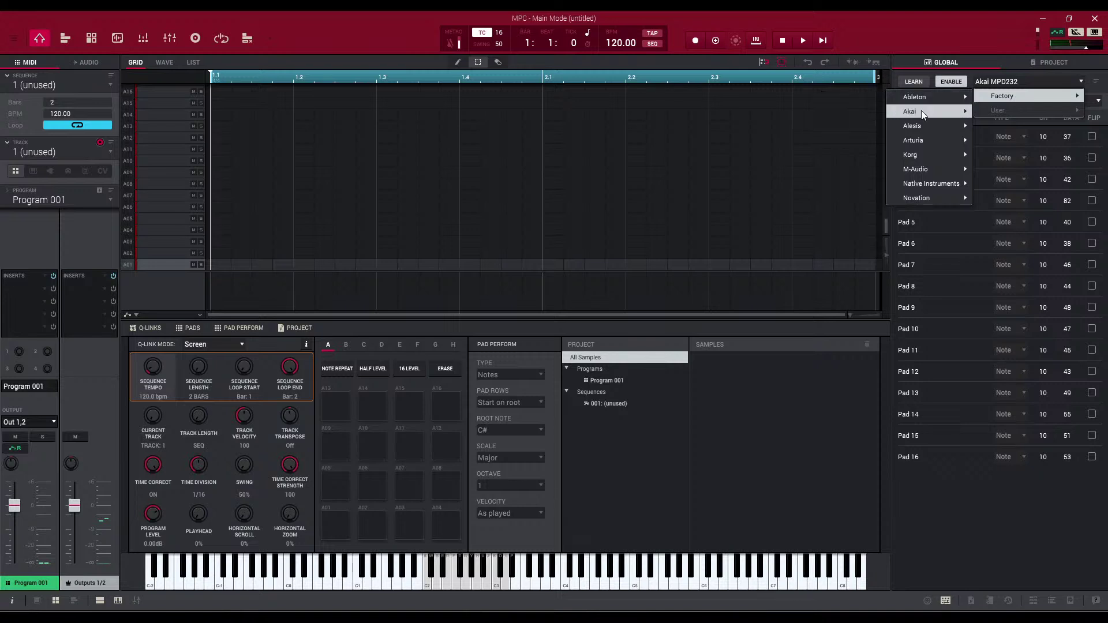
mouse_move(928, 186)
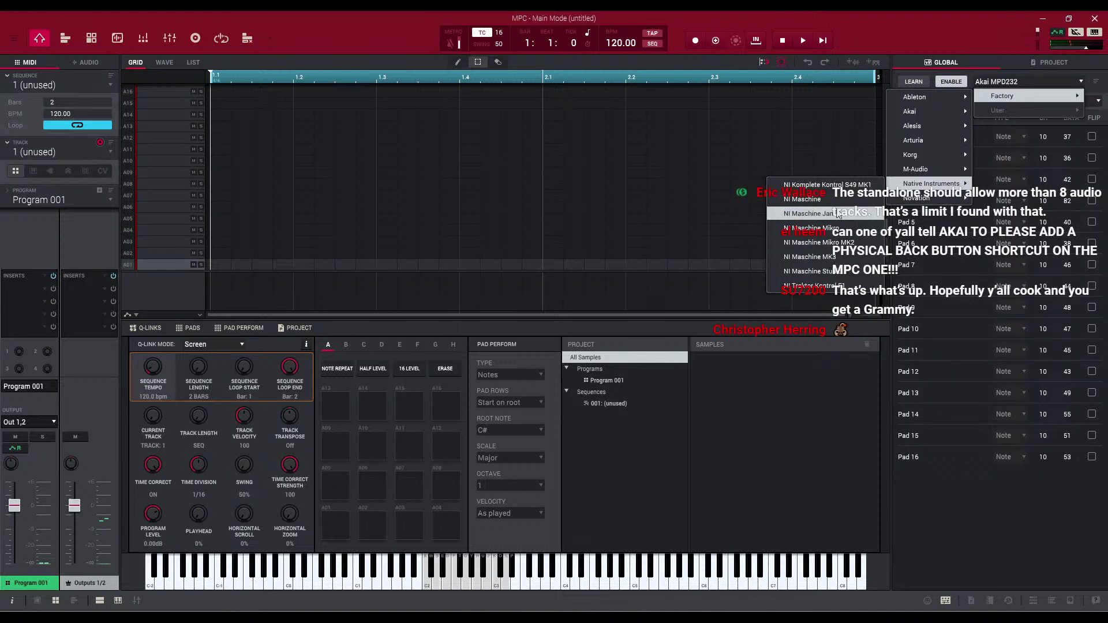
- Dismiss the factory controller presets and demonstrate hiding and showing the MIDI Learn mappings again
mouse_move(918, 199)
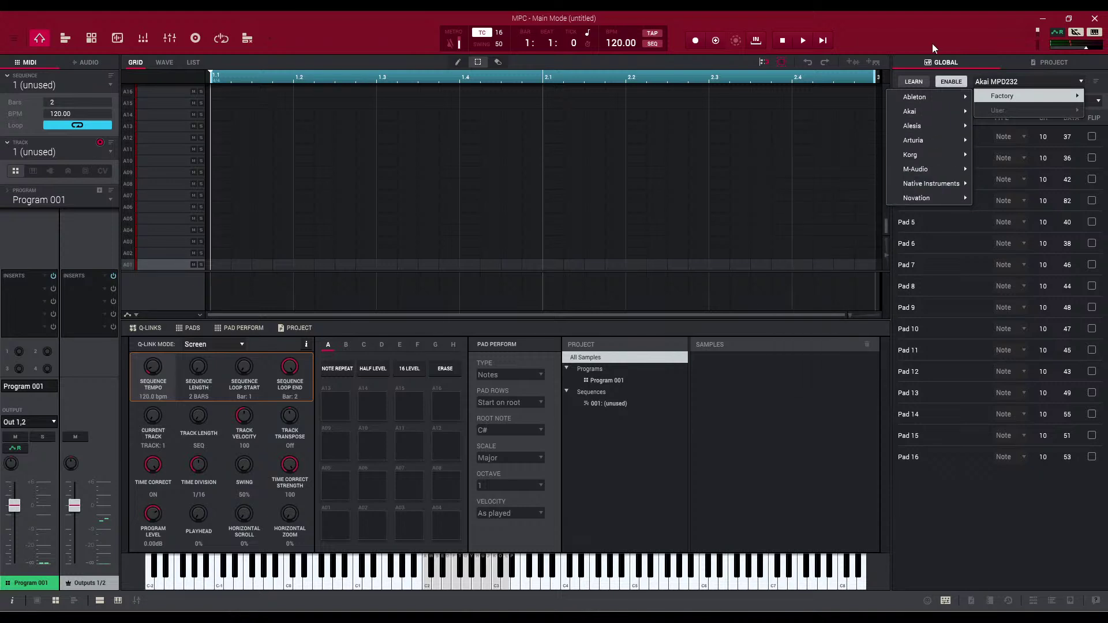
click(948, 605)
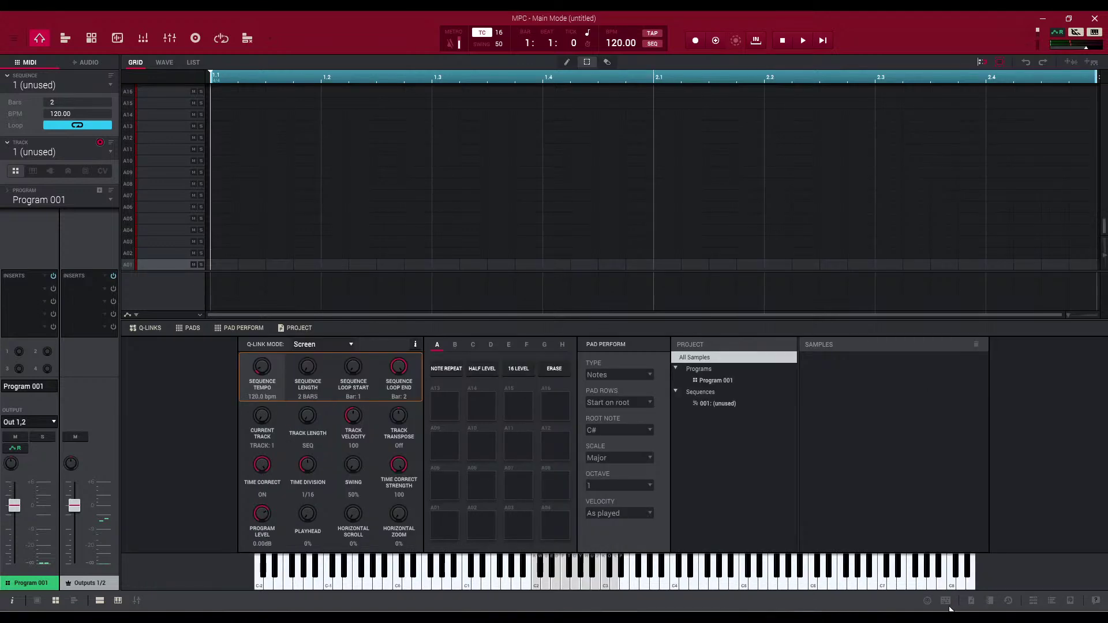
click(949, 606)
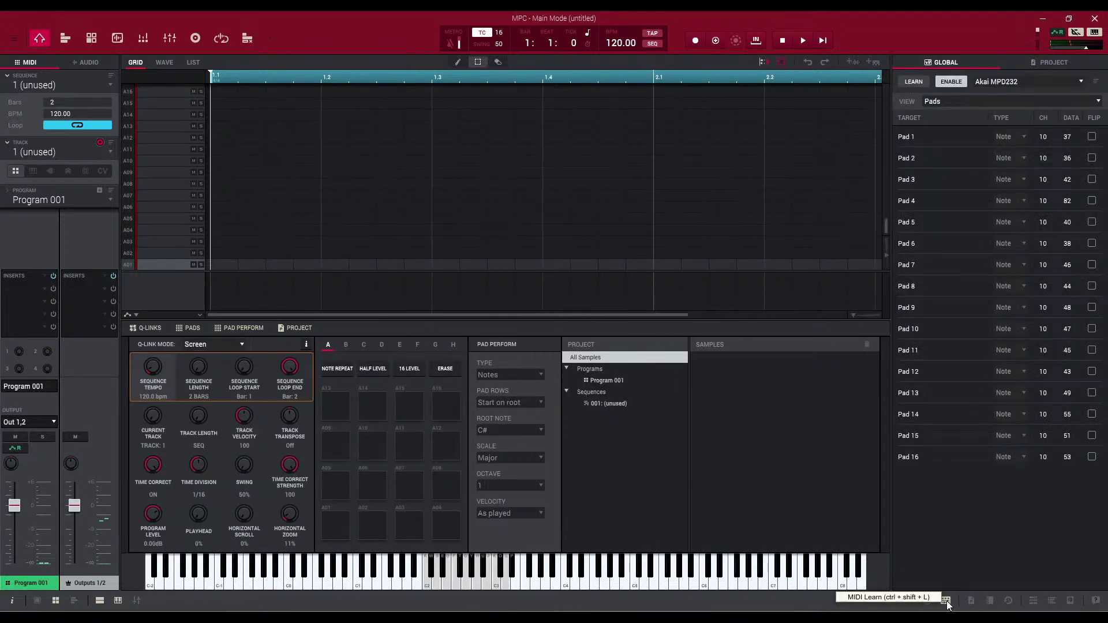
click(949, 607)
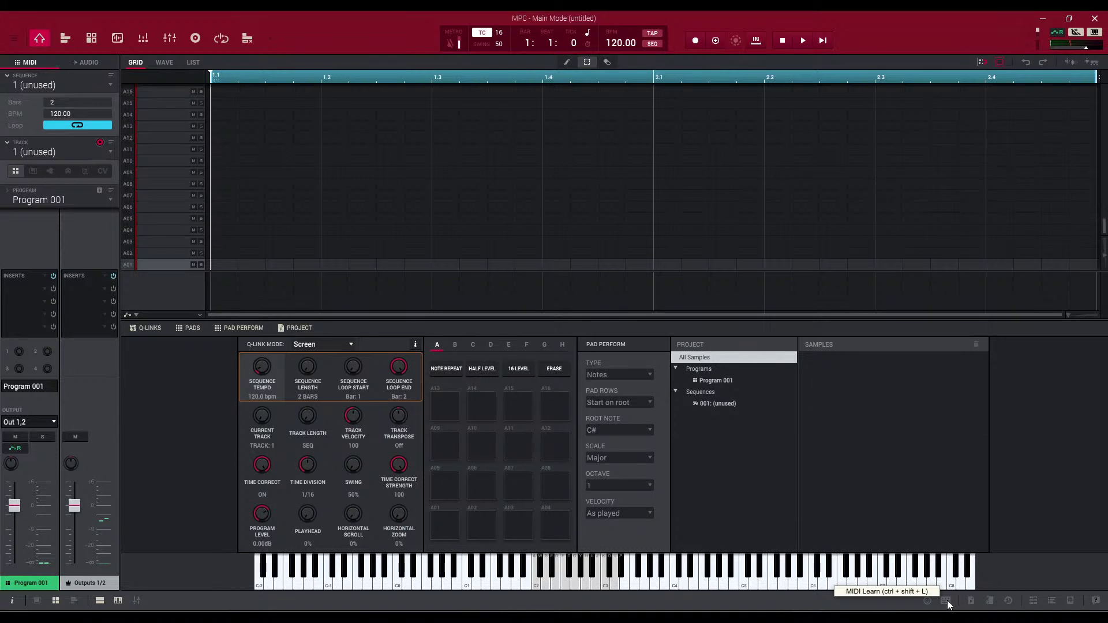
click(948, 602)
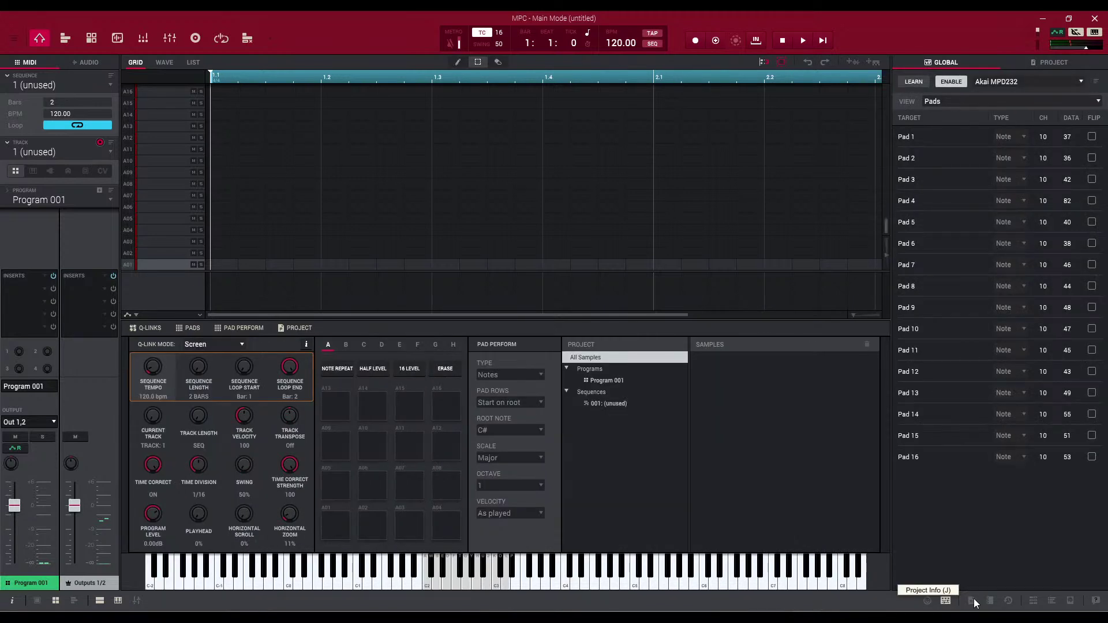
- View the project info, project notes, undo history and expansions browser one after another
click(972, 601)
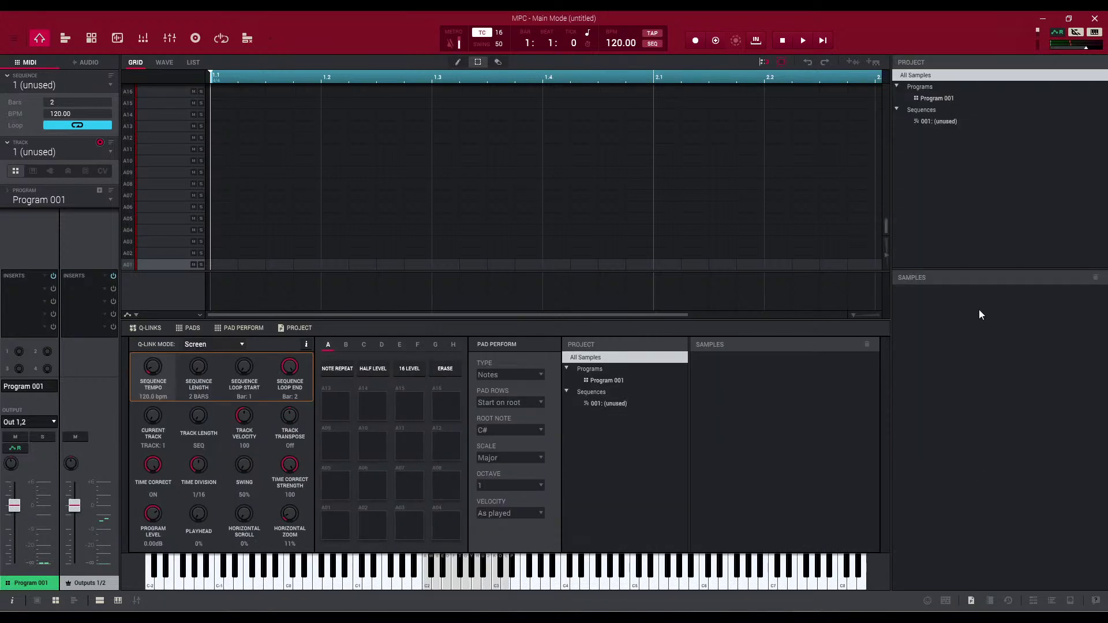
click(990, 601)
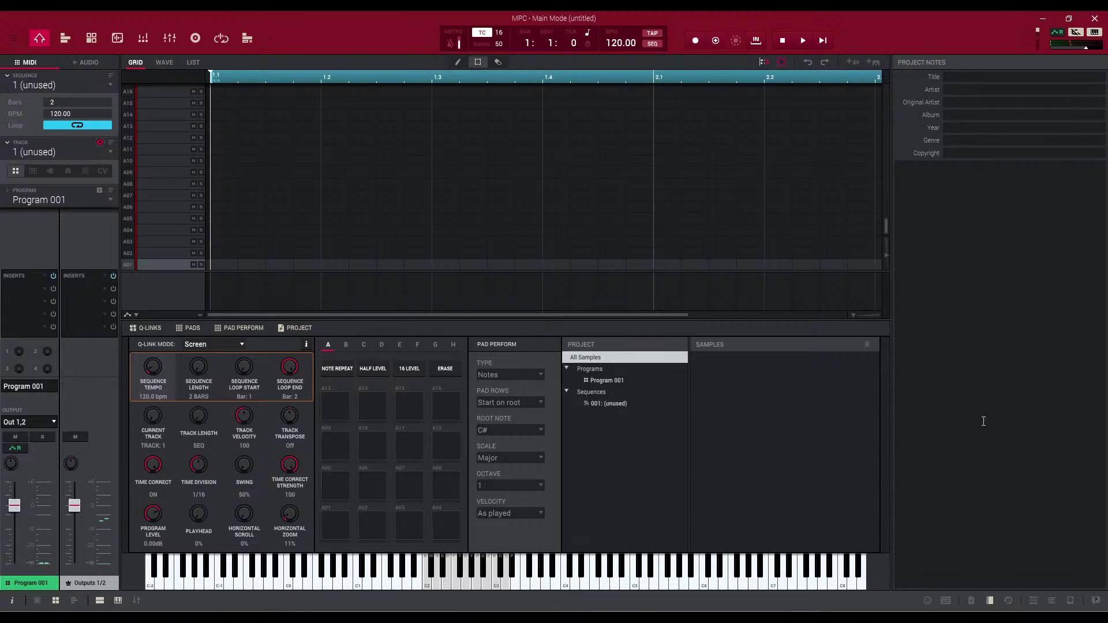
click(1009, 602)
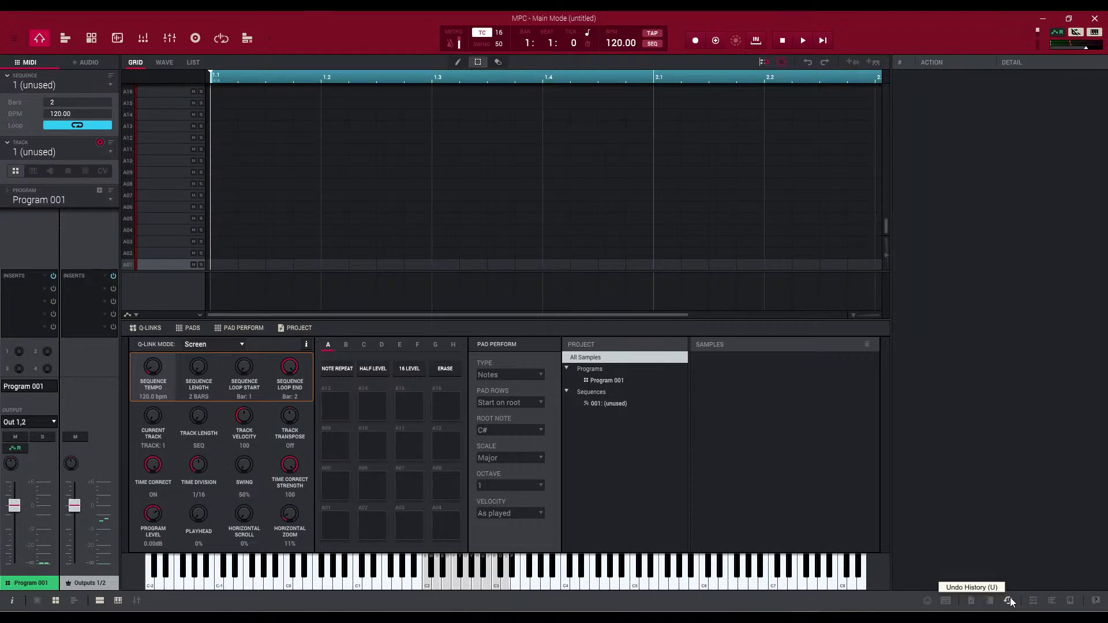
click(1034, 601)
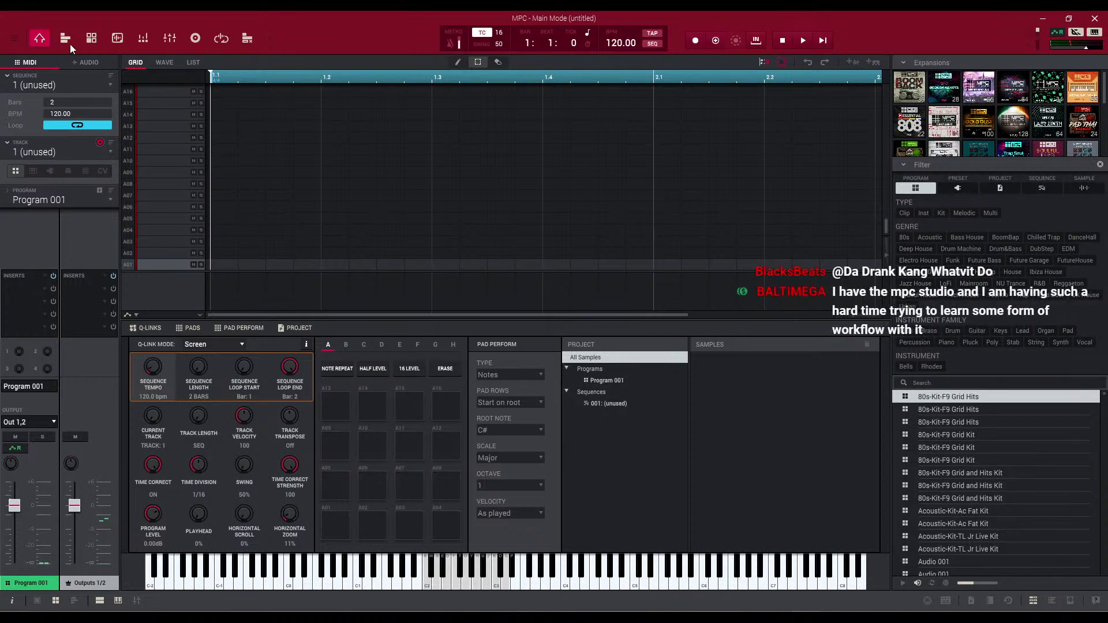
click(15, 39)
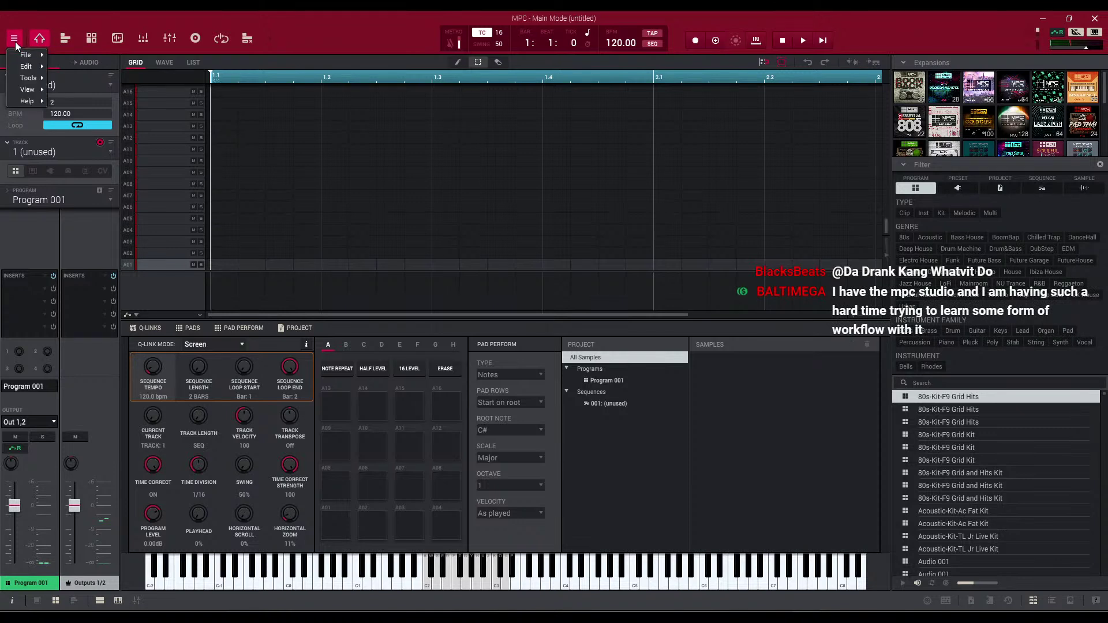
mouse_move(44, 57)
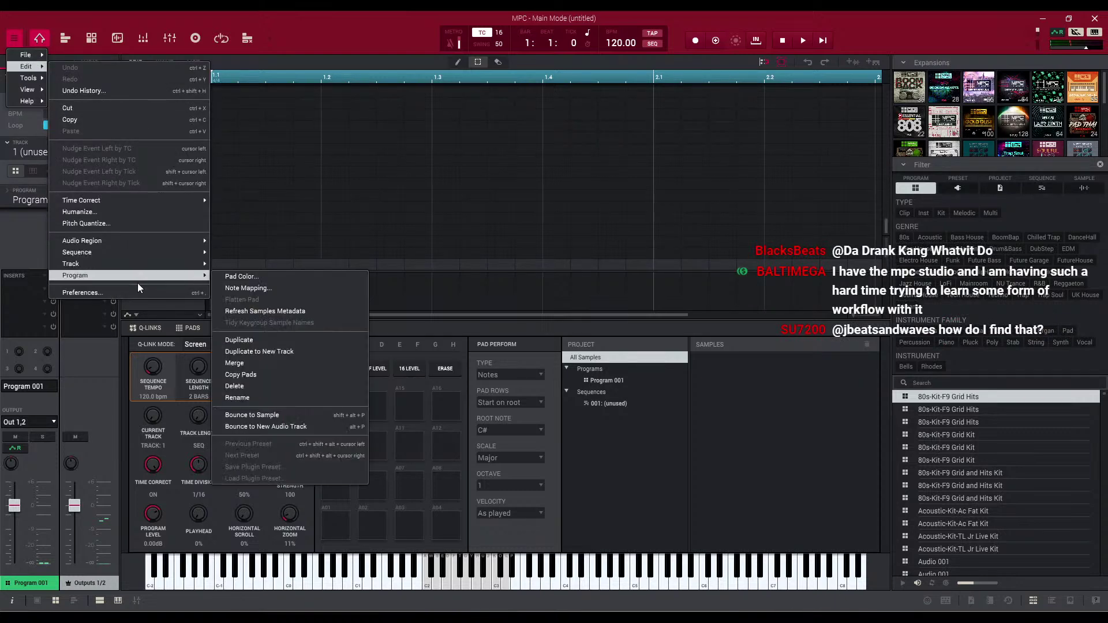
click(131, 293)
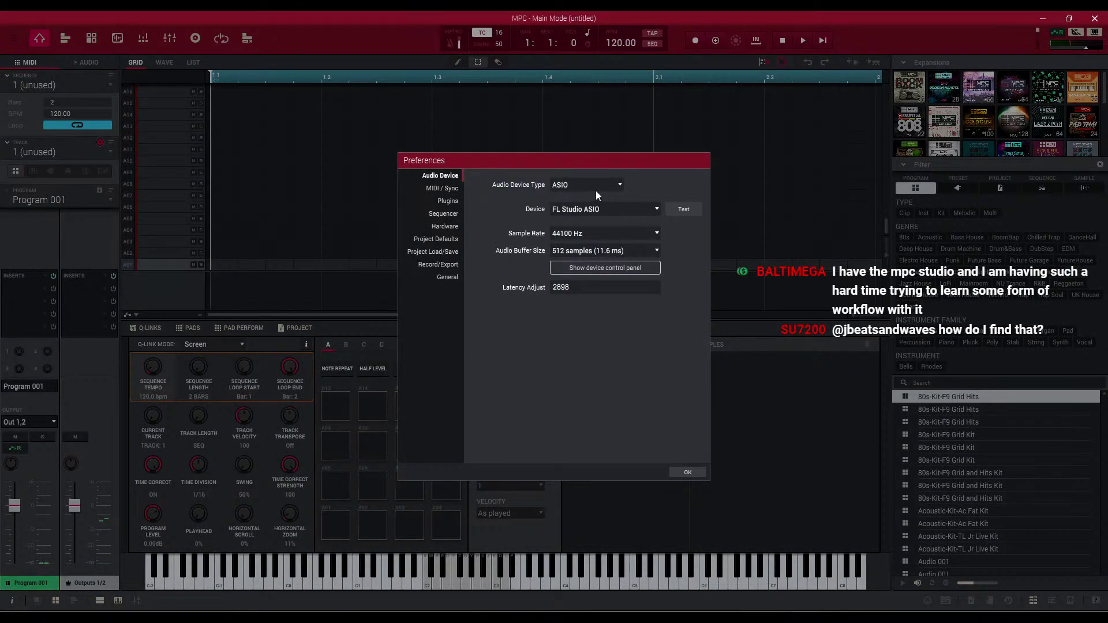
click(687, 471)
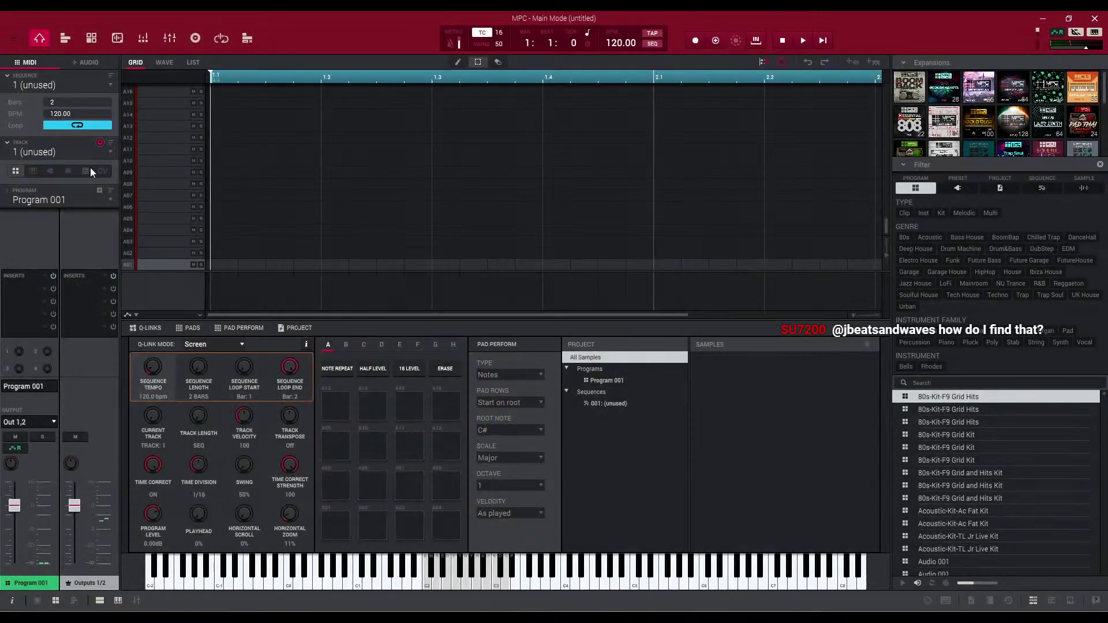
- Open the audio device preferences and look through the available ASIO devices, keeping the current selection
click(13, 40)
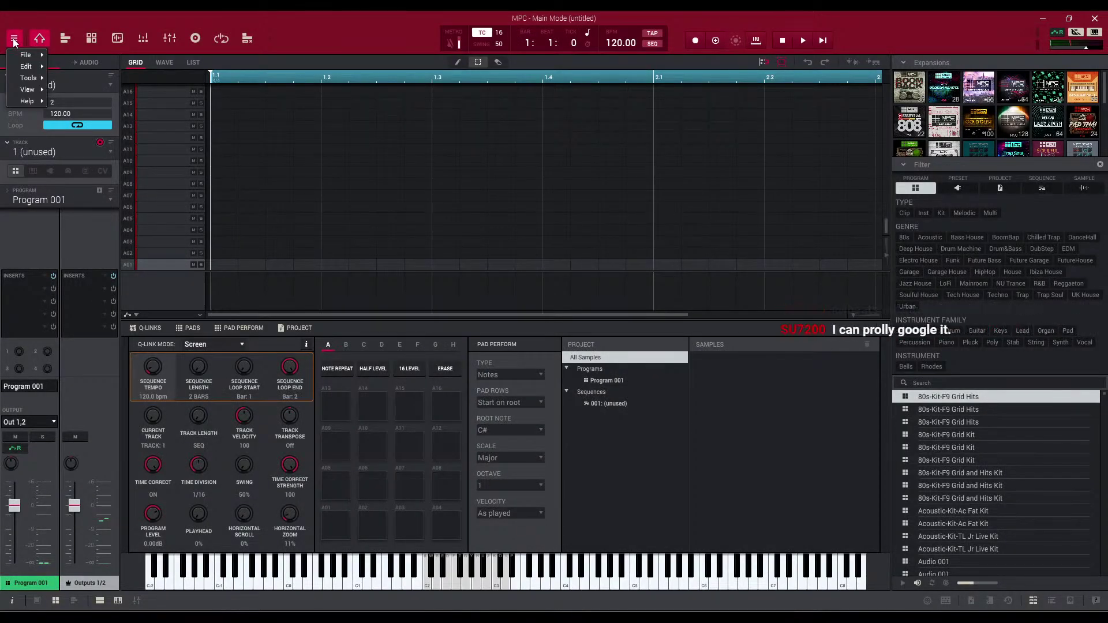
mouse_move(30, 68)
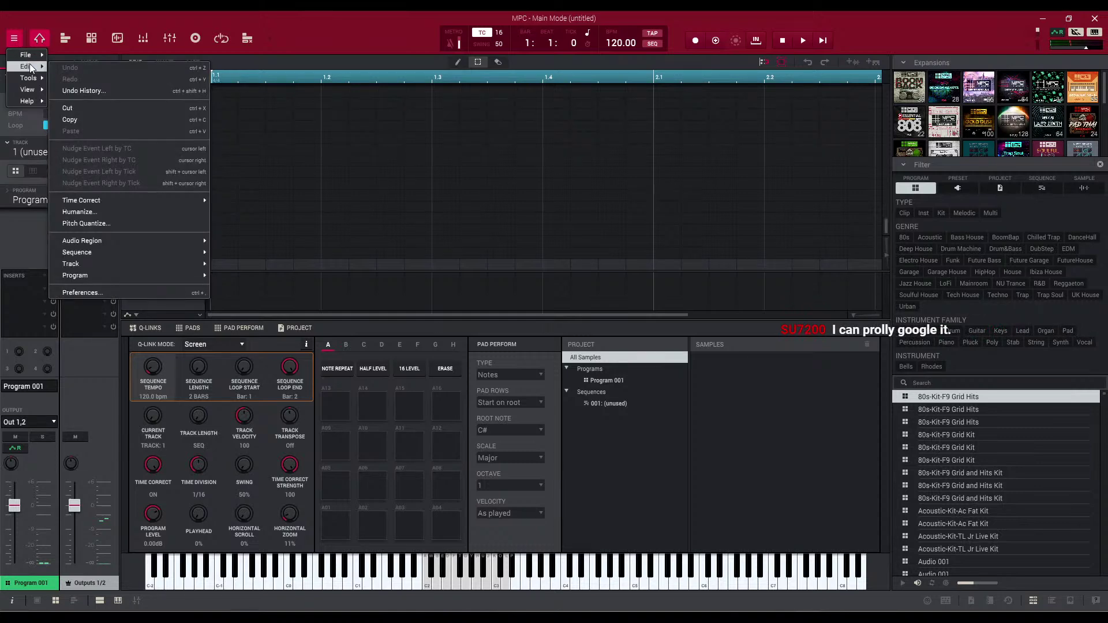
click(146, 291)
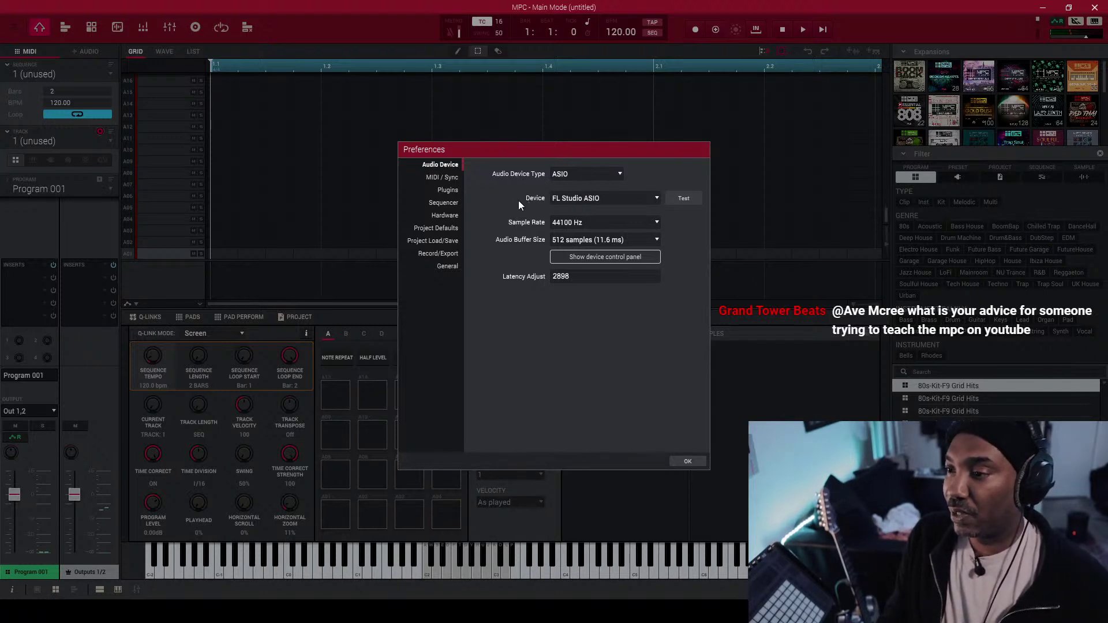
click(640, 198)
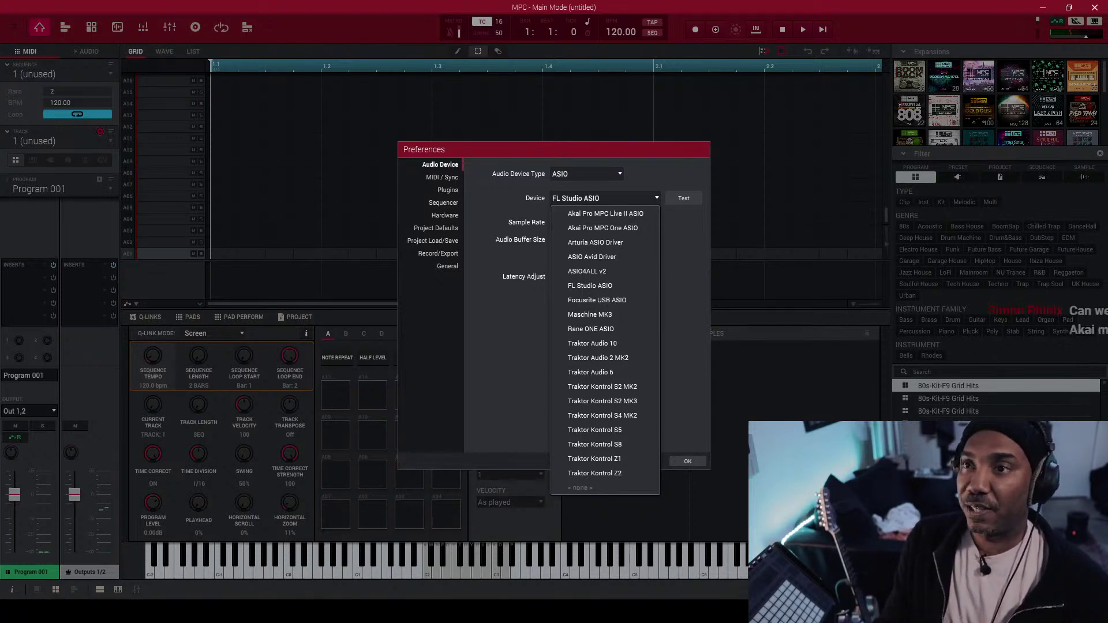
key(Escape)
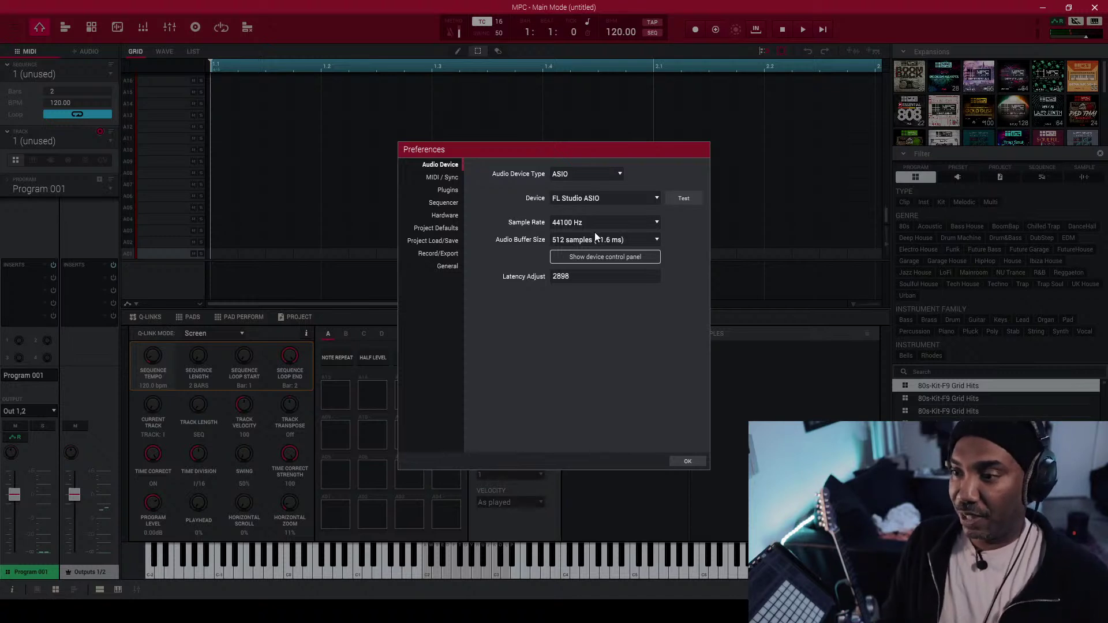
- Show the MIDI / Sync preferences and demonstrate toggling Track and Master for the ARTURIA MIDI In port, restoring both
click(441, 179)
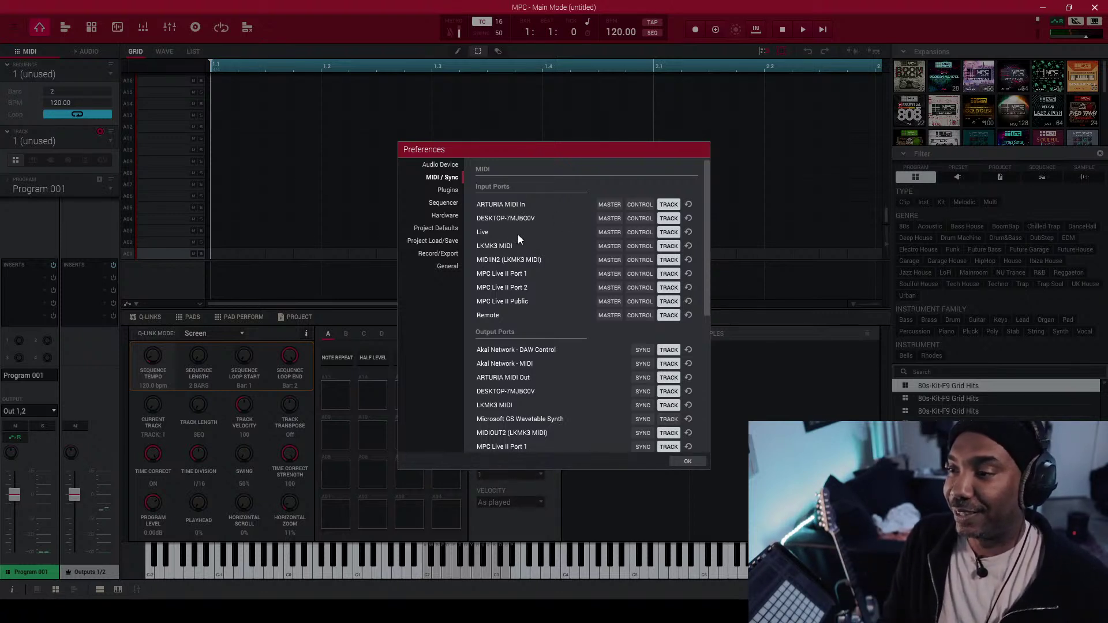
click(668, 205)
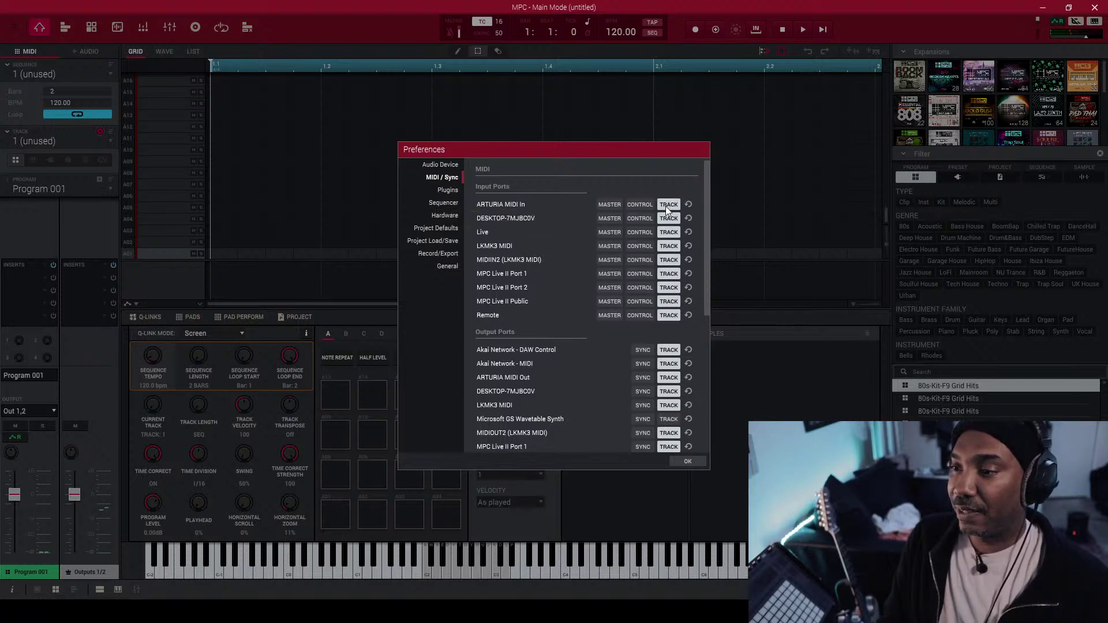
click(667, 206)
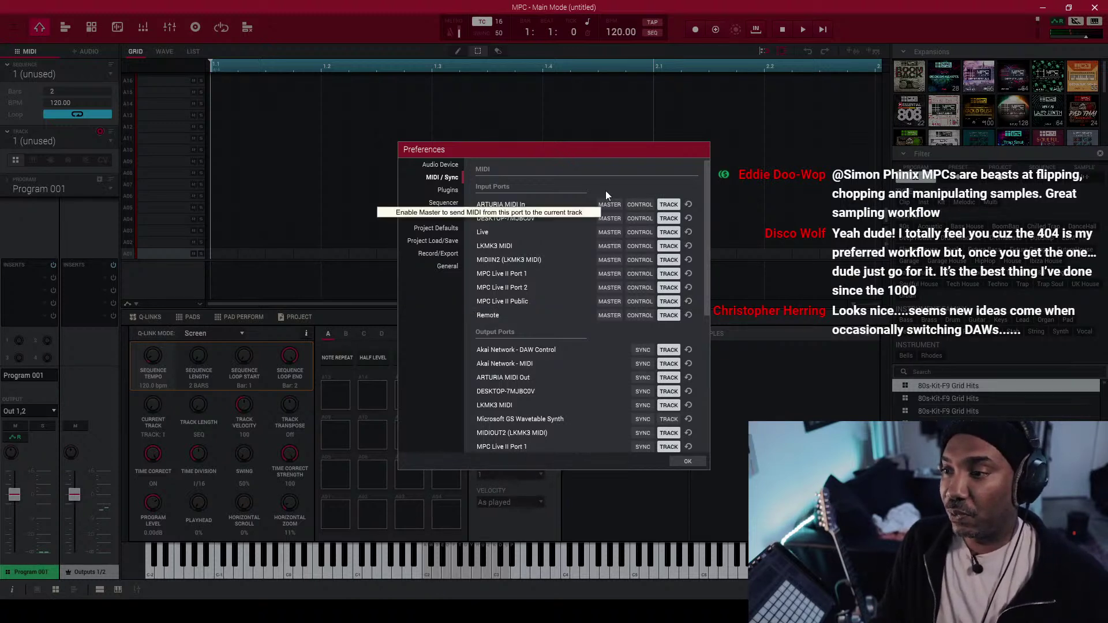
click(604, 206)
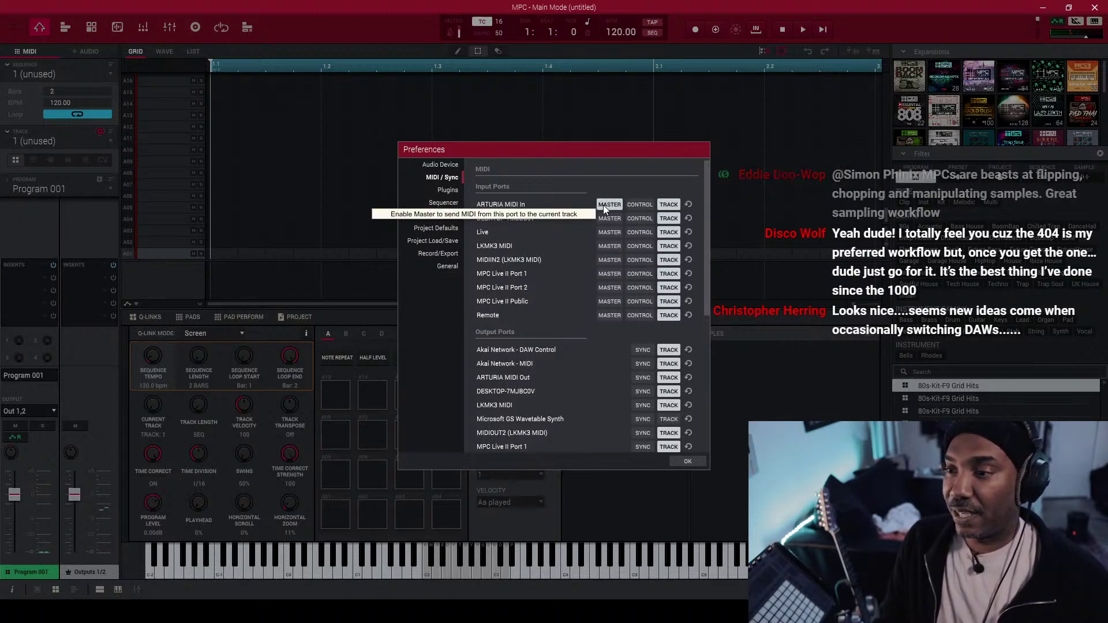
click(603, 206)
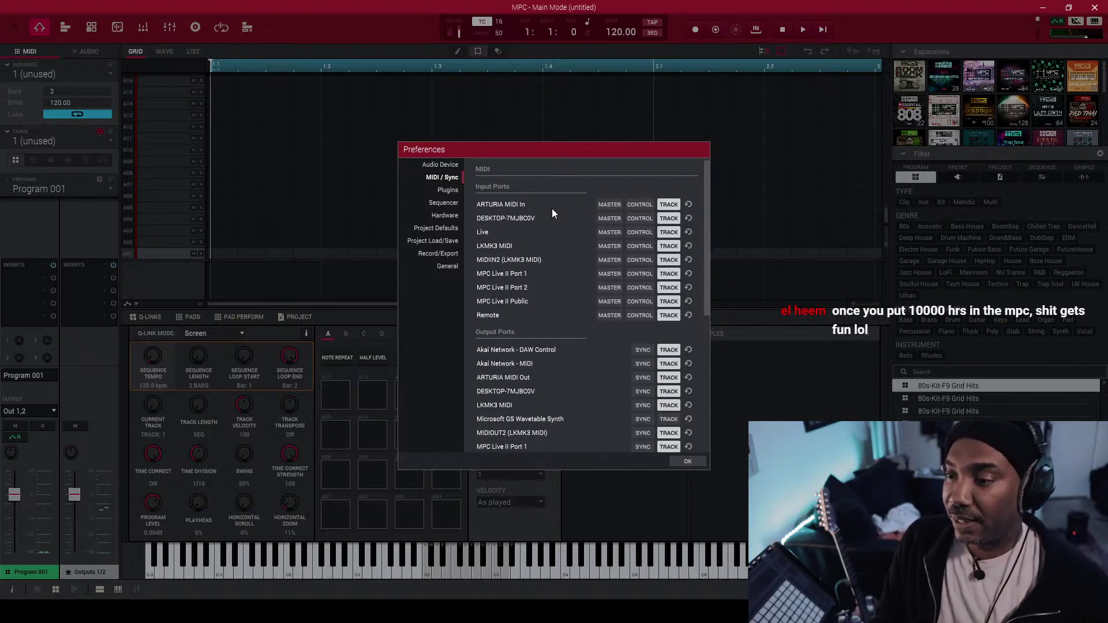
- Review the MIDI input and output ports and the Sync Receive, Sync Send and MIDI Input settings
scroll(552, 209, down, 1)
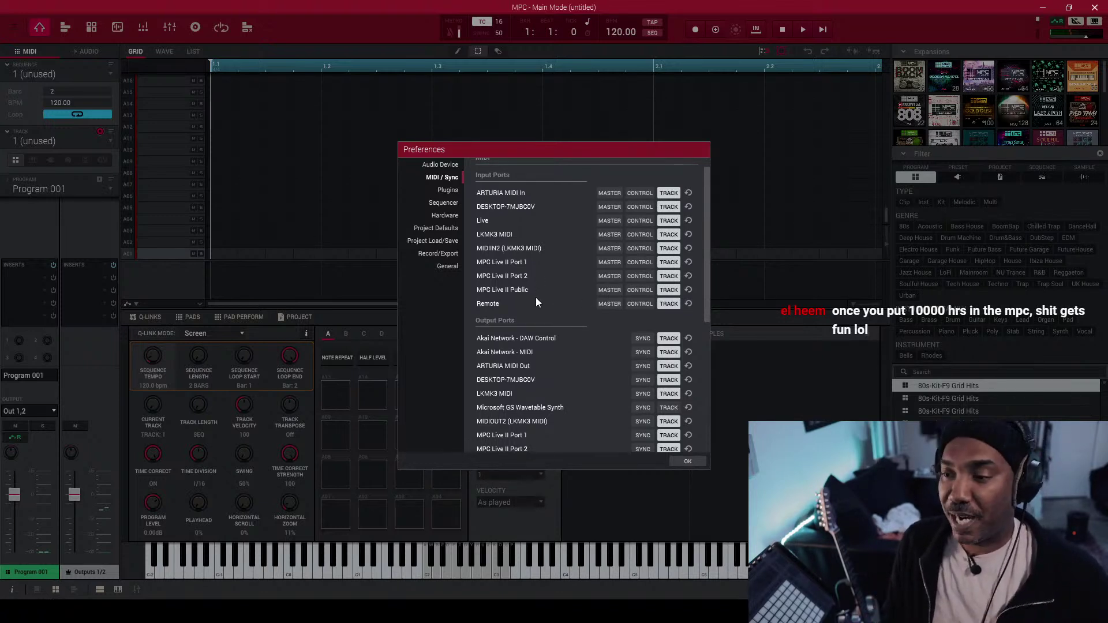
scroll(535, 297, down, 3)
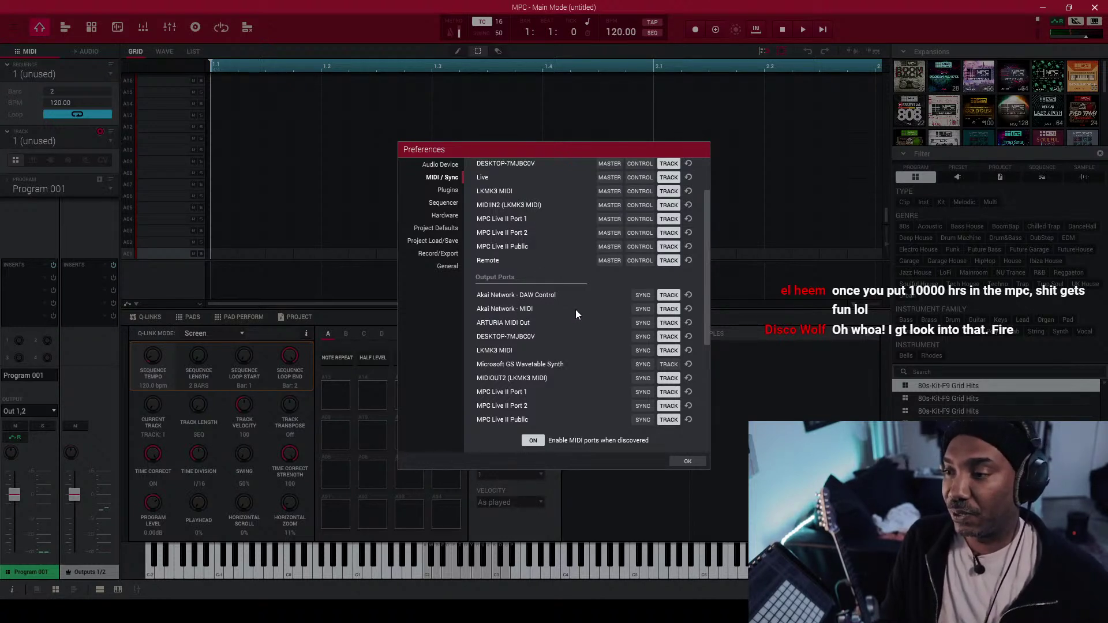
scroll(576, 310, down, 2)
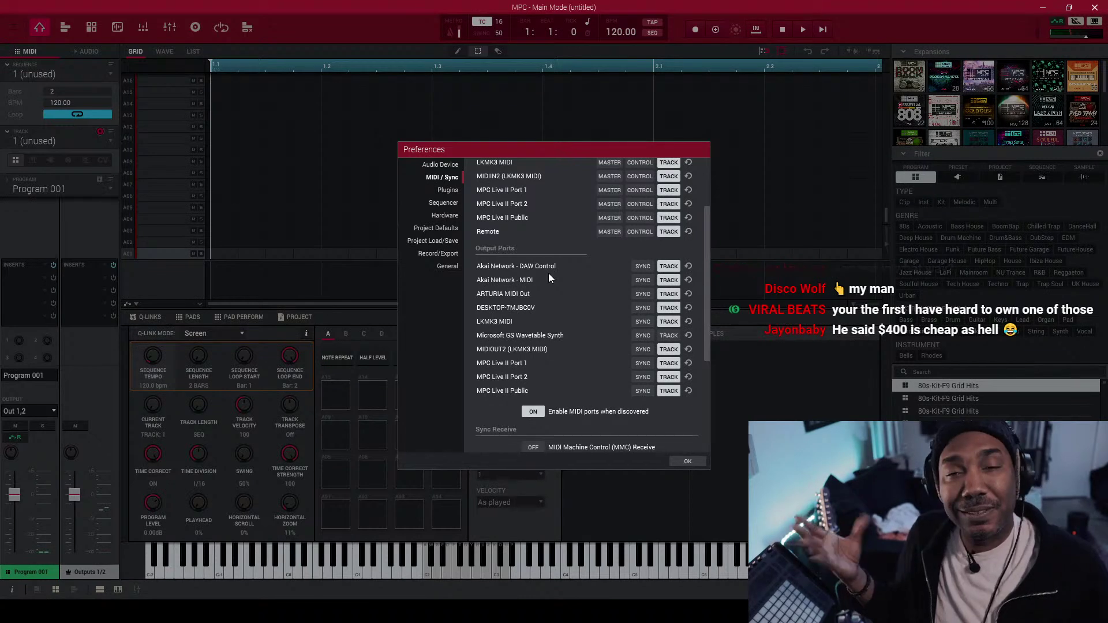
scroll(548, 272, down, 1)
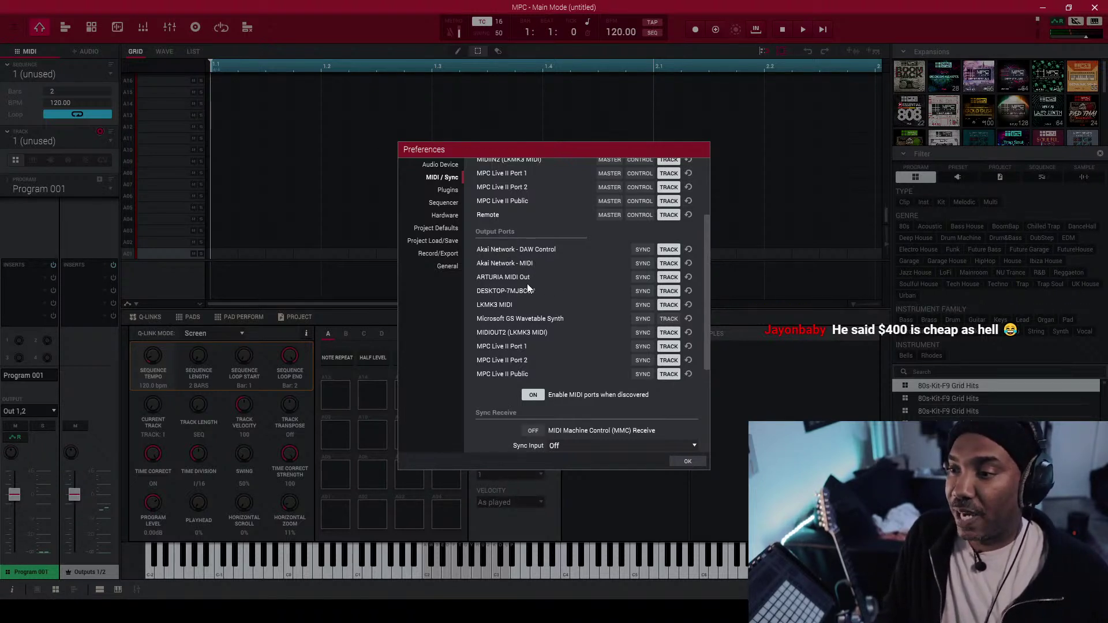
scroll(534, 306, down, 1)
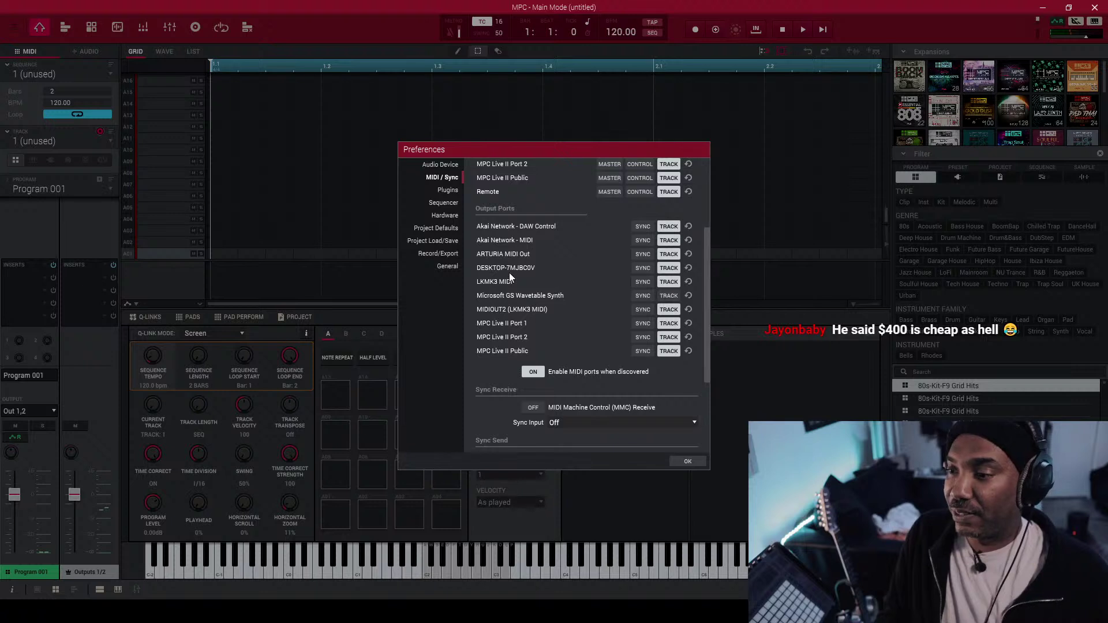
scroll(570, 283, down, 5)
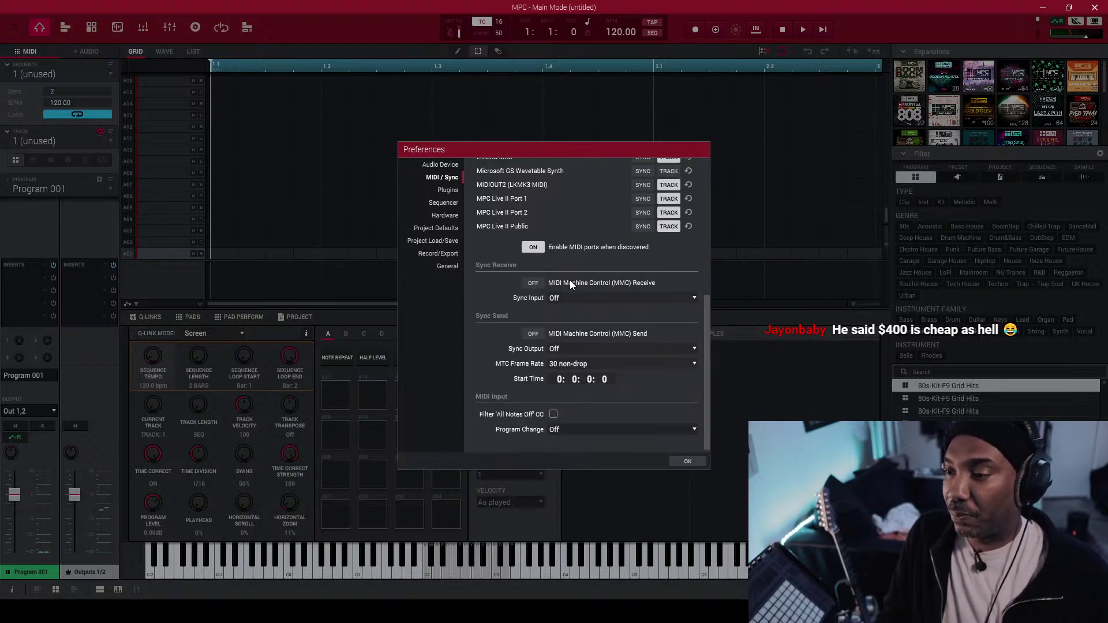
- Look through the Plugins, Sequencer, Hardware, Project Load/Save and Project Defaults preferences
click(451, 193)
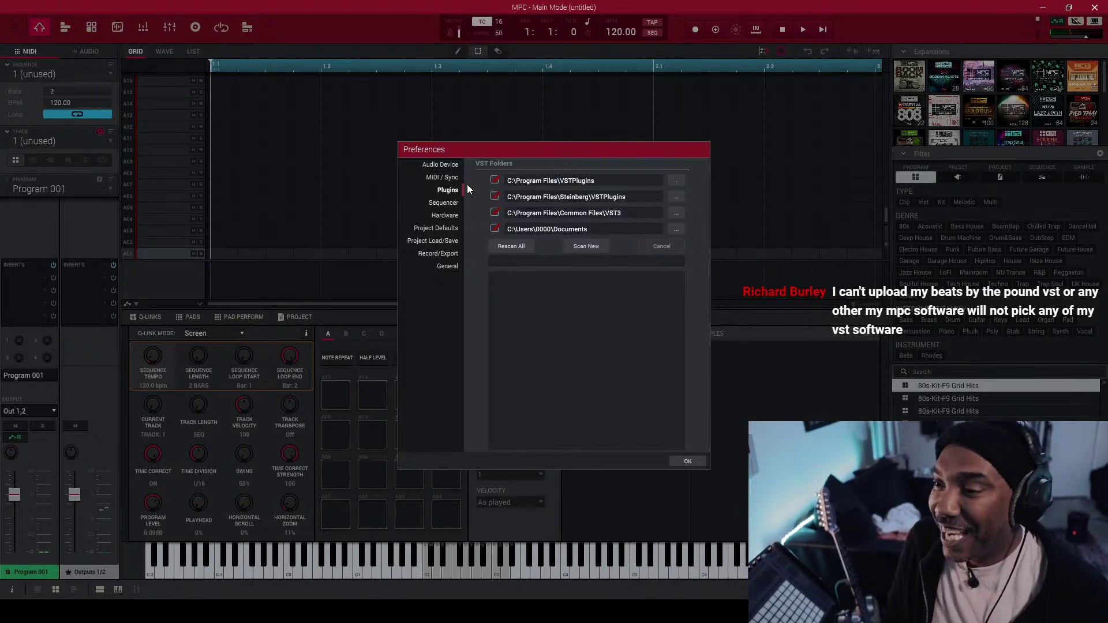
click(445, 202)
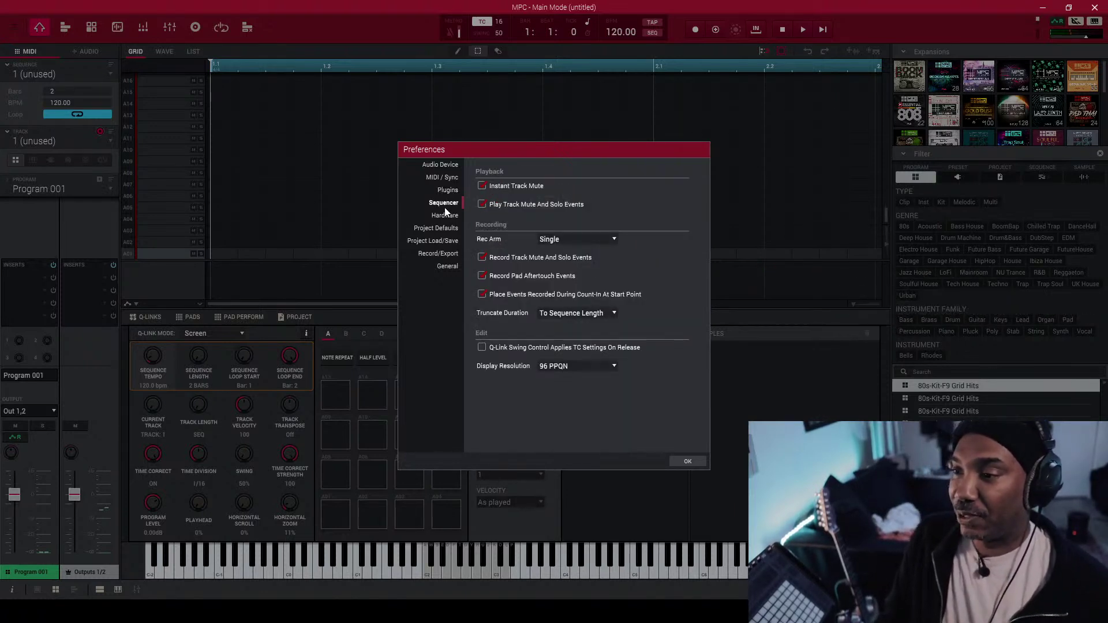
click(445, 215)
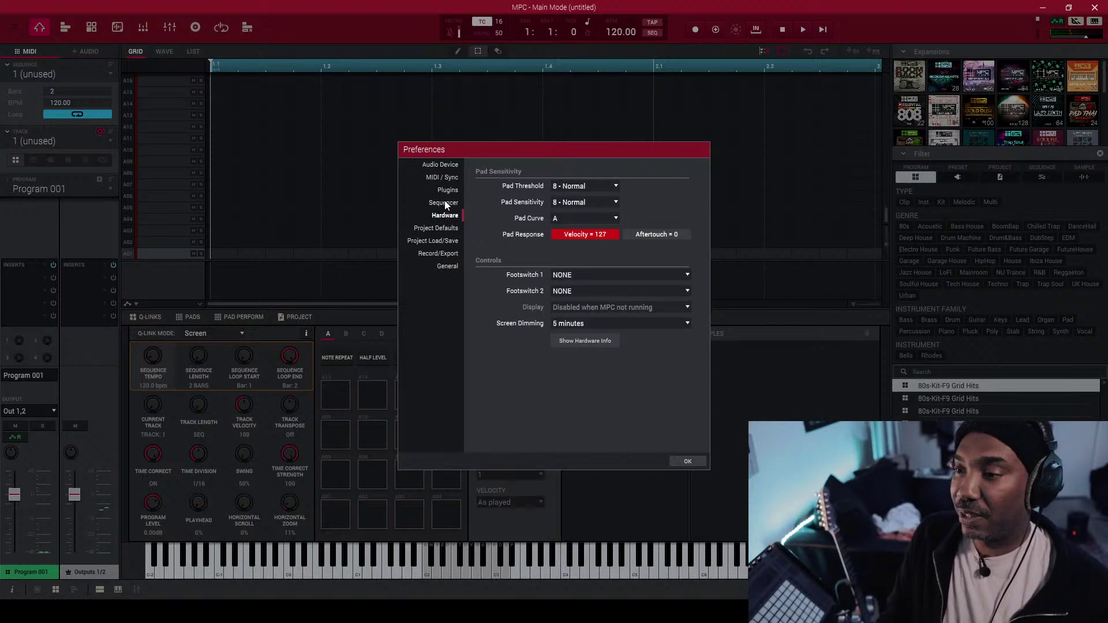
click(445, 203)
click(447, 192)
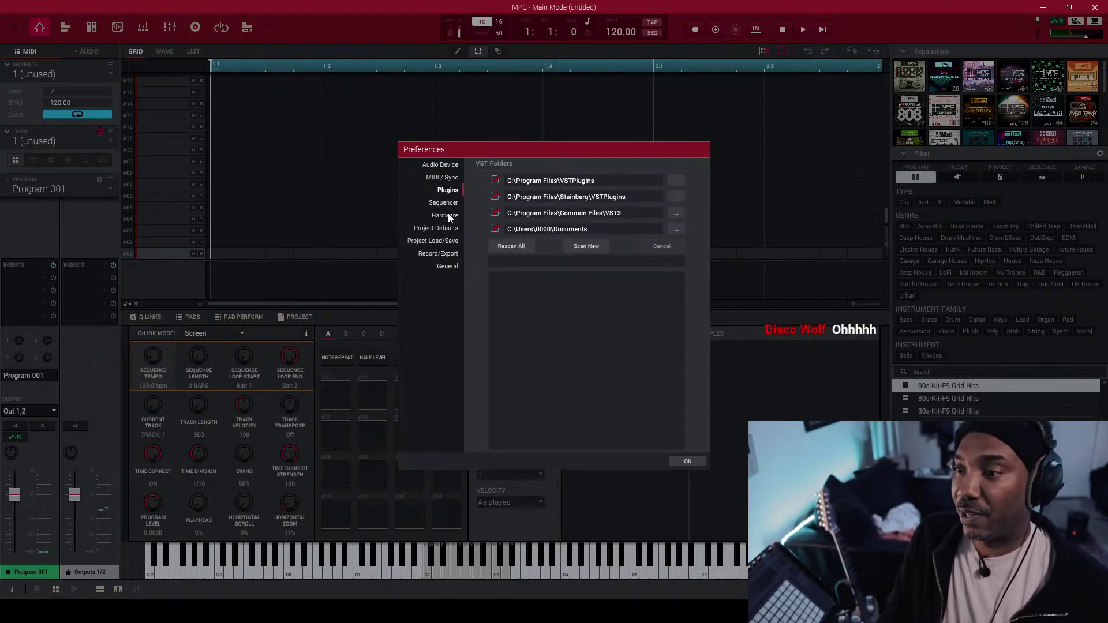
click(445, 240)
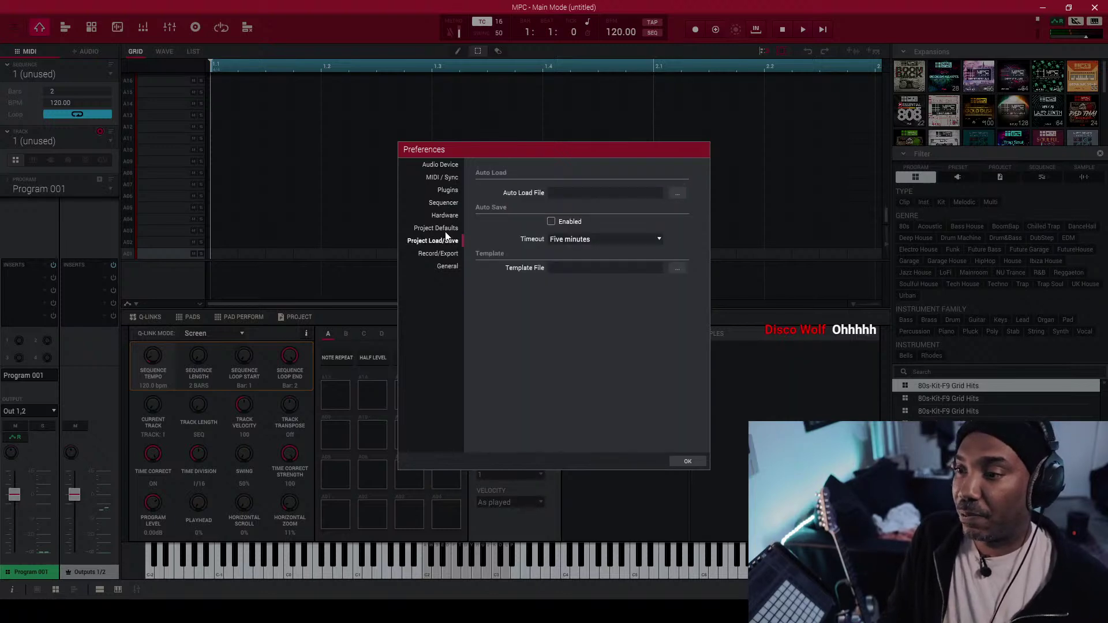
click(446, 231)
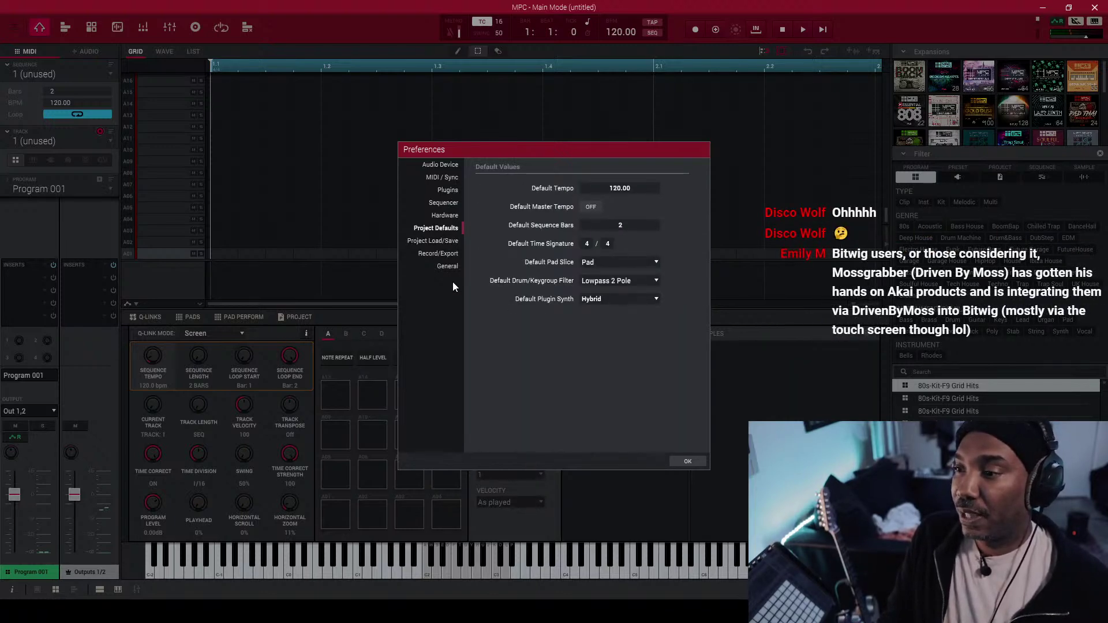
- Open the Default Plugin Synth choices in the Project Defaults and look through the full list of VST manufacturers
click(645, 302)
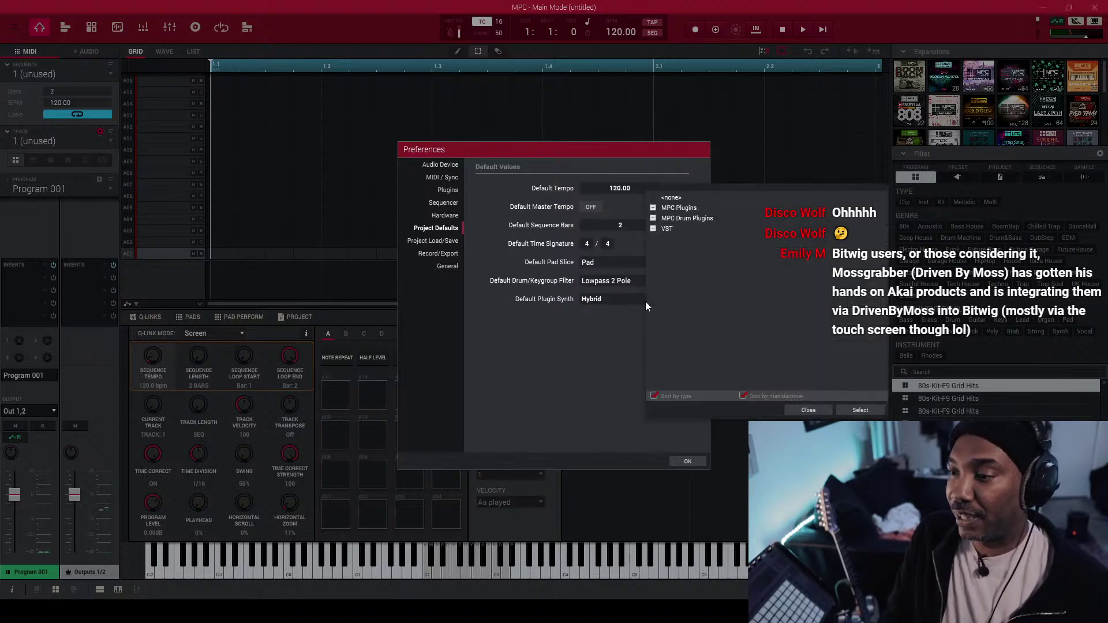
click(653, 229)
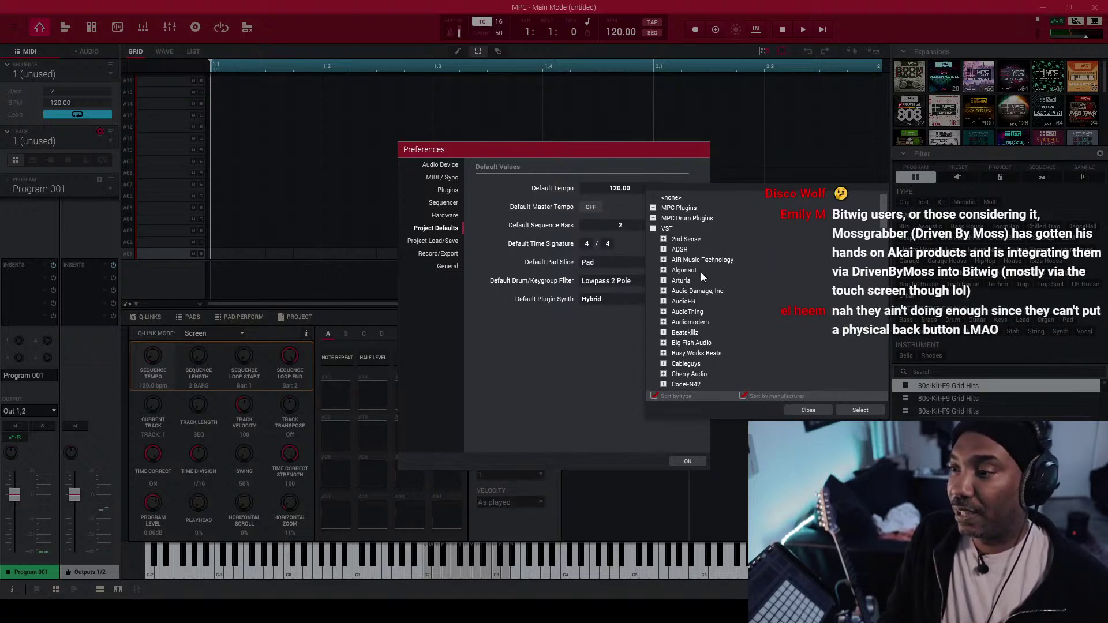
scroll(701, 274, down, 4)
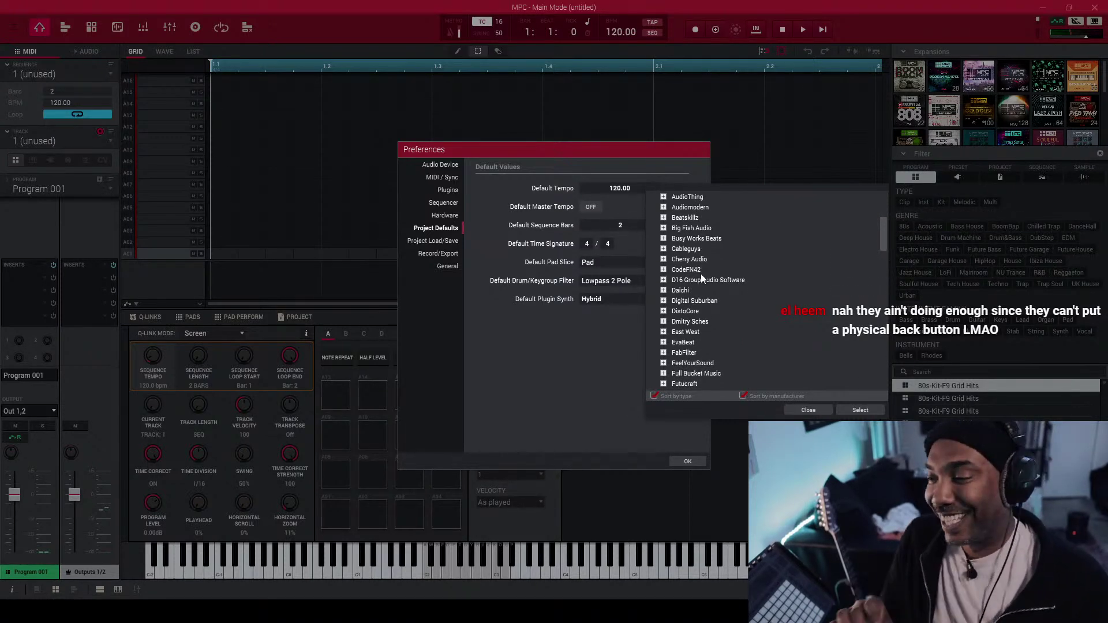
scroll(700, 273, down, 4)
scroll(701, 274, down, 4)
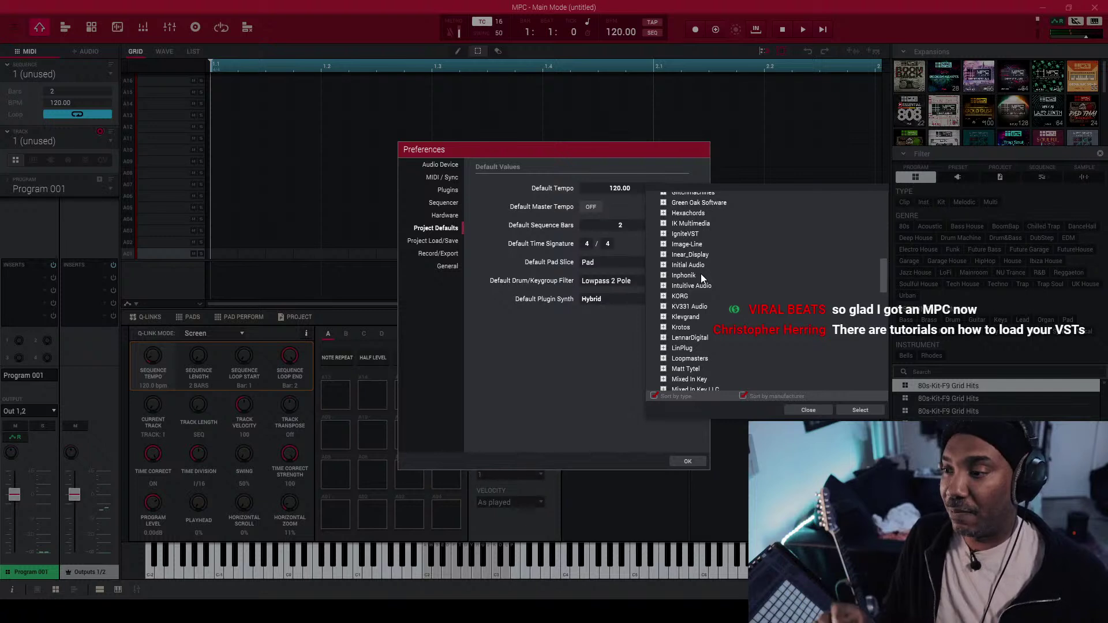
scroll(701, 274, down, 1)
scroll(701, 274, down, 1)
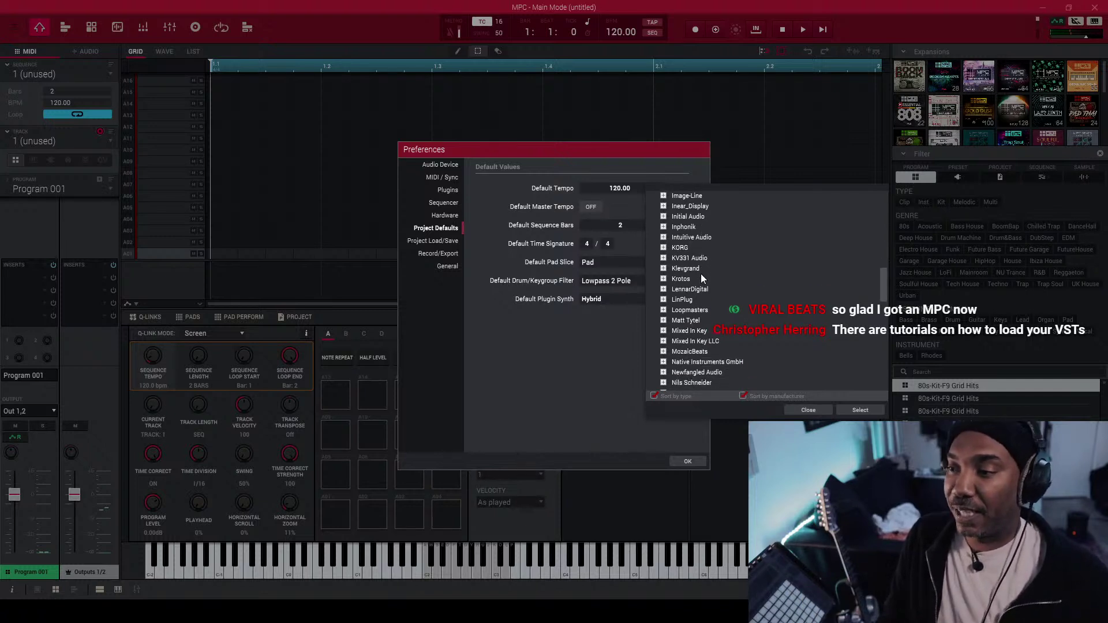
scroll(701, 278, down, 3)
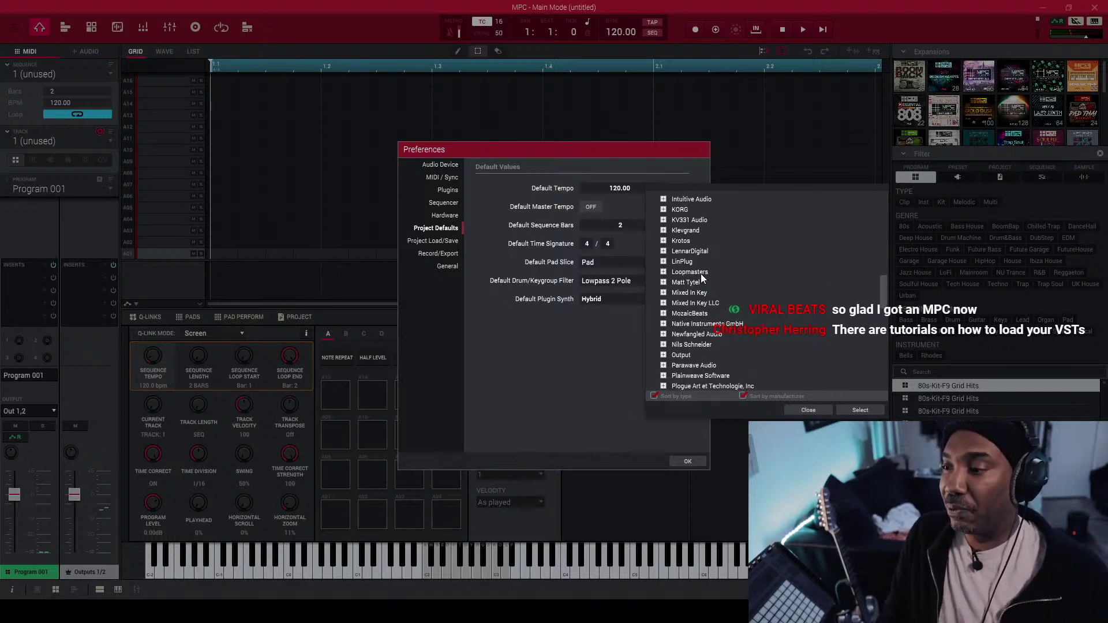
scroll(702, 279, down, 3)
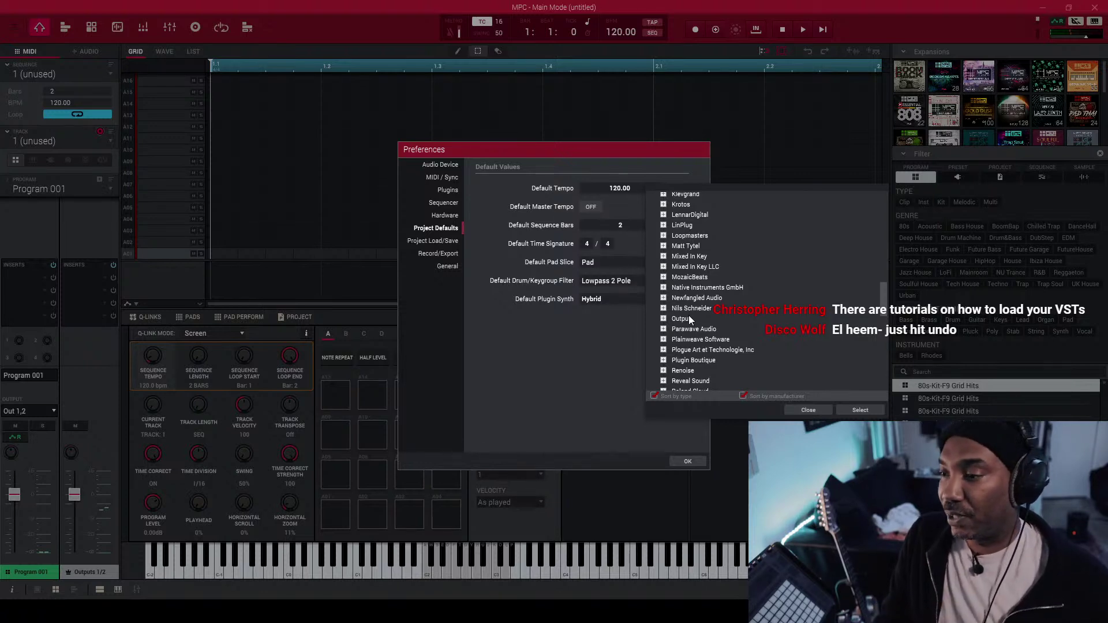
scroll(687, 332, down, 2)
scroll(686, 334, down, 3)
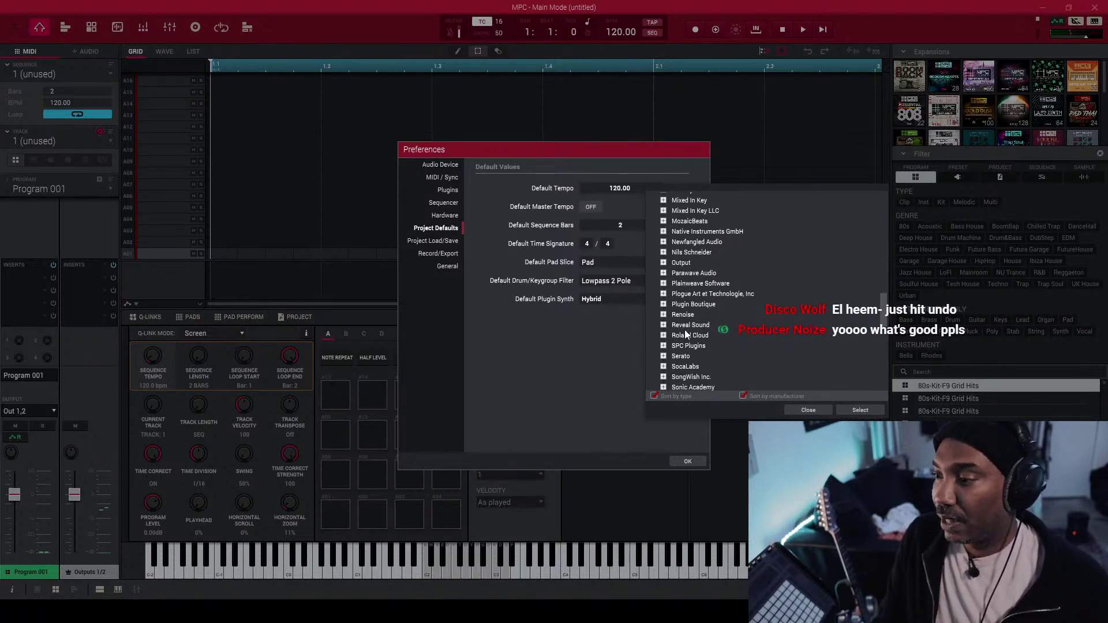
scroll(685, 334, down, 4)
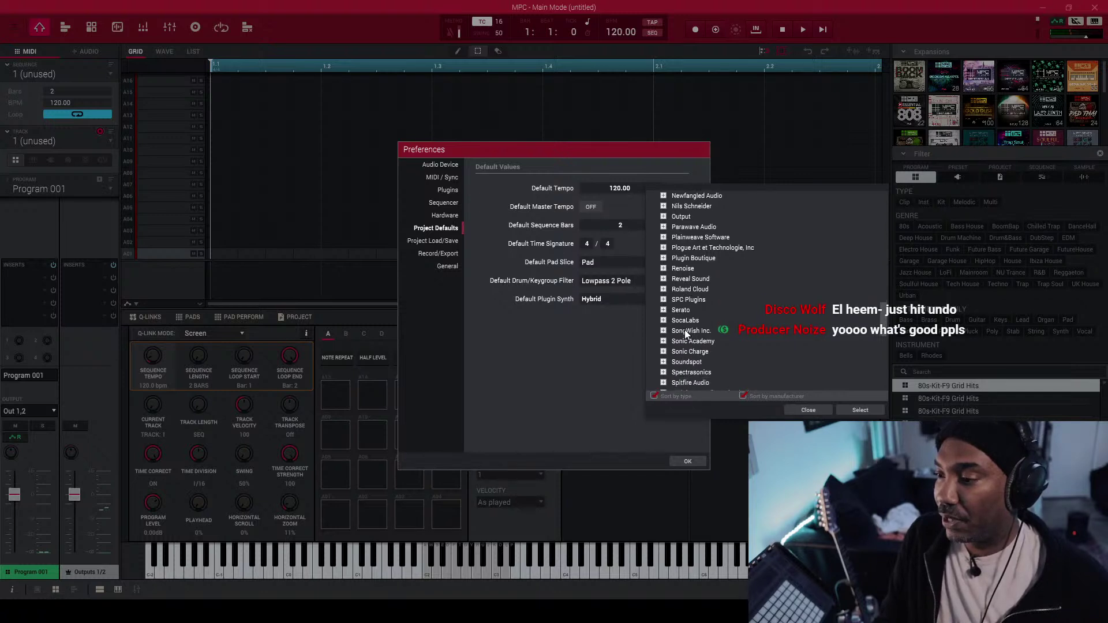
scroll(686, 333, down, 5)
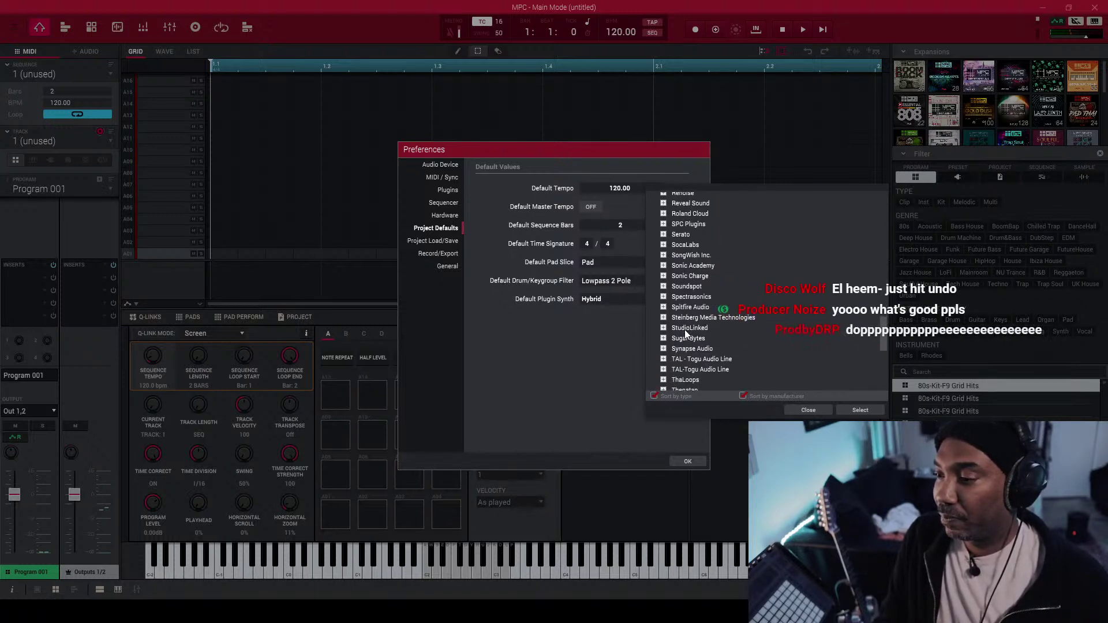
scroll(685, 330, down, 5)
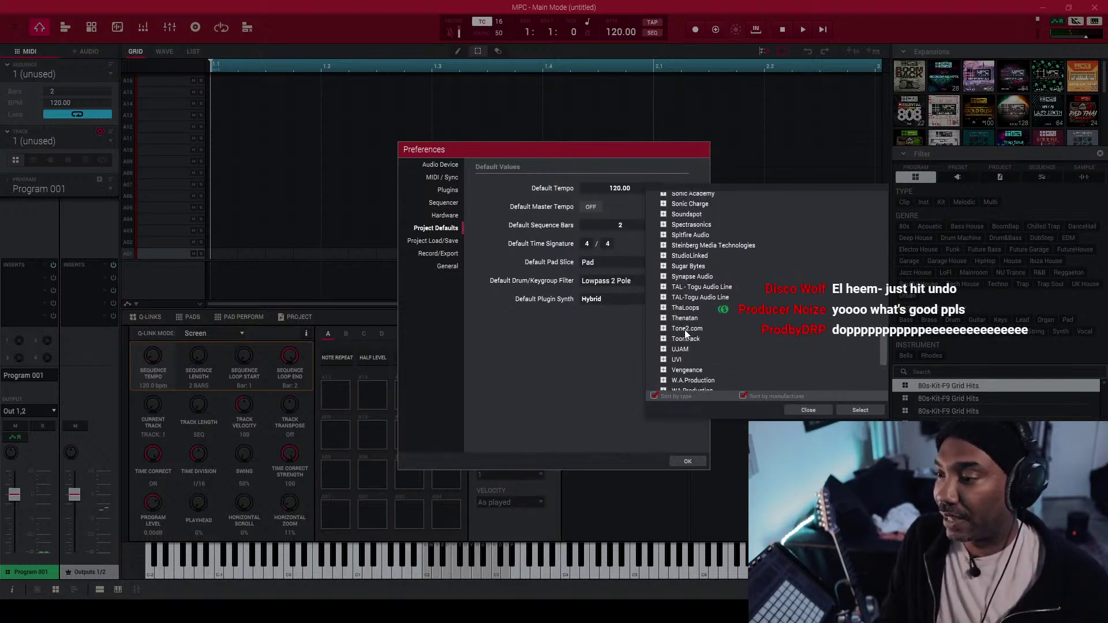
scroll(684, 330, down, 5)
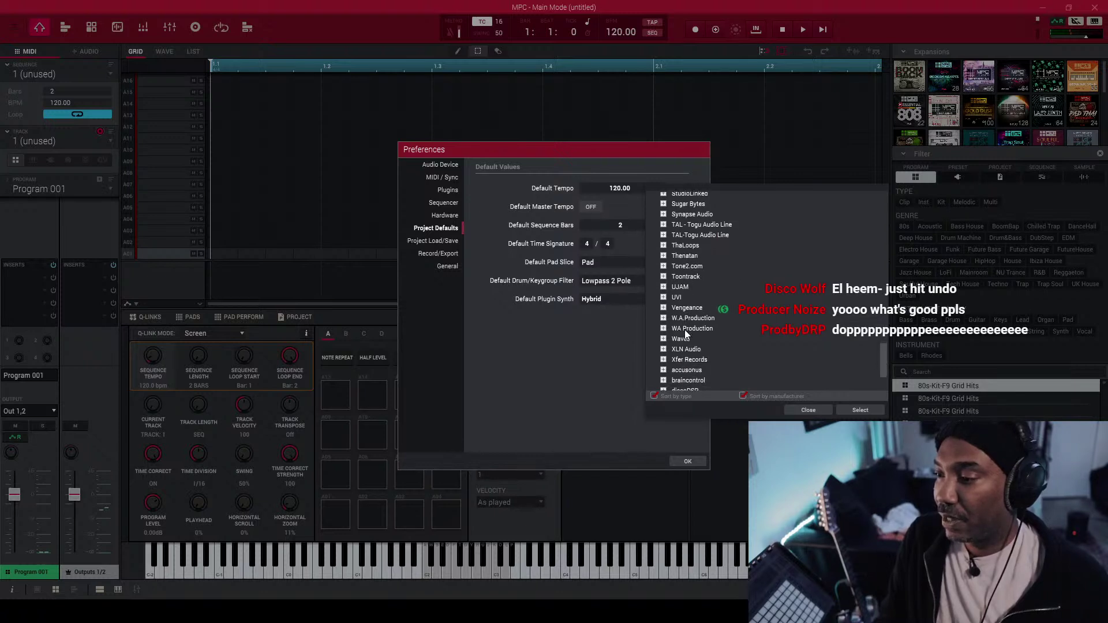
scroll(685, 333, down, 2)
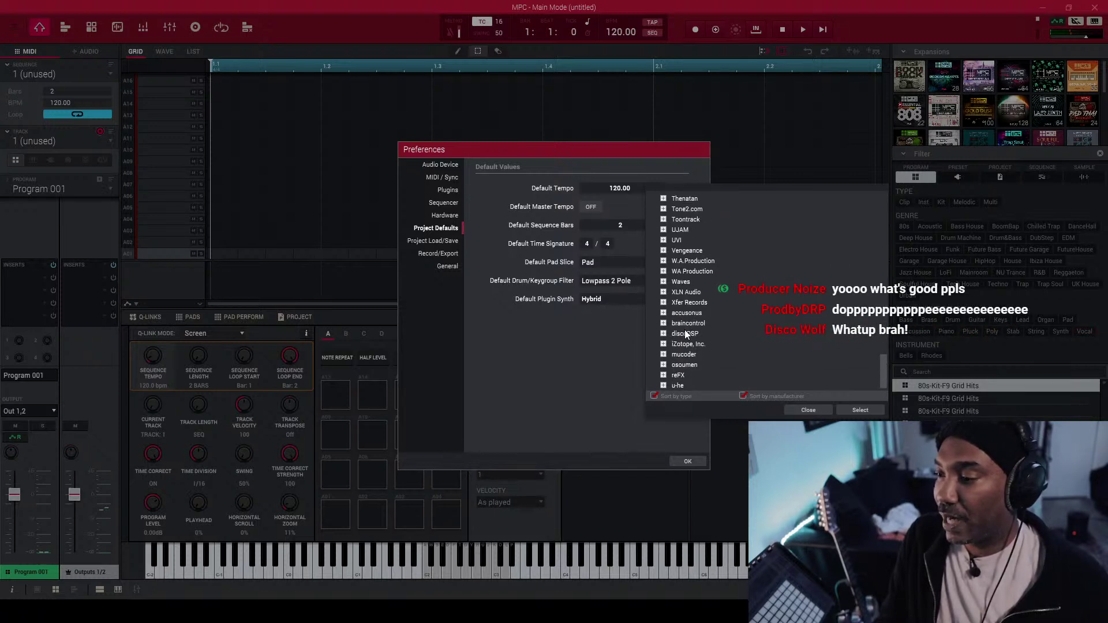
- Set the default plugin synth to IK Multimedia's Syntronik 2 and the default sequence bars to 4, confirming the preferences
scroll(667, 365, up, 15)
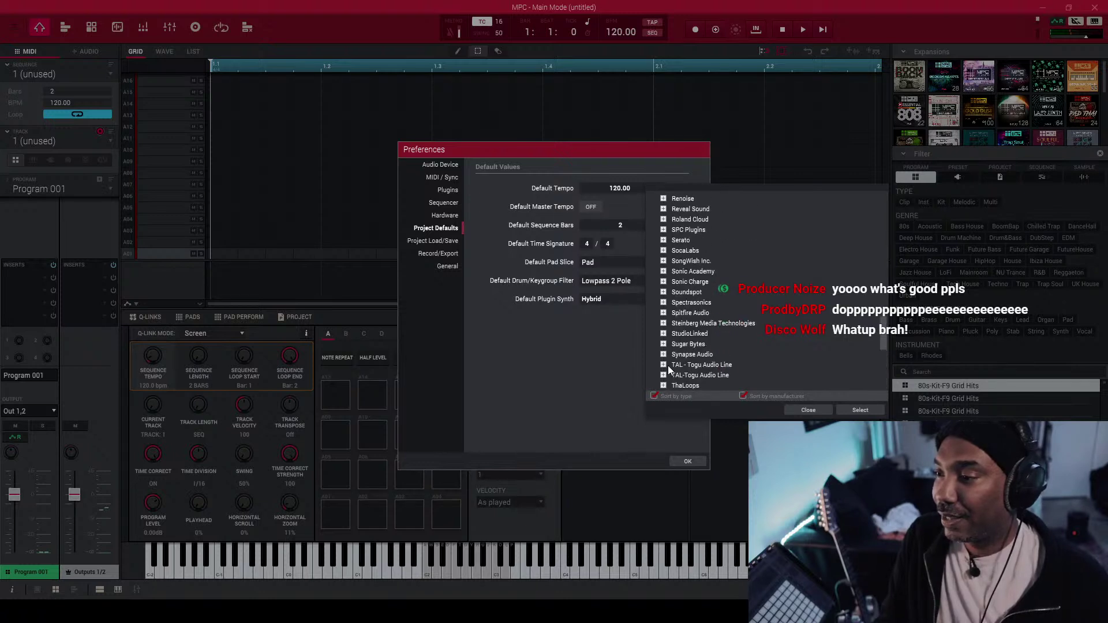
scroll(668, 366, up, 3)
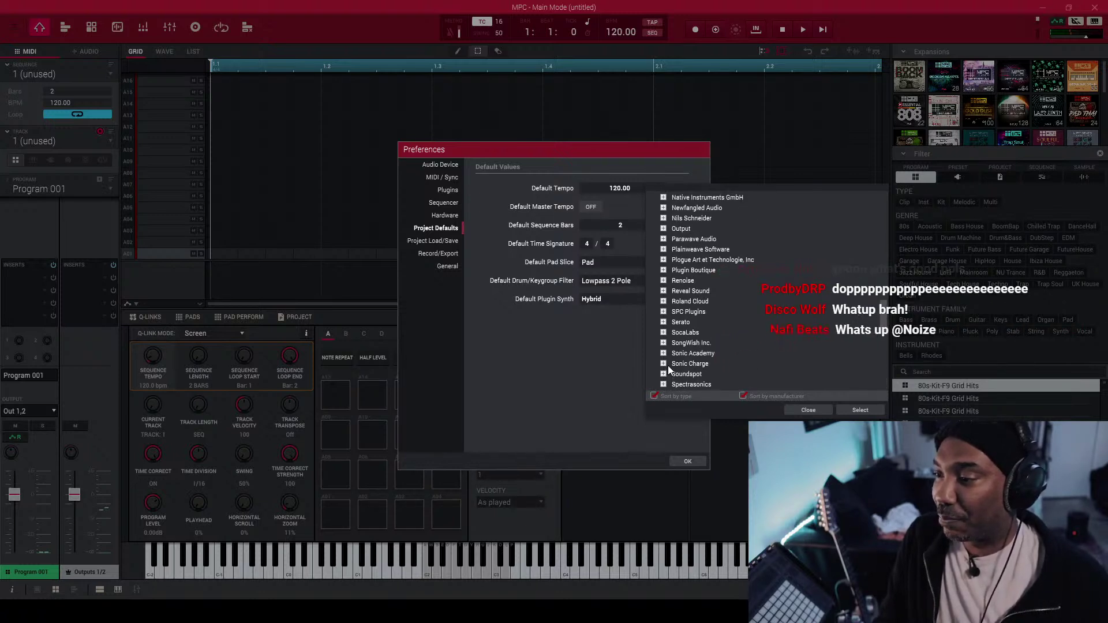
scroll(669, 369, up, 8)
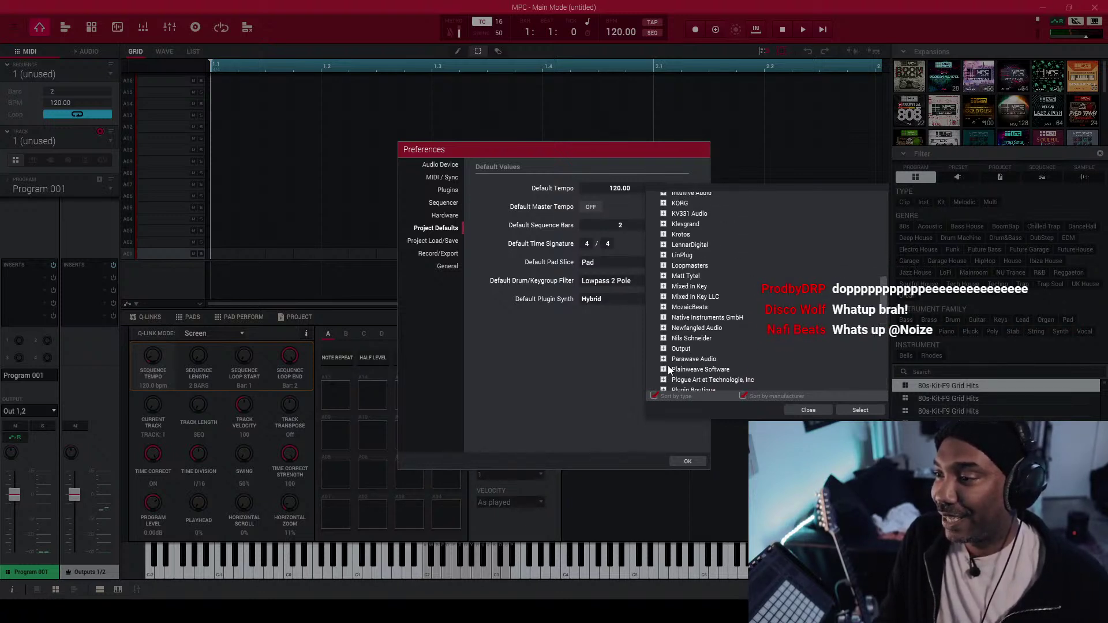
scroll(668, 369, up, 8)
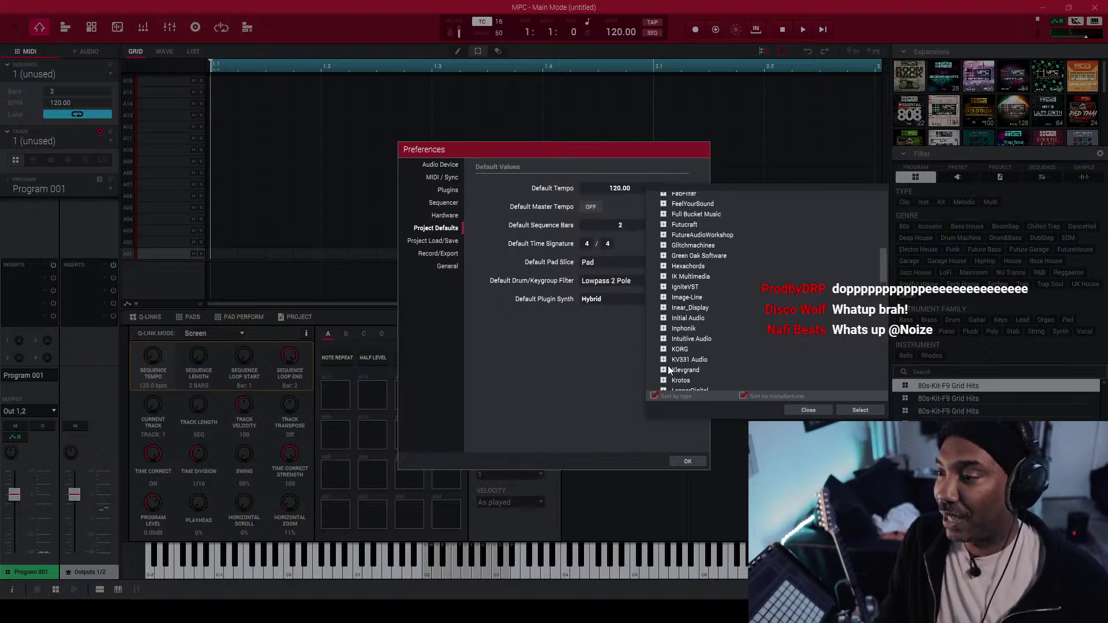
scroll(667, 365, up, 3)
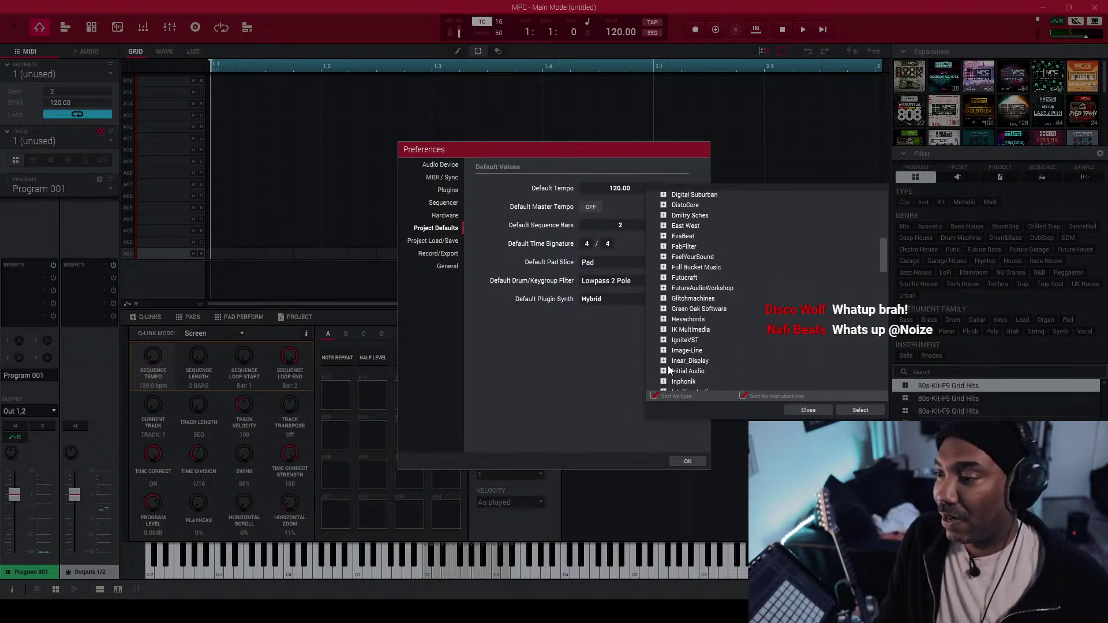
scroll(667, 365, up, 2)
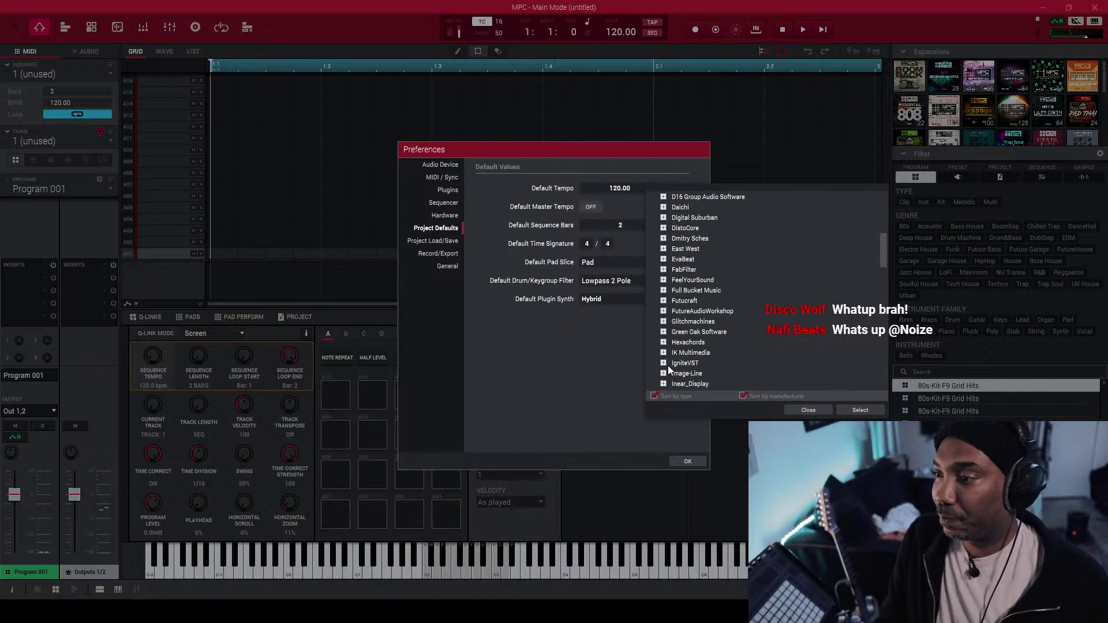
scroll(667, 365, up, 3)
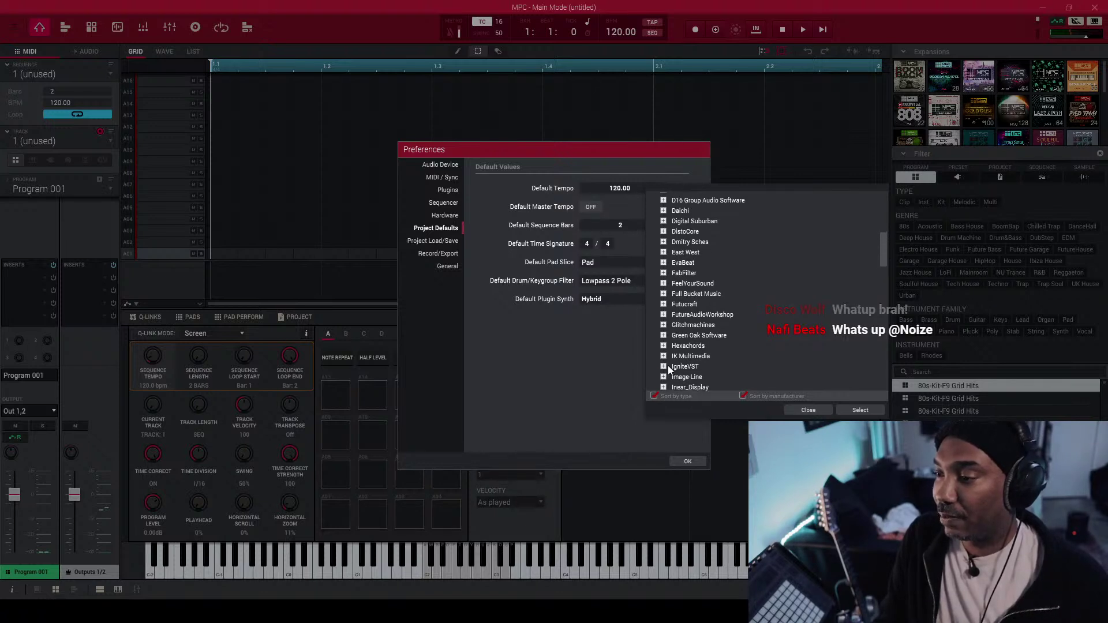
click(664, 355)
scroll(664, 355, down, 2)
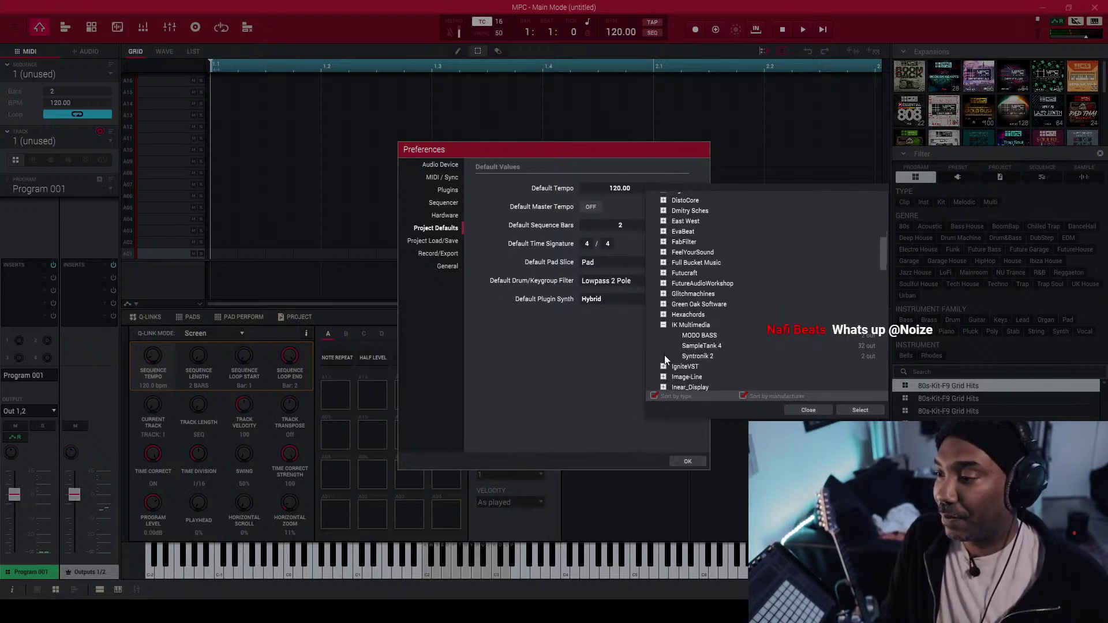
click(697, 354)
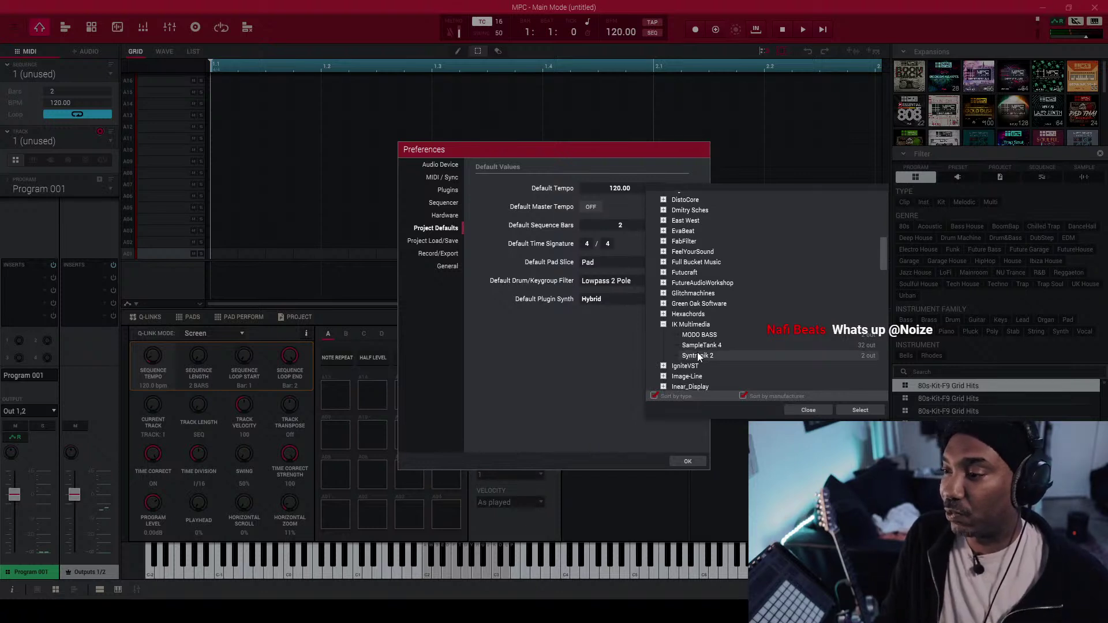
click(860, 411)
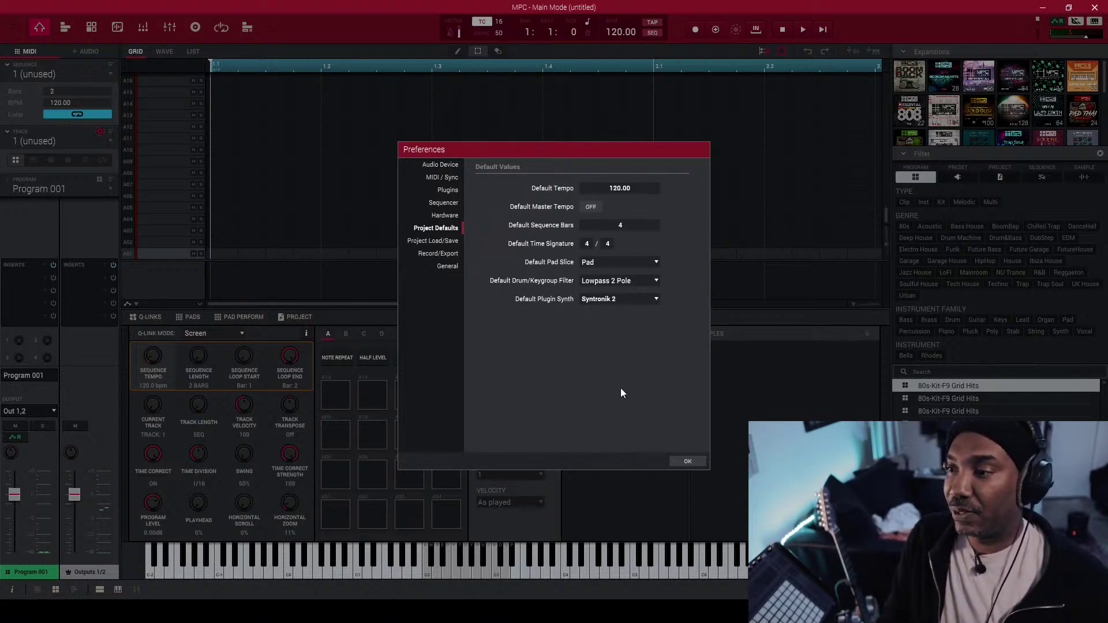
click(687, 462)
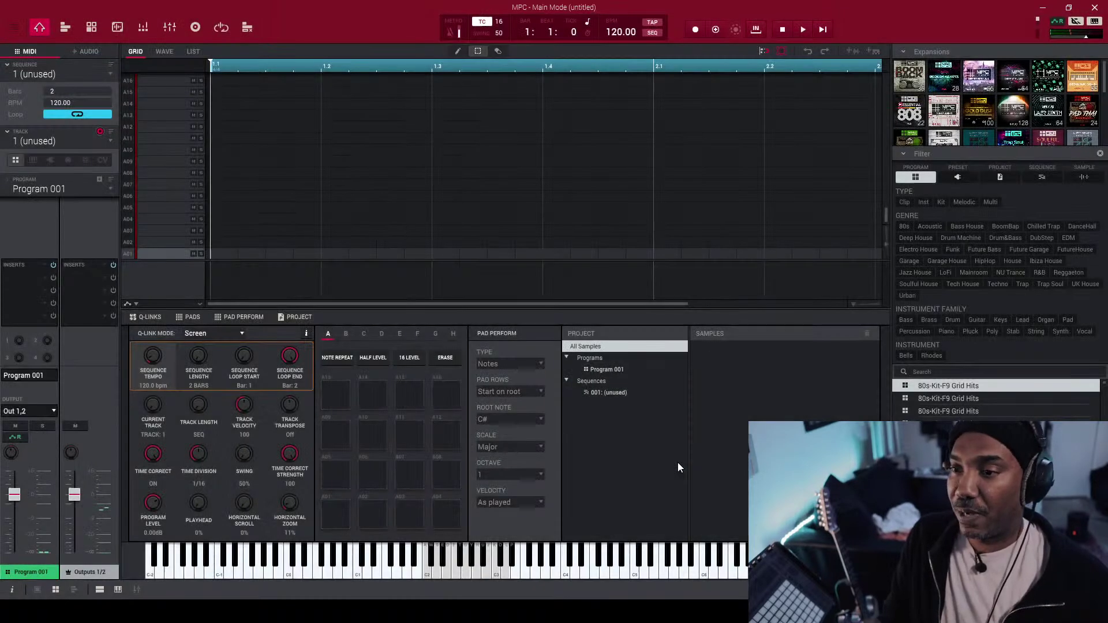
- Make track 1 a plugin track using the default synth, and add a new plugin program on the unused track 2
click(49, 161)
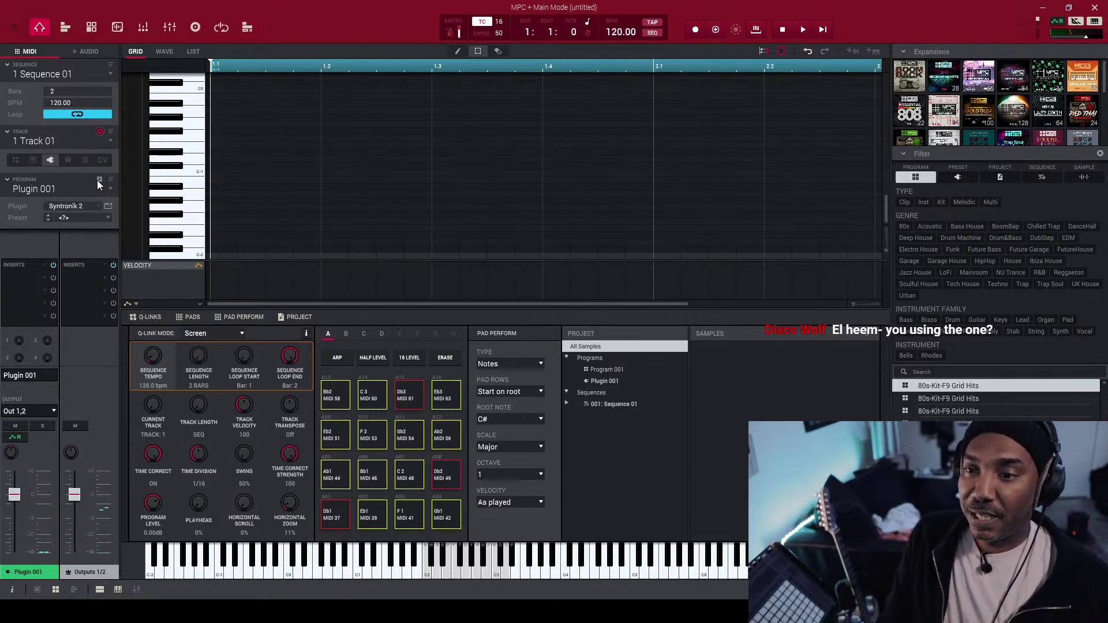
click(108, 141)
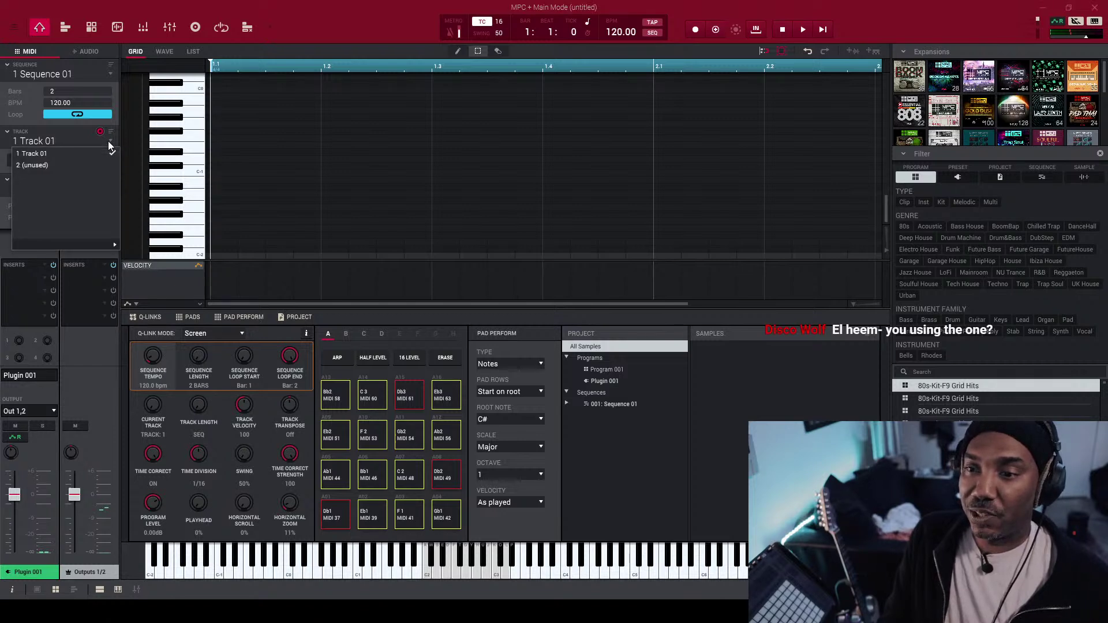
click(78, 164)
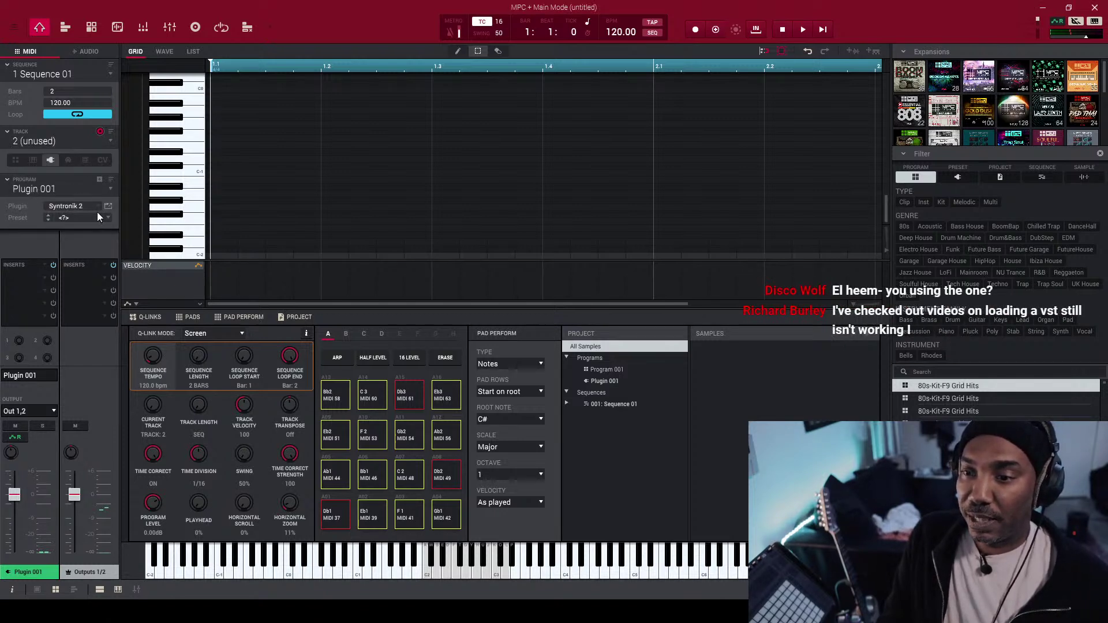
click(98, 181)
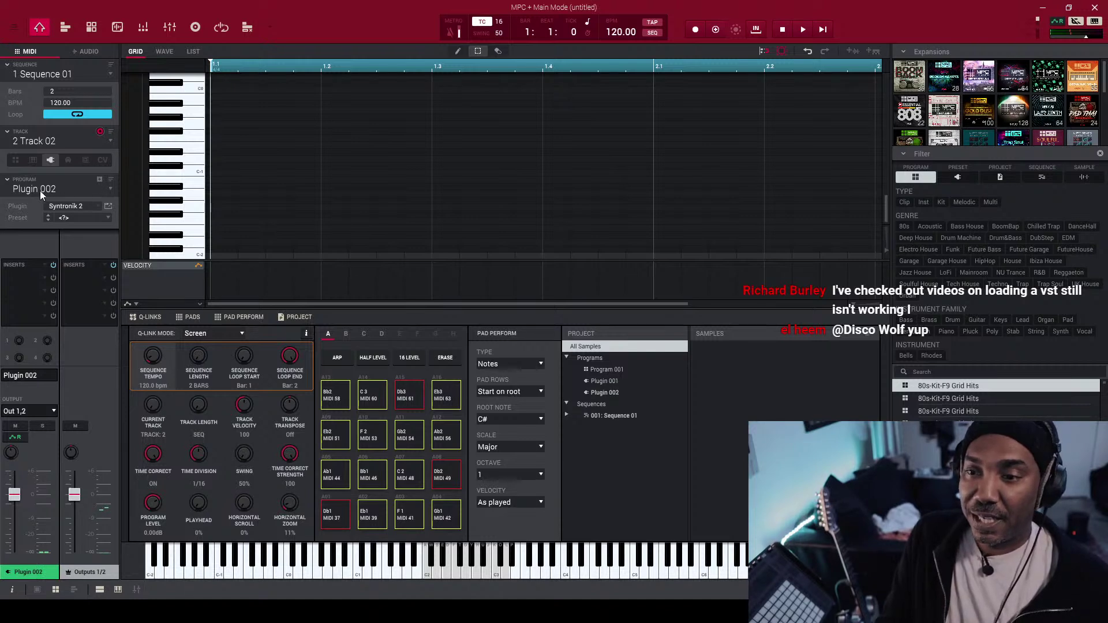
- Show the plugin list for track 2's program without changing it, and view the Track View and Program Edit modes
click(100, 206)
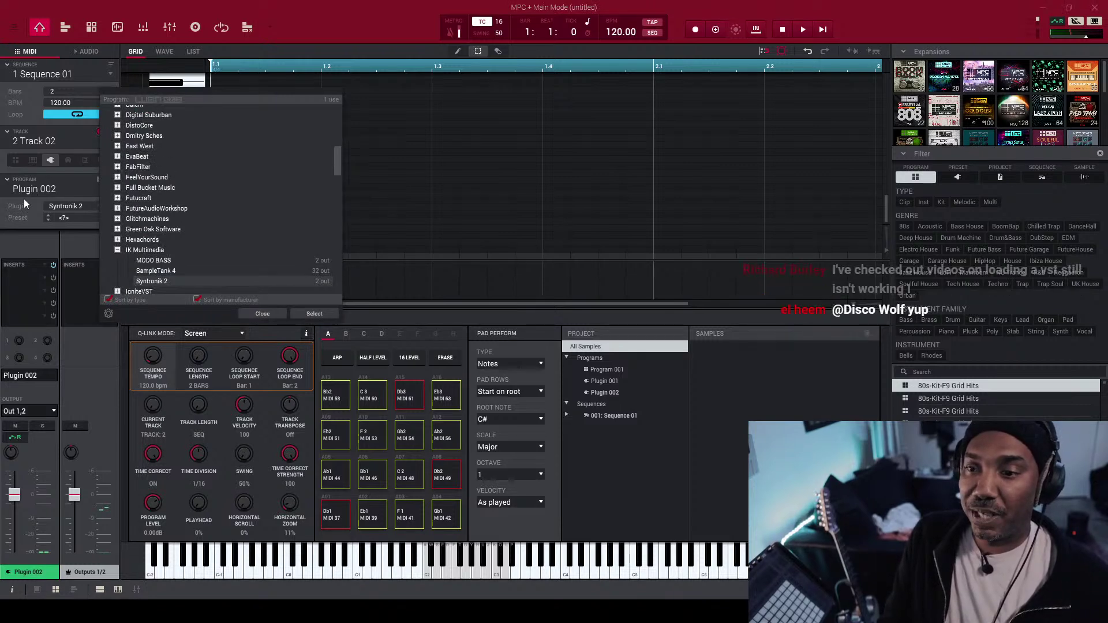
click(262, 314)
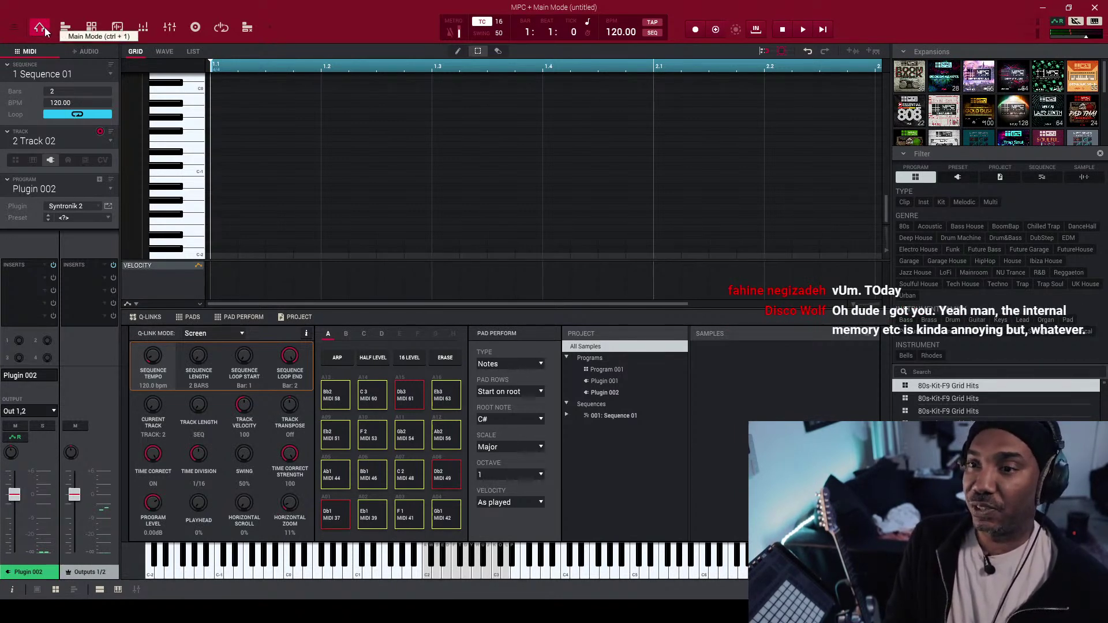
click(15, 27)
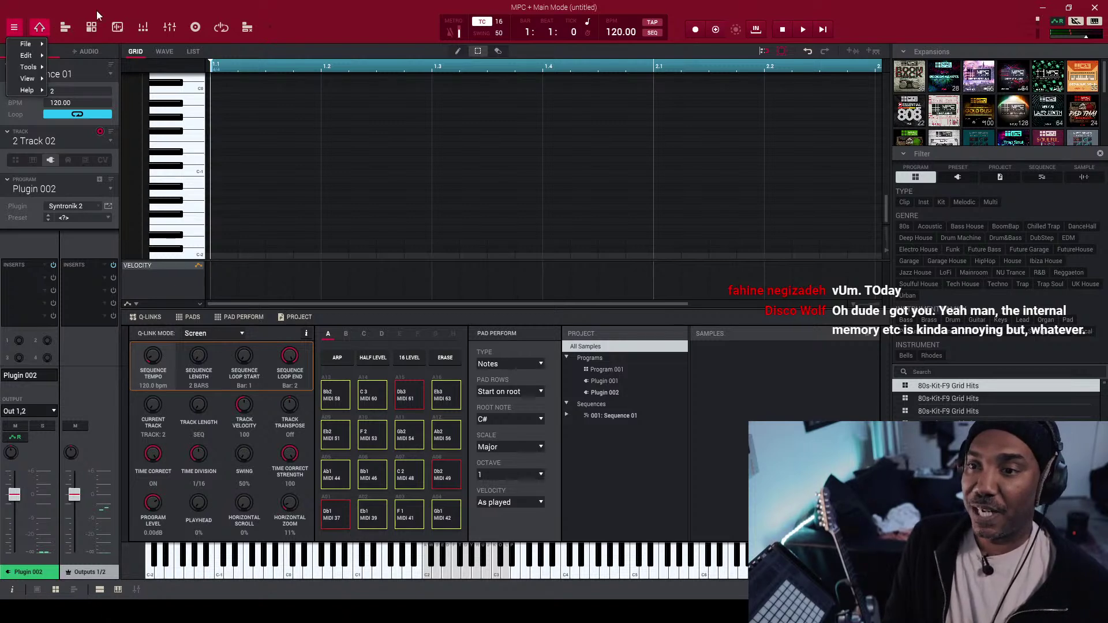
click(296, 12)
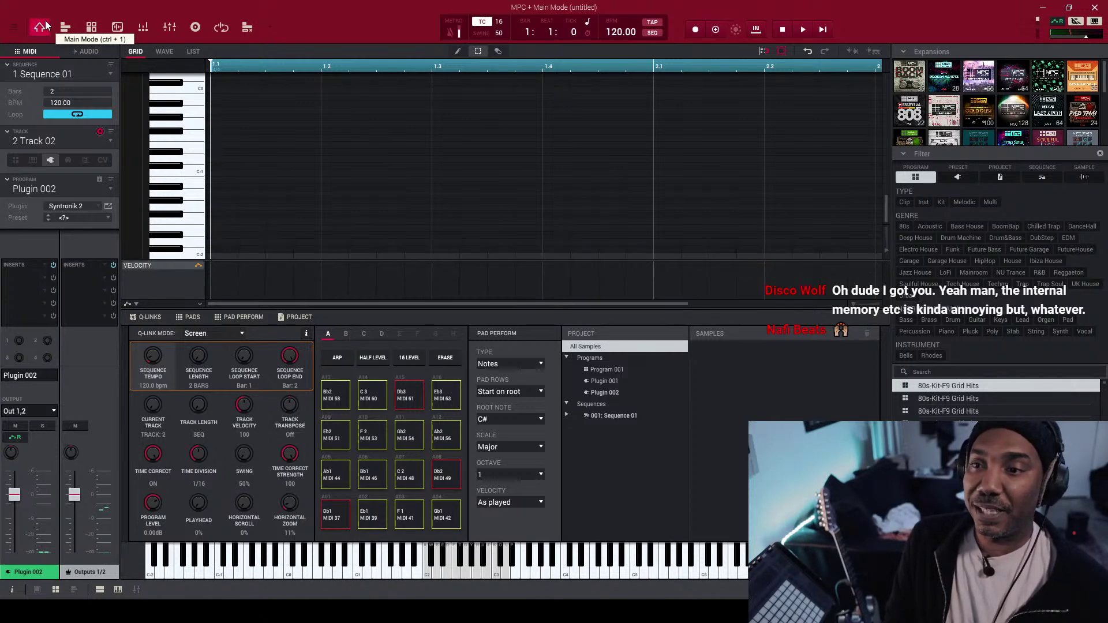
click(65, 28)
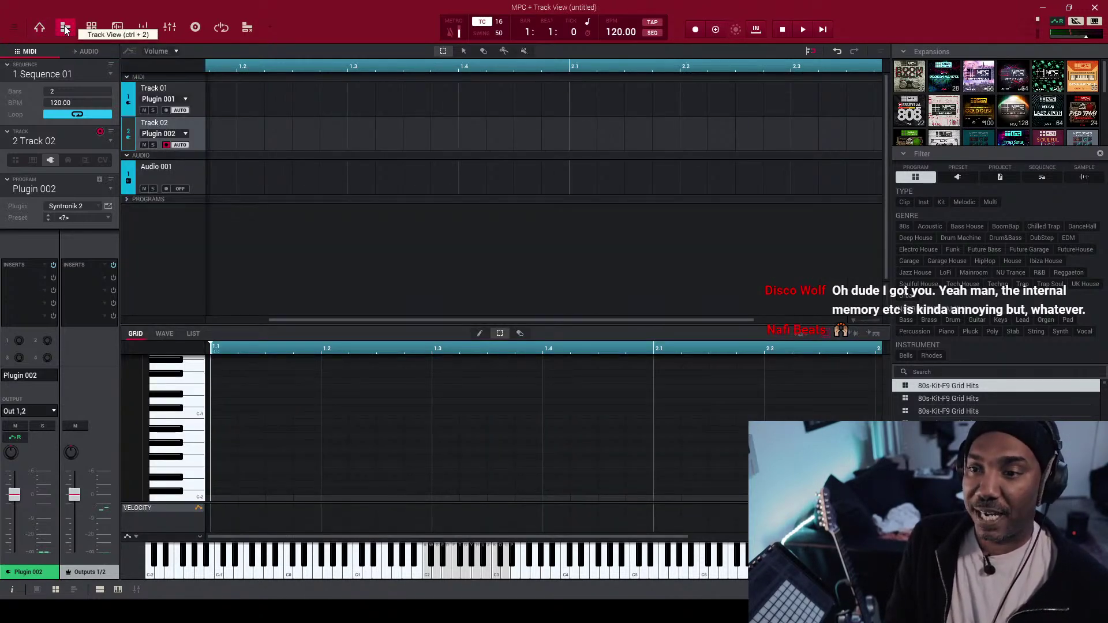
click(94, 31)
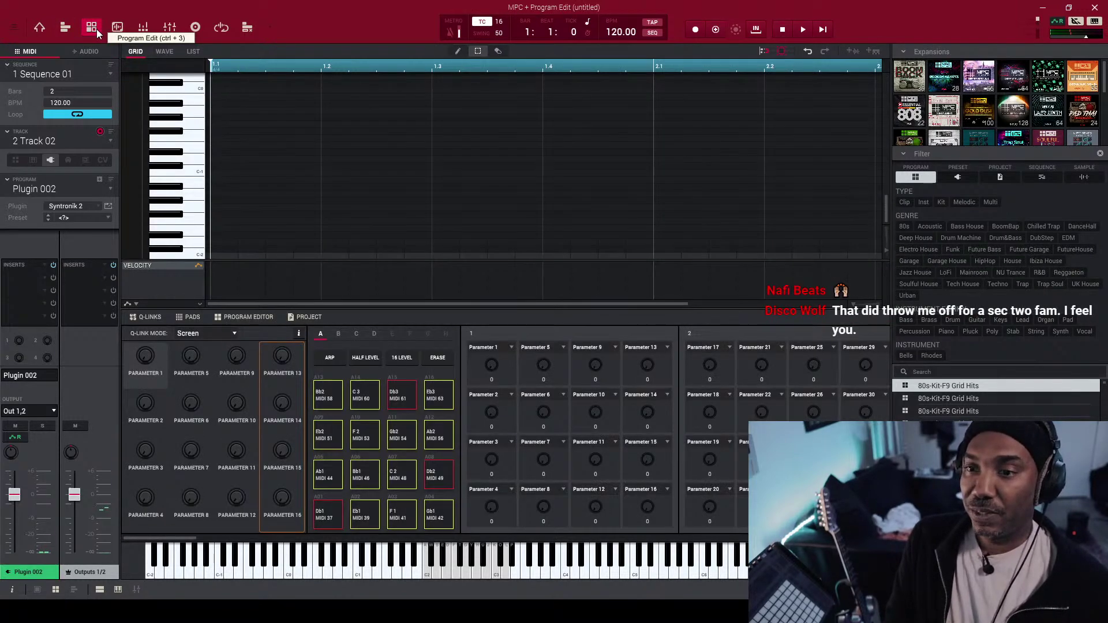
- Look through the MPC Drum Plugins, then load AIR Music Technology's Hype from the MPC Plugins on track 2's program
click(100, 207)
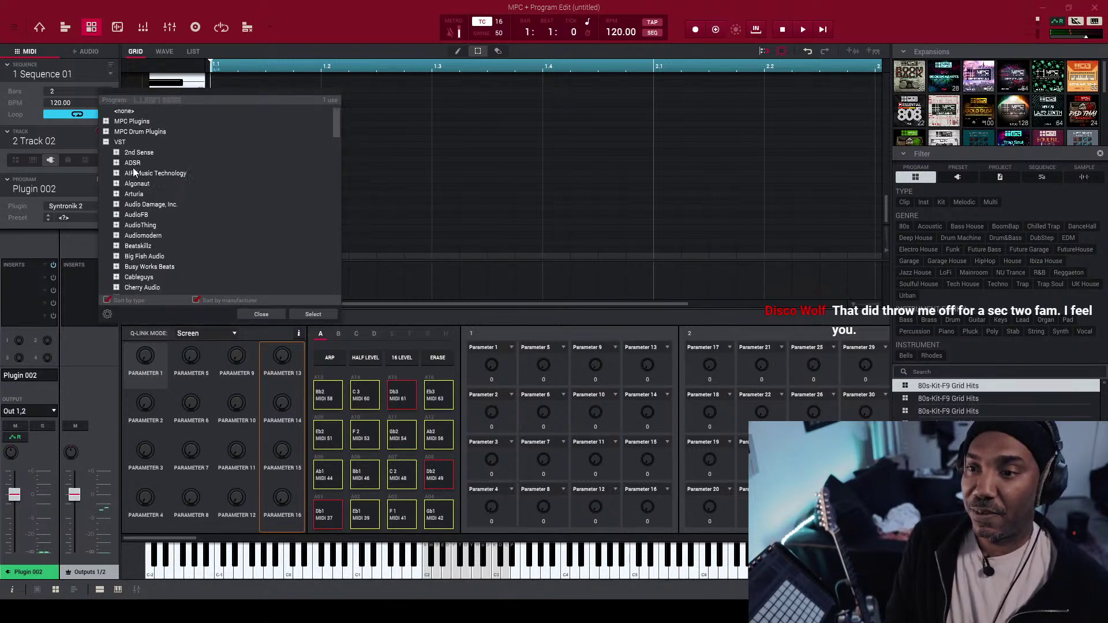
click(106, 132)
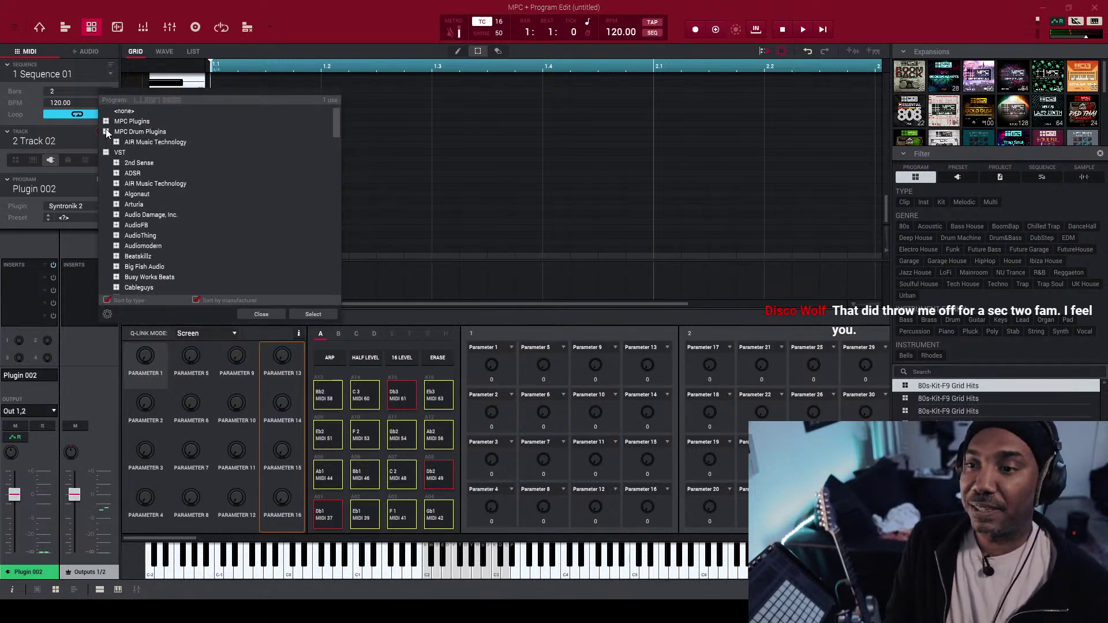
click(117, 142)
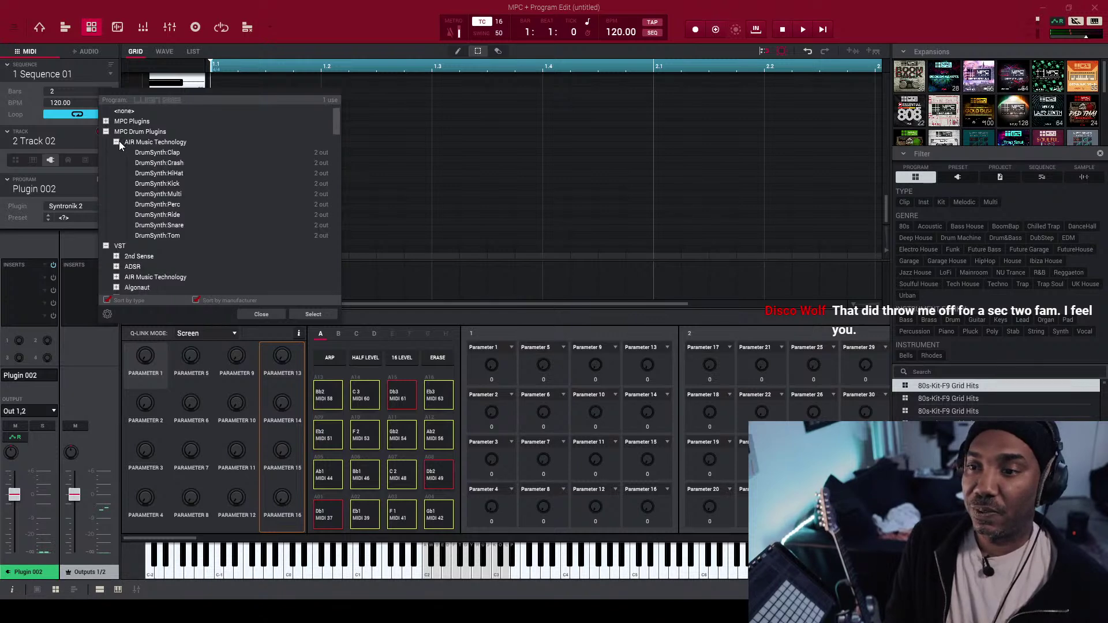
click(117, 142)
click(106, 121)
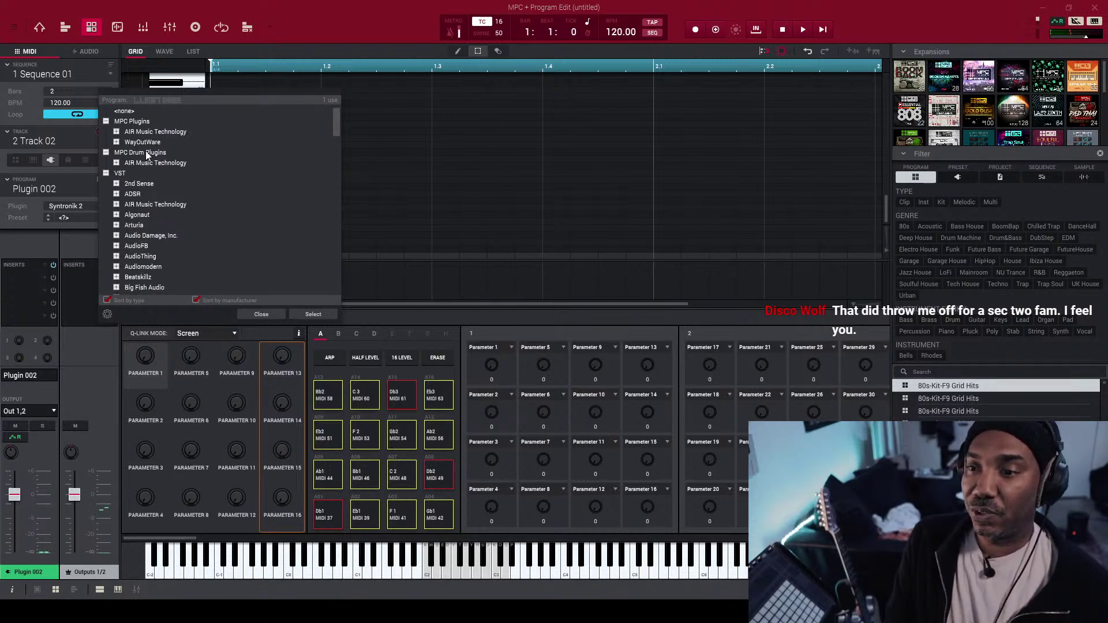
click(116, 132)
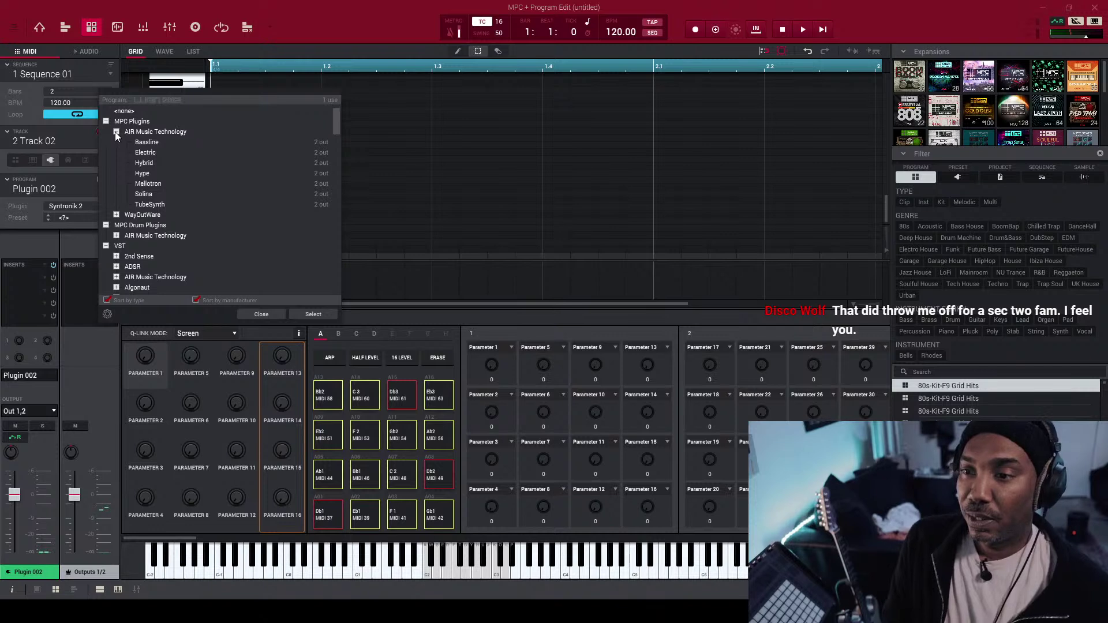
click(174, 174)
click(313, 315)
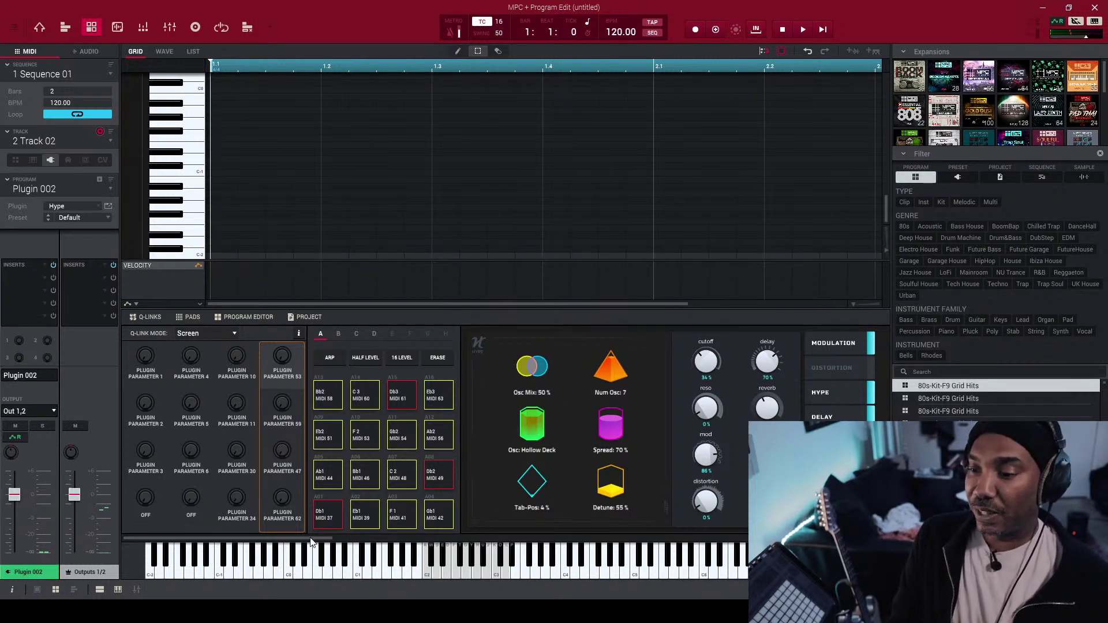
mouse_move(311, 543)
mouse_down()
mouse_move(421, 541)
mouse_move(292, 536)
mouse_up()
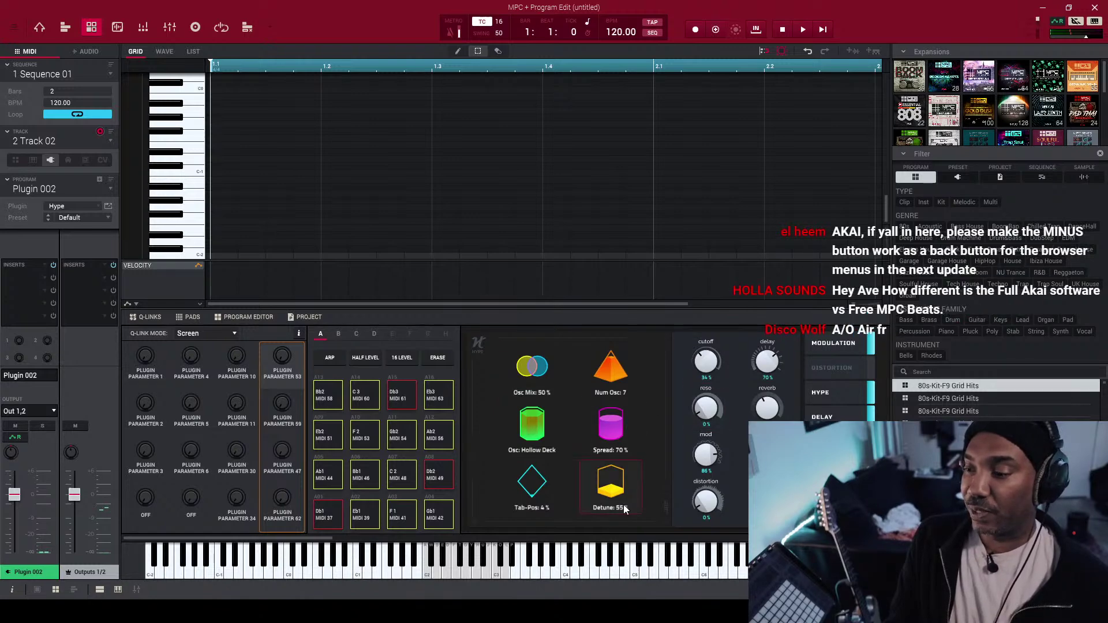
drag(280, 538, 236, 526)
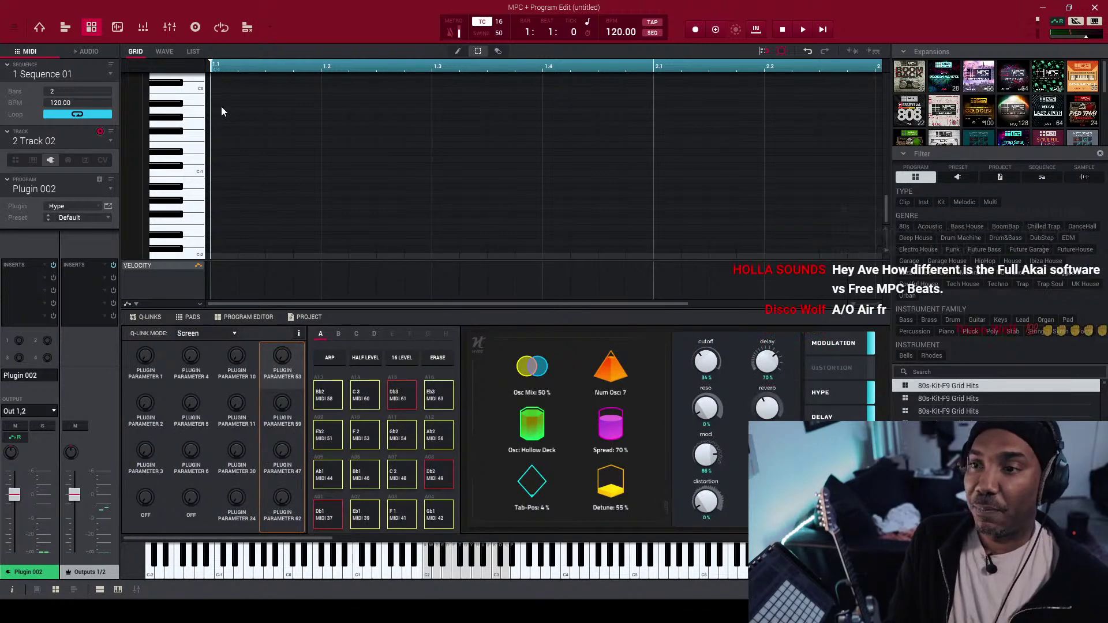
- View the Sample Edit, Pad Mixer and Channel Mixer modes in turn with track 2's plugin program selected
click(116, 28)
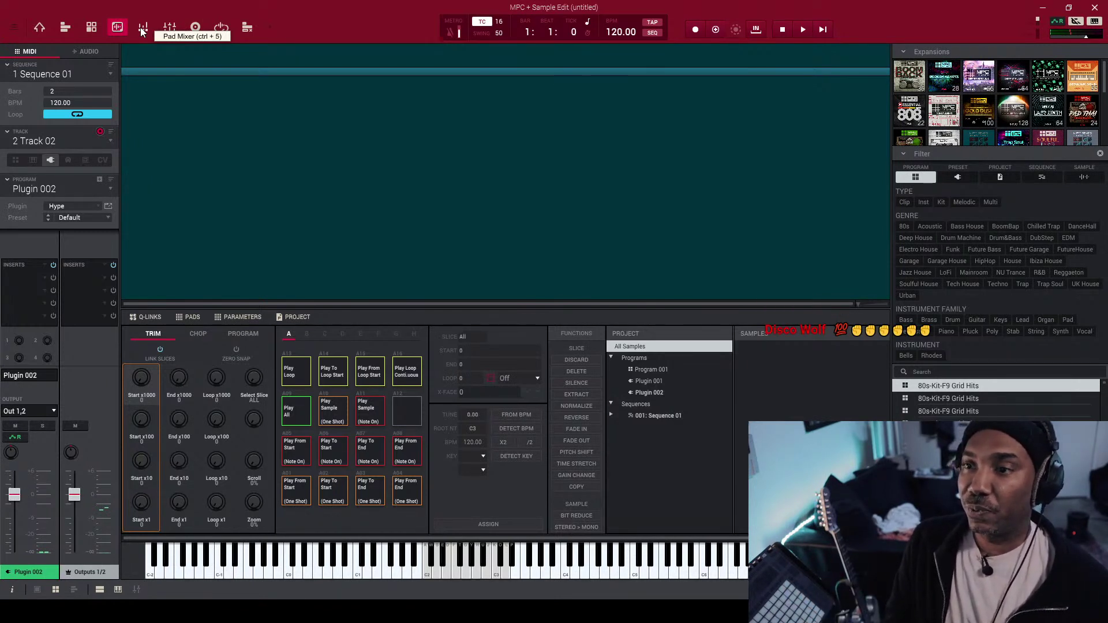
click(143, 29)
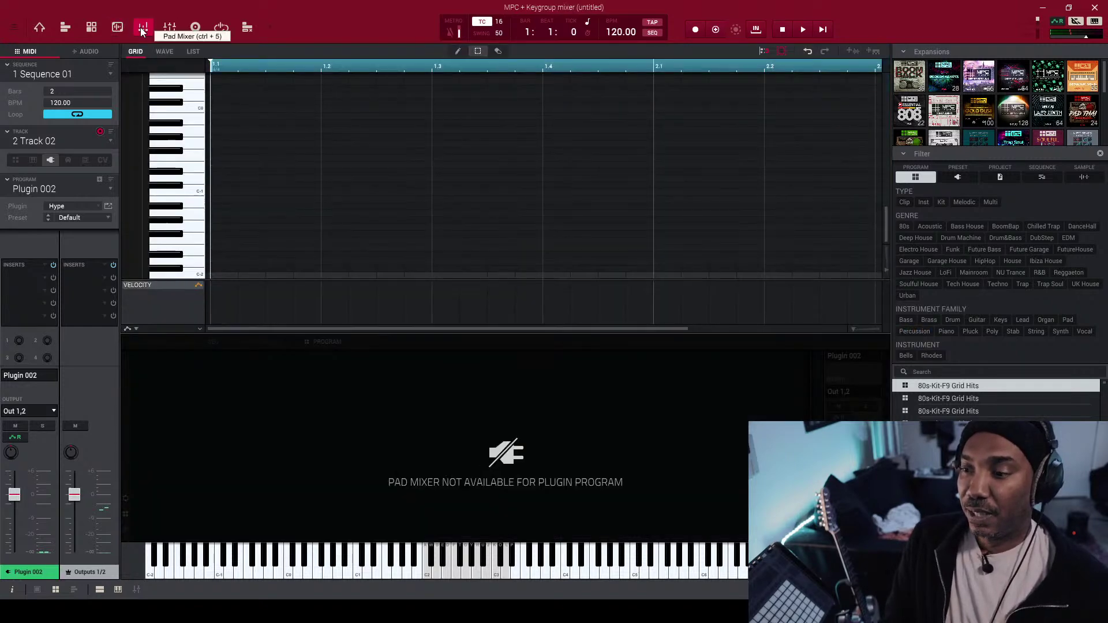
click(170, 29)
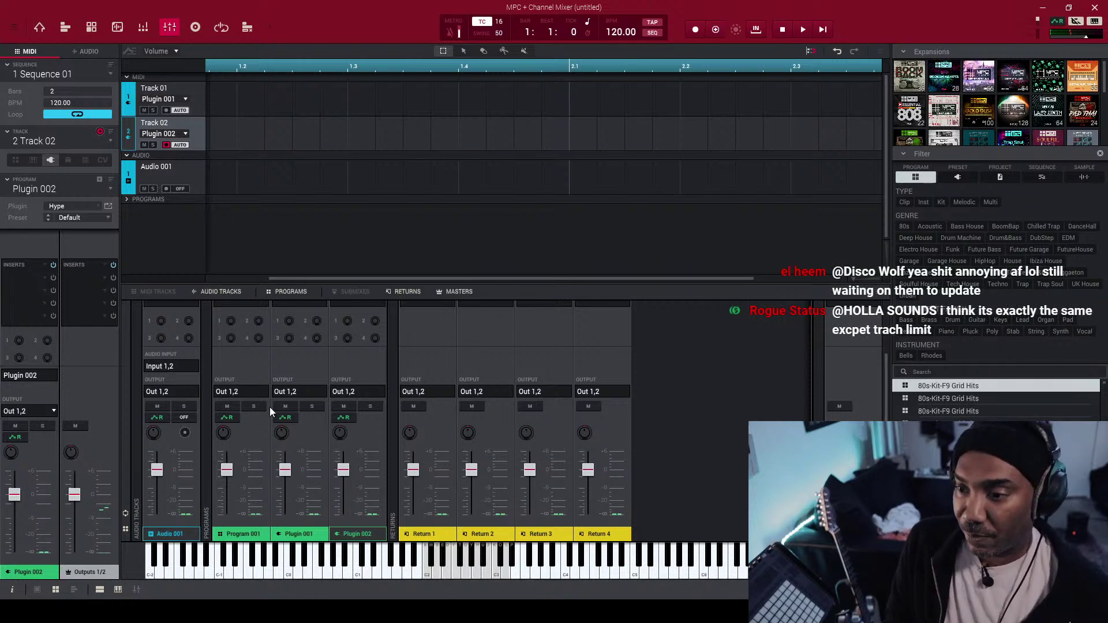
- Look through the insert effects available for Program 001, including the VST manufacturers, and close the list without choosing any
mouse_move(257, 324)
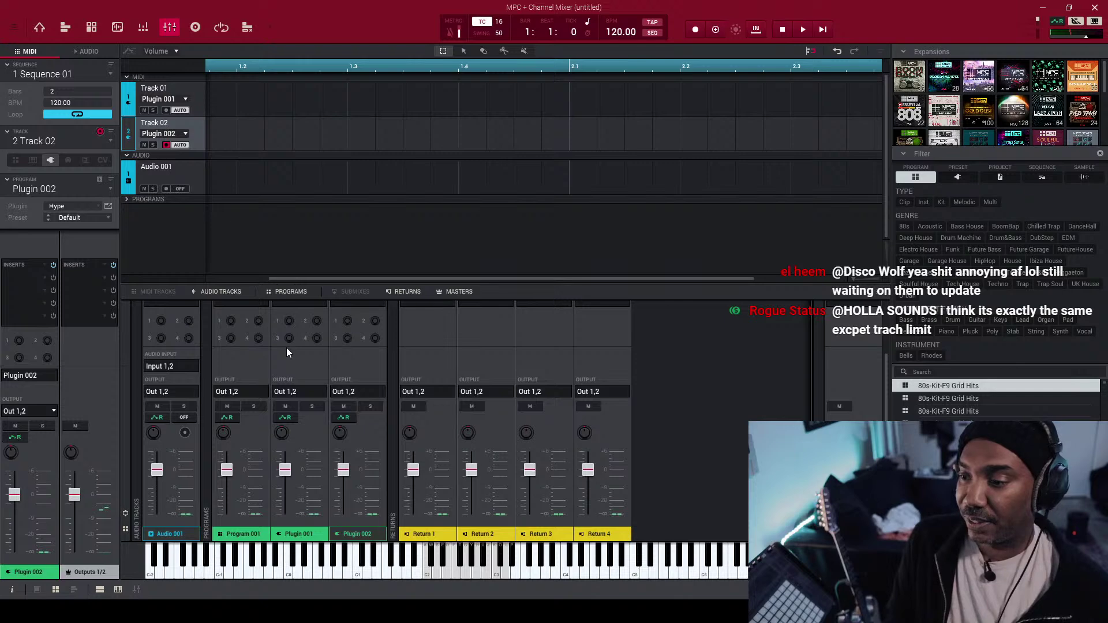
scroll(286, 348, up, 3)
click(249, 322)
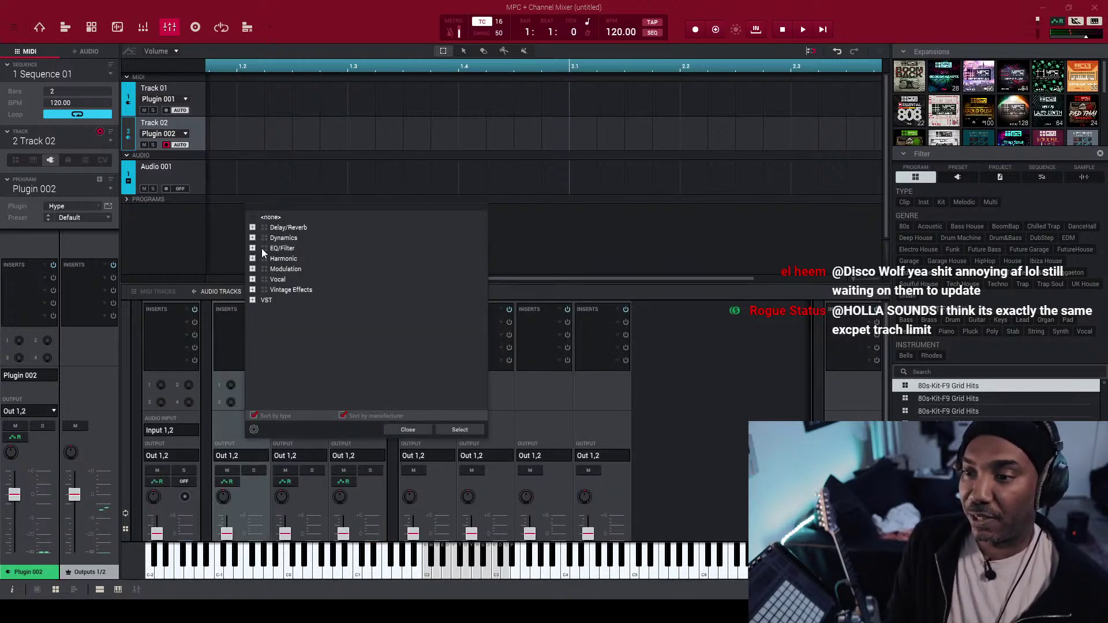
click(253, 300)
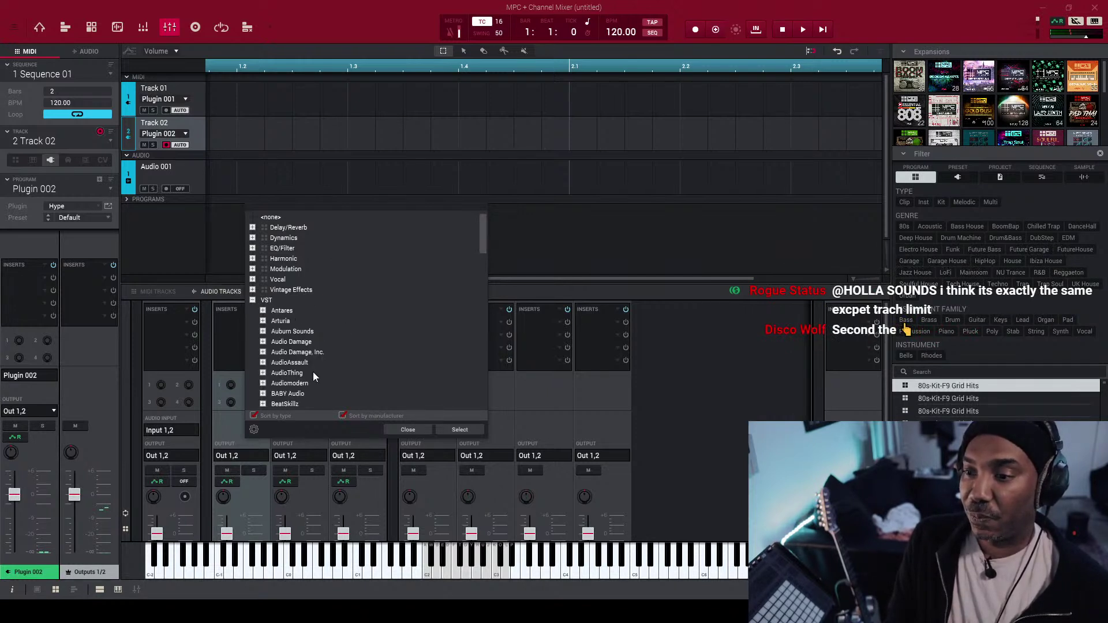
scroll(304, 350, down, 4)
scroll(304, 351, down, 10)
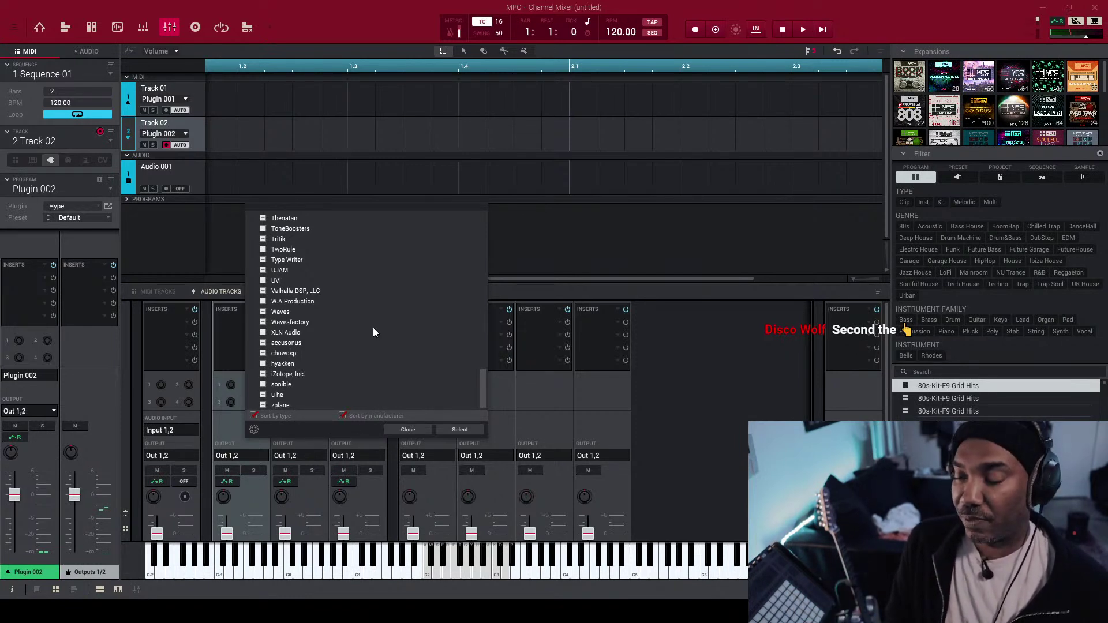
scroll(374, 332, up, 15)
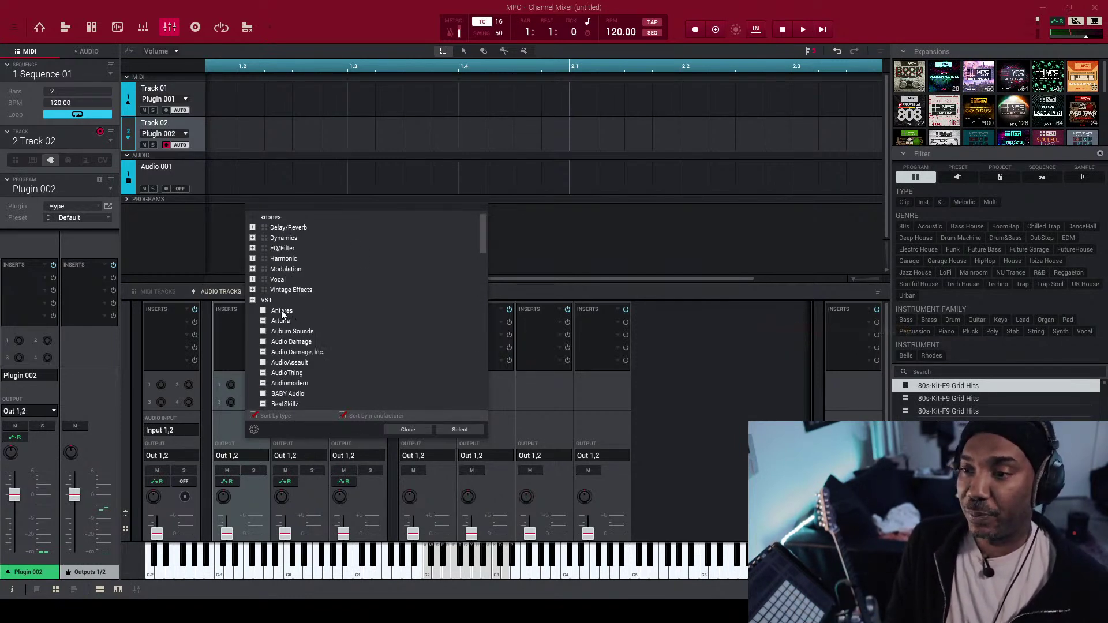
click(252, 300)
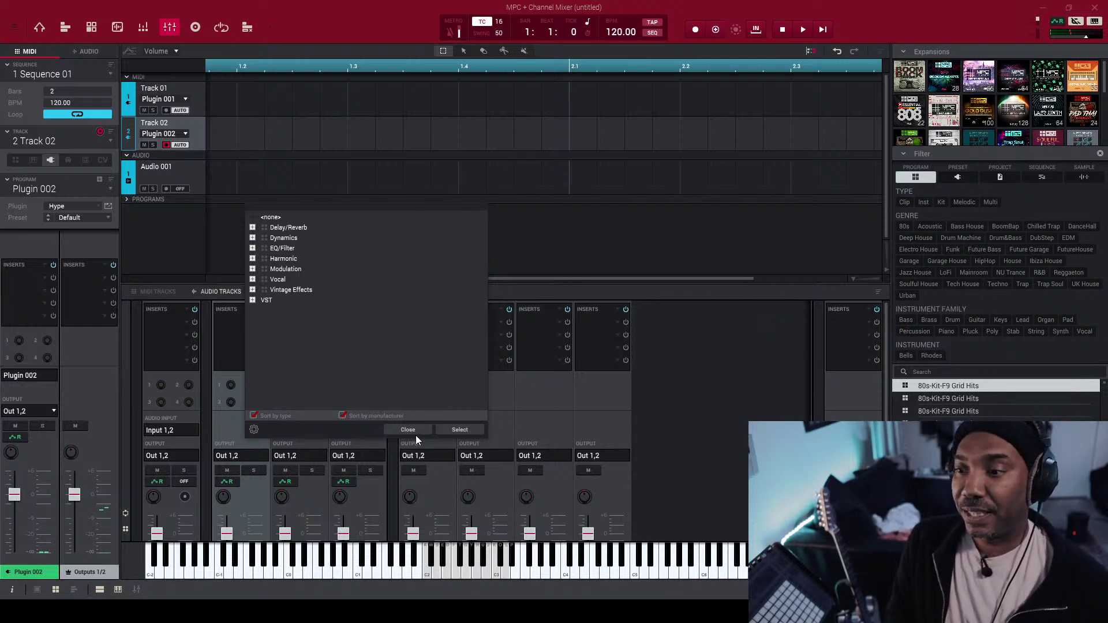
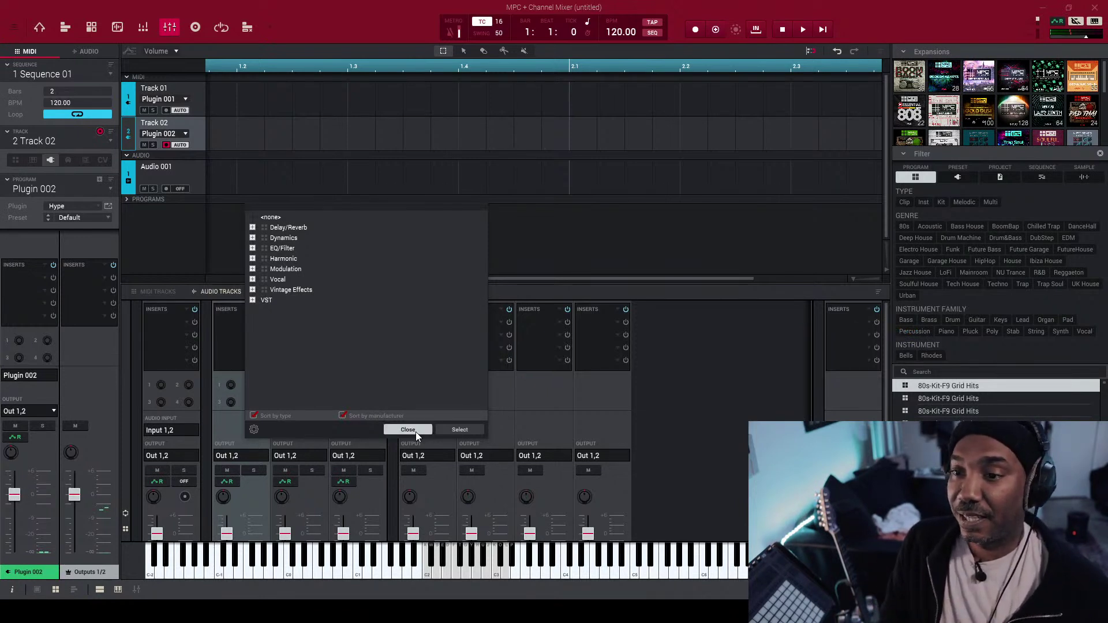
click(416, 431)
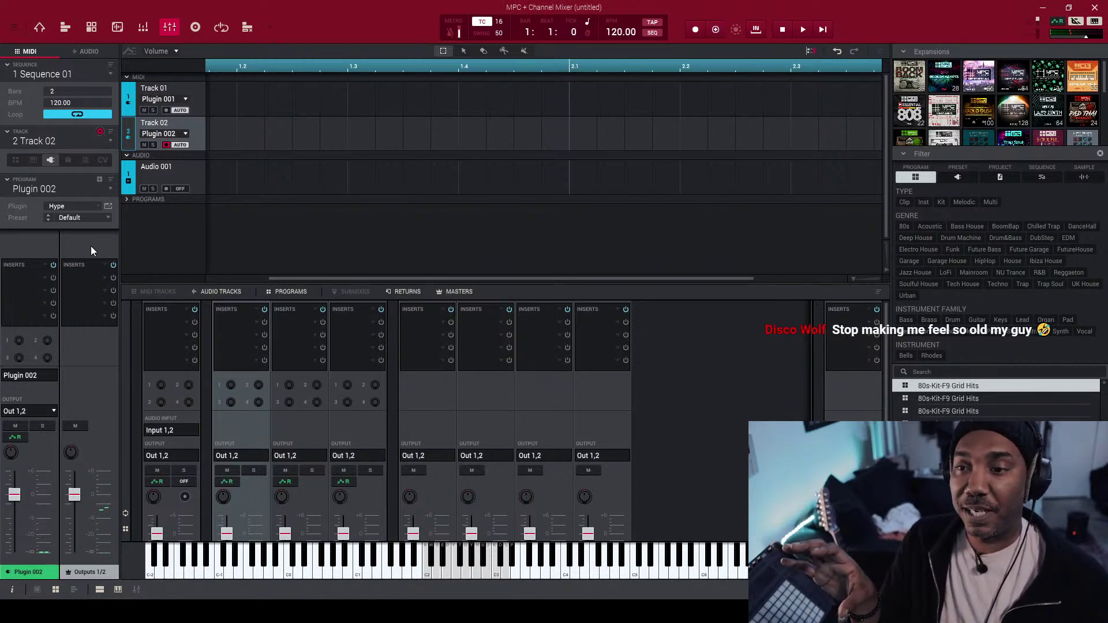
- In the Sampler mode, look at the record methods without changing them and set the recording input to Resample L + R
click(195, 29)
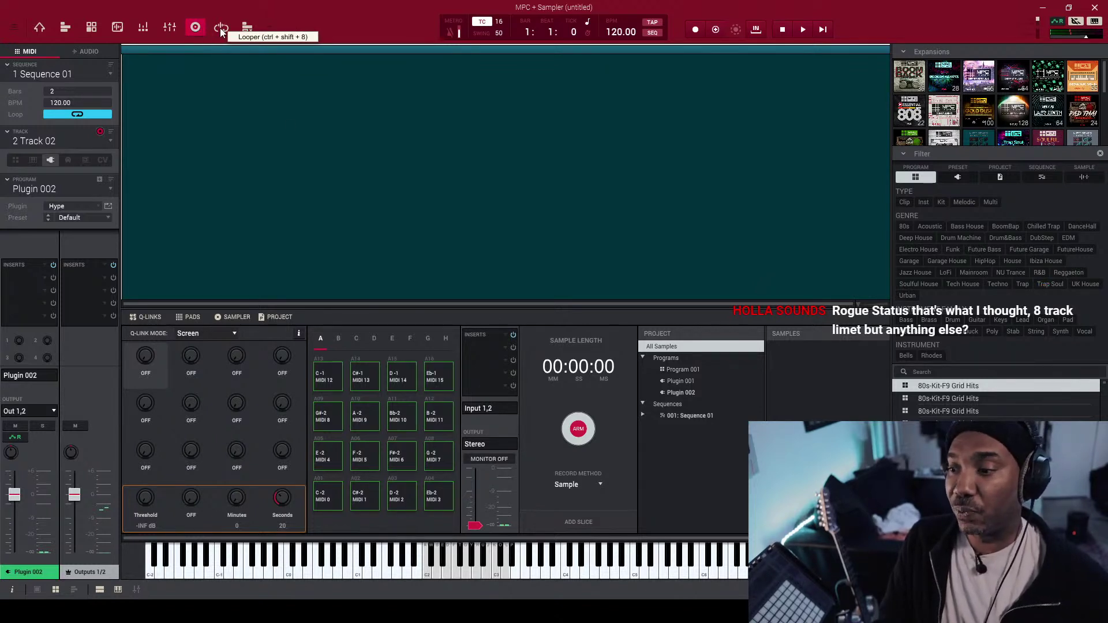
click(601, 485)
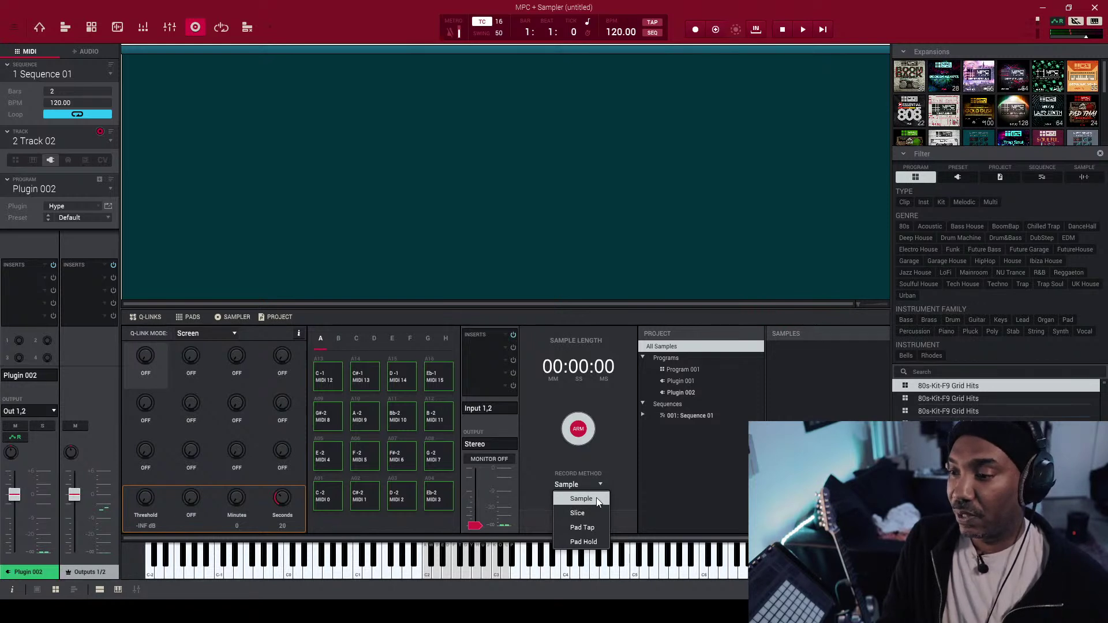
click(608, 474)
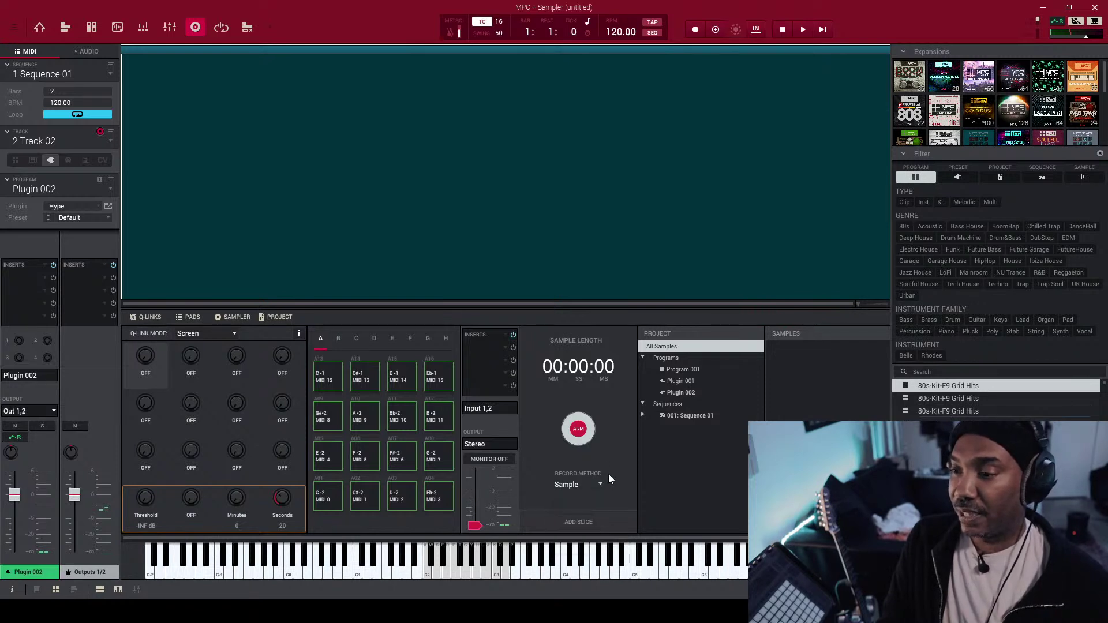
click(505, 409)
mouse_move(511, 453)
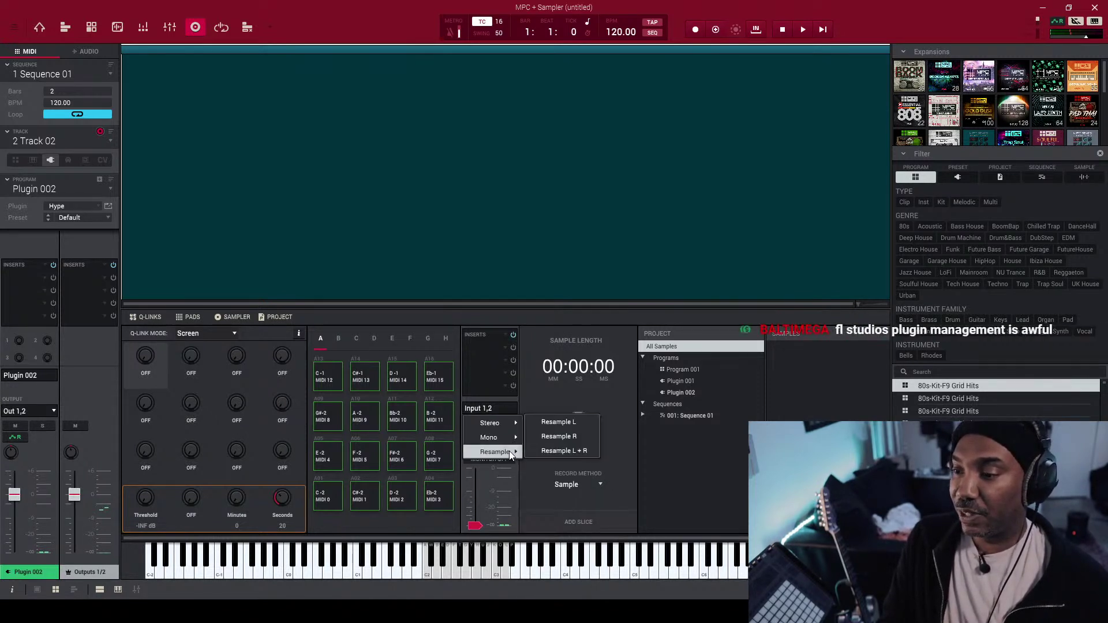
click(581, 453)
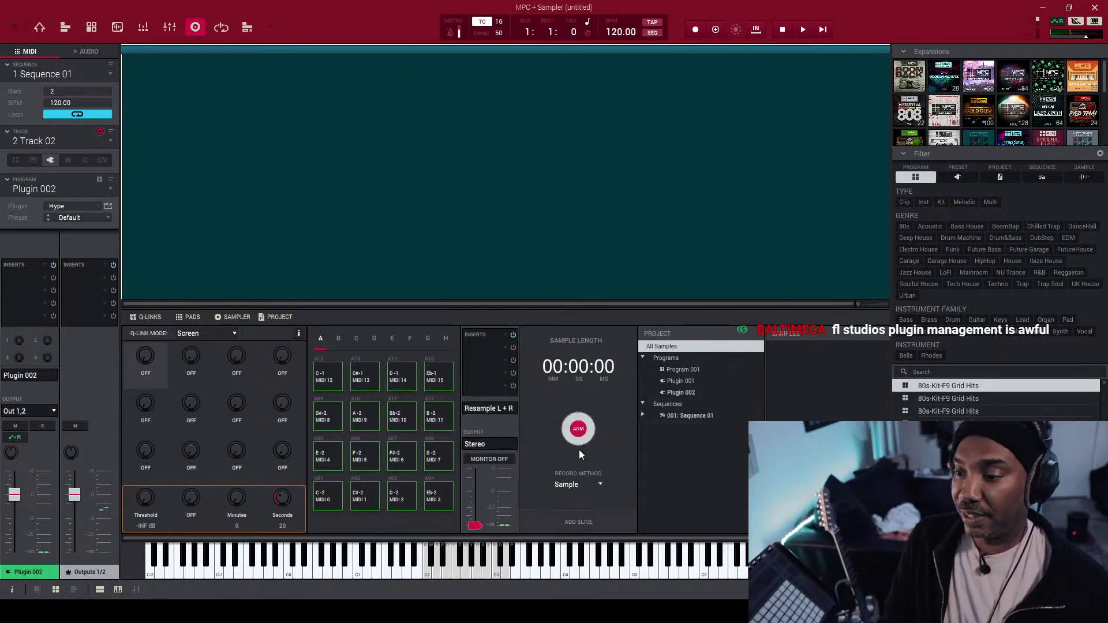
- Switch to Chrome and play "Enhancing Drums With Percussive Loops! Borsta VST Plugin" from the YouTube channel's videos
mouse_move(297, 615)
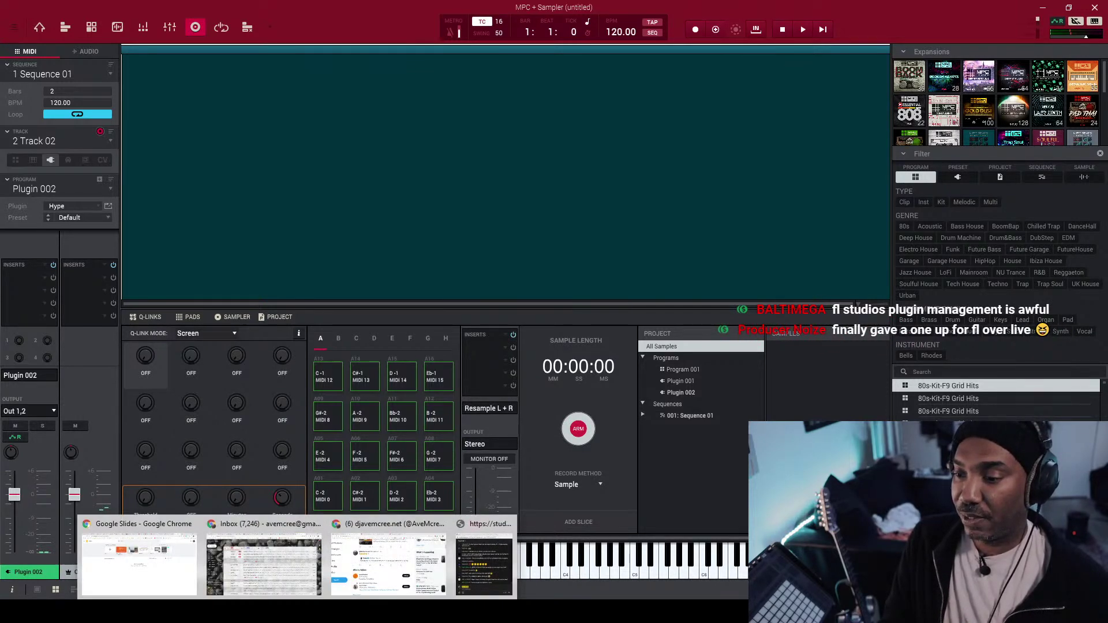
click(381, 563)
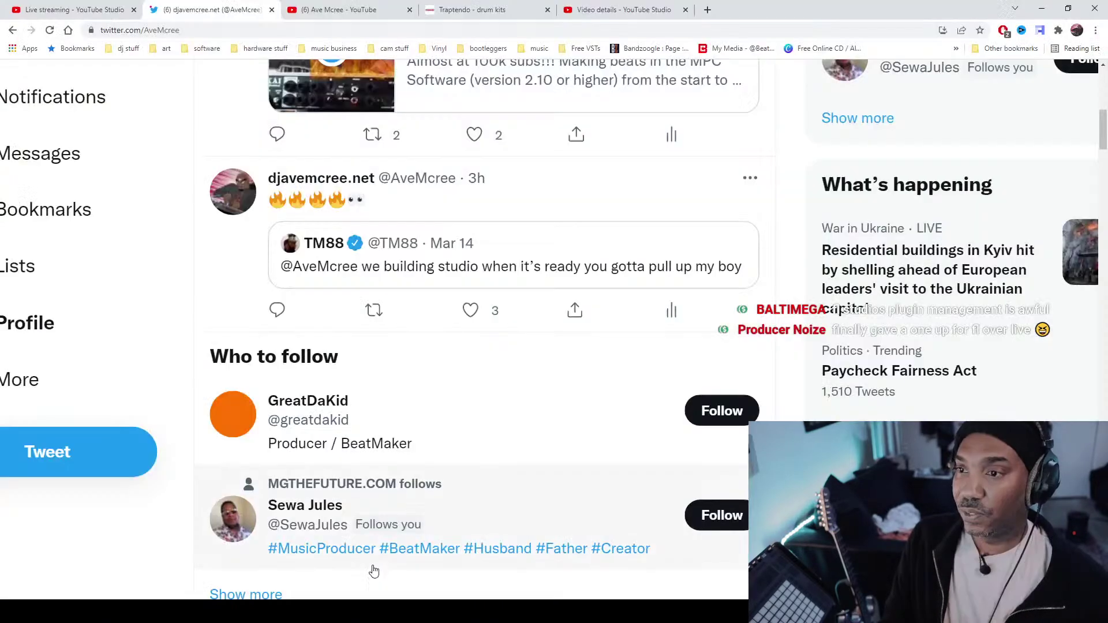
click(341, 9)
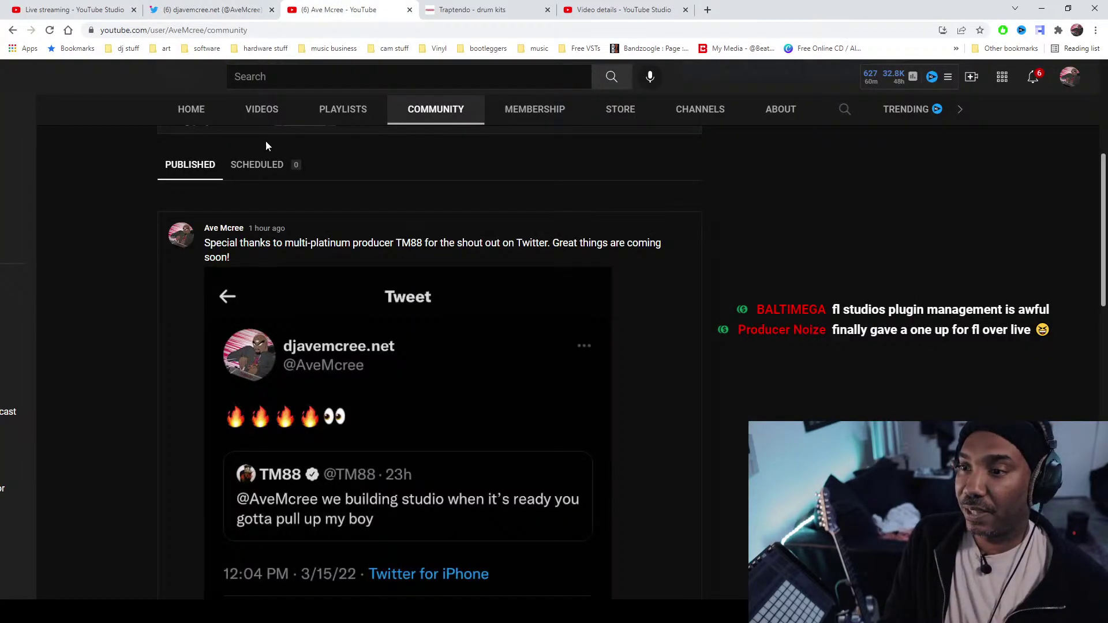
click(262, 109)
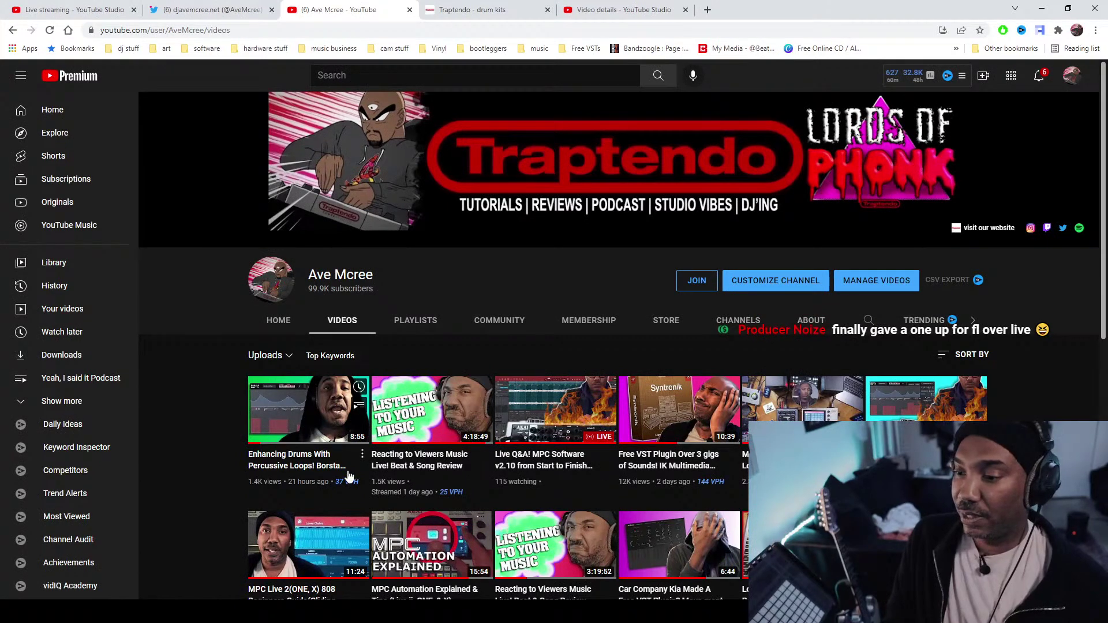
click(301, 473)
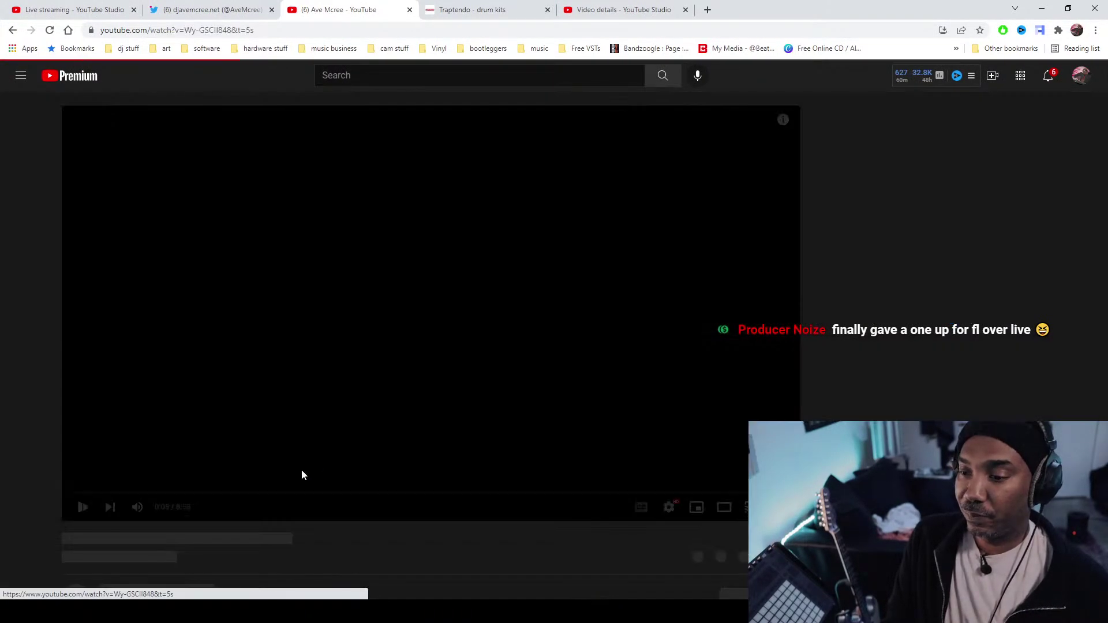
click(78, 508)
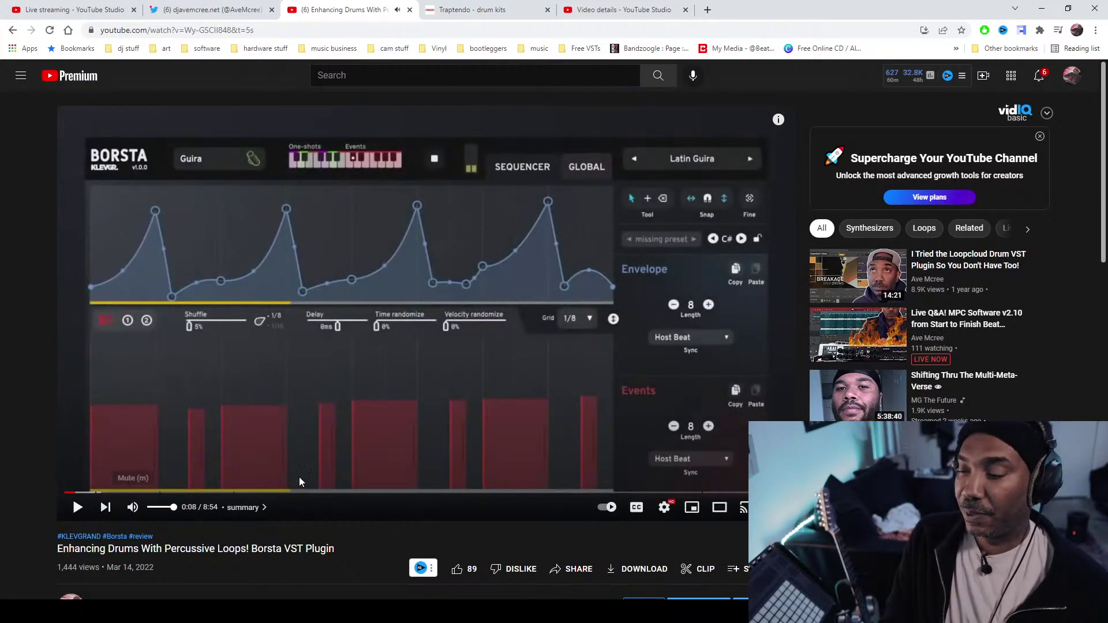
click(79, 508)
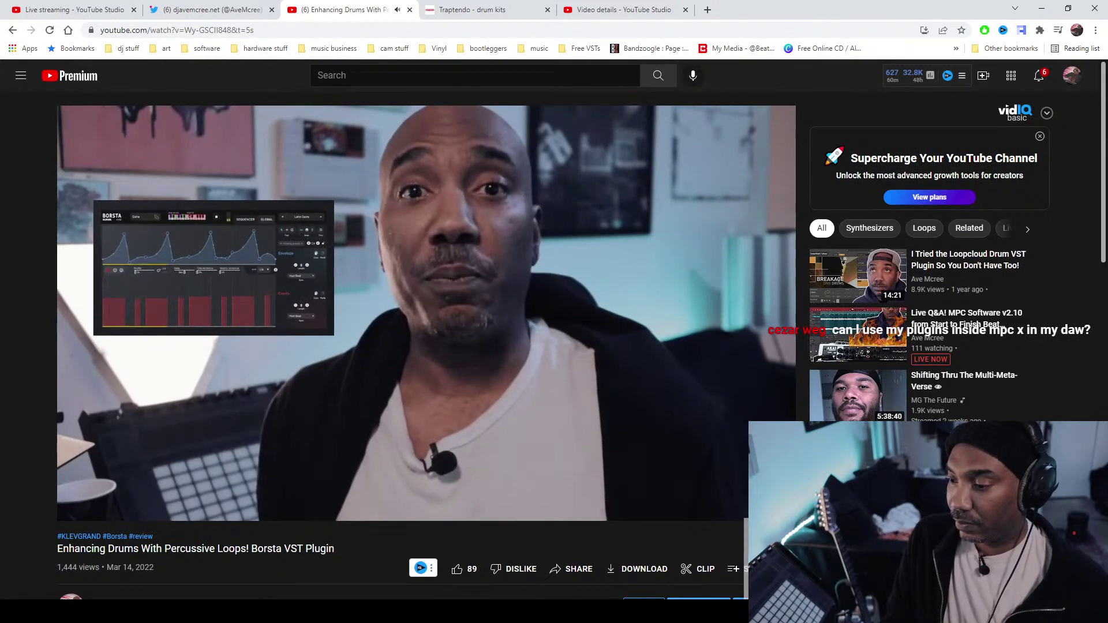
- Switch back to MPC, record a sample of about 3 seconds from the playing video, and return to Chrome to pause it
key(alt+Tab)
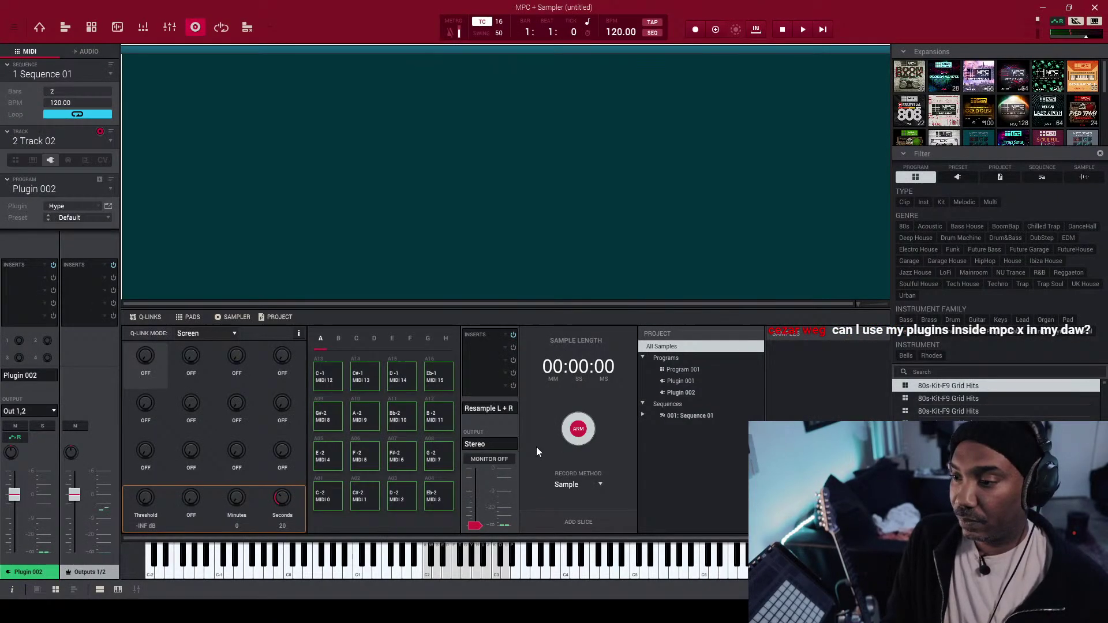
click(579, 438)
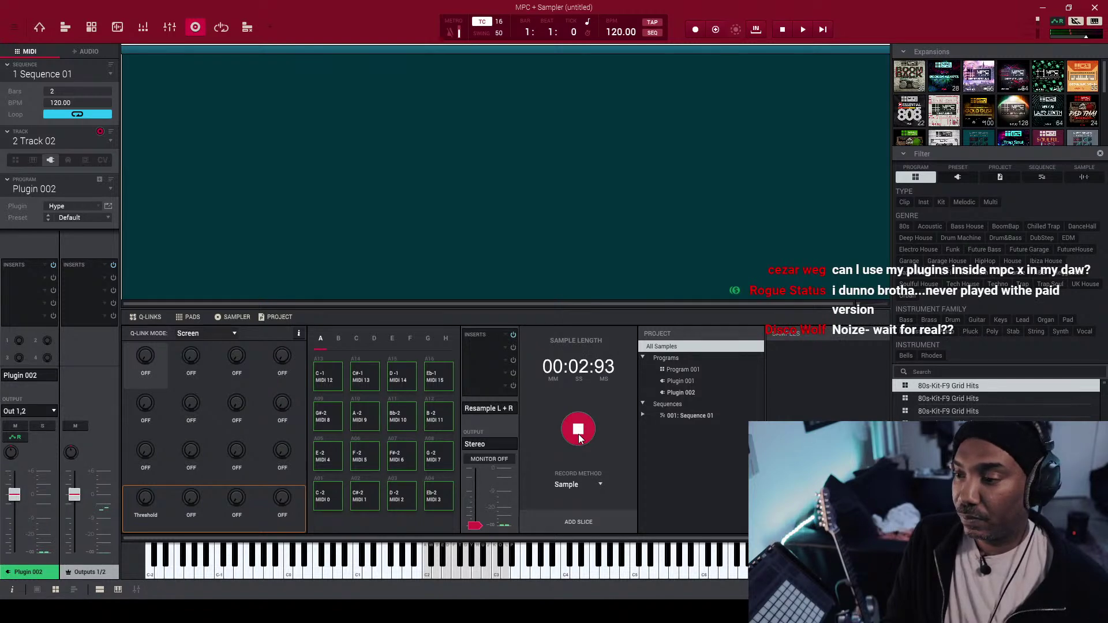
click(579, 434)
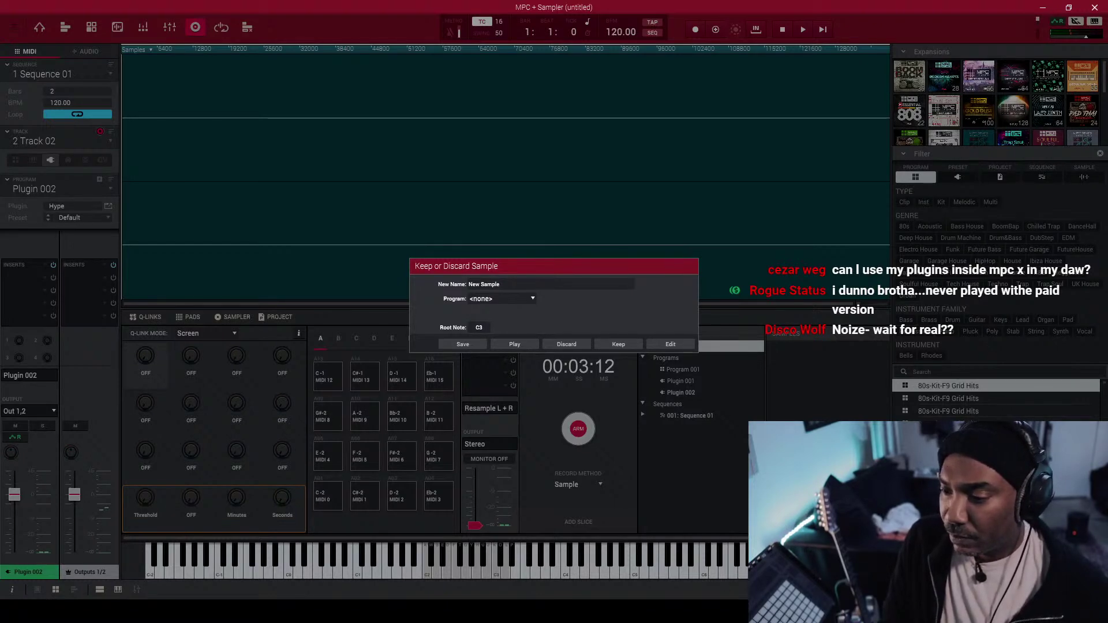
click(383, 559)
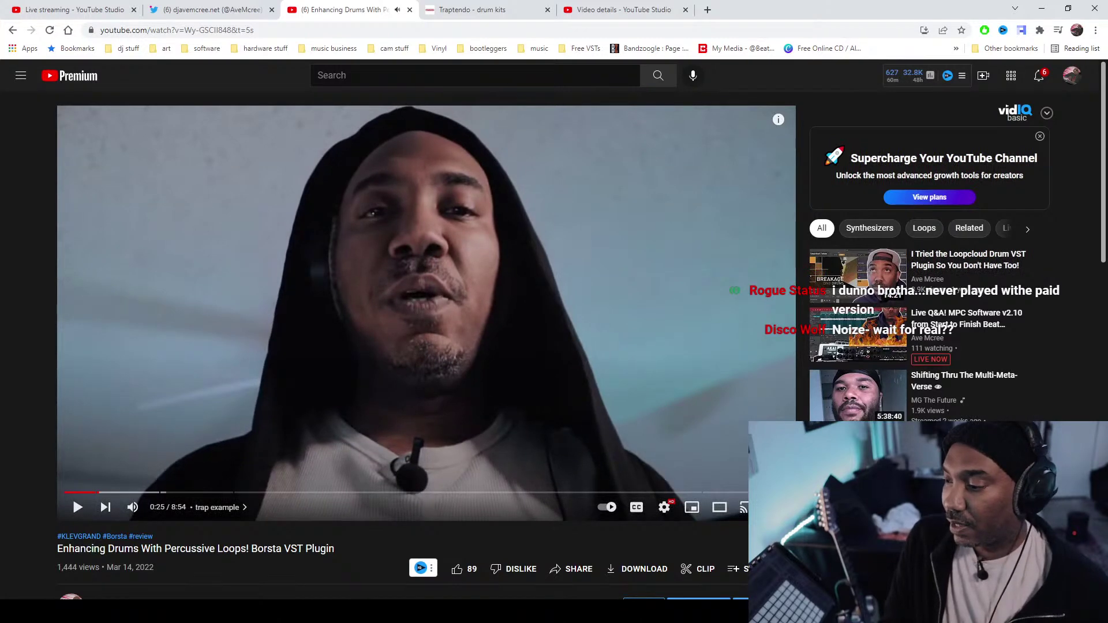
- Switch back to MPC, discard the recorded sample, turn input monitoring on, and raise the recording threshold to -16.54 dB
click(808, 611)
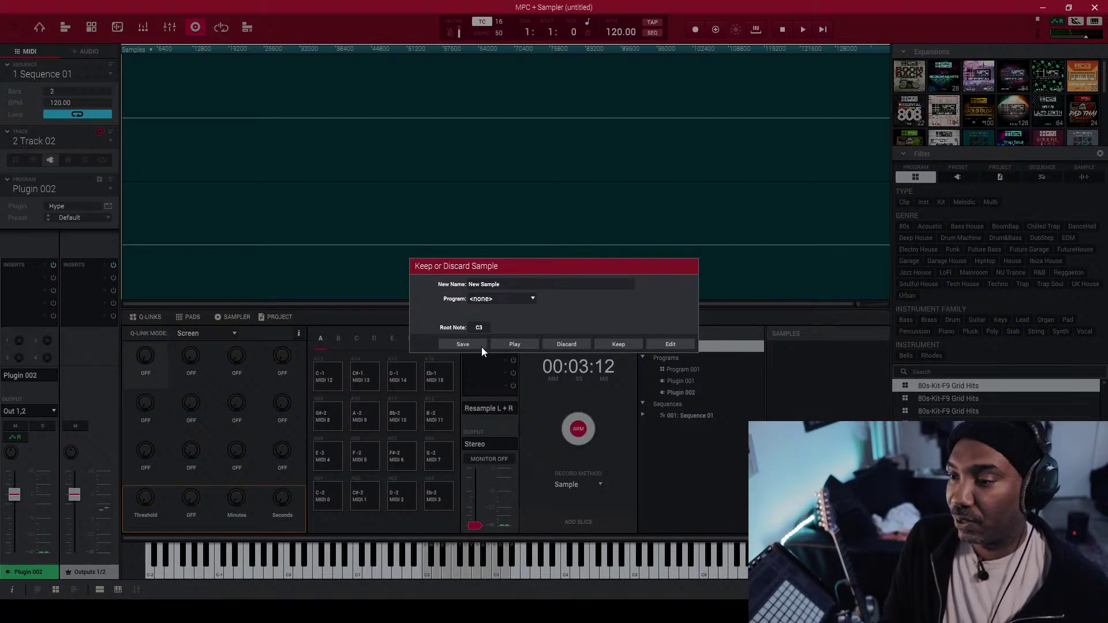
click(581, 345)
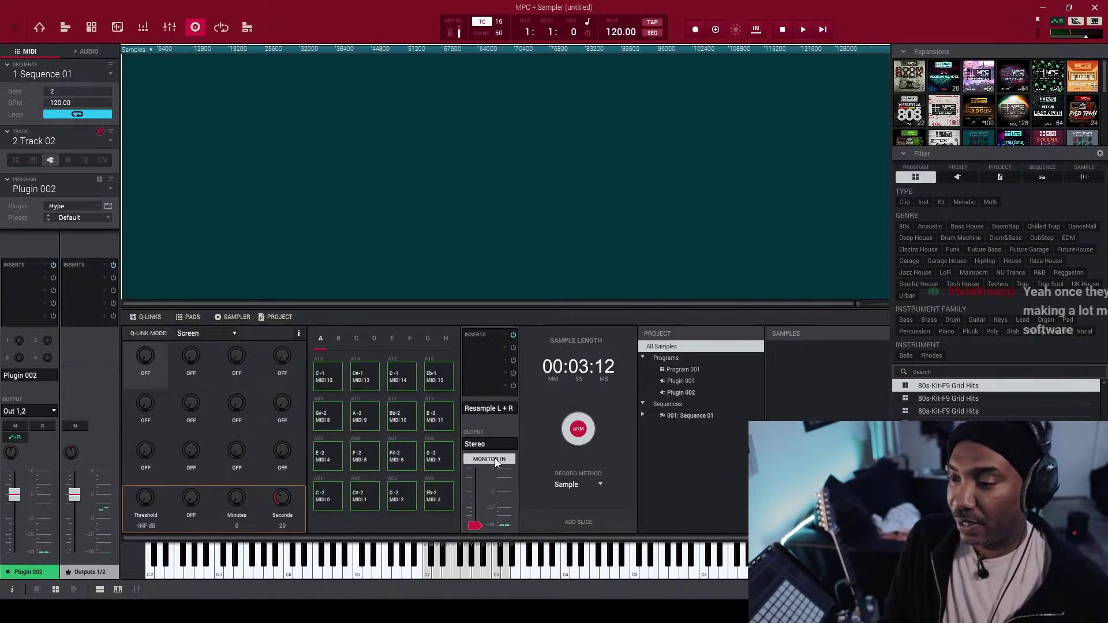
drag(474, 525, 473, 509)
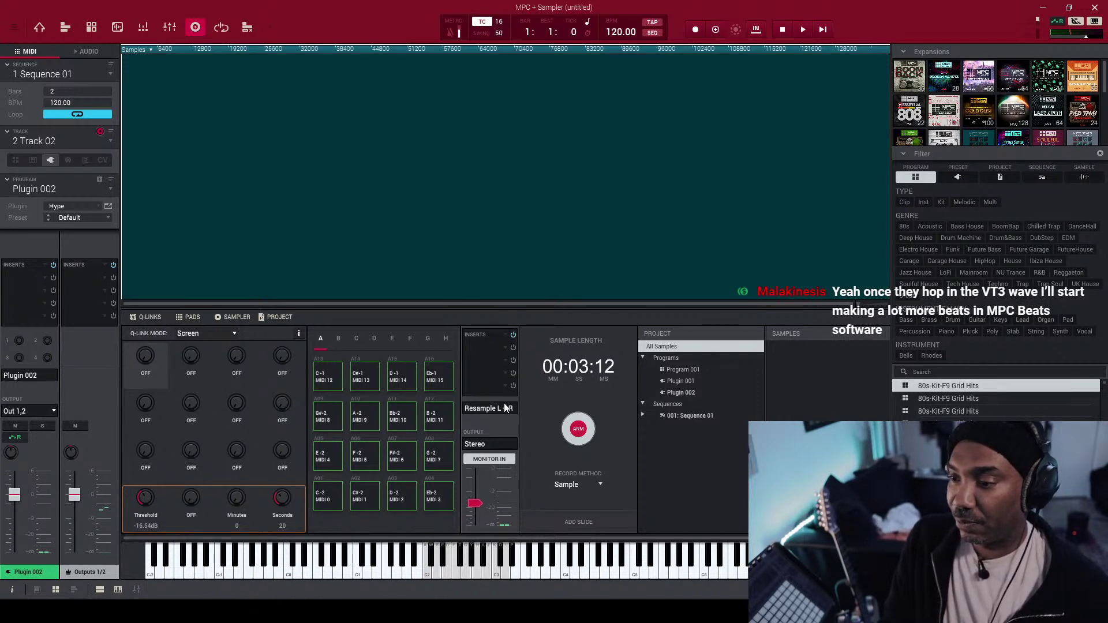
- Look through the Sampler's recording input sources and record methods without changing either setting
click(490, 410)
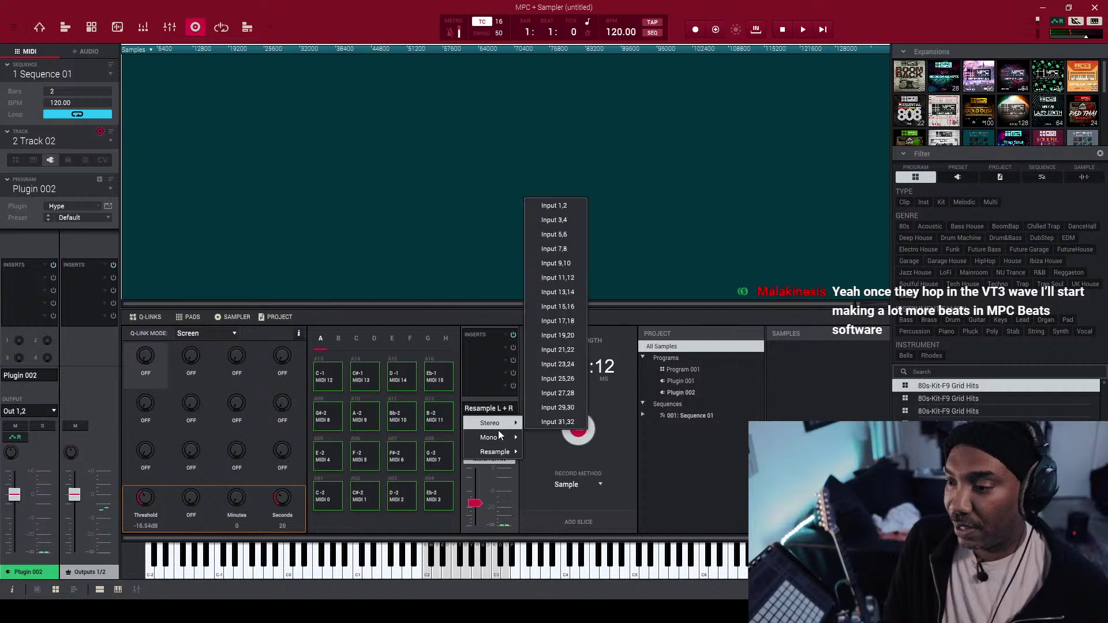
mouse_move(502, 454)
click(529, 388)
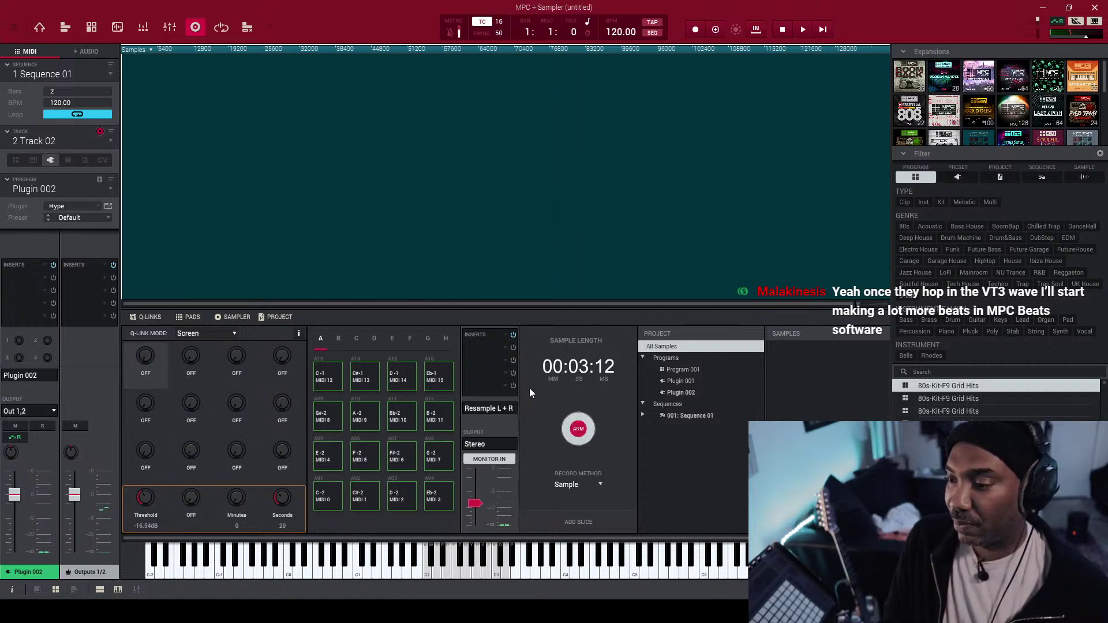
click(600, 486)
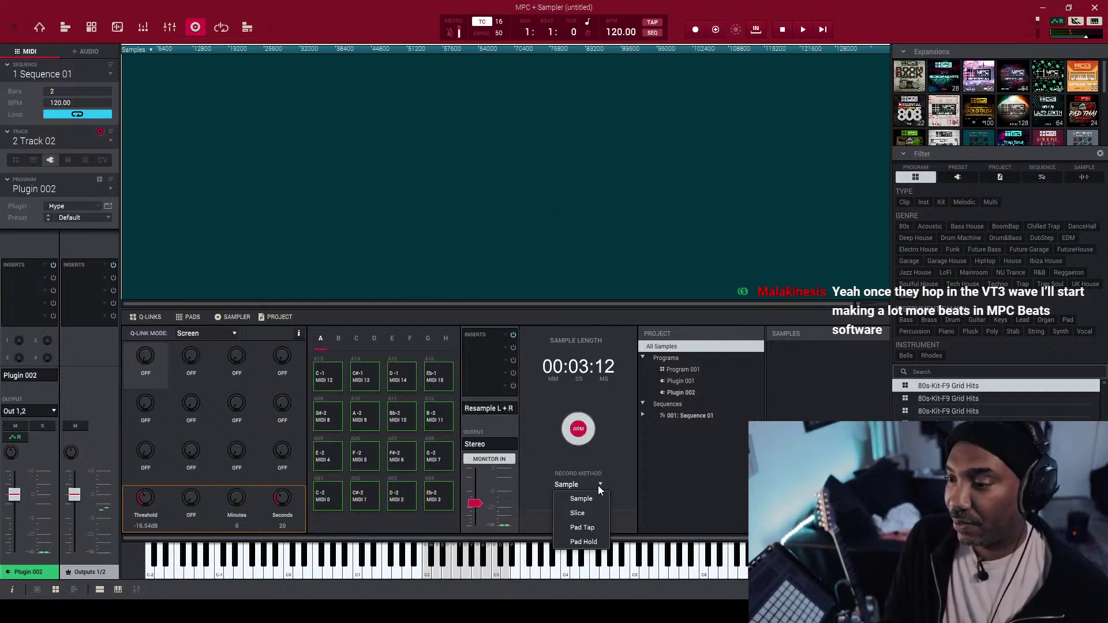
click(604, 442)
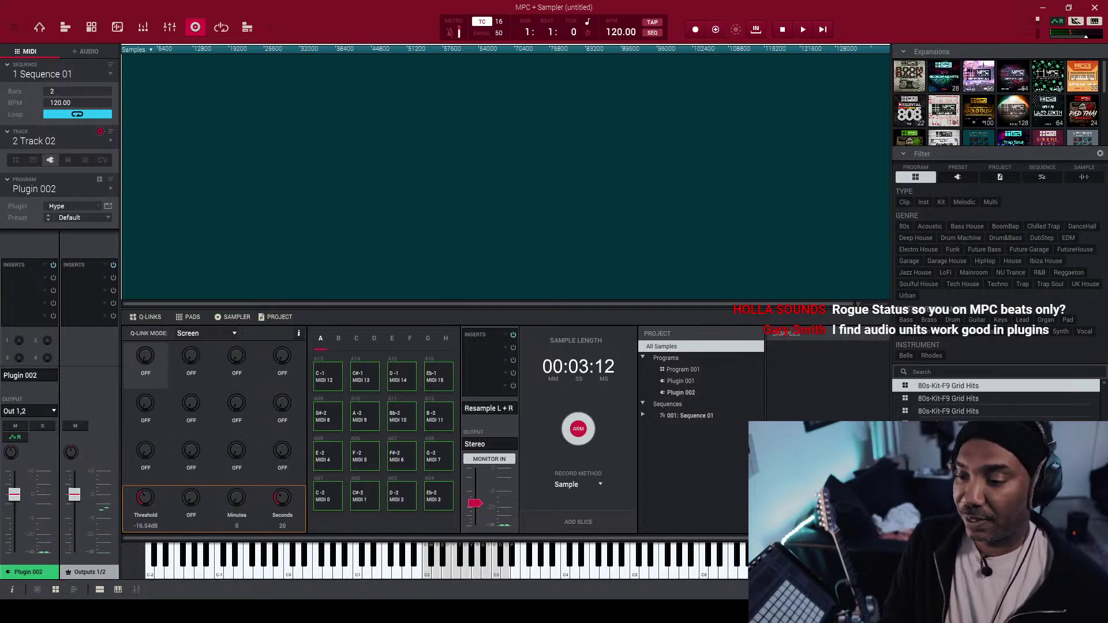
- Play the Borsta video in Chrome while checking the Sampler's input in MPC, pause the video, and return to MPC
click(397, 558)
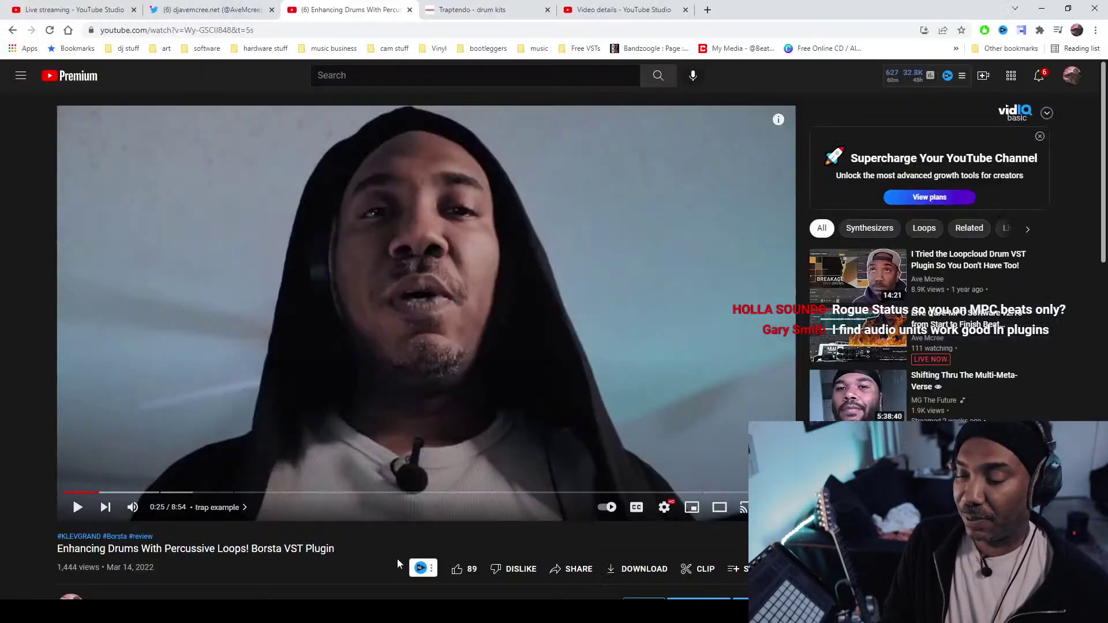
click(278, 427)
click(542, 612)
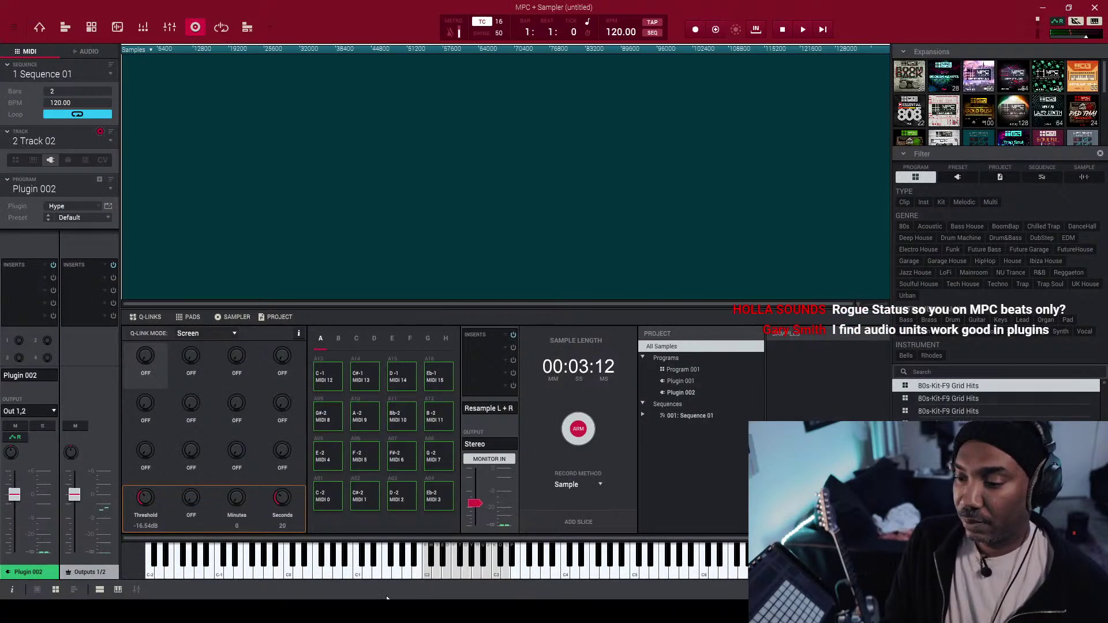
click(371, 562)
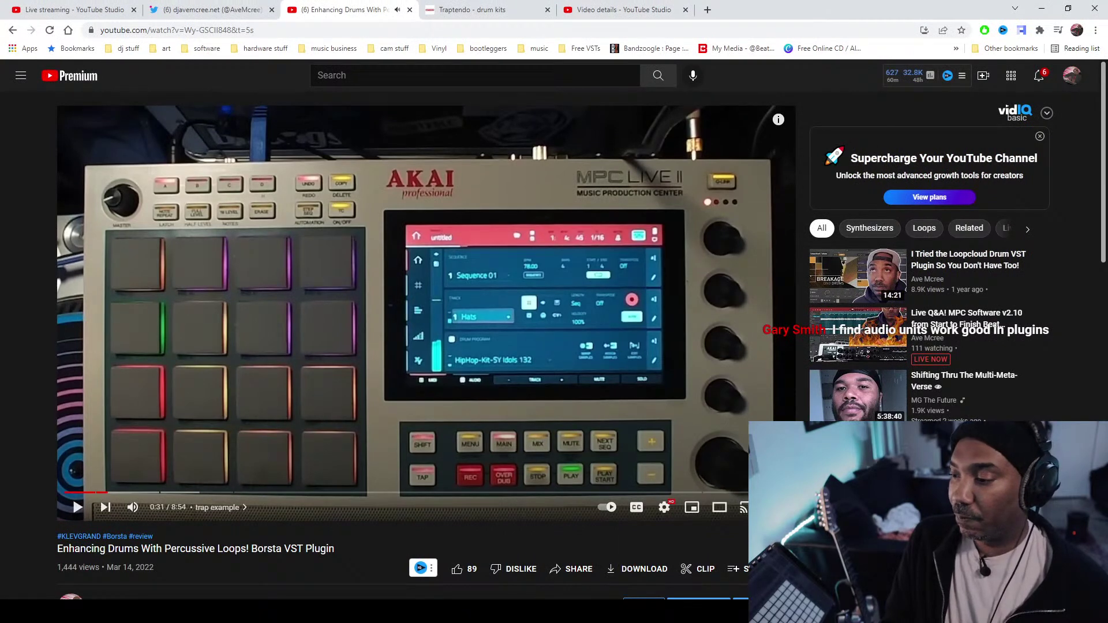
key(alt+Tab)
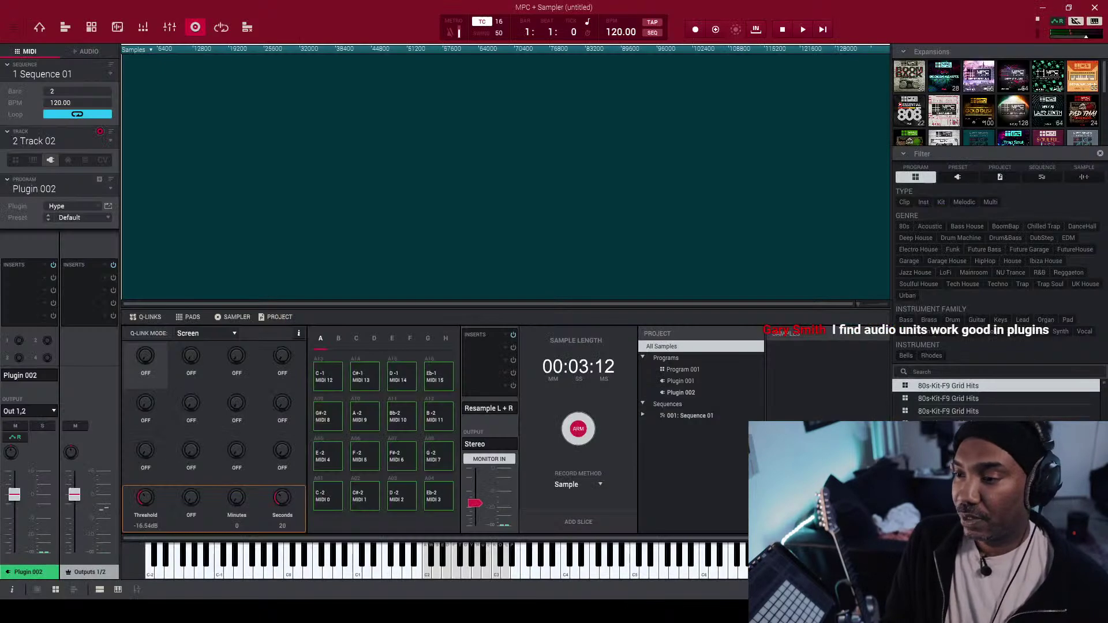
- In the audio device preferences, try the Arturia ASIO Driver, set the device to Akai Pro MPC Live II ASIO, and accept the settings
click(12, 27)
mouse_move(24, 43)
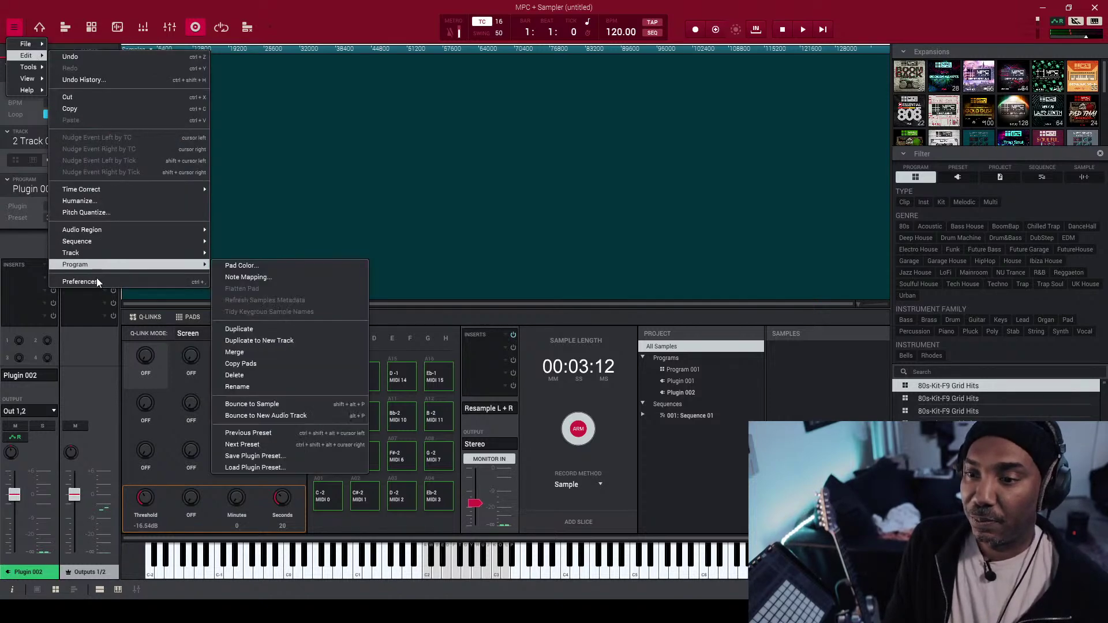
click(96, 280)
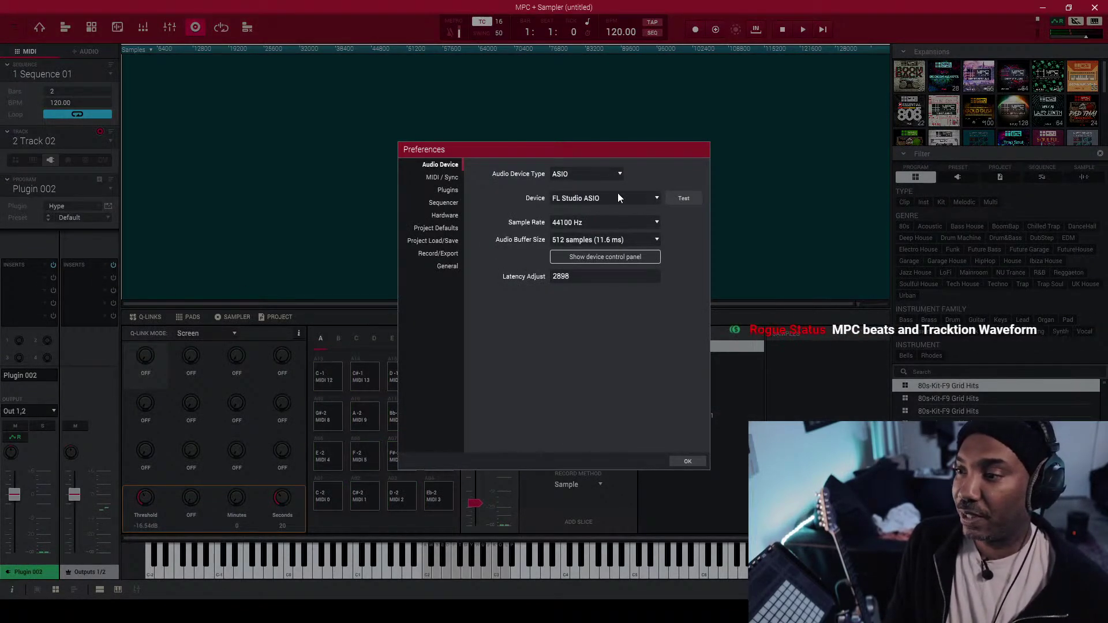
click(646, 197)
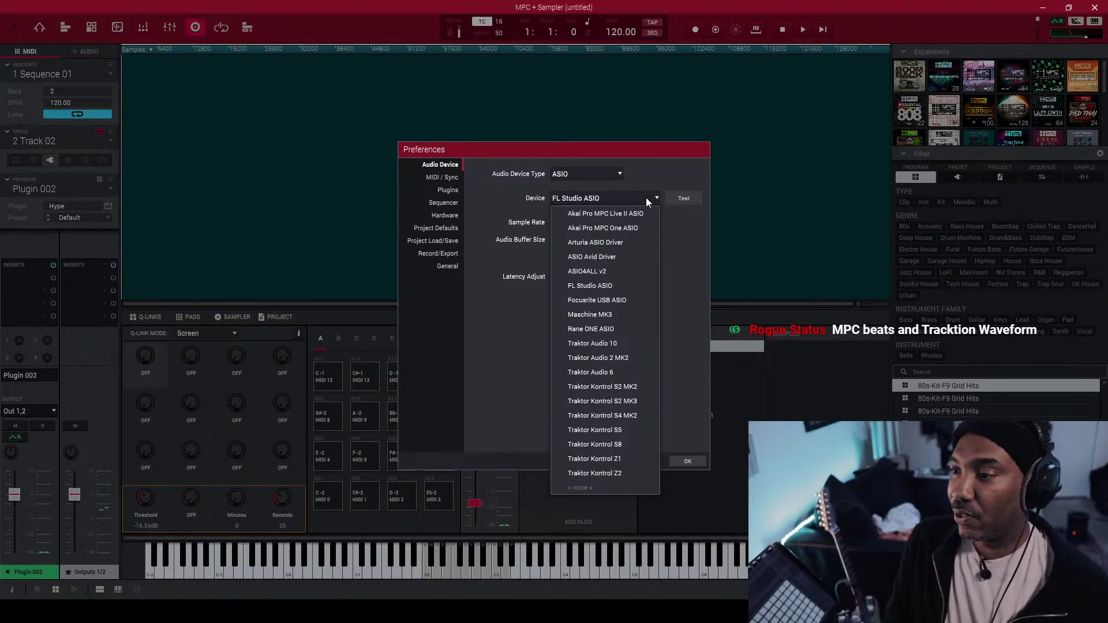
click(609, 242)
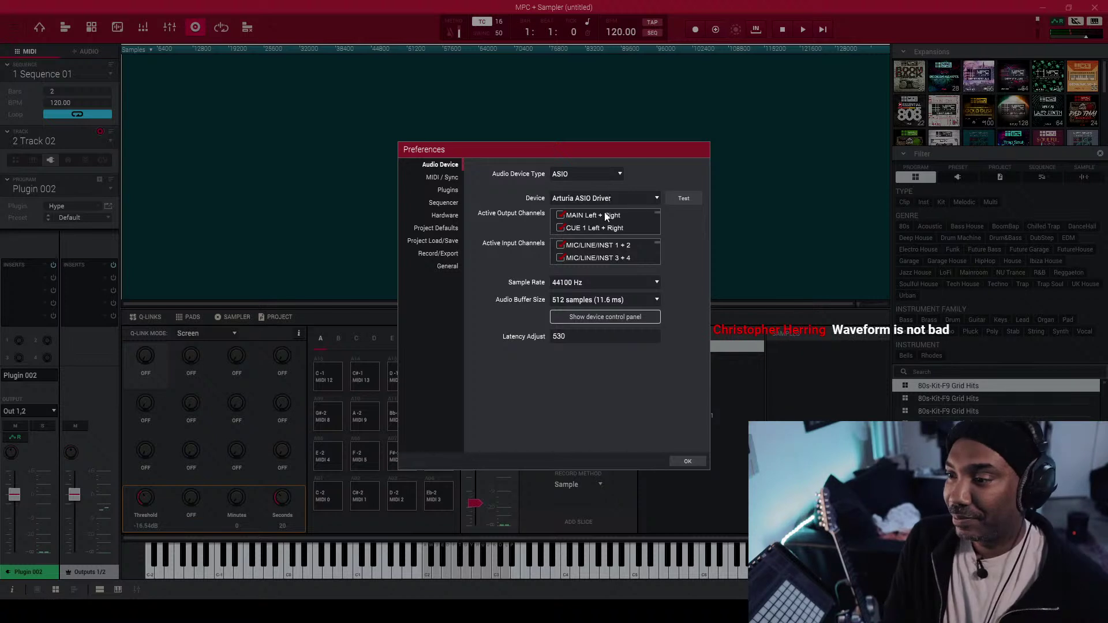
click(656, 200)
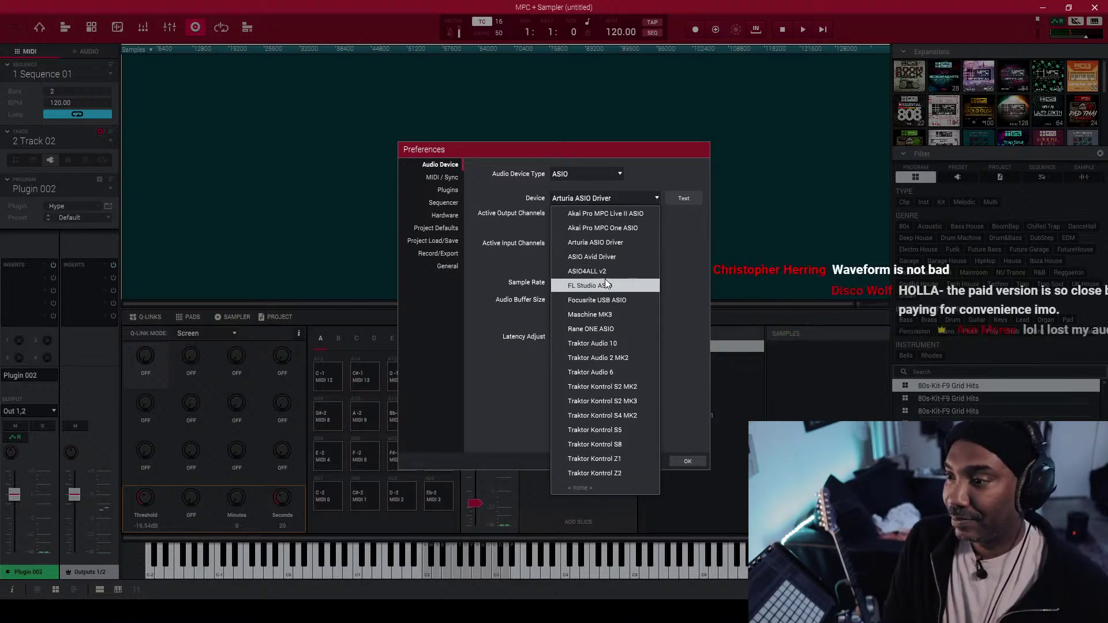
click(630, 222)
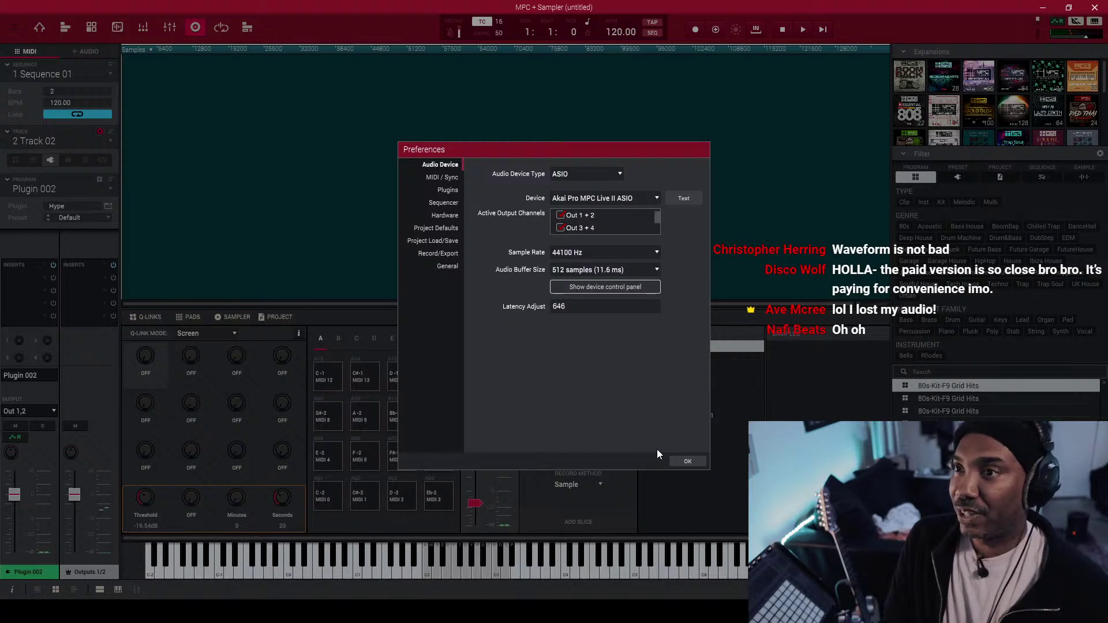
click(686, 462)
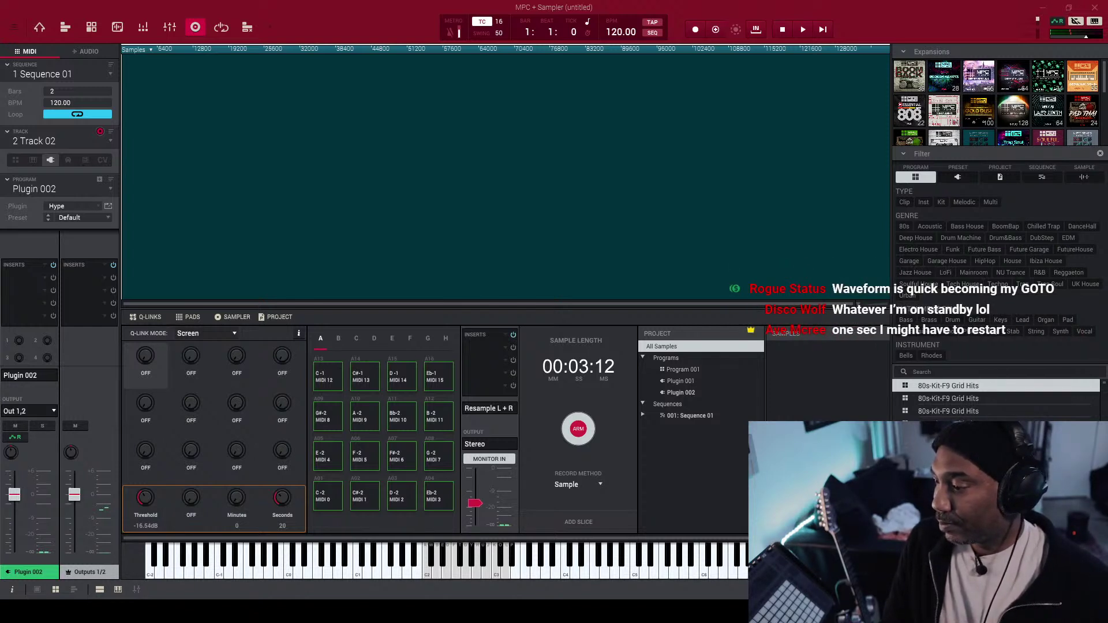
click(1095, 8)
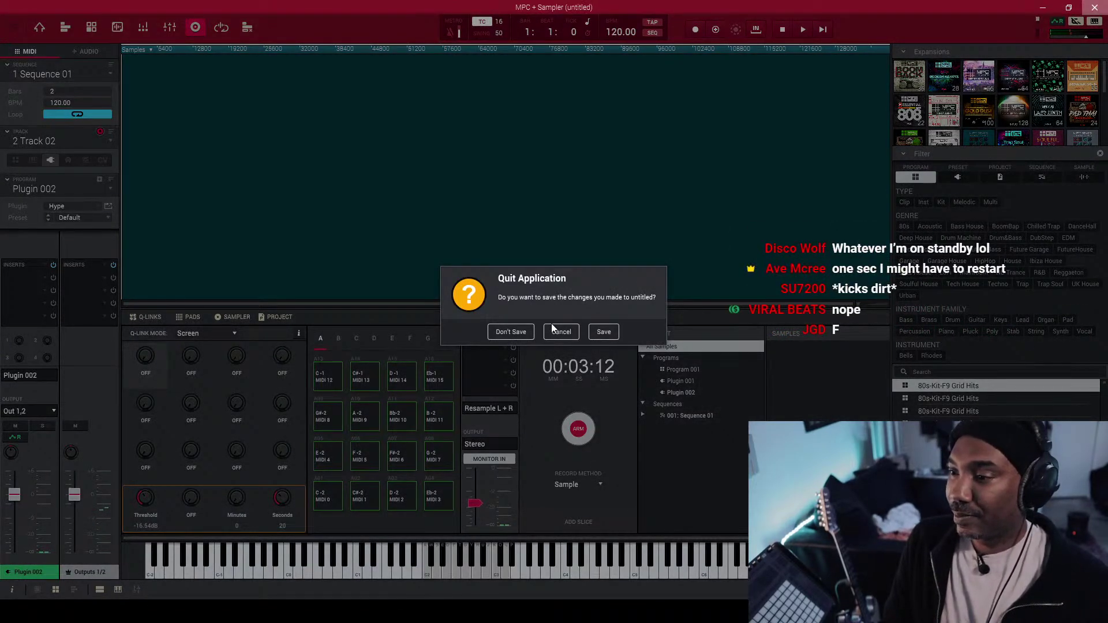
click(603, 332)
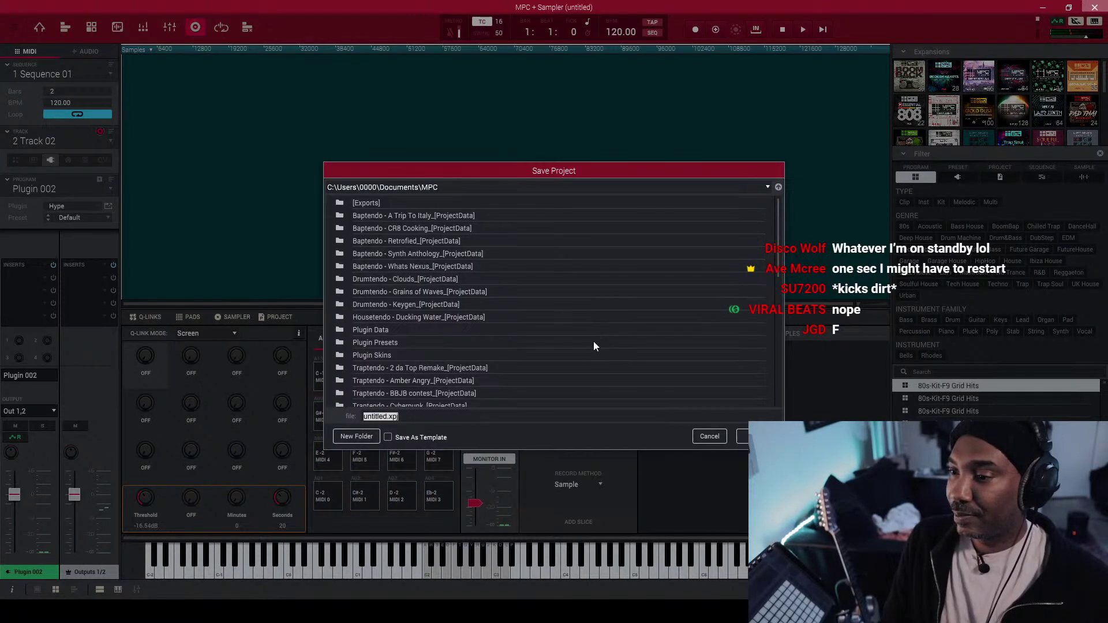
click(709, 437)
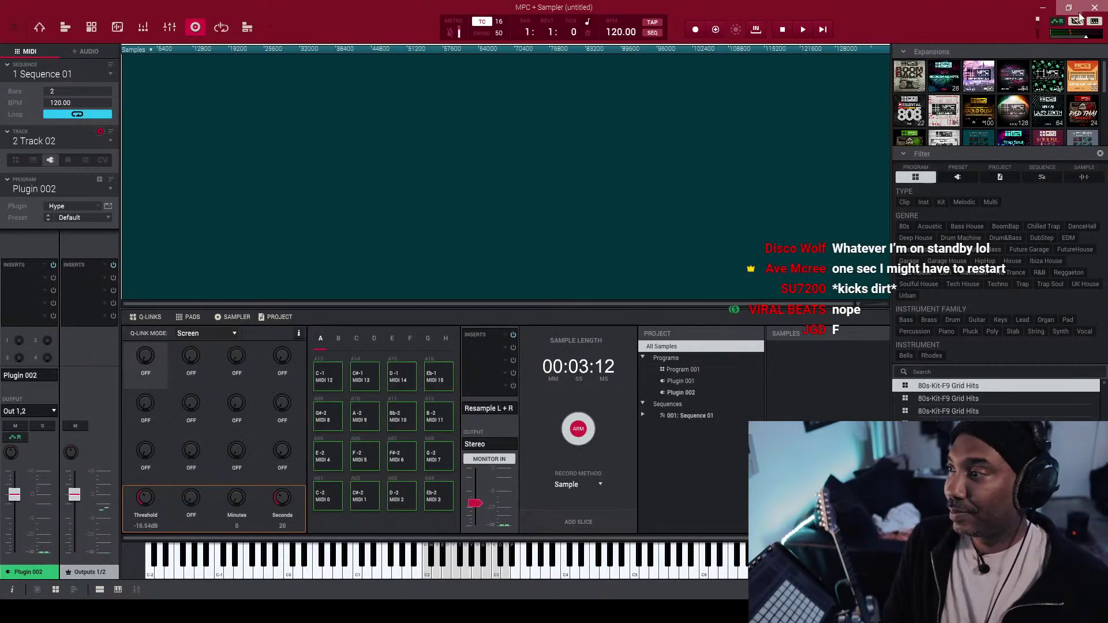
- Exit MPC without saving the changes to the untitled project
click(14, 27)
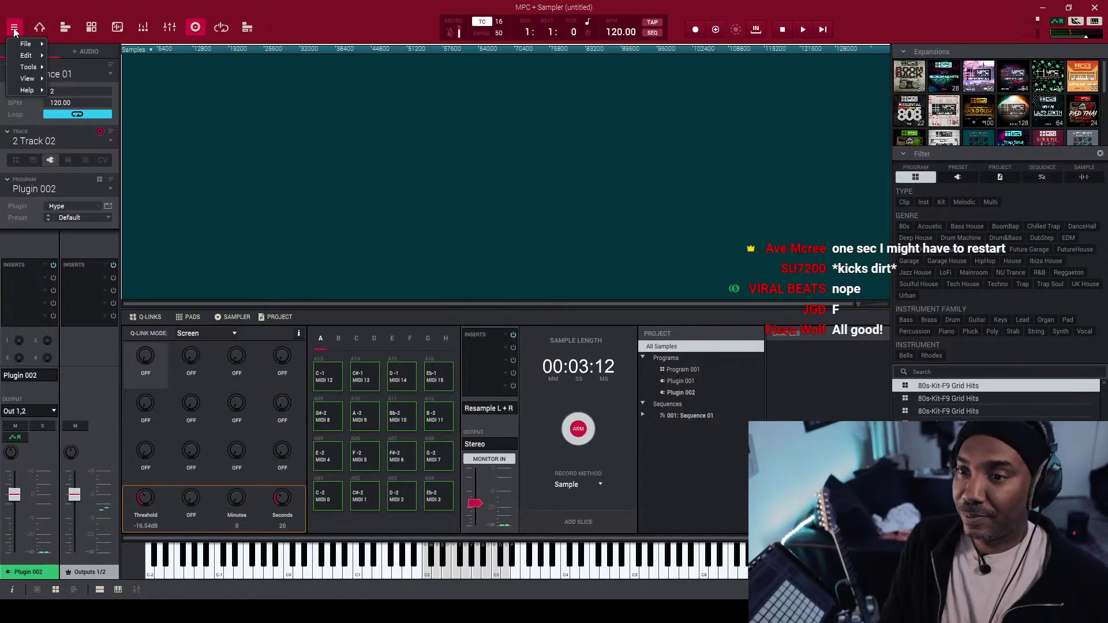
mouse_move(19, 92)
mouse_move(31, 46)
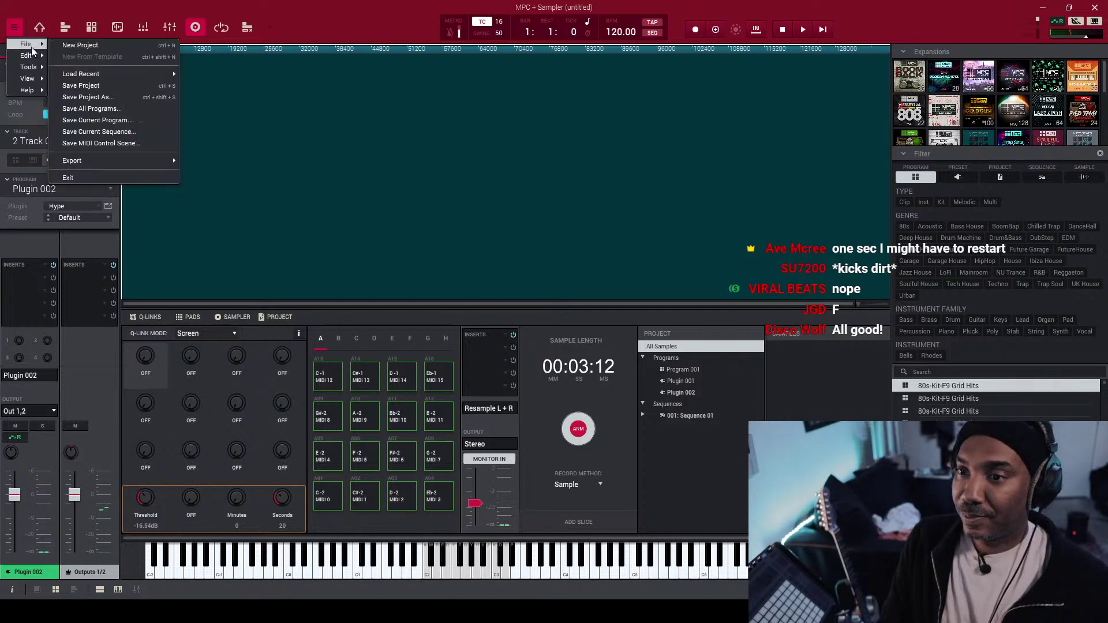
click(100, 176)
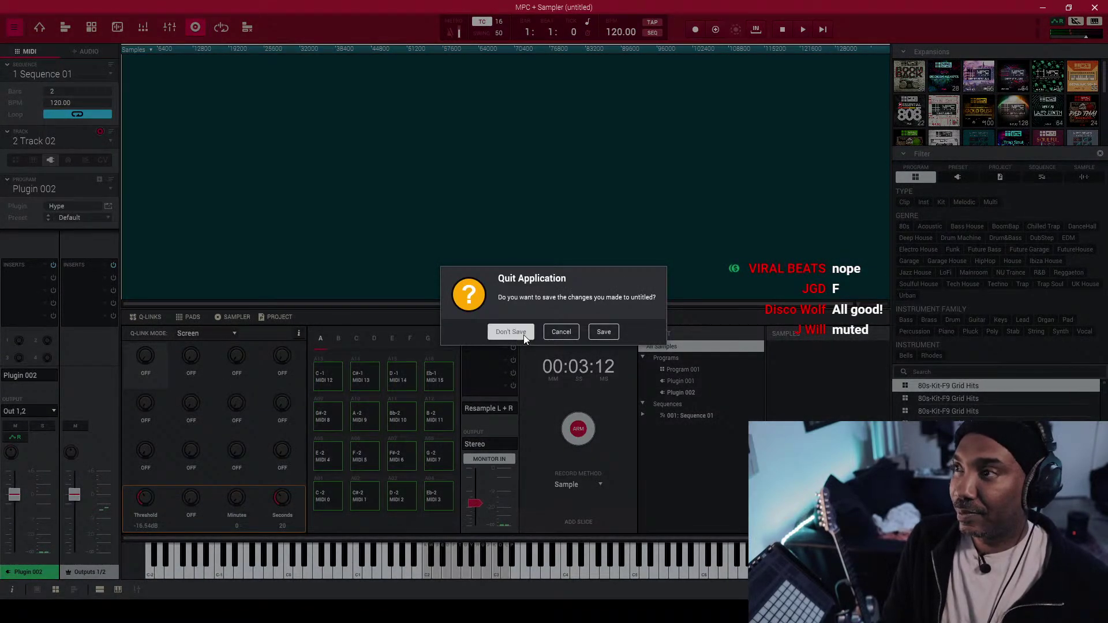
click(511, 332)
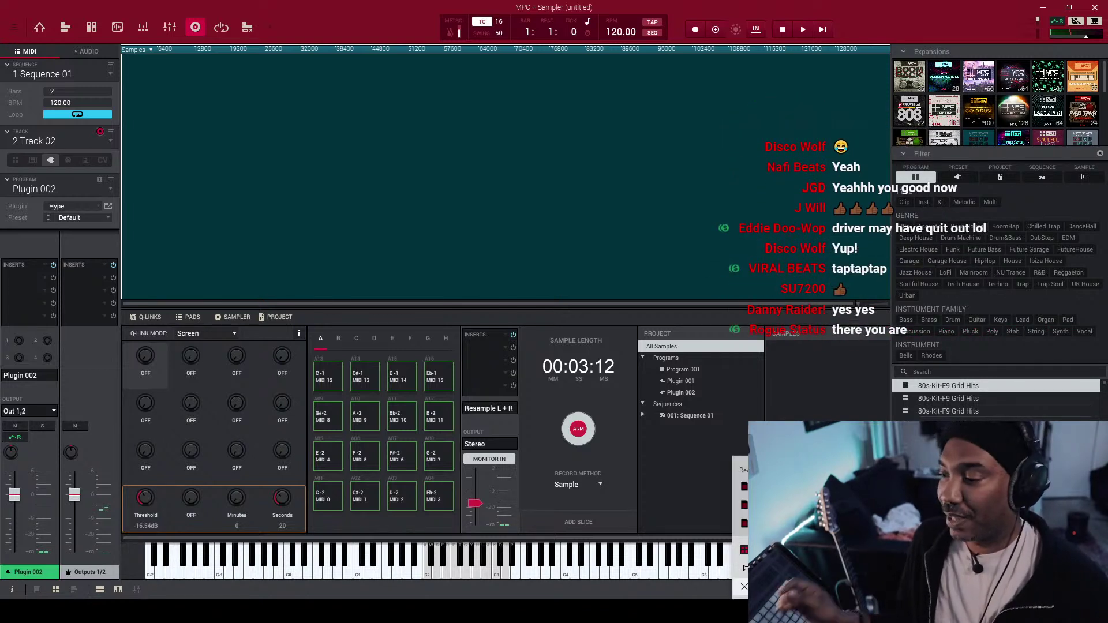
- Force the unresponsive MPC program to close and cancel the problem report to Microsoft
click(802, 588)
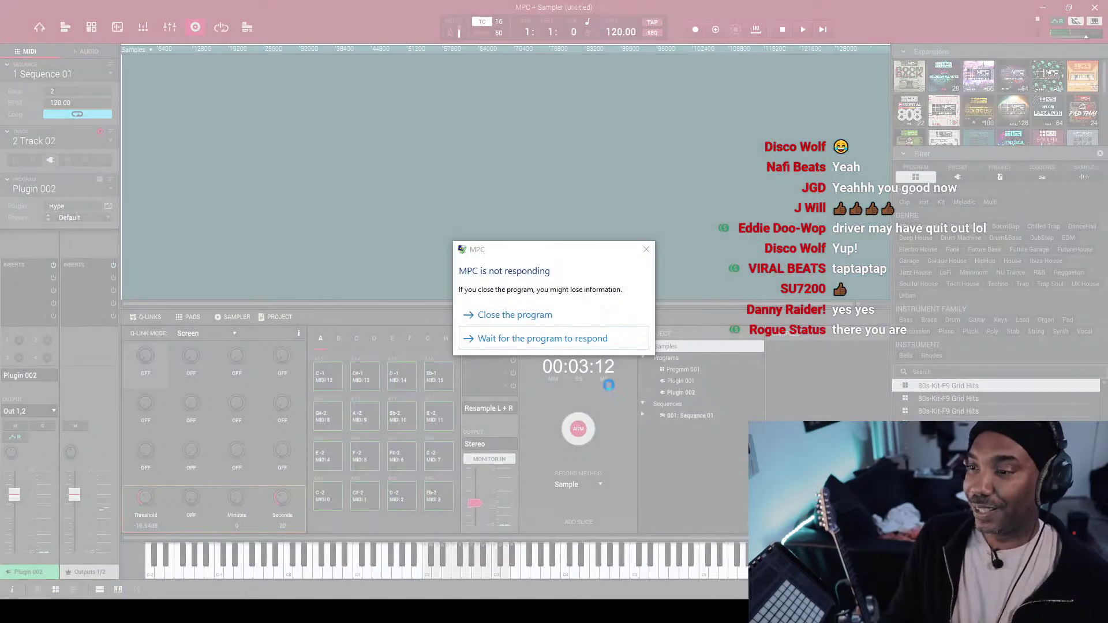
click(540, 316)
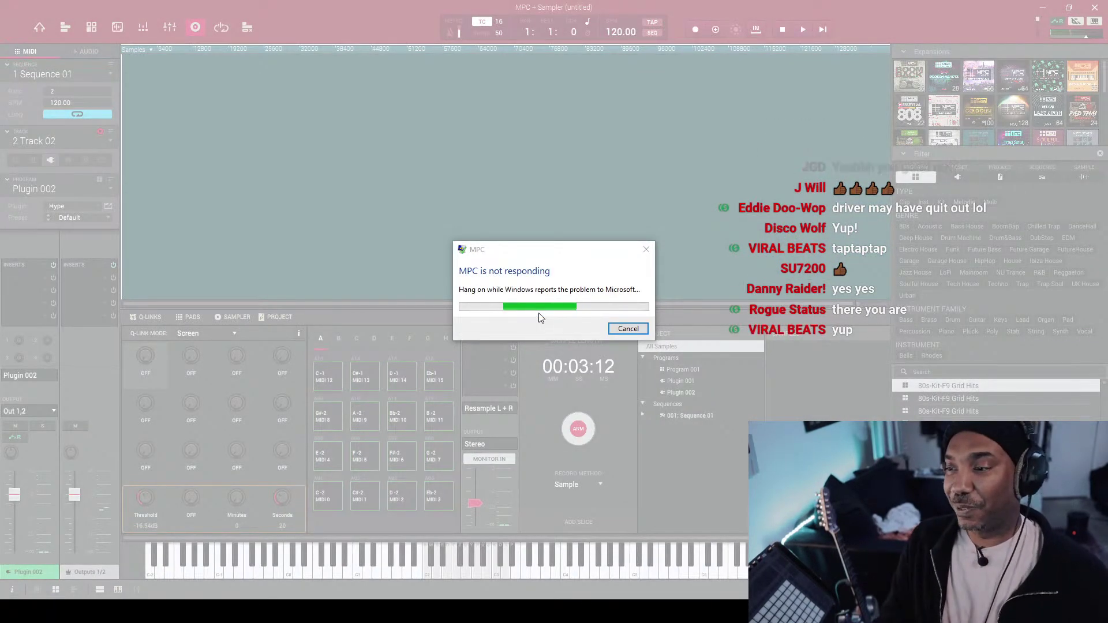
click(621, 329)
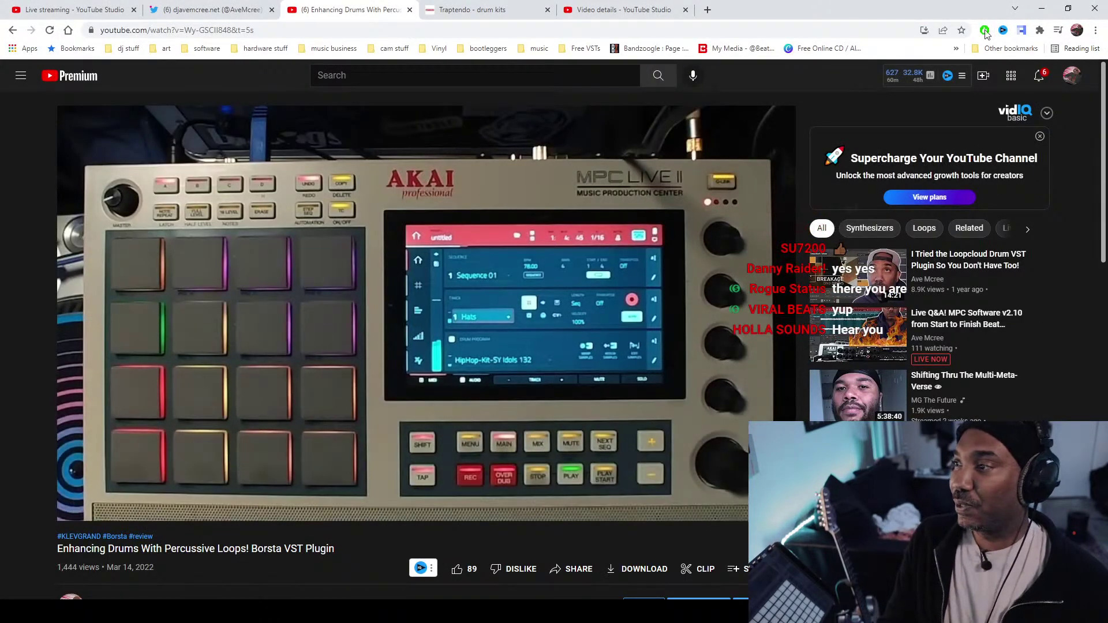
- Minimize Chrome, close Affinity Photo without saving Image336.jpg, and relaunch MPC from the desktop
click(1039, 12)
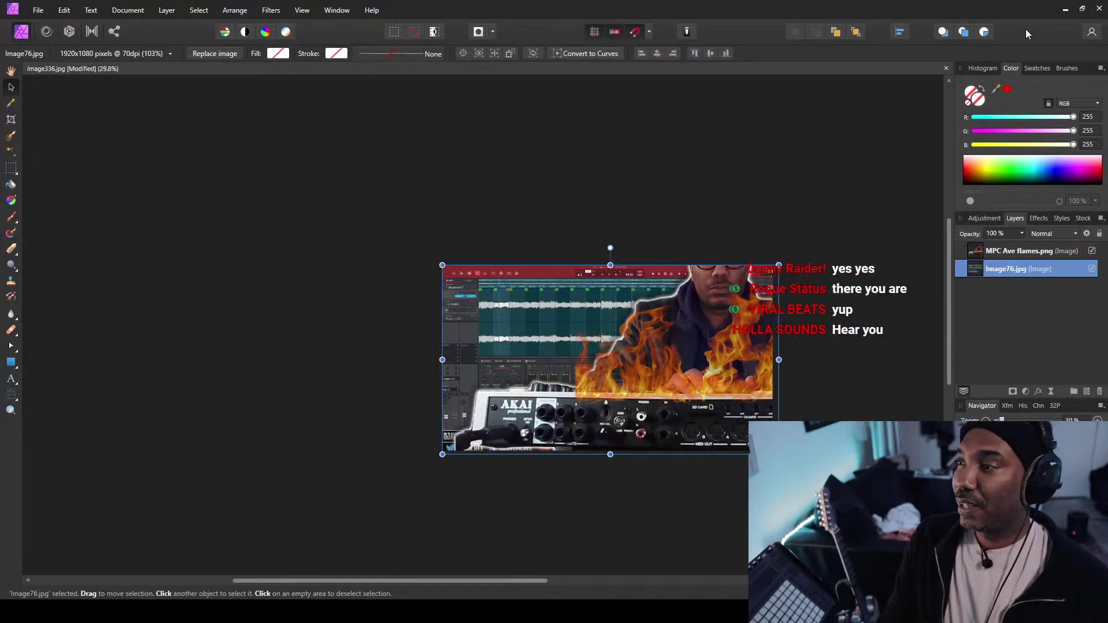
click(1098, 13)
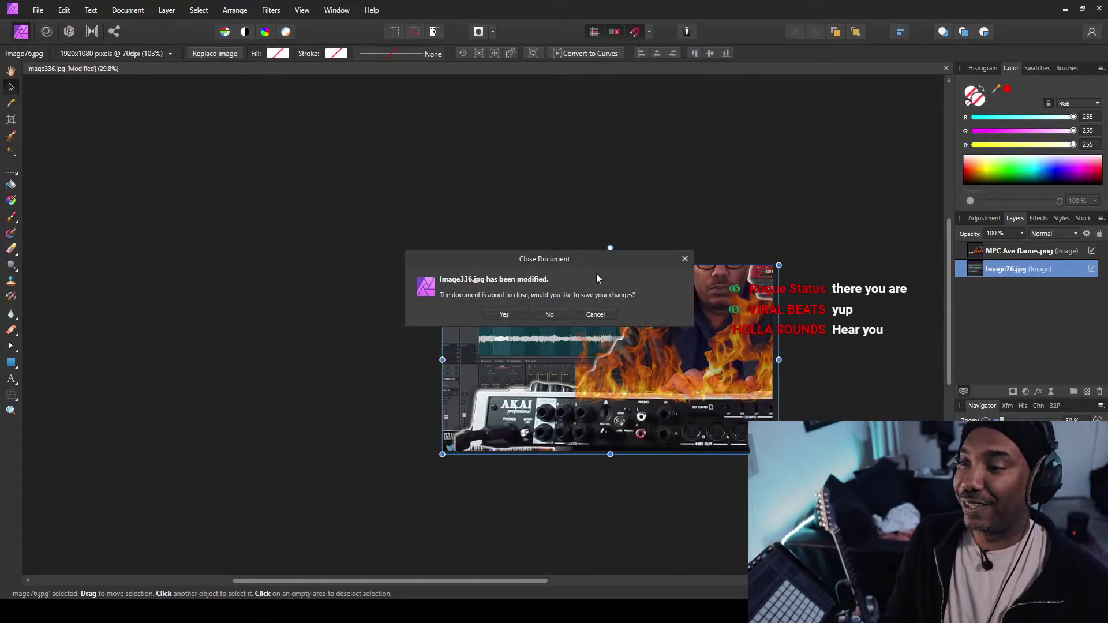
click(550, 315)
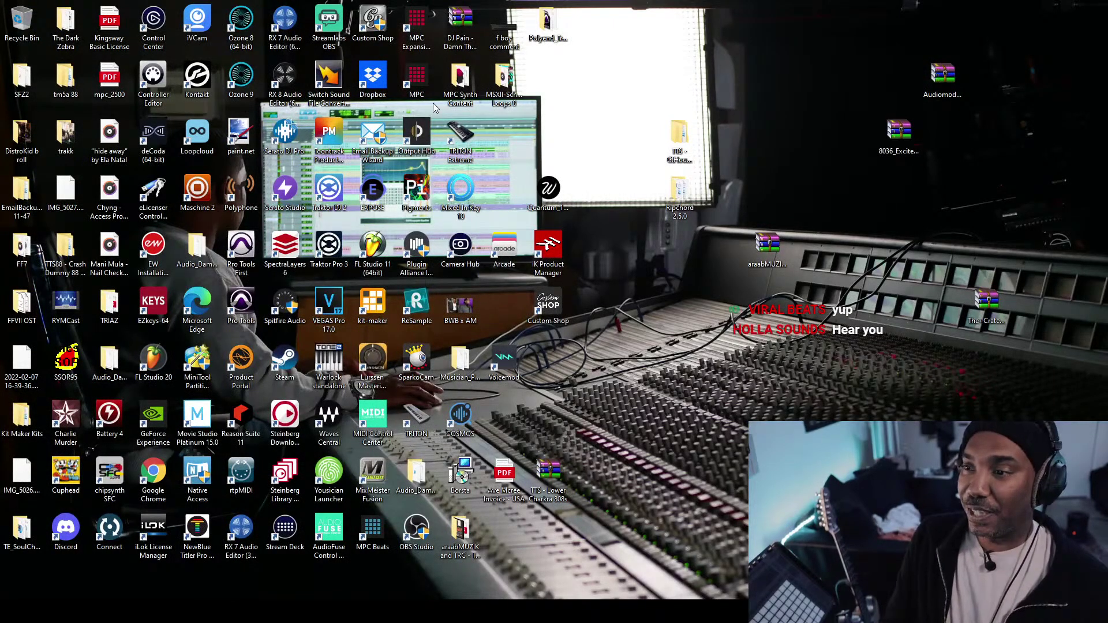
double_click(417, 76)
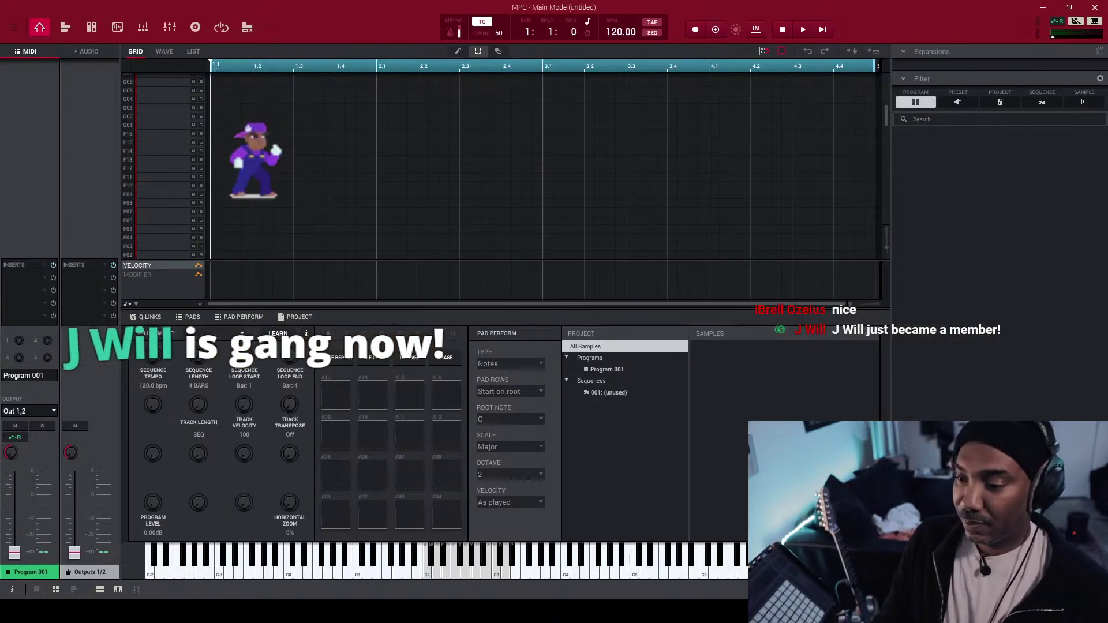
- Switch to Chrome, pause the Borsta video and close its page, and return to MPC
mouse_move(298, 612)
click(355, 565)
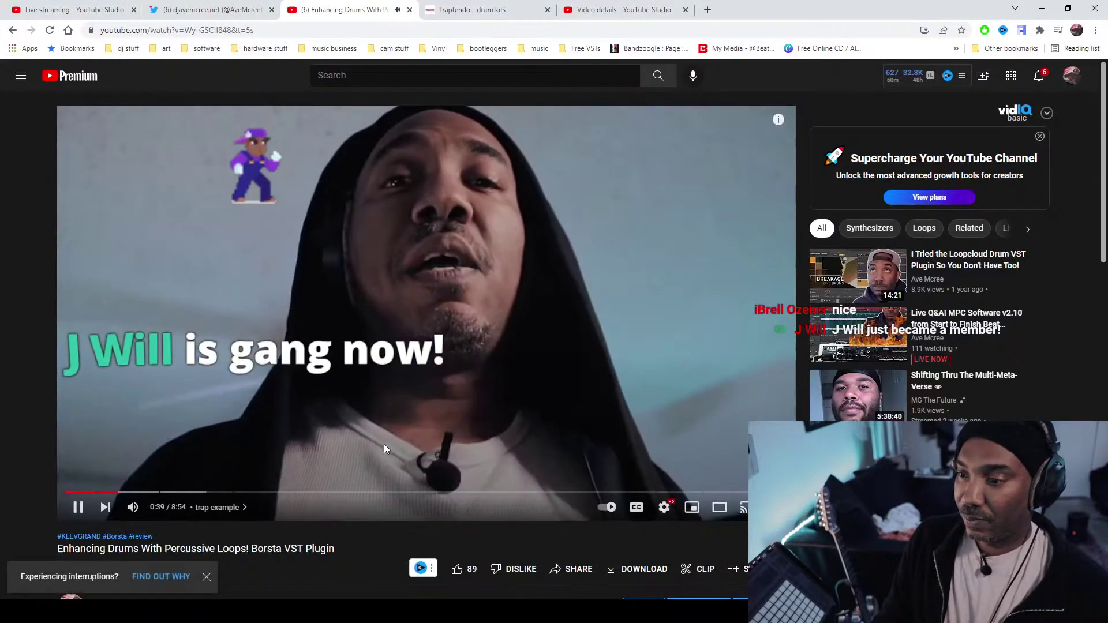
click(385, 440)
click(409, 10)
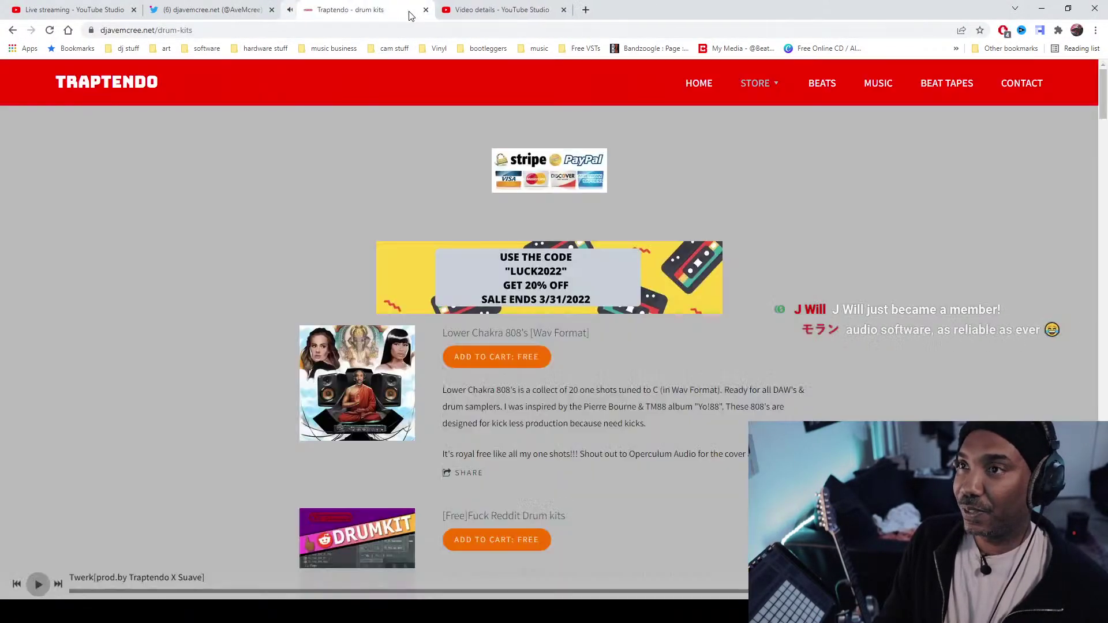
click(1042, 5)
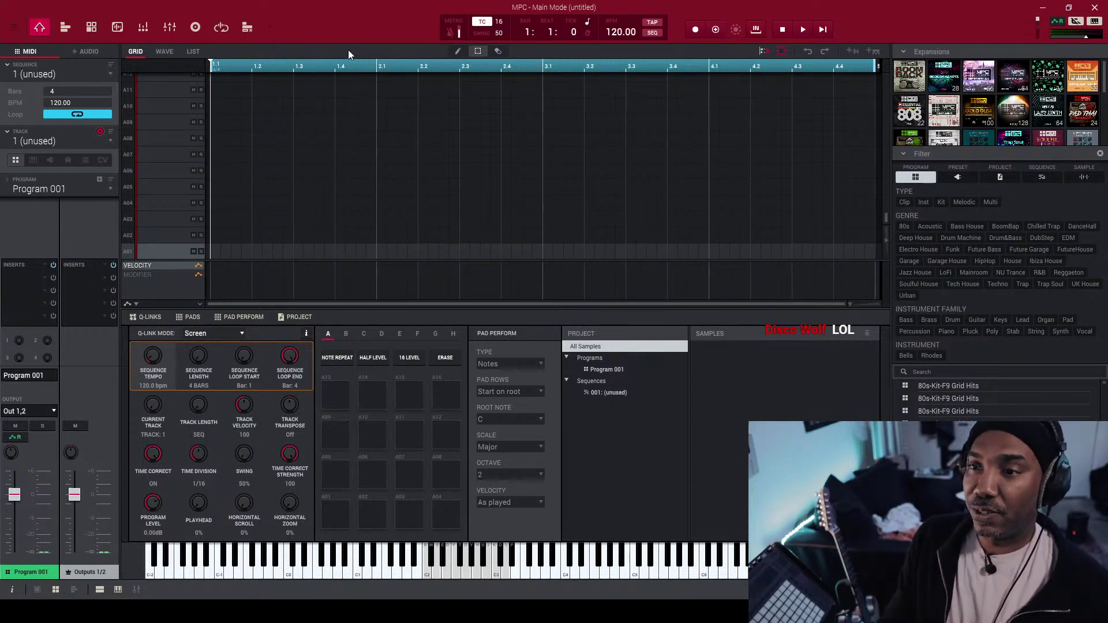
- Review the audio device settings in the preferences and close them
click(14, 30)
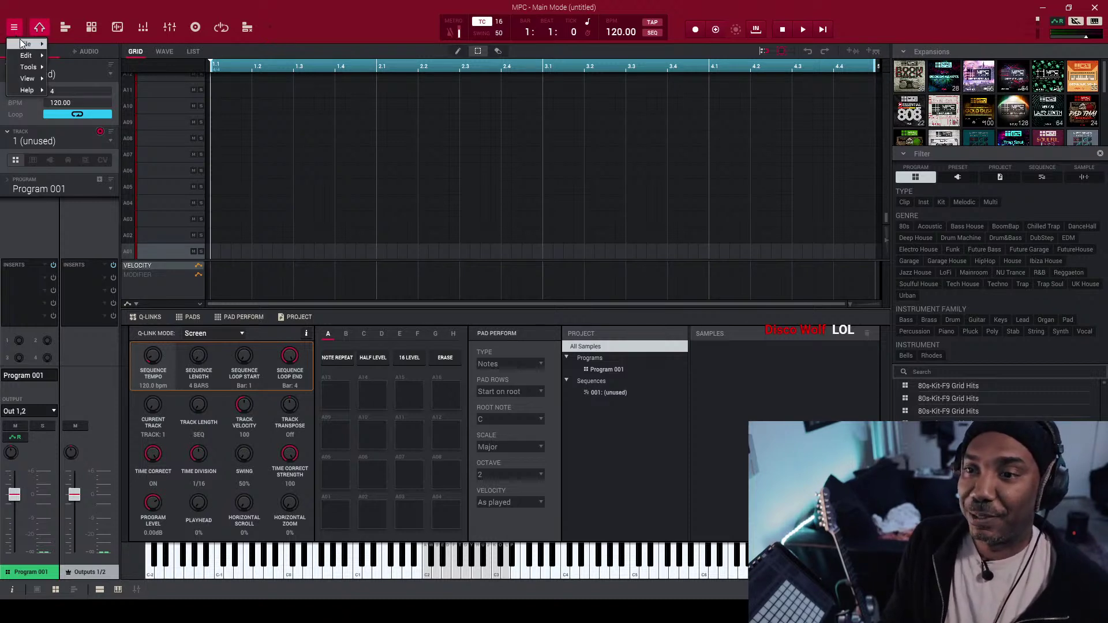
mouse_move(24, 46)
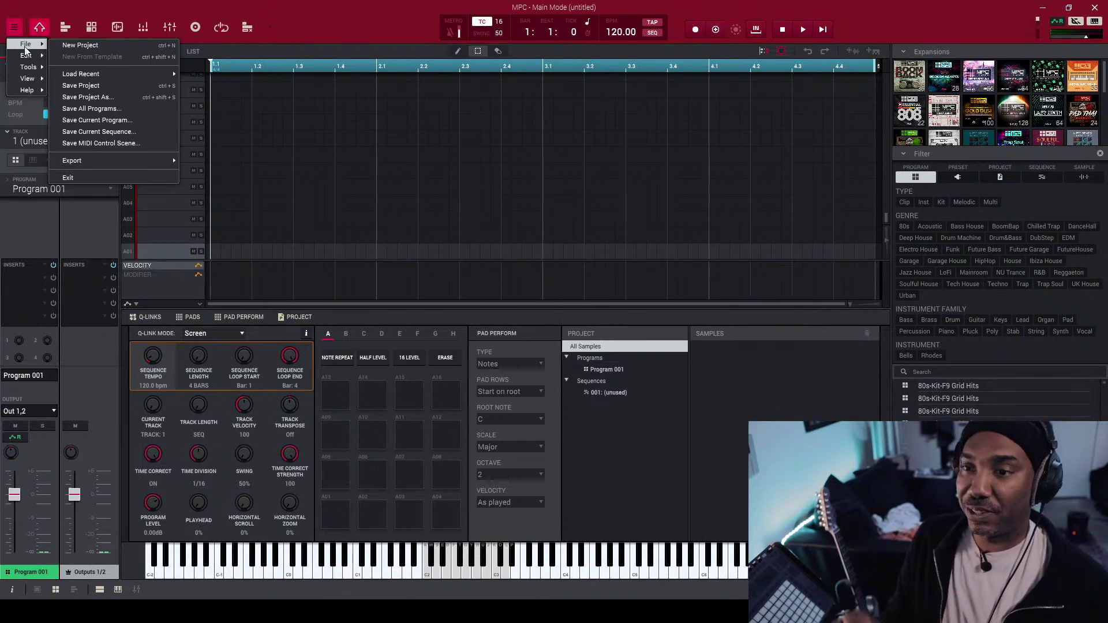
mouse_move(92, 73)
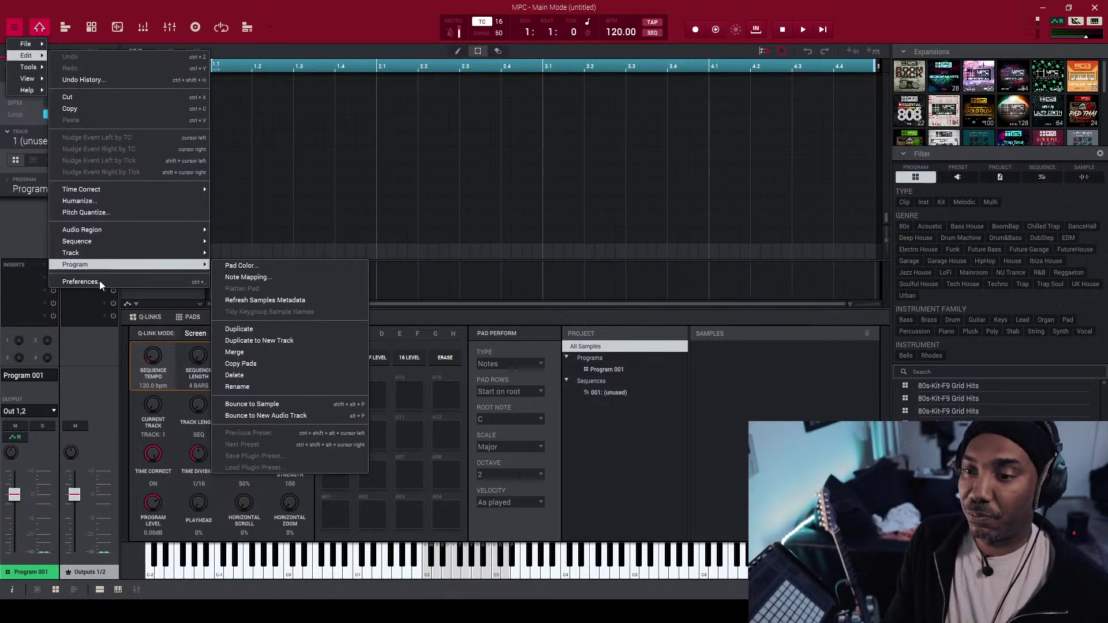
click(99, 281)
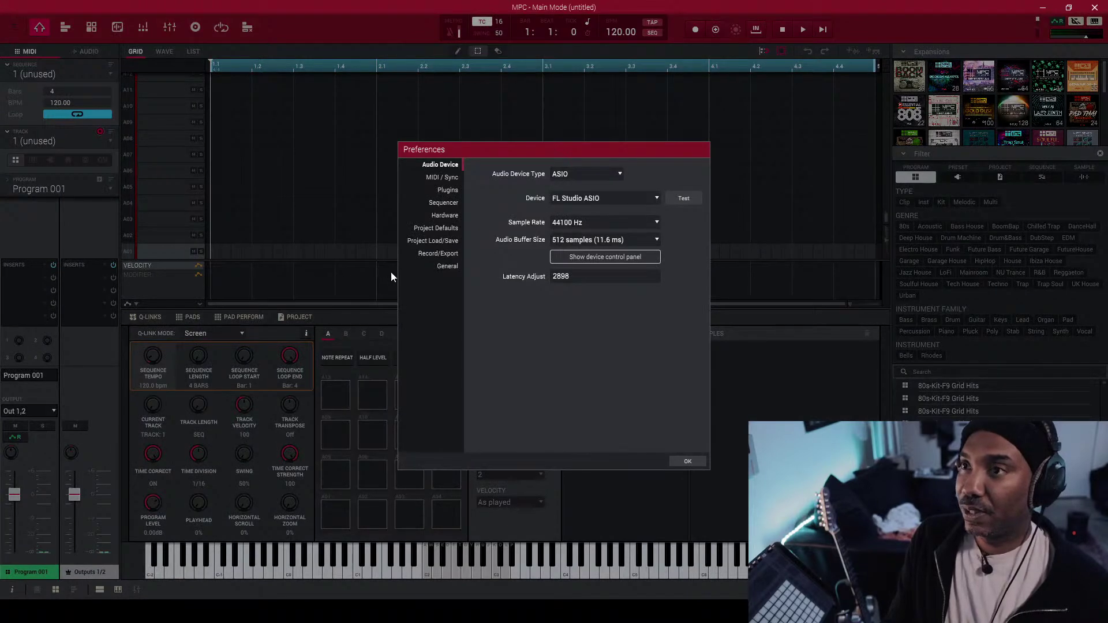
click(688, 462)
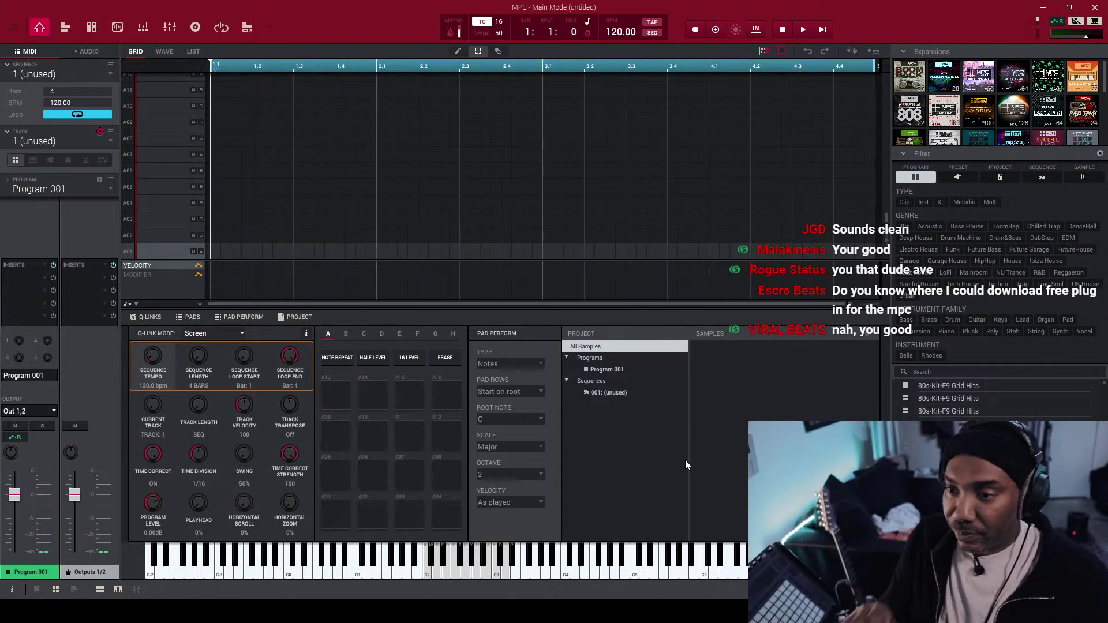
click(13, 29)
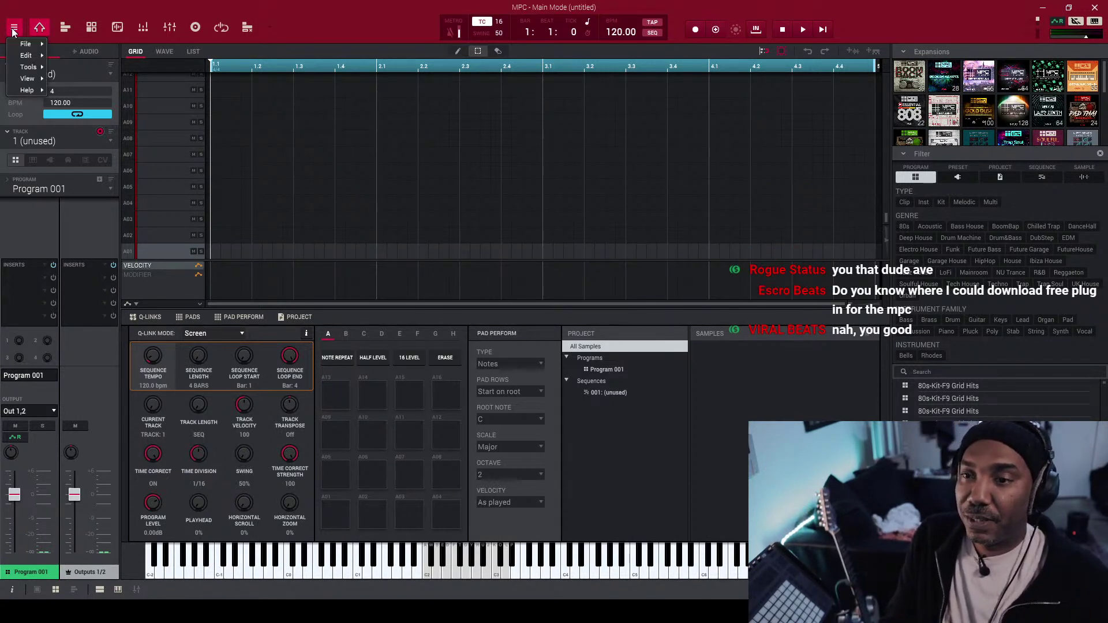
mouse_move(26, 56)
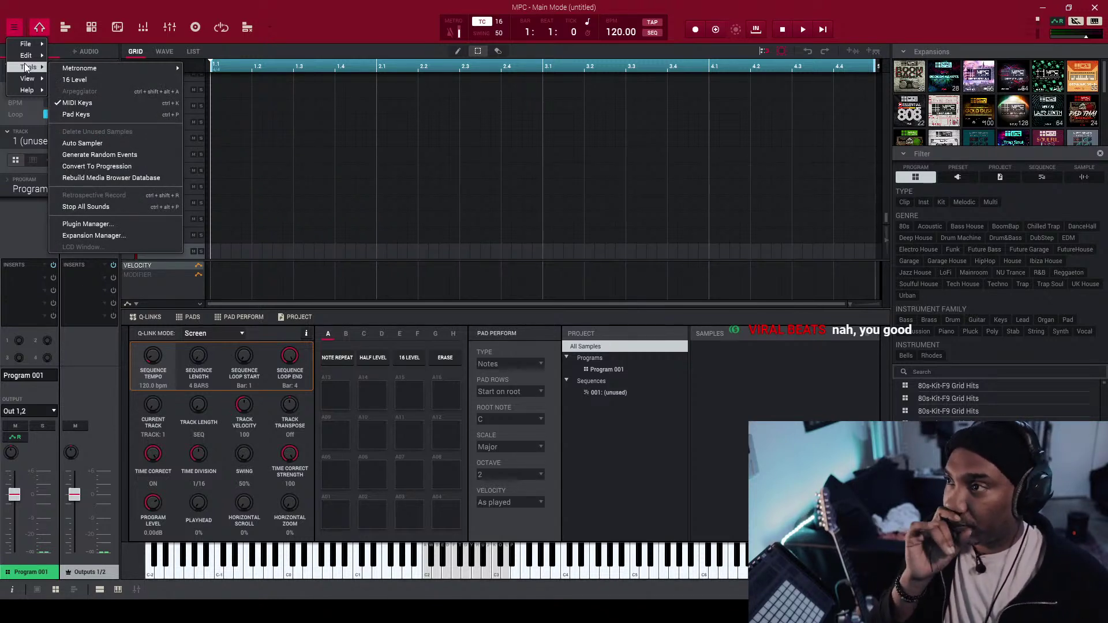
click(284, 25)
- Examine the Sampler's Stereo and Mono output choices and its Resample input options
click(196, 27)
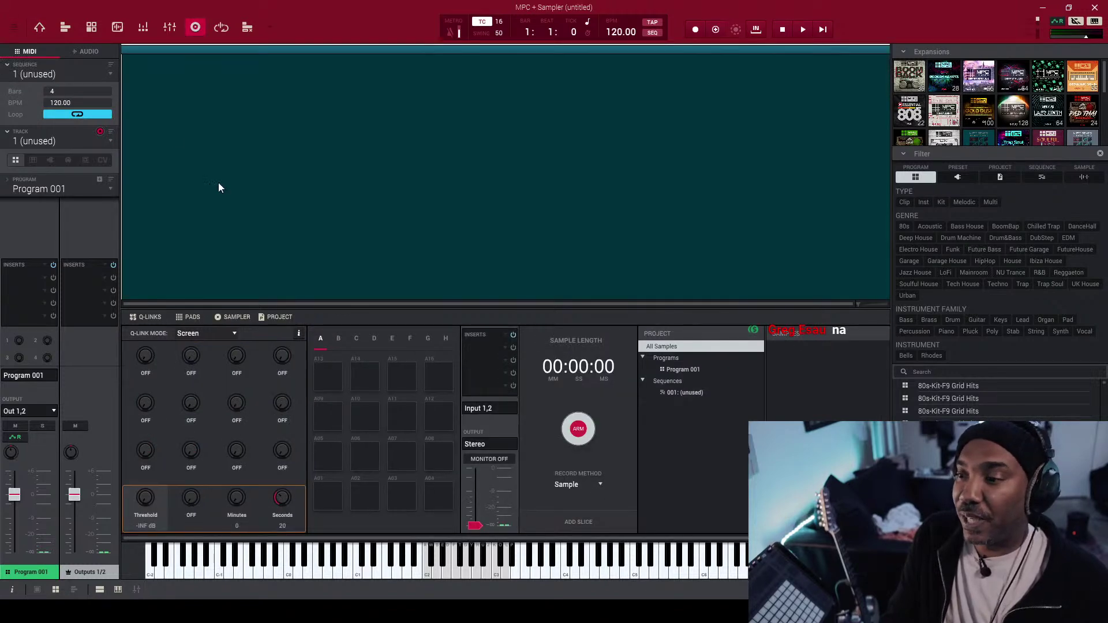
click(497, 446)
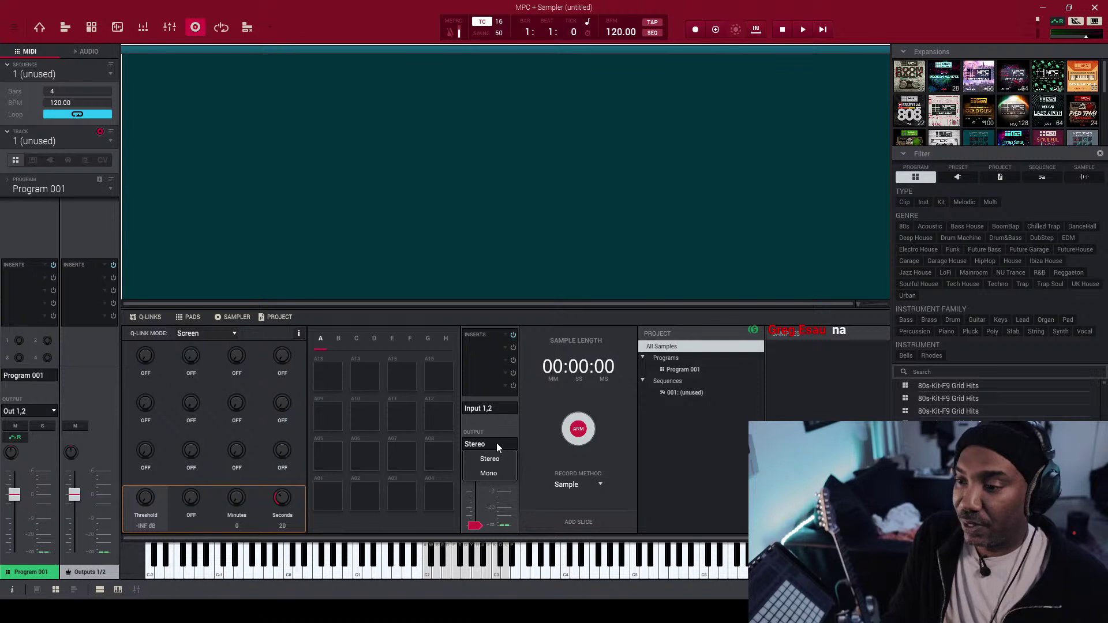
click(497, 409)
click(497, 409)
mouse_move(500, 453)
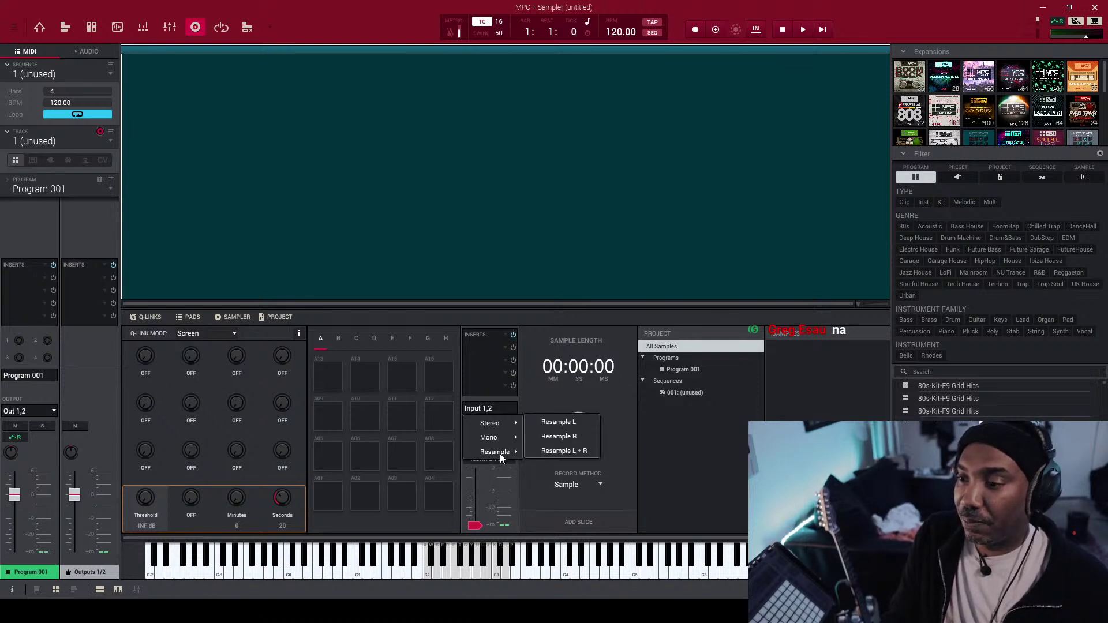
click(615, 397)
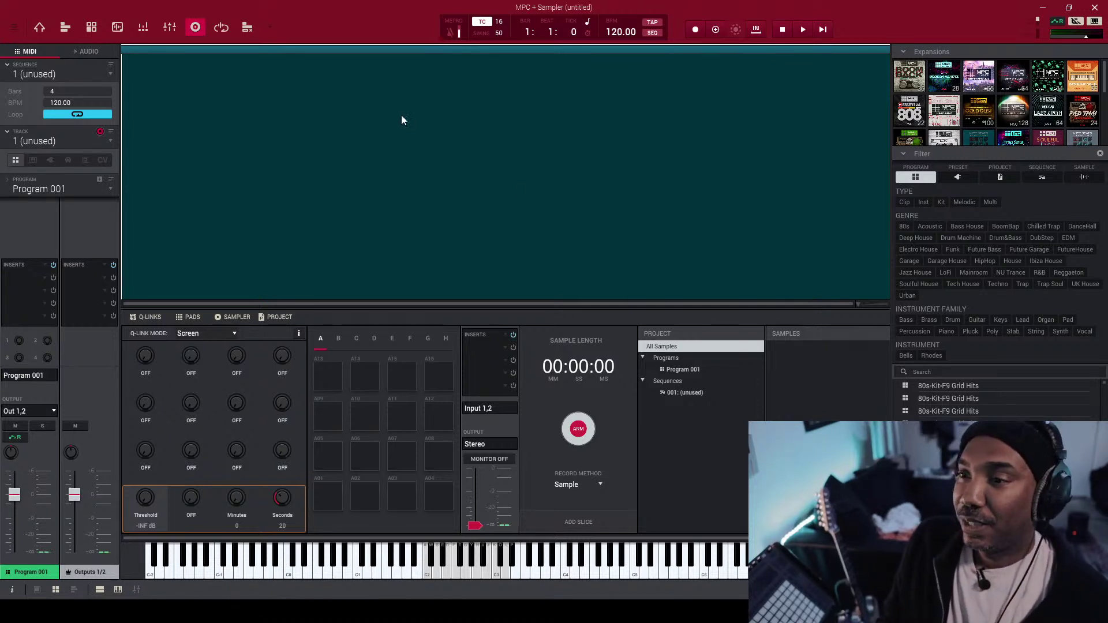
- View the Looper and return to Main Mode
click(221, 27)
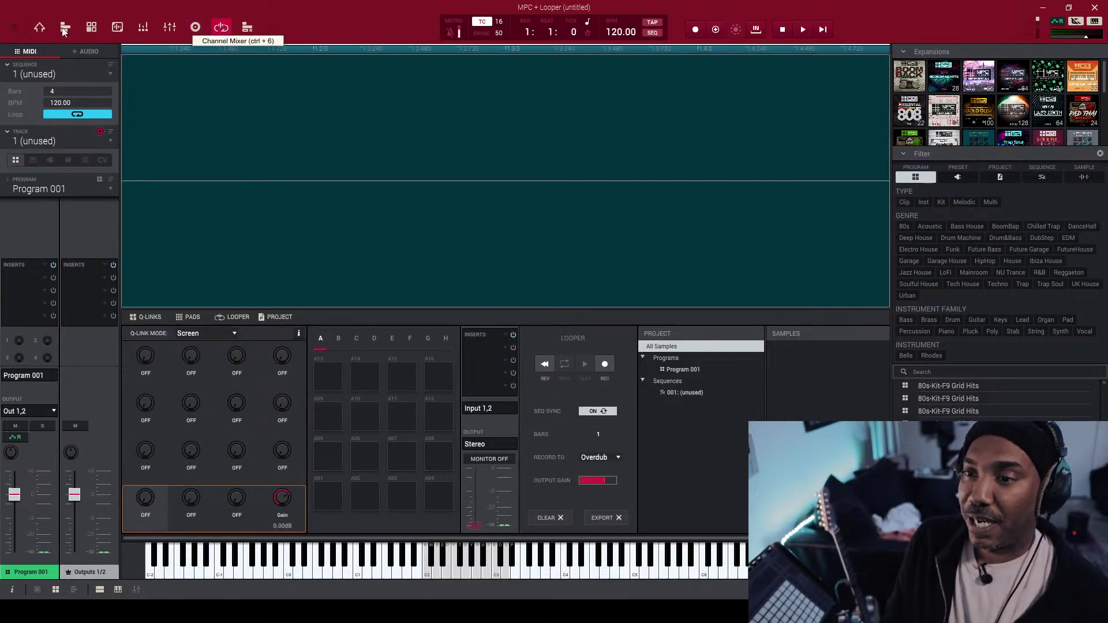
click(38, 28)
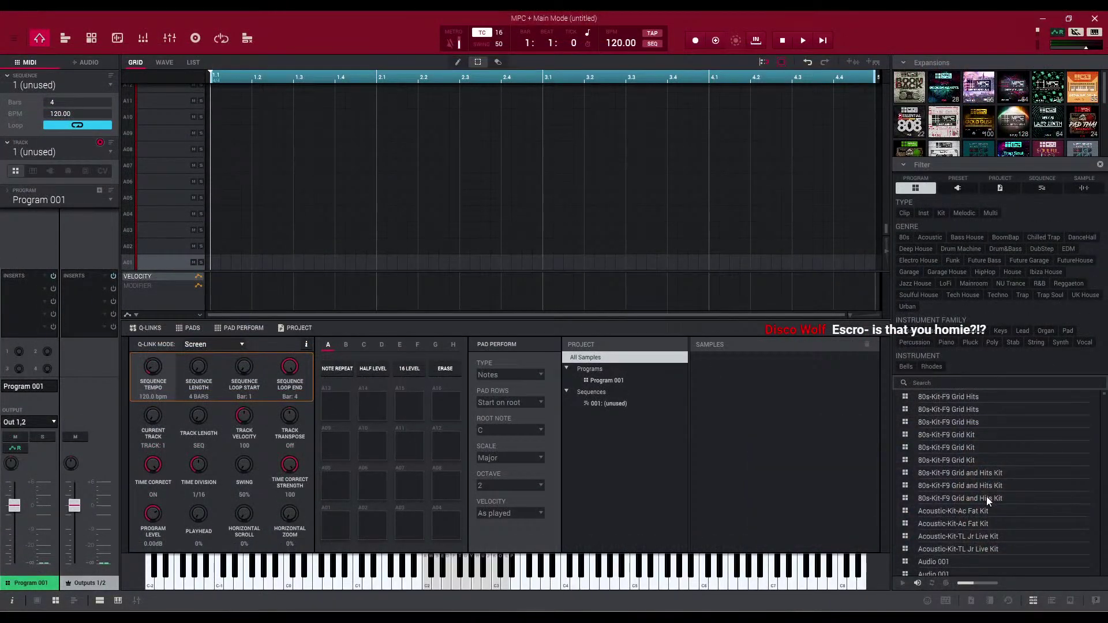
- Show the file browser filtered to samples and look through its list of expansion and drive locations
click(1070, 602)
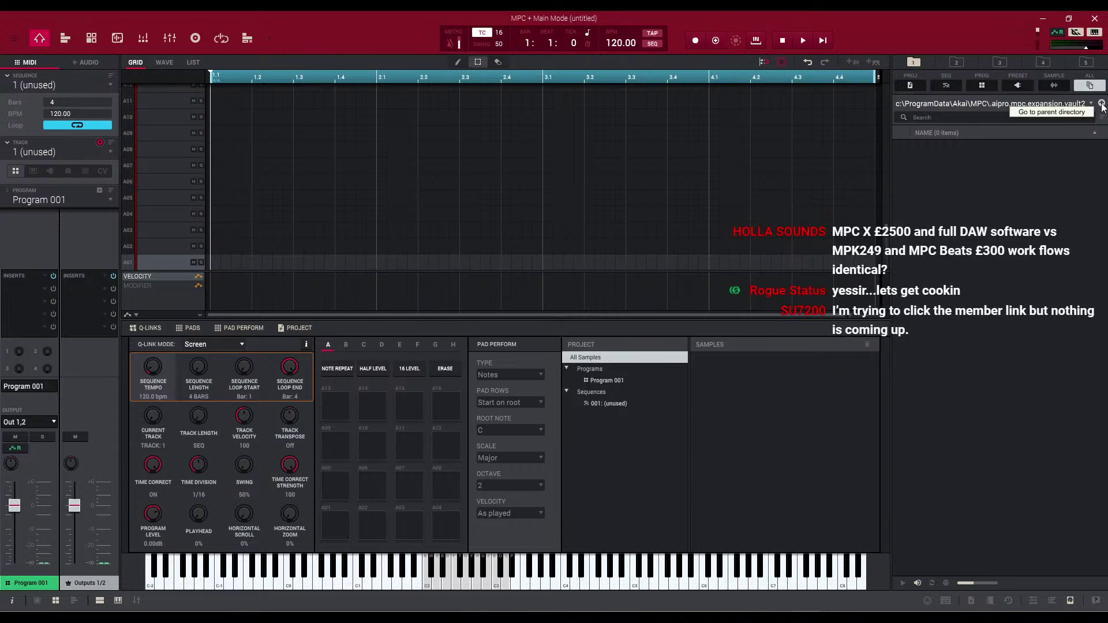
click(1061, 86)
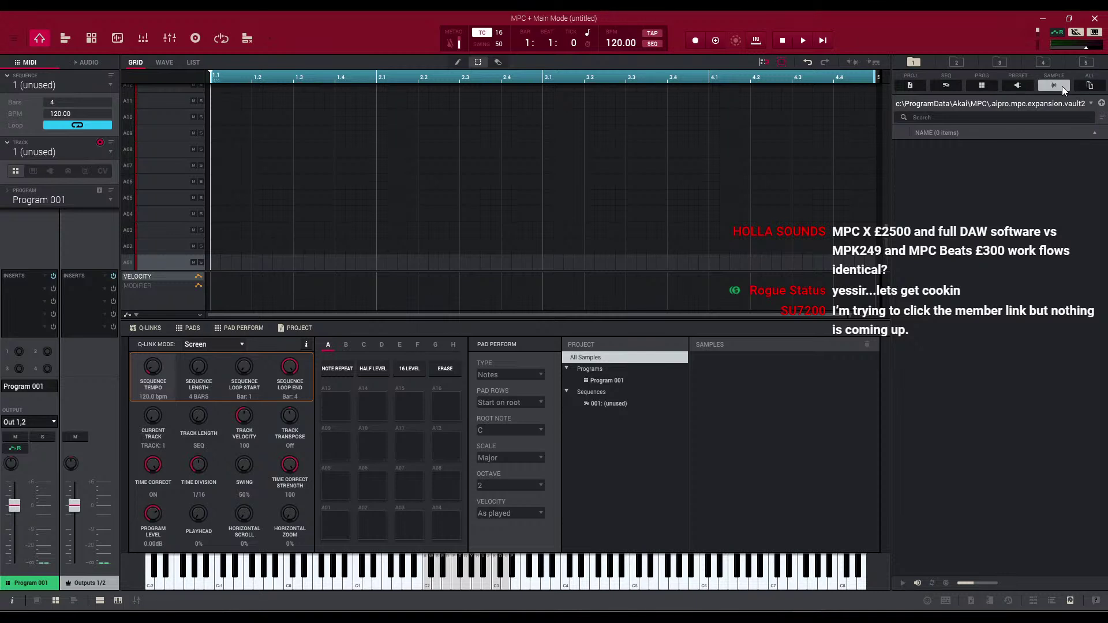
click(1092, 104)
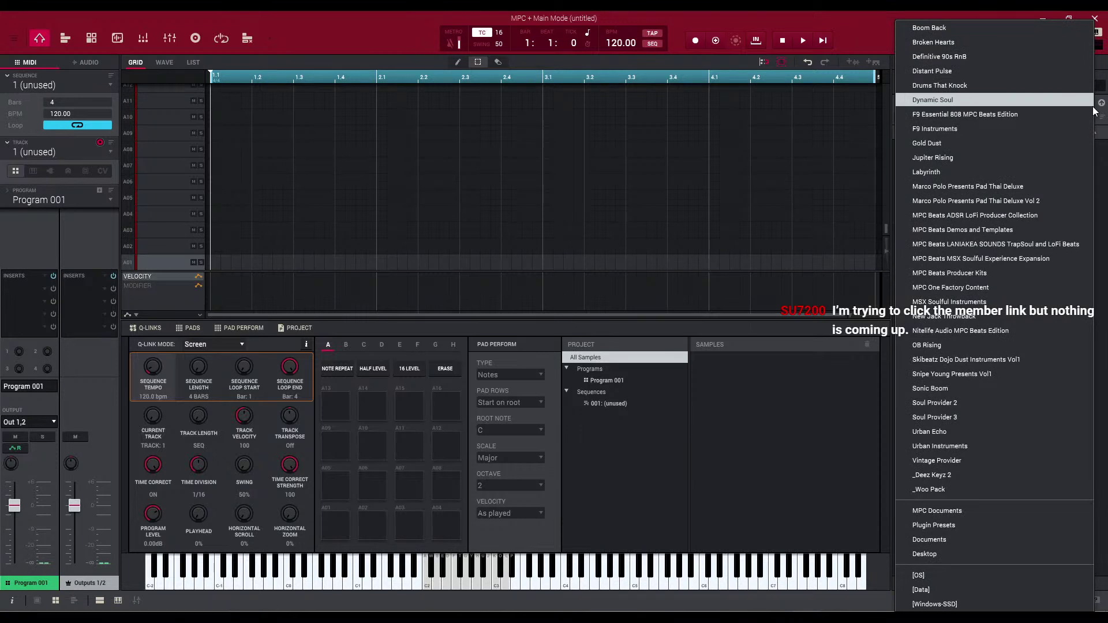
scroll(1045, 270, down, 1)
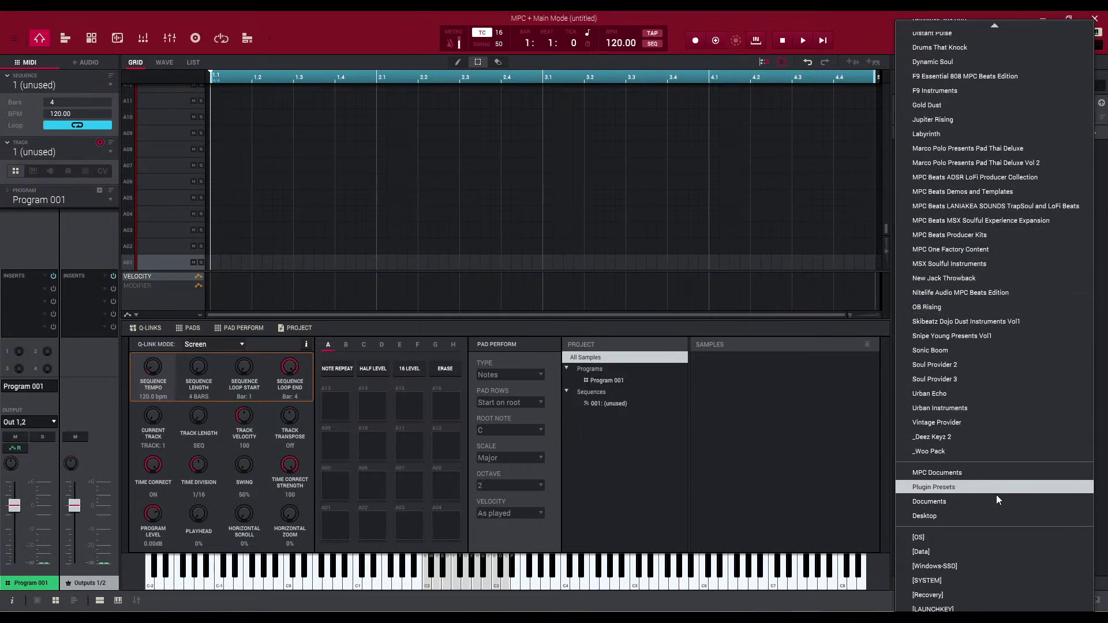
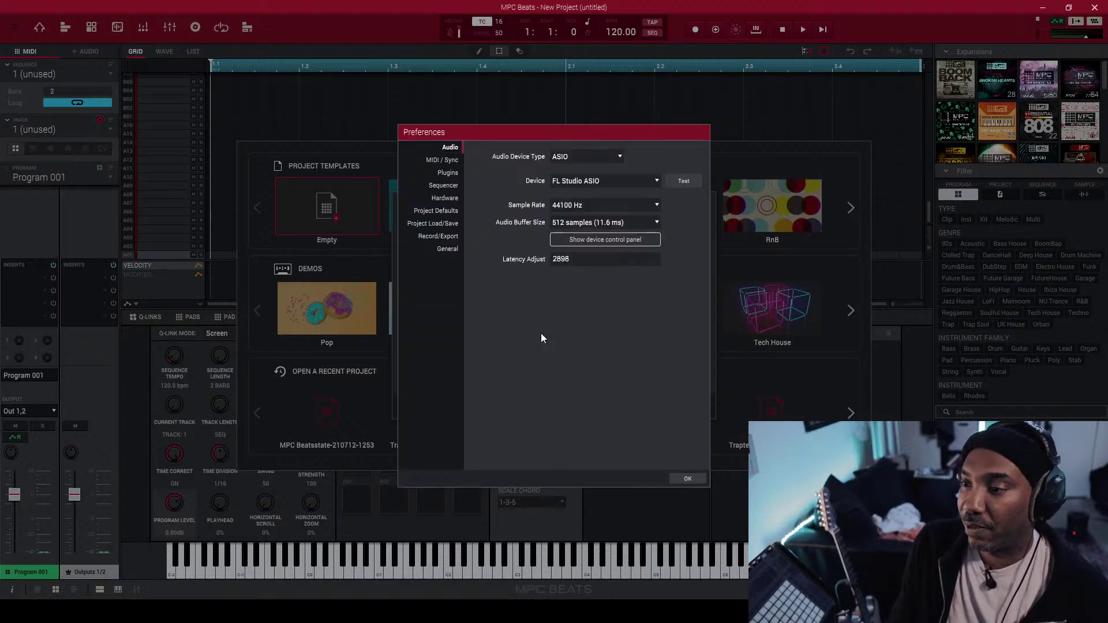
- Check the available ASIO devices in MPC Beats' audio preferences, keep FL Studio ASIO, and close the preferences
click(647, 180)
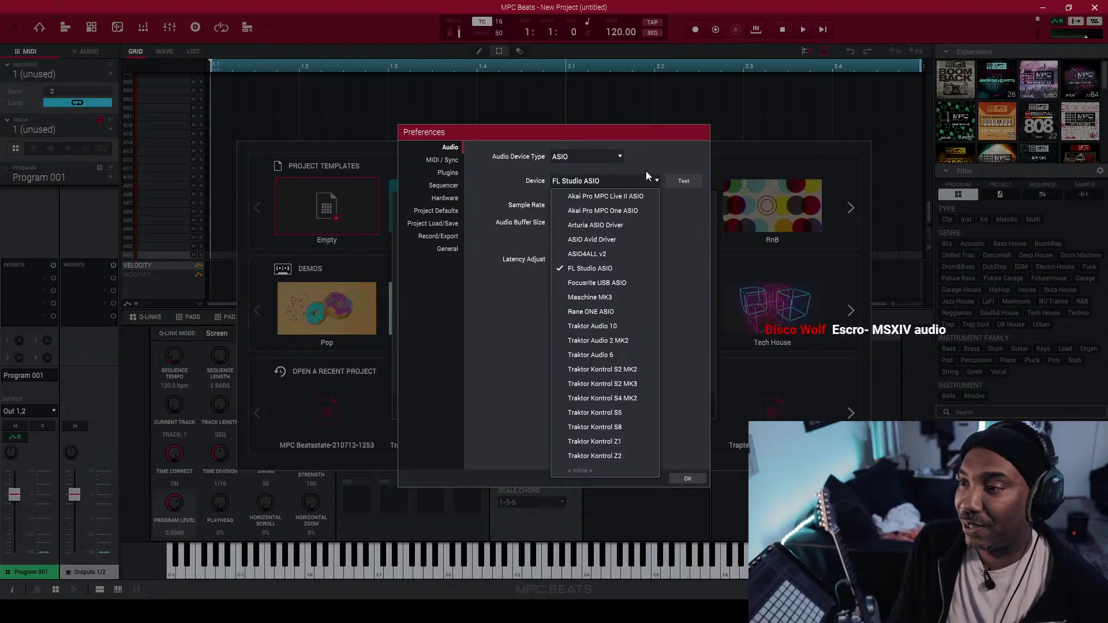
click(647, 169)
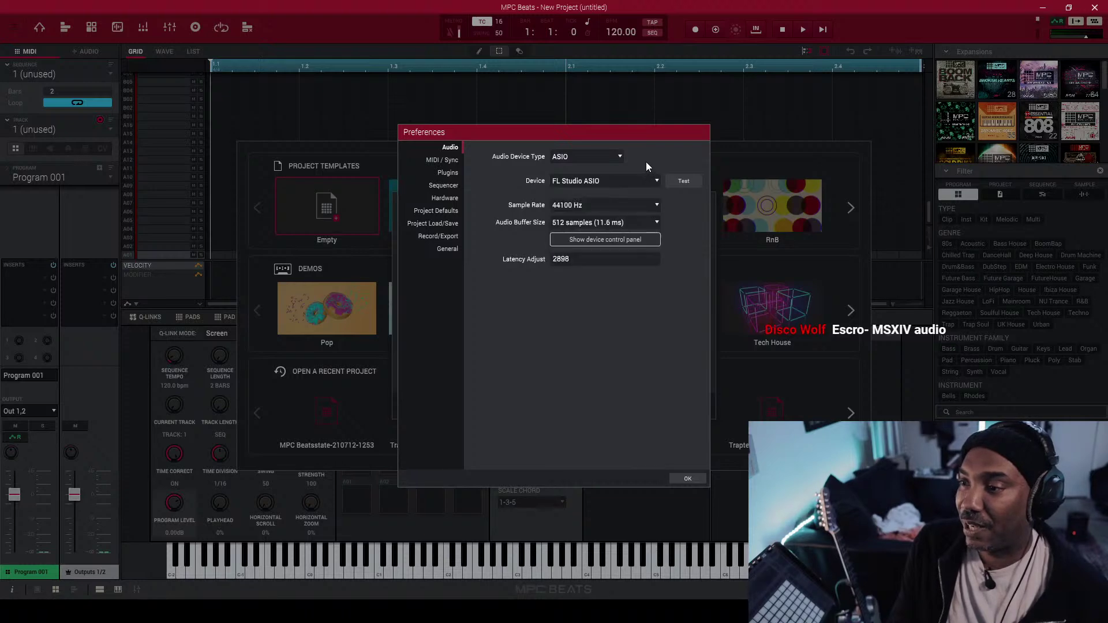
click(689, 481)
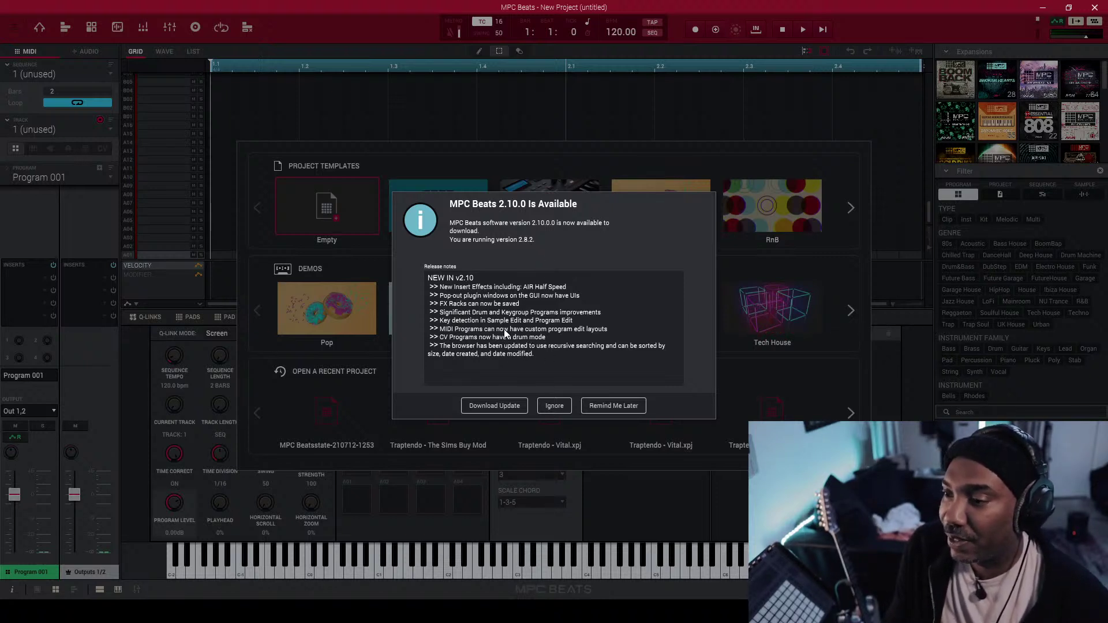
- Download the MPC Beats 2.10.0 update and minimize the browser
click(500, 406)
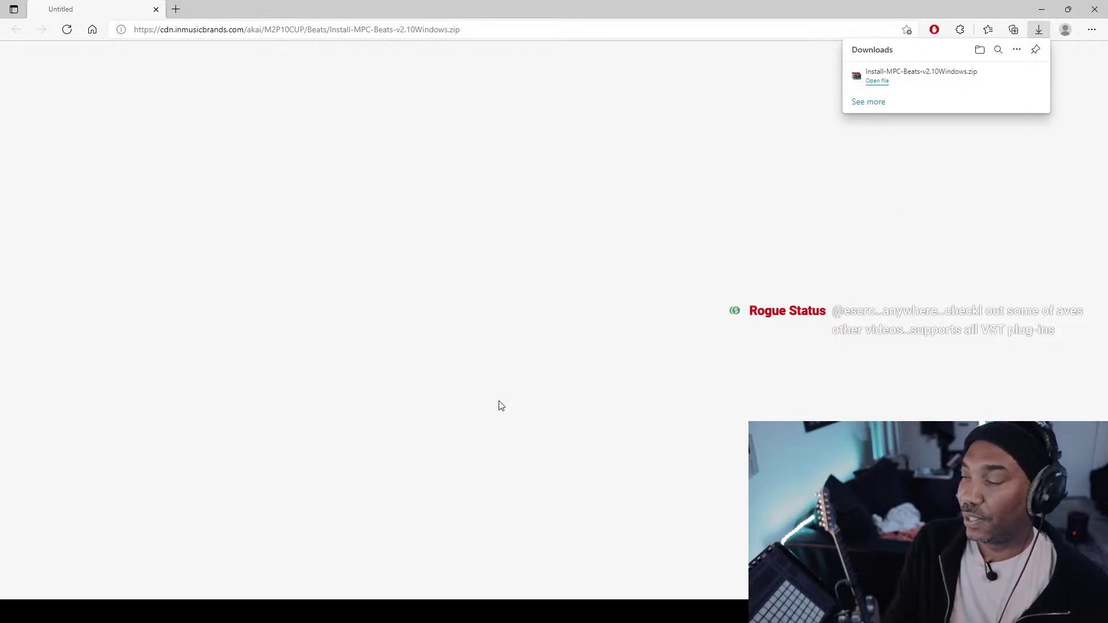
click(1042, 10)
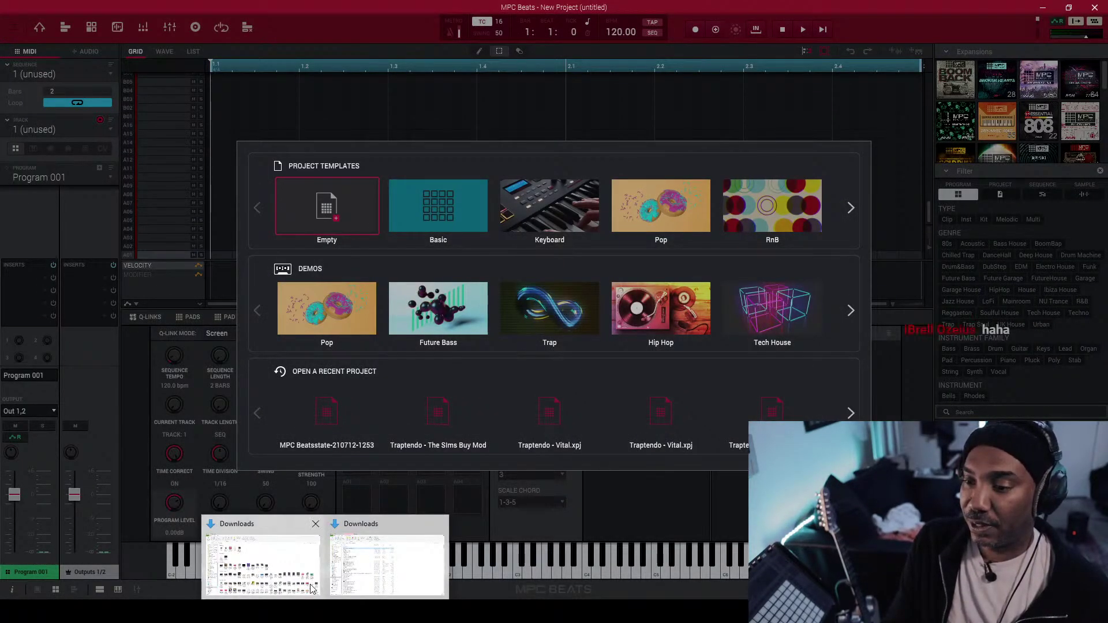
- Move the Install-MPC-Beats-v2.10Windows archive from the Downloads folder to the desktop
click(310, 589)
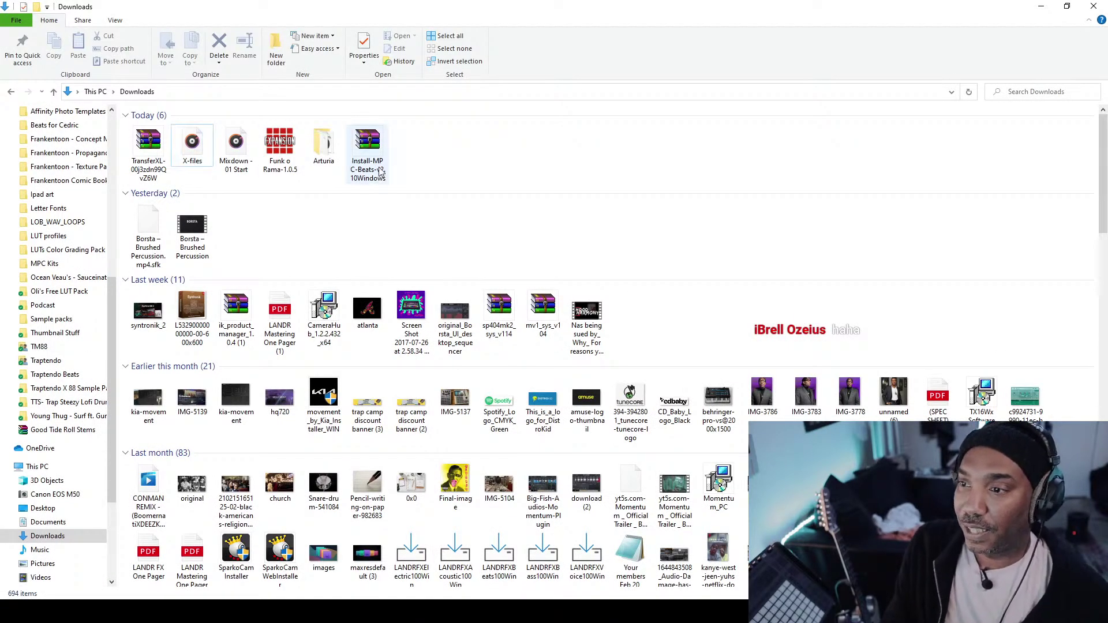
right_click(370, 150)
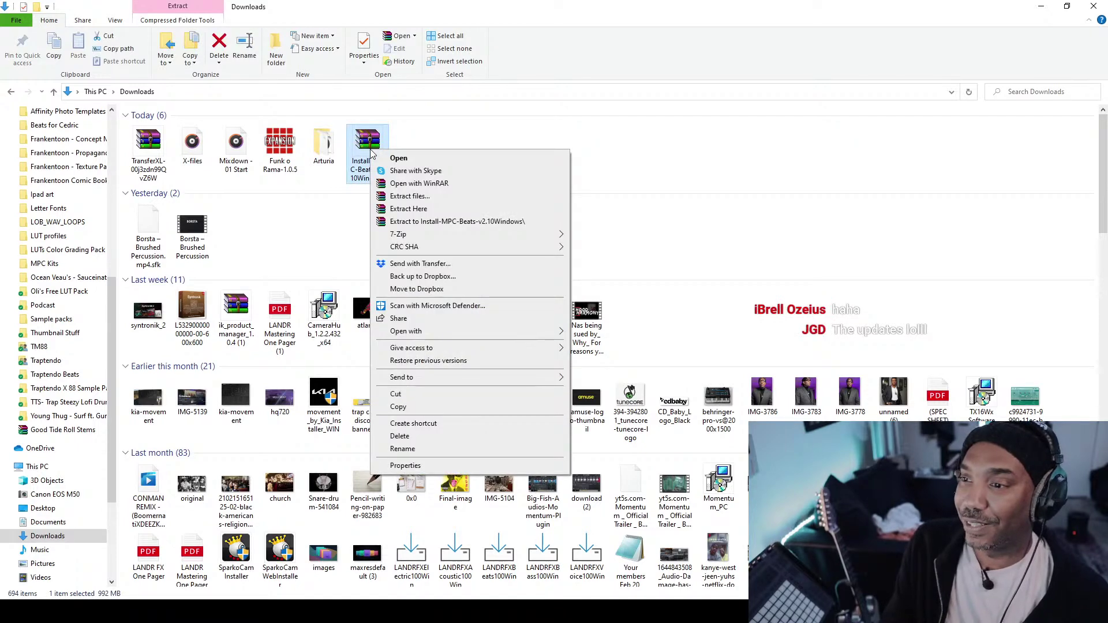
click(418, 394)
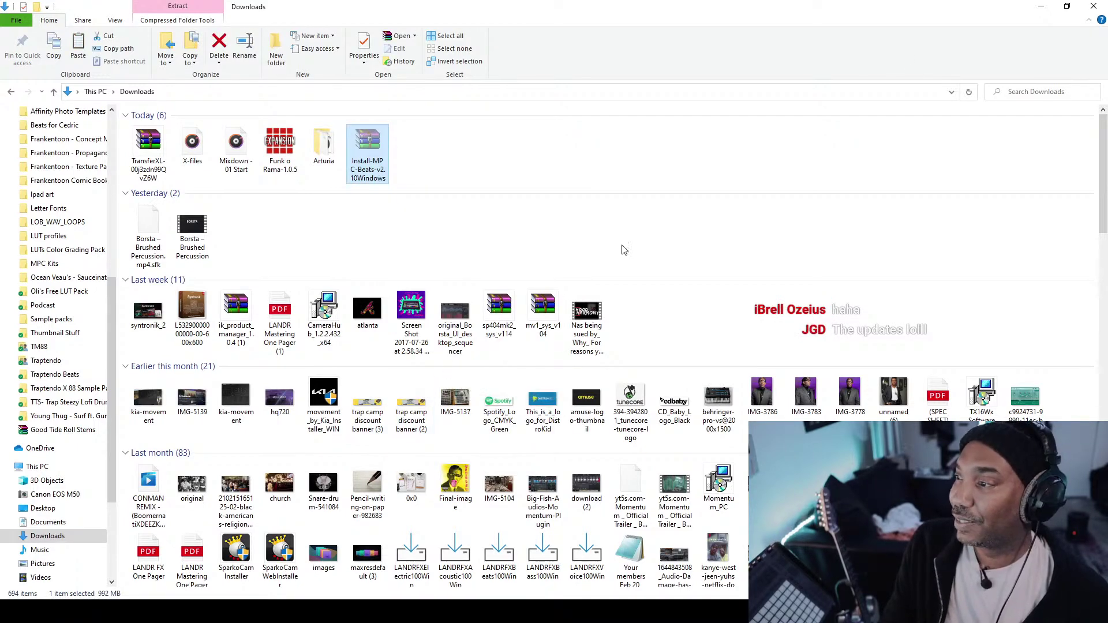
click(1040, 8)
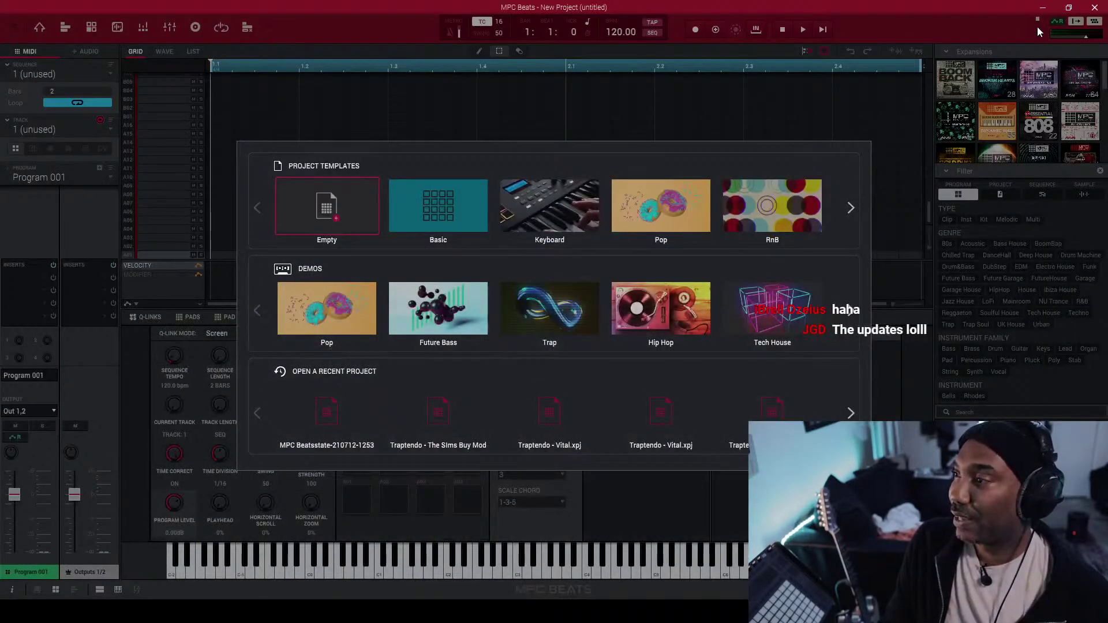
click(1042, 9)
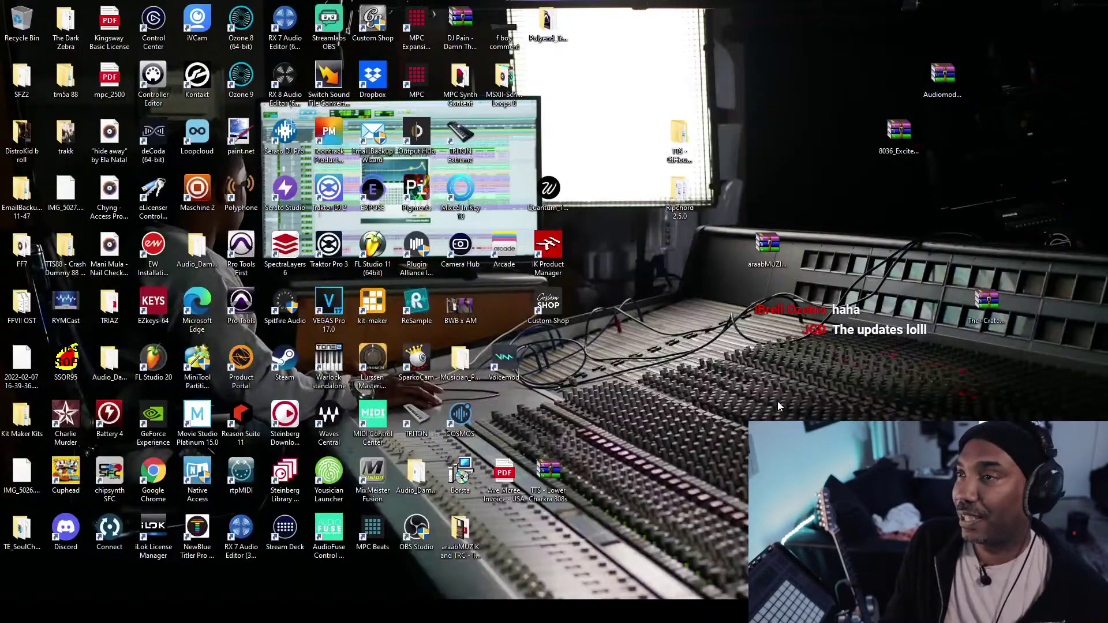
right_click(771, 112)
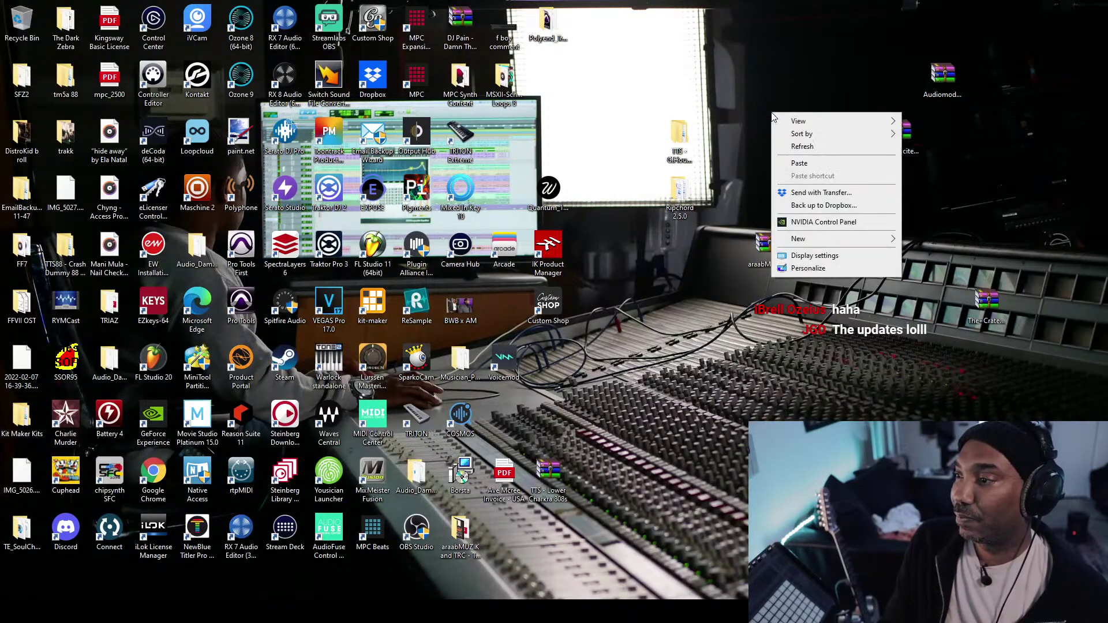
click(798, 158)
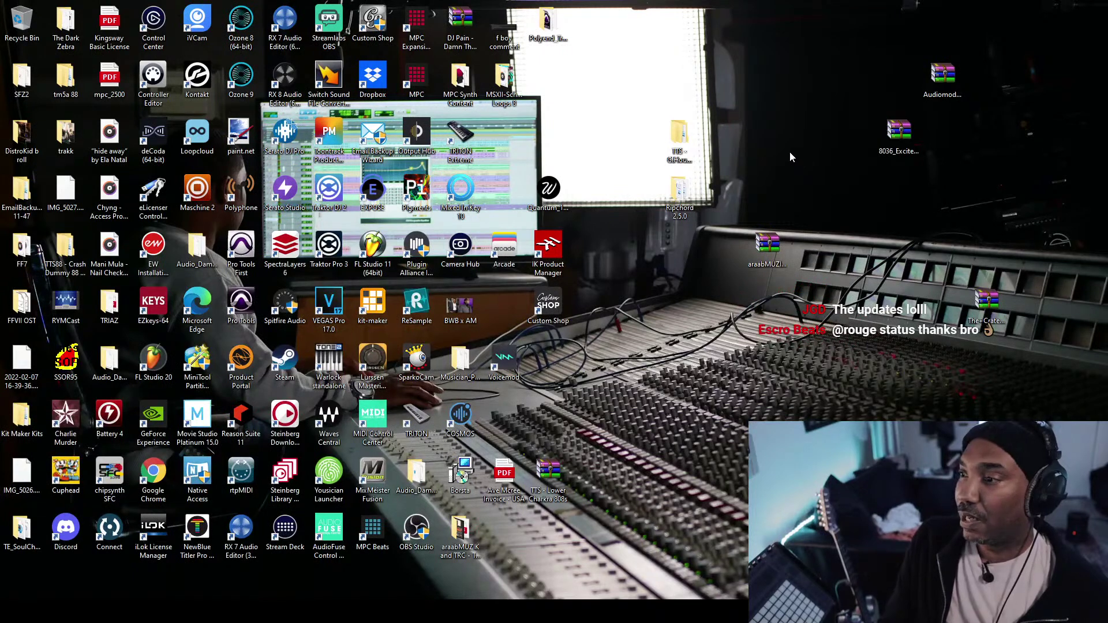
- Extract the MPC Beats archive onto the desktop and move the extracted installer beside the other icons to an empty spot
right_click(766, 79)
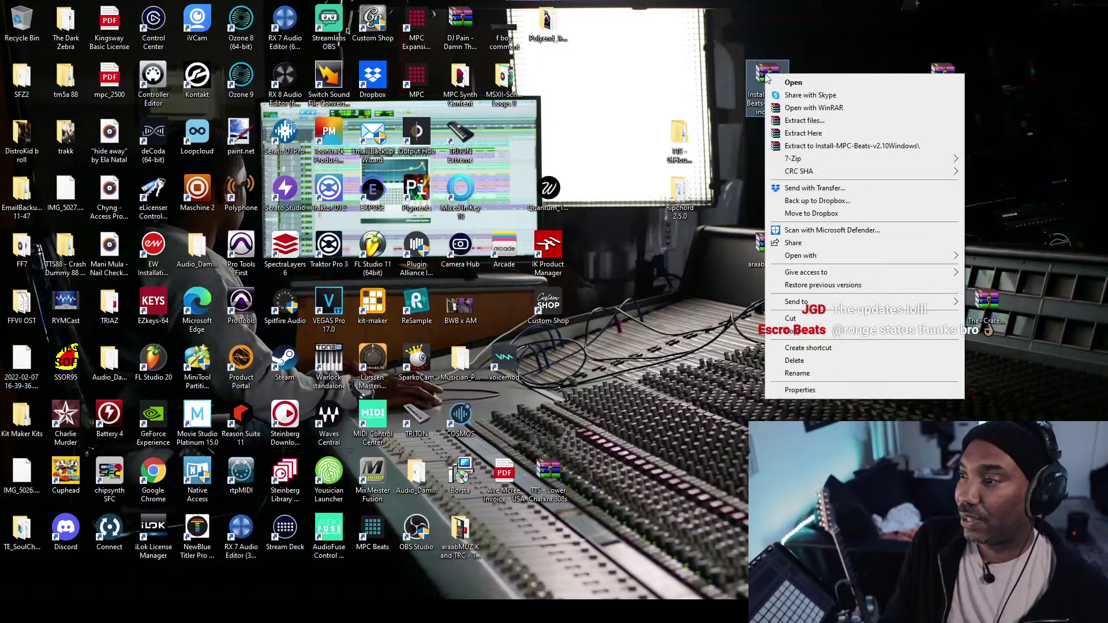
click(799, 133)
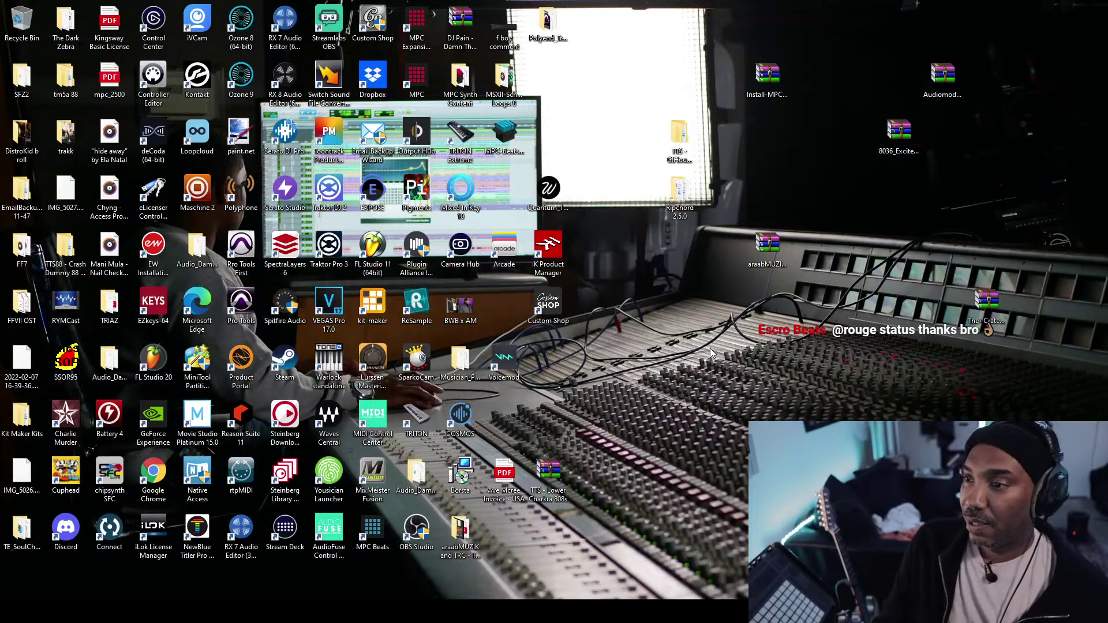
drag(499, 127, 590, 123)
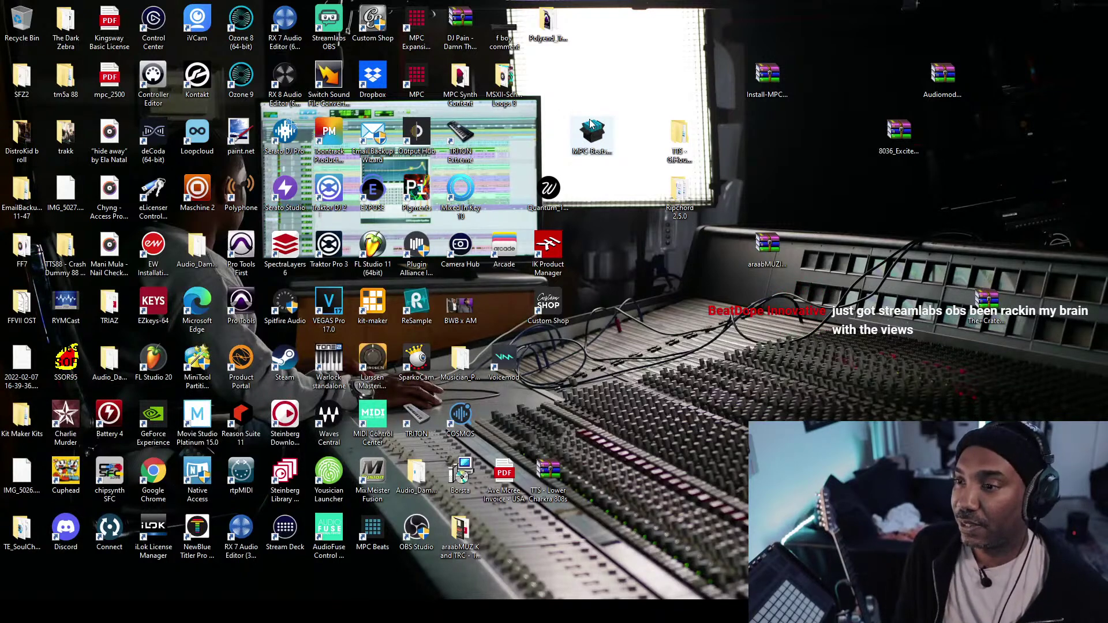
- Start installing MPC Beats 2.10.0, accepting the license, keeping the desktop shortcut, and letting Setup automatically close the running MPC-Beats application
click(590, 123)
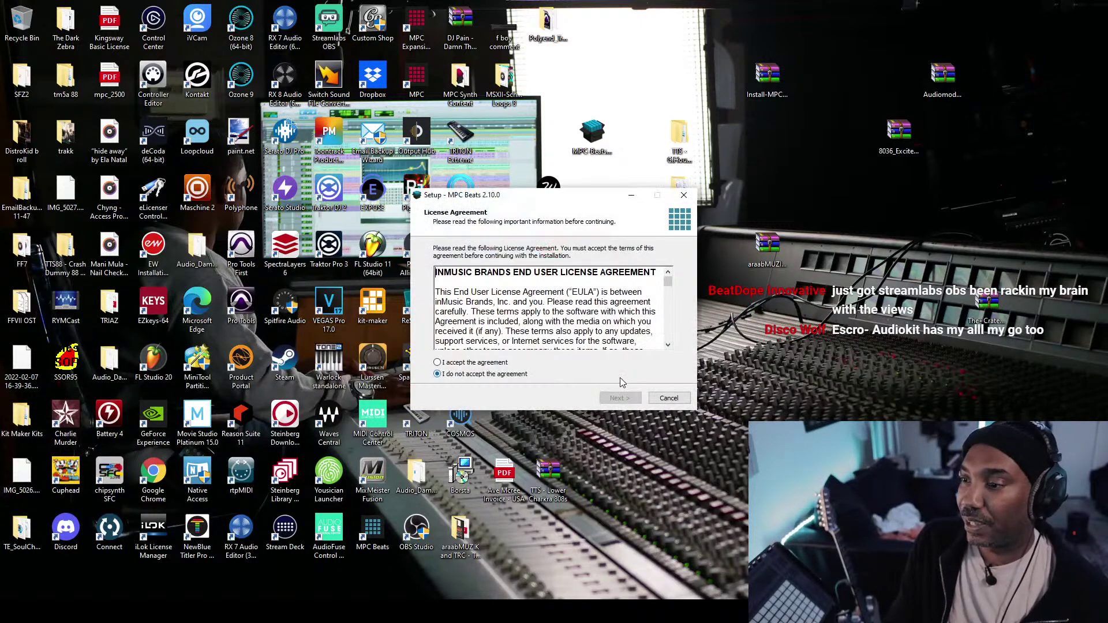
click(437, 363)
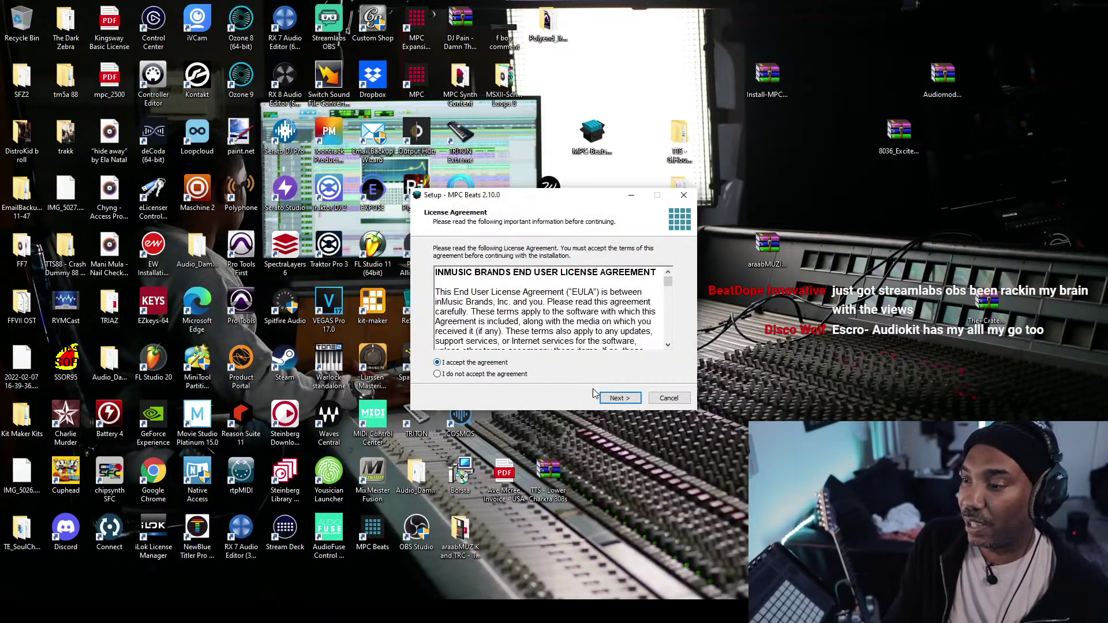
click(616, 398)
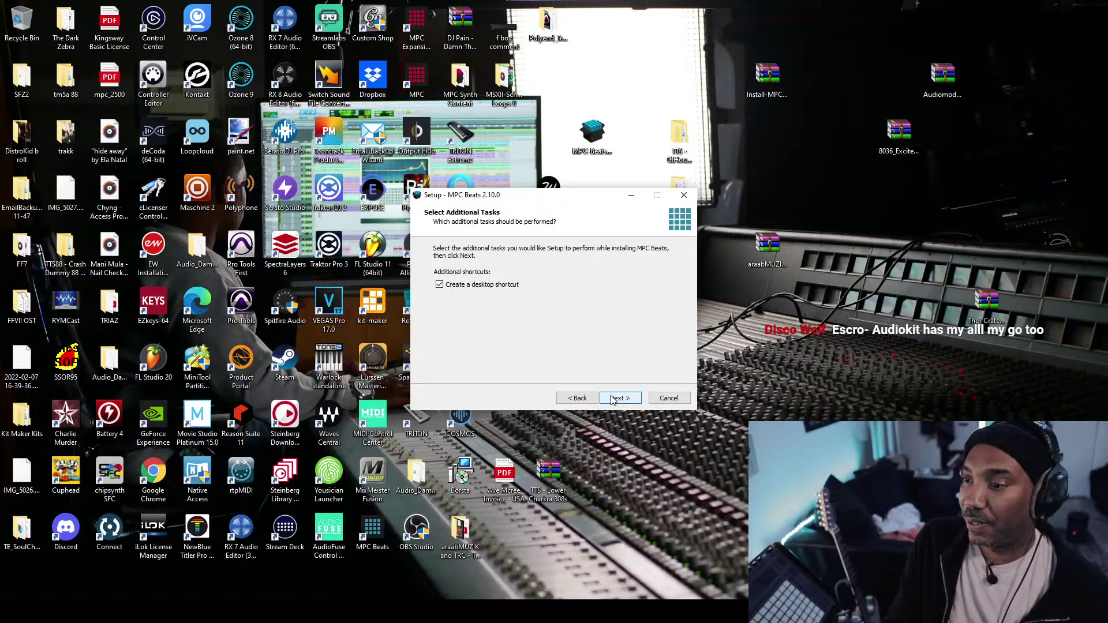
click(613, 399)
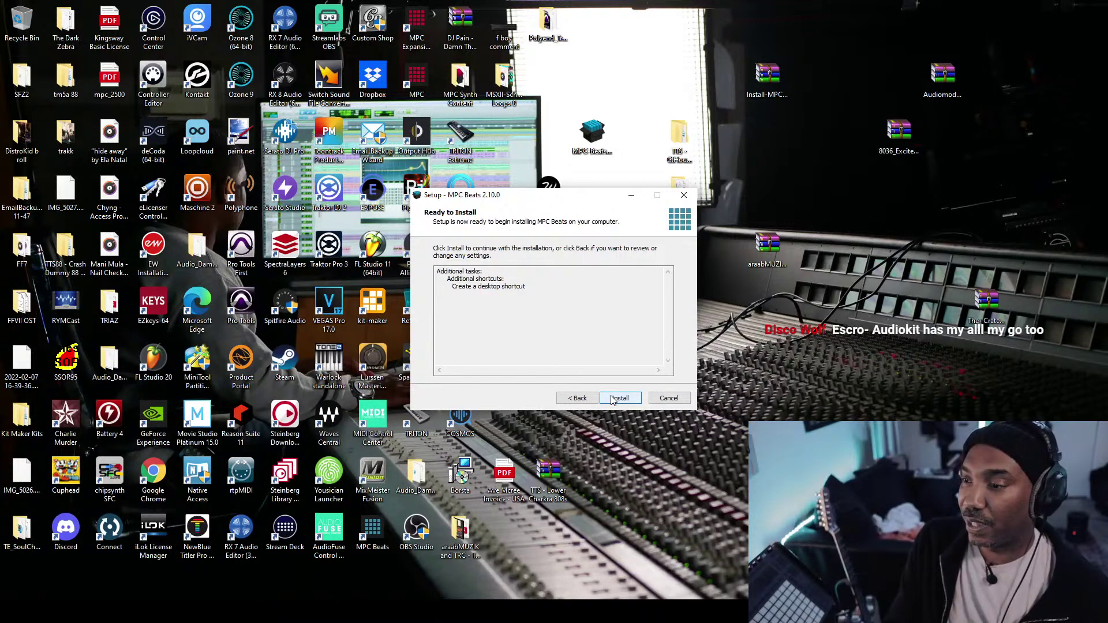
click(613, 400)
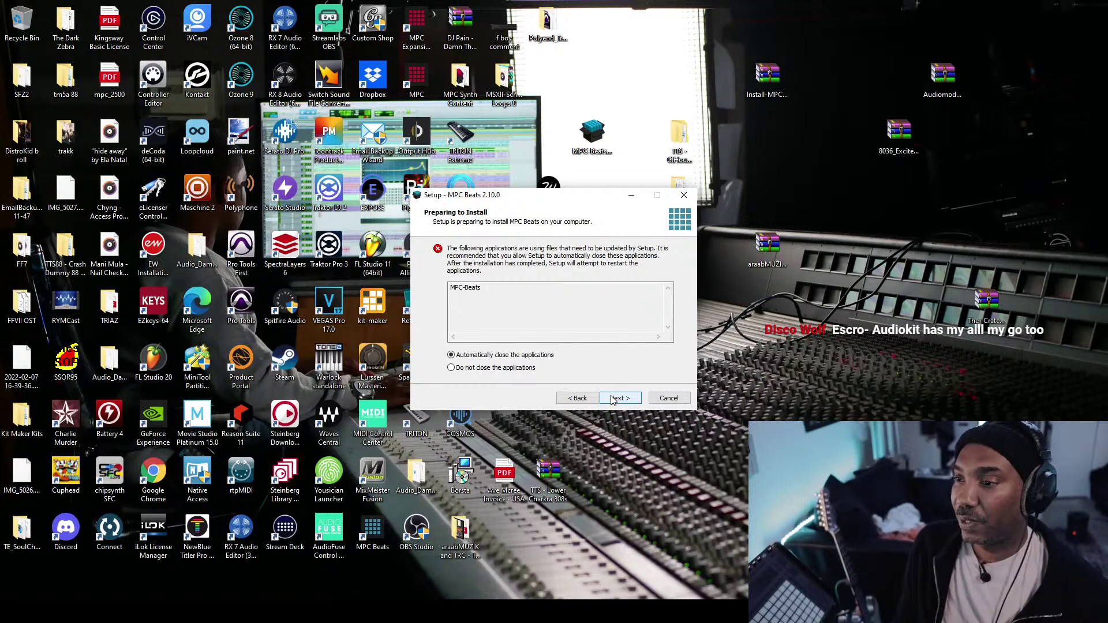
click(614, 399)
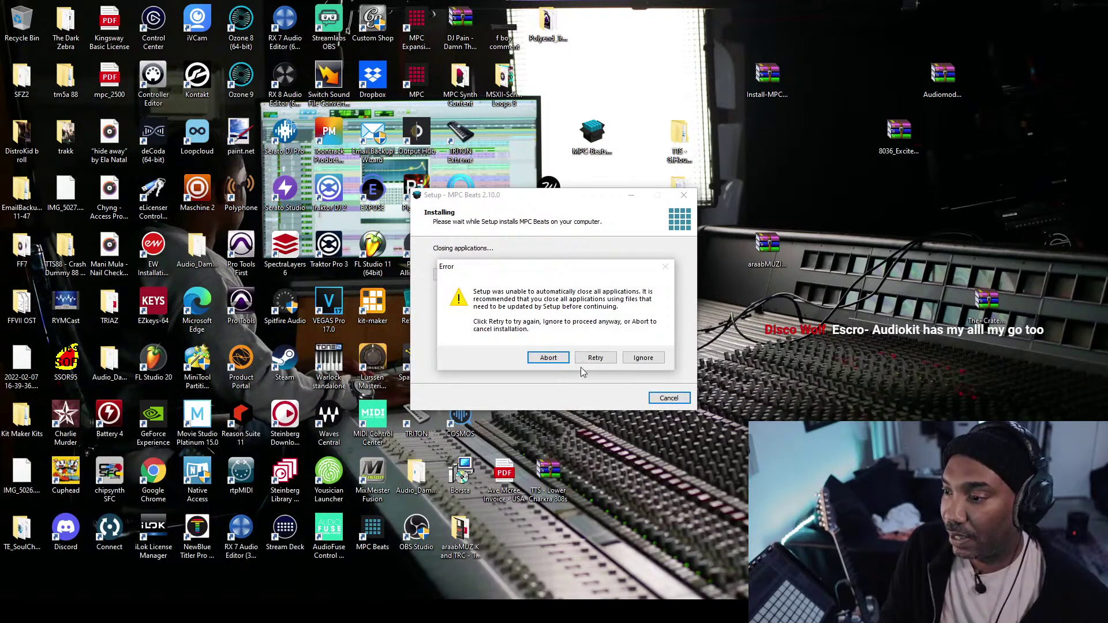
- Retry closing the running applications, dismiss the Hybrid Content notice, and finish the setup with Launch MPC Beats enabled
click(583, 356)
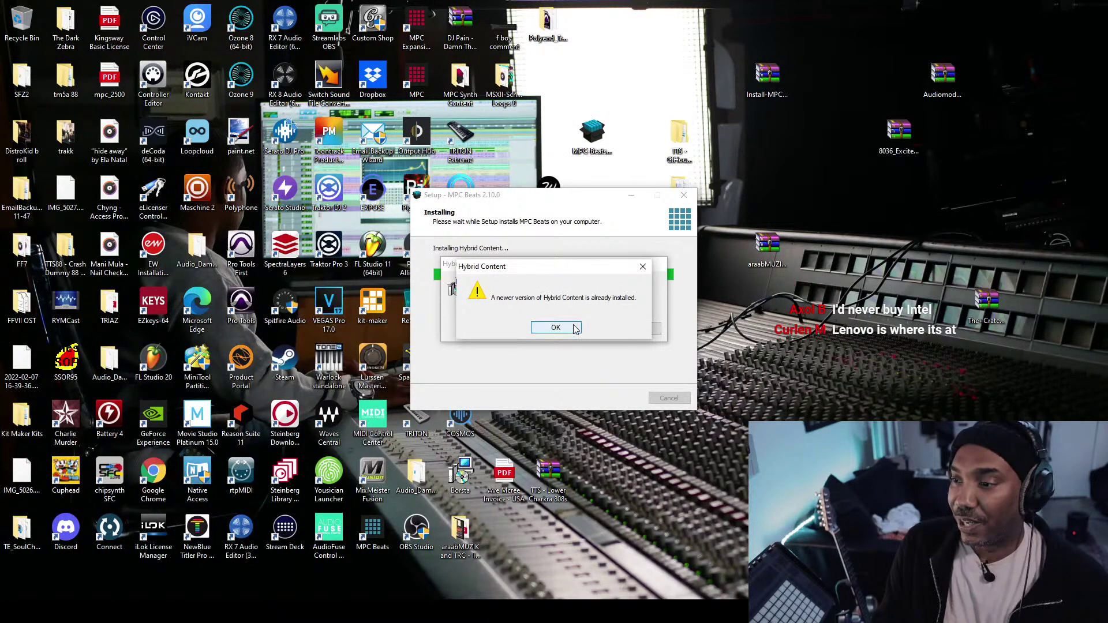
click(574, 327)
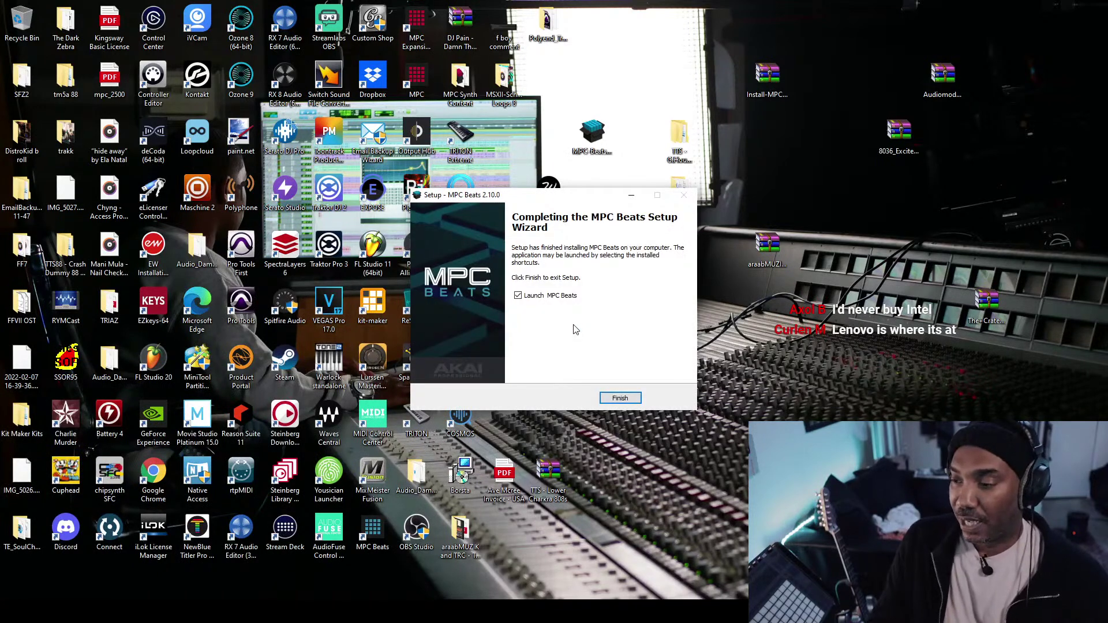
click(628, 399)
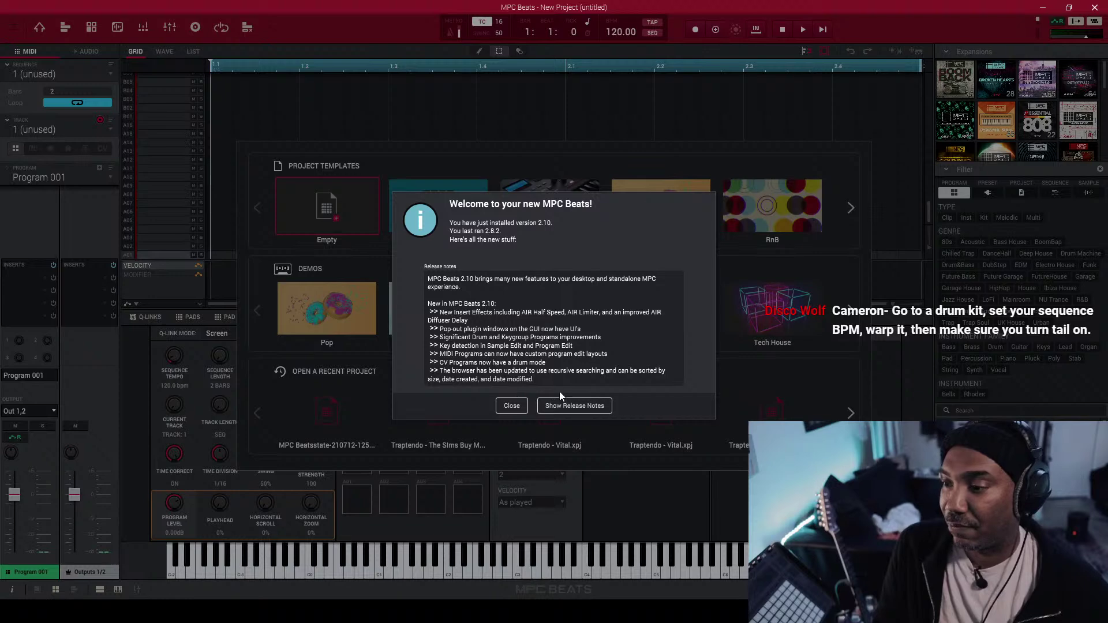
- Dismiss the MPC Beats welcome message, start an Empty project, and open the file browser's location list
click(514, 407)
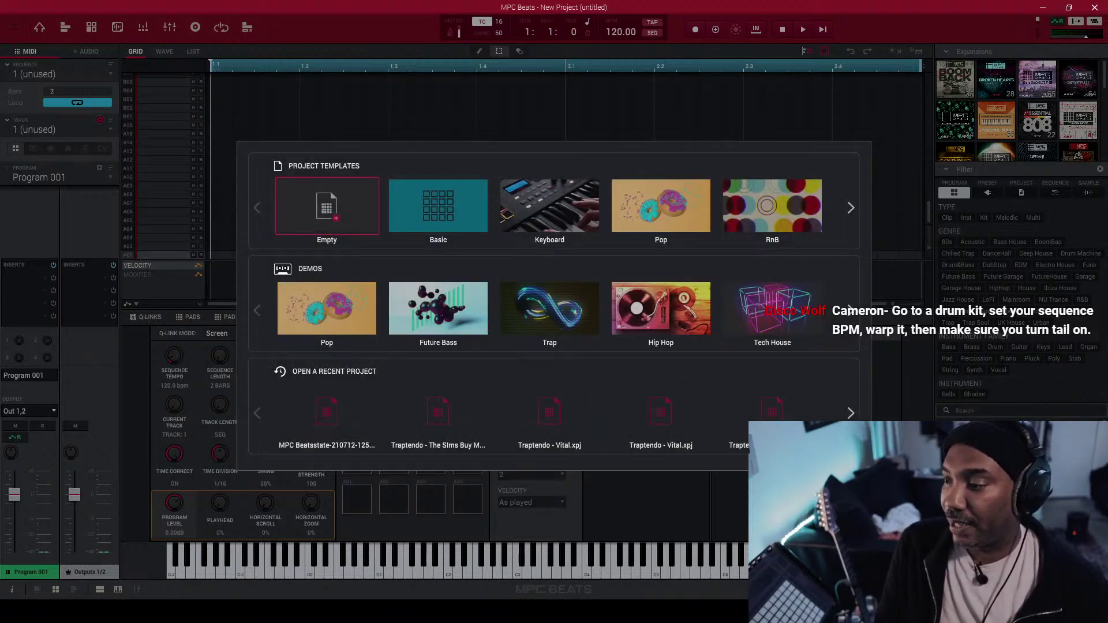
key(Return)
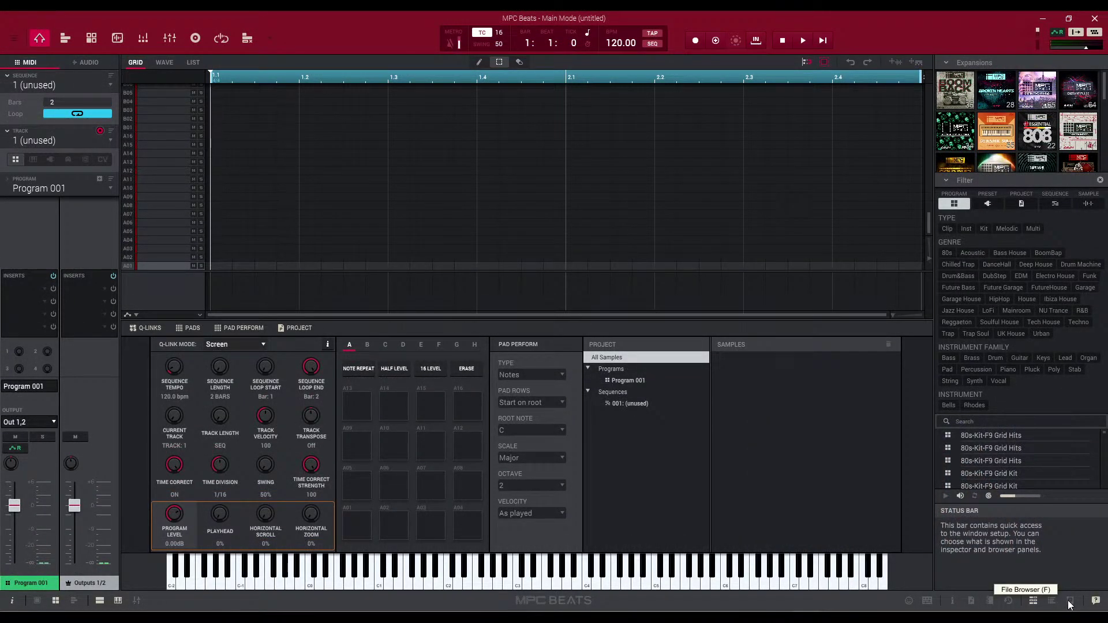
click(1070, 602)
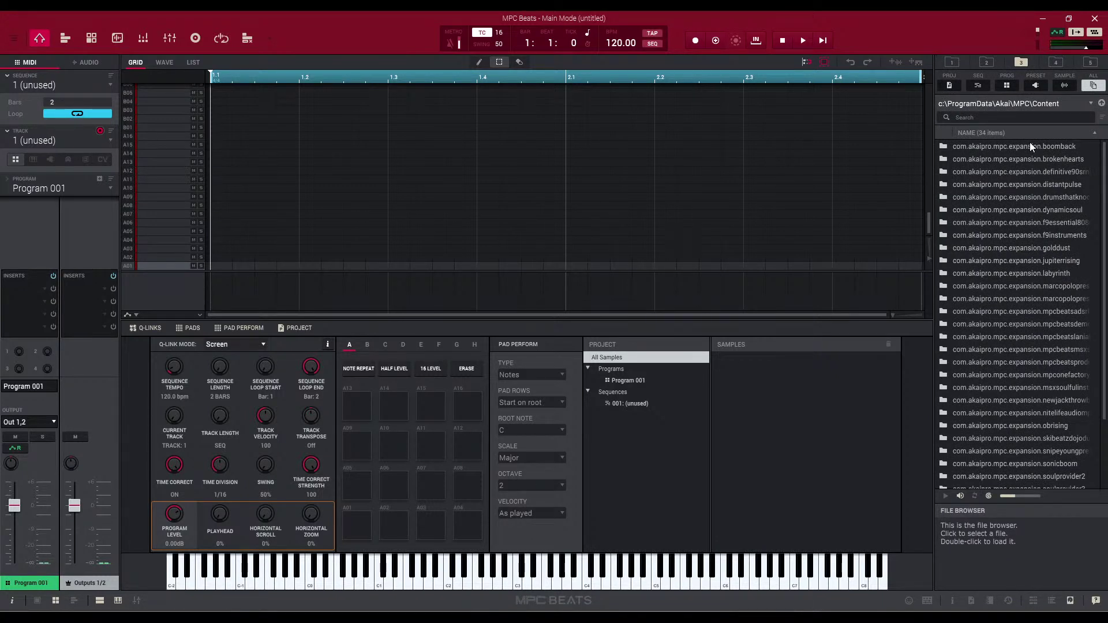
click(1091, 105)
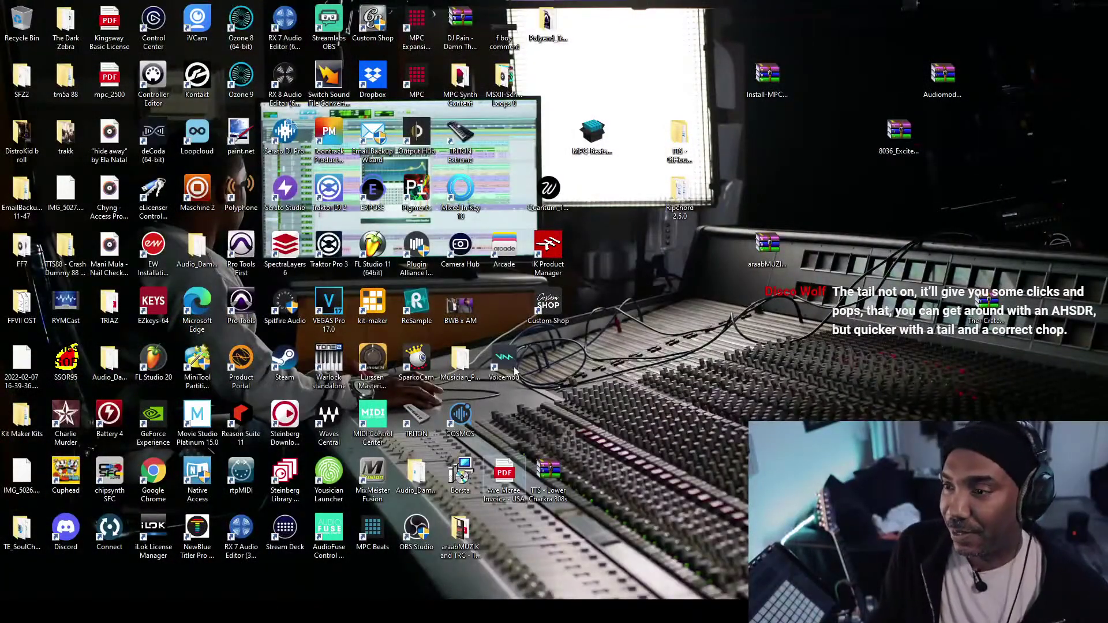
- Launch MPC, force-close it when it hangs and skip the problem report, then relaunch it and slightly lower the master output level
double_click(415, 71)
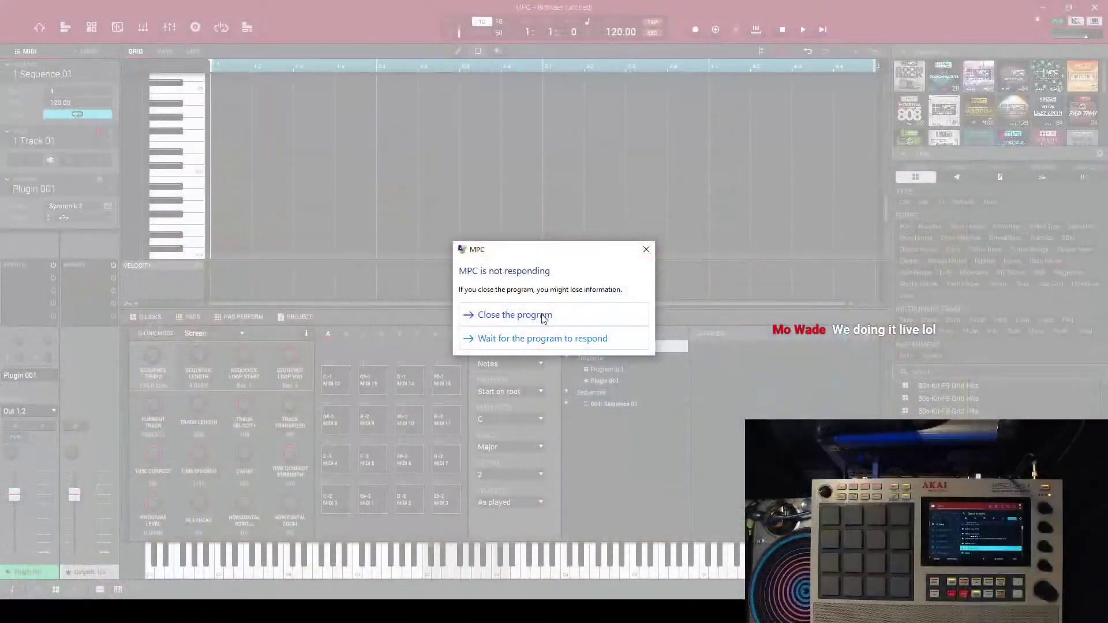
click(543, 316)
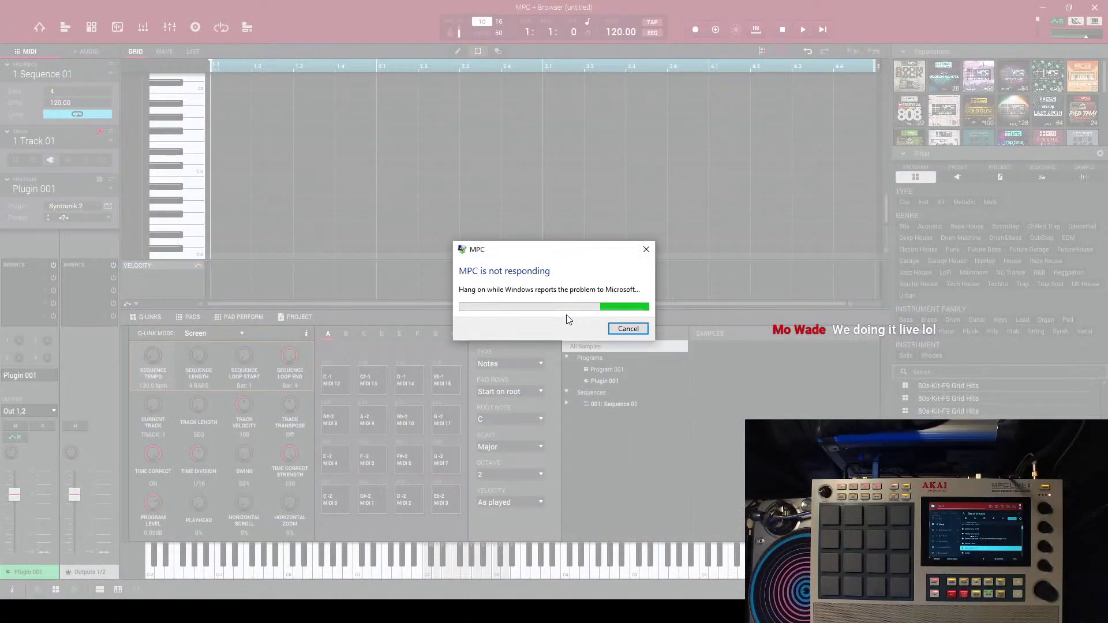
click(626, 328)
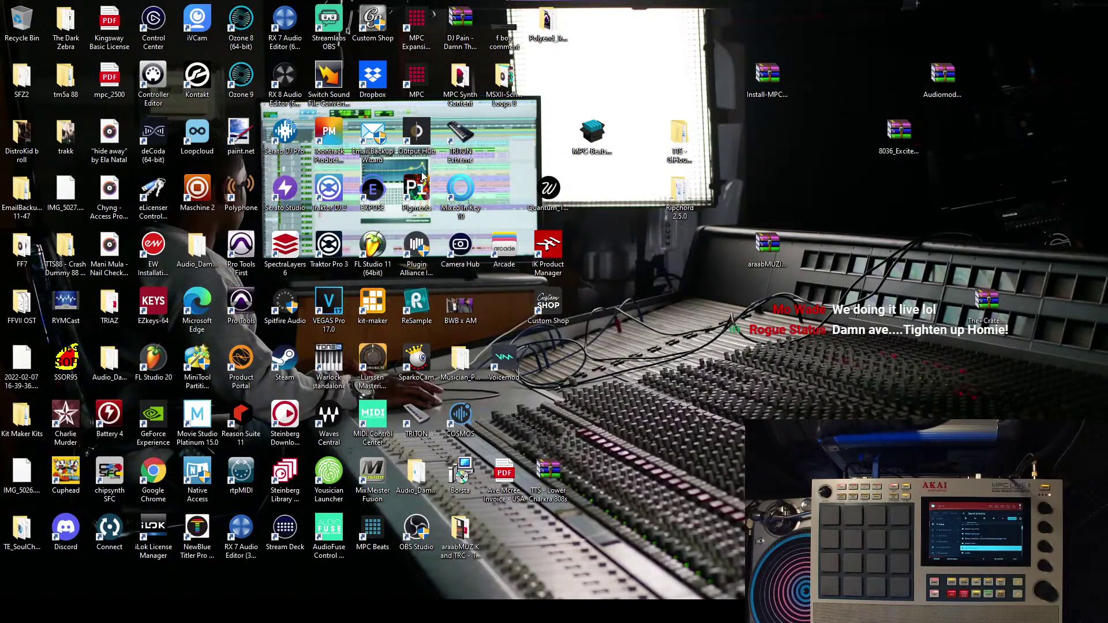
double_click(405, 78)
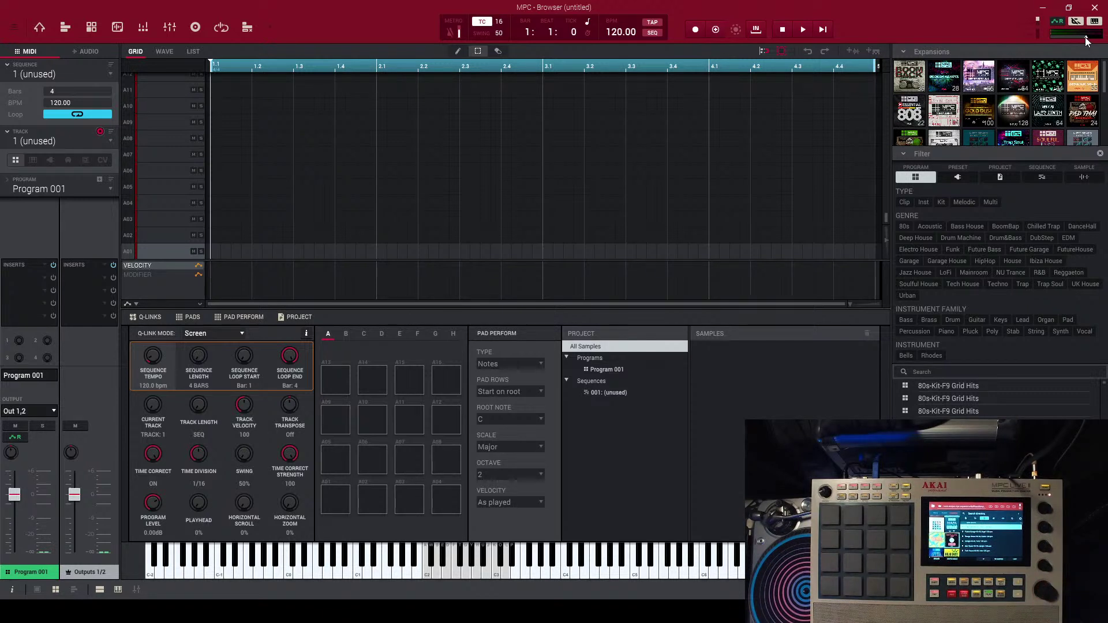
drag(1085, 36, 1079, 36)
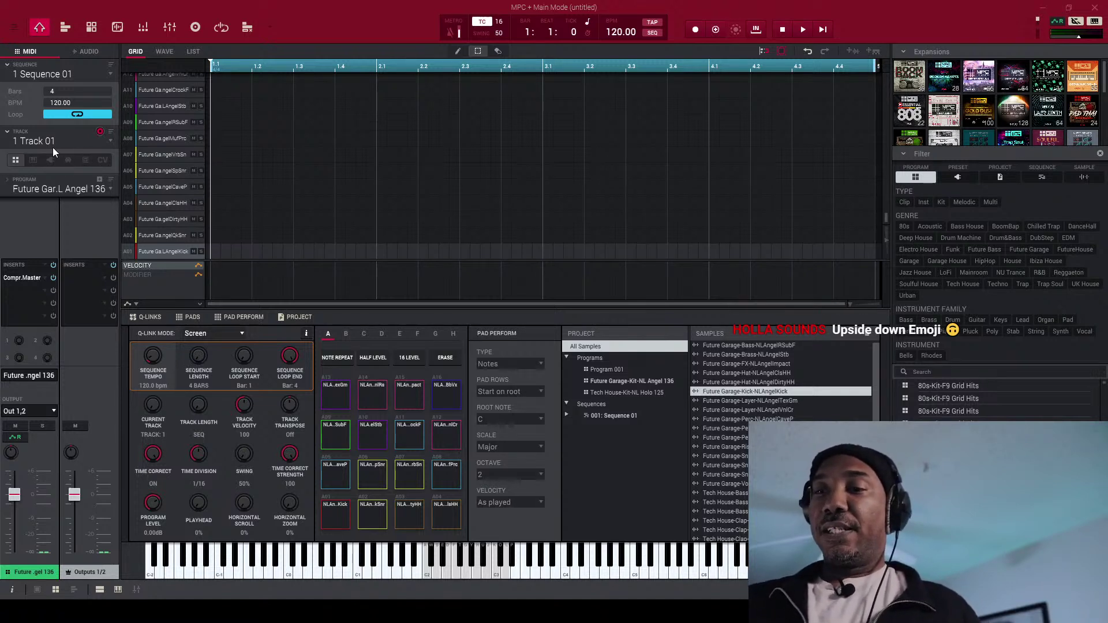
- Look through the sequence and track lists, keeping Sequence 01 and Track 01 selected
click(36, 77)
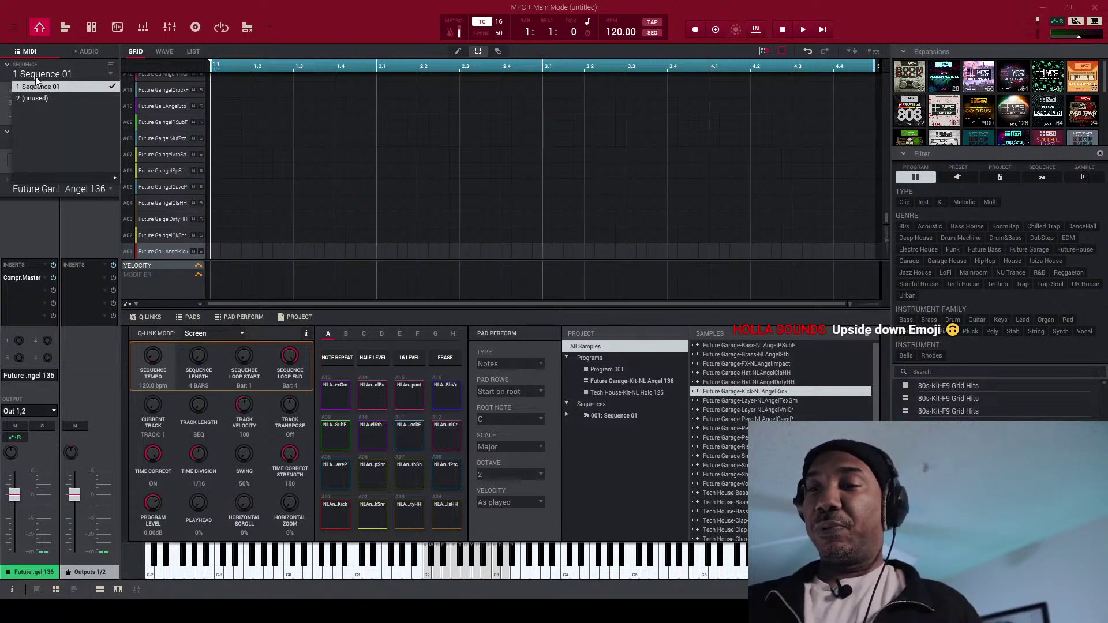
click(38, 86)
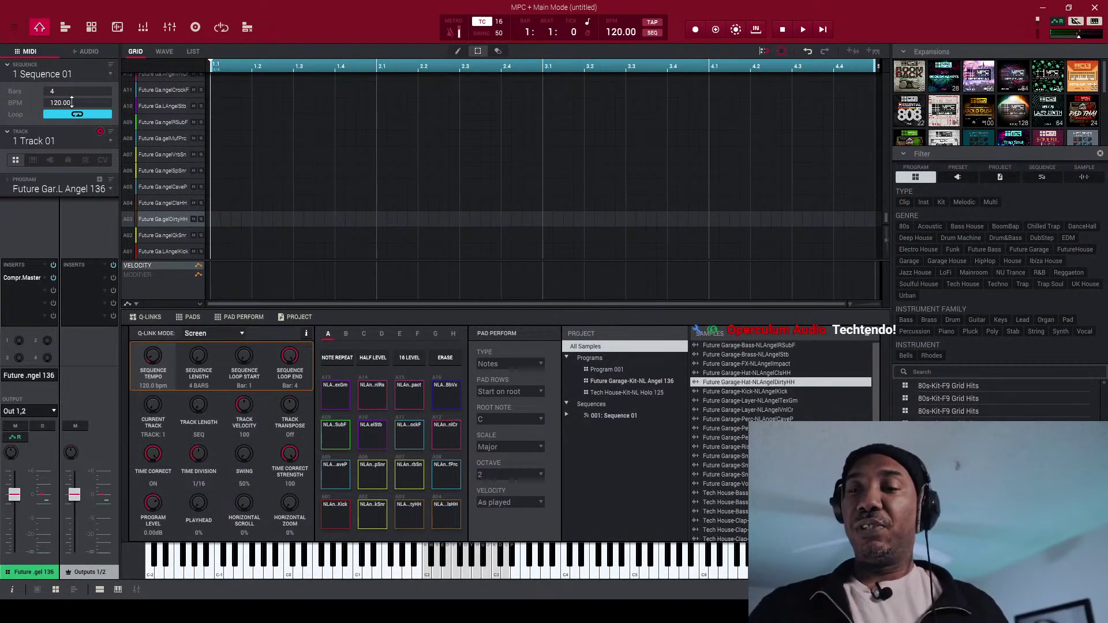
click(50, 144)
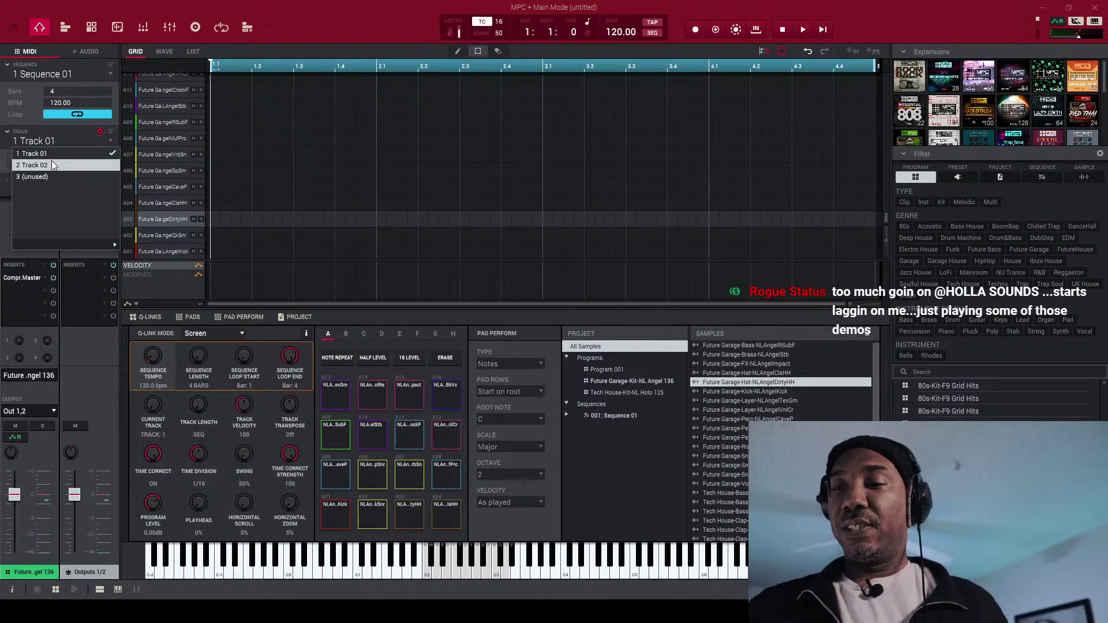
click(9, 165)
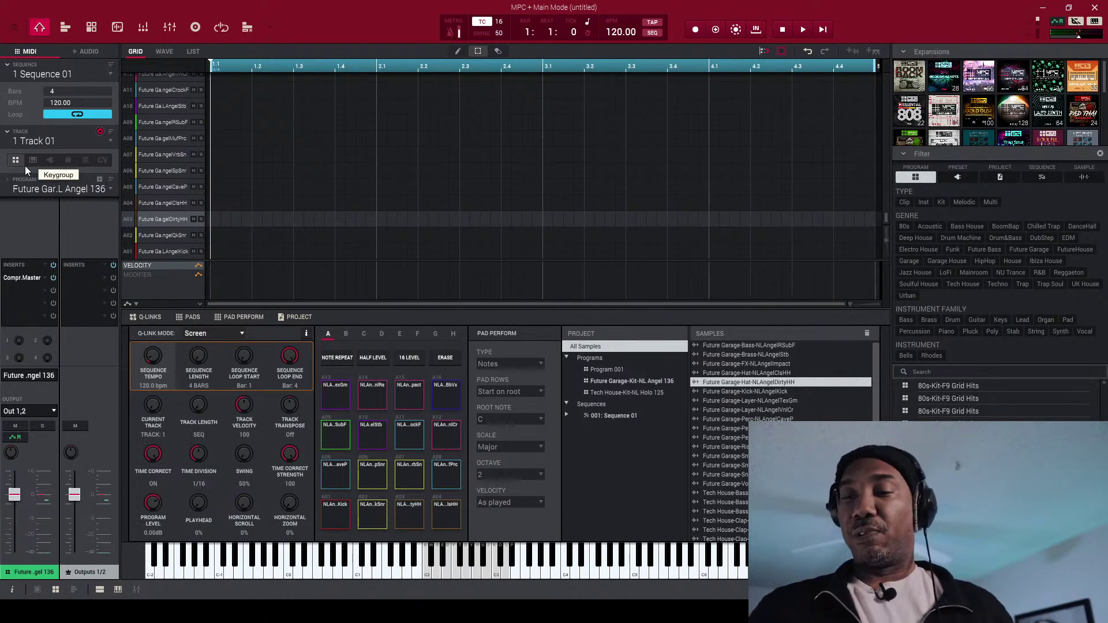
- Switch Track 01 through the Keygroup, Plugin, MIDI, Clip and CV program types, and return it to Drum
click(30, 165)
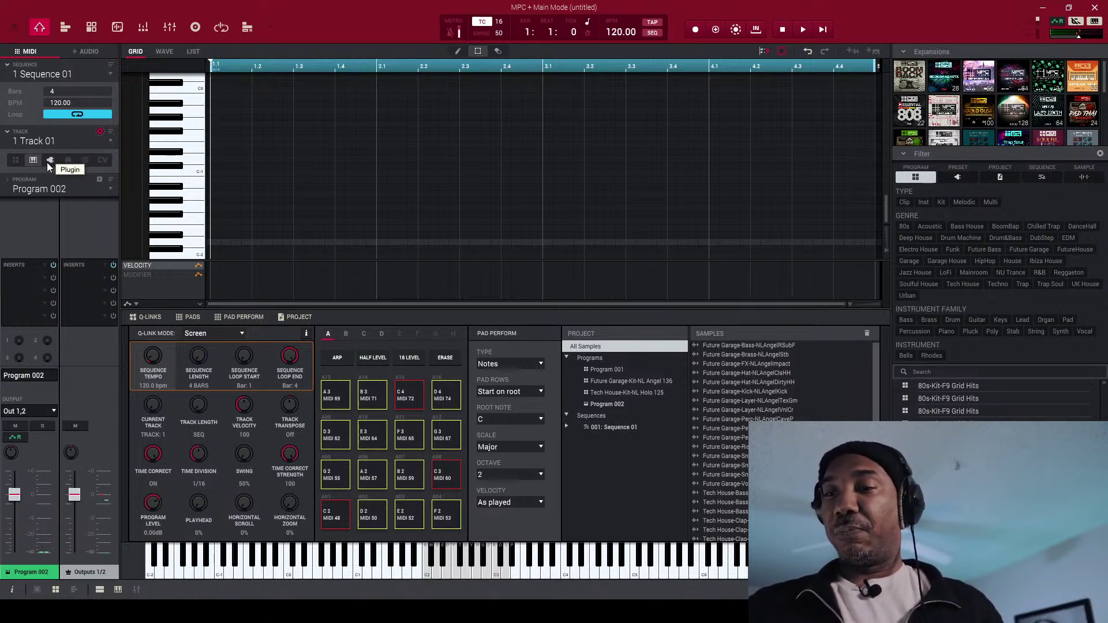
click(48, 163)
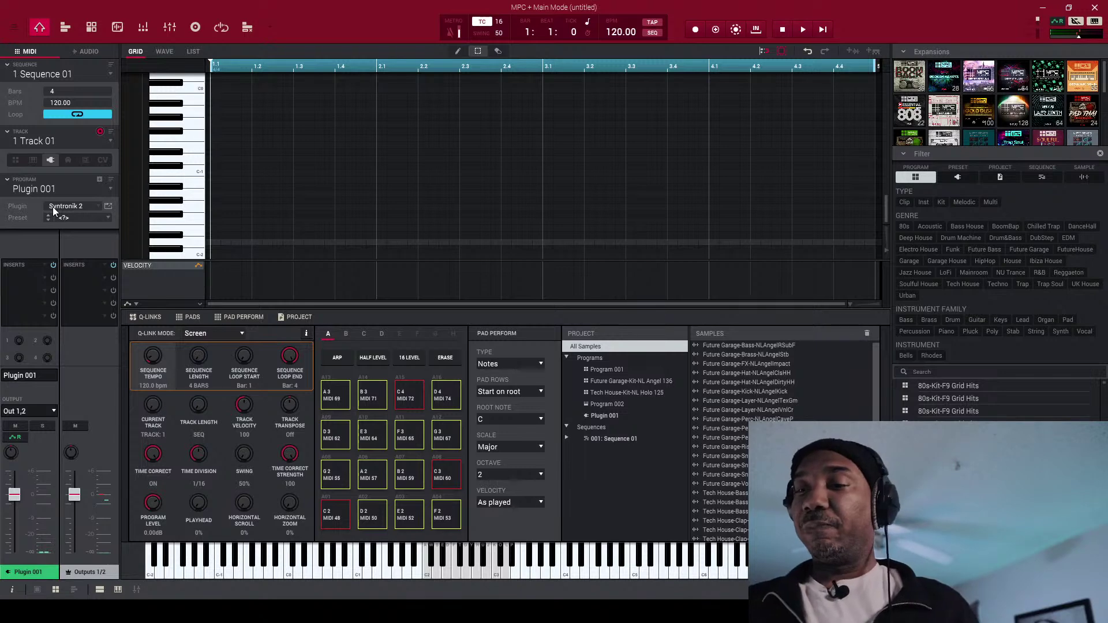
click(70, 161)
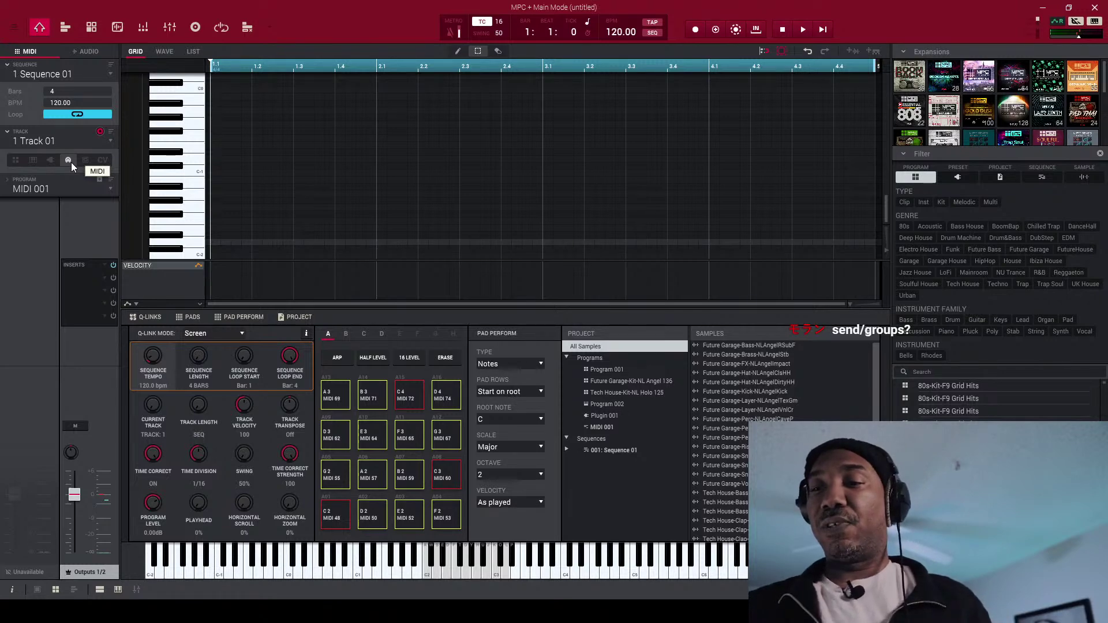
click(85, 161)
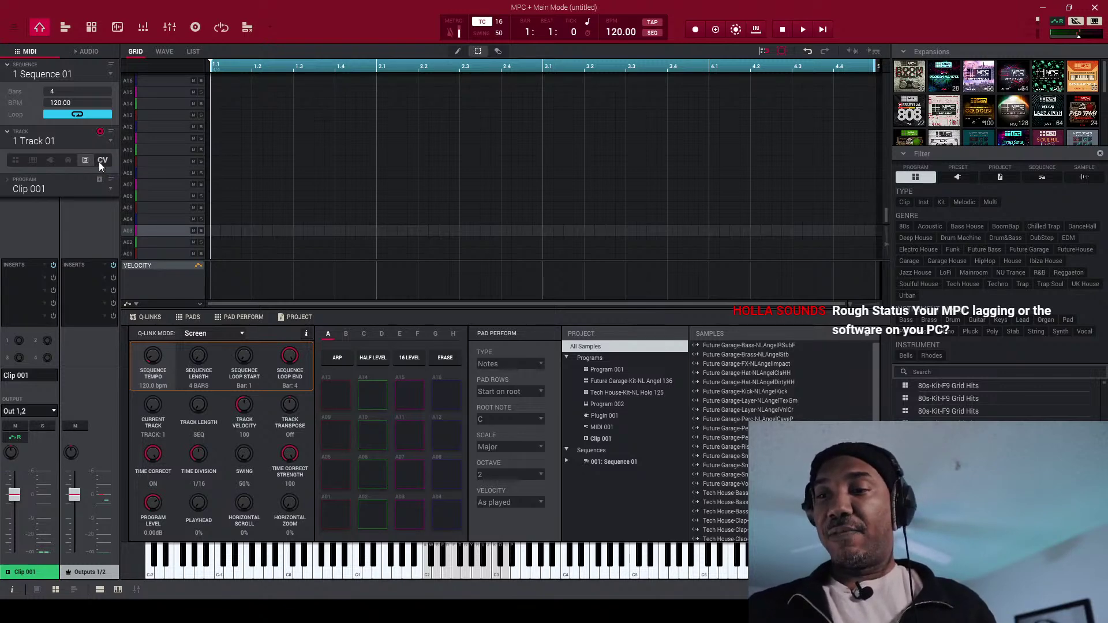
click(98, 162)
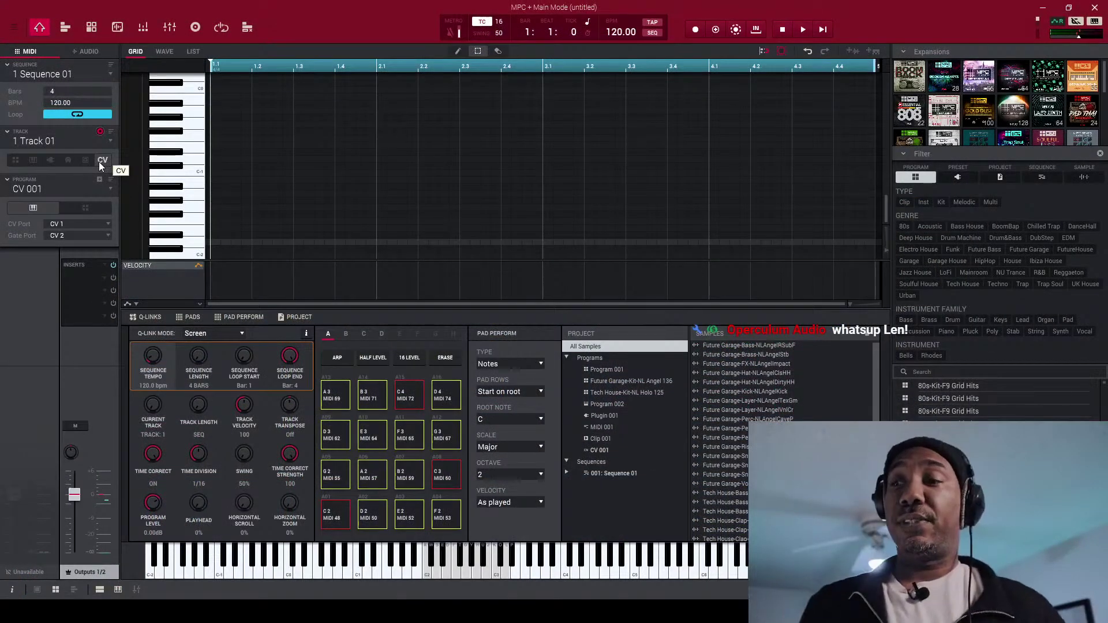
click(19, 161)
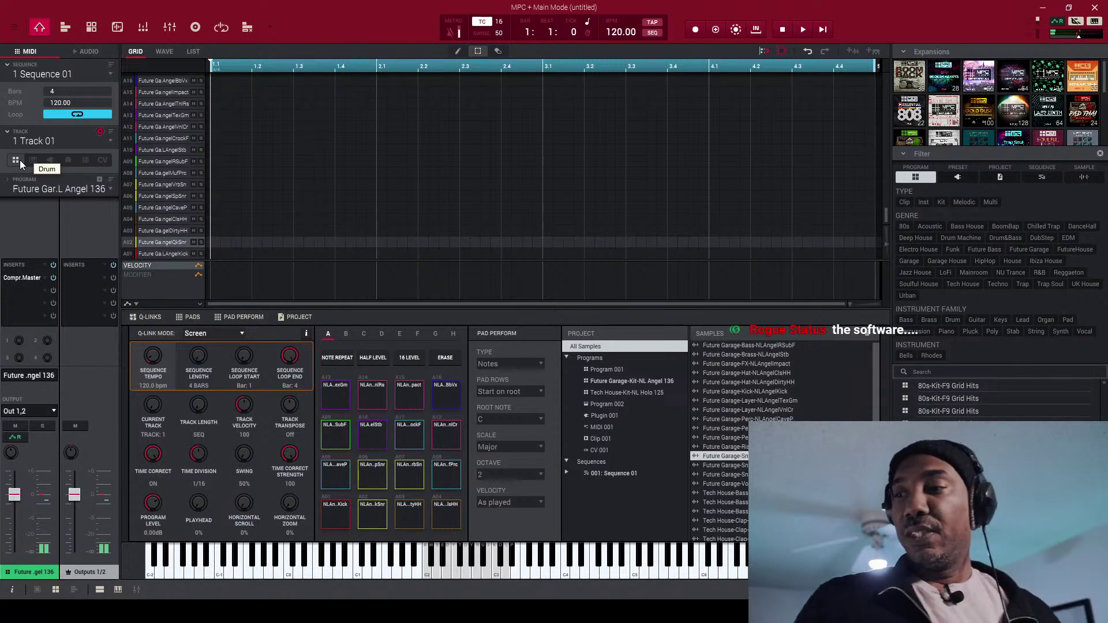
- Capture the played drum pad hits with Retrospective Record, and undo the recording after playing it back
click(739, 34)
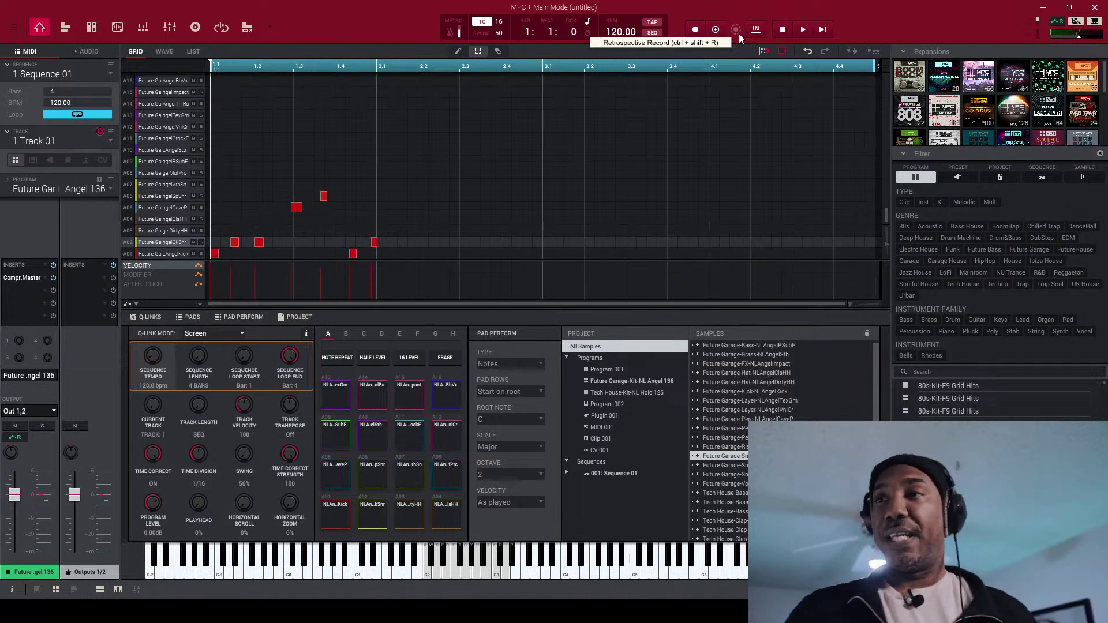
key(space)
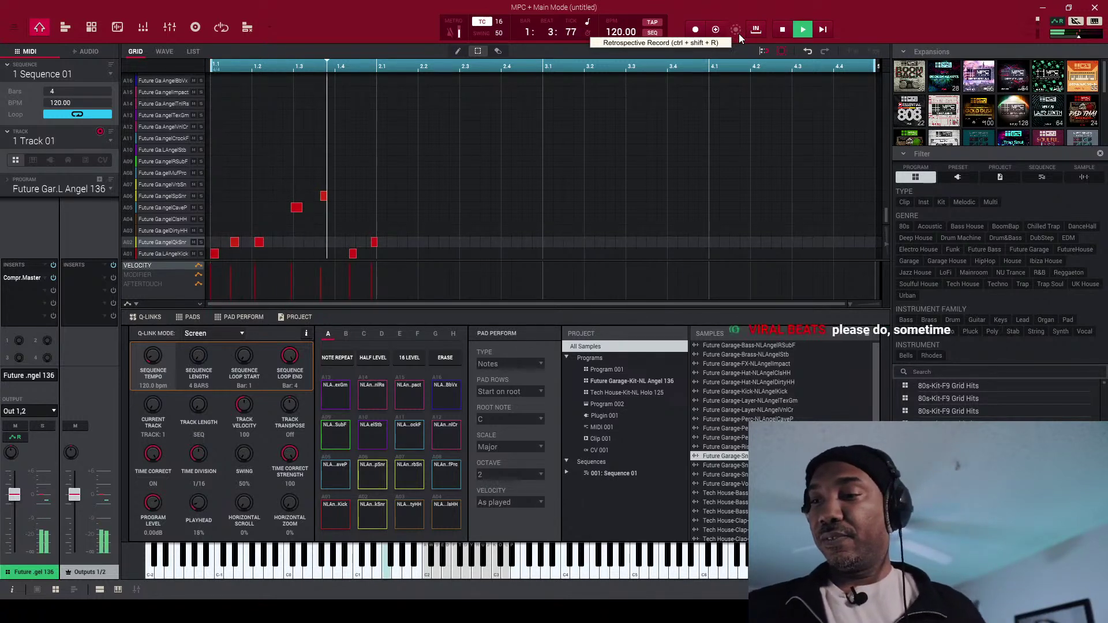
key(space)
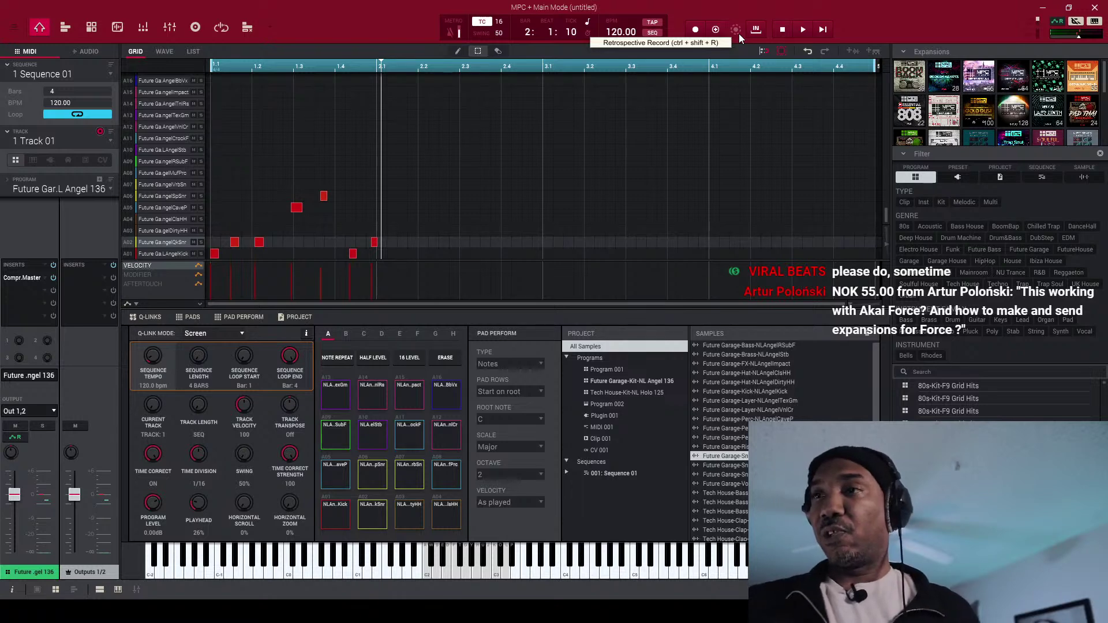
key(ctrl+z)
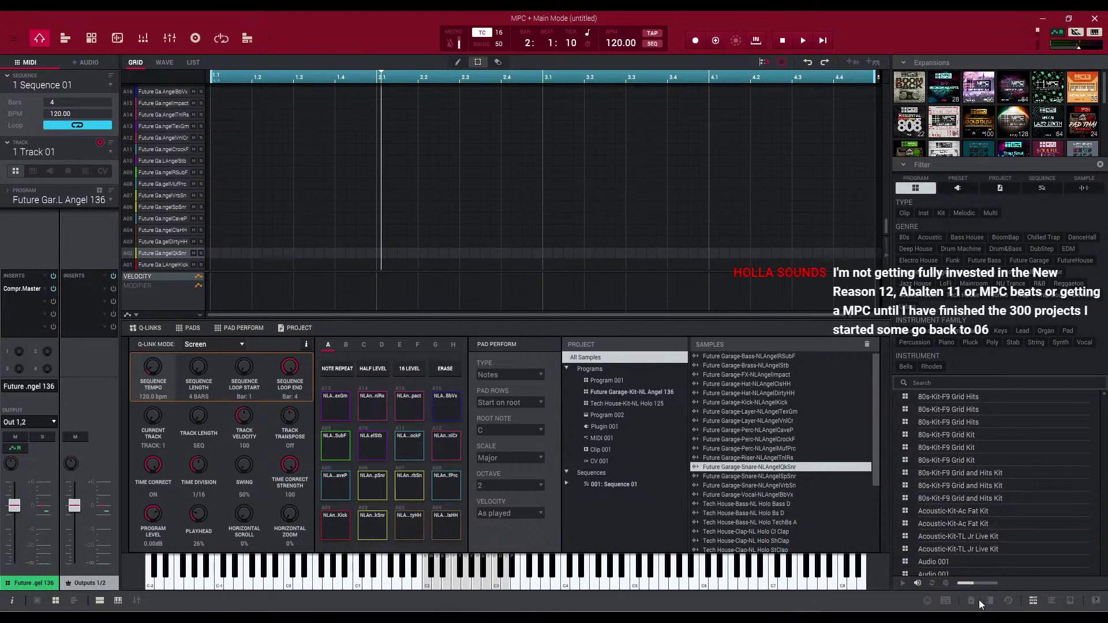
- Examine the MIDI control mappings, browsing the Akai and Arturia factory controller presets and the project mappings while keeping Akai MPD232
click(947, 603)
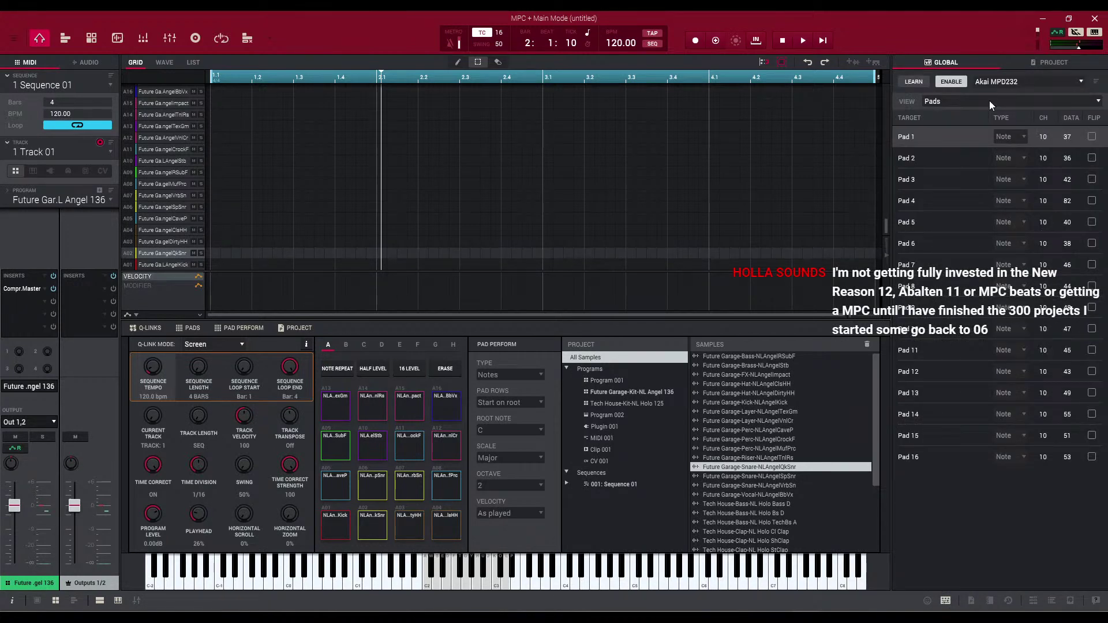
click(1023, 82)
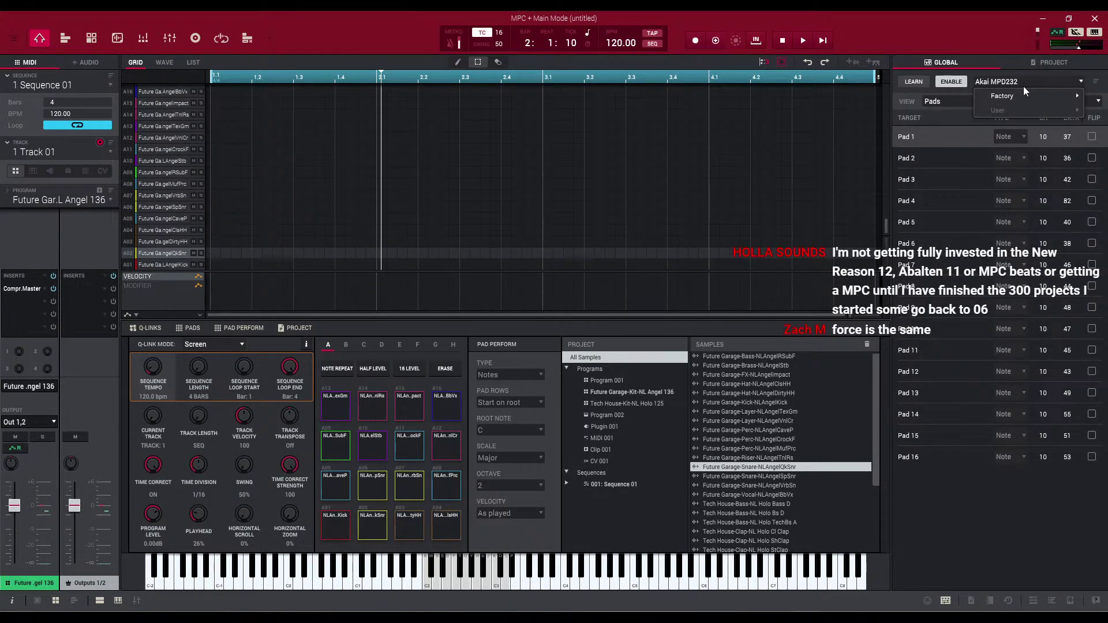
mouse_move(1024, 99)
mouse_move(936, 109)
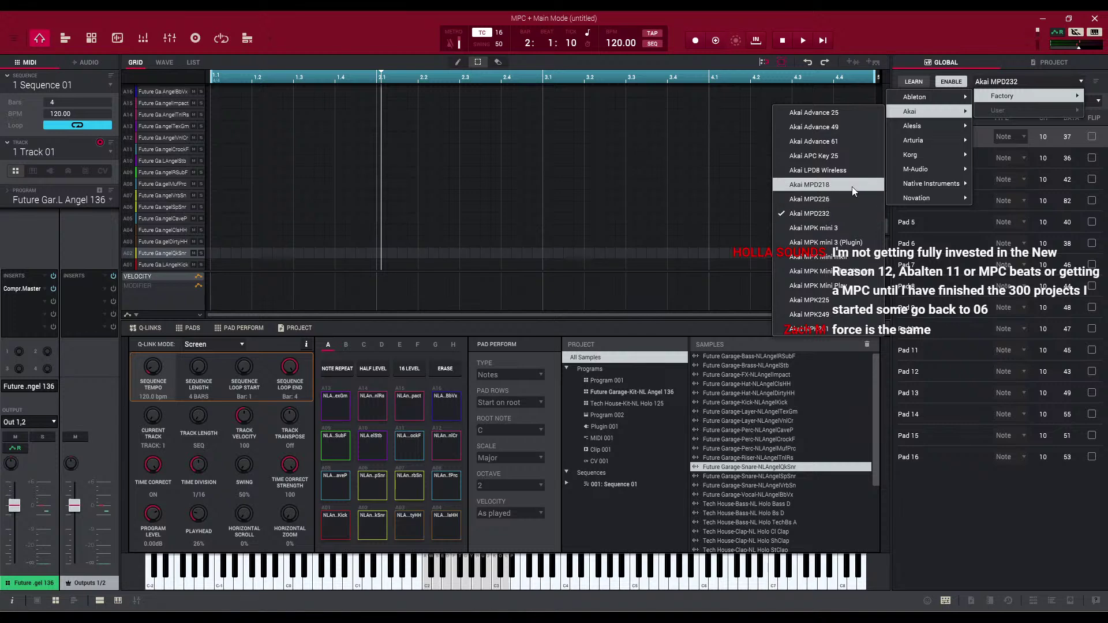
mouse_move(940, 140)
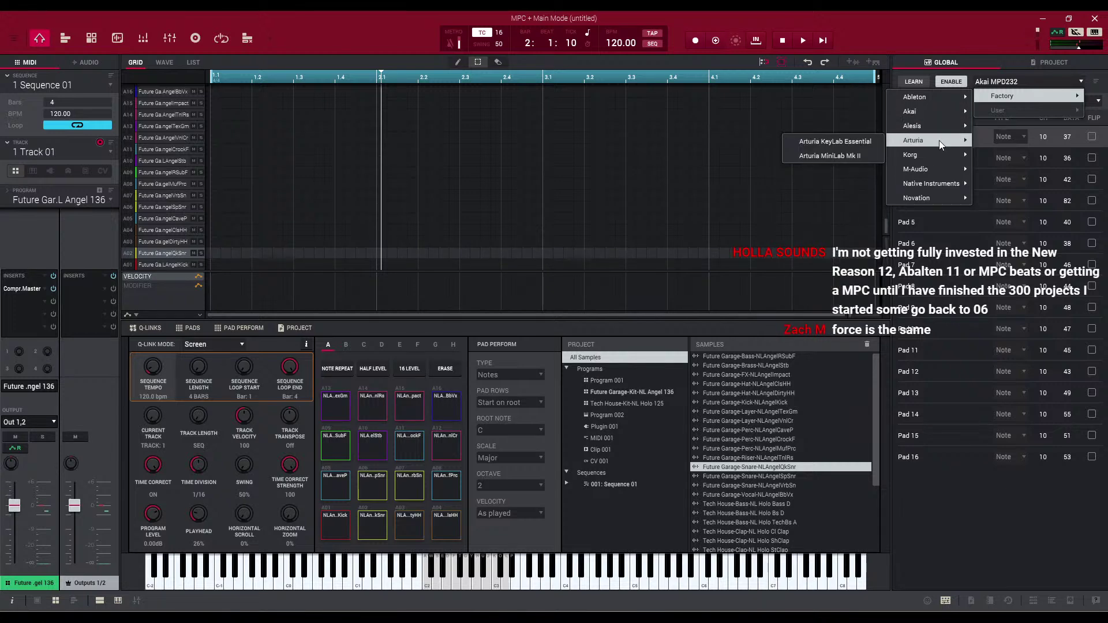
click(1023, 86)
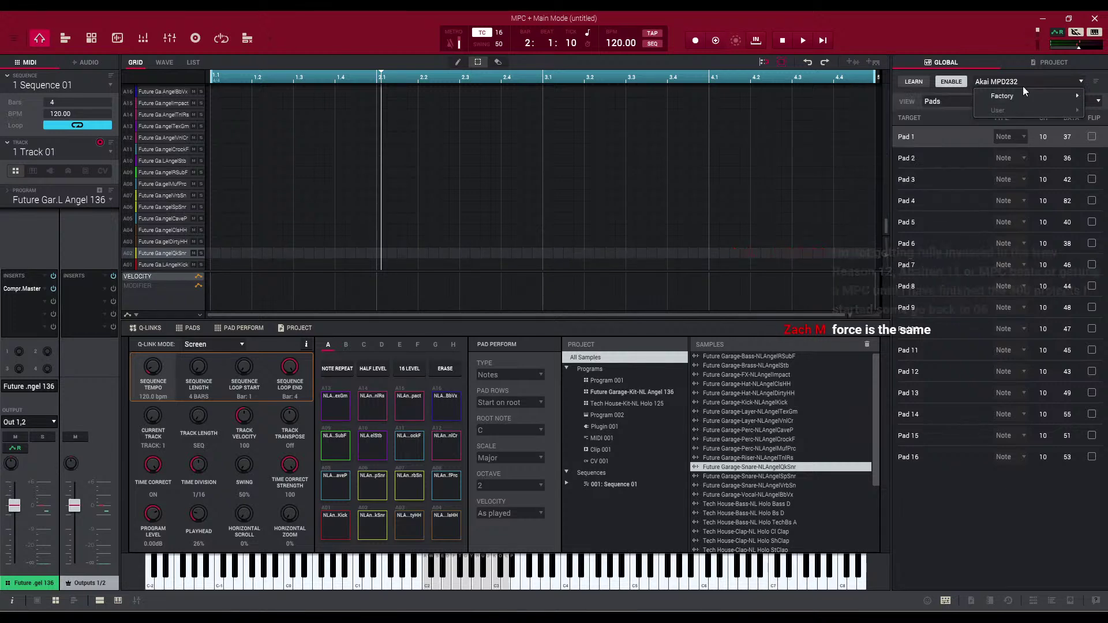
click(1011, 57)
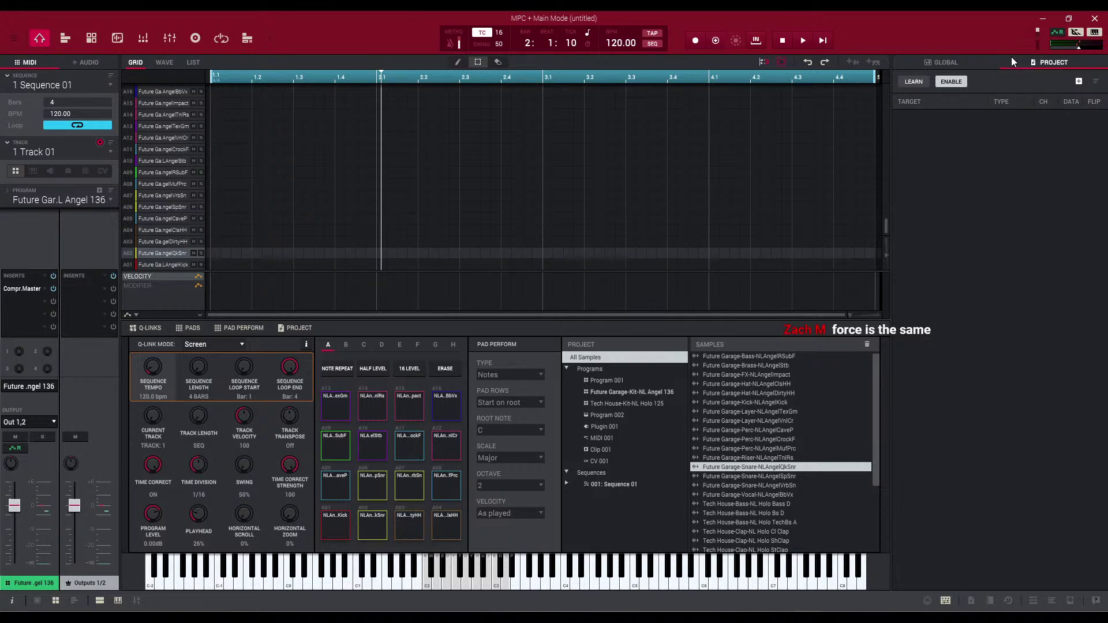
- Examine the global MIDI pad assignments for the Akai MPD232 and return to the expansions browser
click(971, 62)
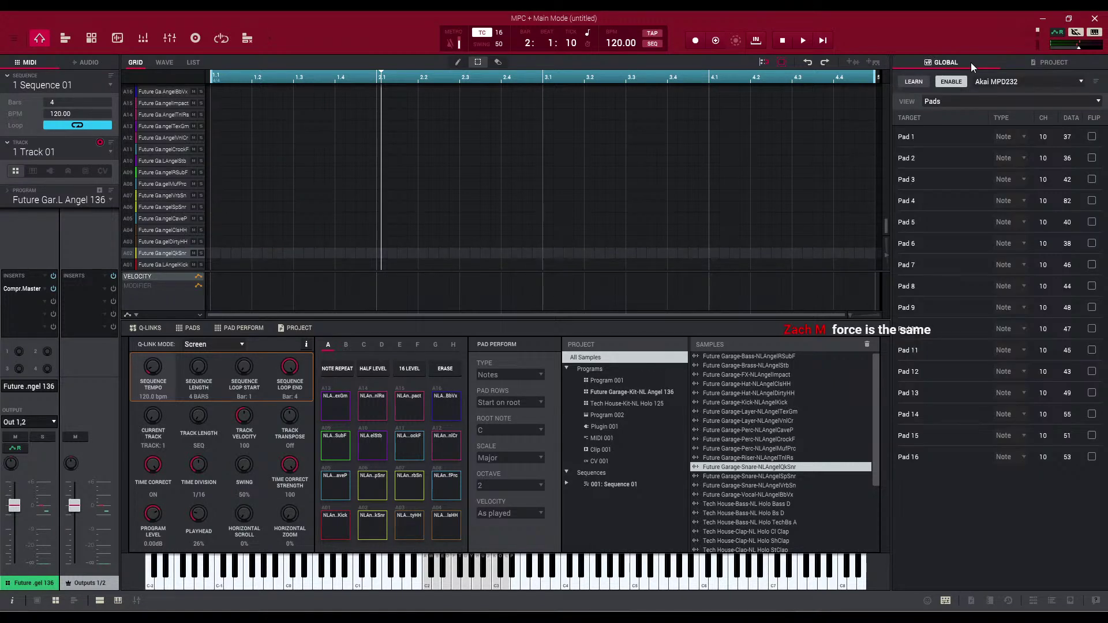
click(1032, 602)
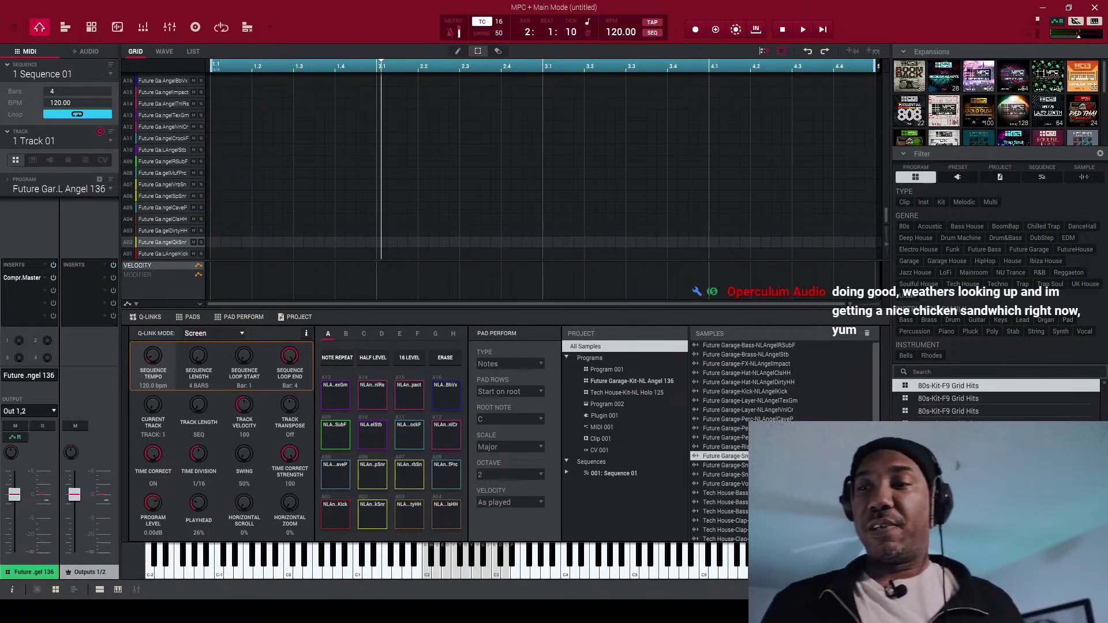
click(14, 27)
mouse_move(18, 84)
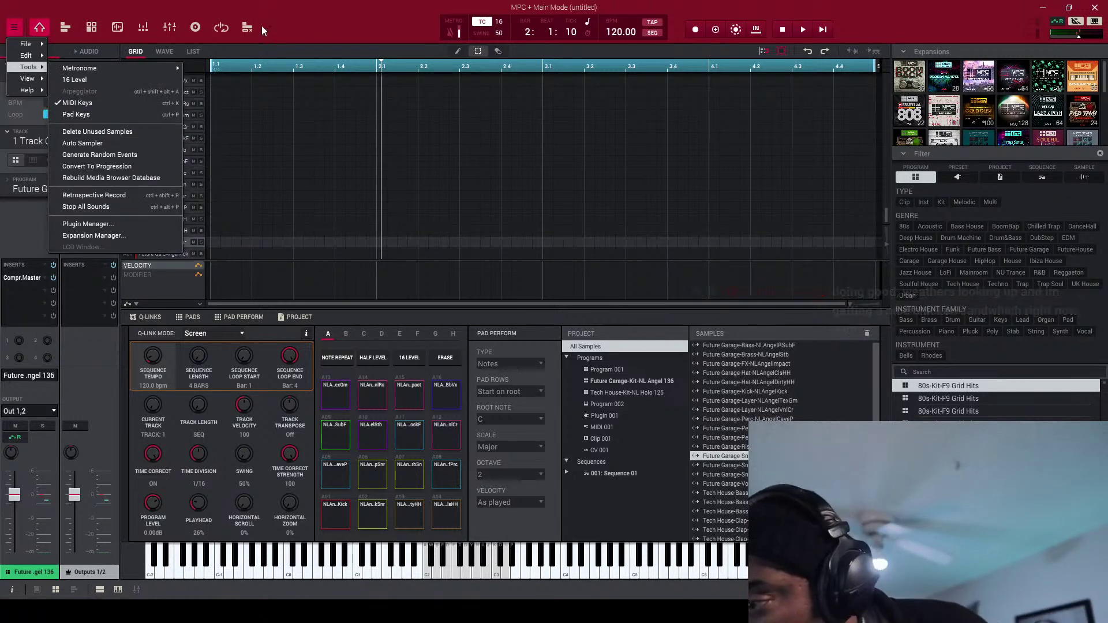
click(339, 26)
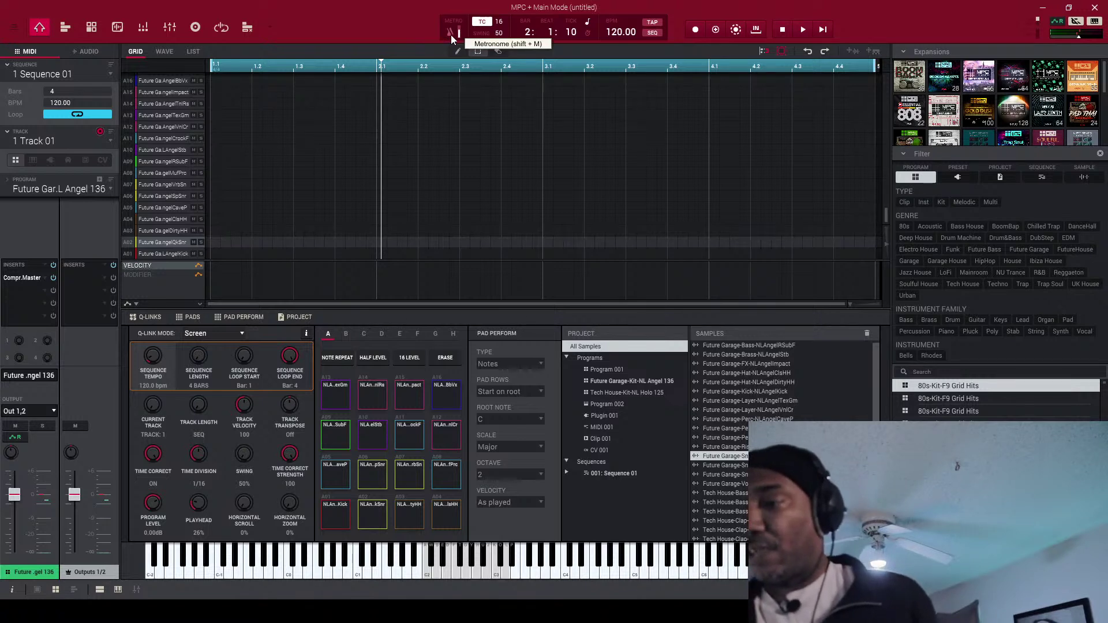
- Play the sequence, raise the metronome volume, switch the metronome off and stop playback
key(space)
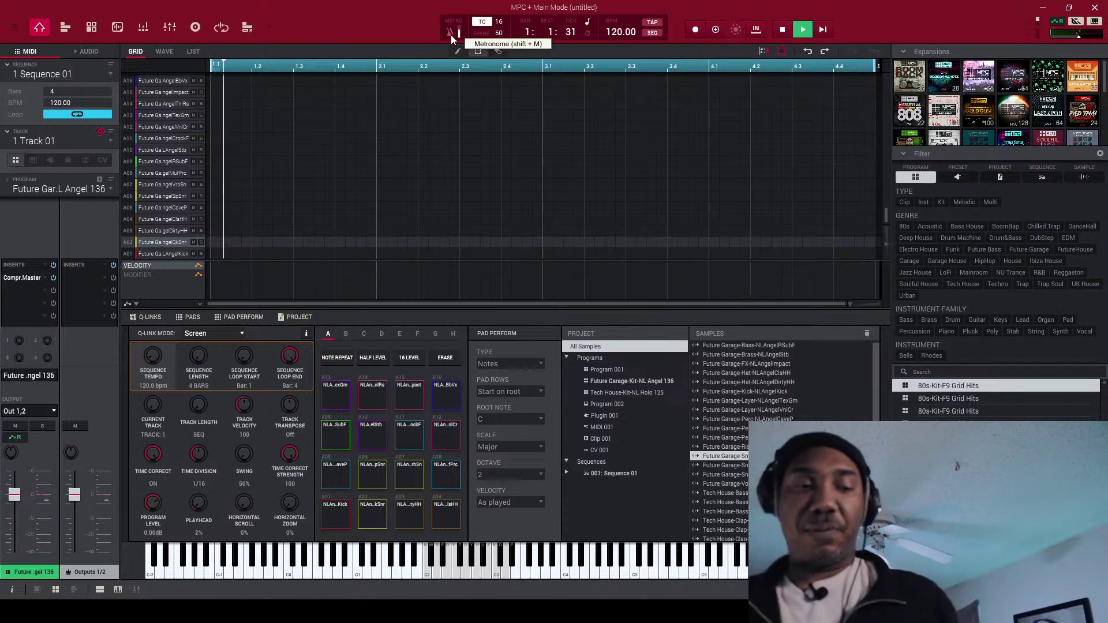
key(space)
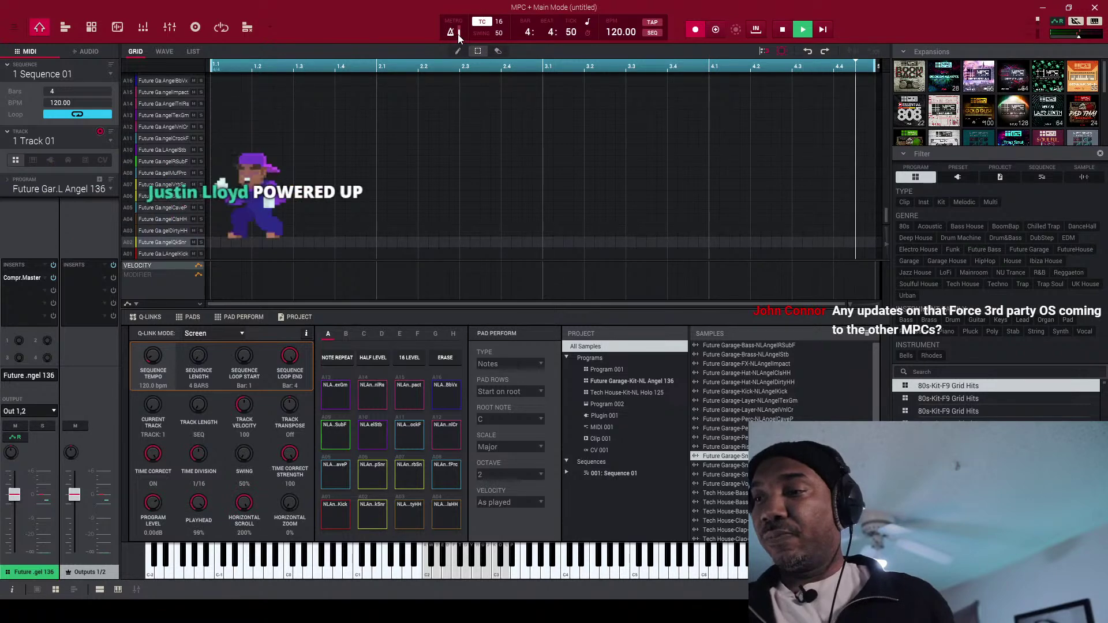
mouse_move(459, 32)
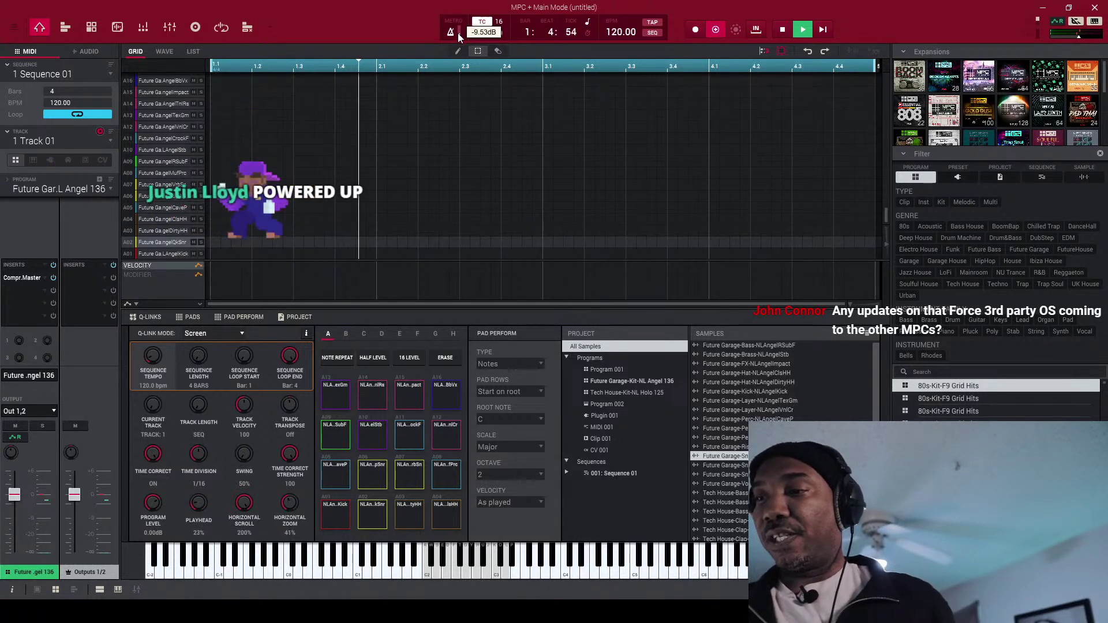
scroll(458, 33, up, 5)
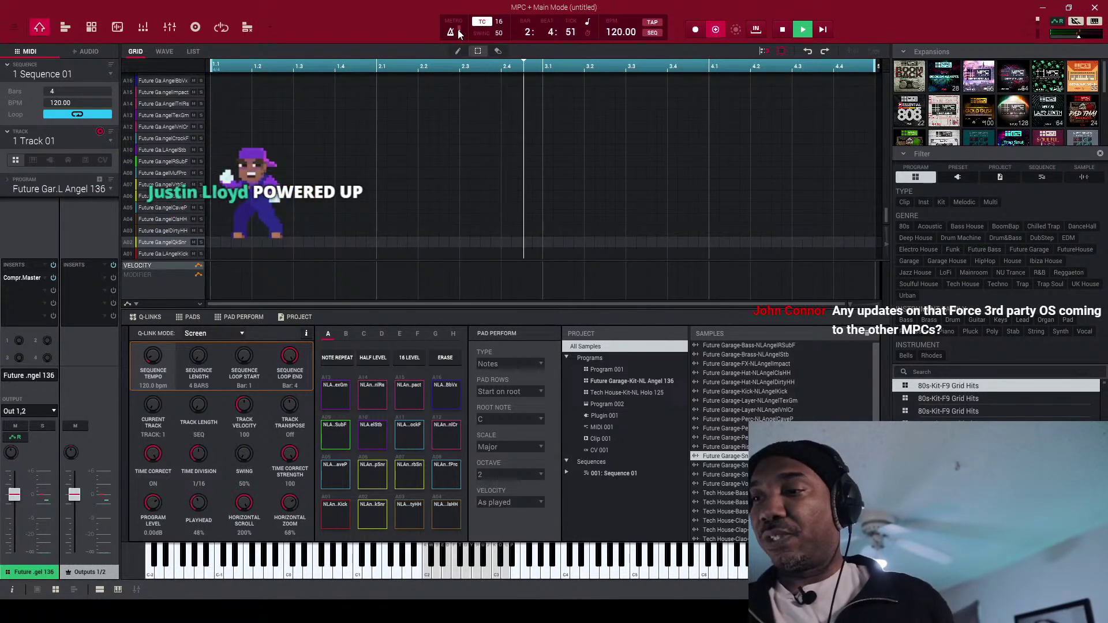
click(451, 33)
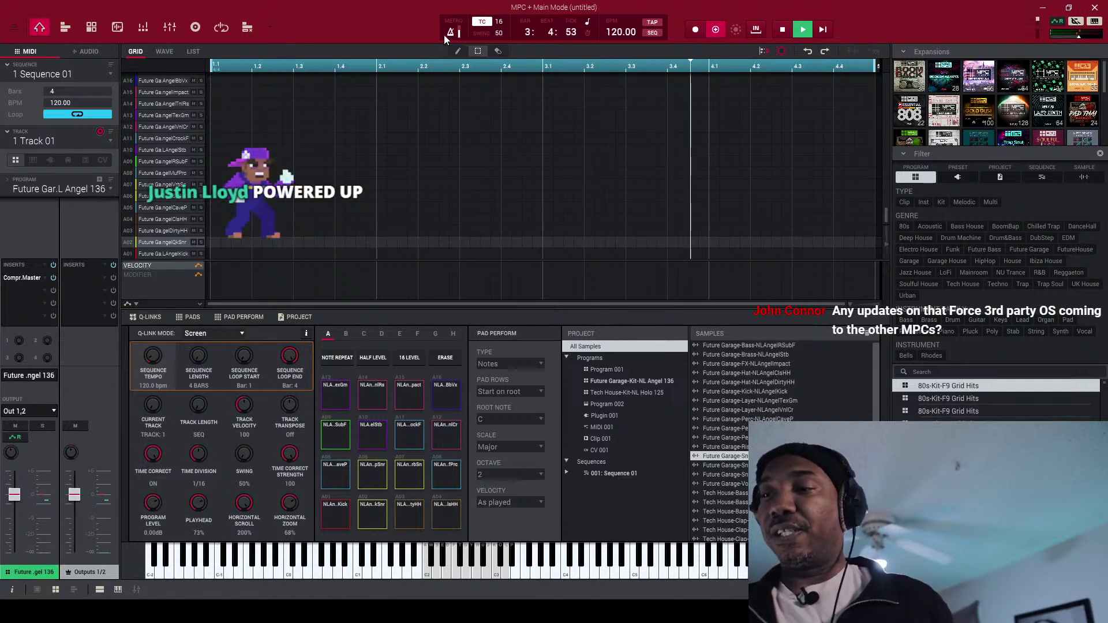
key(space)
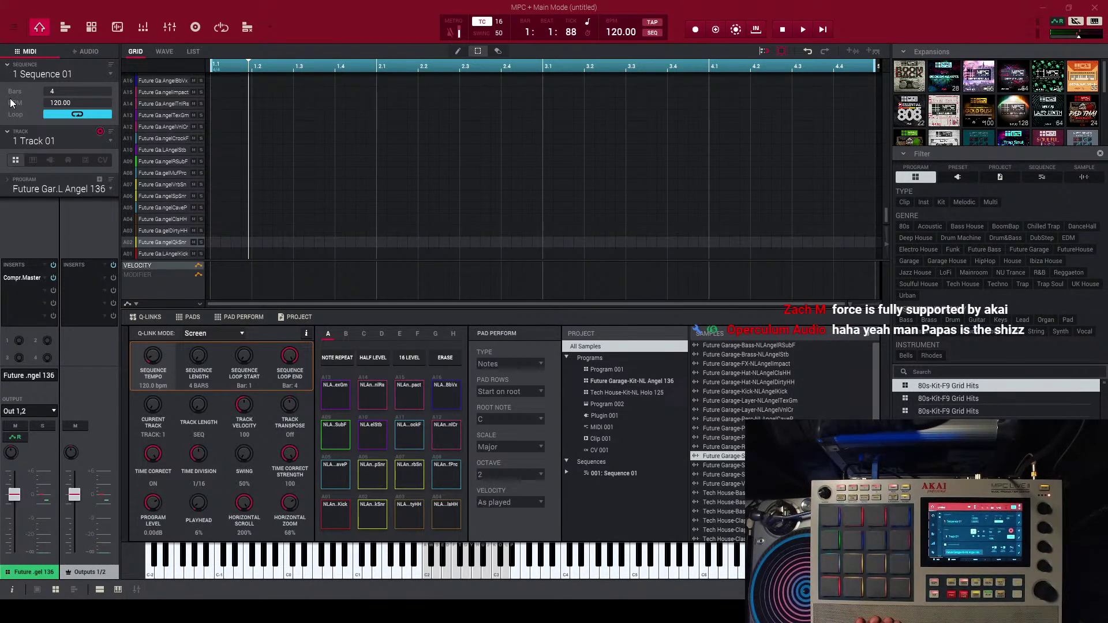
- Set the length of Sequence 01 to 8 bars
double_click(64, 92)
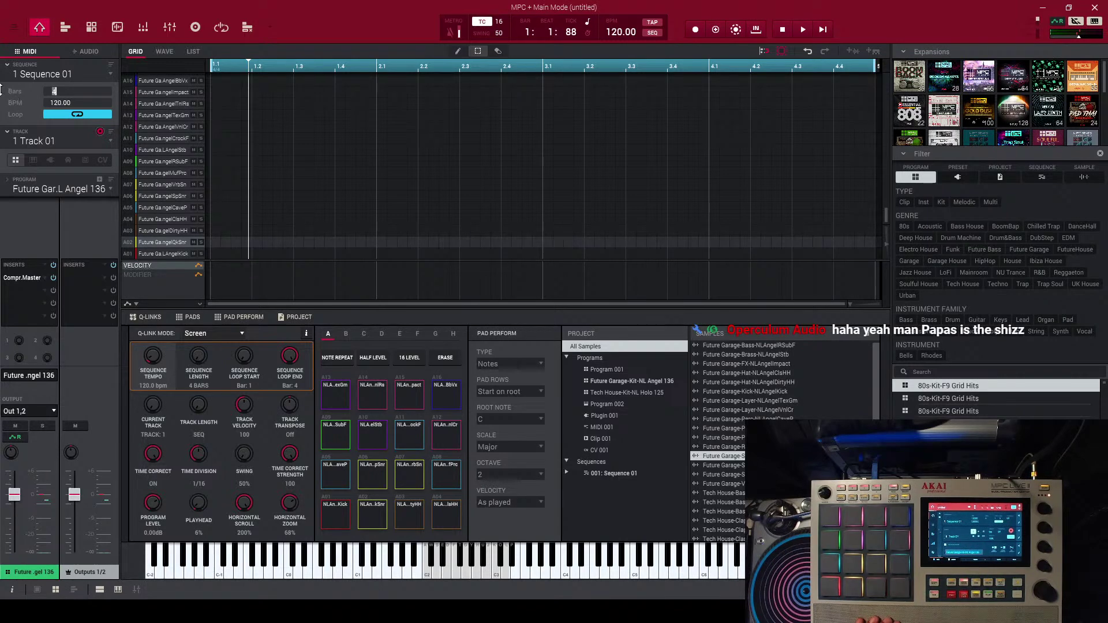
text(8)
key(Return)
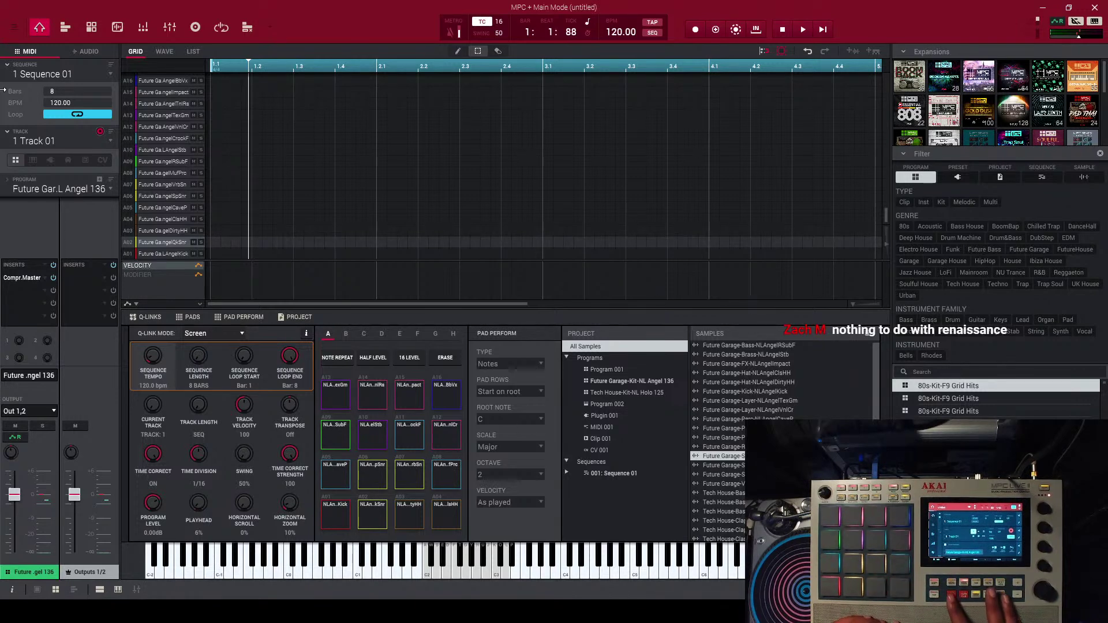
key(space)
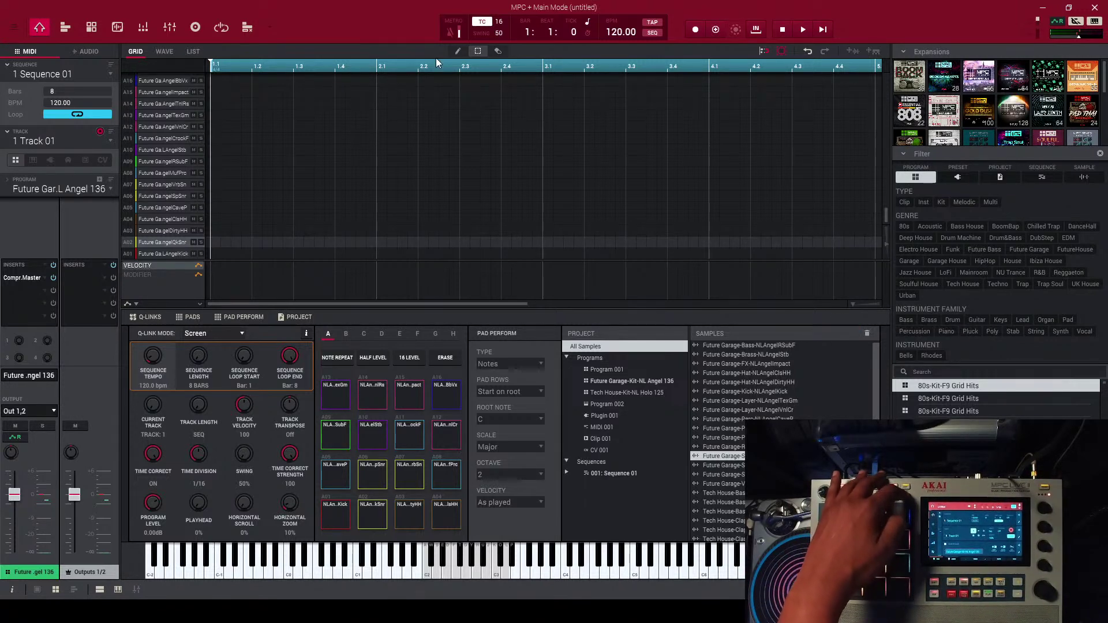
- Review the available time correct divisions and the Timing Correct settings
click(499, 23)
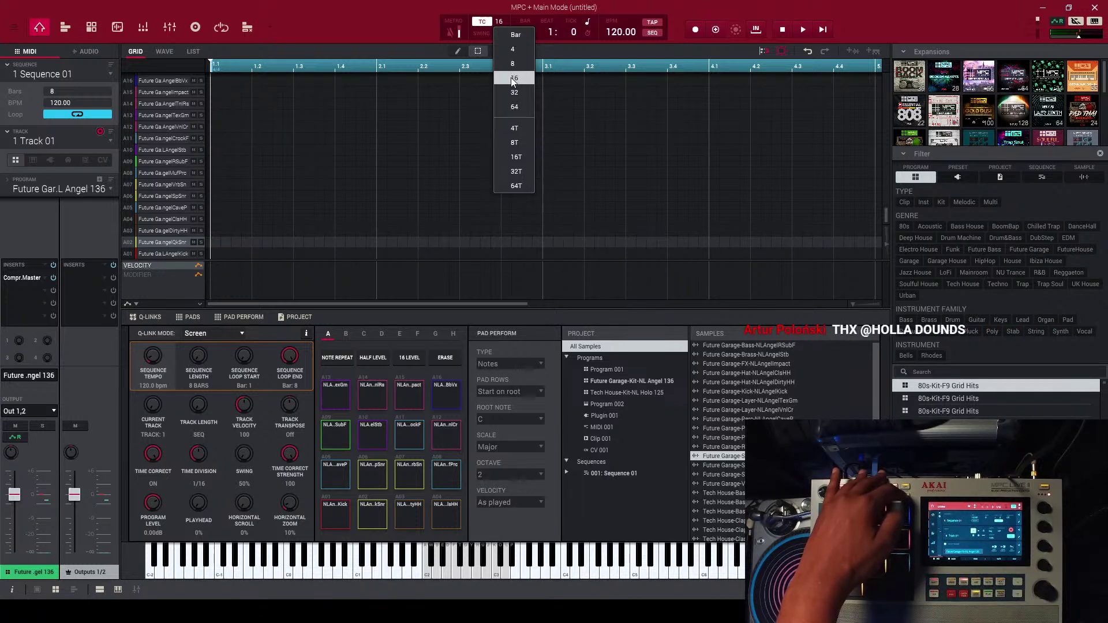
click(415, 10)
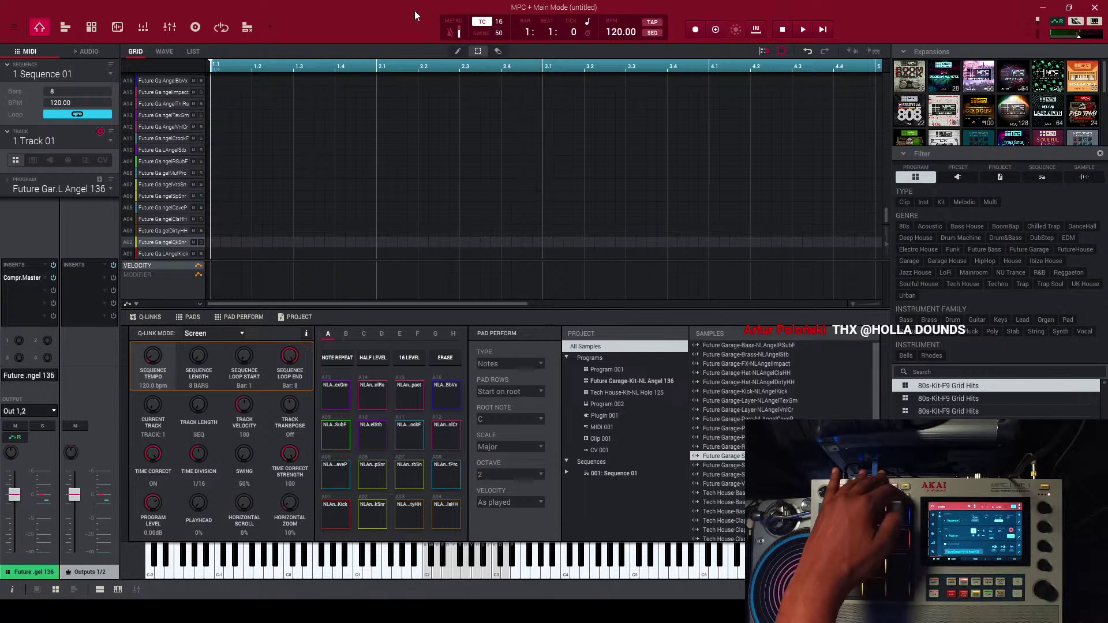
click(479, 22)
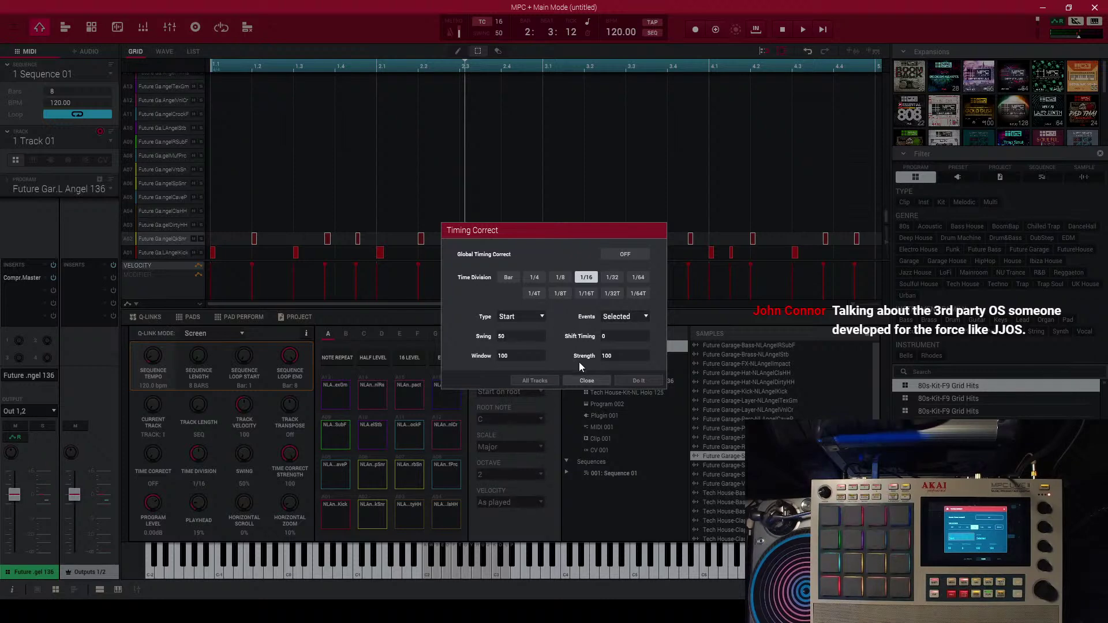
click(585, 380)
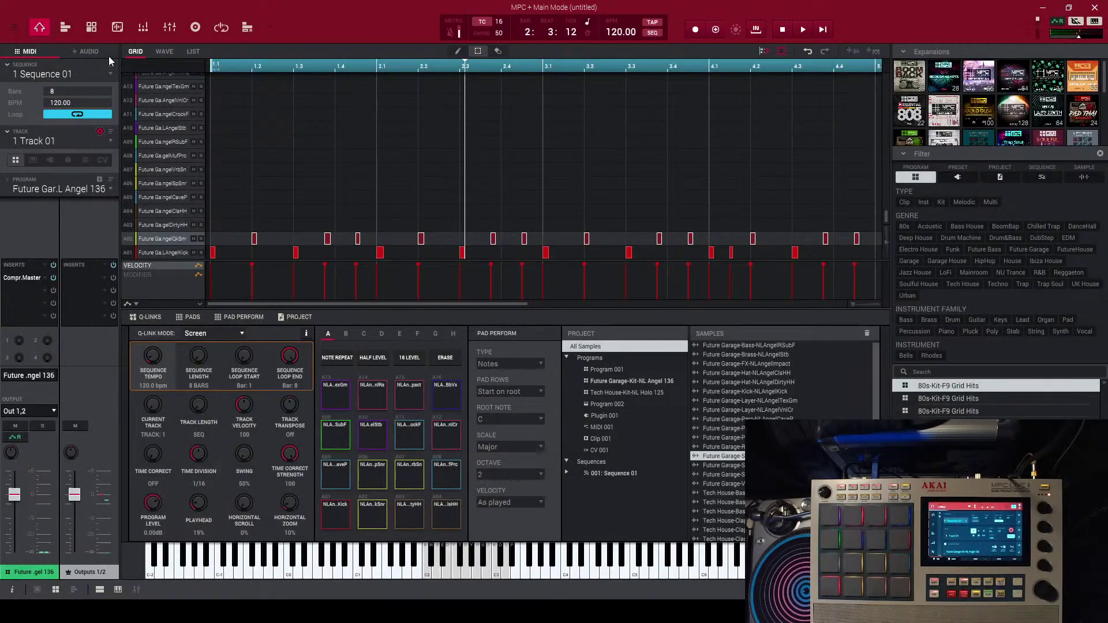
- Examine the display options for the toolbar, its modes and the fields of the sequence section
click(14, 29)
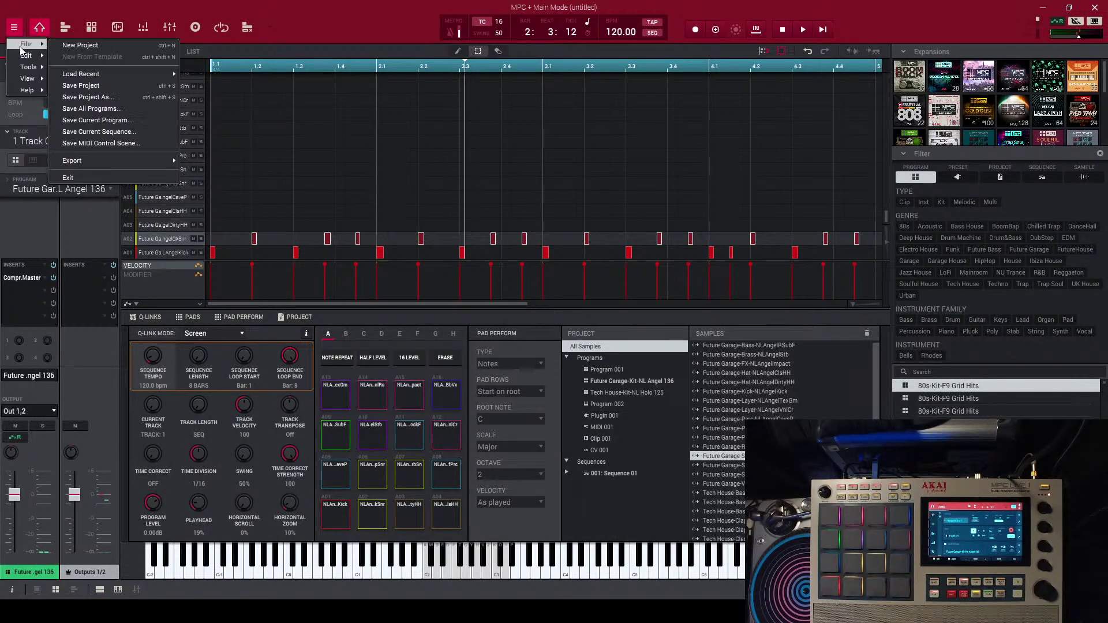
mouse_move(30, 67)
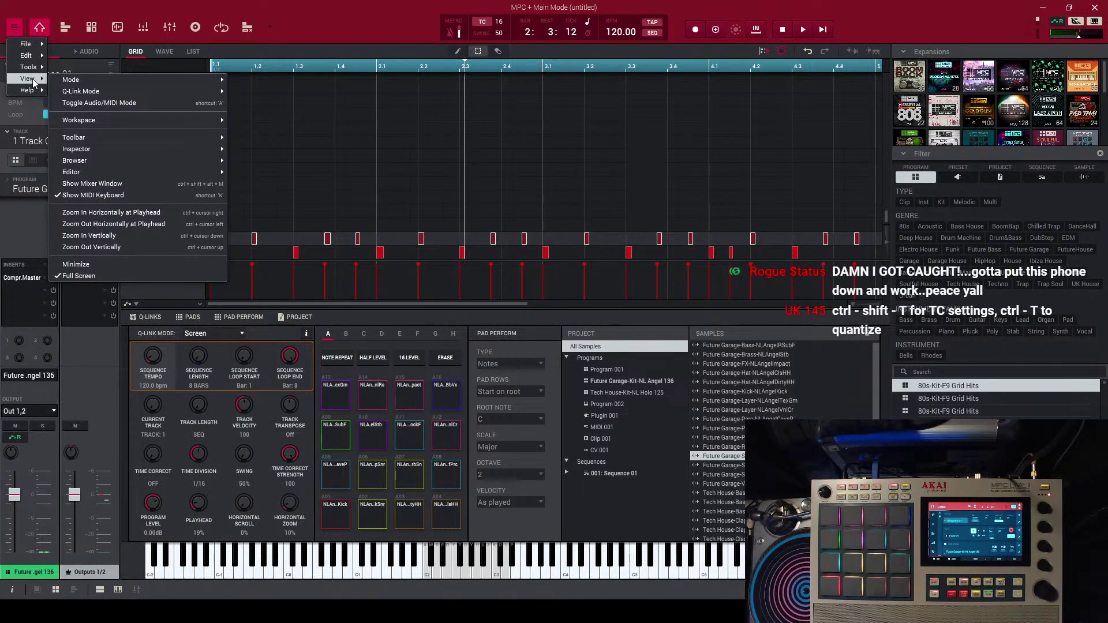
mouse_move(123, 136)
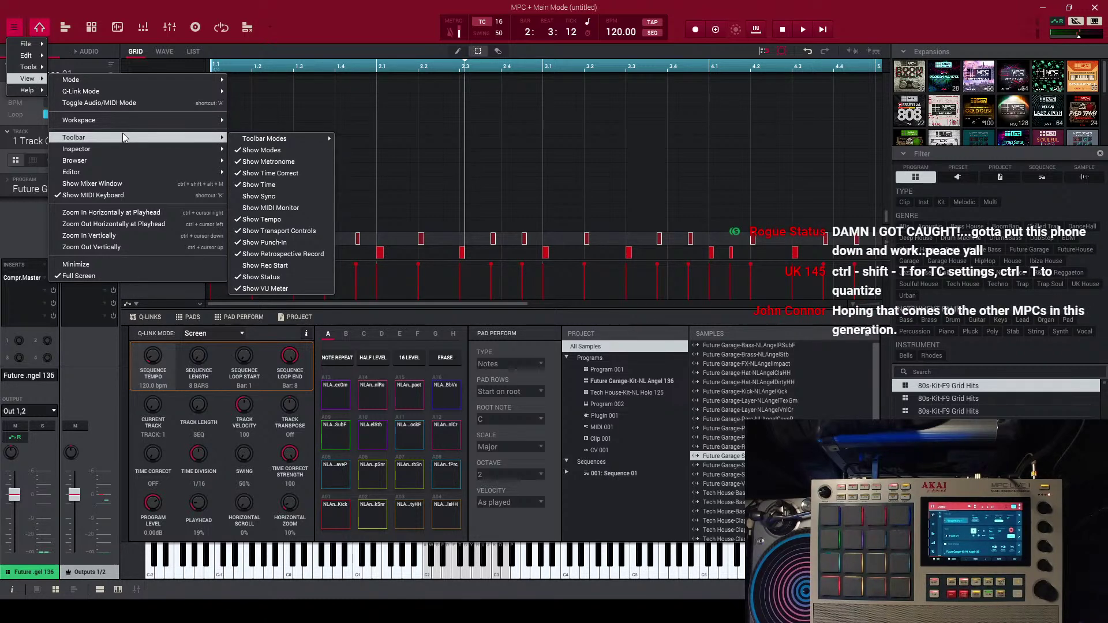
mouse_move(261, 142)
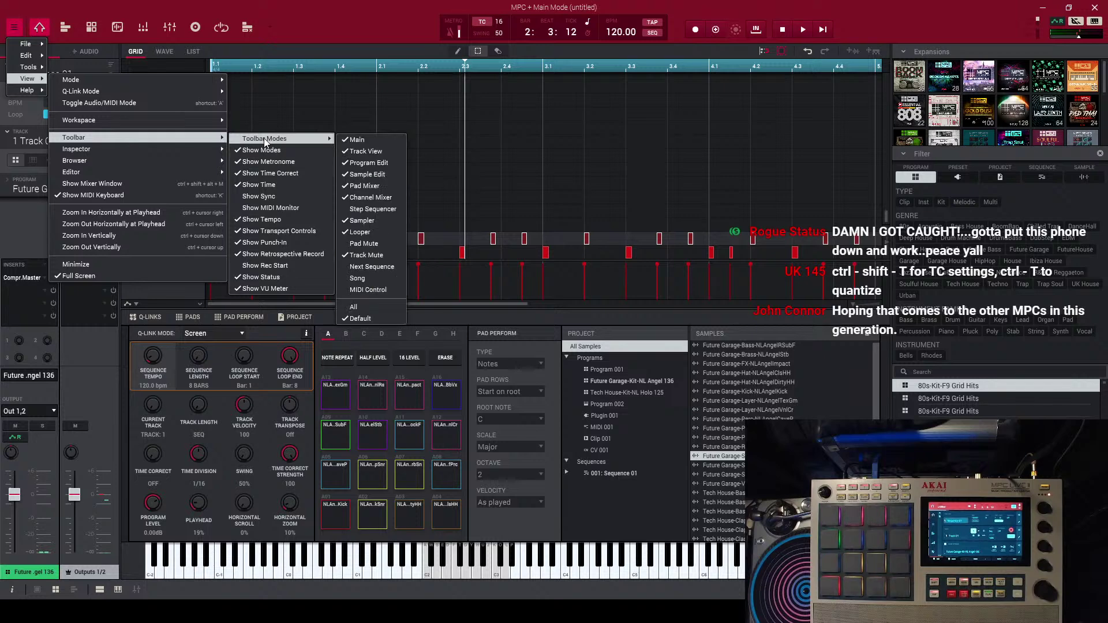
mouse_move(158, 149)
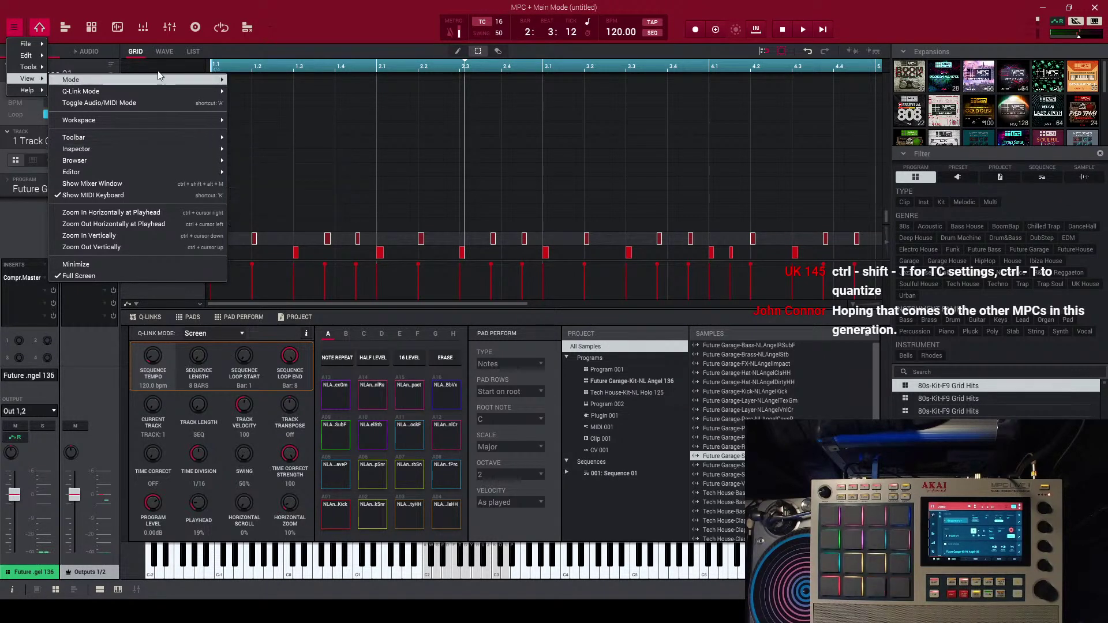
click(281, 16)
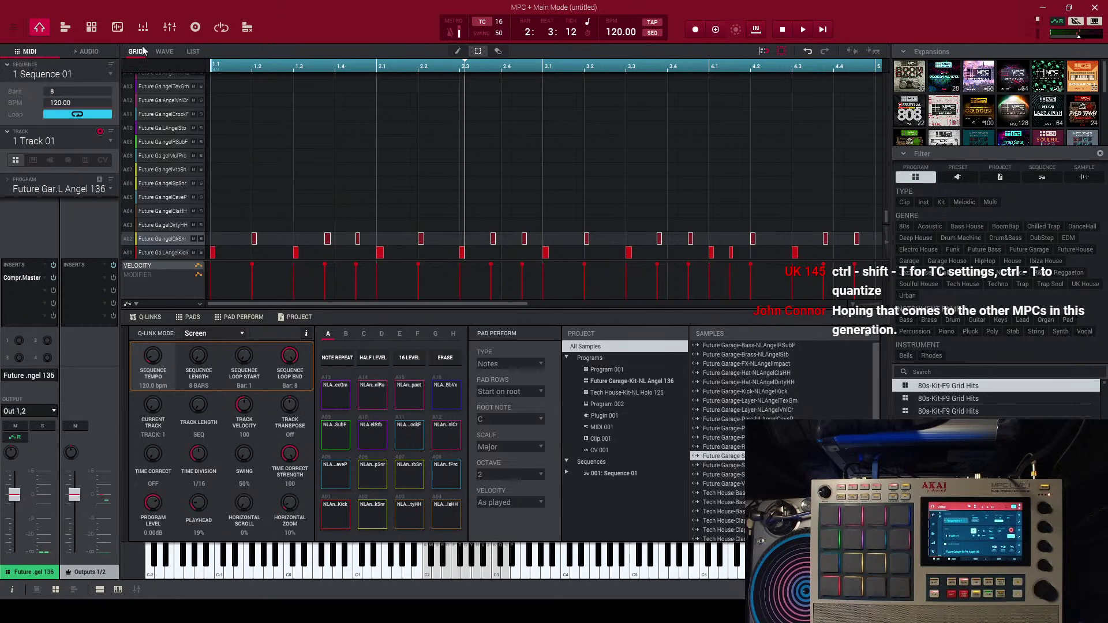
click(111, 65)
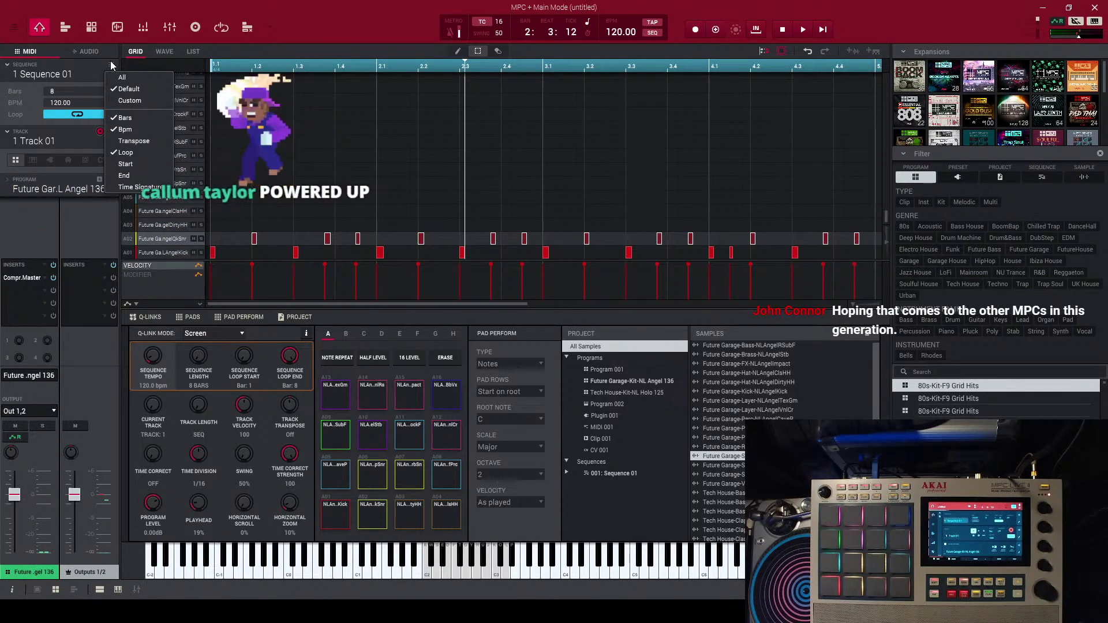
click(112, 65)
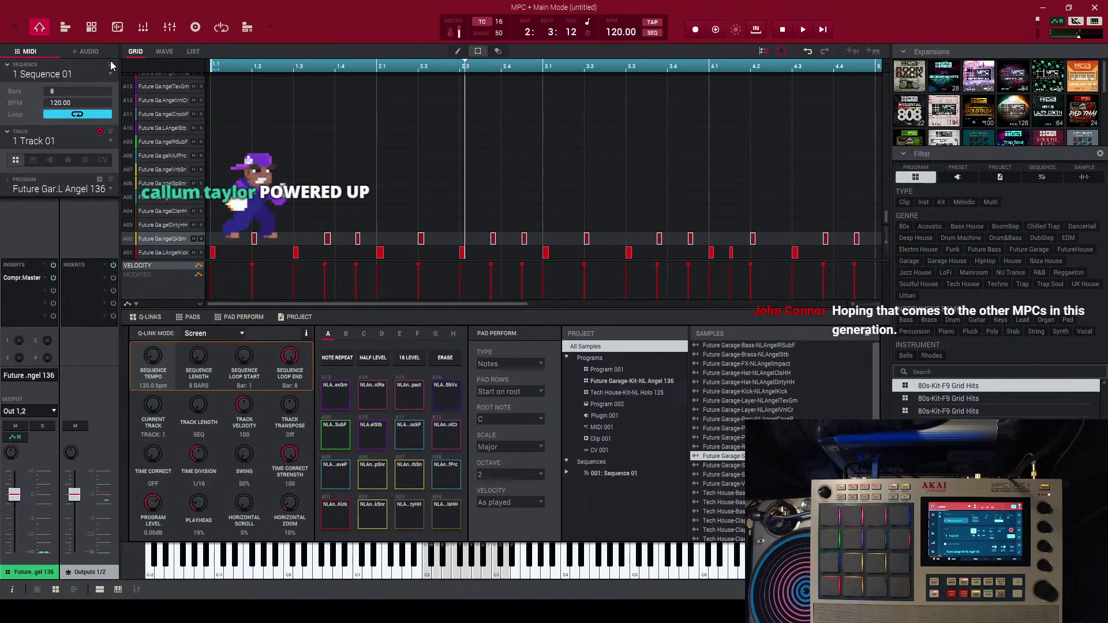
- Look through the workspace, mode and sequence editing commands, and inspect the Time Correct settings
click(11, 32)
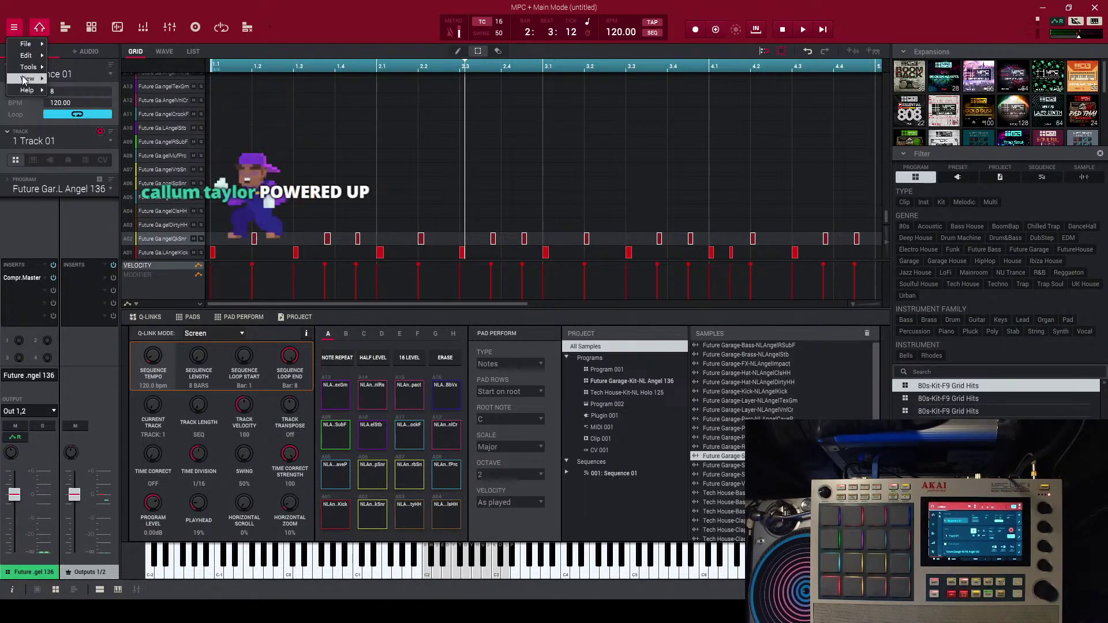
mouse_move(23, 79)
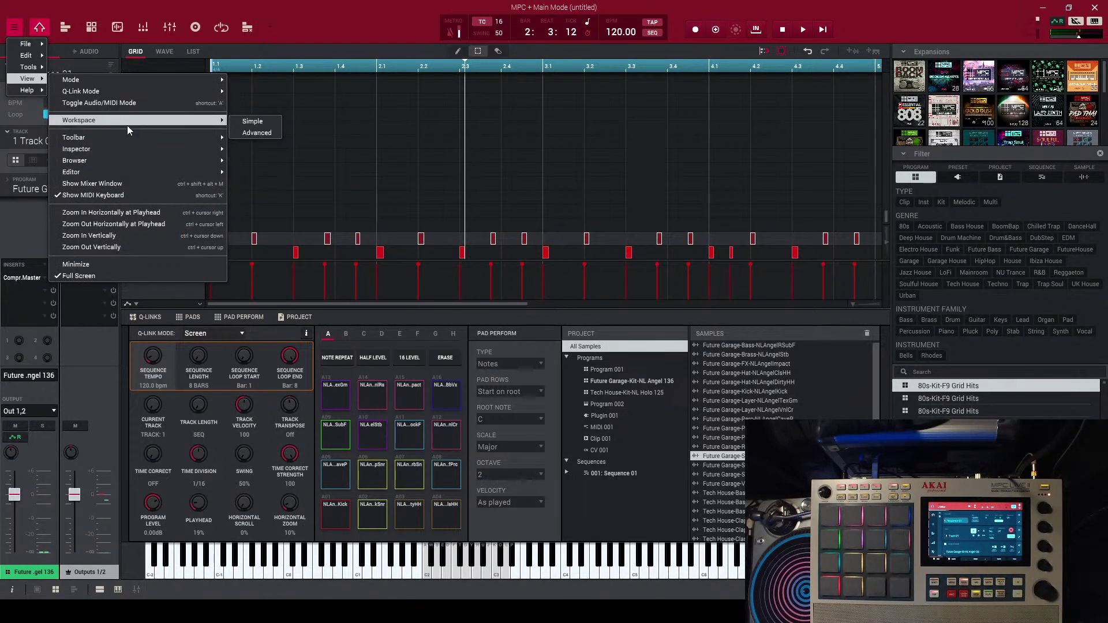
mouse_move(129, 161)
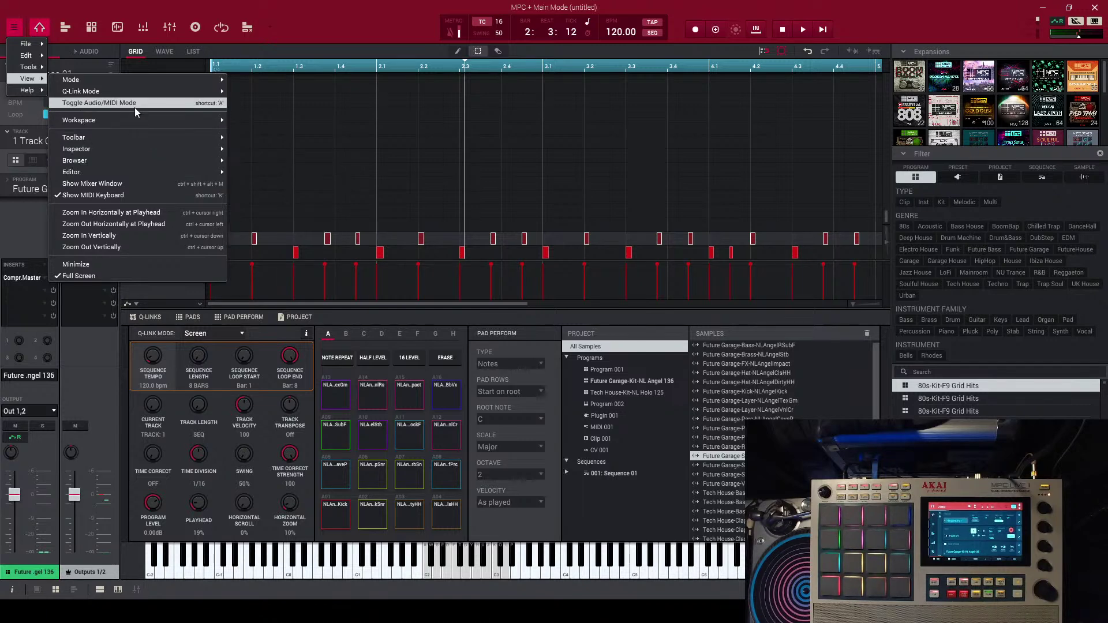
mouse_move(137, 91)
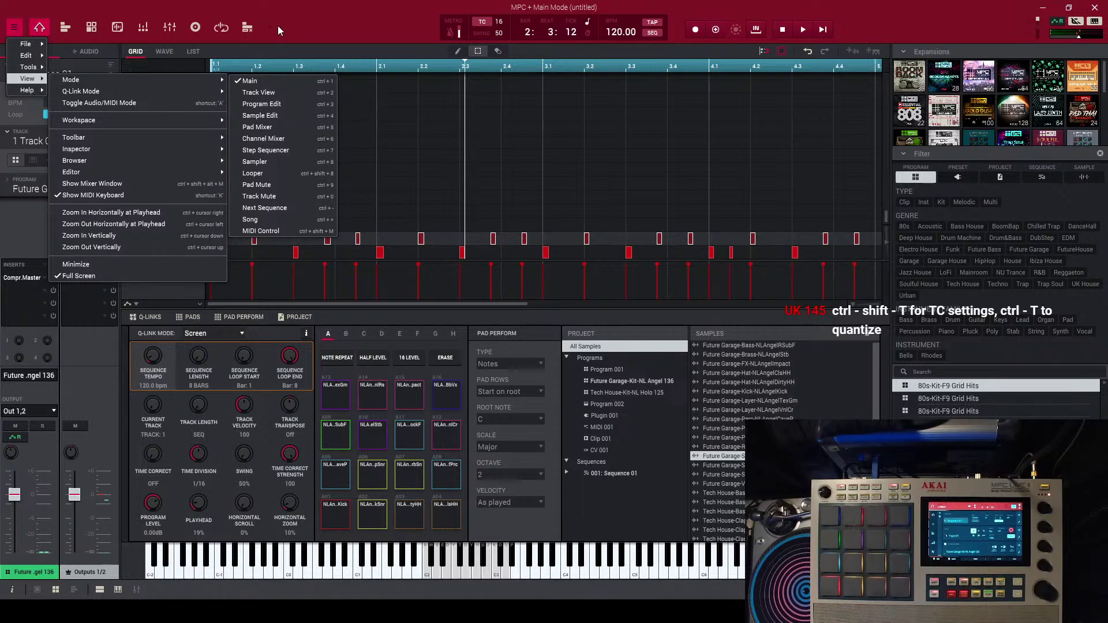
mouse_move(32, 58)
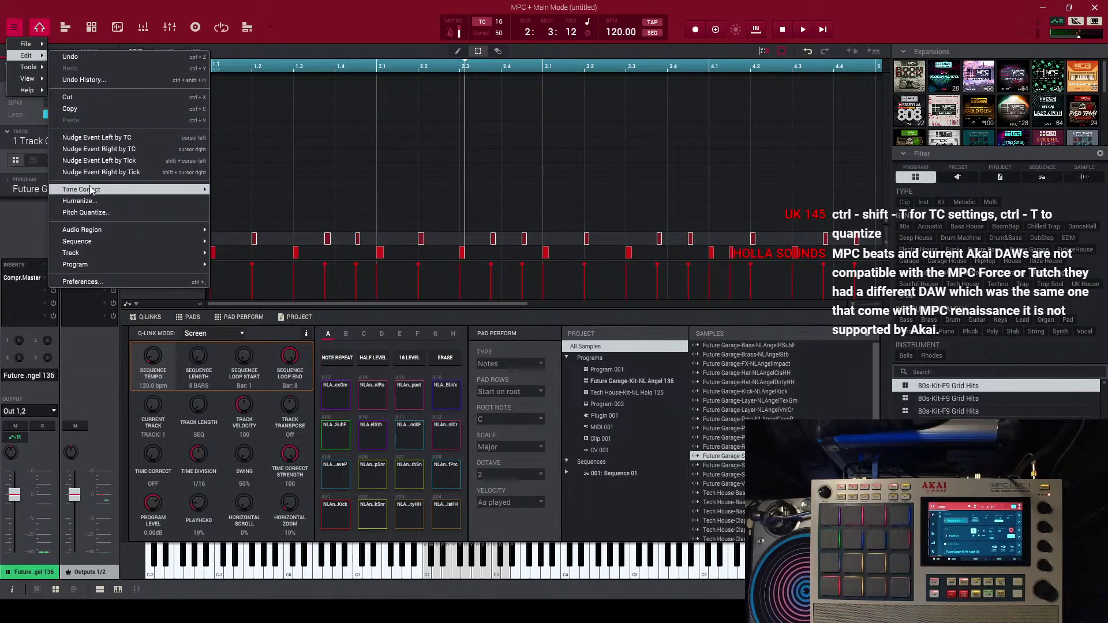
mouse_move(109, 241)
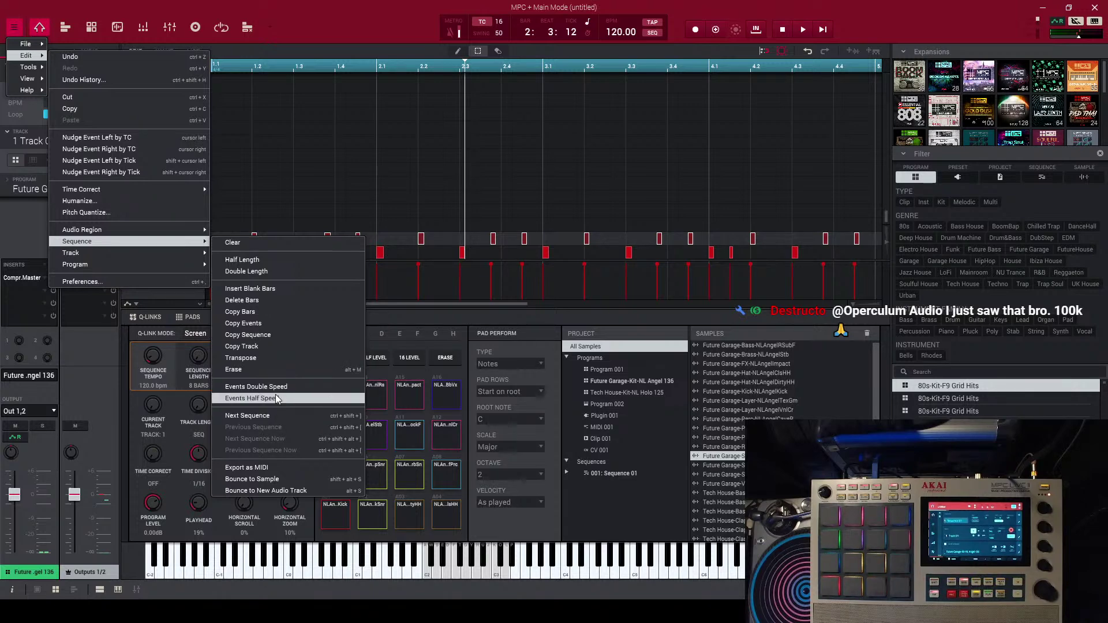
mouse_move(194, 256)
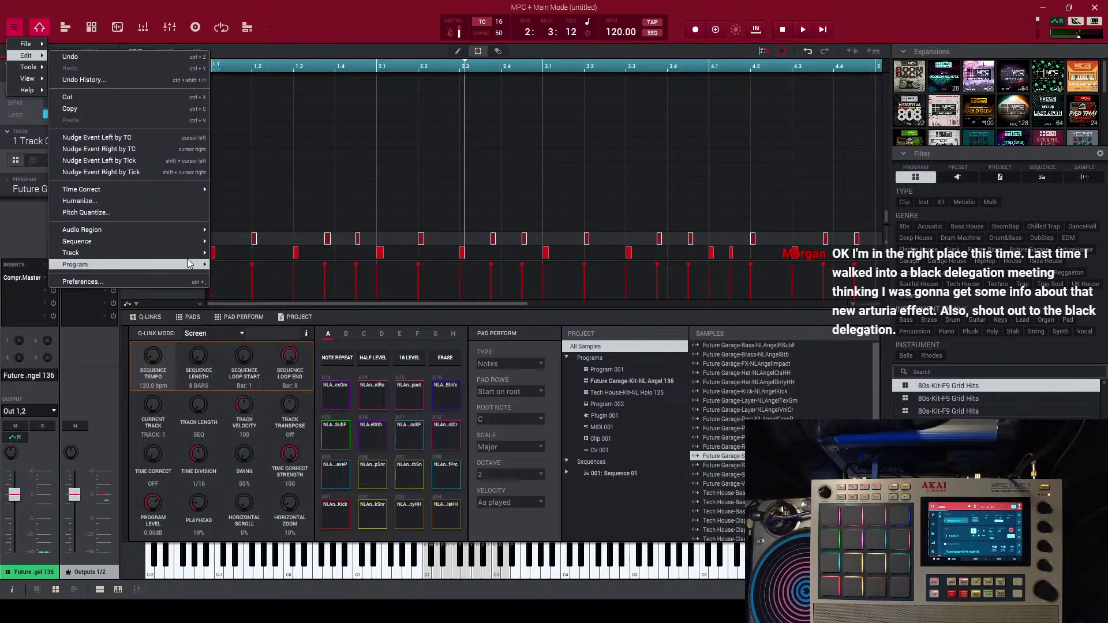
mouse_move(181, 192)
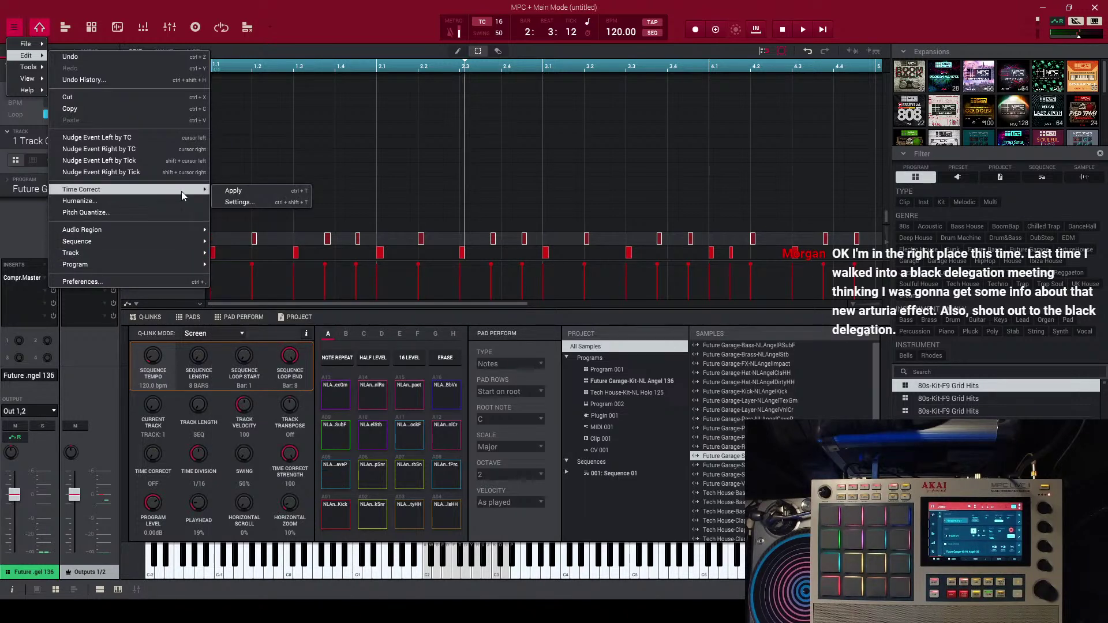
click(239, 203)
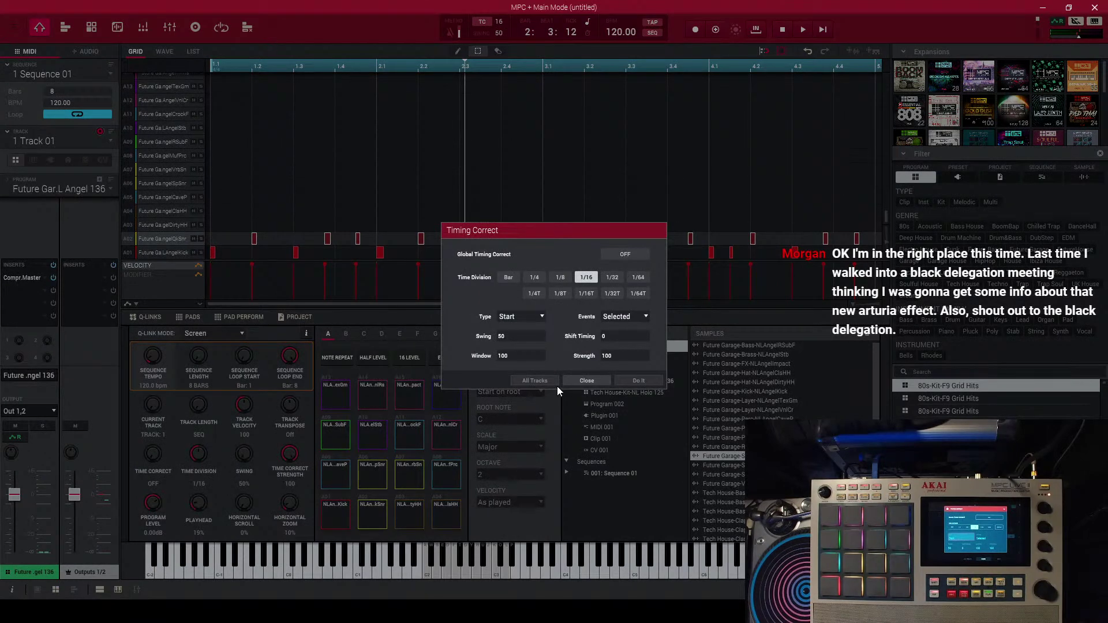
click(586, 382)
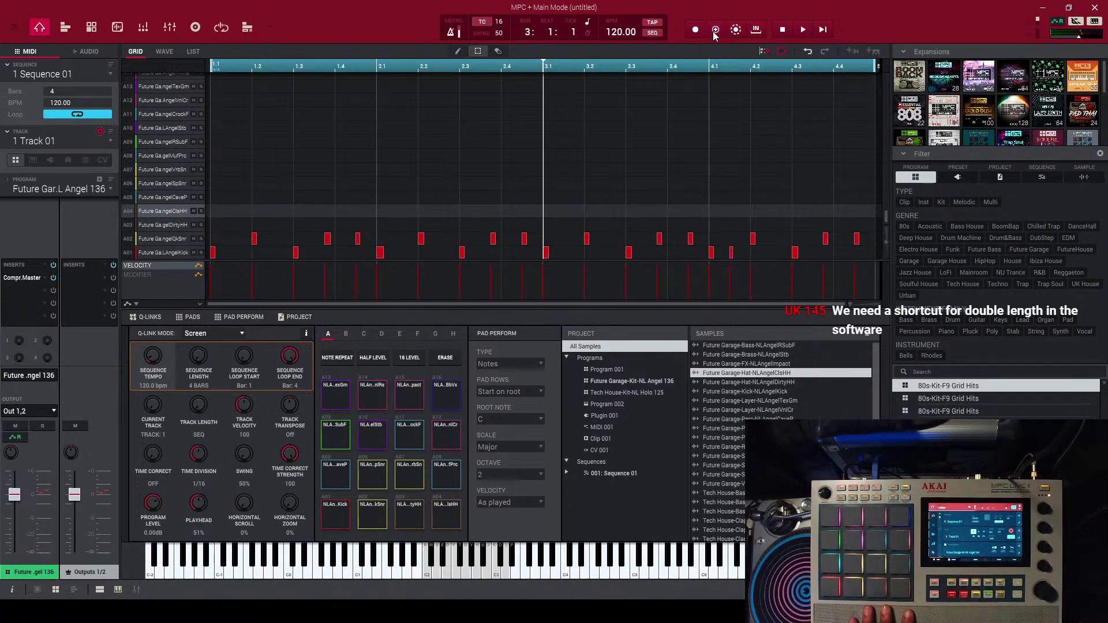
- Overdub a closed hi-hat pattern across the four bars of Track 01 and lower the Outputs 1/2 level to -3.95 dB
click(831, 29)
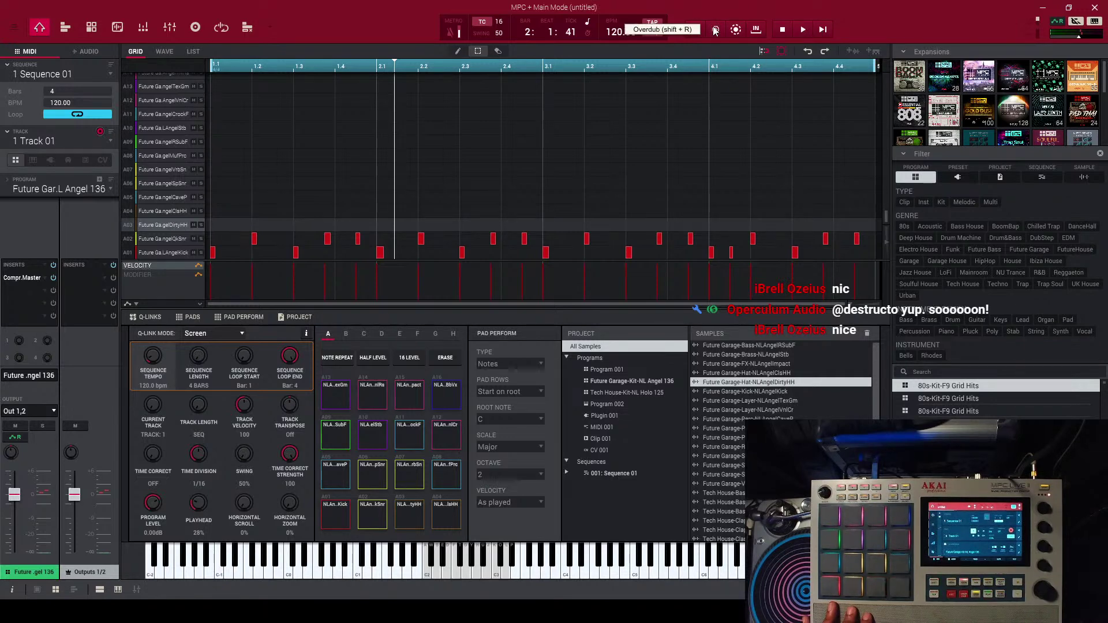
click(824, 30)
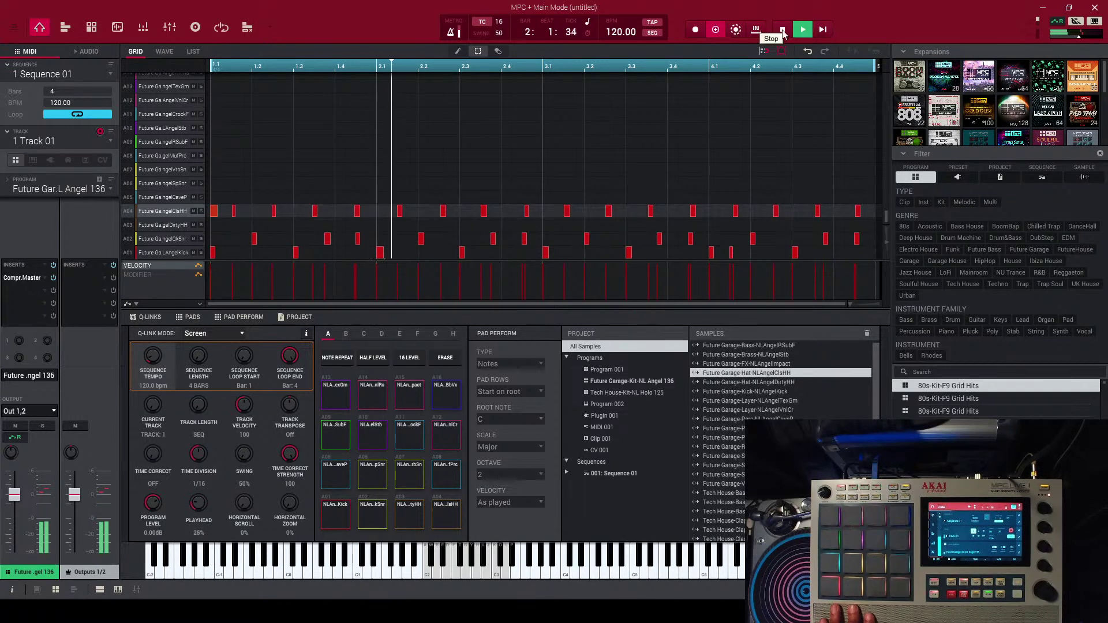
click(716, 30)
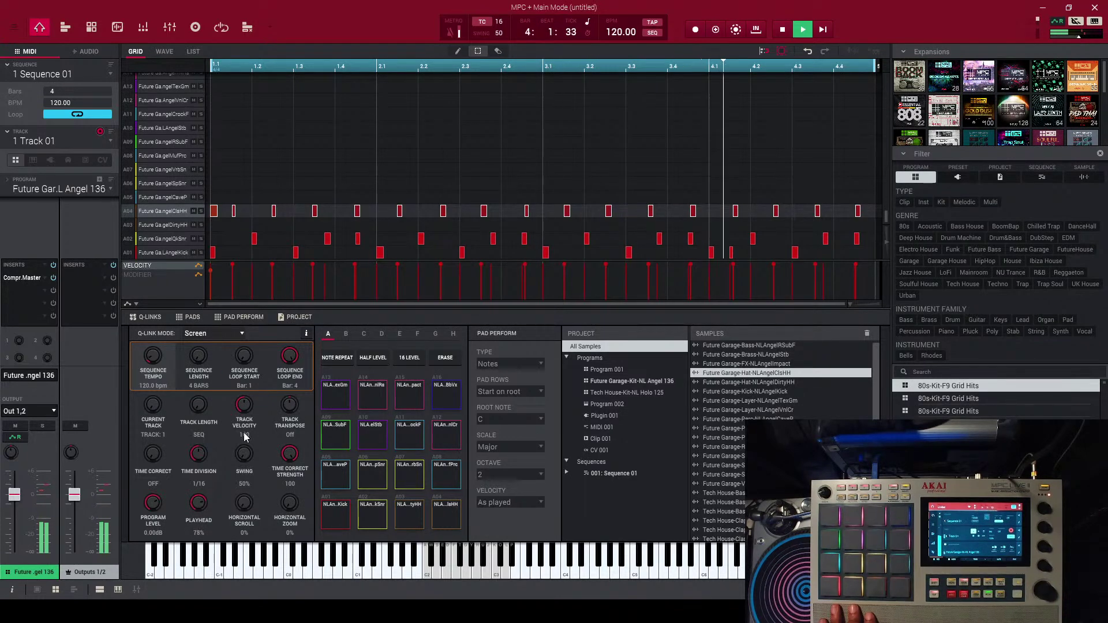
drag(74, 495, 72, 507)
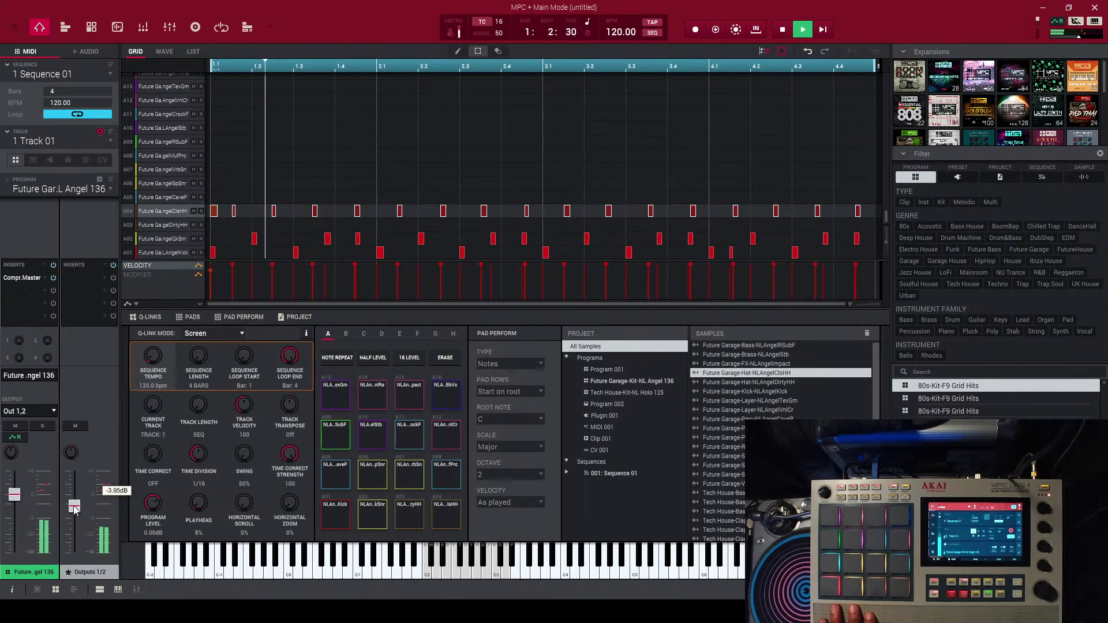
- Erase the first closed hi-hat note at the start of bar 1 in the grid
click(499, 52)
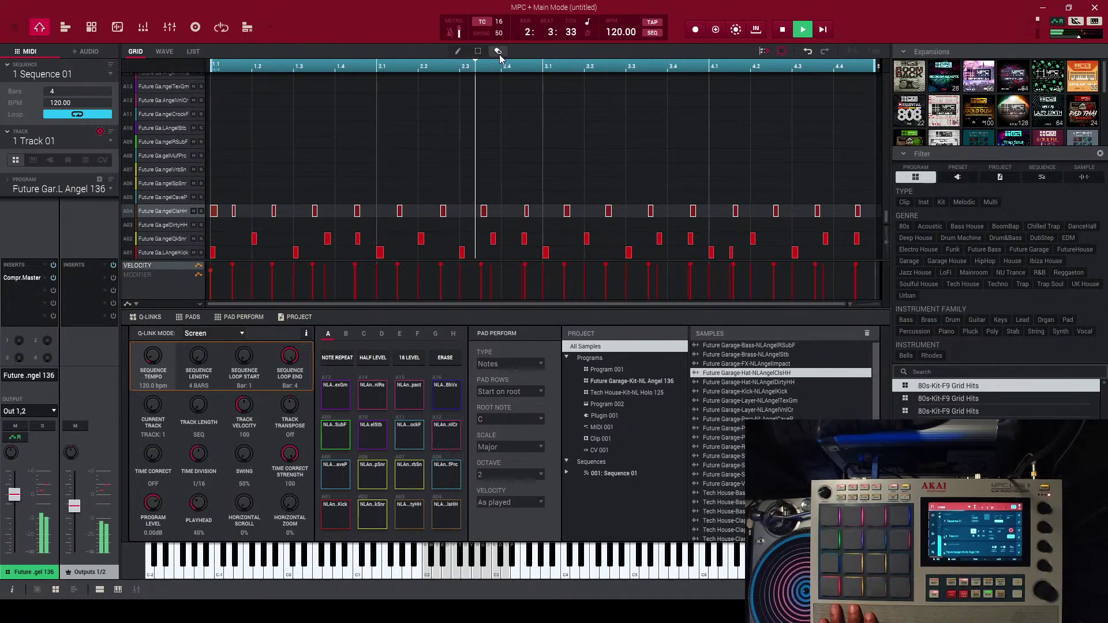
click(216, 215)
key(ctrl+z)
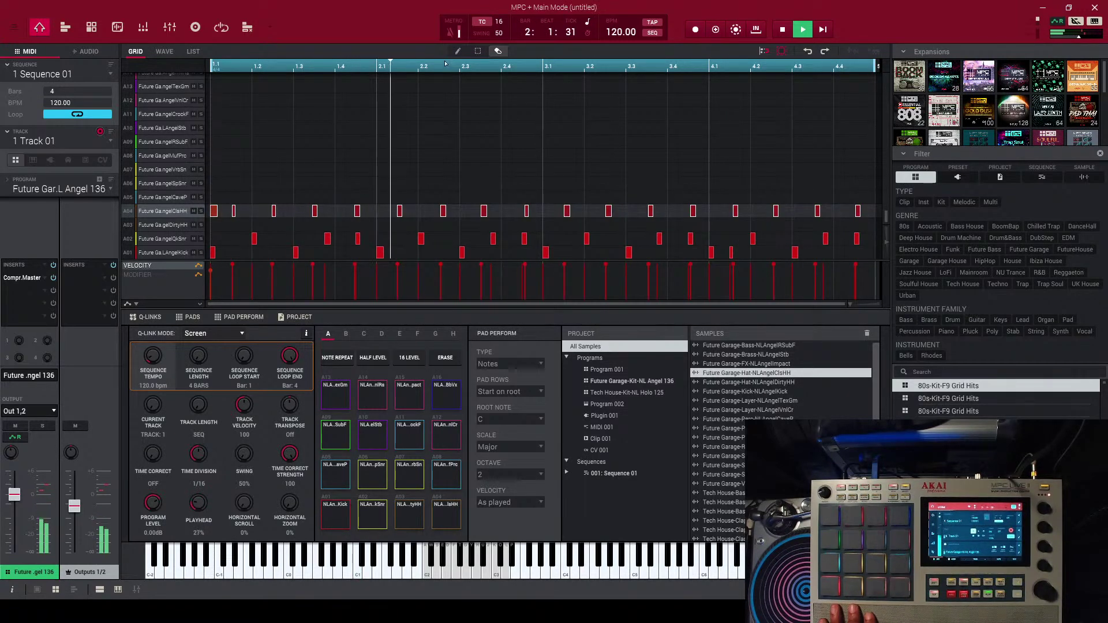
click(478, 52)
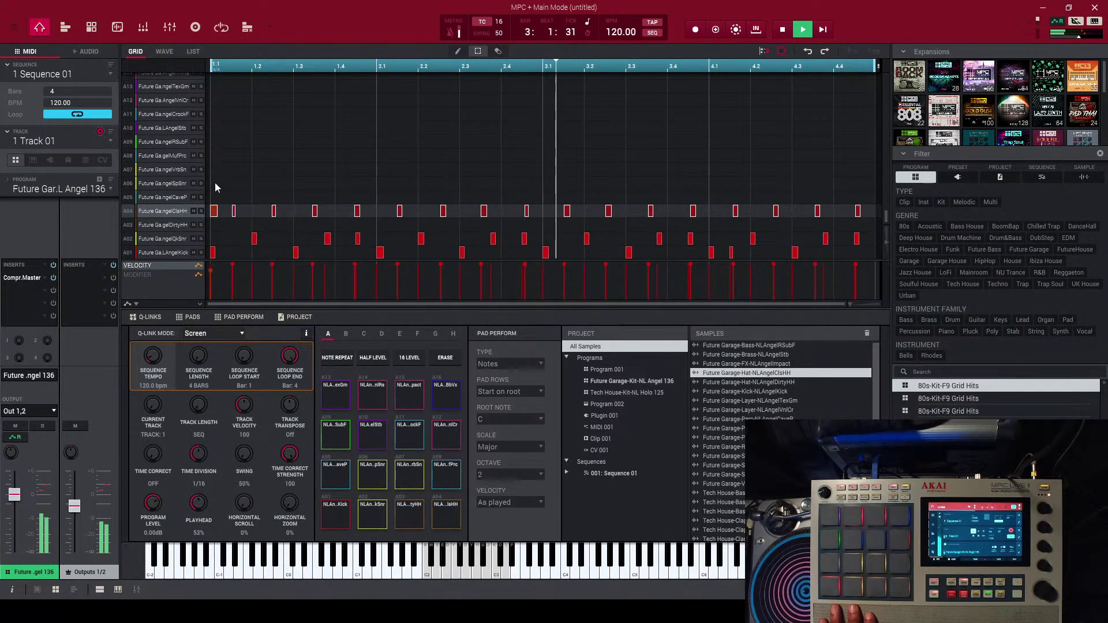
click(214, 212)
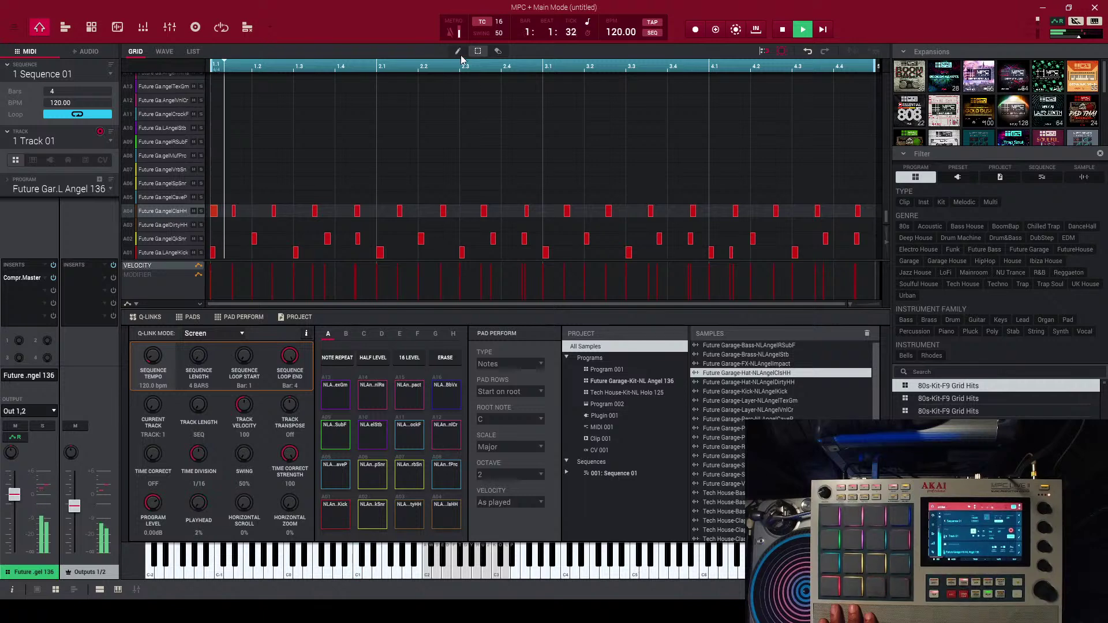
click(498, 50)
click(214, 211)
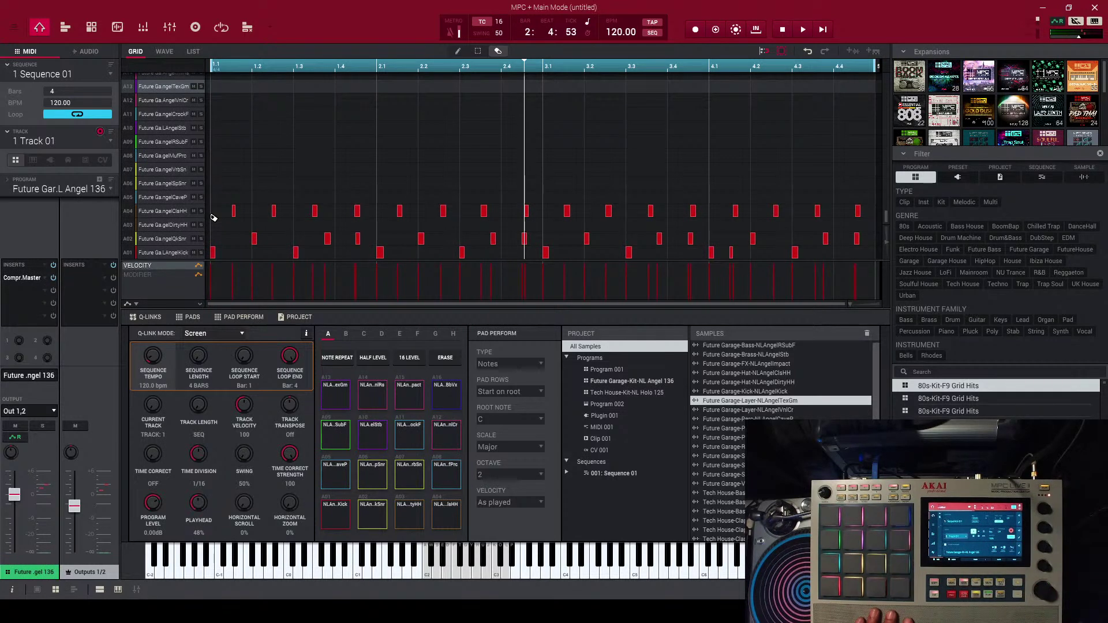
- Switch to Track 02 and change its program type to Plugin
click(108, 141)
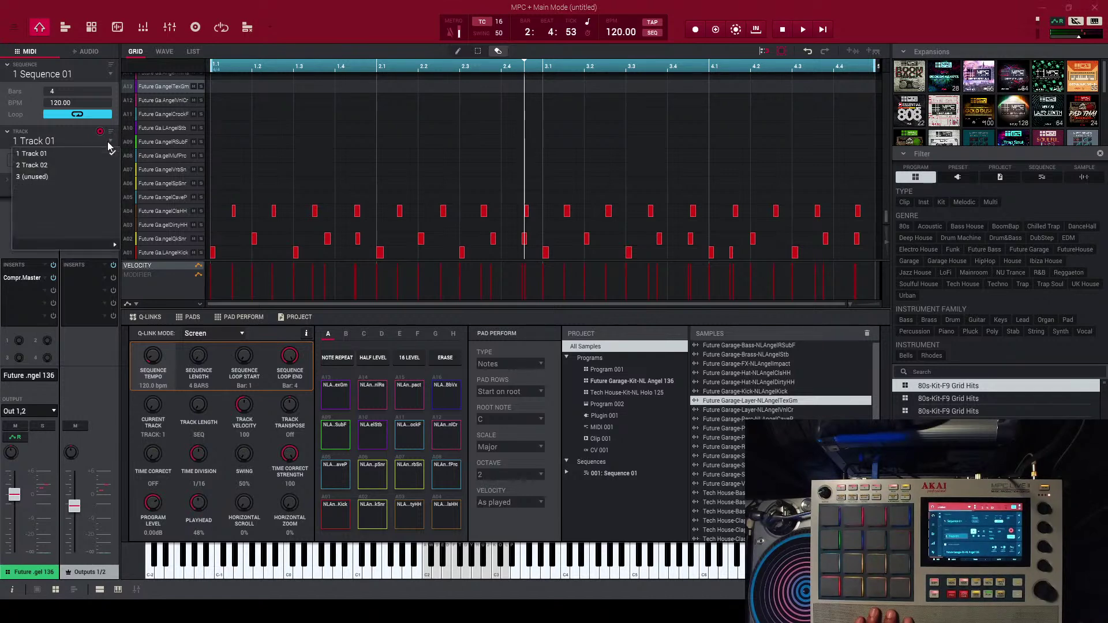
click(59, 166)
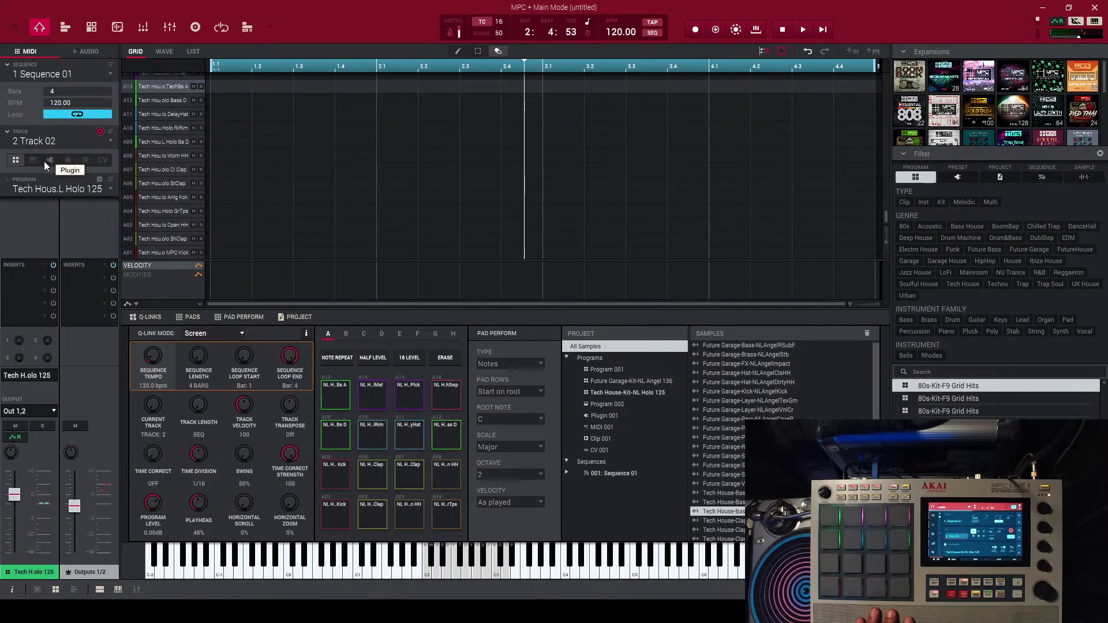
click(45, 161)
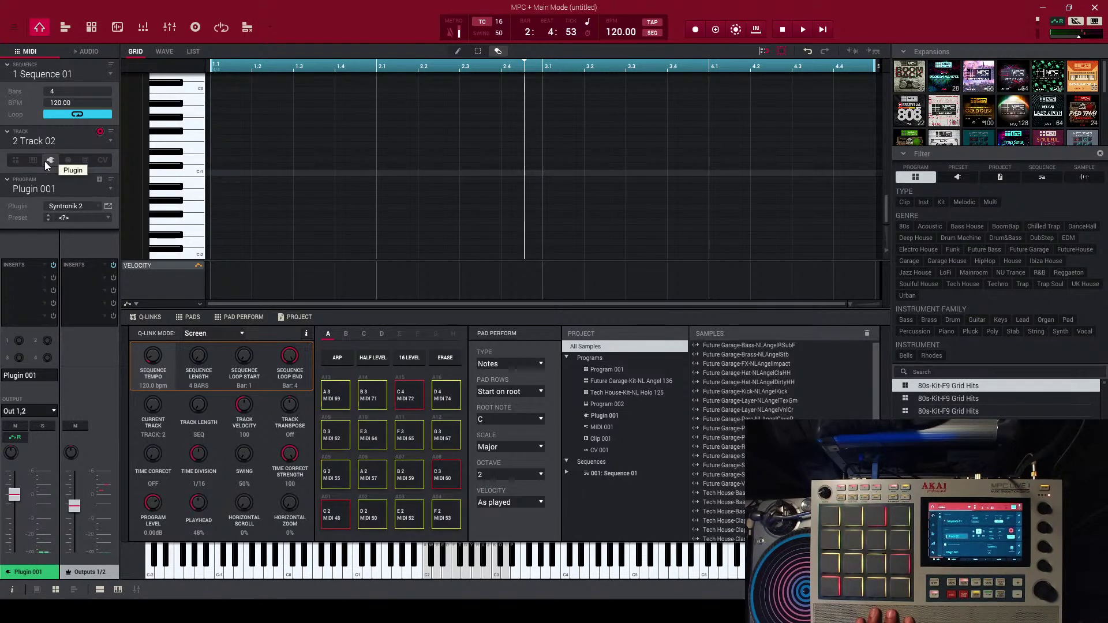
- Examine the Syntronik 2 interface in its plugin window and close it
click(108, 208)
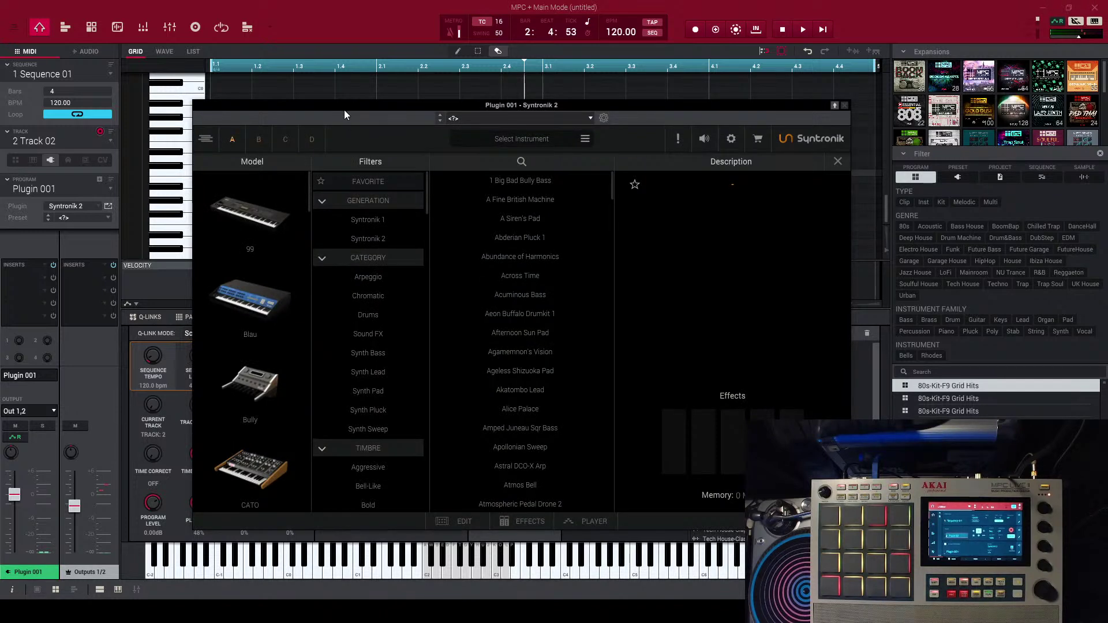
drag(344, 109, 268, 87)
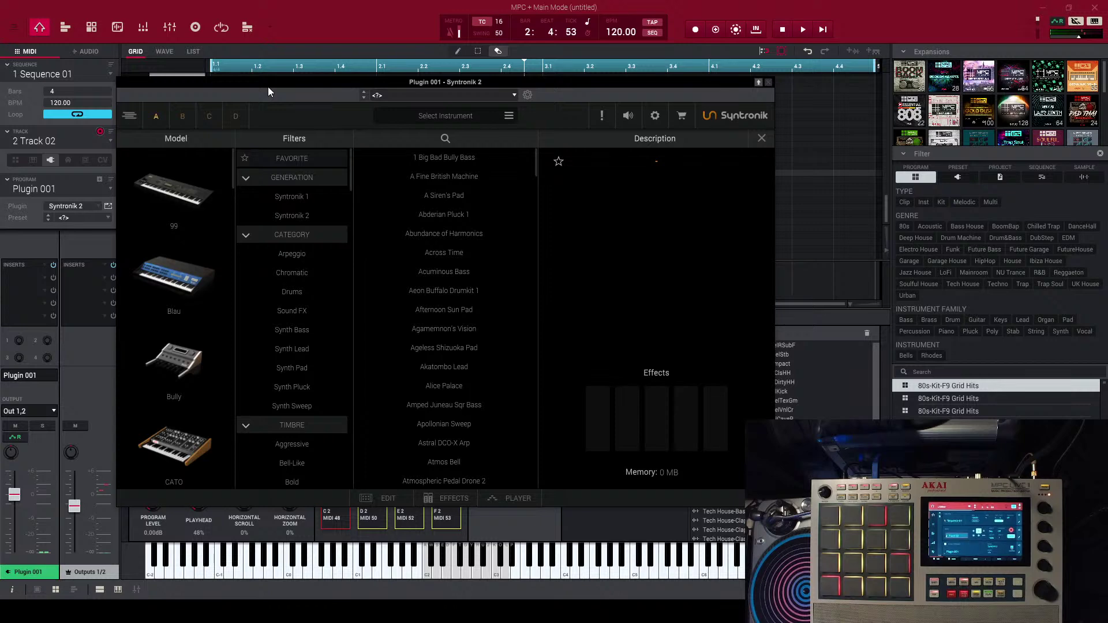
click(769, 83)
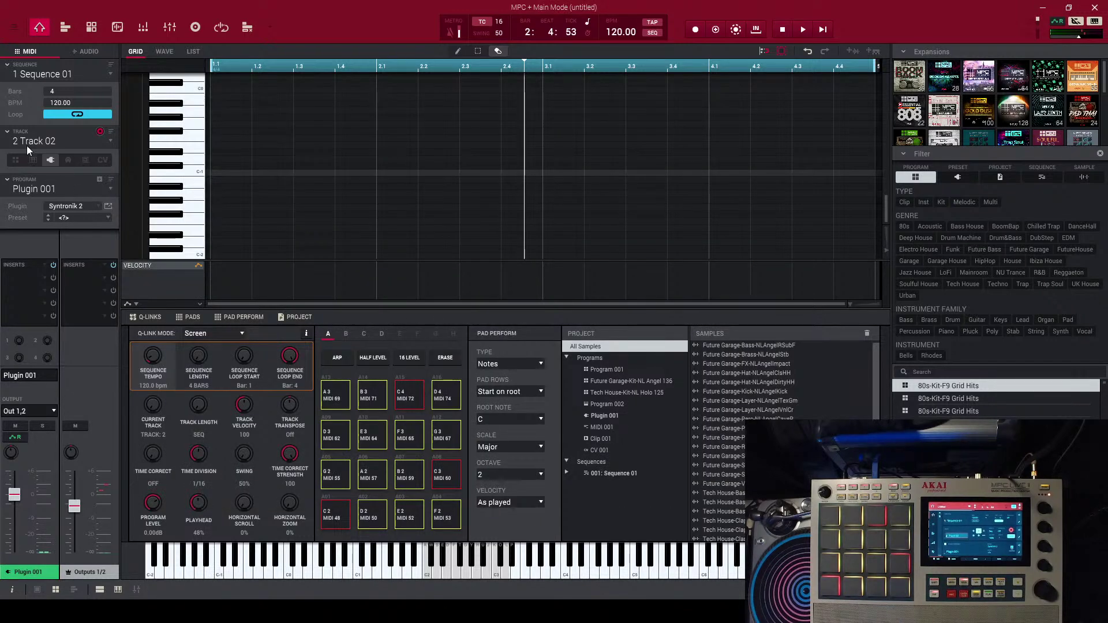
- Load the Electric instrument by AIR Music Technology from the MPC Plugins into Plugin 001
click(74, 207)
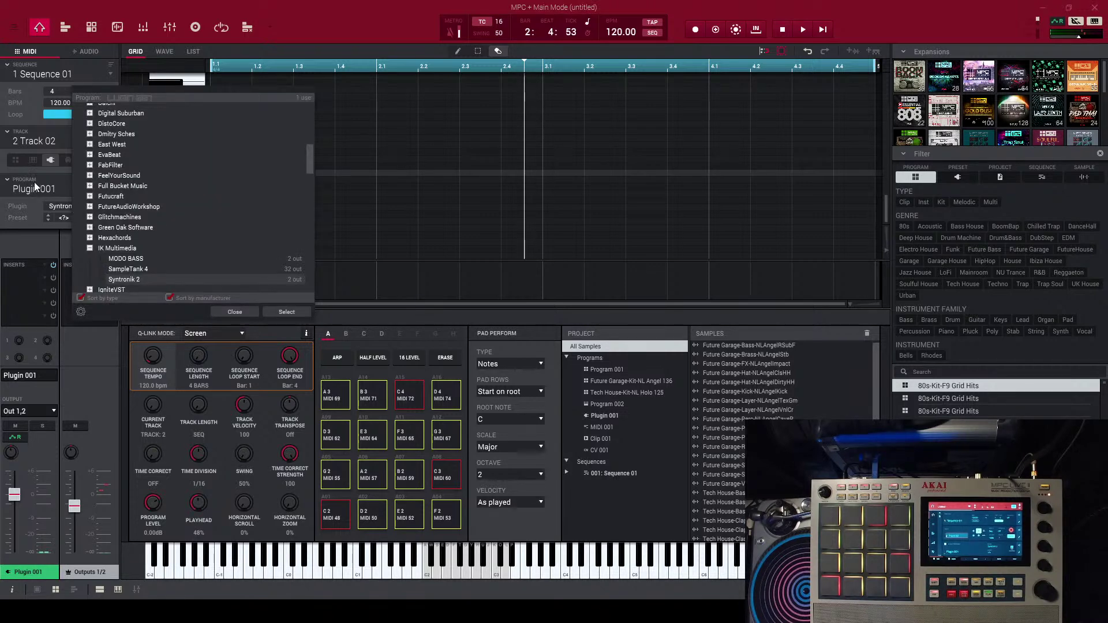
scroll(129, 157, up, 10)
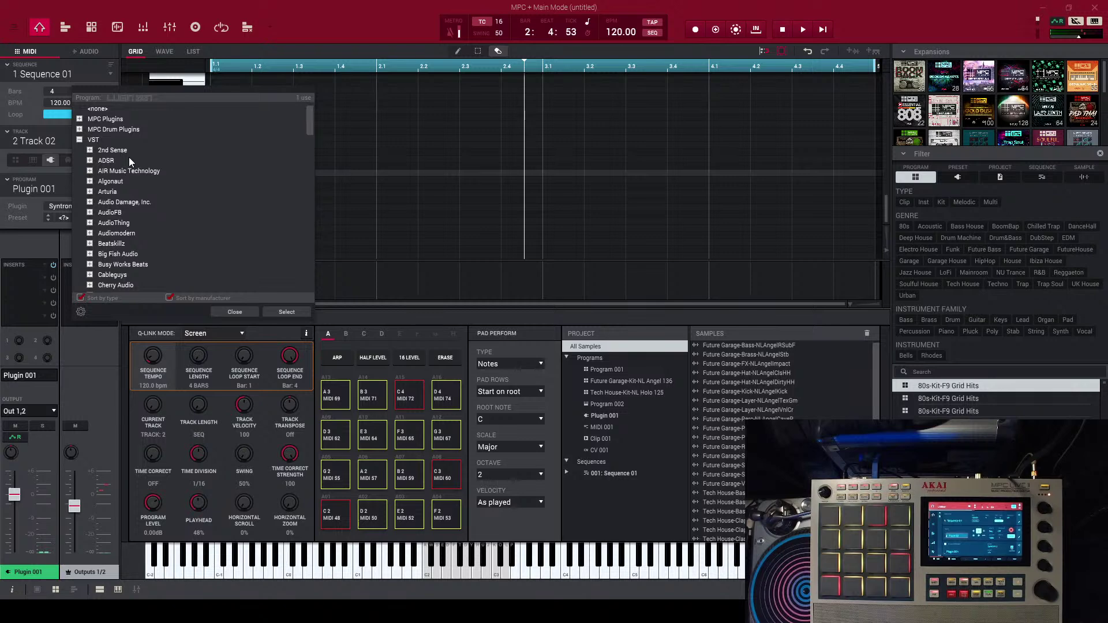
click(81, 120)
click(90, 130)
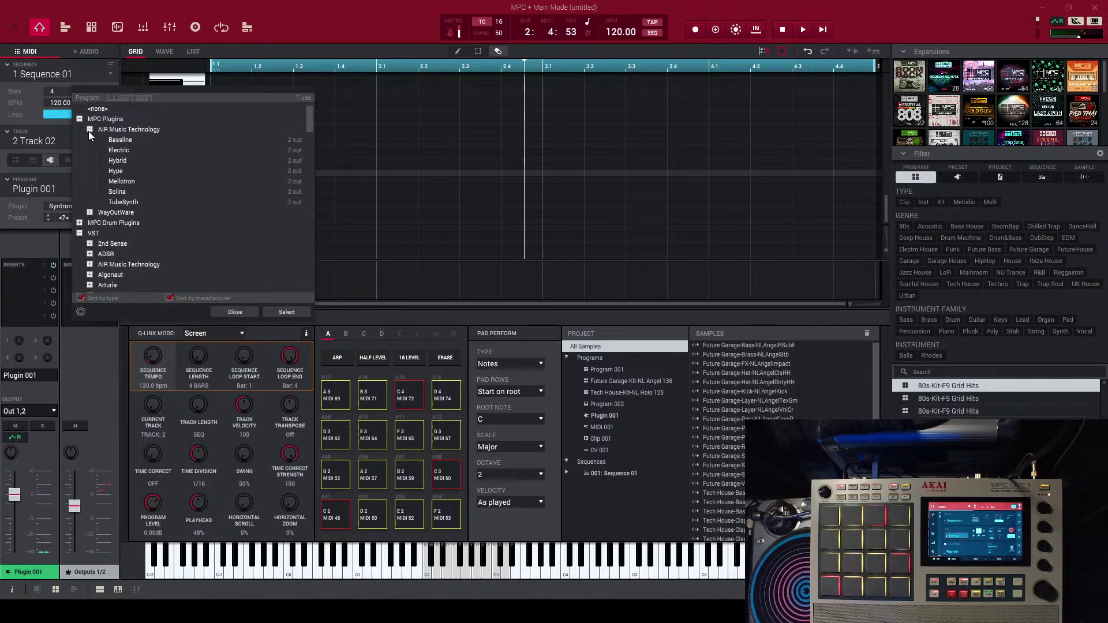
click(115, 151)
double_click(115, 152)
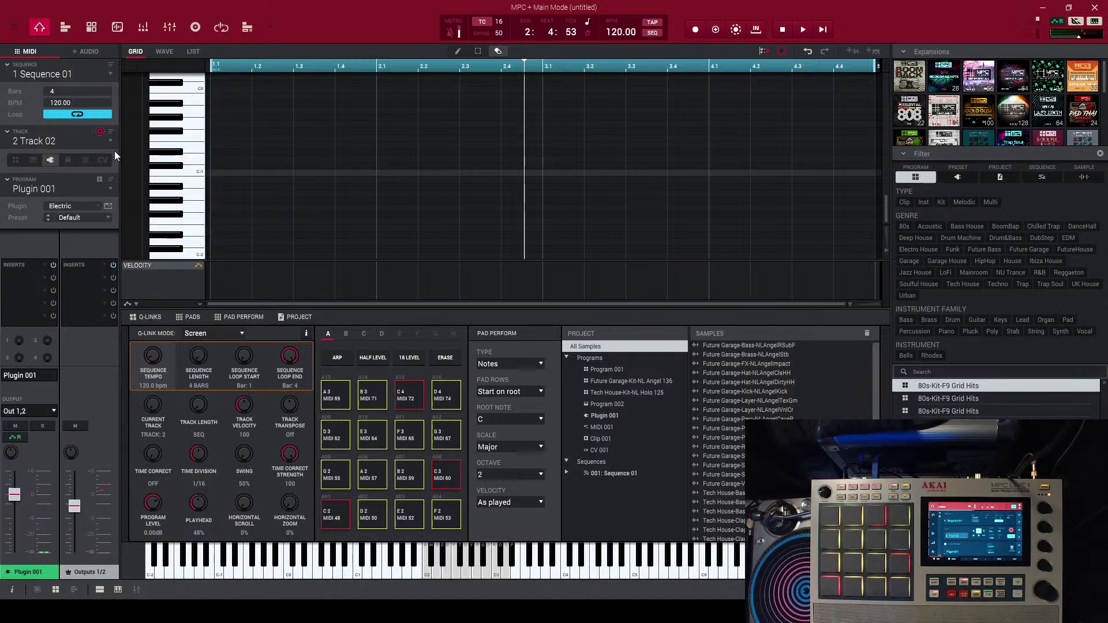
- Examine the Electric plugin's controls in its own window and in the program editor
click(107, 208)
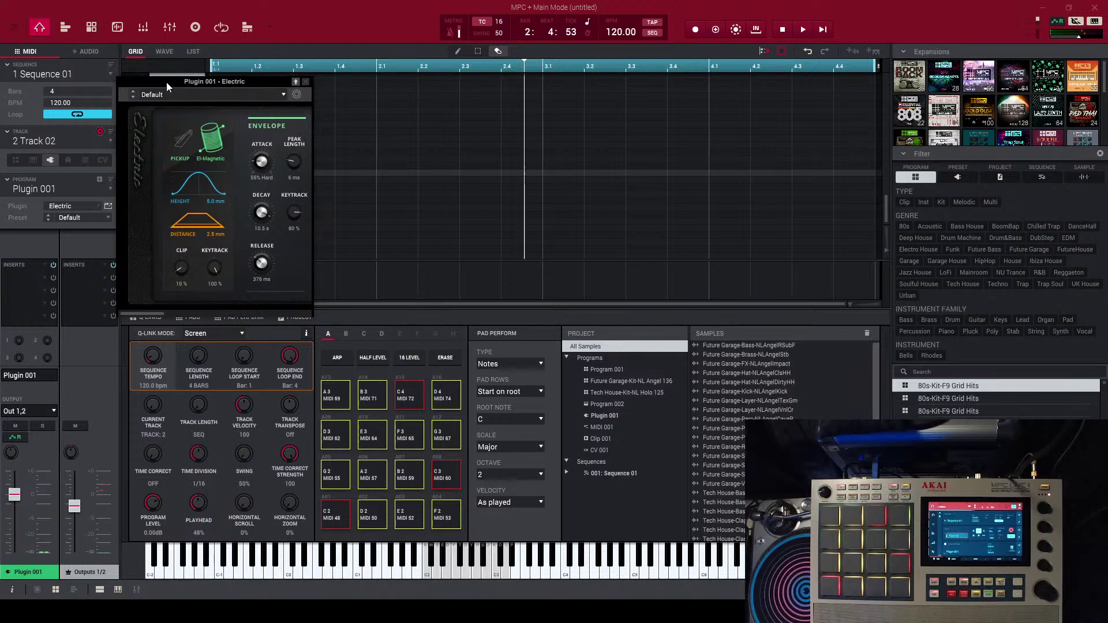
drag(167, 82, 271, 91)
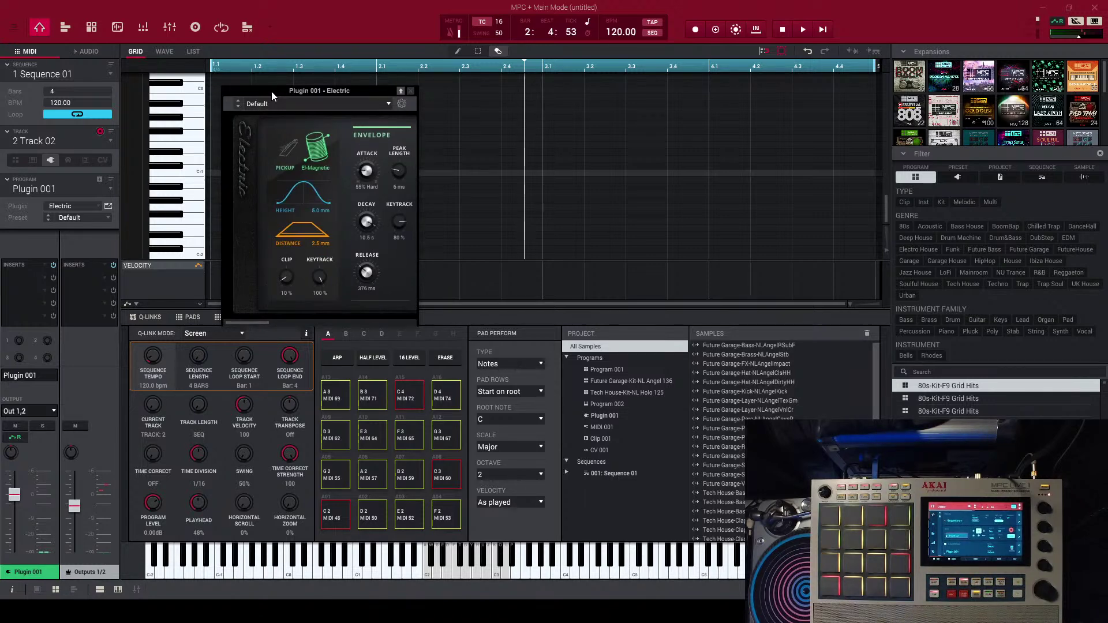
click(411, 91)
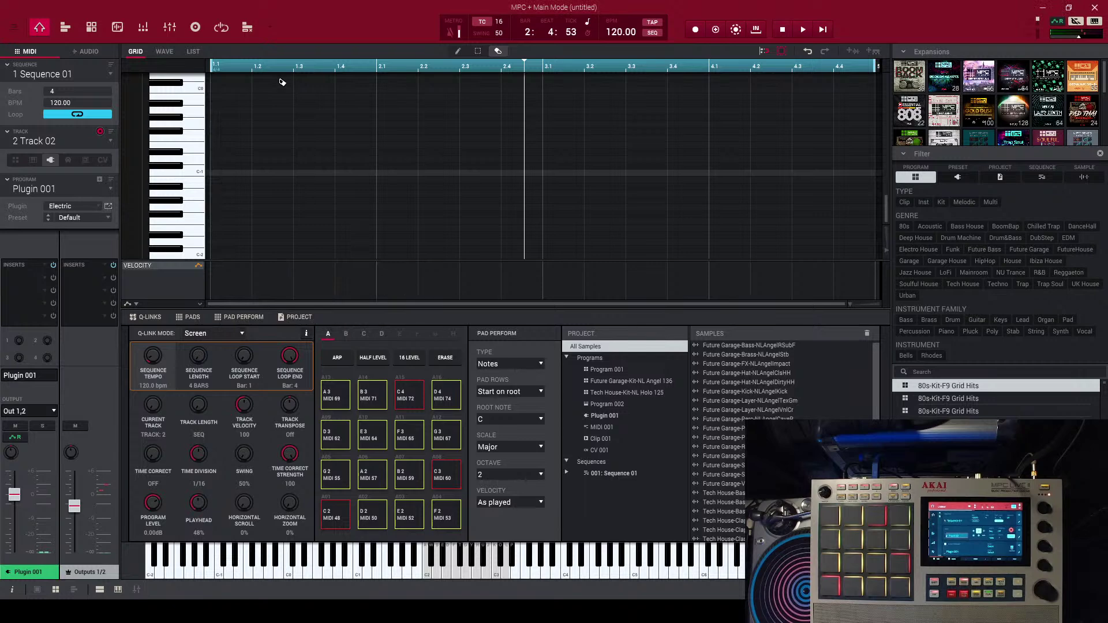
click(87, 26)
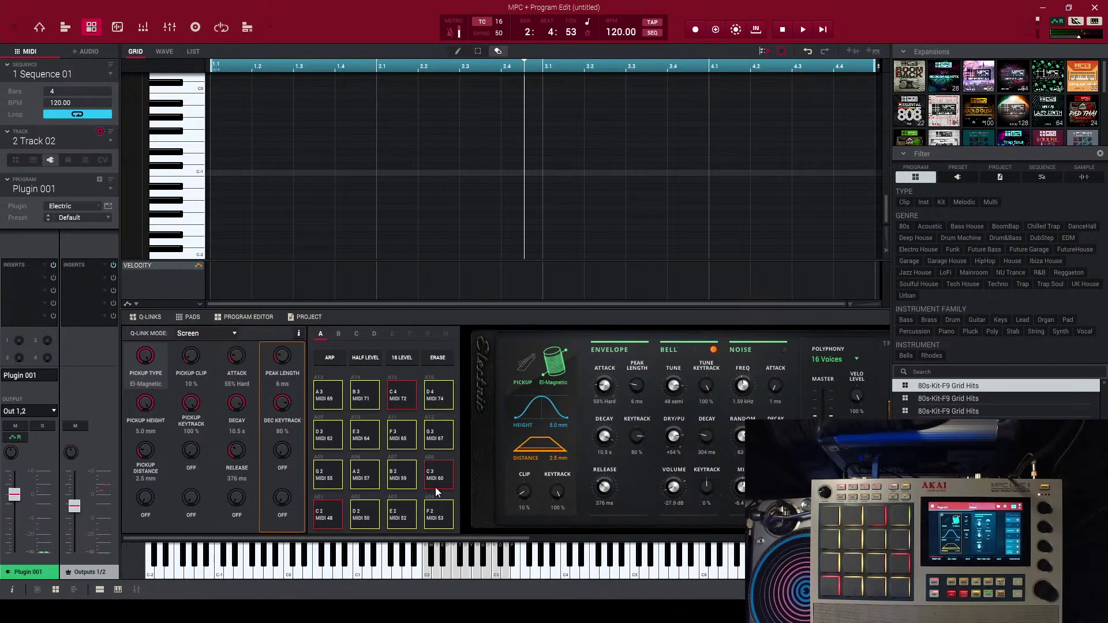
drag(425, 538, 518, 522)
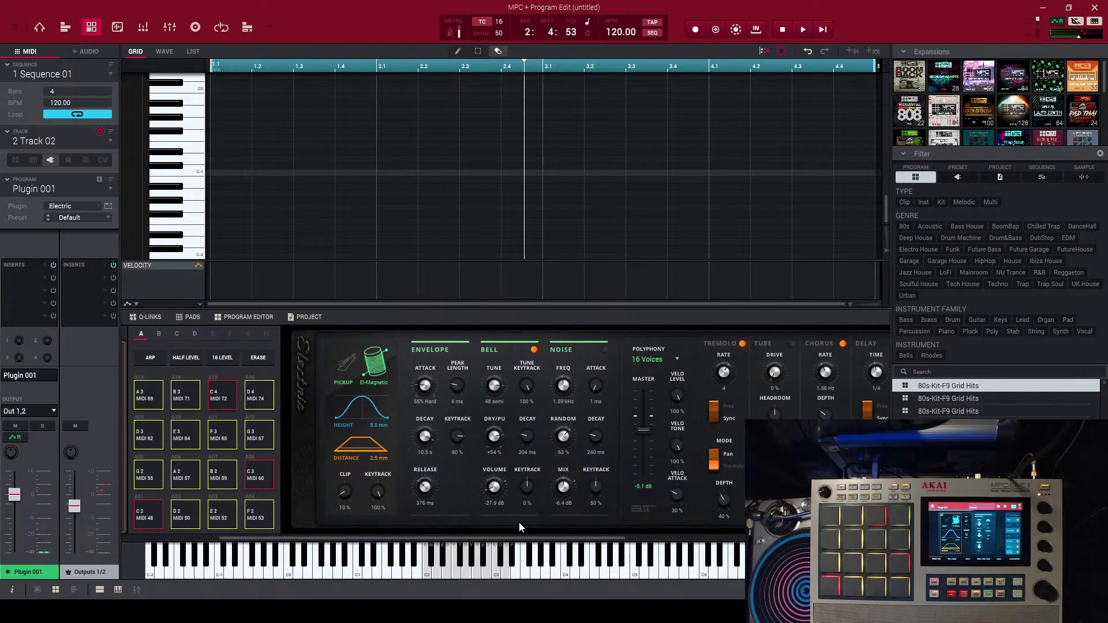
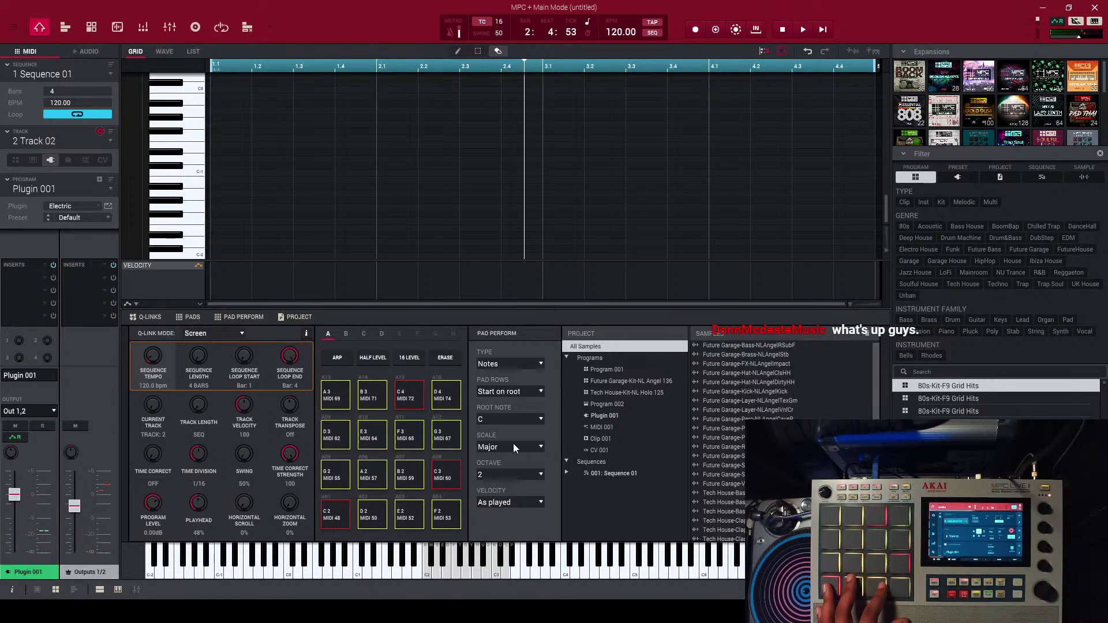
- Try the Chromatic pad perform type and return the pads to Notes
click(535, 366)
click(519, 395)
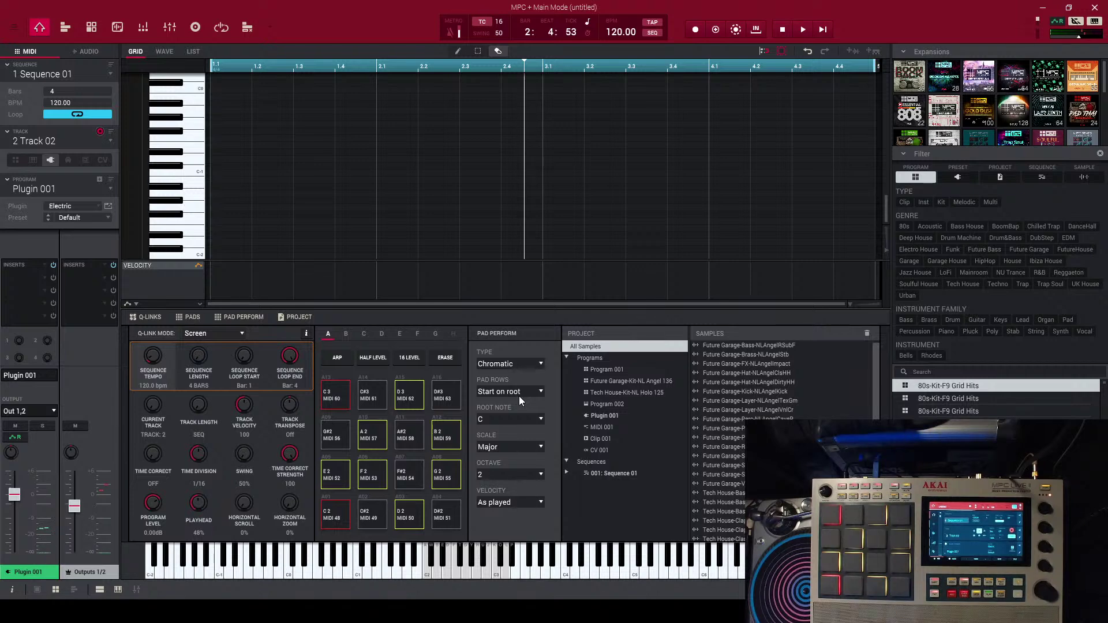
click(536, 367)
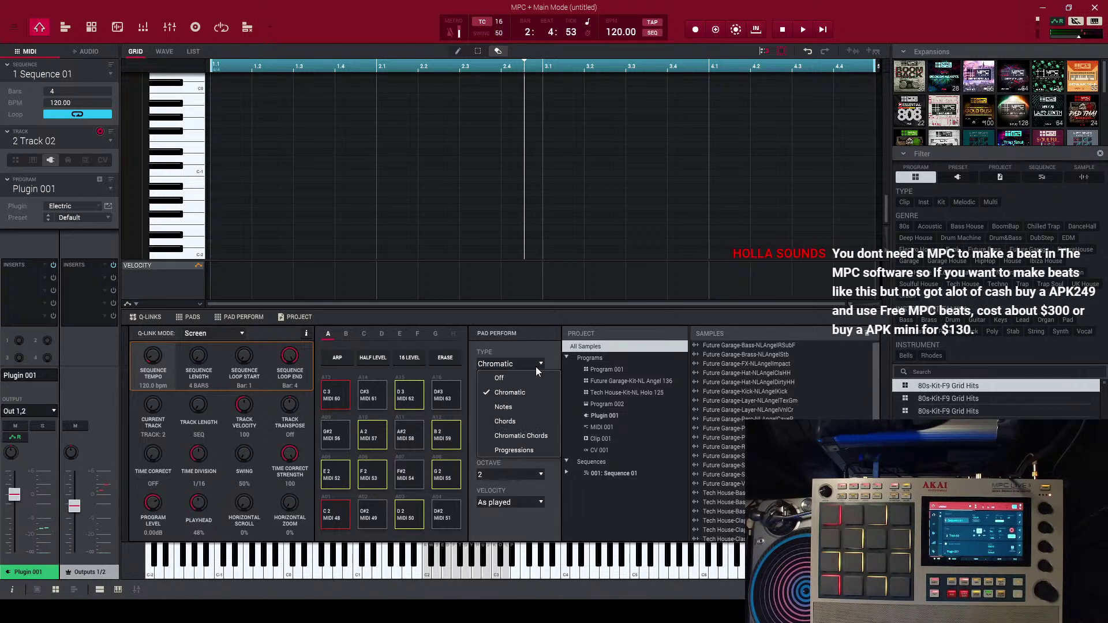
click(520, 407)
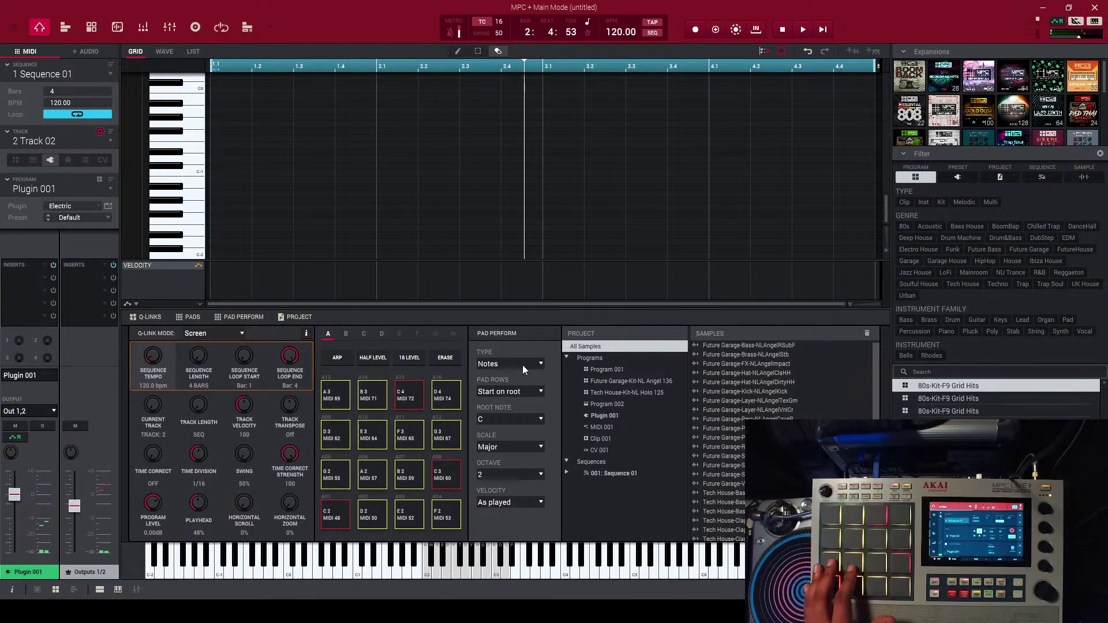
- Check the pad row options and set the pad perform type to Chords
click(539, 393)
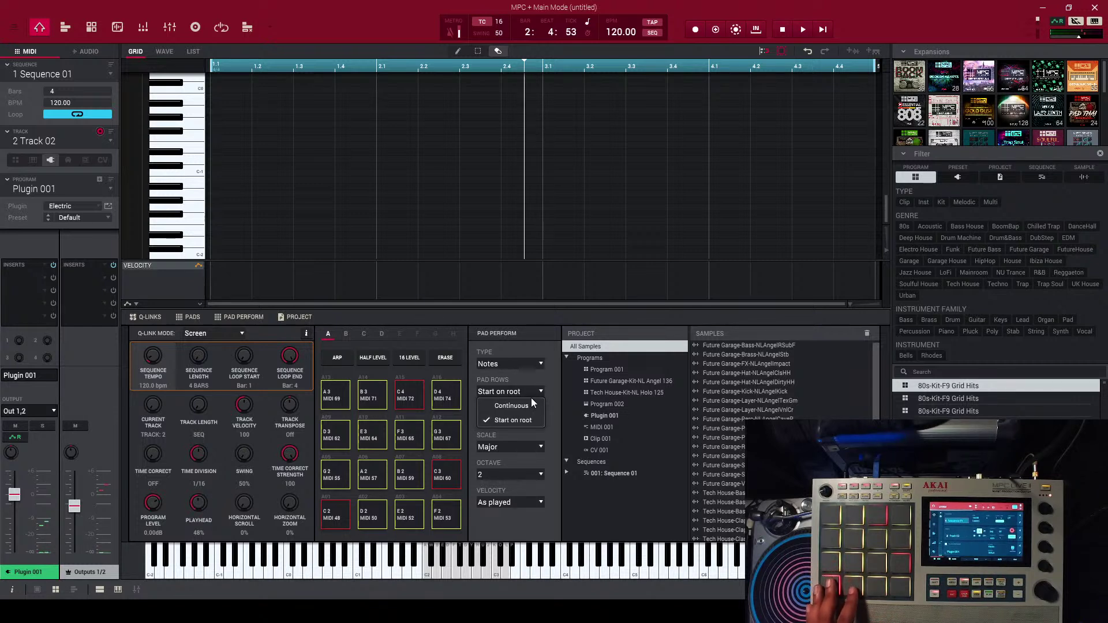
click(537, 373)
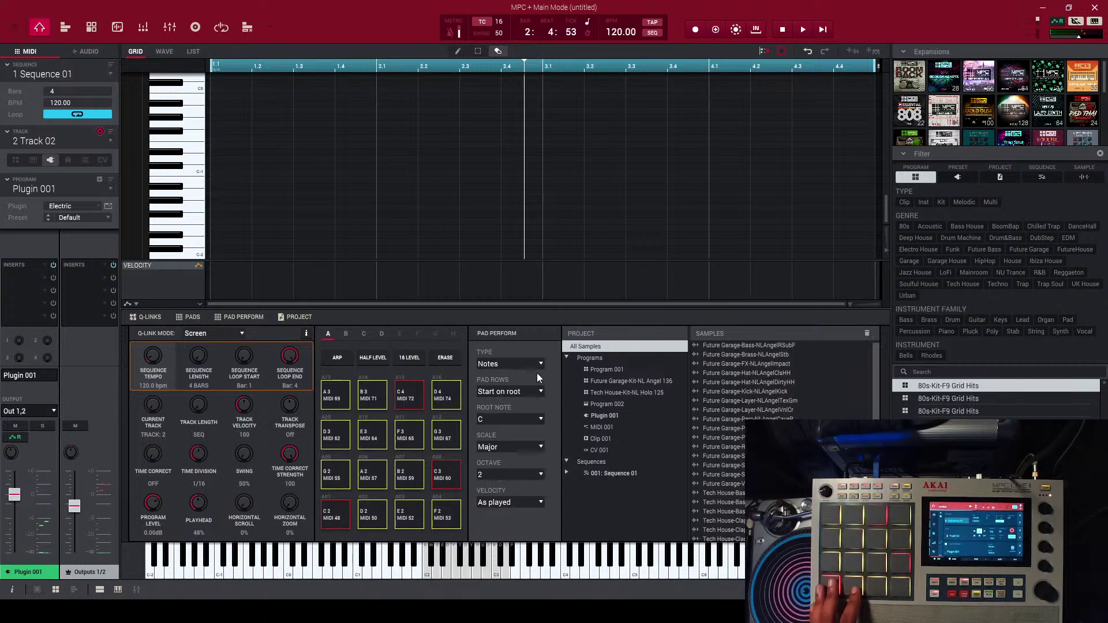
click(538, 365)
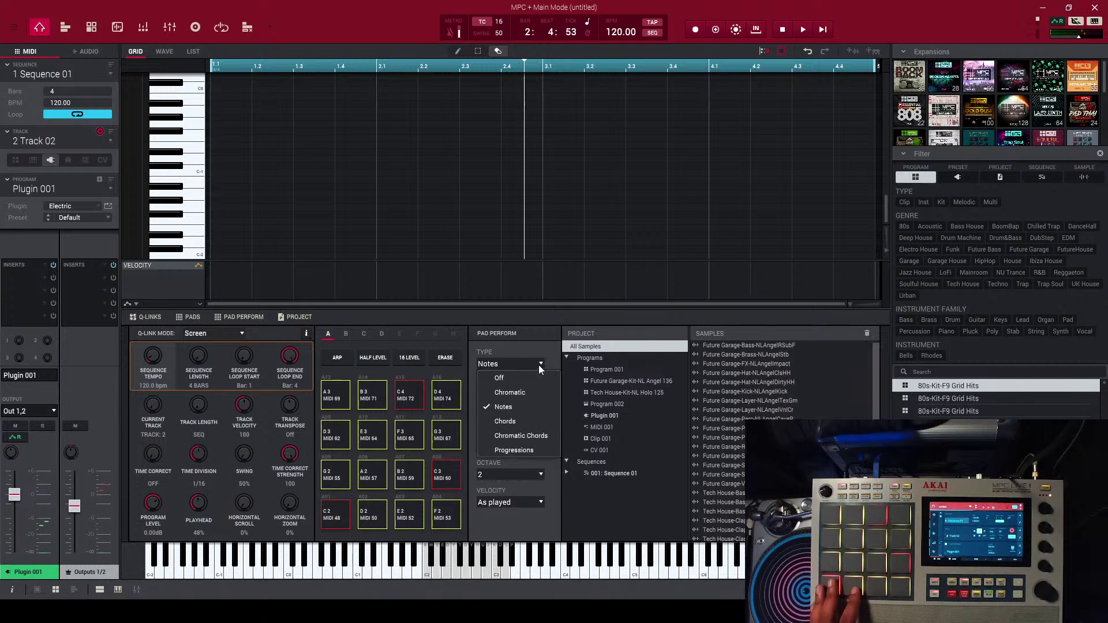
click(511, 420)
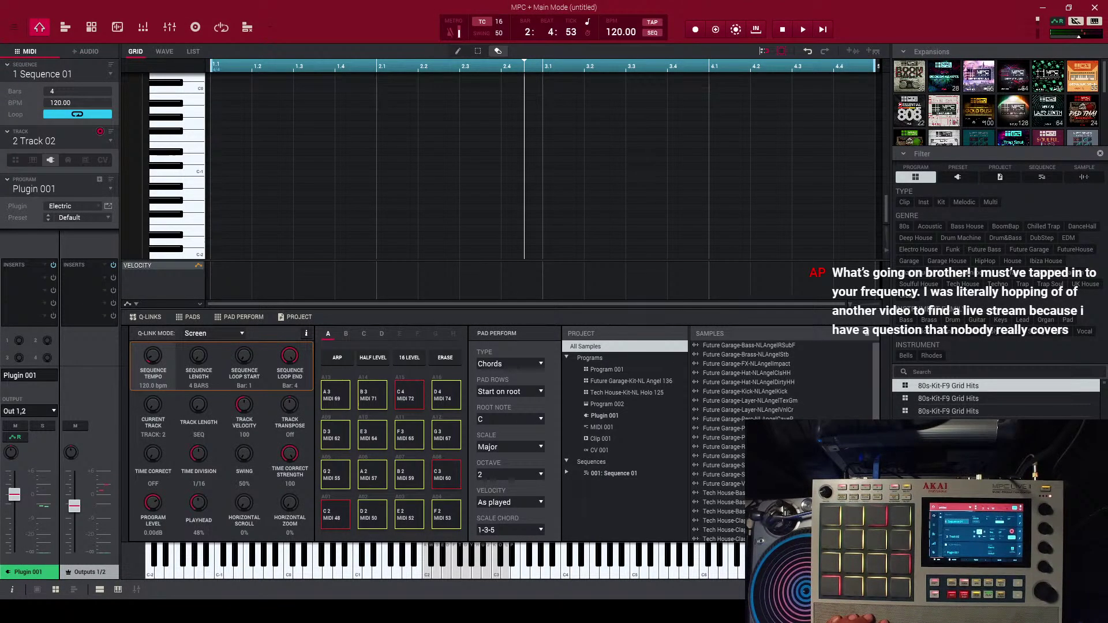
- Set the pad perform type to Progressions, choose the Godly progression from the Gospel category, and stop playback
click(541, 365)
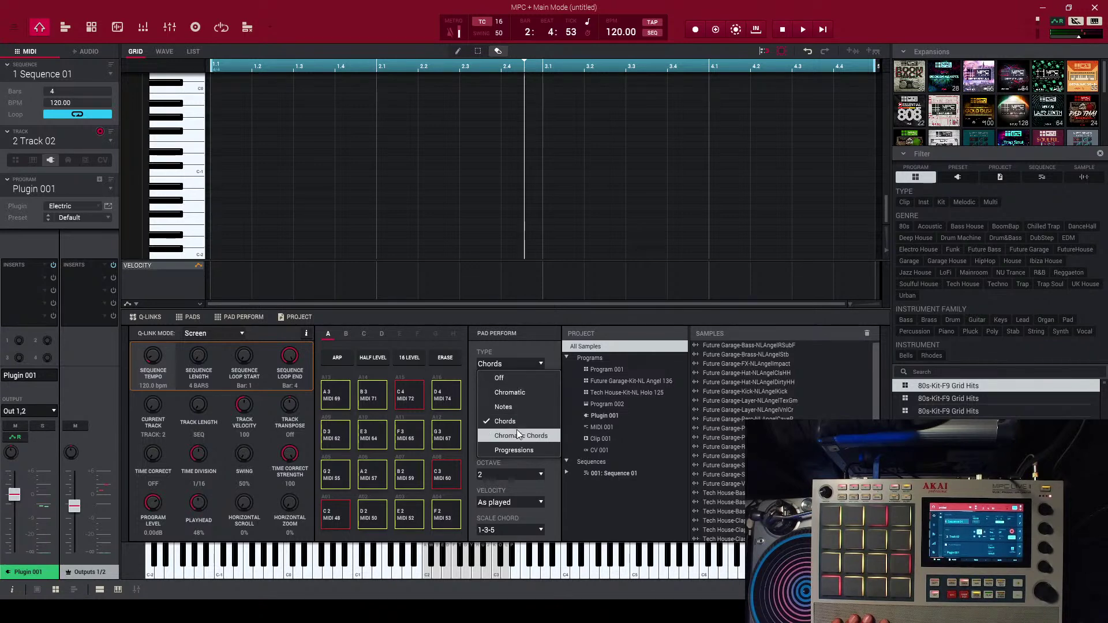
click(519, 447)
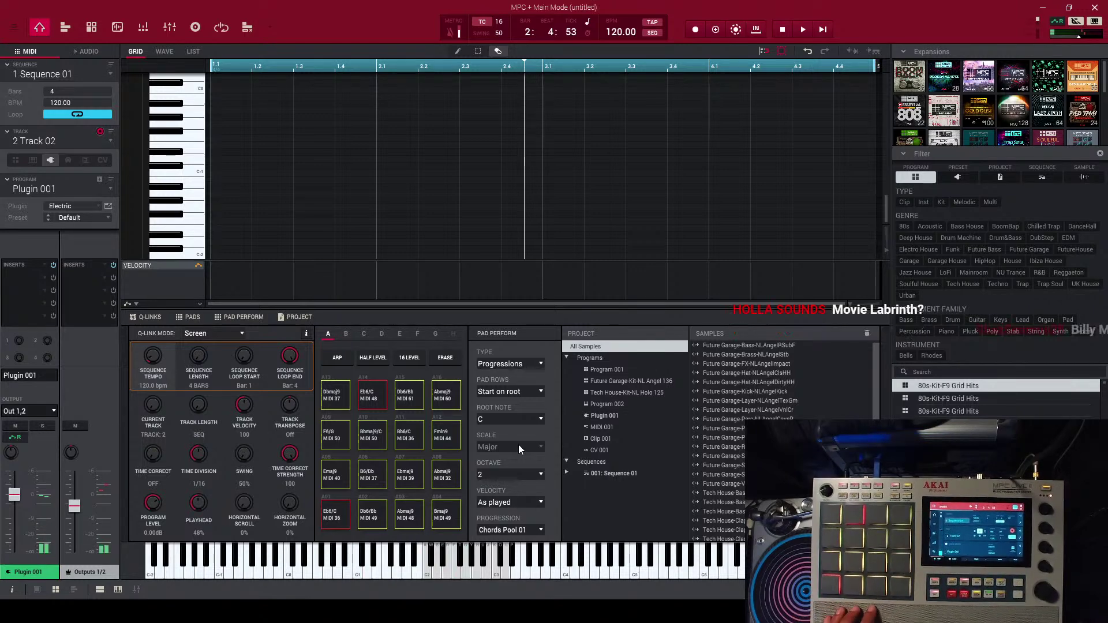
click(539, 530)
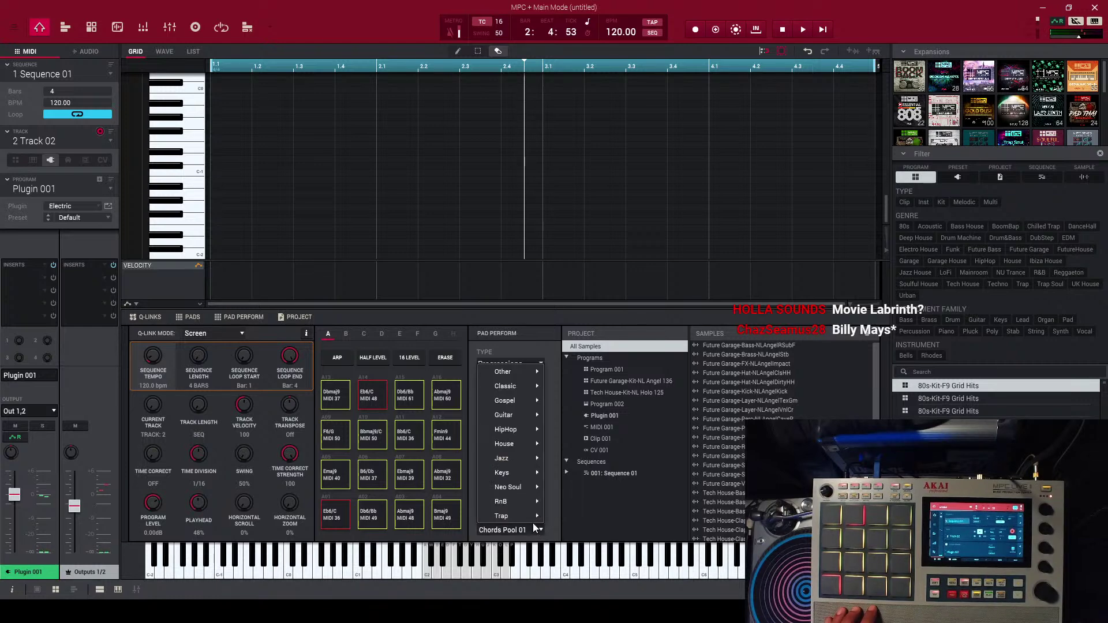
mouse_move(513, 392)
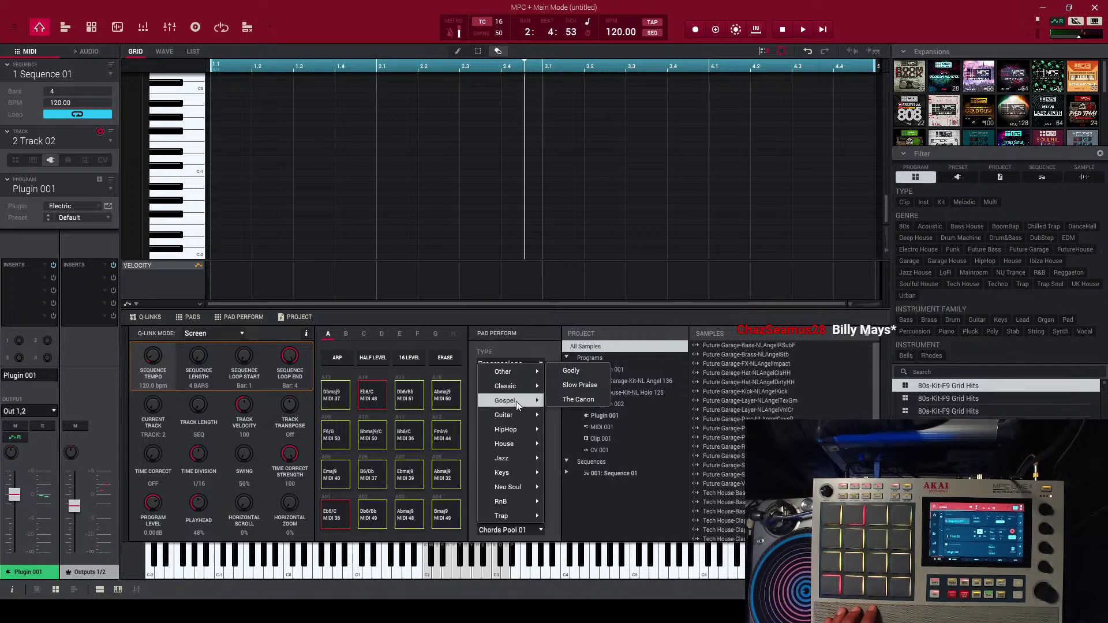
click(559, 378)
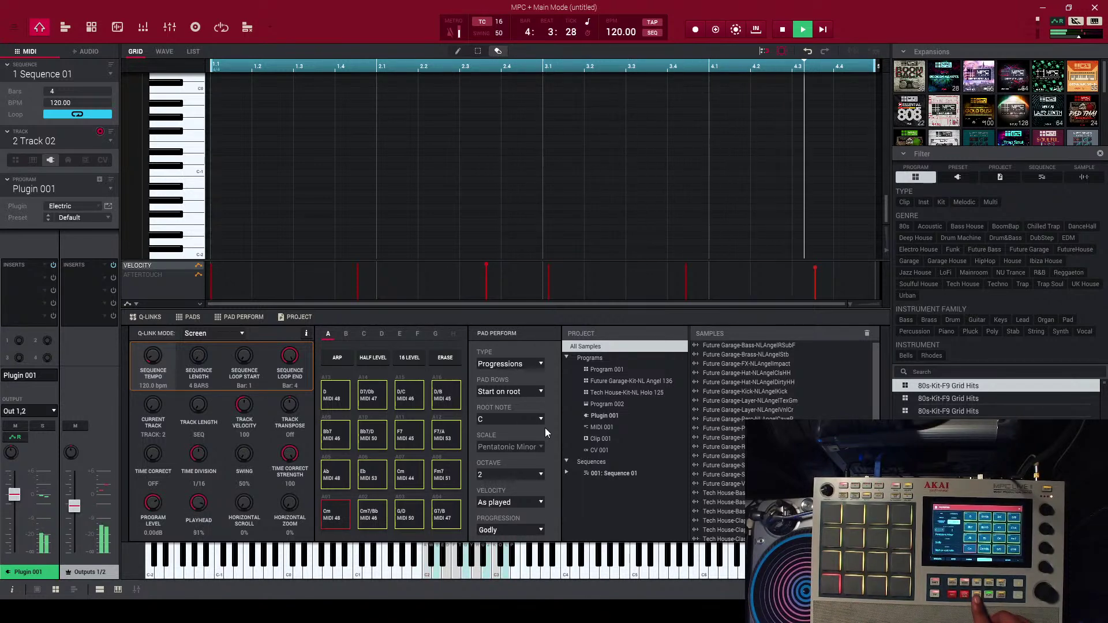
key(space)
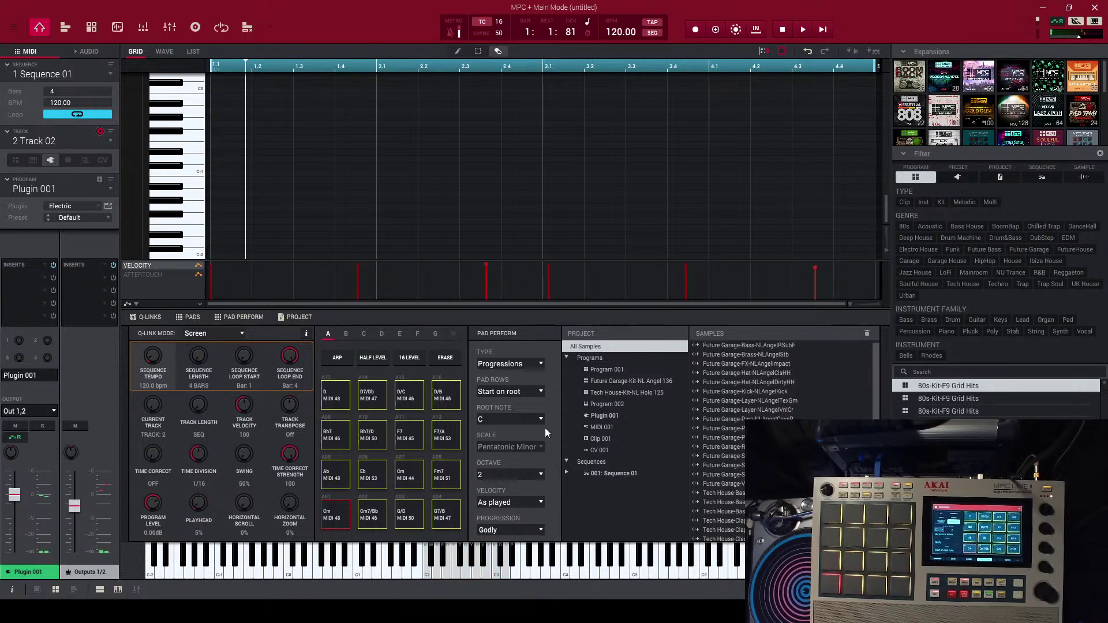
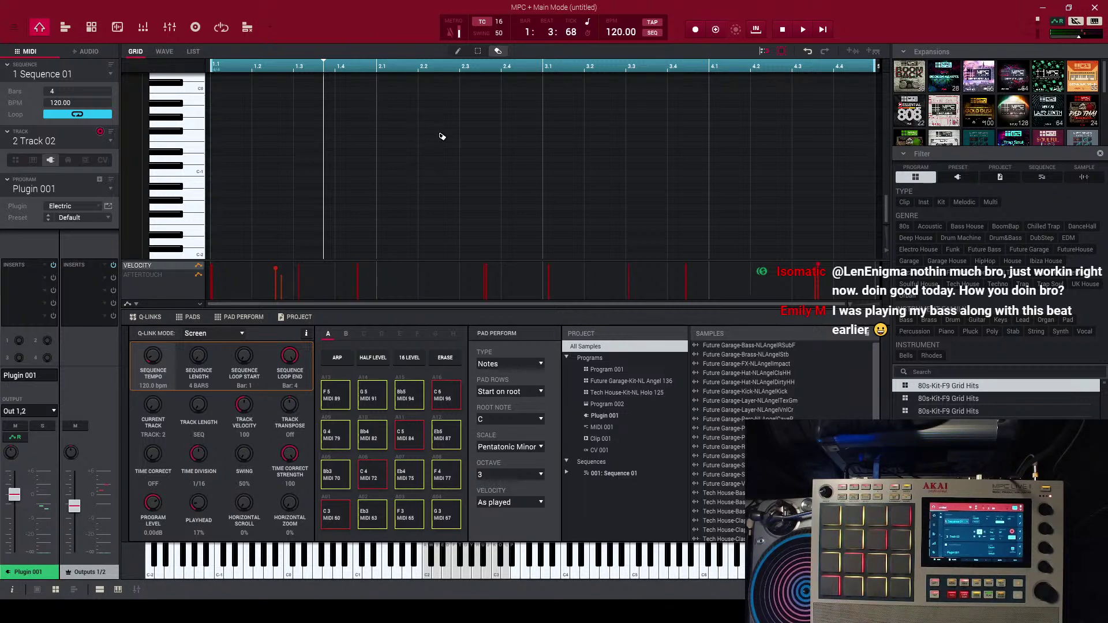
- Try deleting all the recorded notes on Track 02, and undo the deletion
click(480, 51)
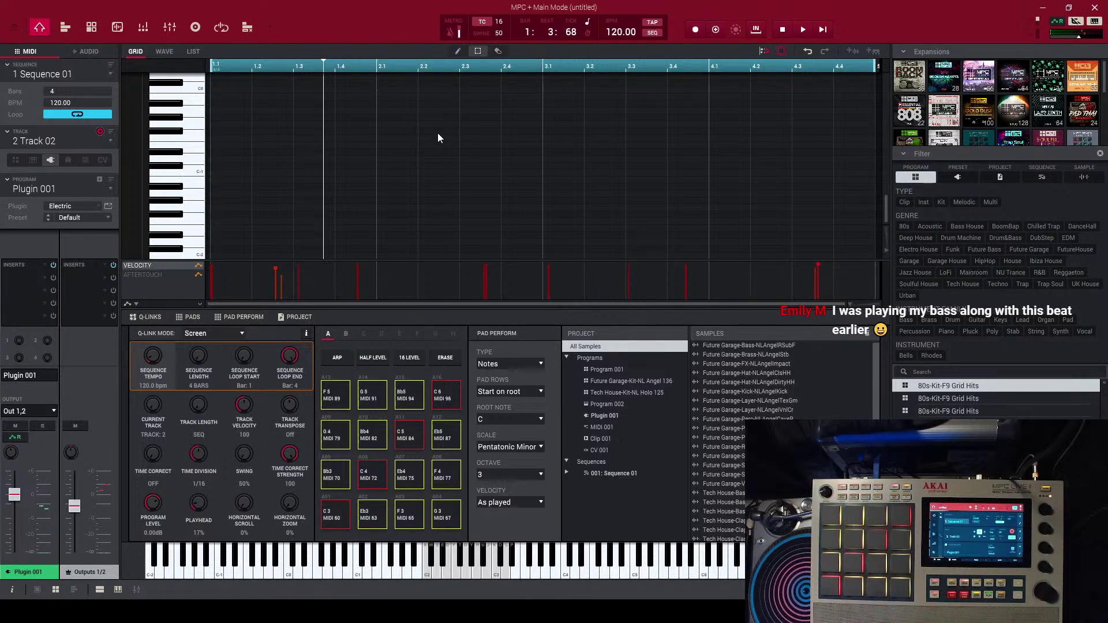
scroll(438, 138, up, 10)
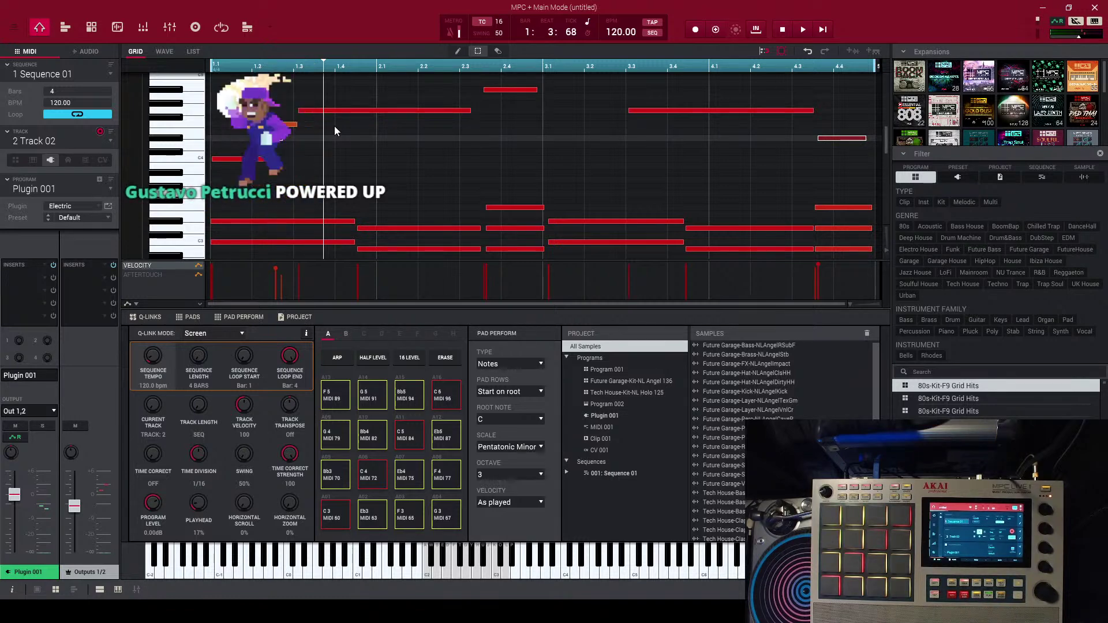
key(e)
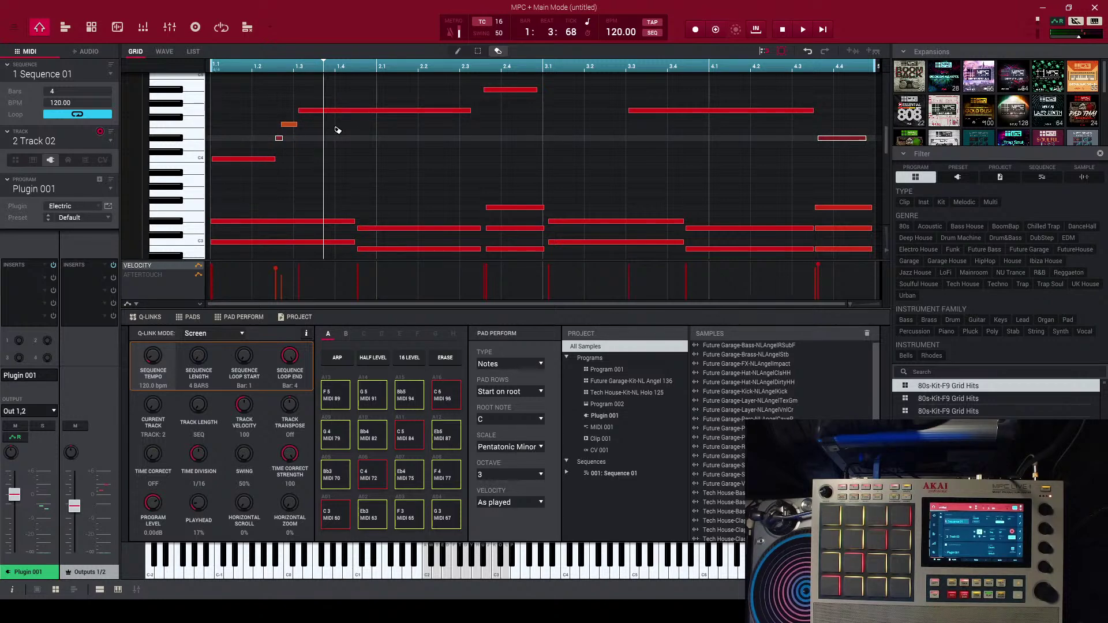
key(ctrl+a)
key(s)
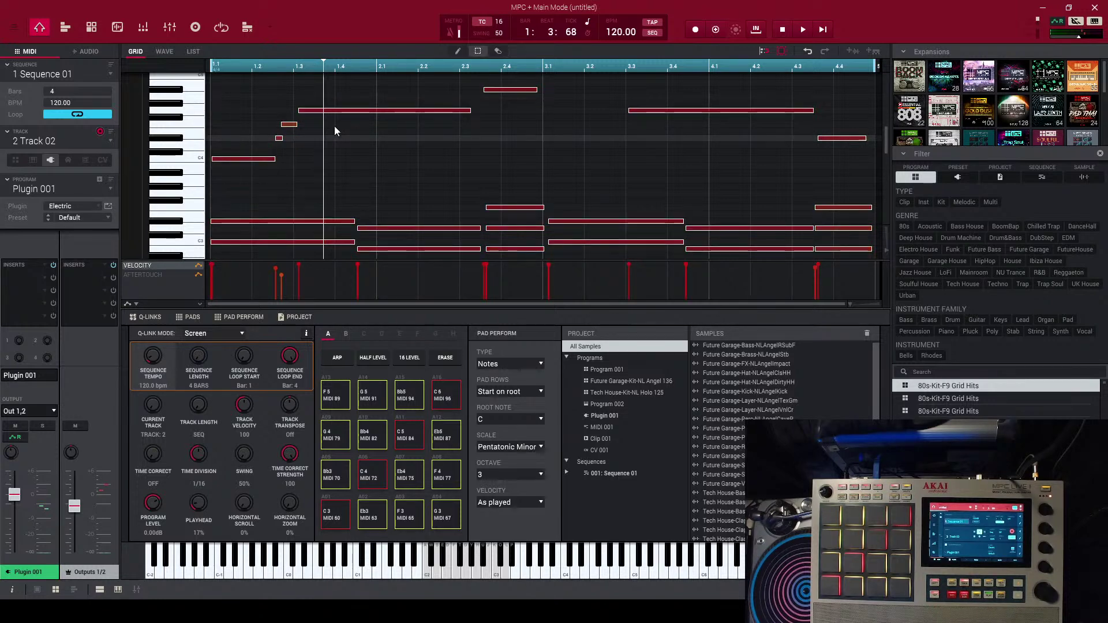
key(Delete)
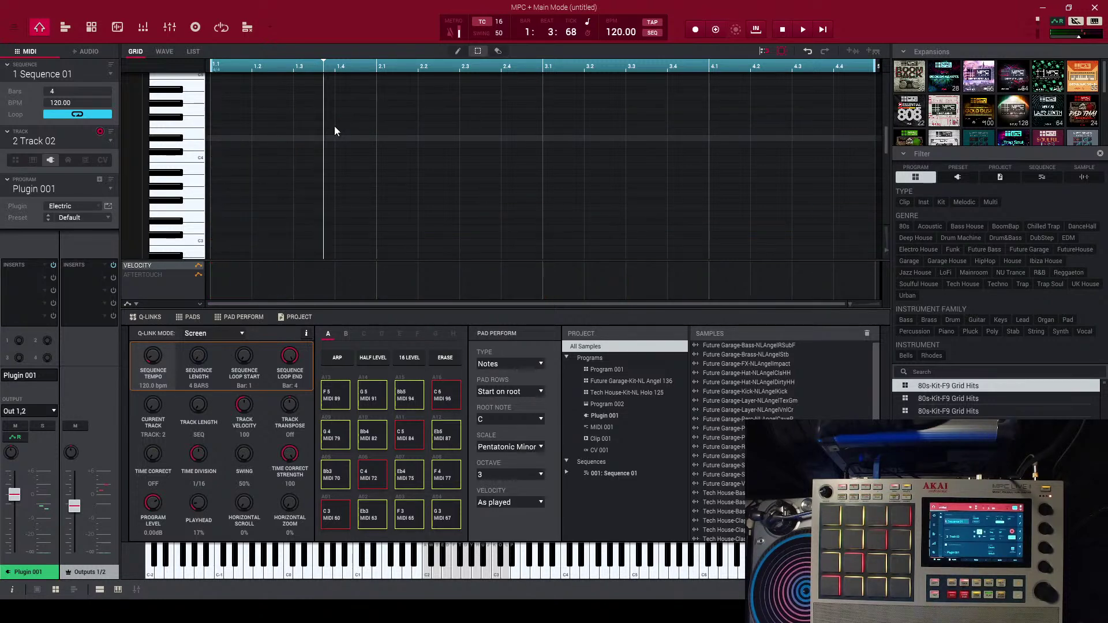
key(ctrl+z)
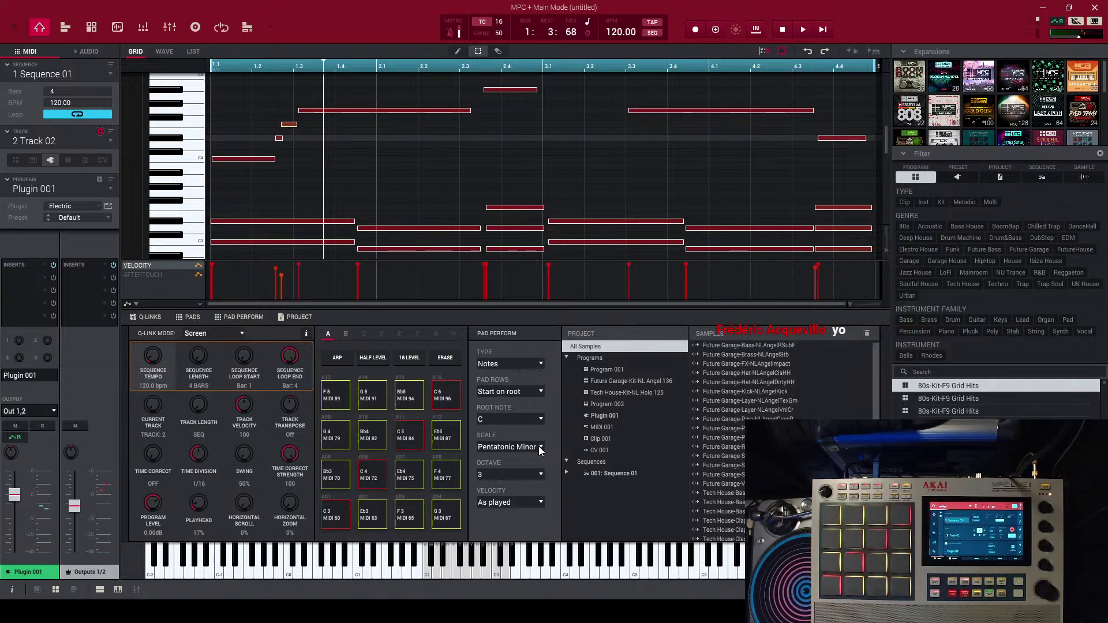
- Set the pad perform octave to 2 and change the type to Progressions
click(541, 474)
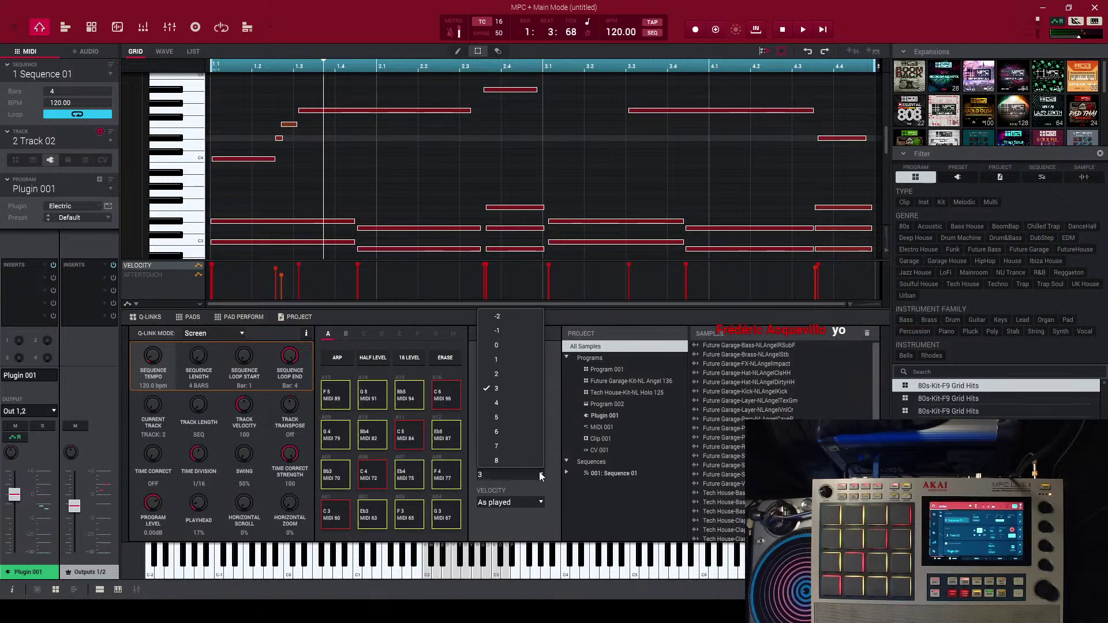
click(502, 373)
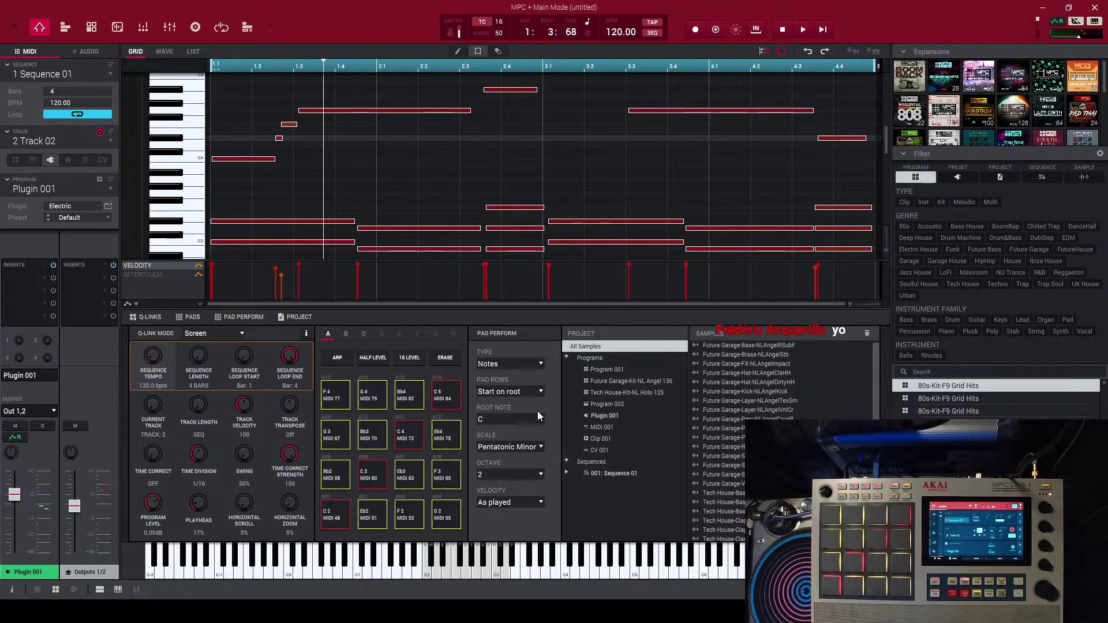
click(538, 367)
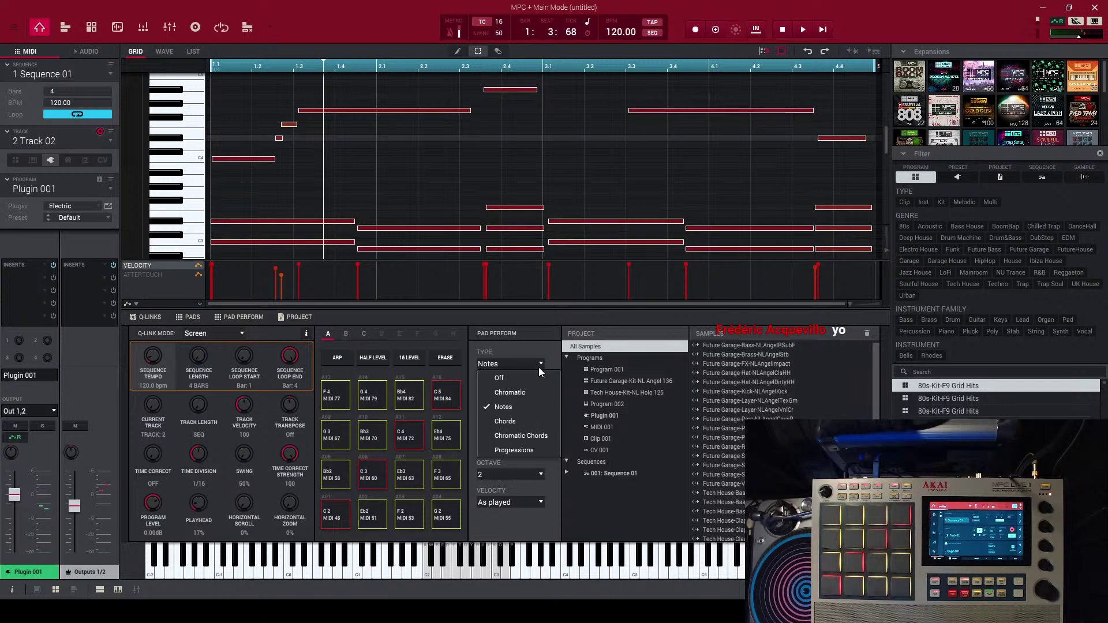
click(522, 444)
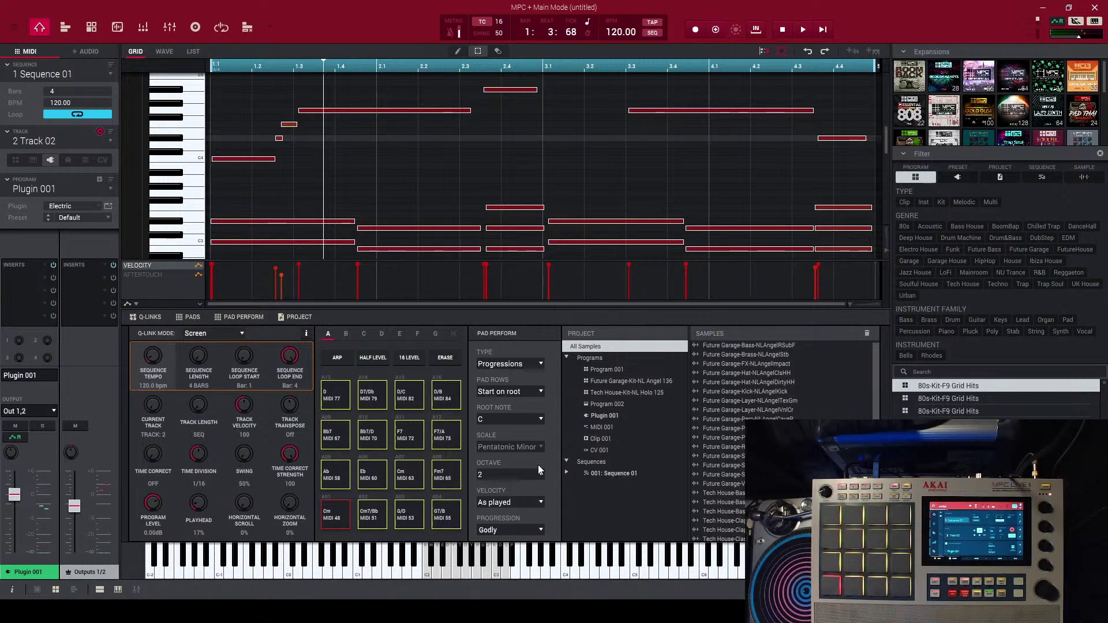
- Choose the Classic House progression from the House category and set its root note to A#
click(539, 529)
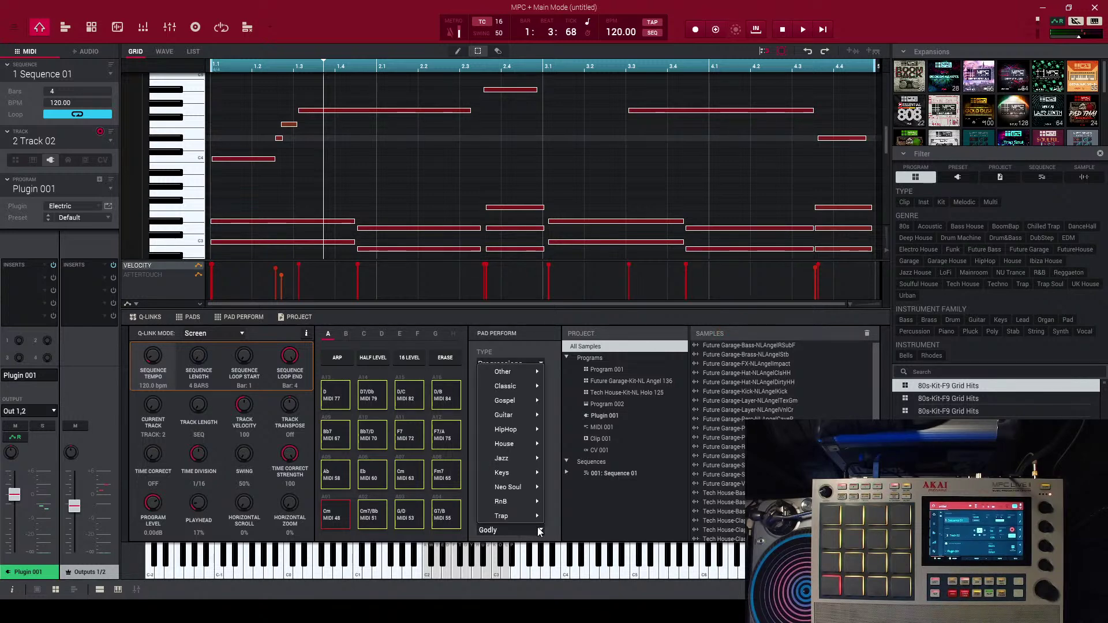
mouse_move(515, 400)
mouse_move(511, 455)
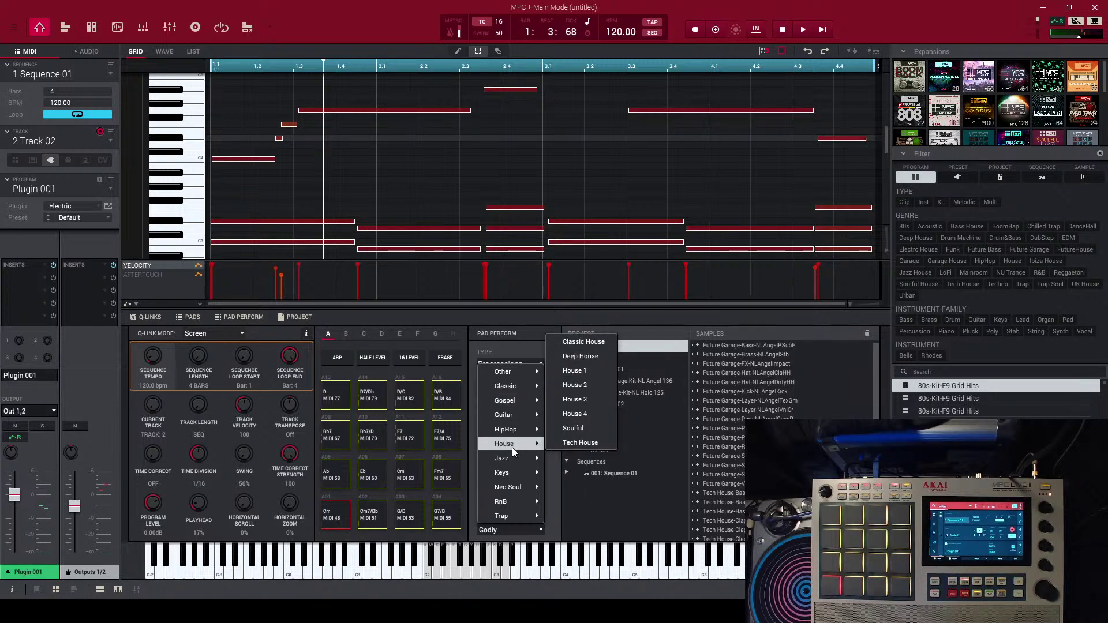
click(581, 343)
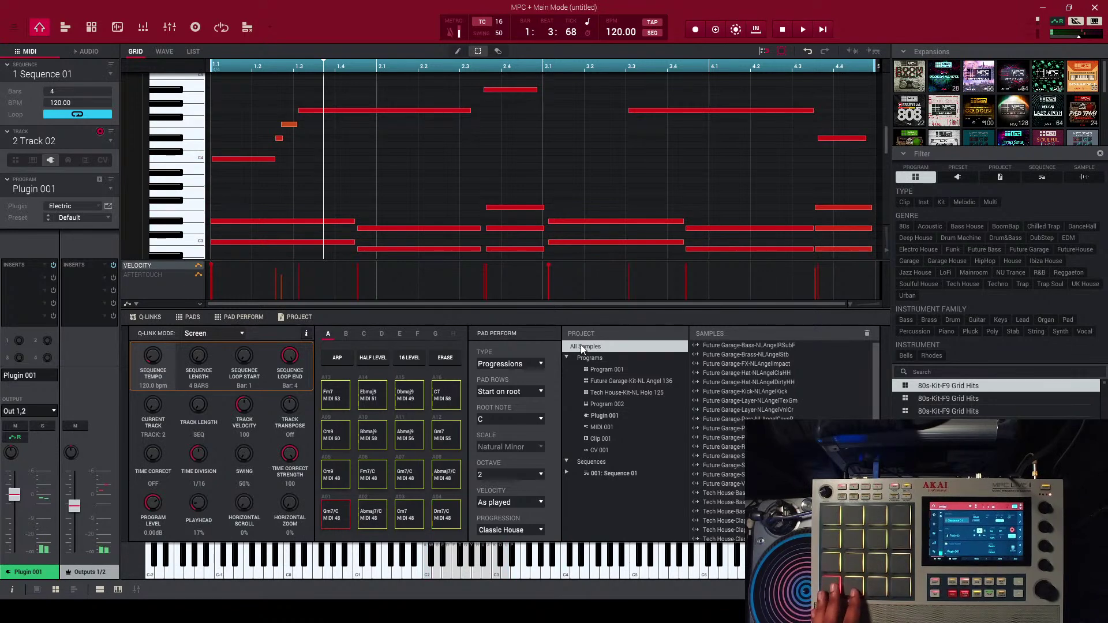
click(544, 423)
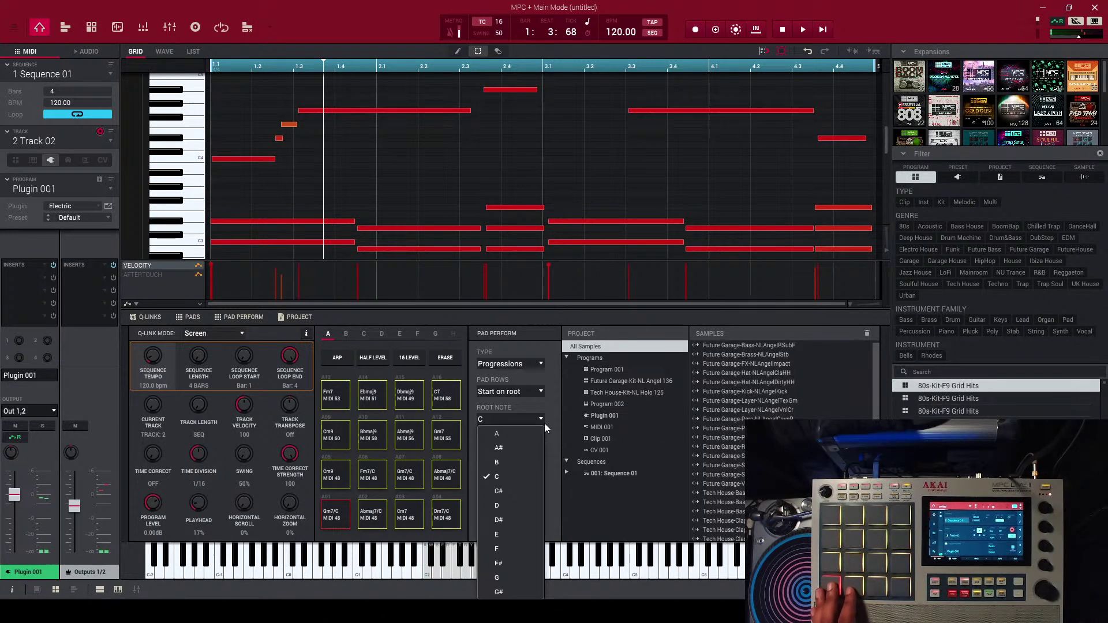
click(500, 452)
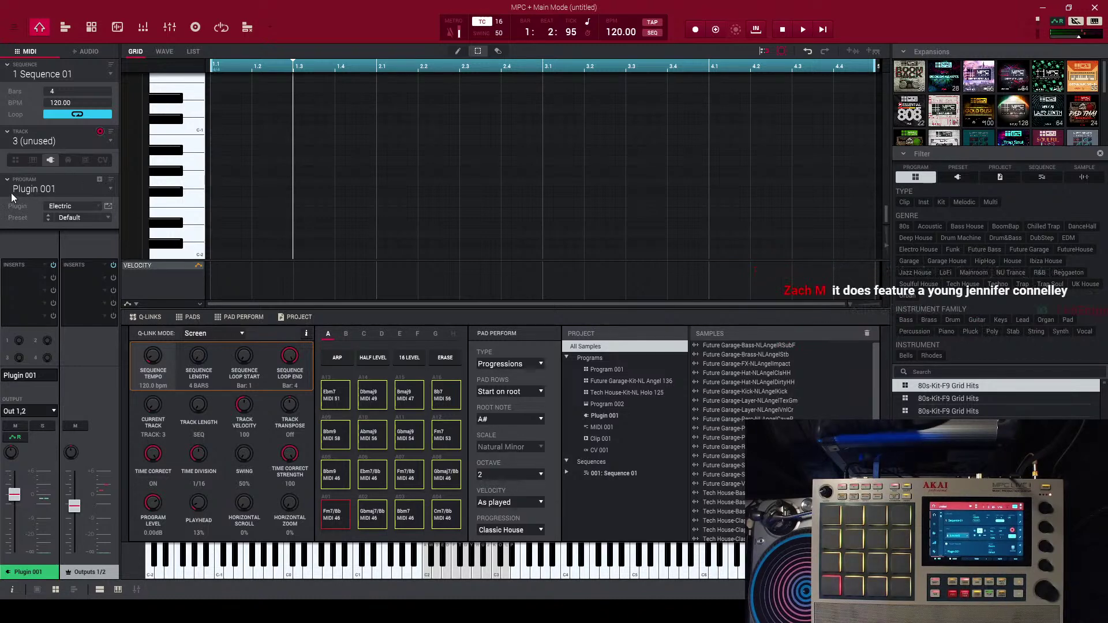
- Create a new plugin program on the unused track 3 and load Hype by AIR Music Technology from the MPC Plugins
click(98, 180)
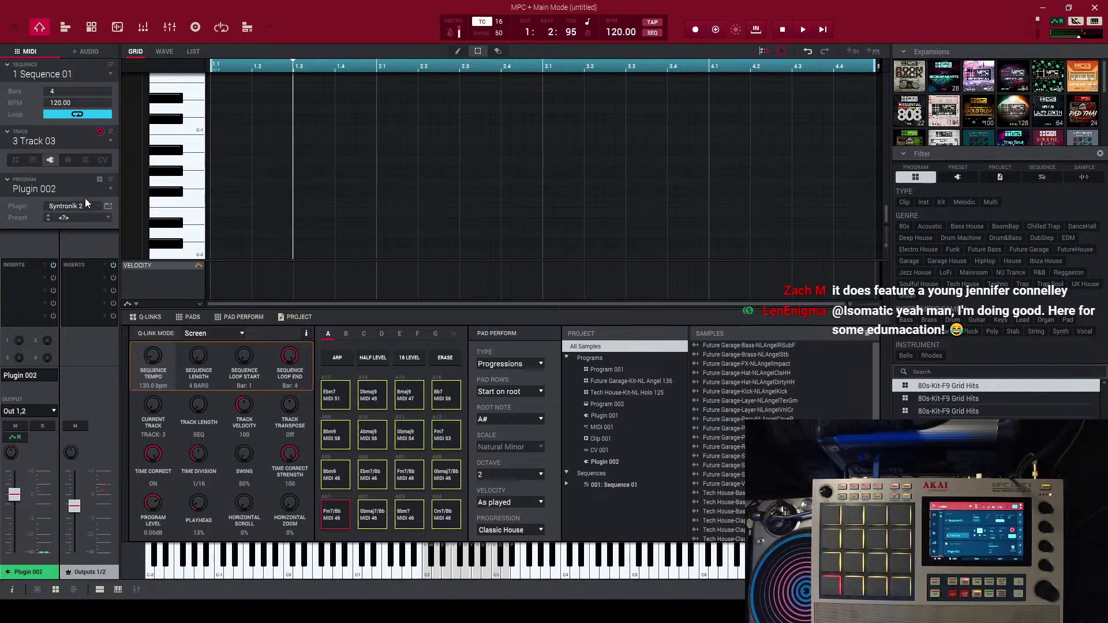
click(93, 203)
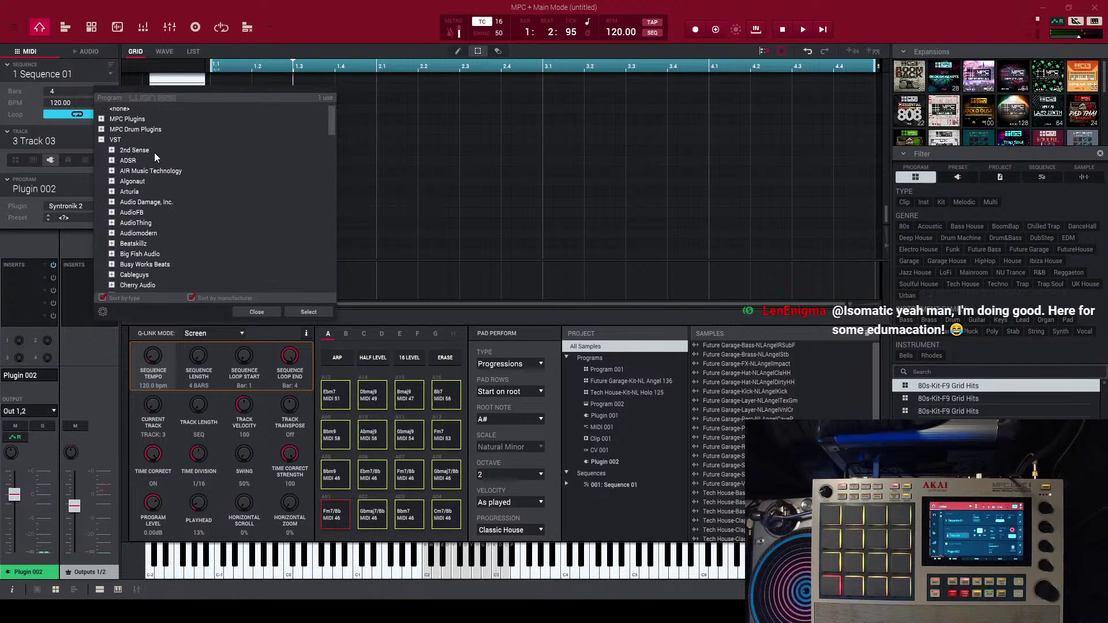
click(102, 119)
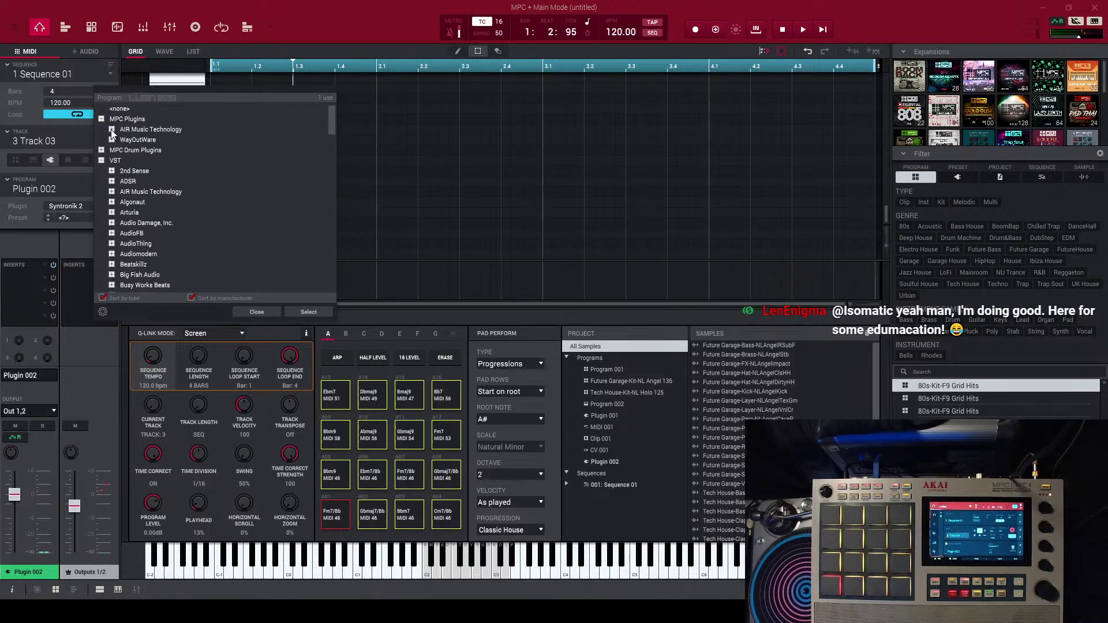
click(112, 130)
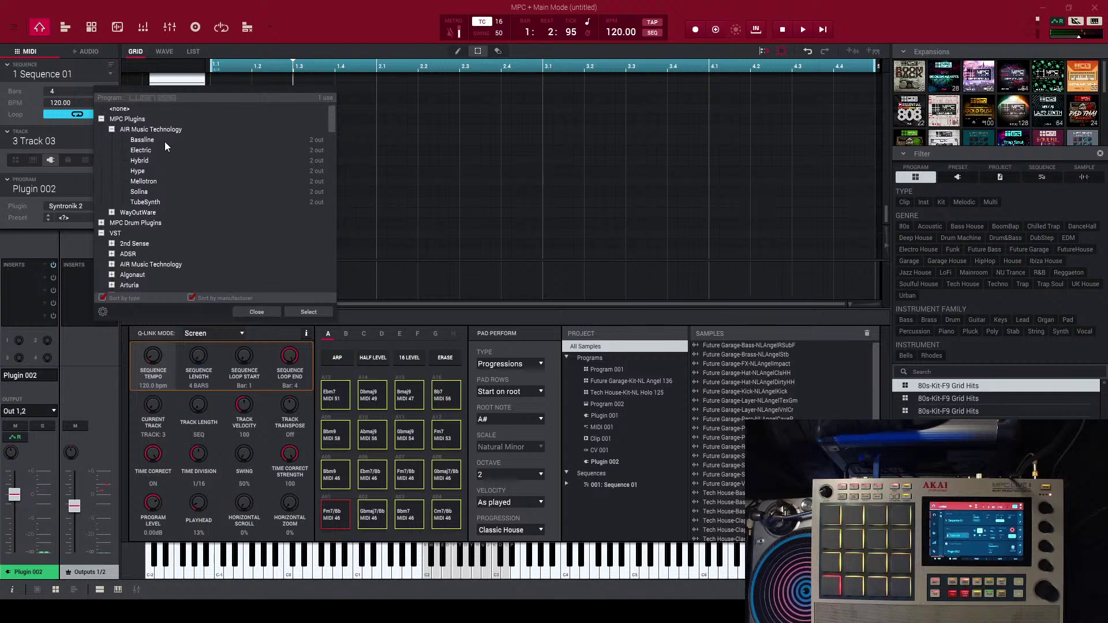
click(149, 171)
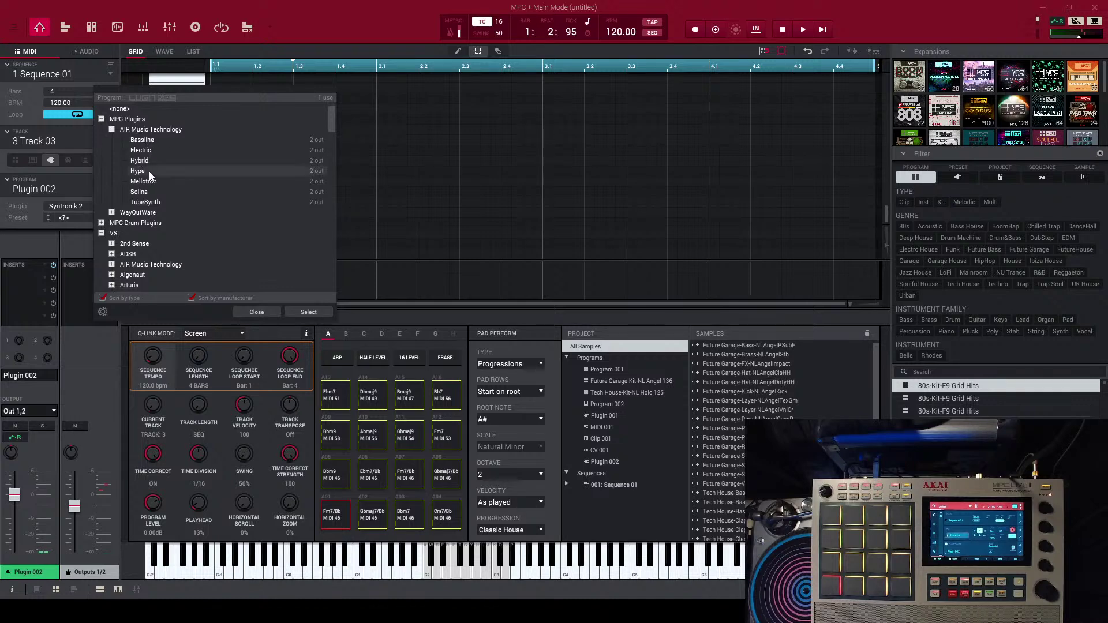
click(306, 312)
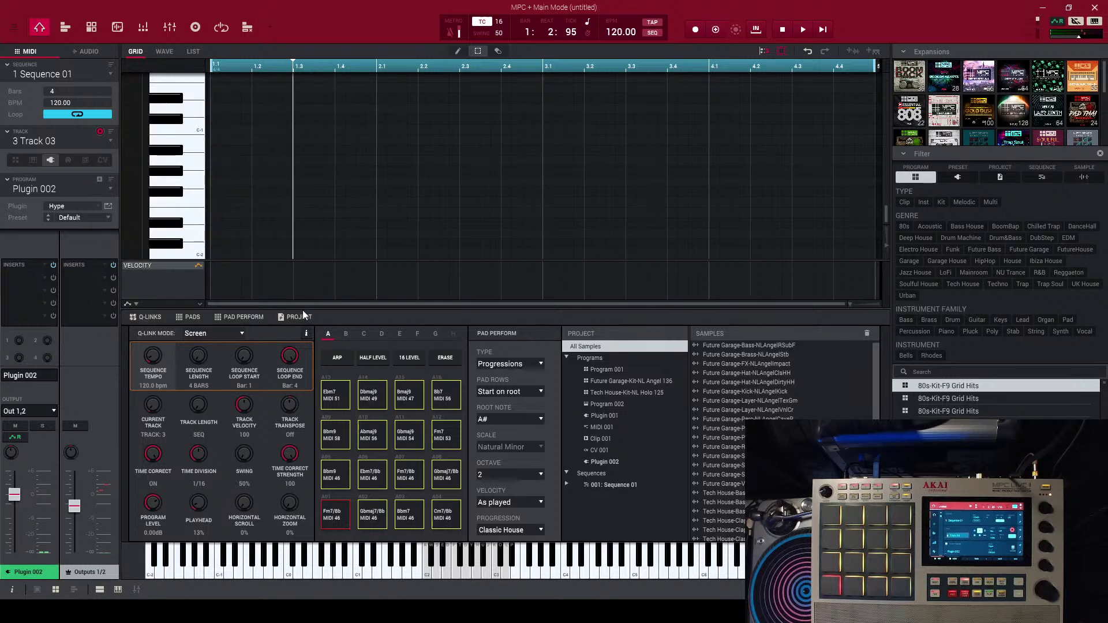
- Load the Basic House Bass preset from Hype's Bass Warm category and check its controls in the program editor
click(107, 219)
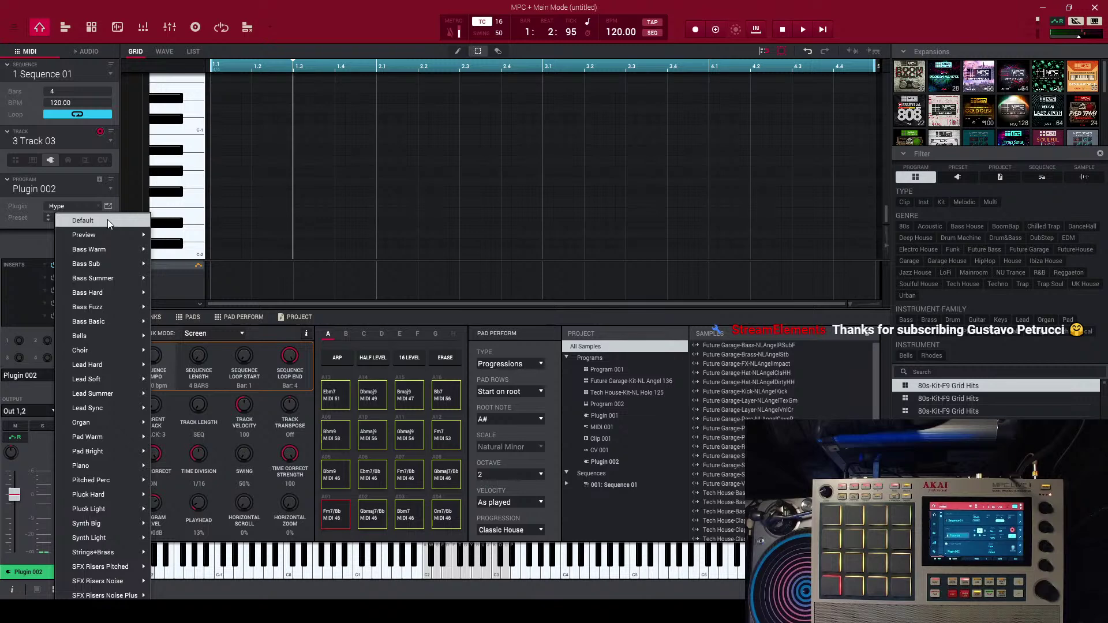
mouse_move(105, 250)
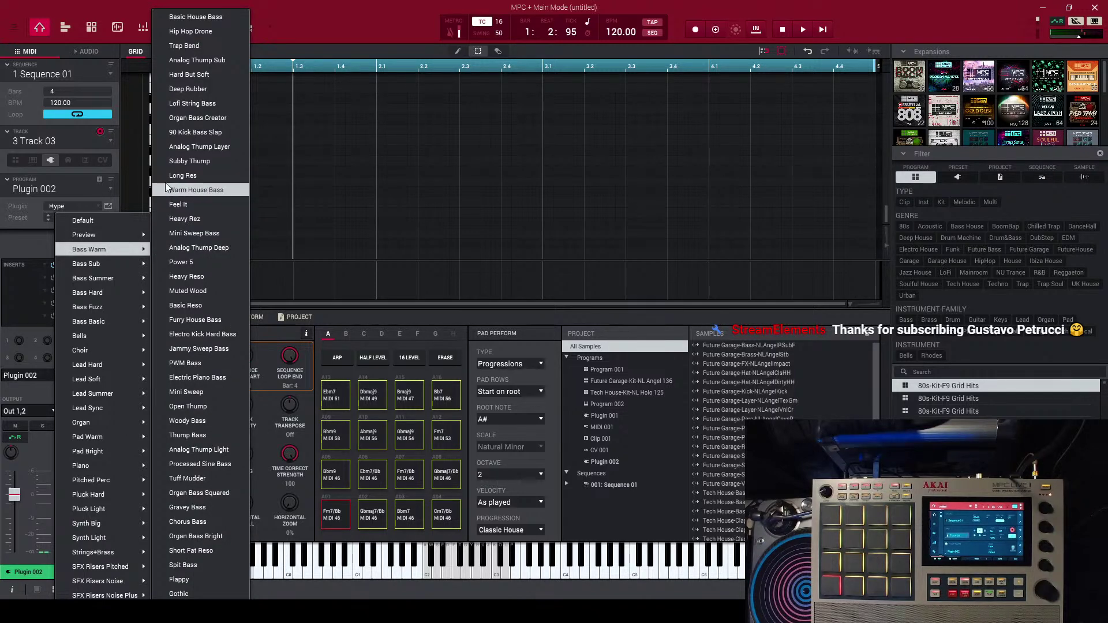
click(184, 22)
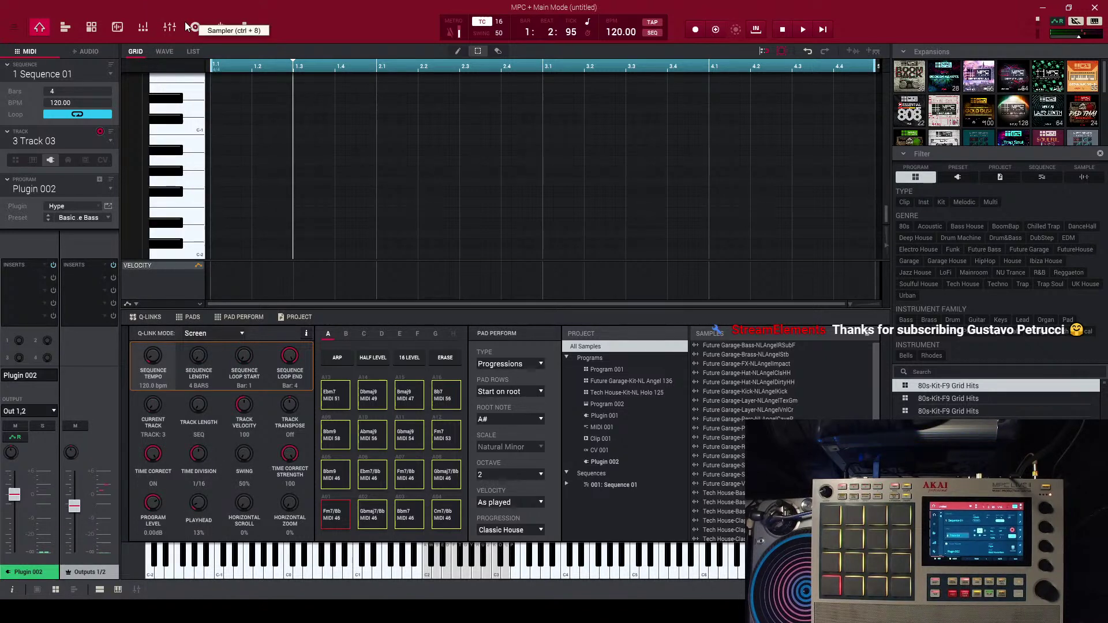
click(87, 34)
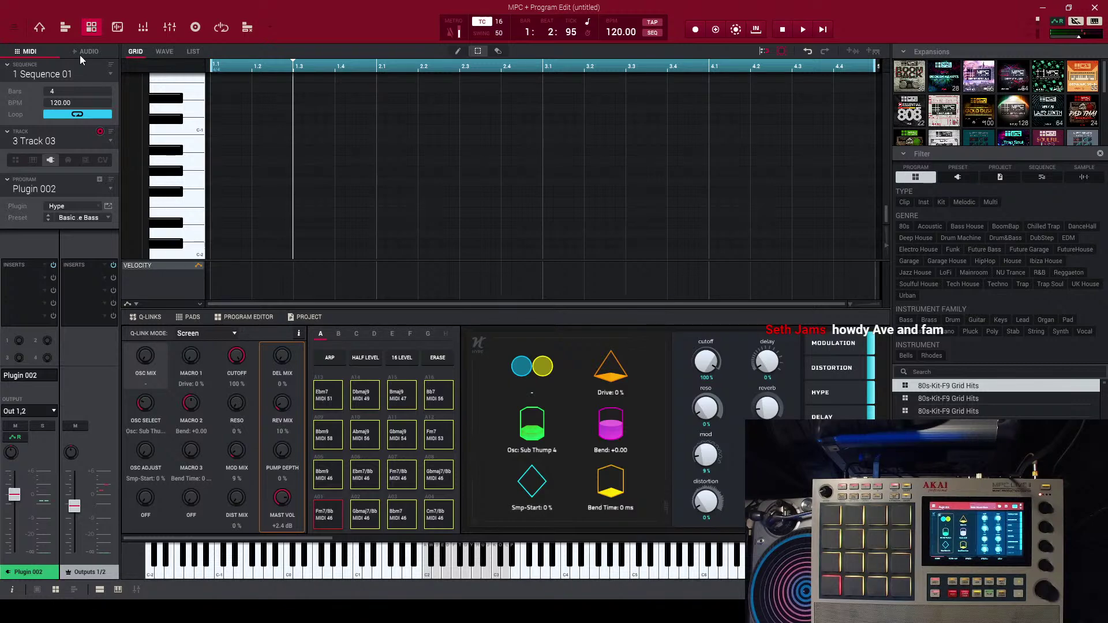
click(44, 28)
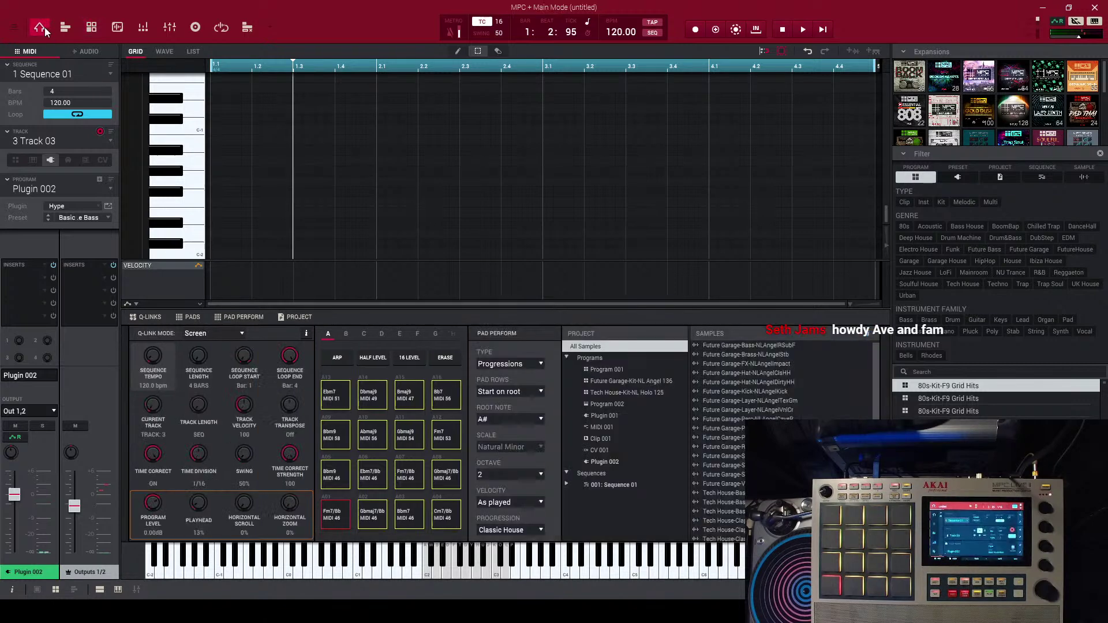
- Set the pad perform type to Notes for the Hype bass program
click(538, 367)
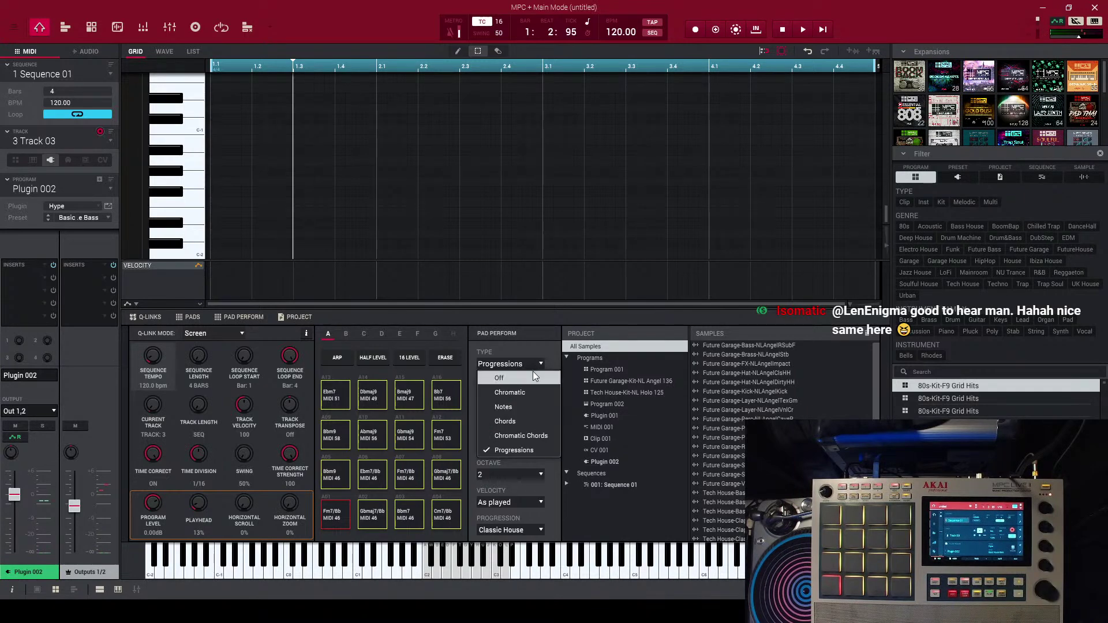
click(528, 403)
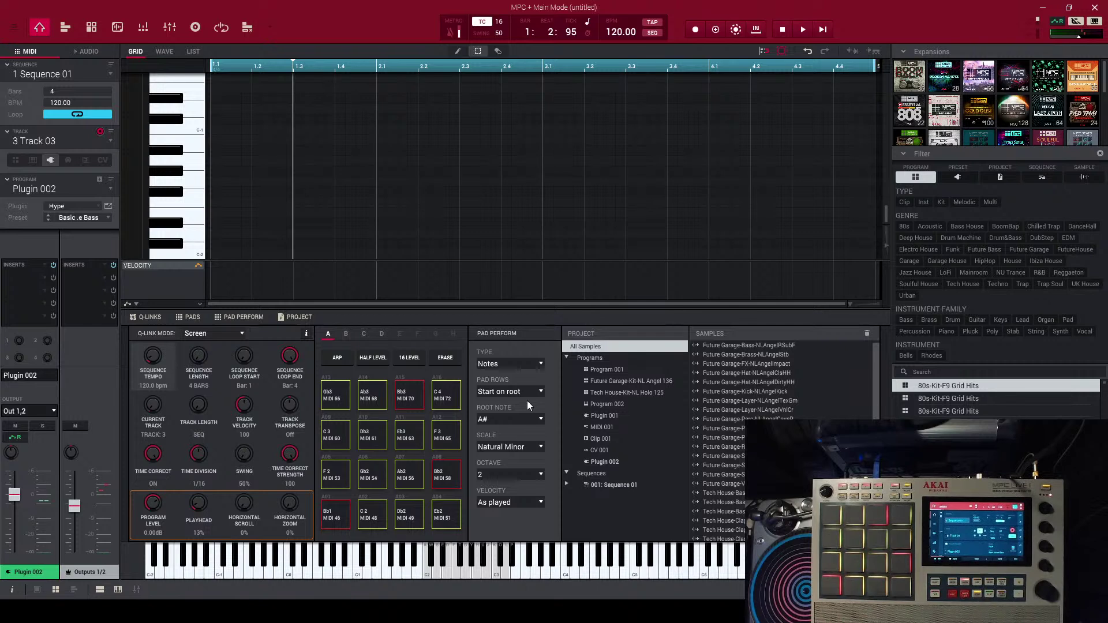
- Record a Hype bass line on Track 03 over the looping four-bar sequence, playing from the start
click(688, 28)
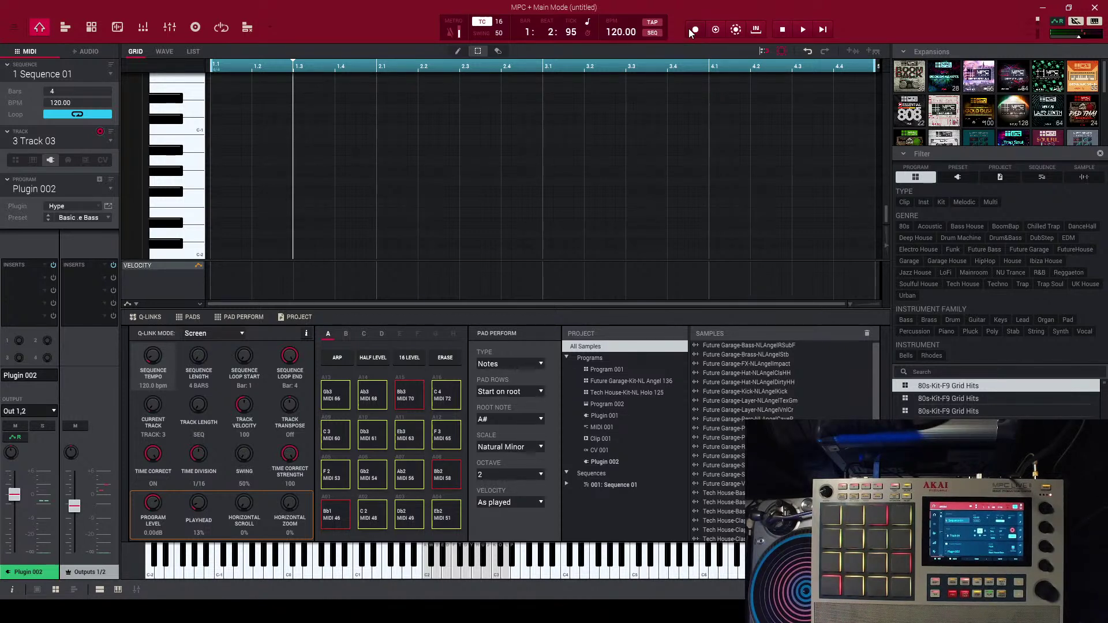
click(824, 35)
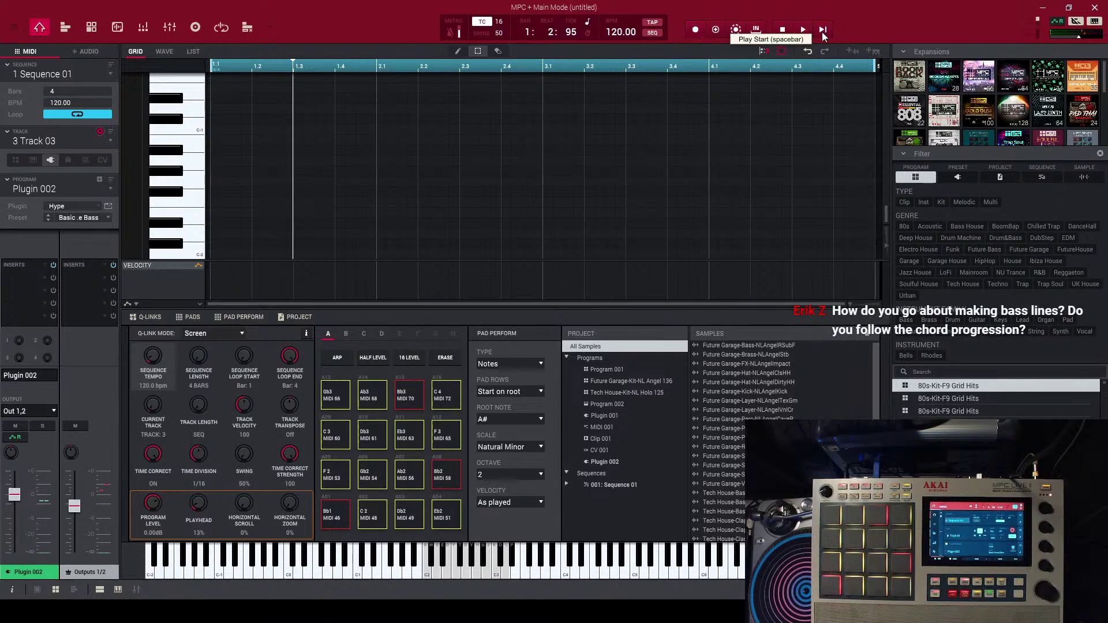
click(822, 32)
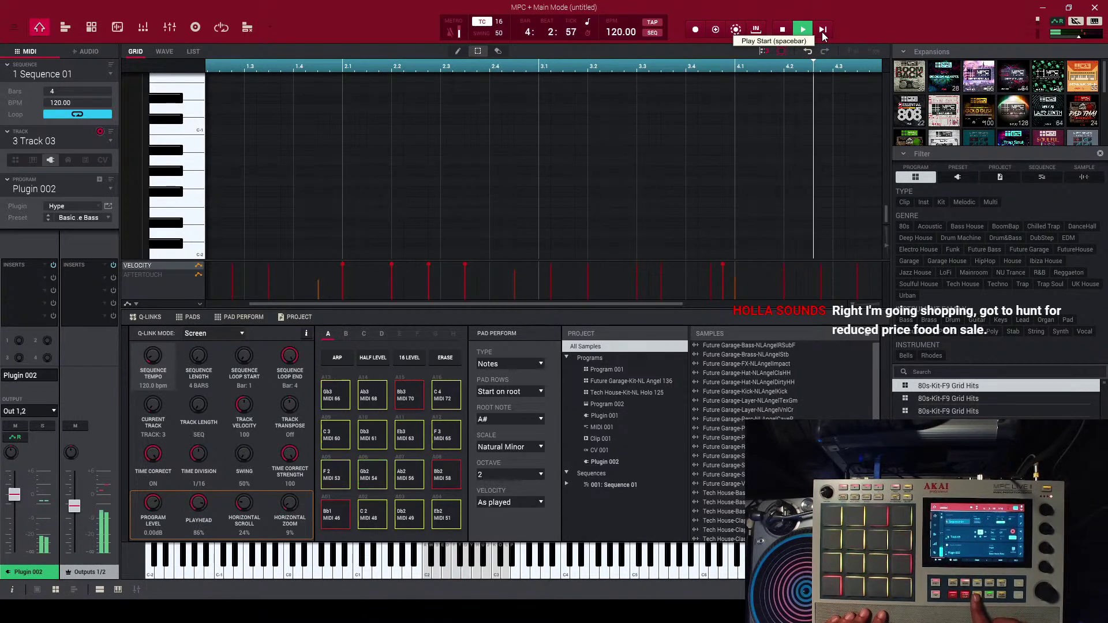
key(space)
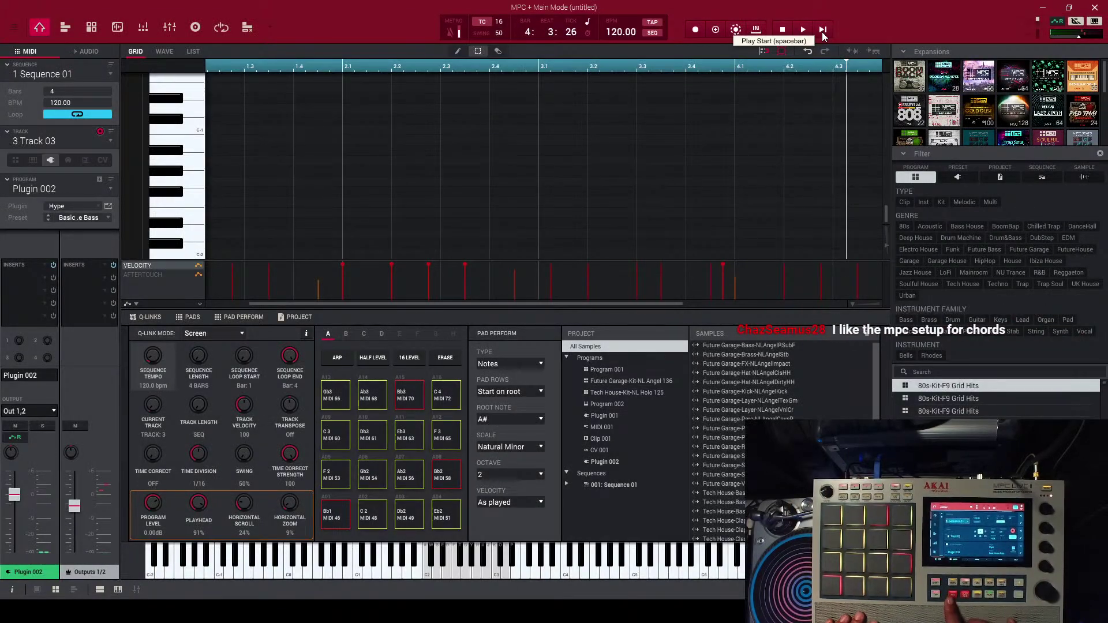
click(822, 32)
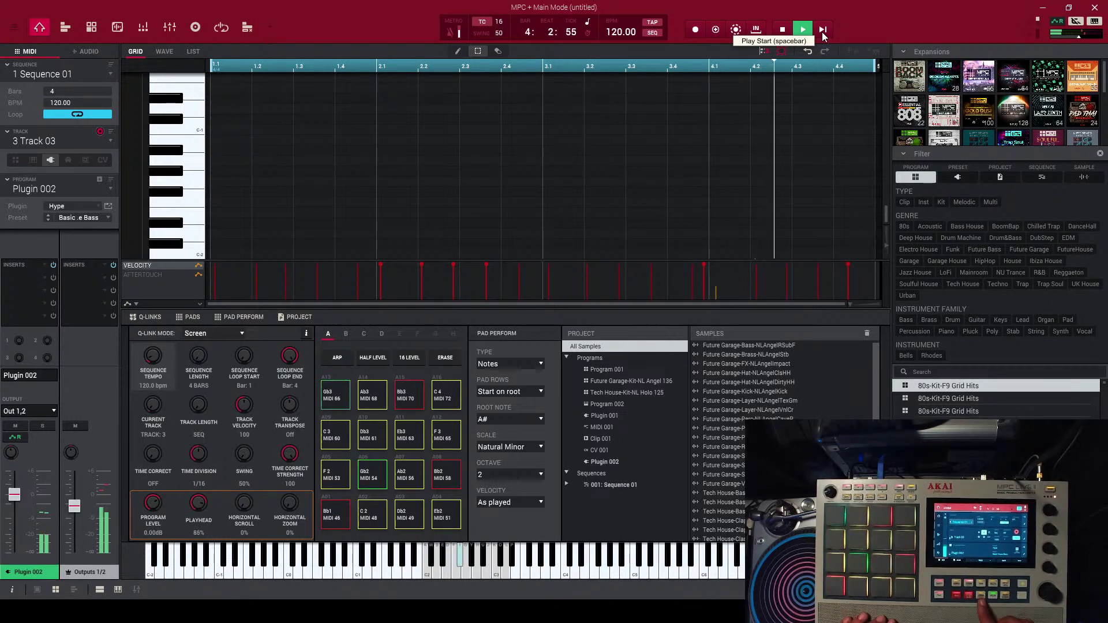
key(space)
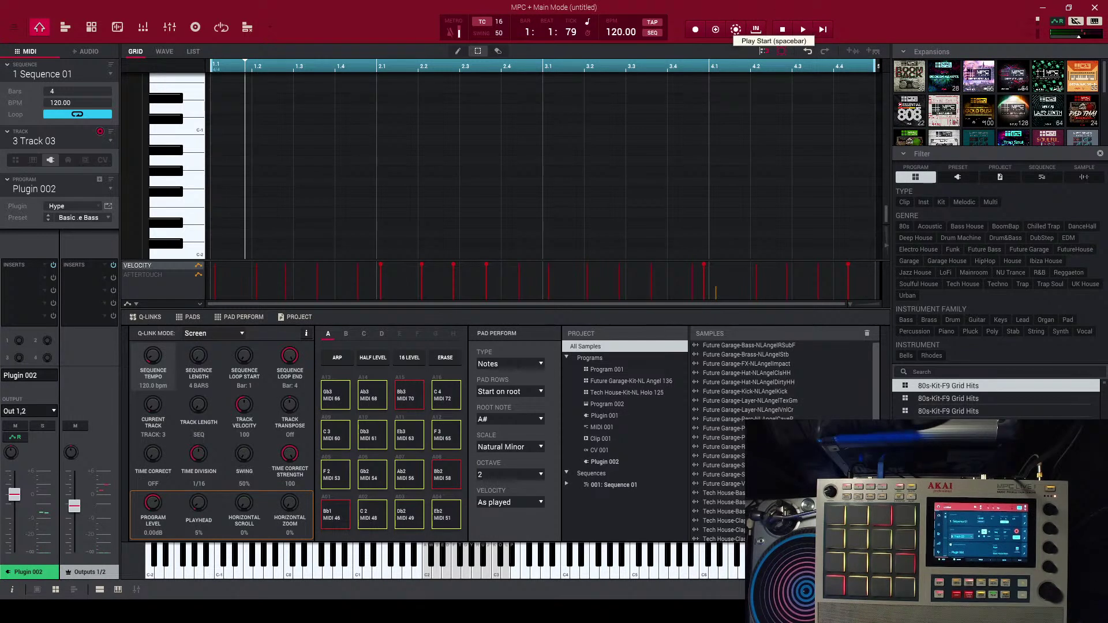
- Rename Track 02, which holds the Electric chords, as piano
click(109, 141)
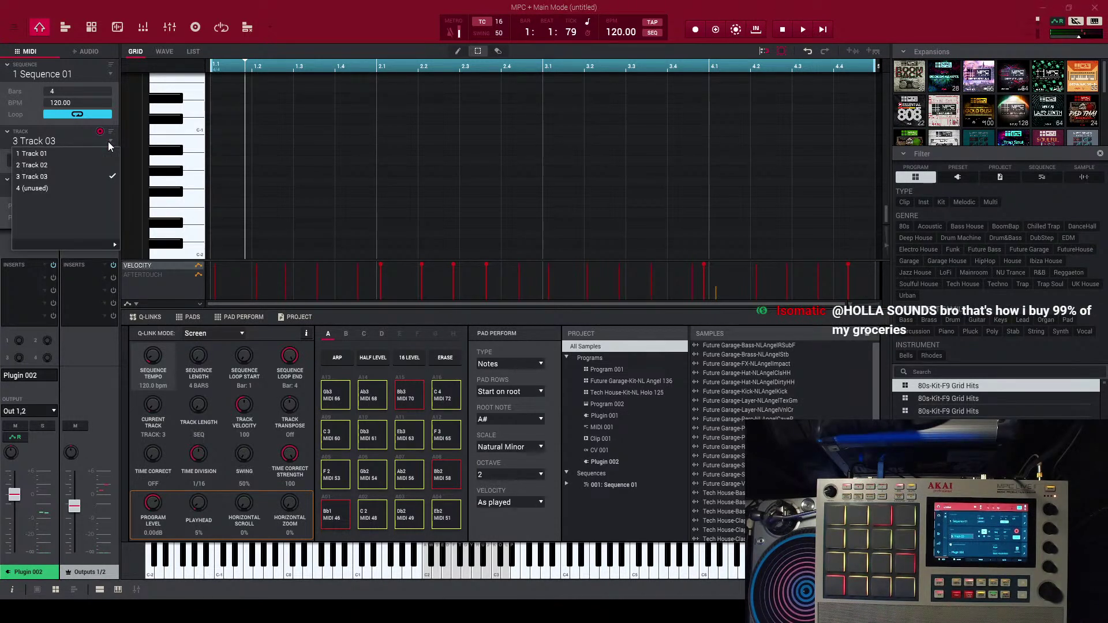
click(83, 160)
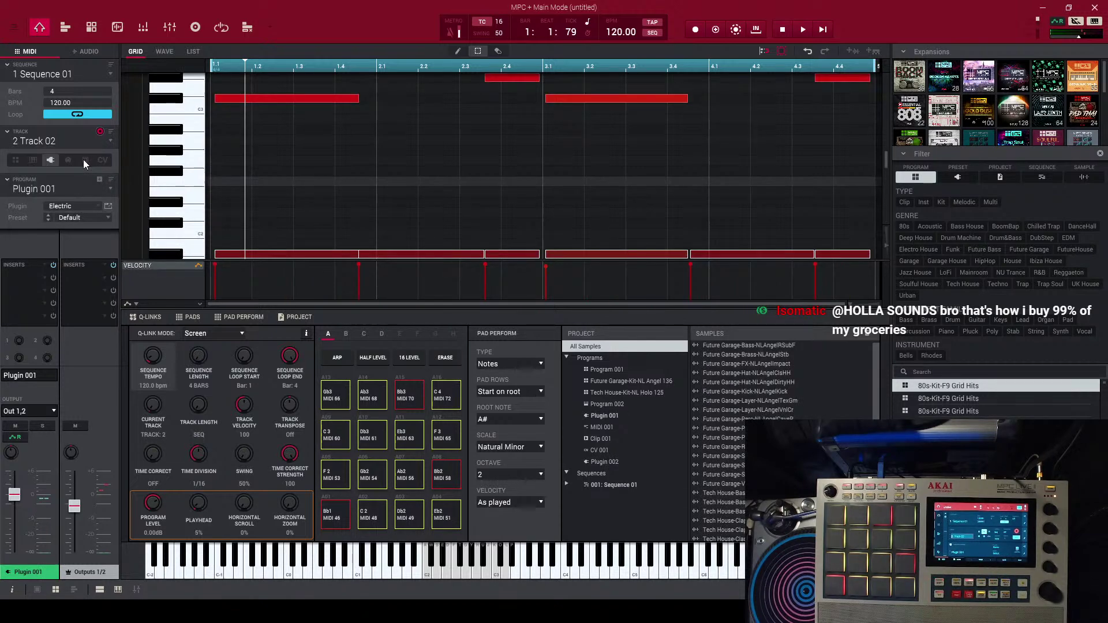
double_click(64, 140)
text(piano)
key(Return)
- Rename Track 01, which holds the Future Garage kit, as drums
click(75, 142)
click(68, 151)
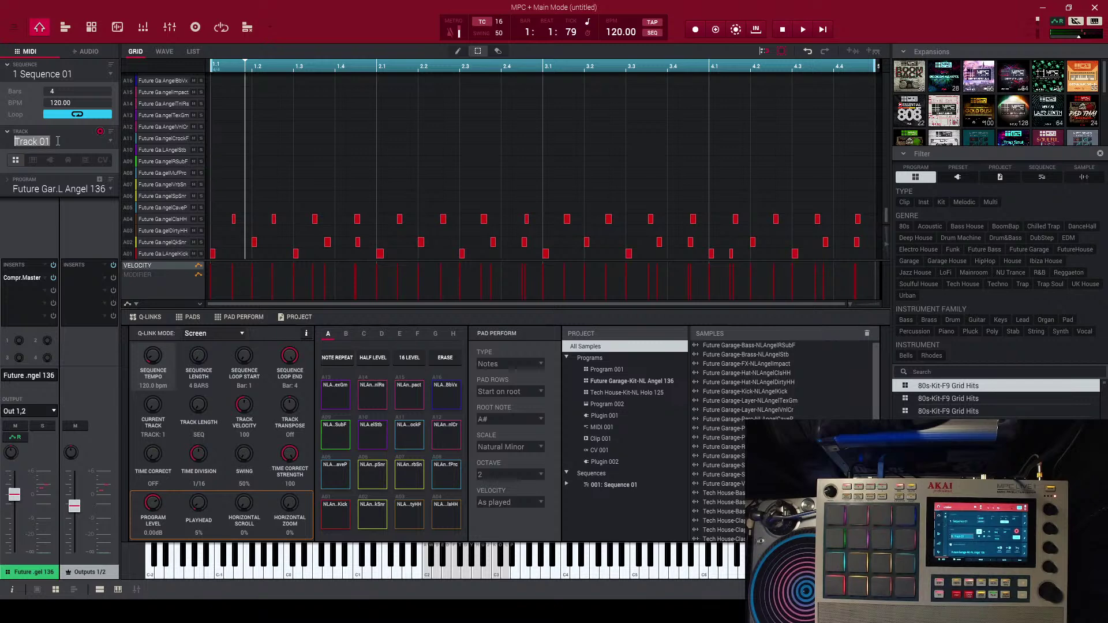
double_click(58, 141)
text(dru)
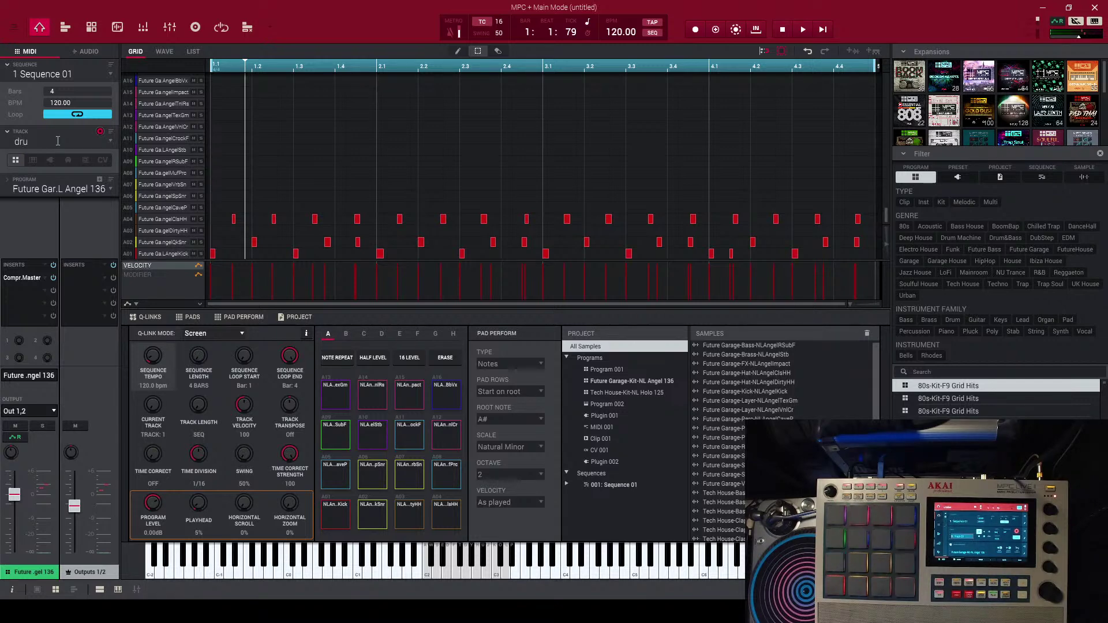
text(ms)
key(Return)
- Rename Track 03, which holds the Hype program, as bass
click(83, 141)
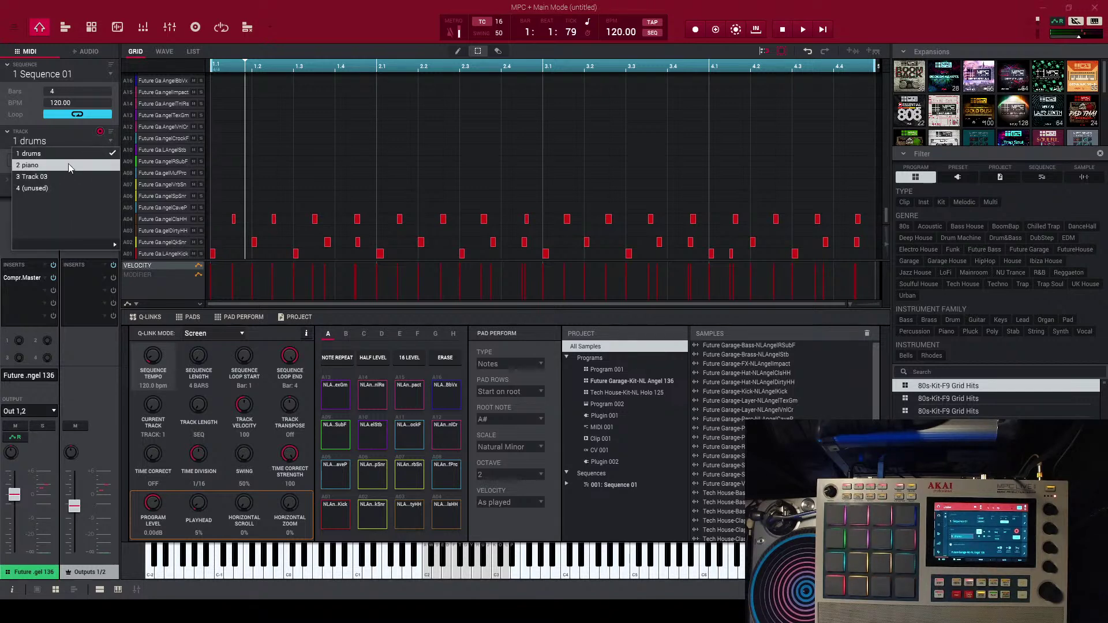
click(65, 178)
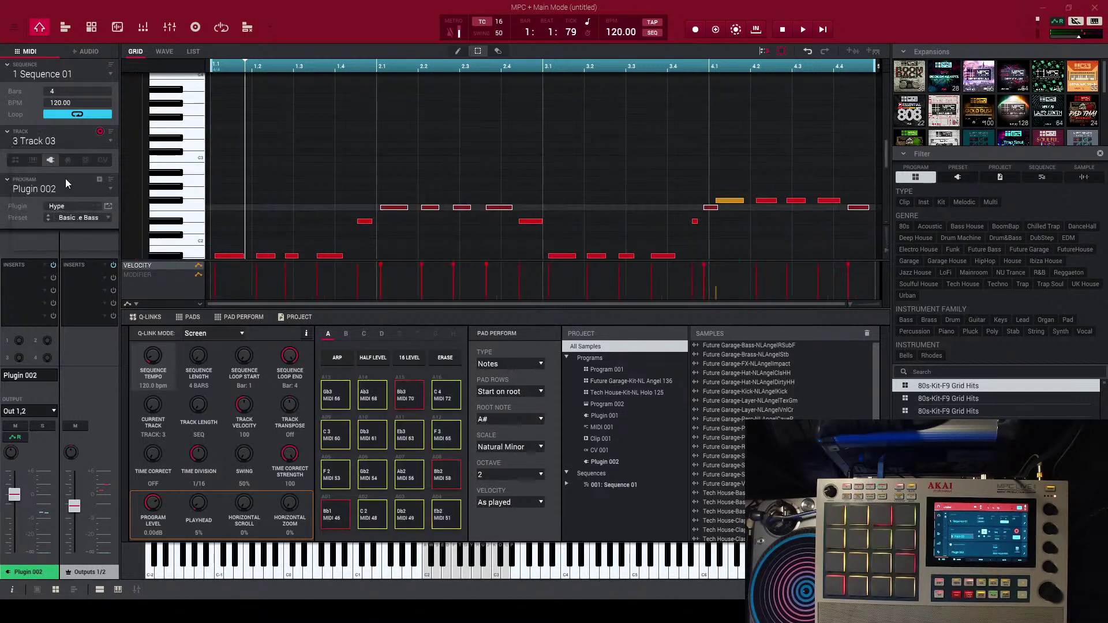
double_click(53, 143)
text(bass)
- Transpose all chord notes on the piano track down one octave and play the sequence to hear them
click(110, 143)
click(89, 165)
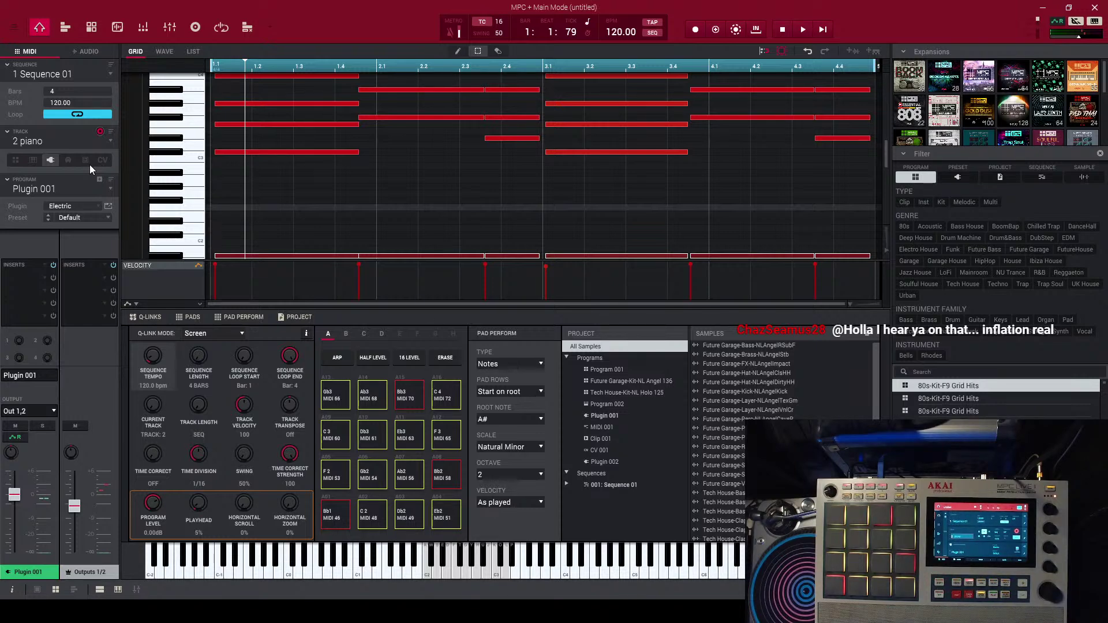
click(342, 207)
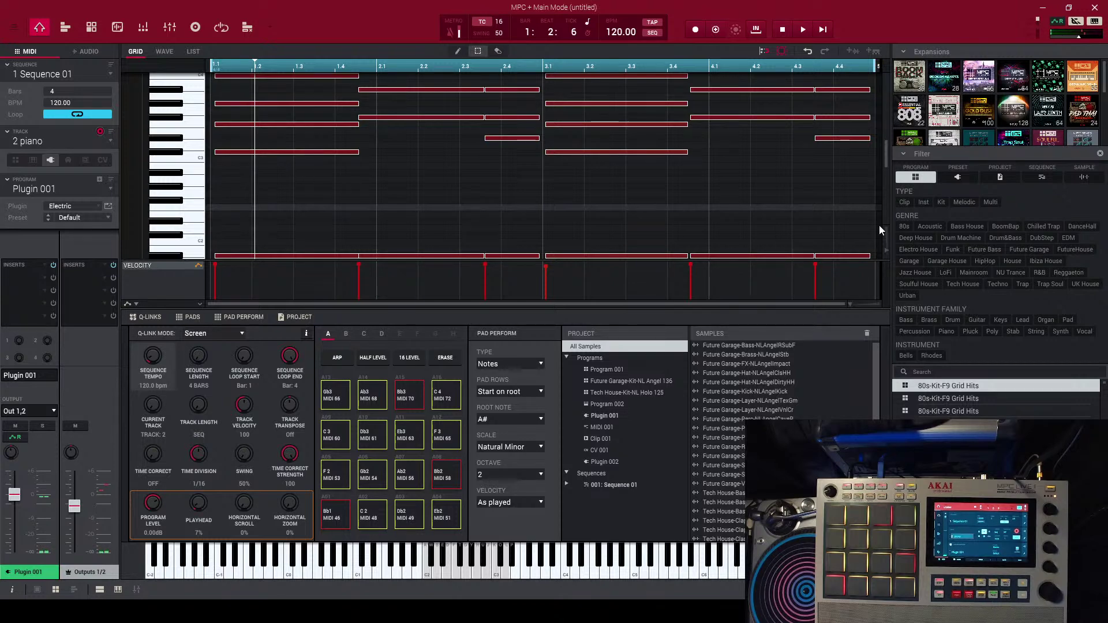
scroll(889, 251, up, 5)
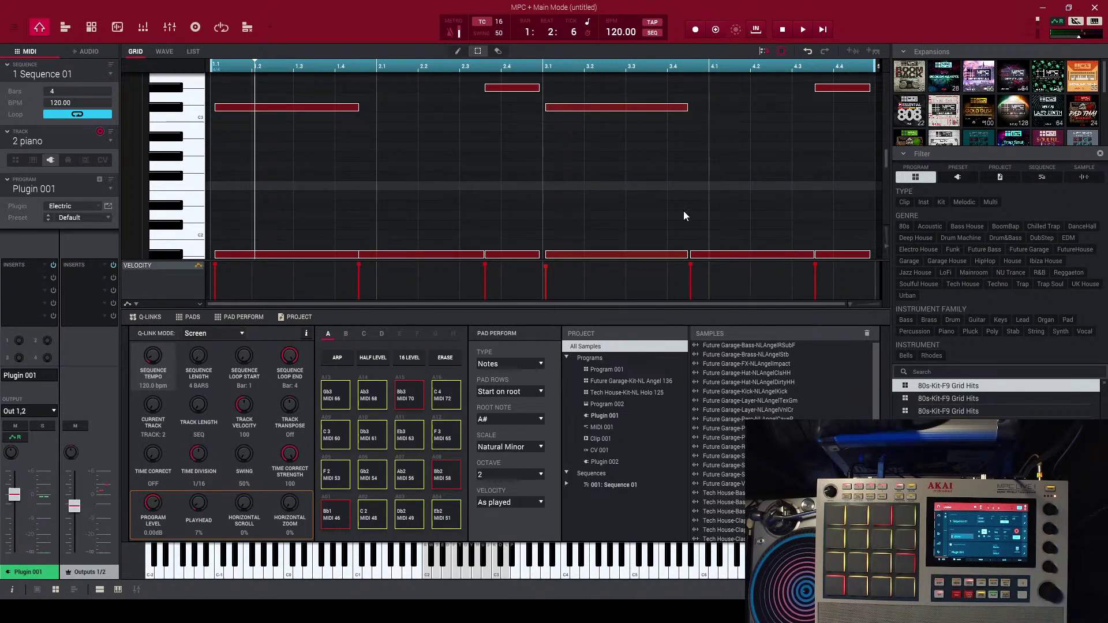
scroll(682, 216, down, 3)
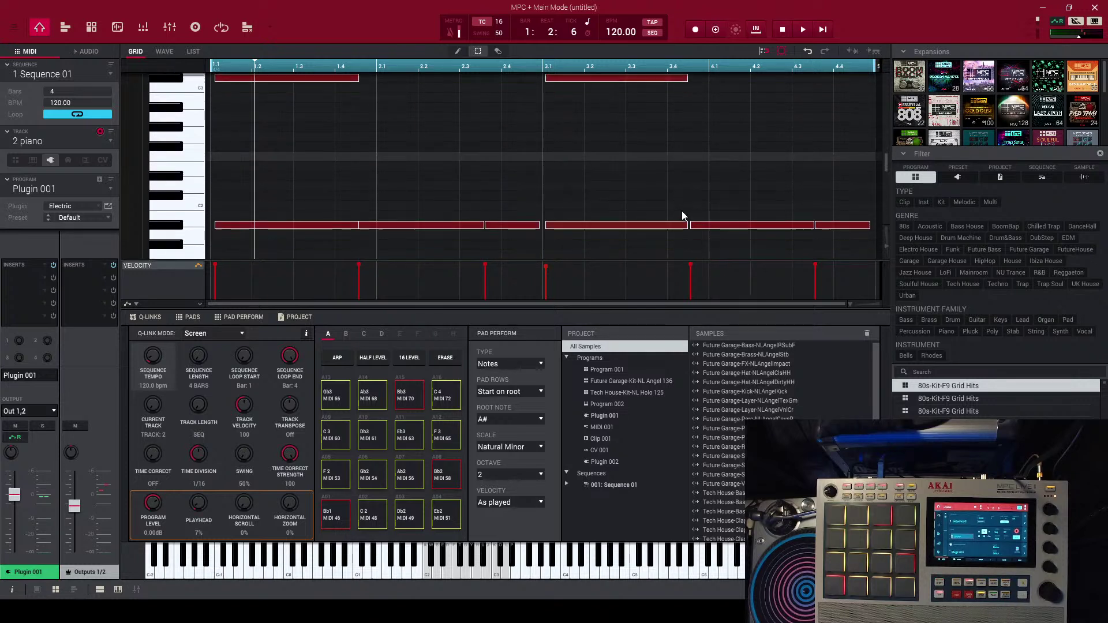
scroll(227, 200, down, 3)
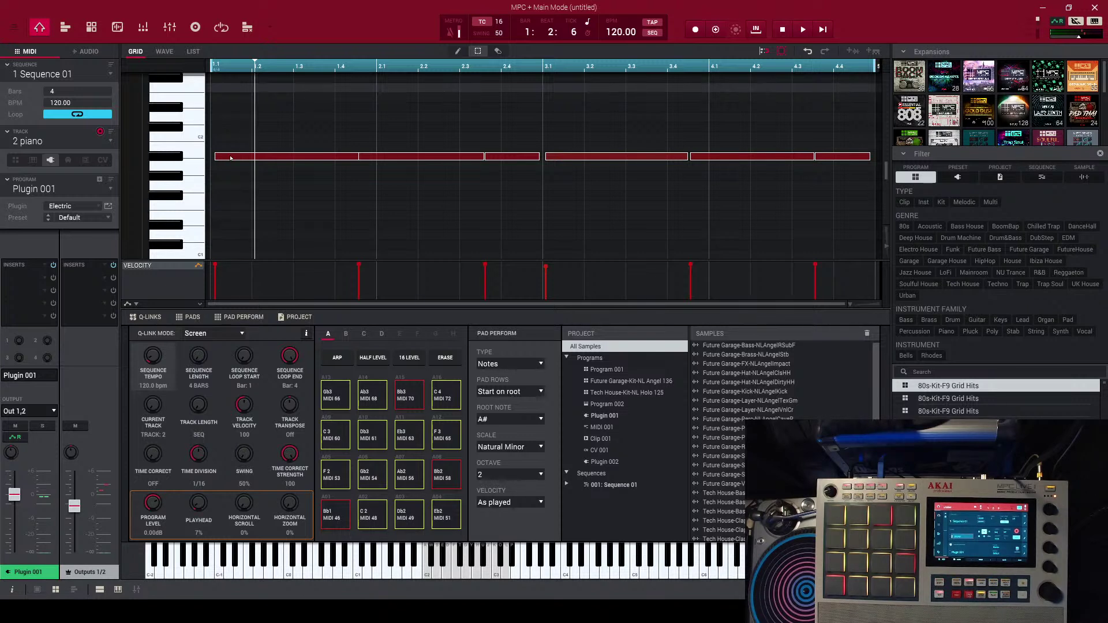
drag(231, 157, 231, 258)
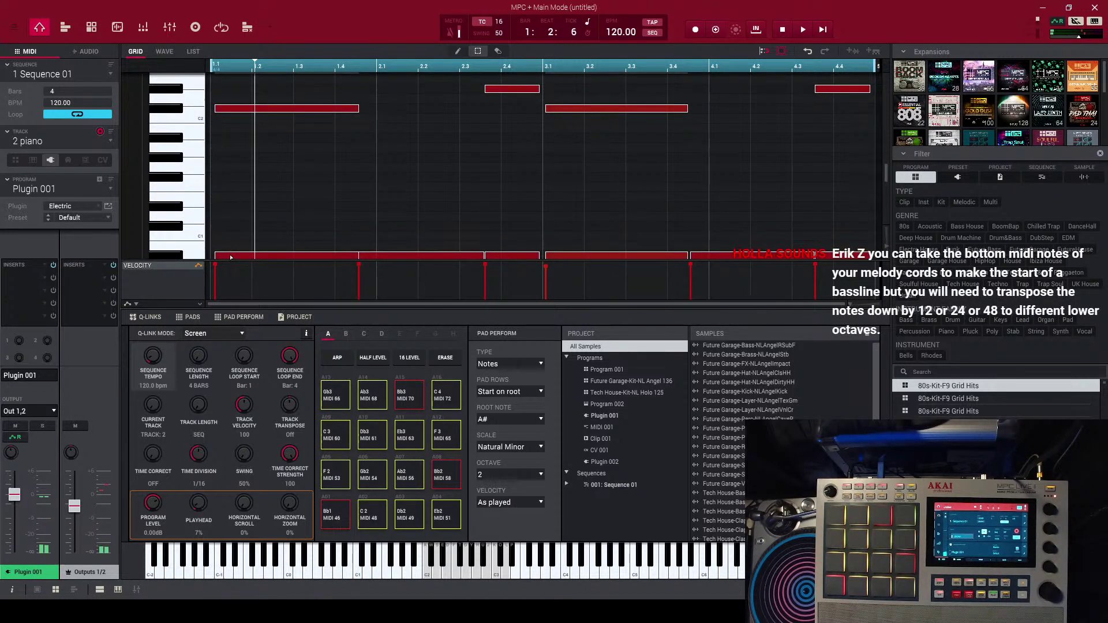
key(space)
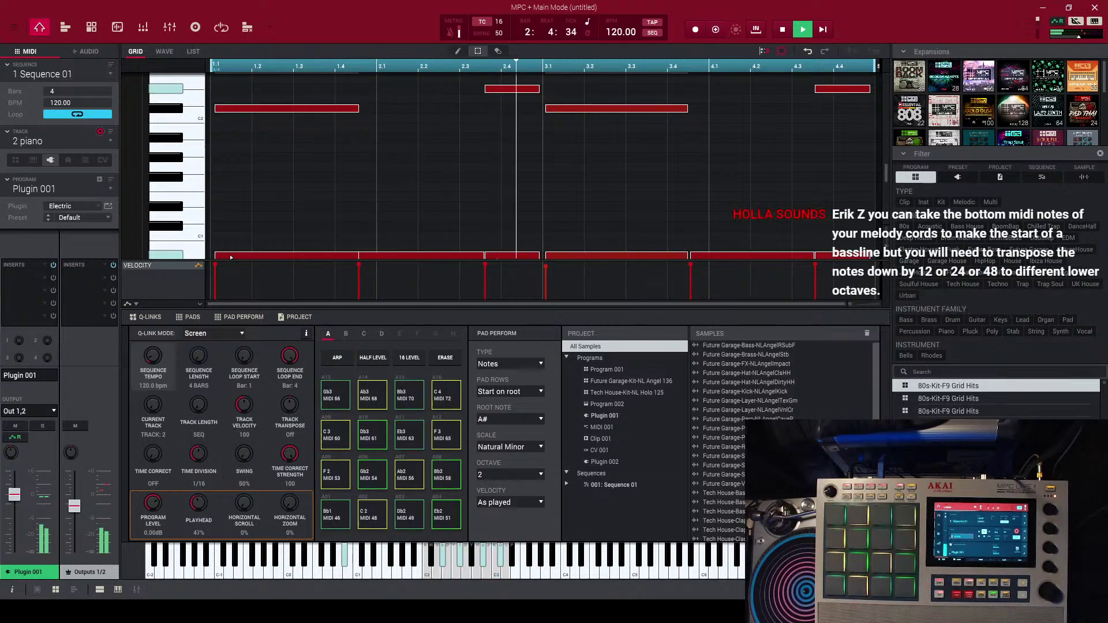
key(space)
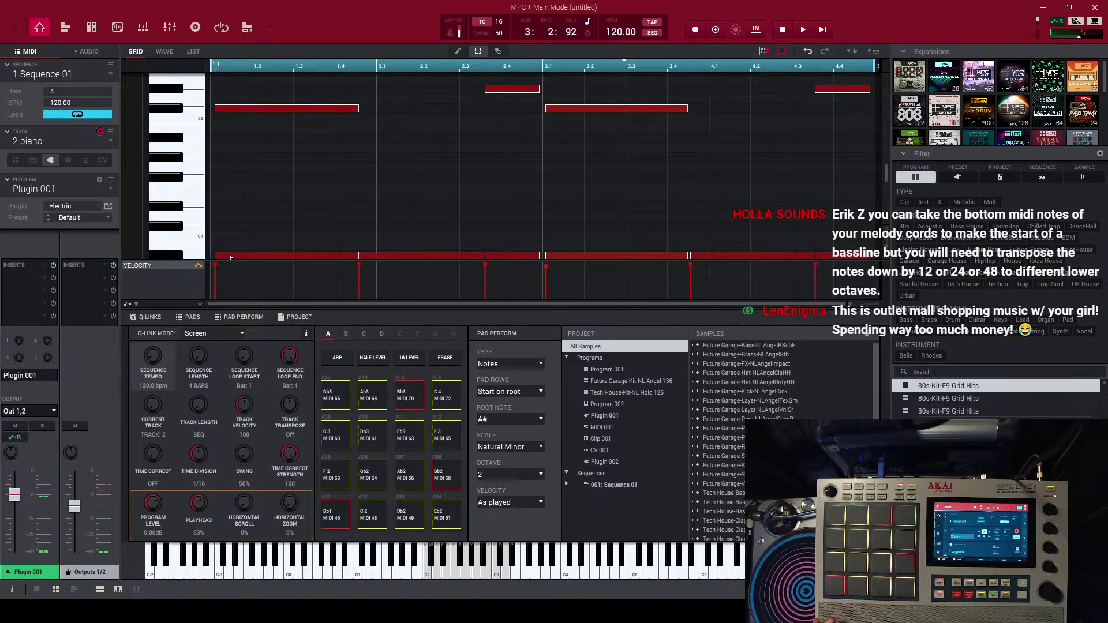
key(space)
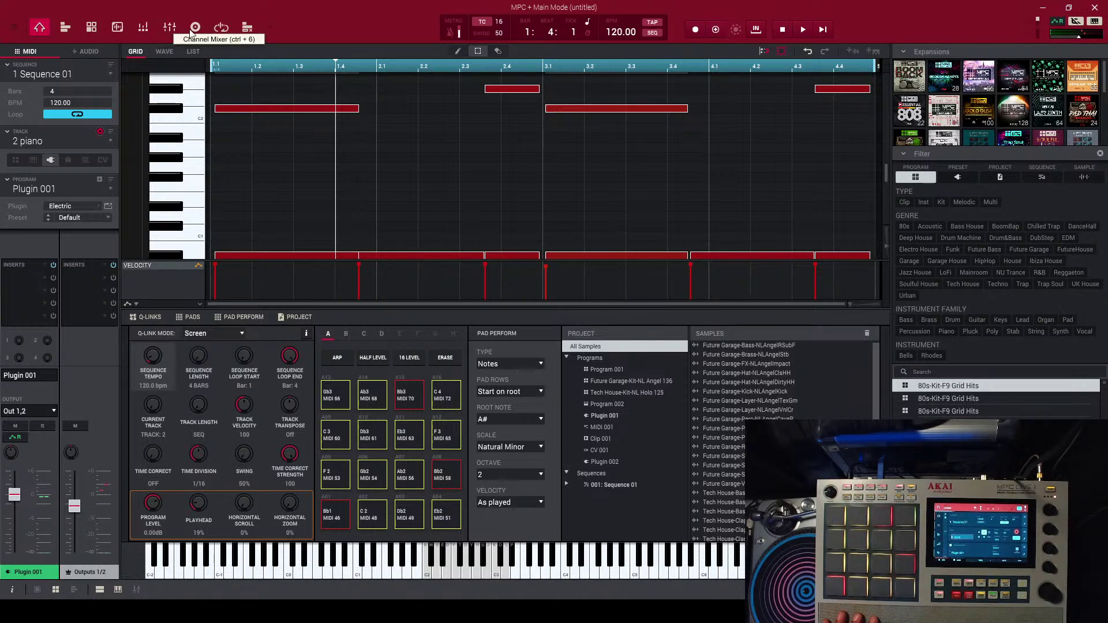
- Mute the bass track in Track Mute mode and listen to the sequence without it
click(246, 28)
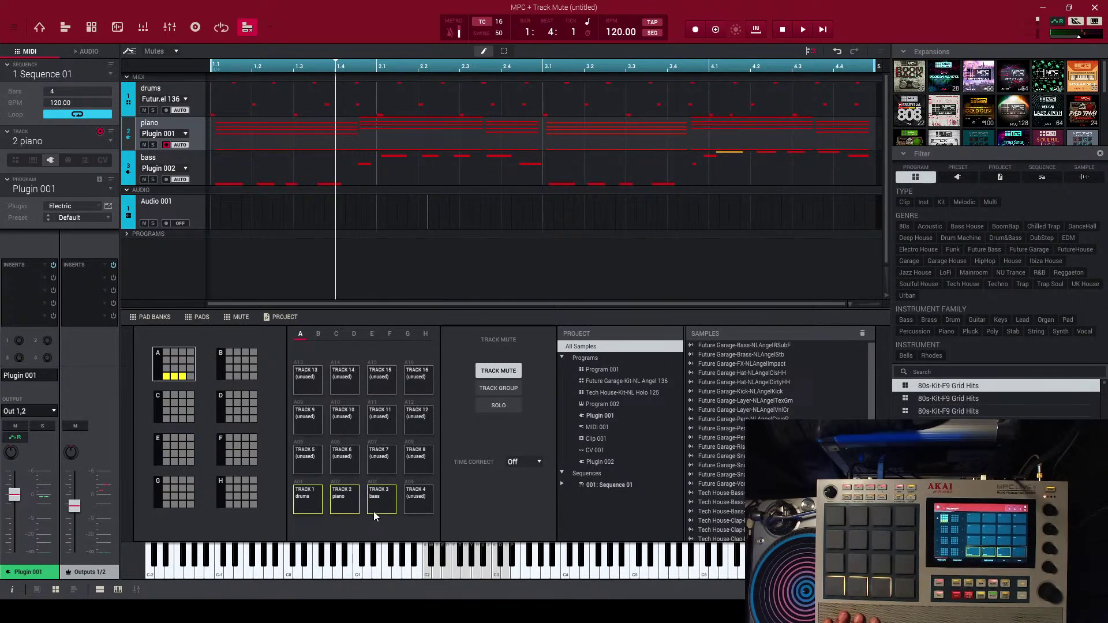
click(375, 494)
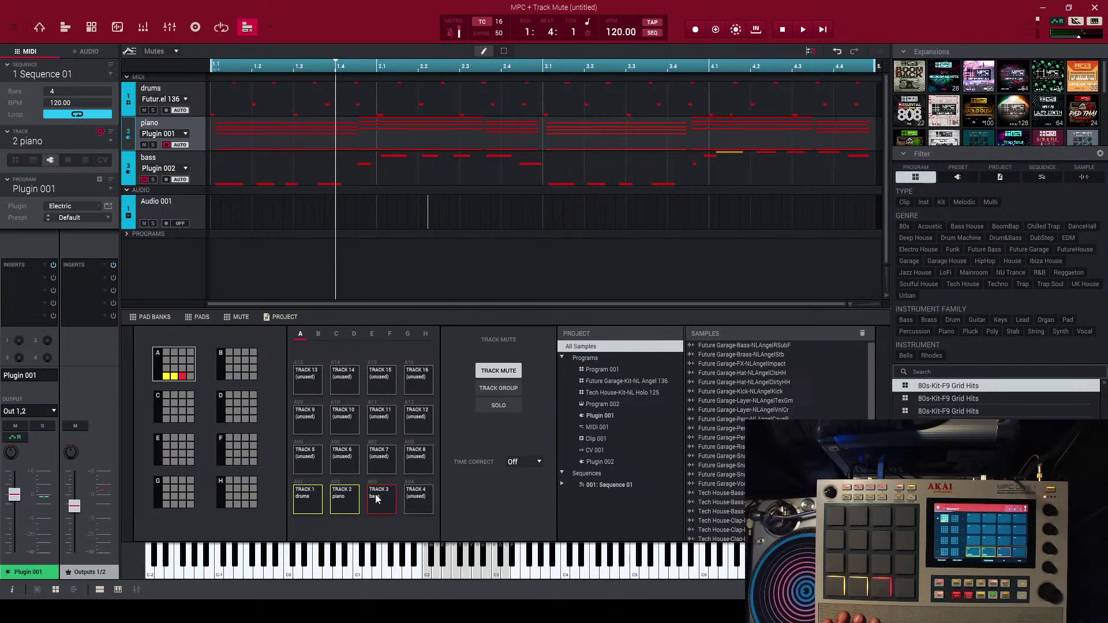
click(375, 494)
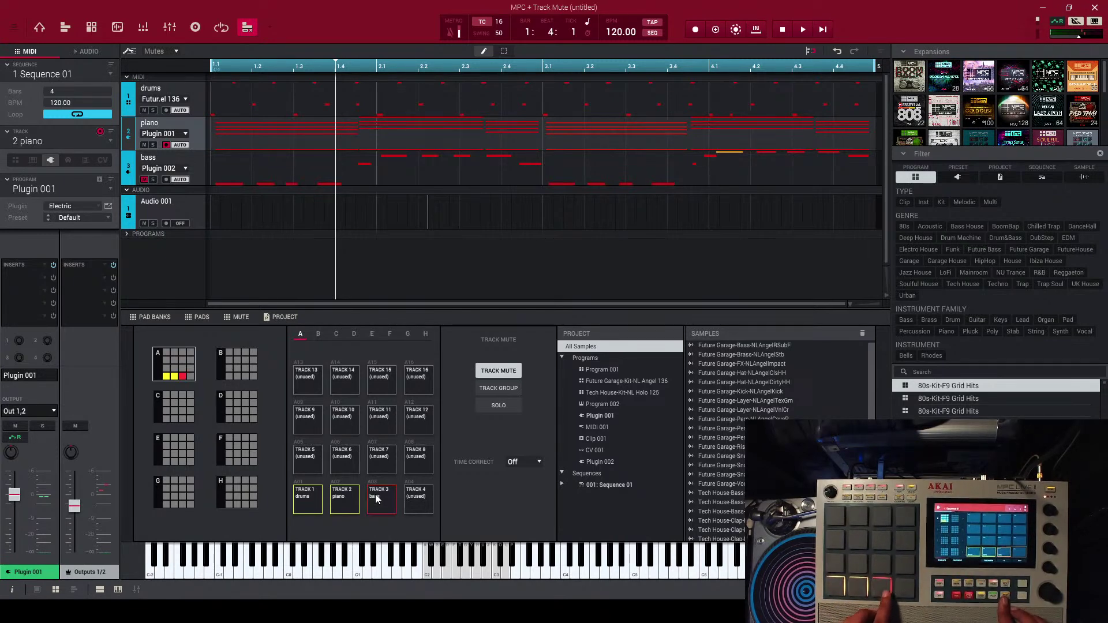
click(375, 494)
key(space)
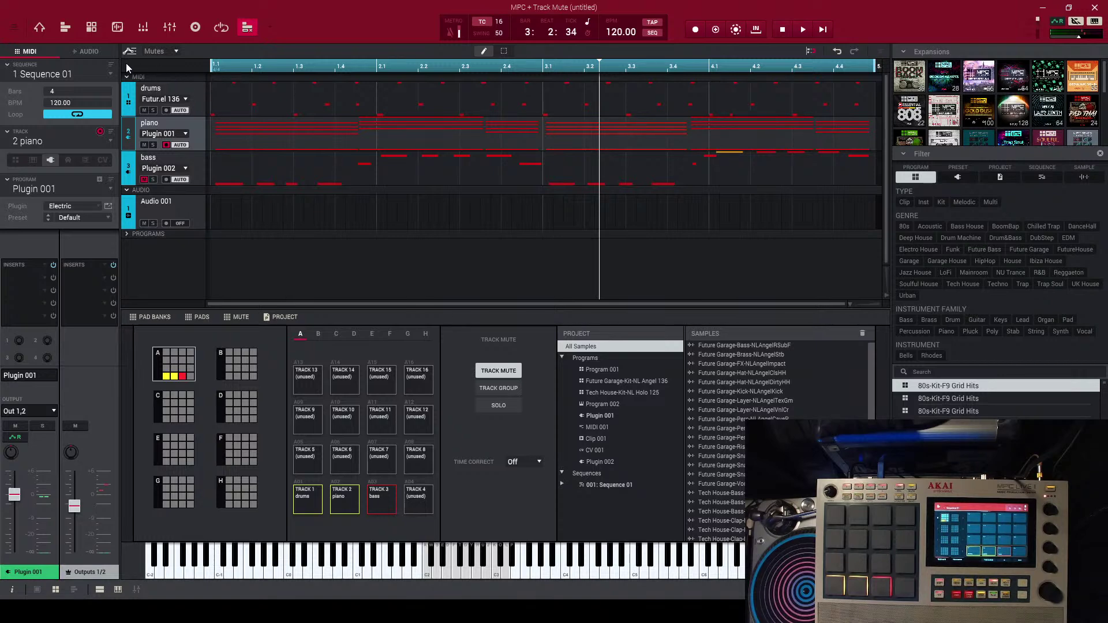
- Create a new plugin program with Syntronik 2 on the unused track 4 in Main Mode and open the plugin's window
click(41, 29)
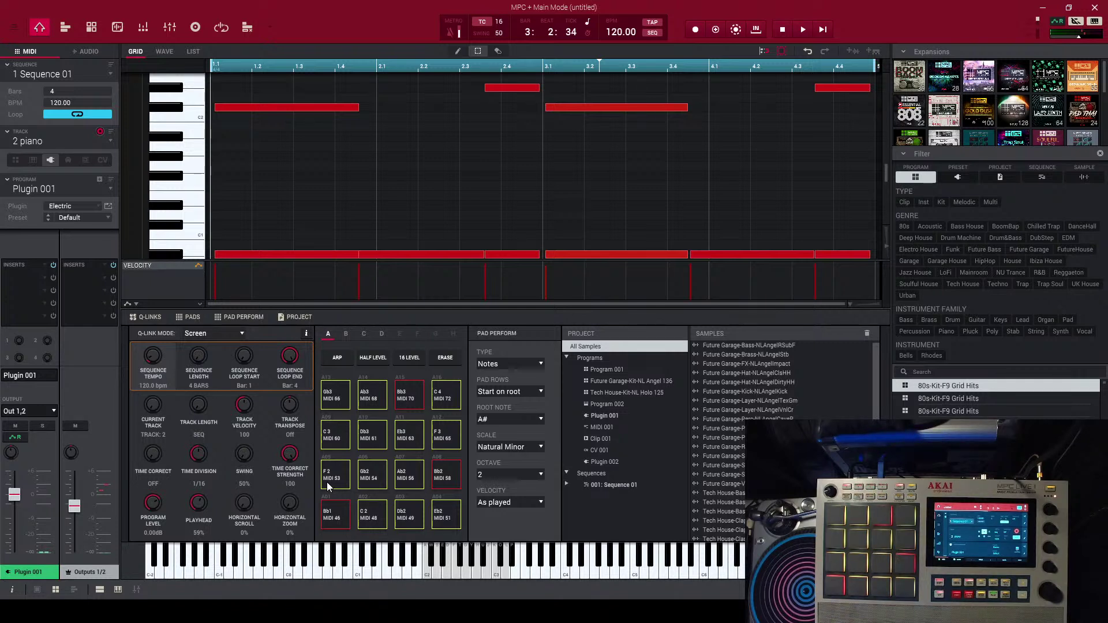
click(104, 140)
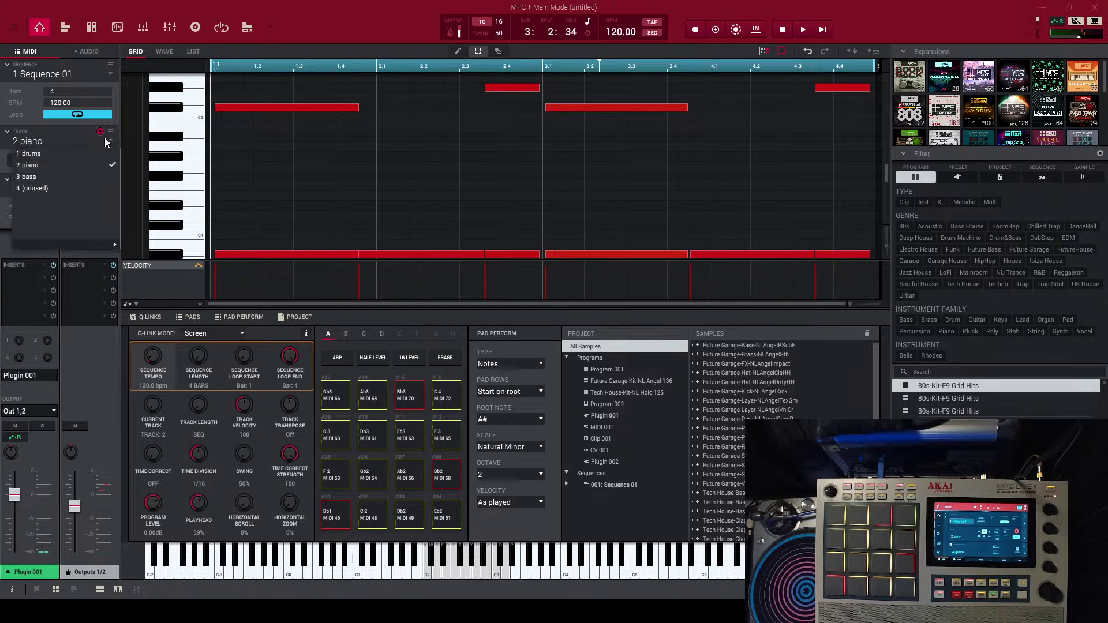
click(68, 188)
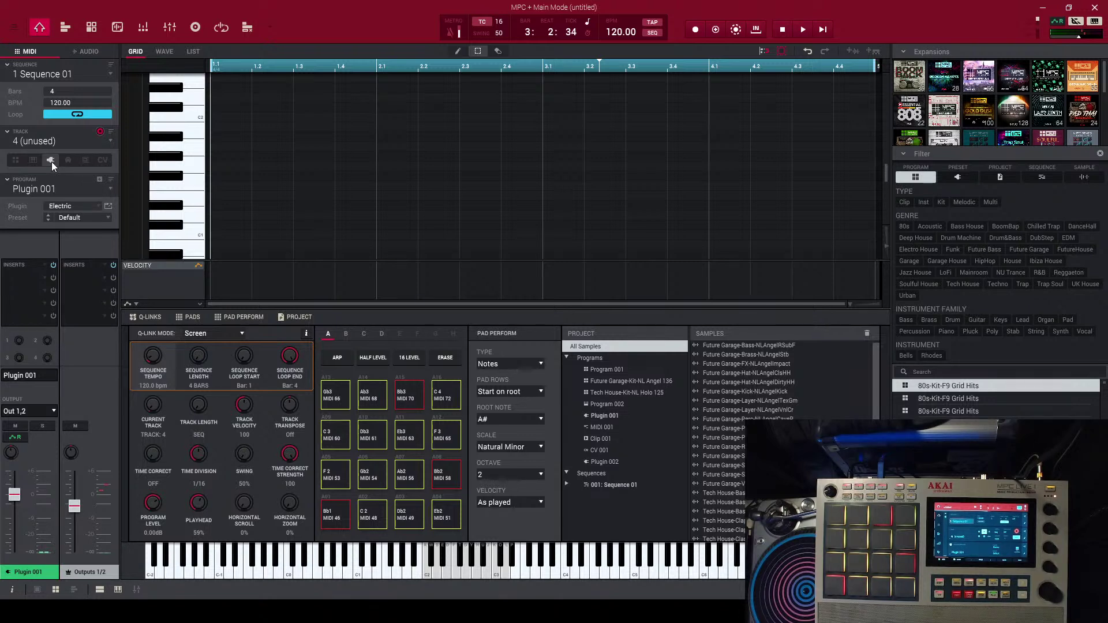
click(100, 180)
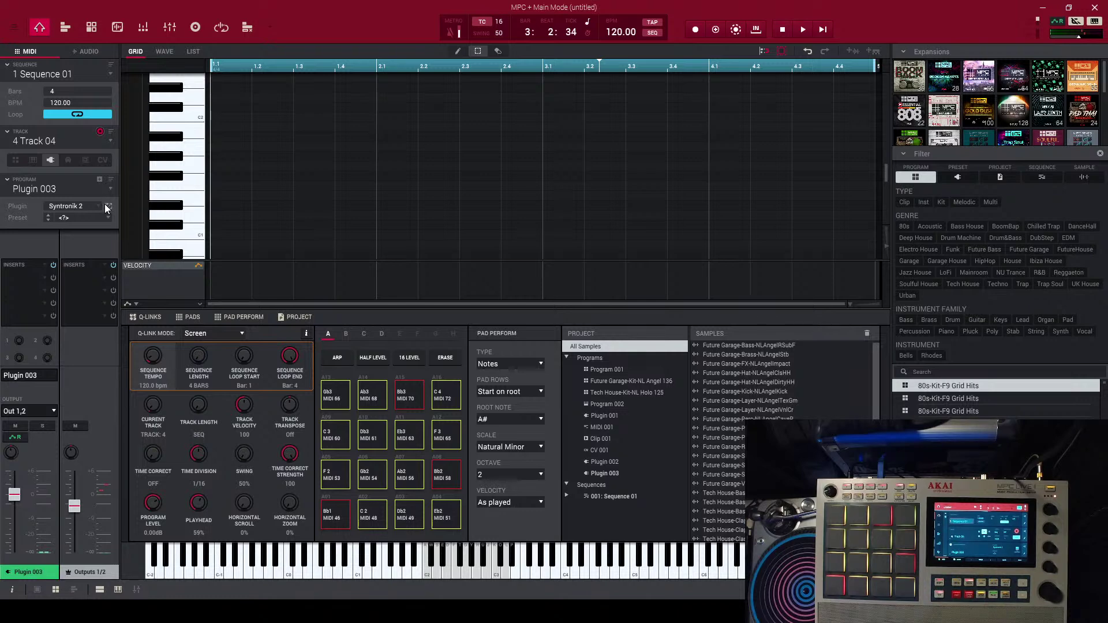
click(106, 206)
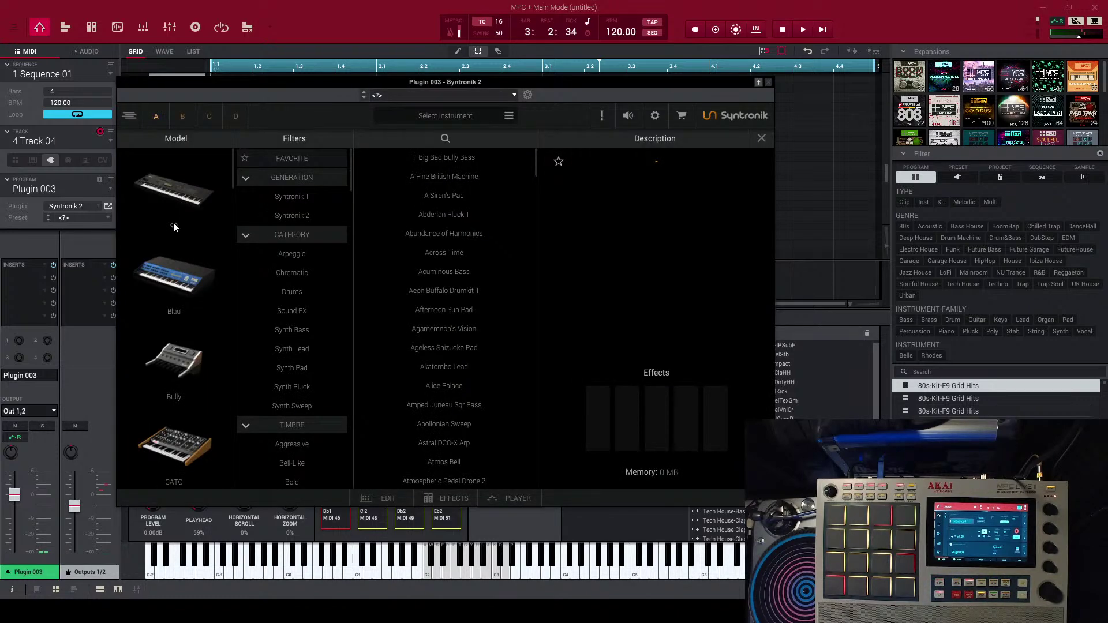
- Filter the Syntronik 2 presets by Arpeggio and audition several, including Hi-Hat LA 16ths Groove 2, Kick LA 4 on the Floor 1 and Metallic Saw Plucks 2
click(298, 254)
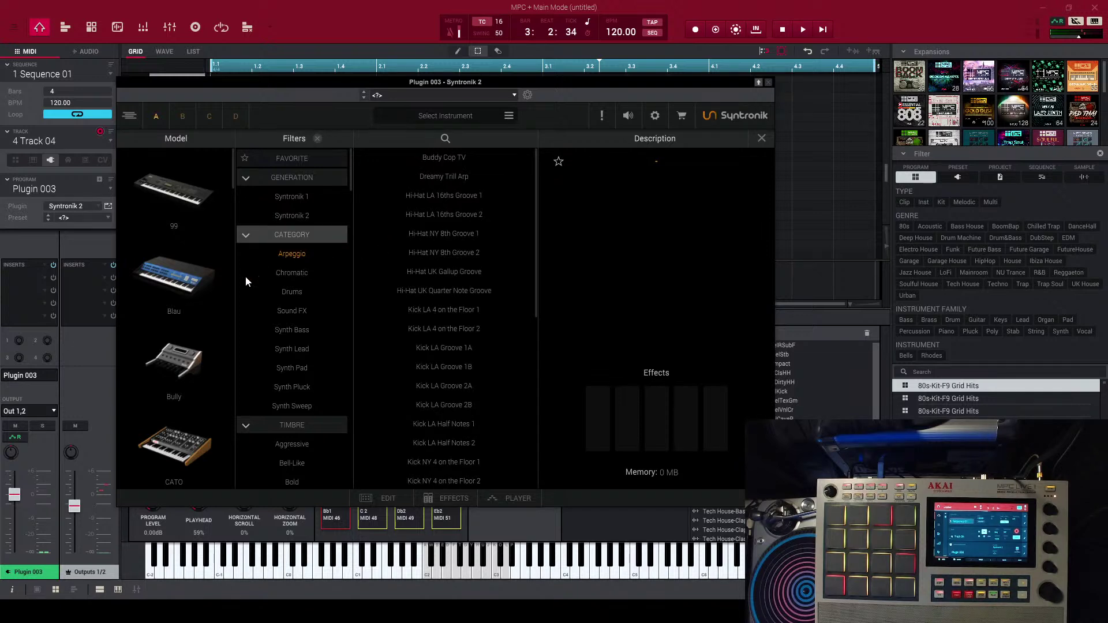
click(451, 215)
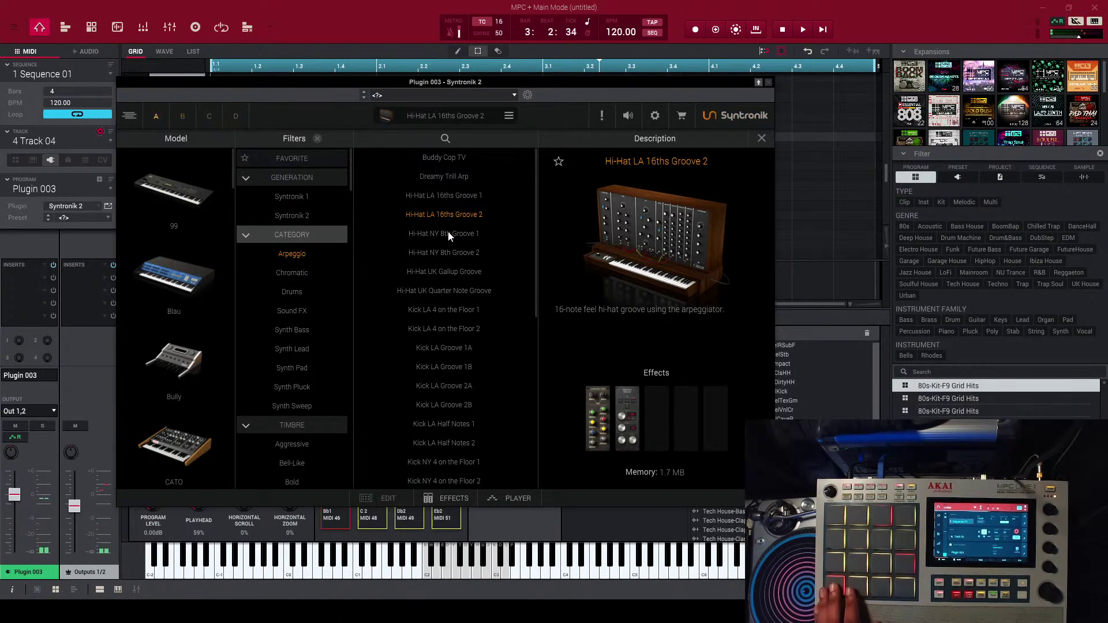
click(448, 232)
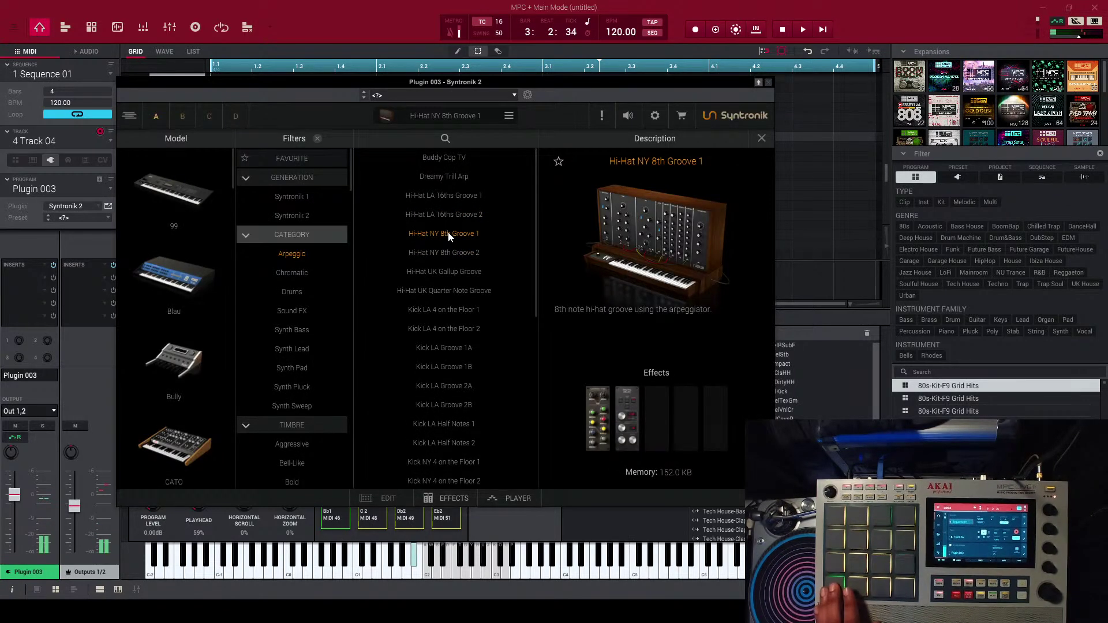
click(453, 303)
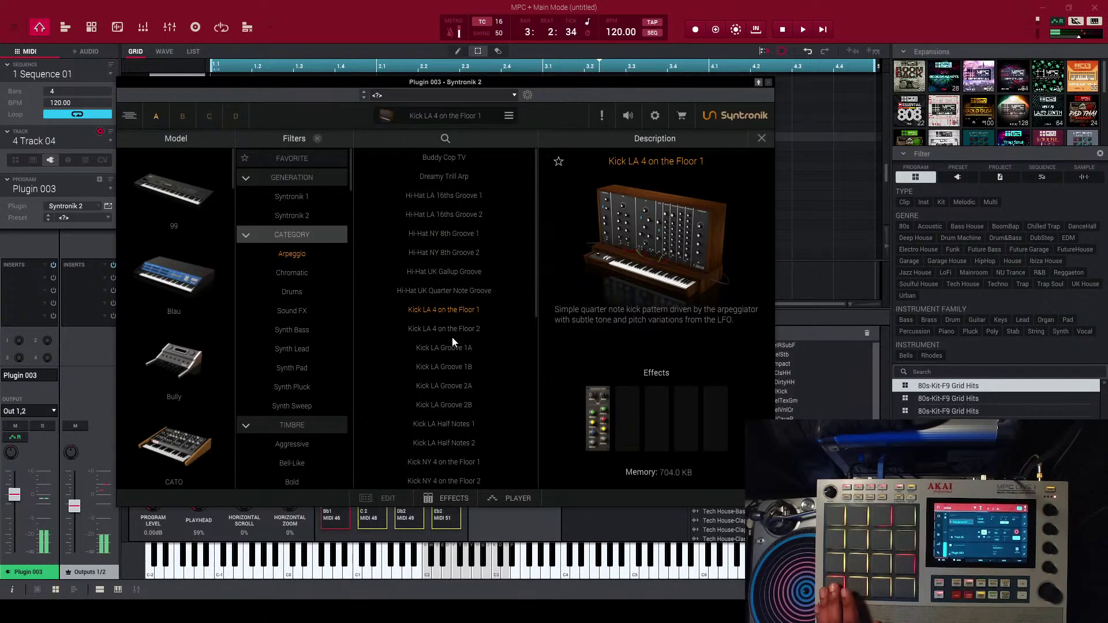
scroll(452, 368, down, 1)
scroll(452, 368, down, 1)
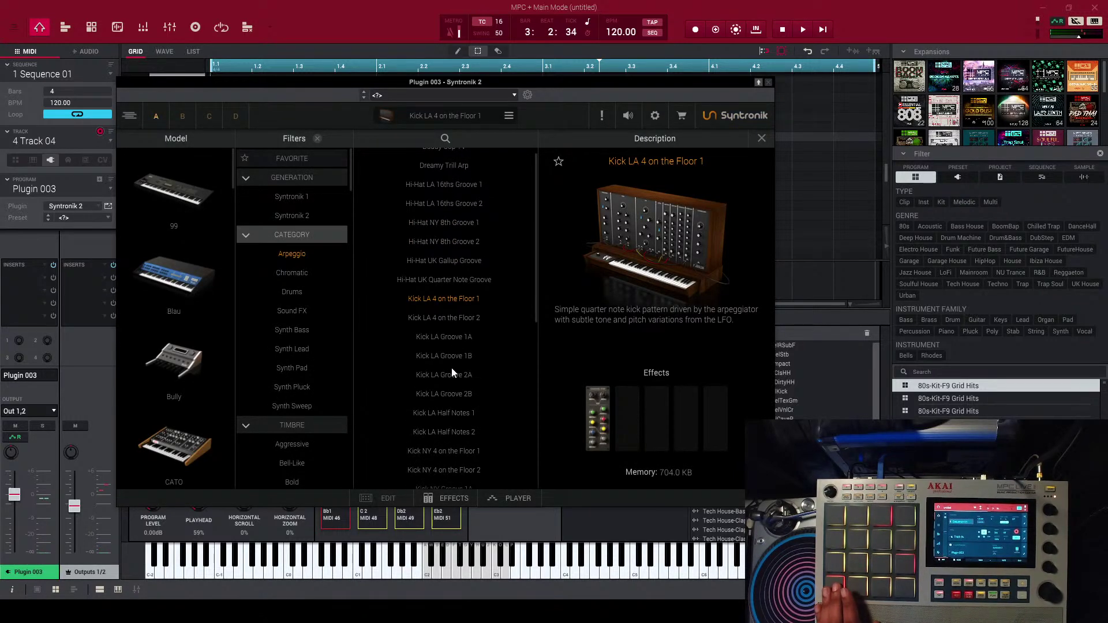
scroll(429, 317, down, 5)
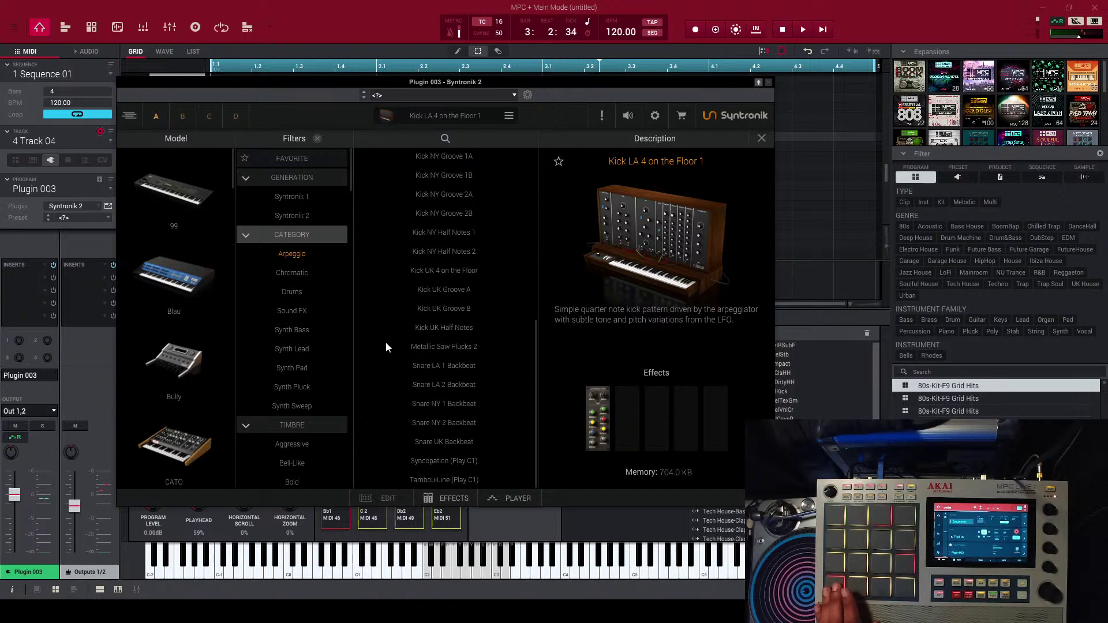
click(423, 345)
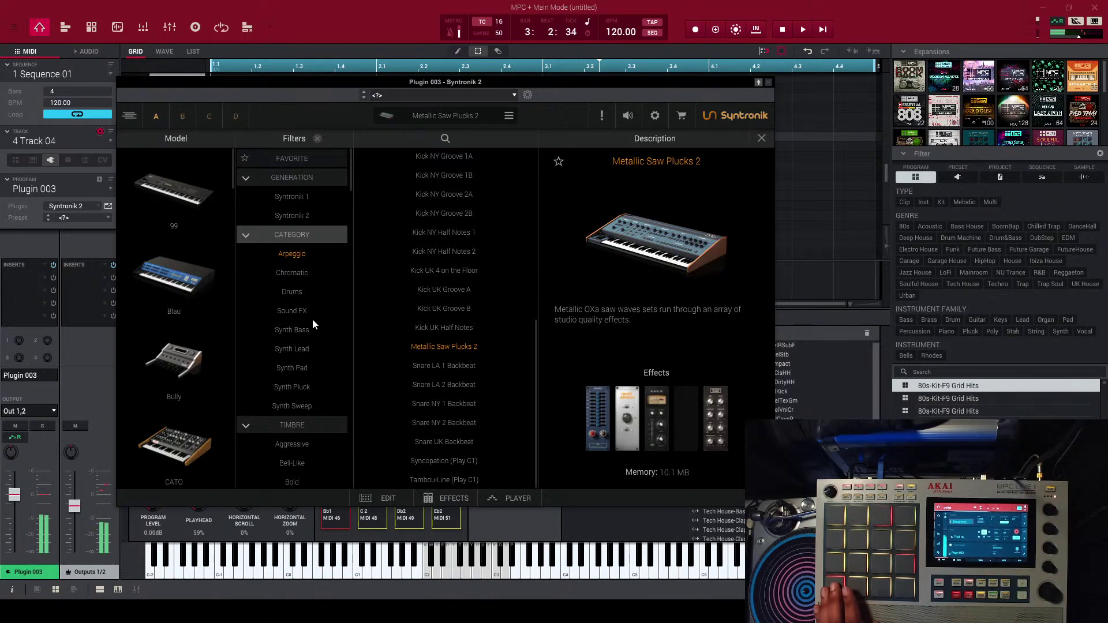
- Filter the presets by Synth Pad, load Major Memory Pad and close the plugin window
click(300, 368)
click(460, 348)
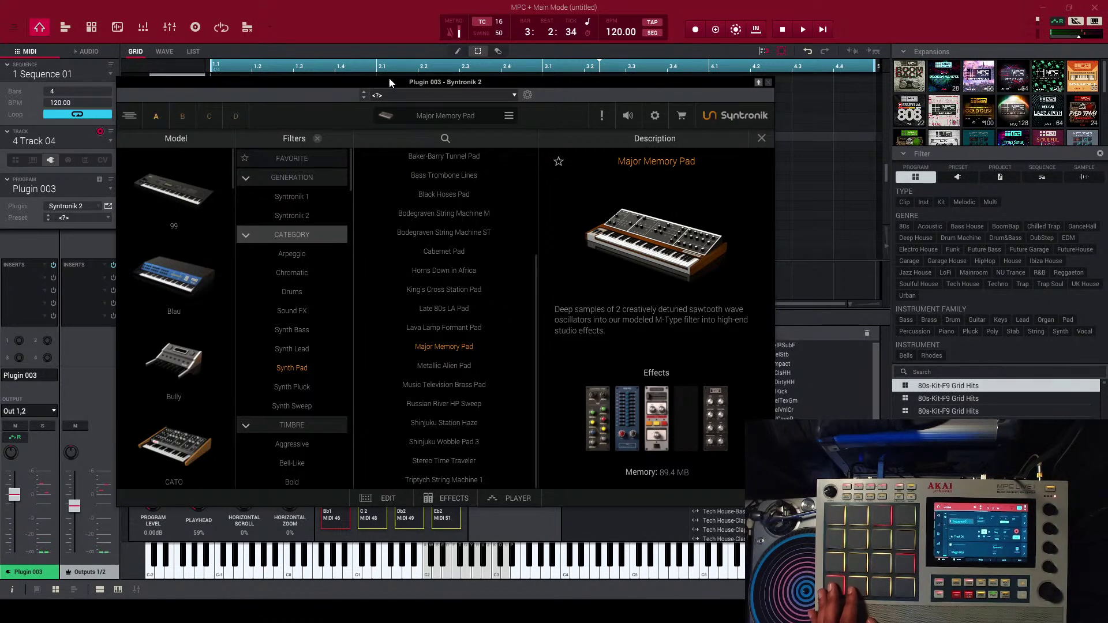
click(758, 83)
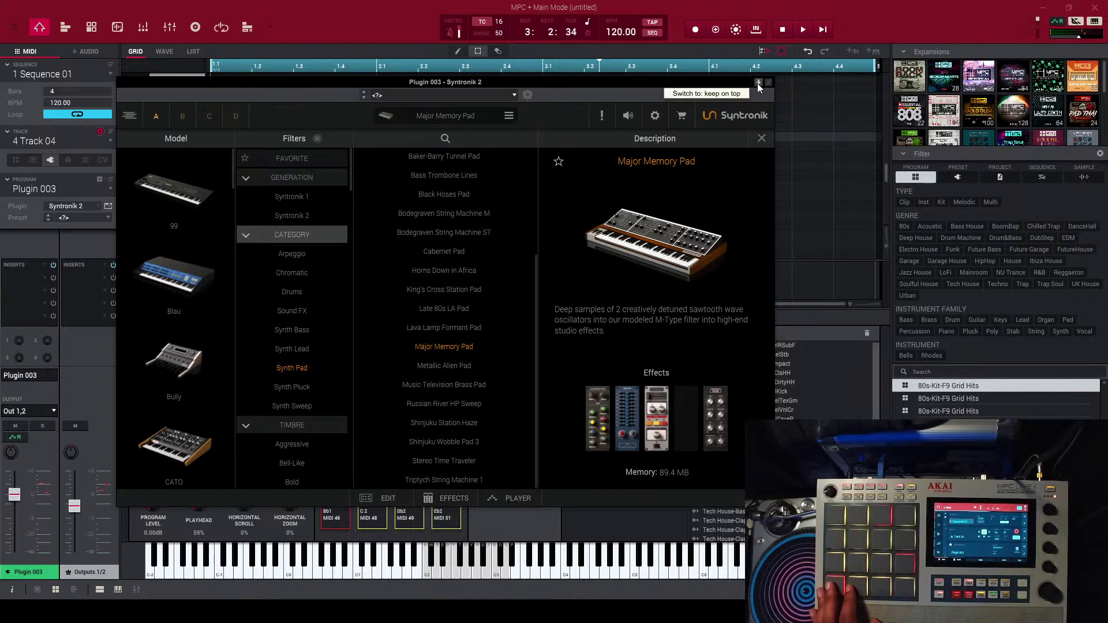
click(768, 82)
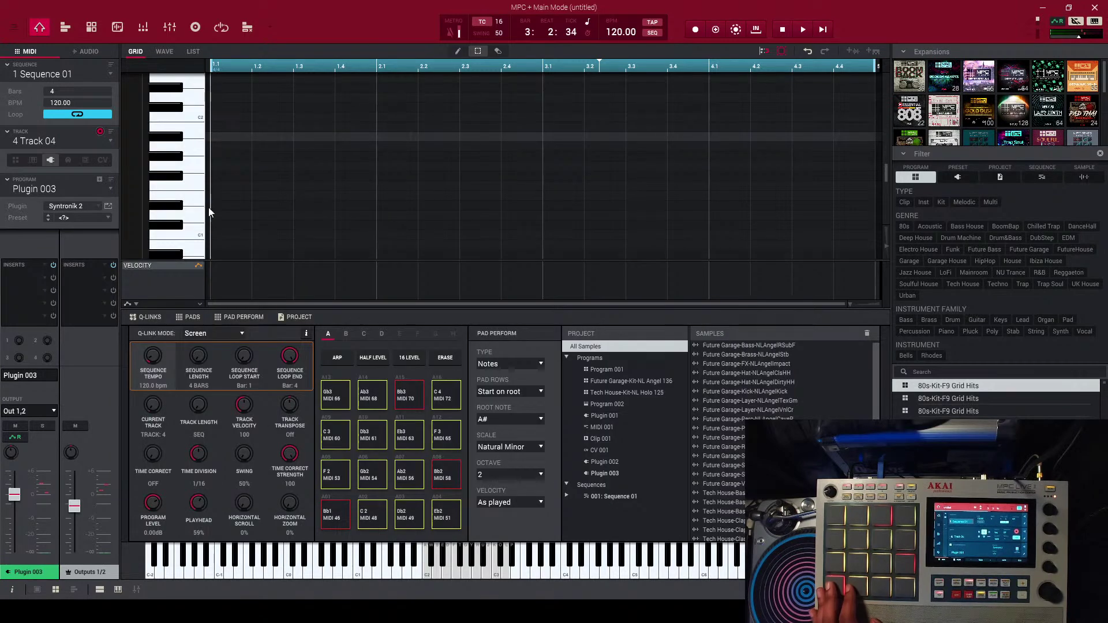
click(108, 209)
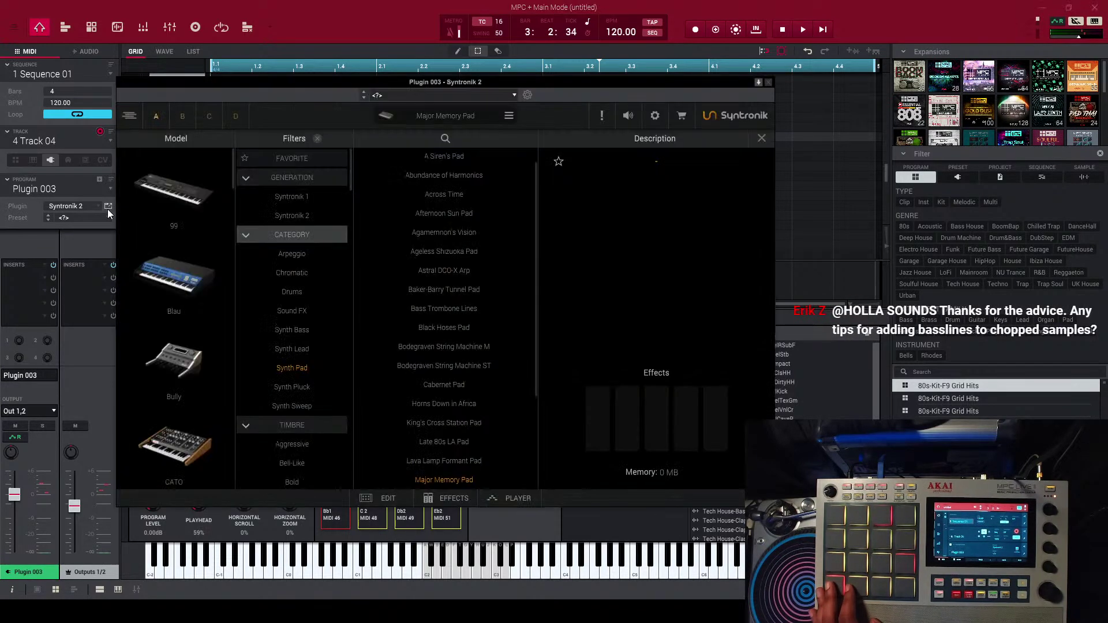
click(768, 82)
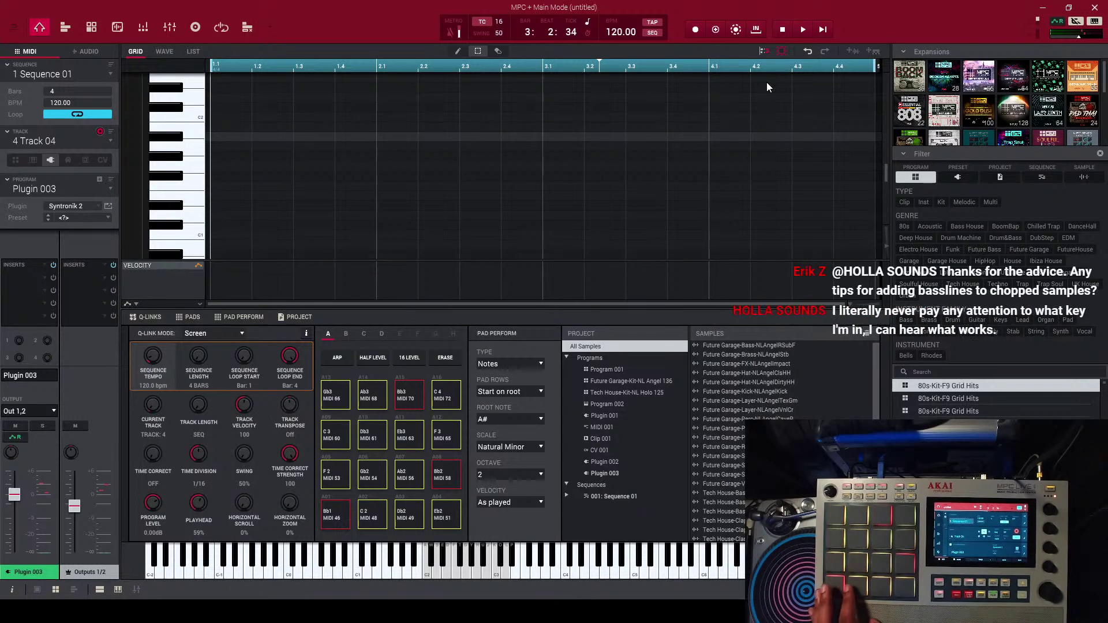
- Set the pad perform type to Progressions and lower the Syntronik 2 program's level to about -11.2 dB
click(536, 365)
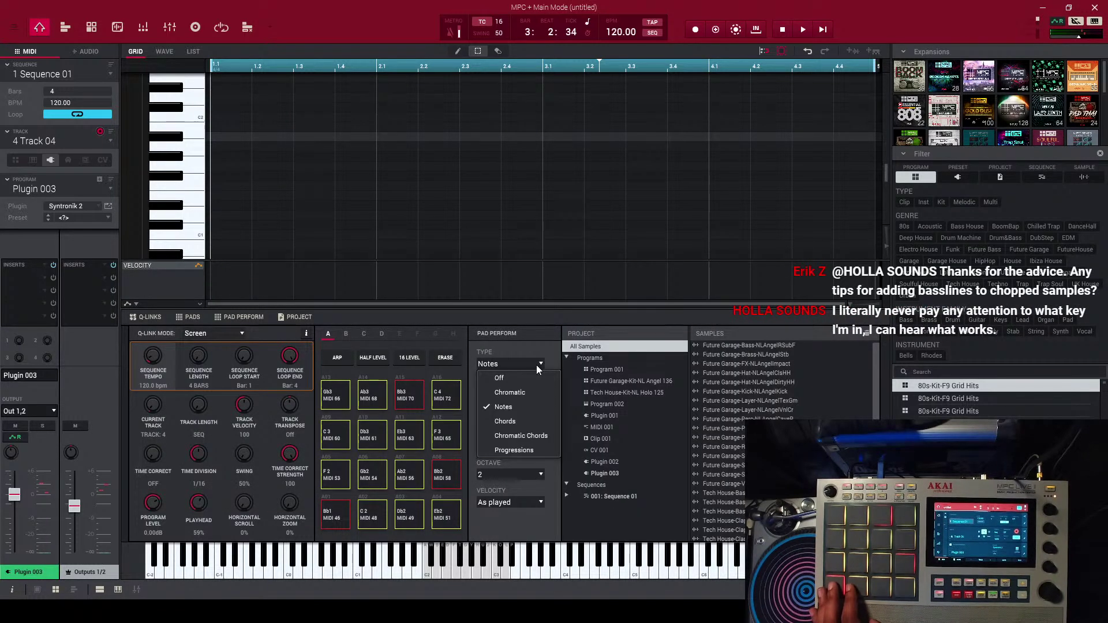
click(531, 453)
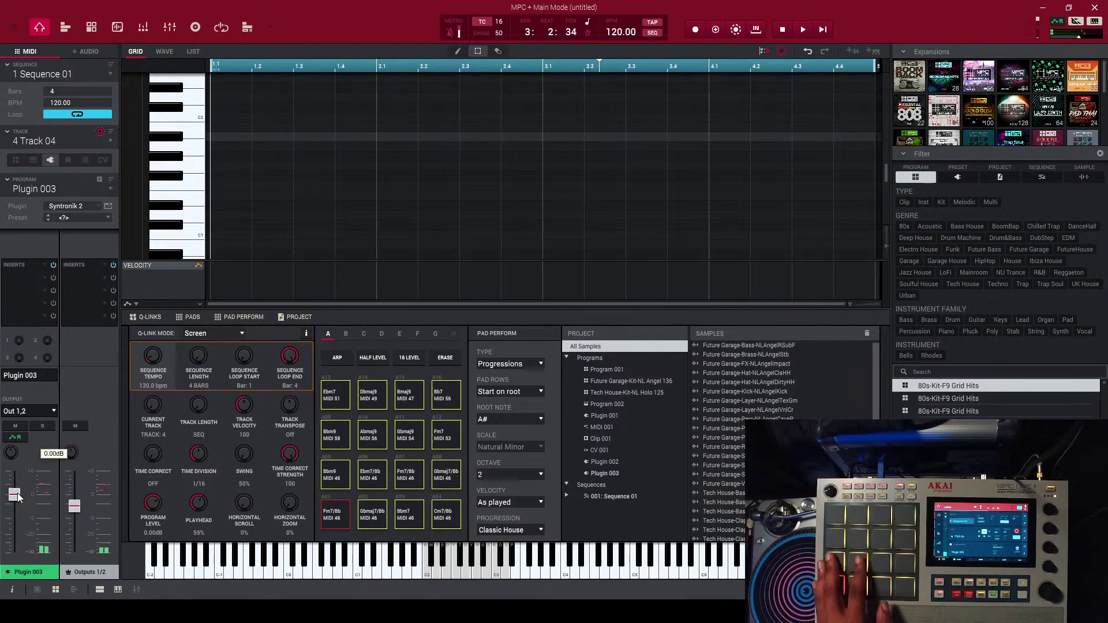
drag(18, 498, 12, 528)
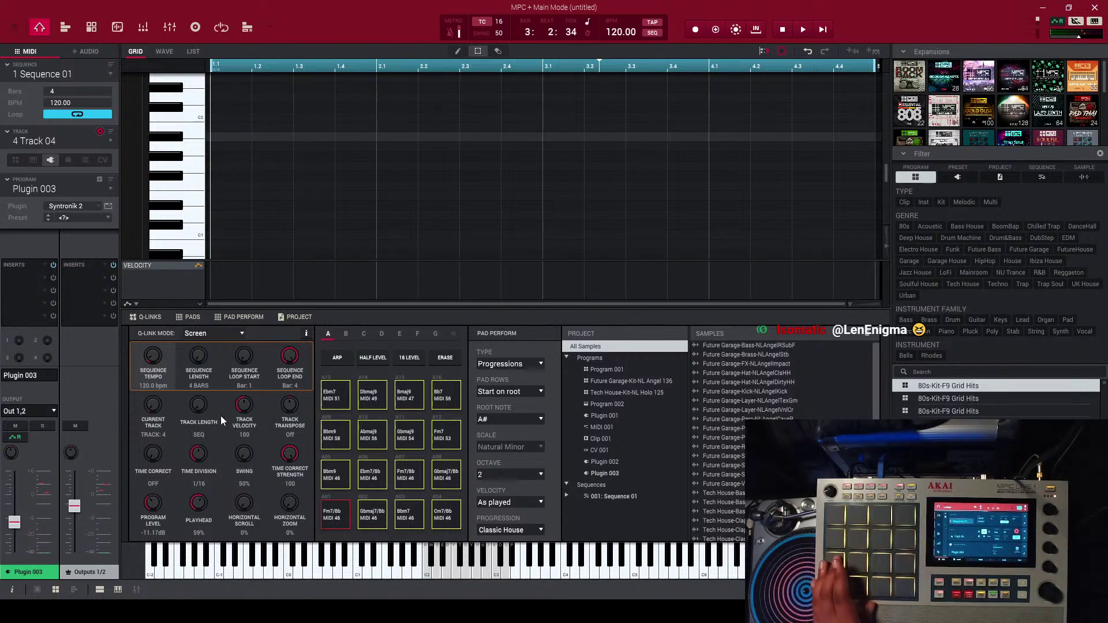
- Record a pad chord progression onto Track 04 from the start of the sequence
click(698, 31)
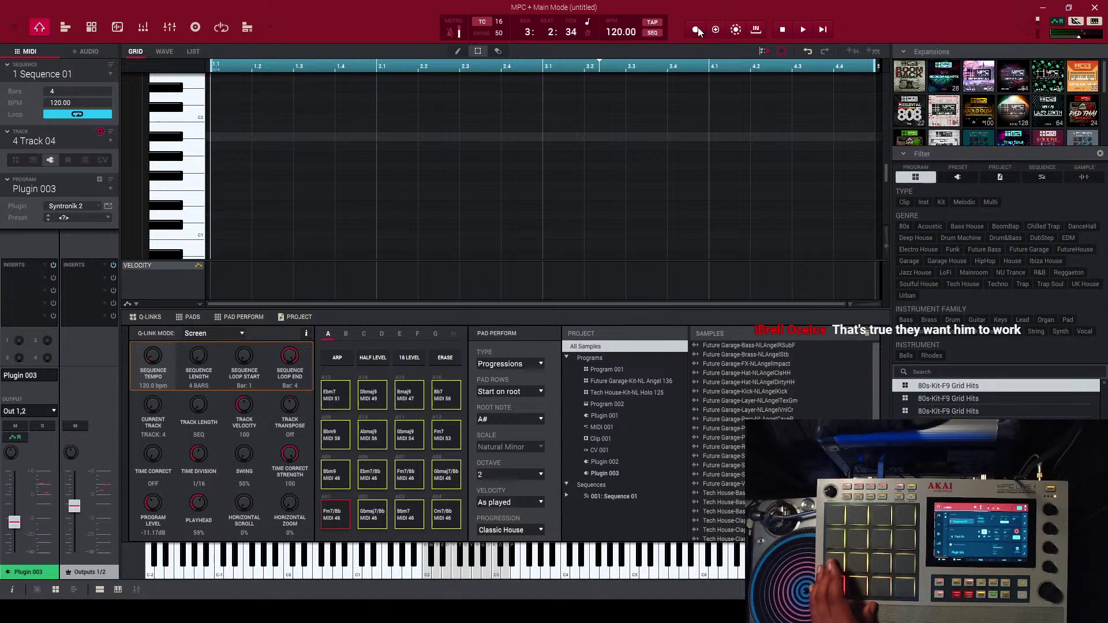
click(806, 29)
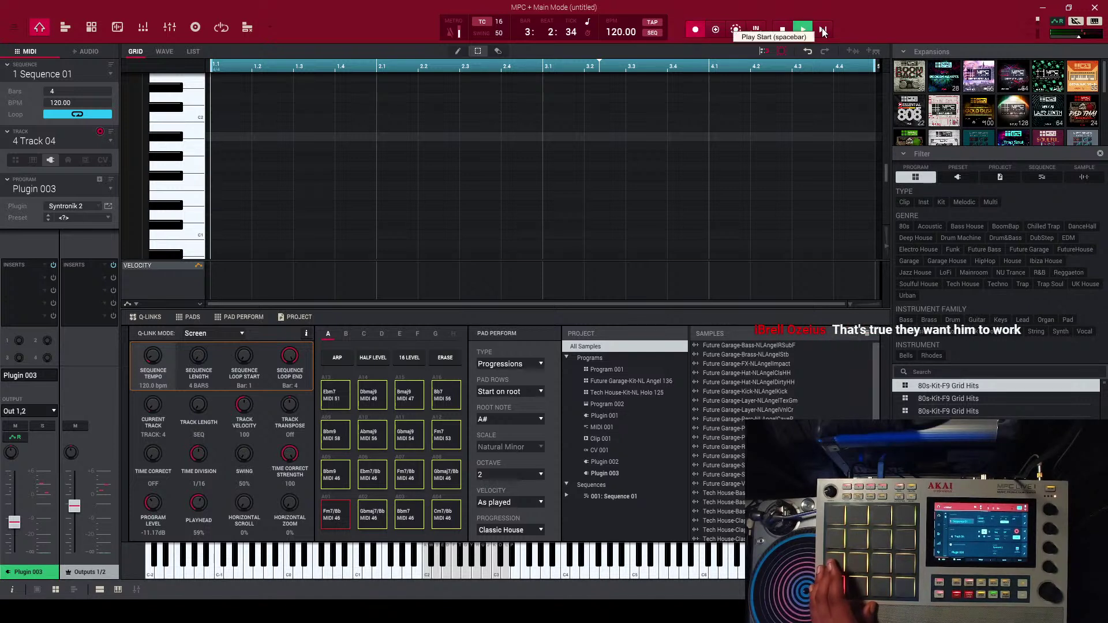
click(824, 31)
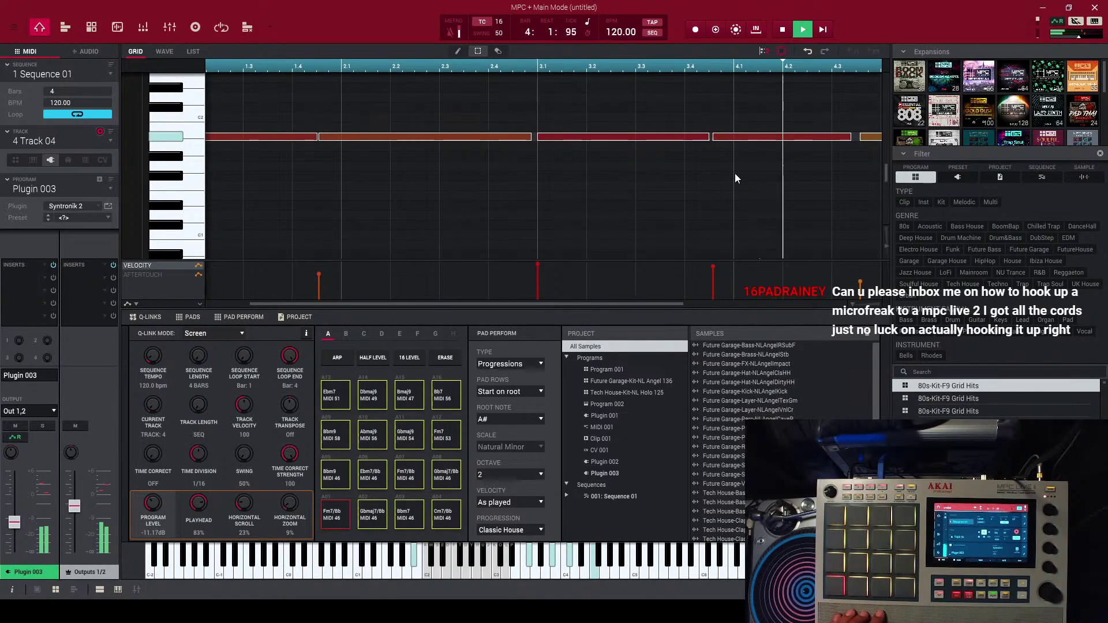
- Lower the Syntronik 2 program's level to about -14.5 dB and solo it during playback
mouse_move(14, 521)
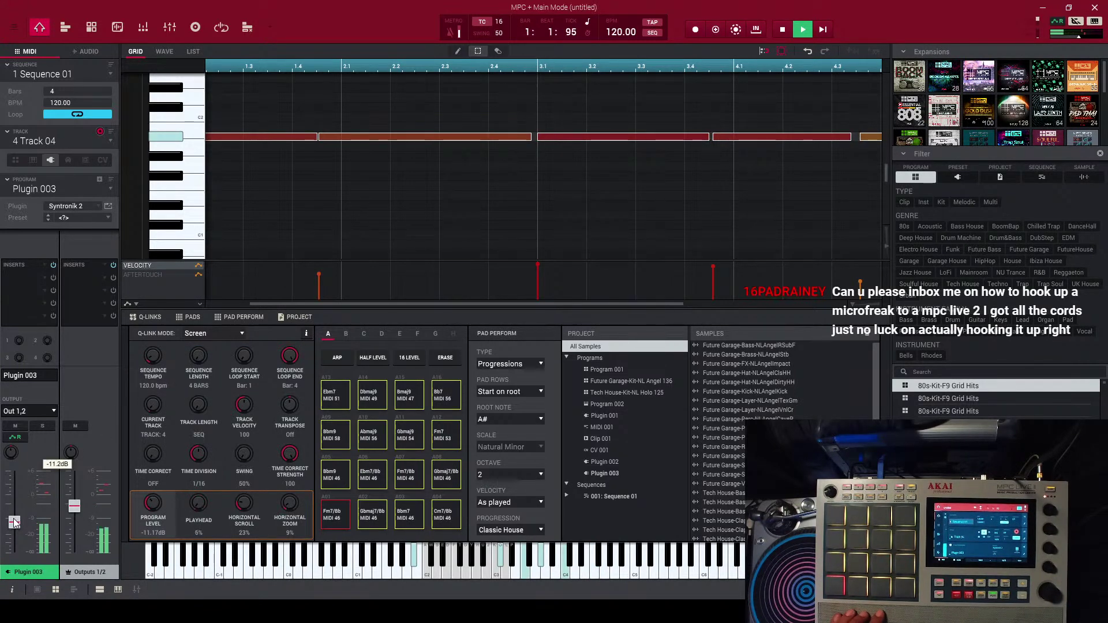
drag(14, 522, 16, 536)
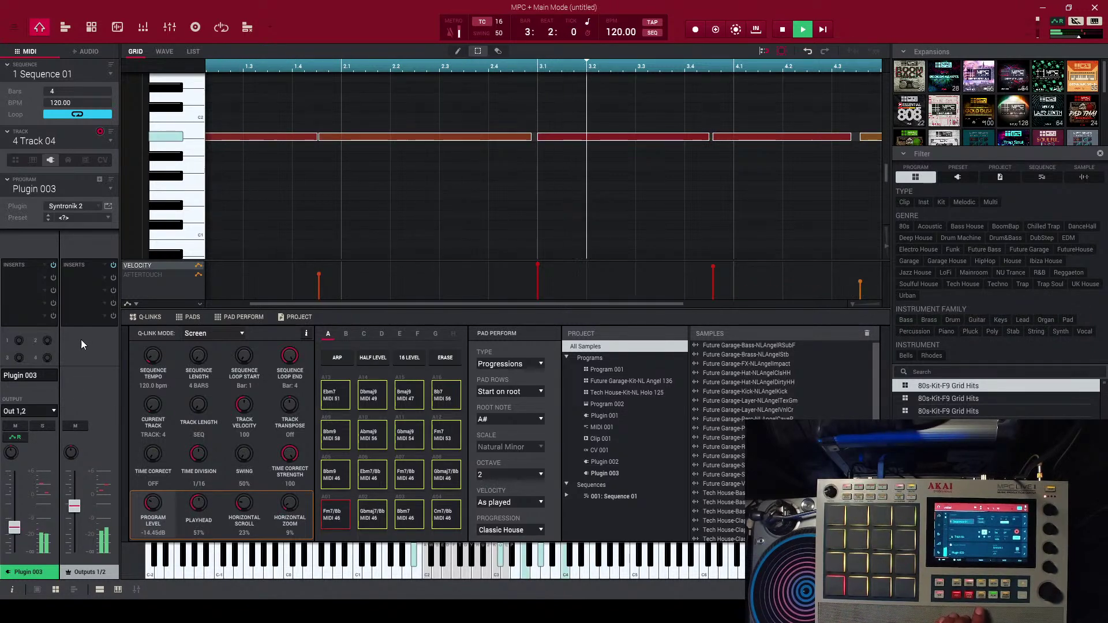
click(40, 426)
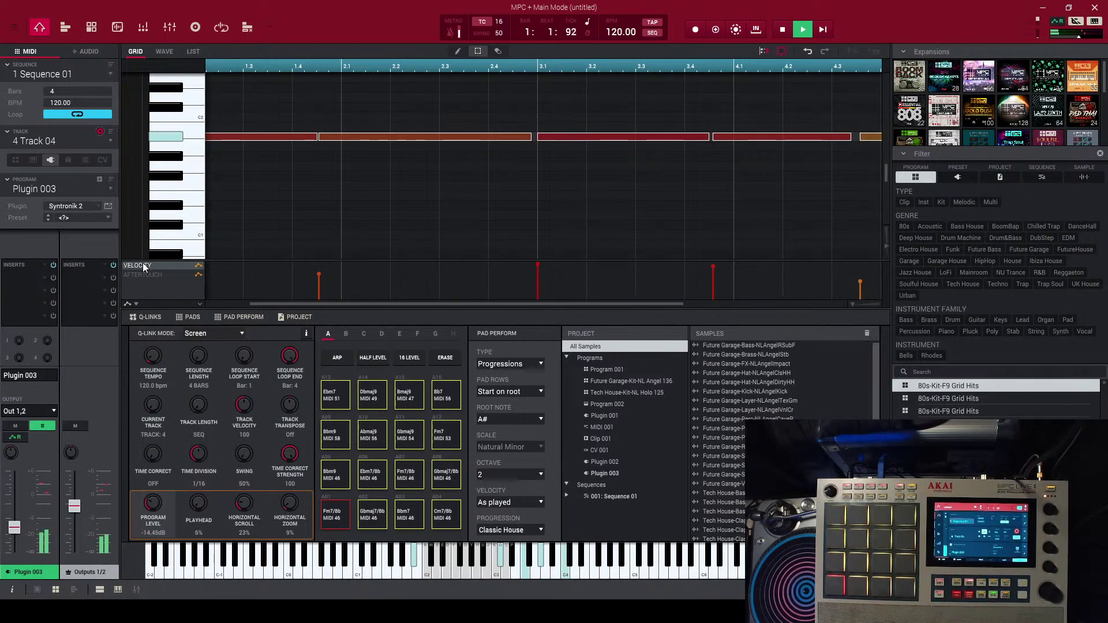
- Audition Synth Pad presets in Syntronik 2 against the recorded chords and load Lava Lamp Formant Pad
click(109, 206)
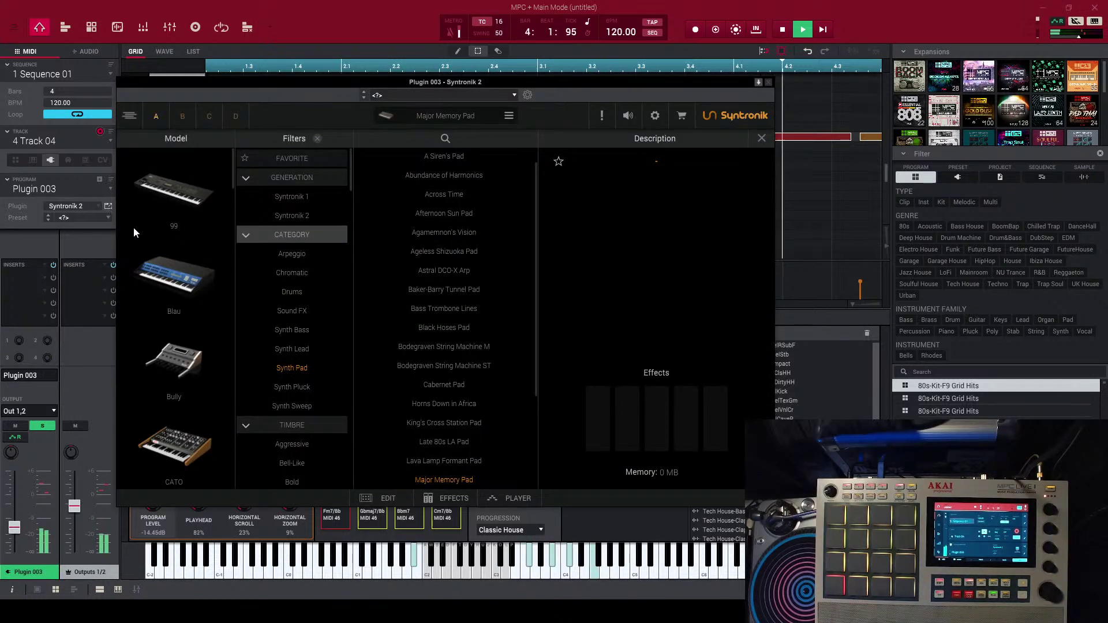
click(435, 462)
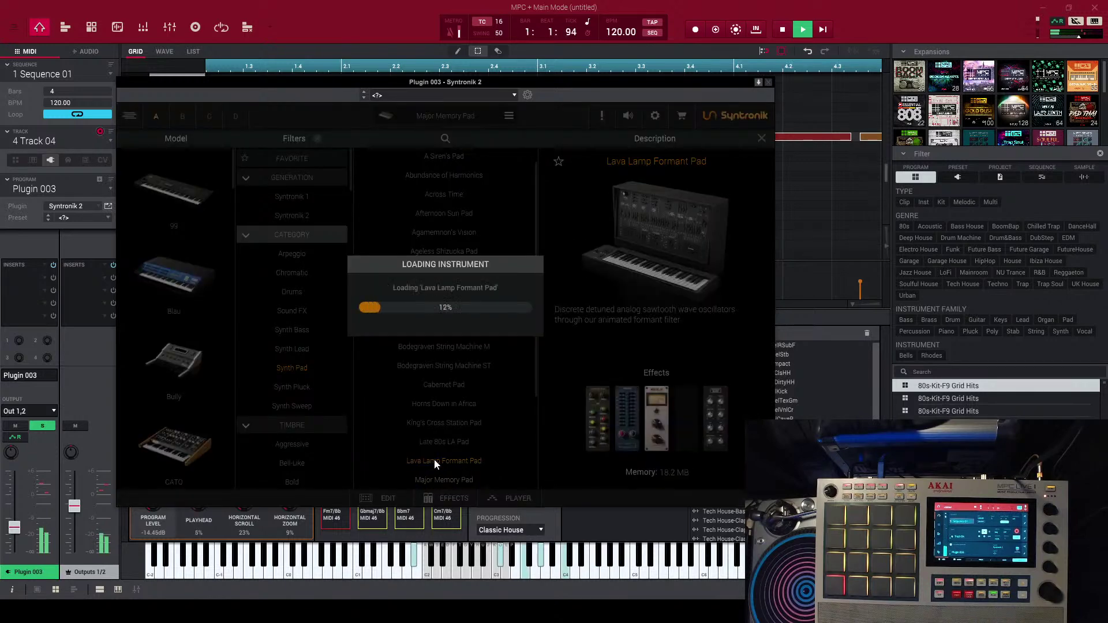
scroll(435, 383, down, 5)
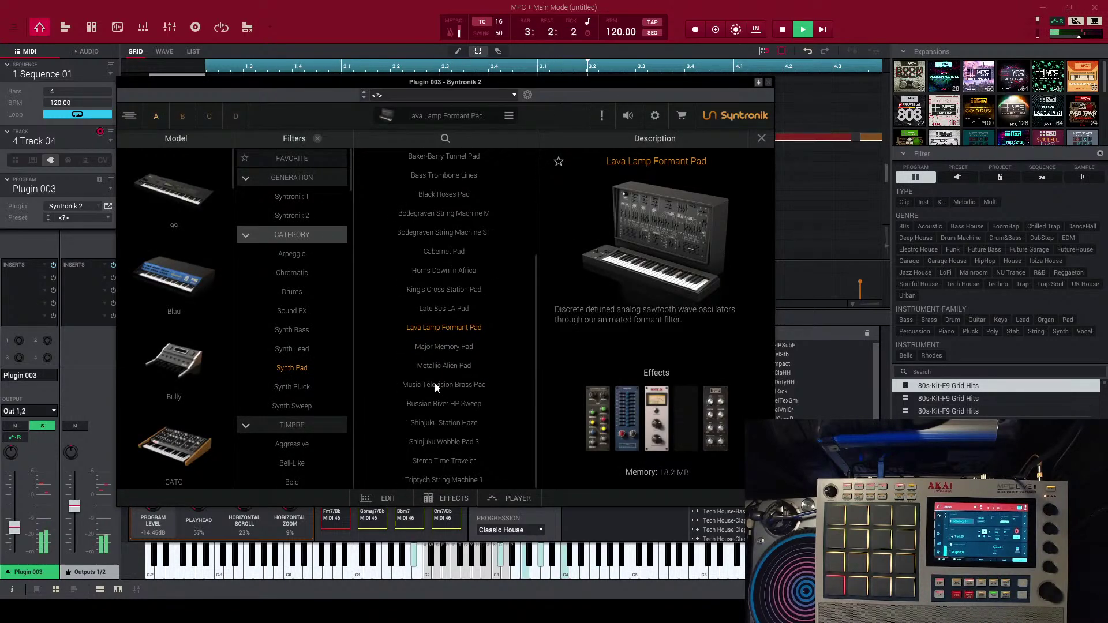
click(434, 384)
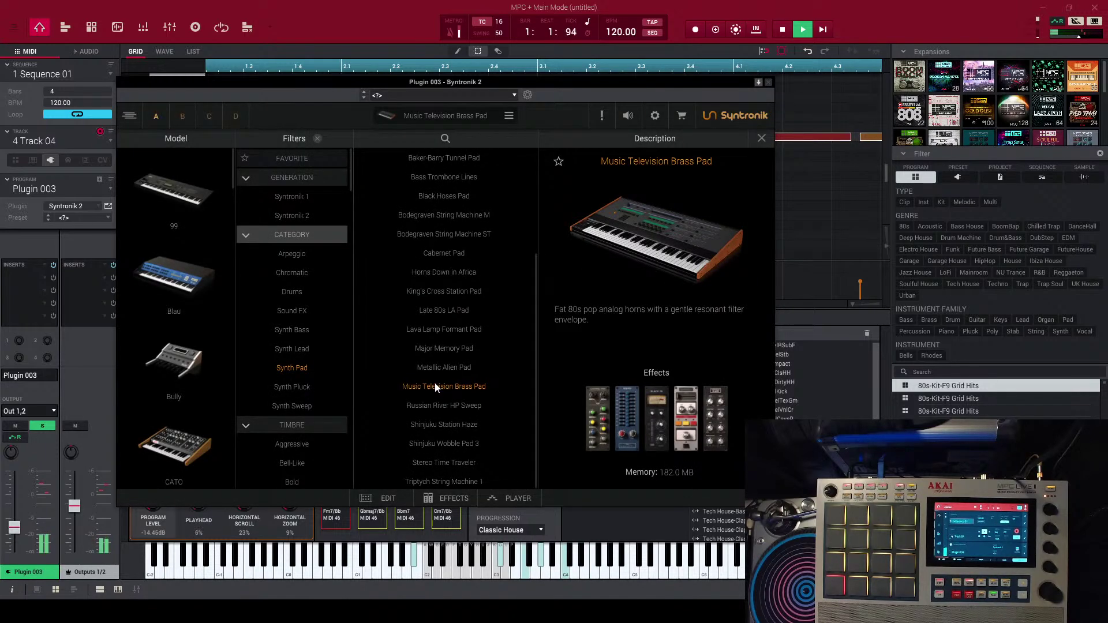
click(443, 425)
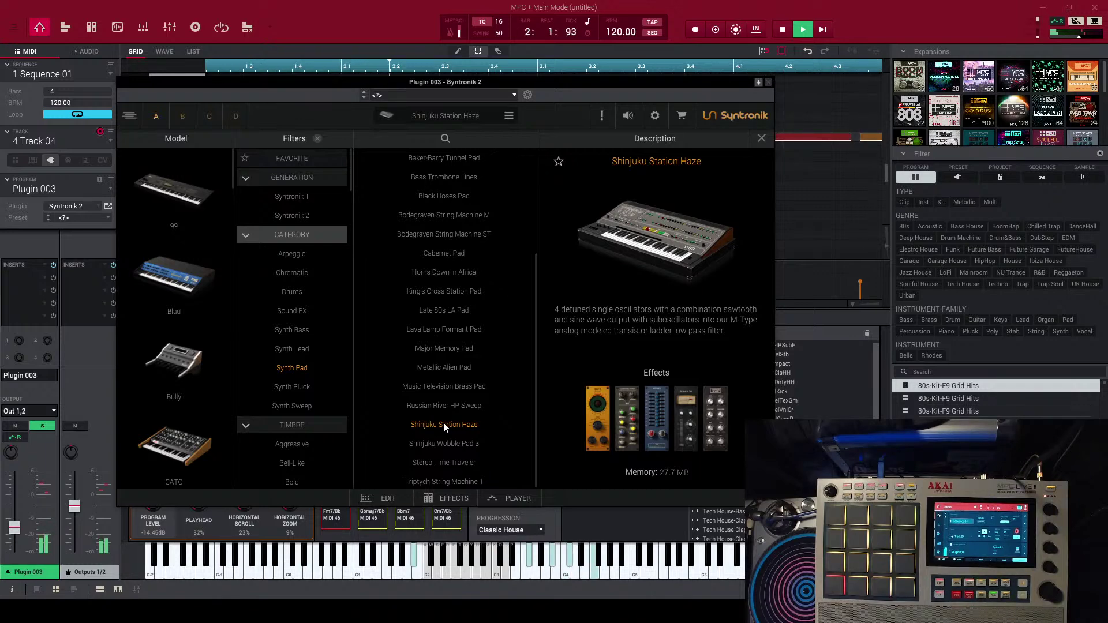
click(446, 388)
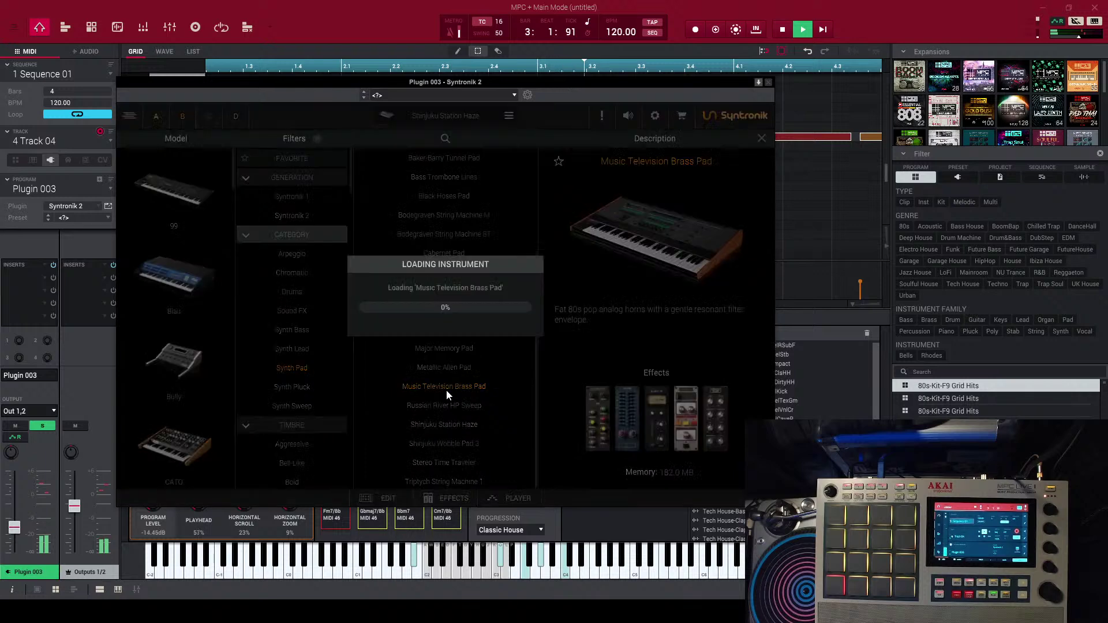
click(445, 373)
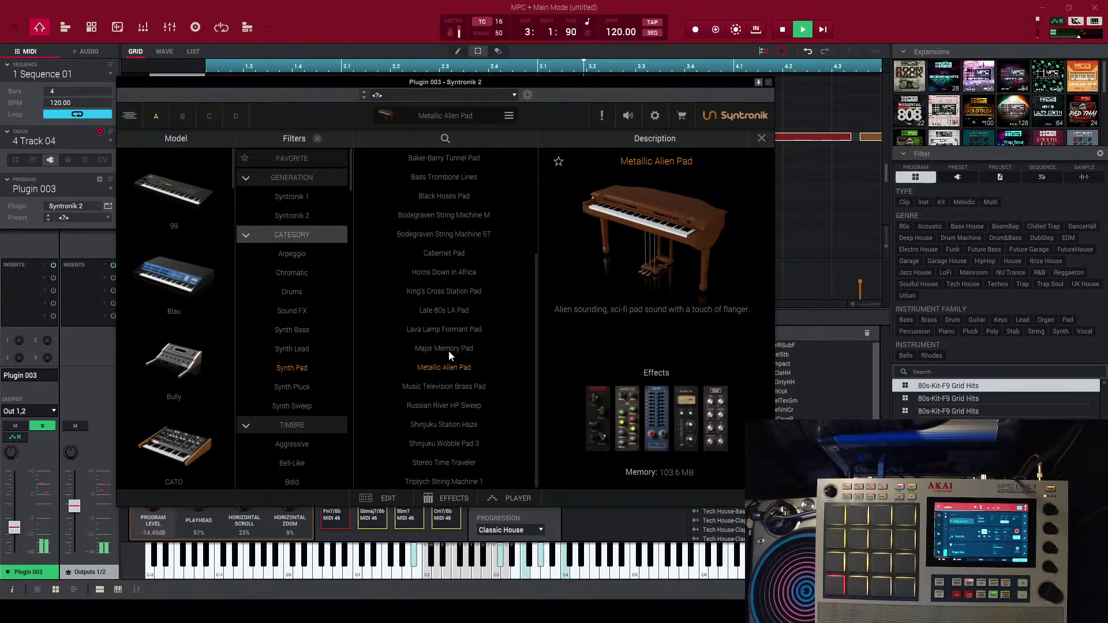
click(449, 350)
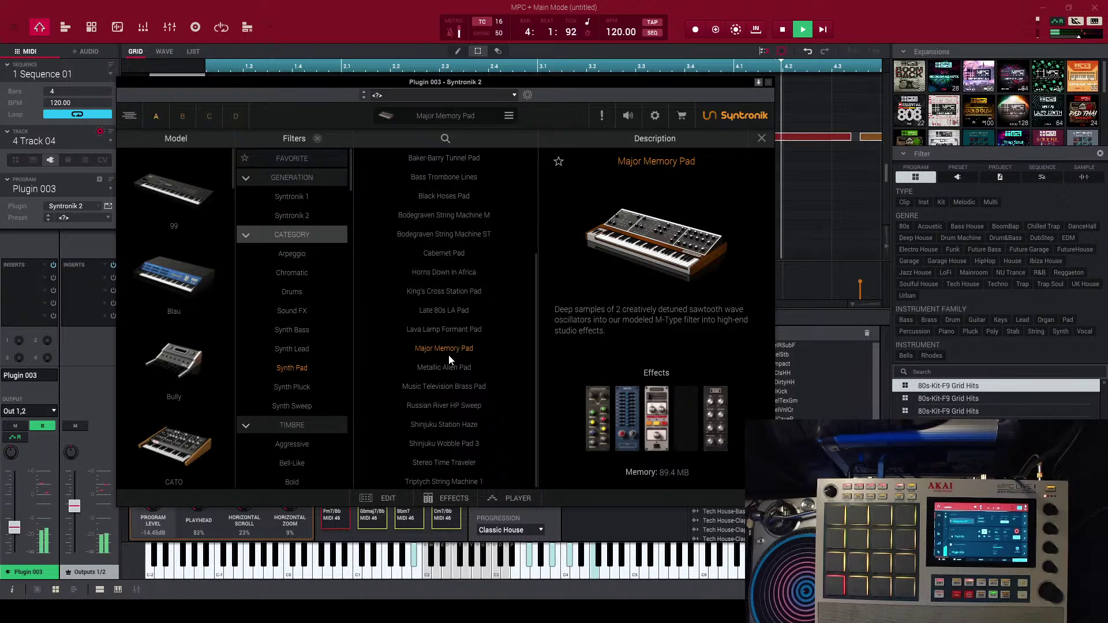
click(449, 329)
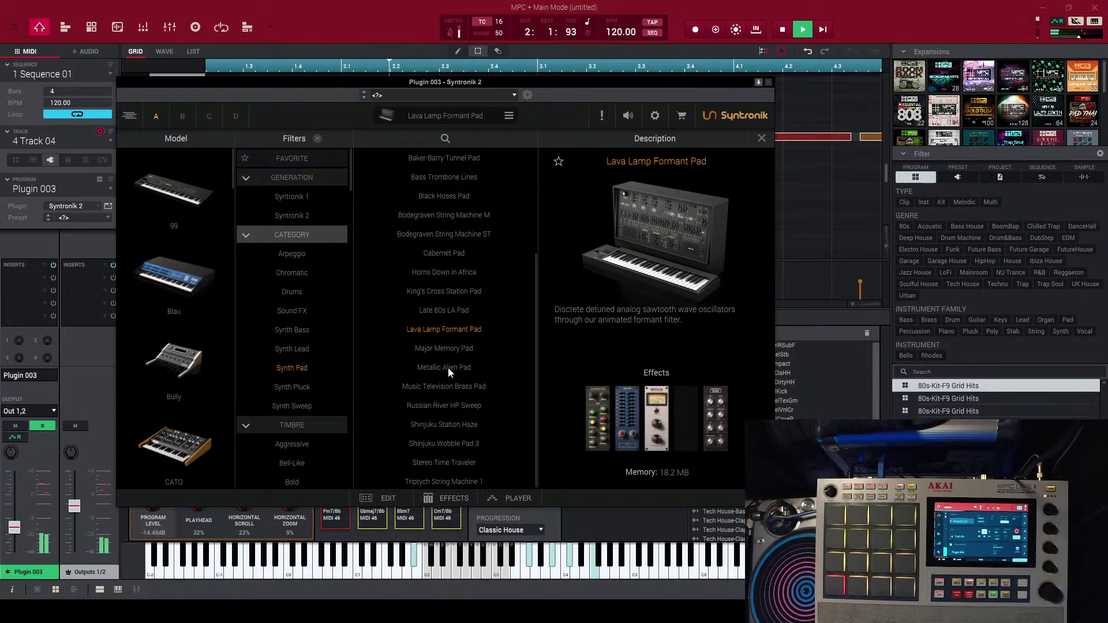
- Load the Akai Professional HP Filter into Plugin 003's first insert slot and open its controls
click(44, 278)
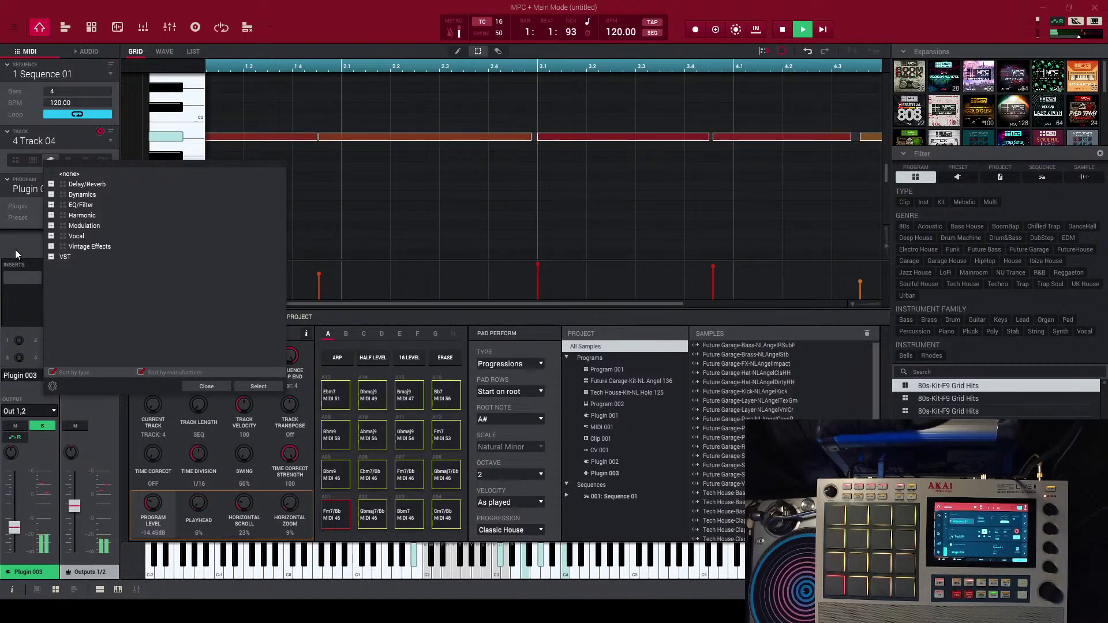
click(206, 387)
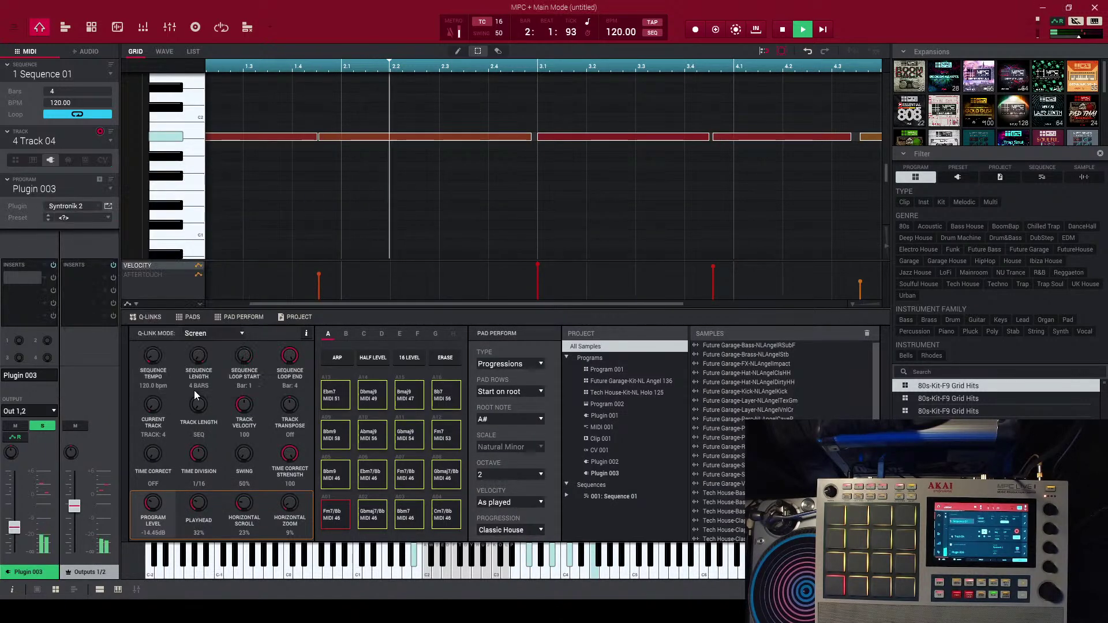
click(44, 276)
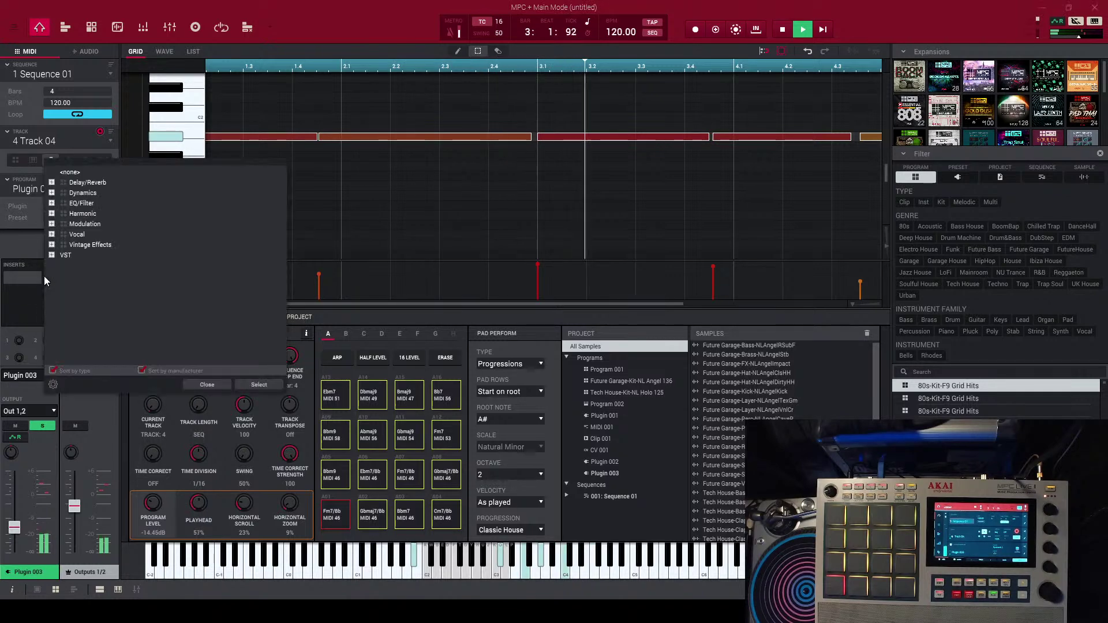
click(51, 203)
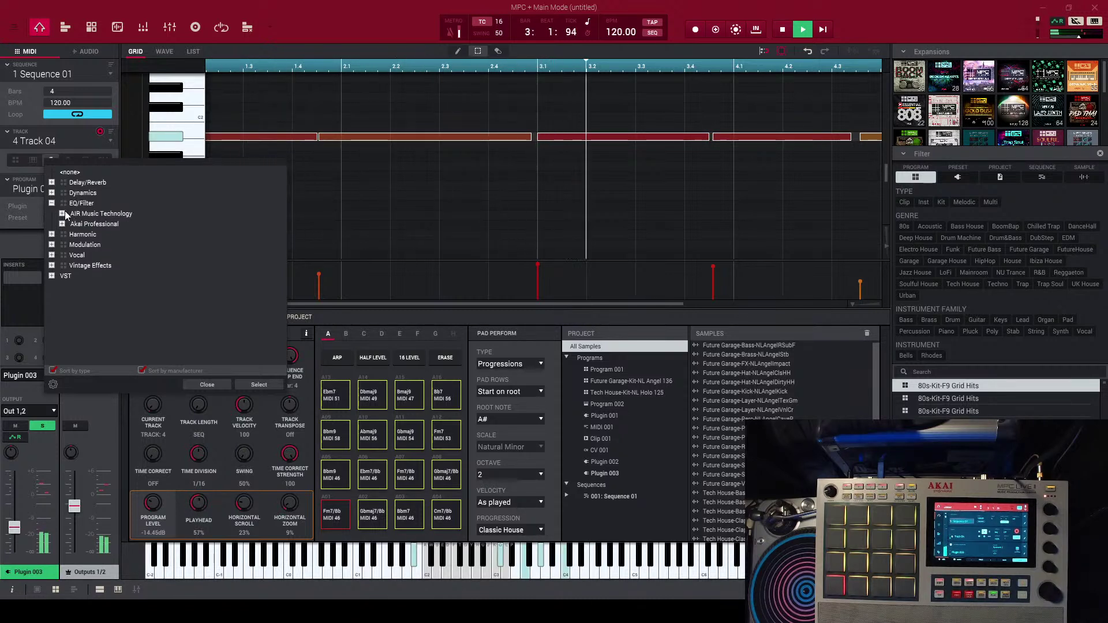
click(61, 224)
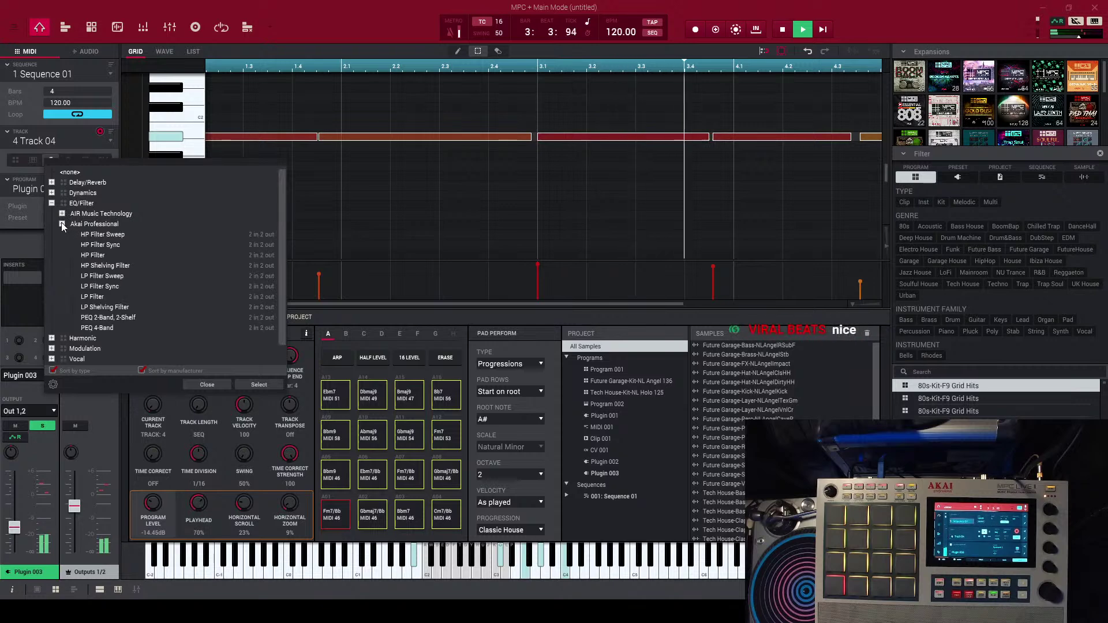
double_click(111, 255)
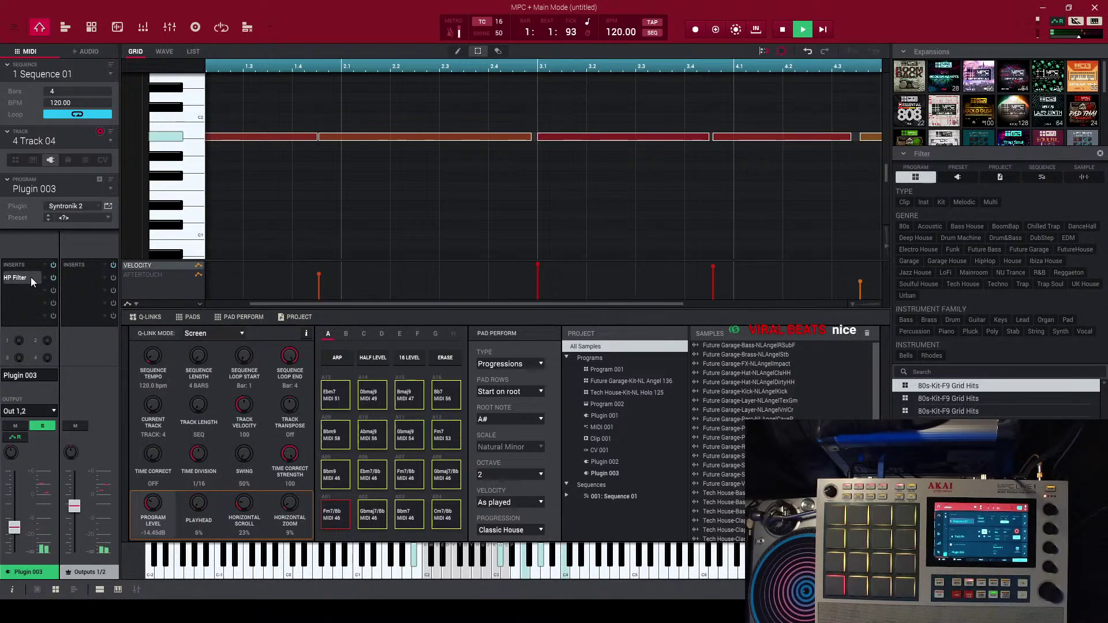
double_click(30, 277)
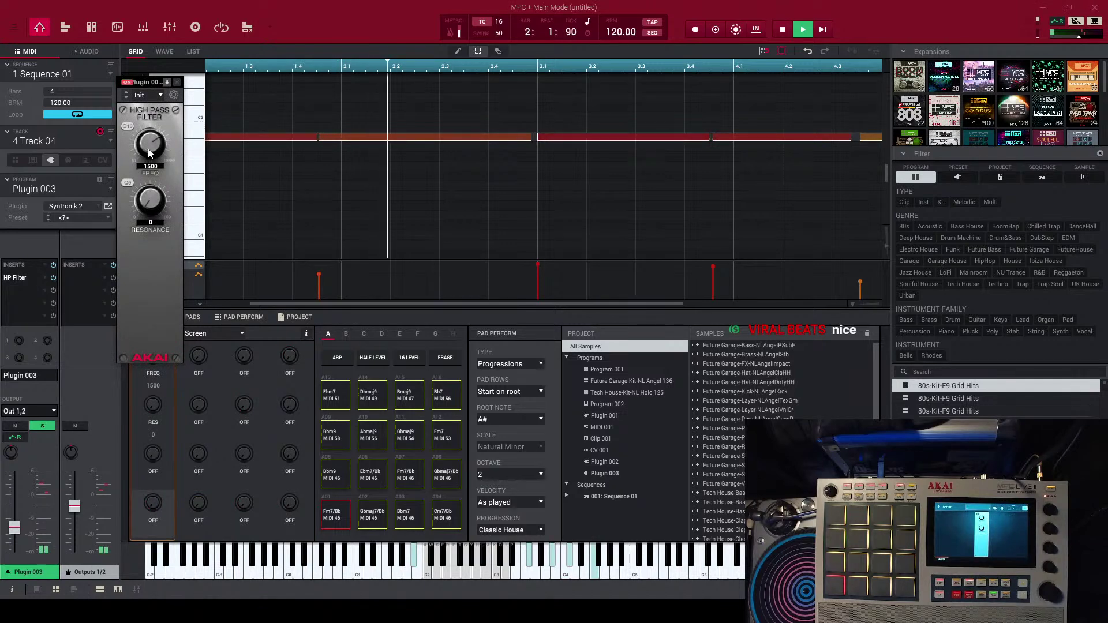
- Replace the HP Filter on Plugin 003 with the Akai Professional LP Filter and set its frequency to 314
double_click(43, 276)
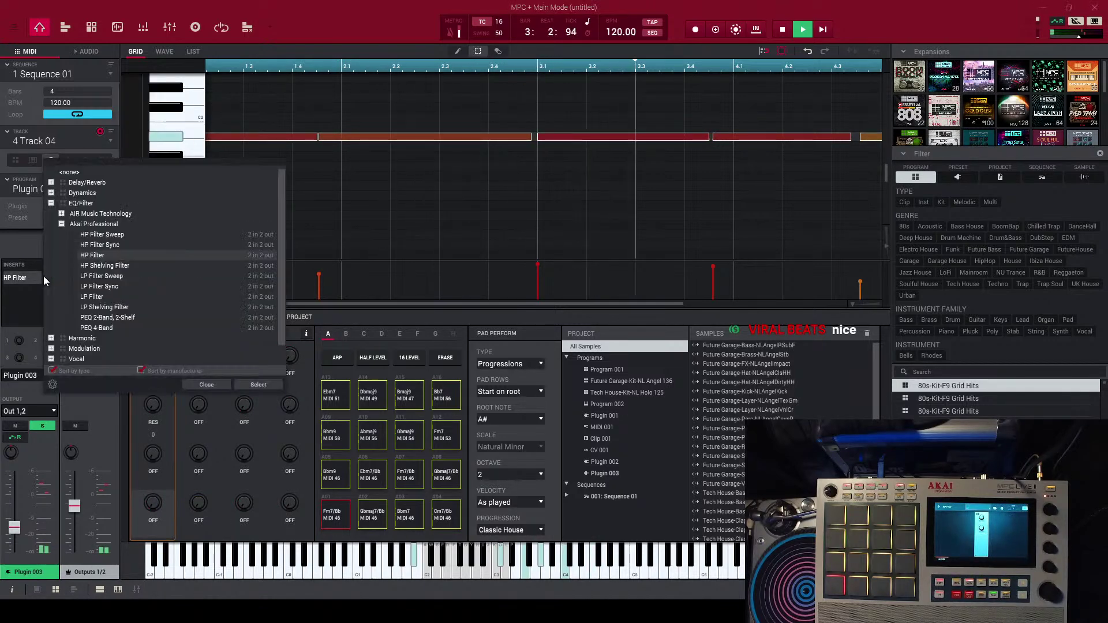
double_click(102, 299)
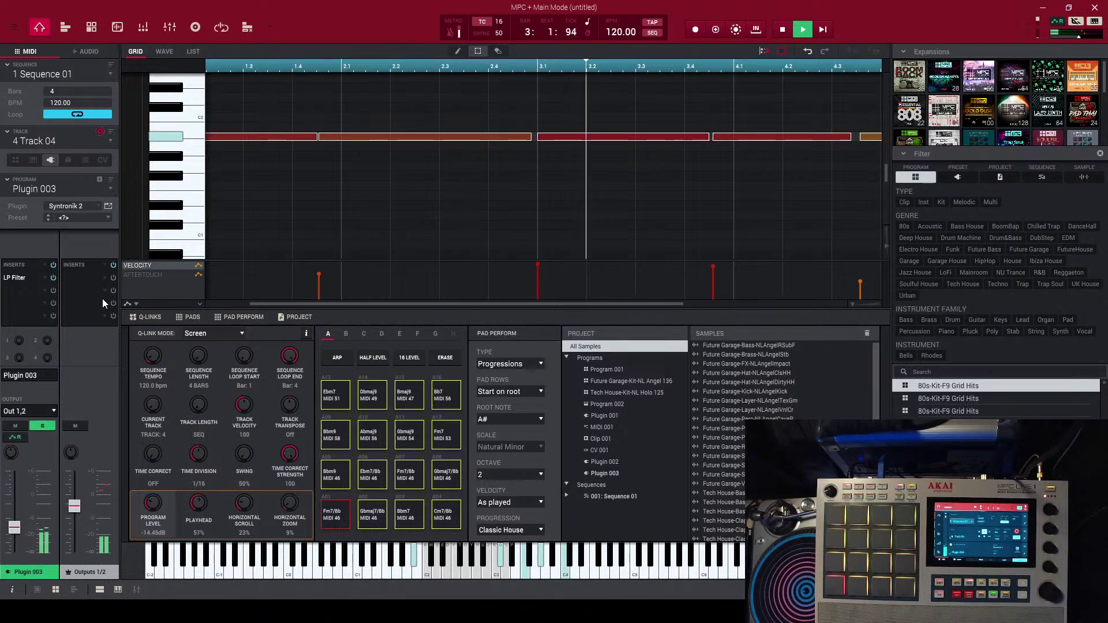
click(29, 277)
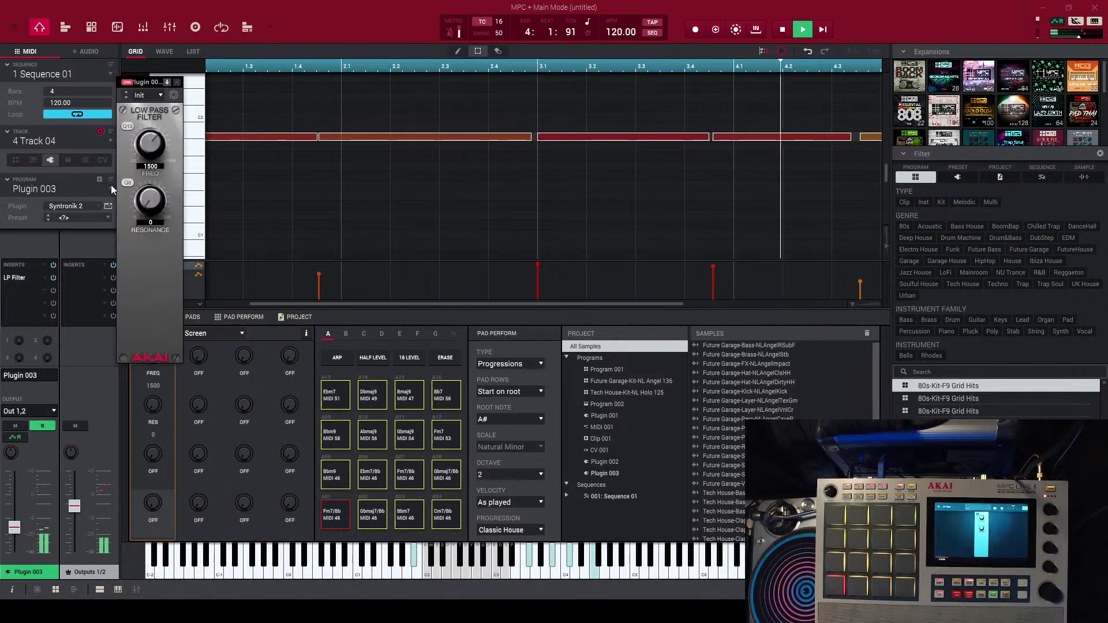
drag(153, 140, 155, 164)
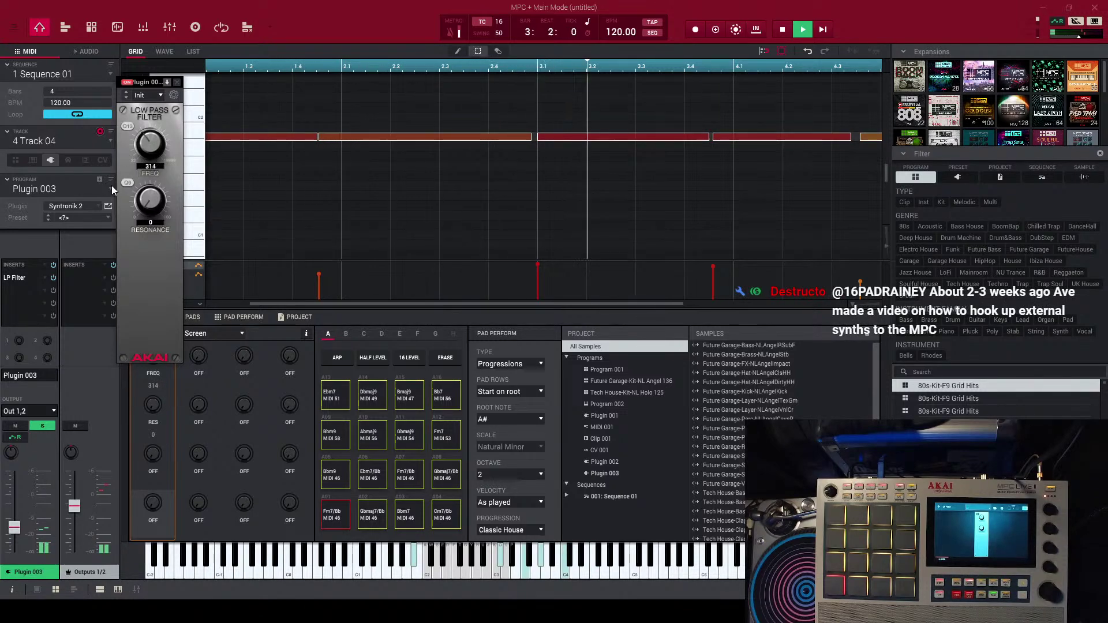
- Audition Major Memory Pad and Bass Trombone Lines in Syntronik 2, and load Baker-Barry Tunnel Pad
click(107, 207)
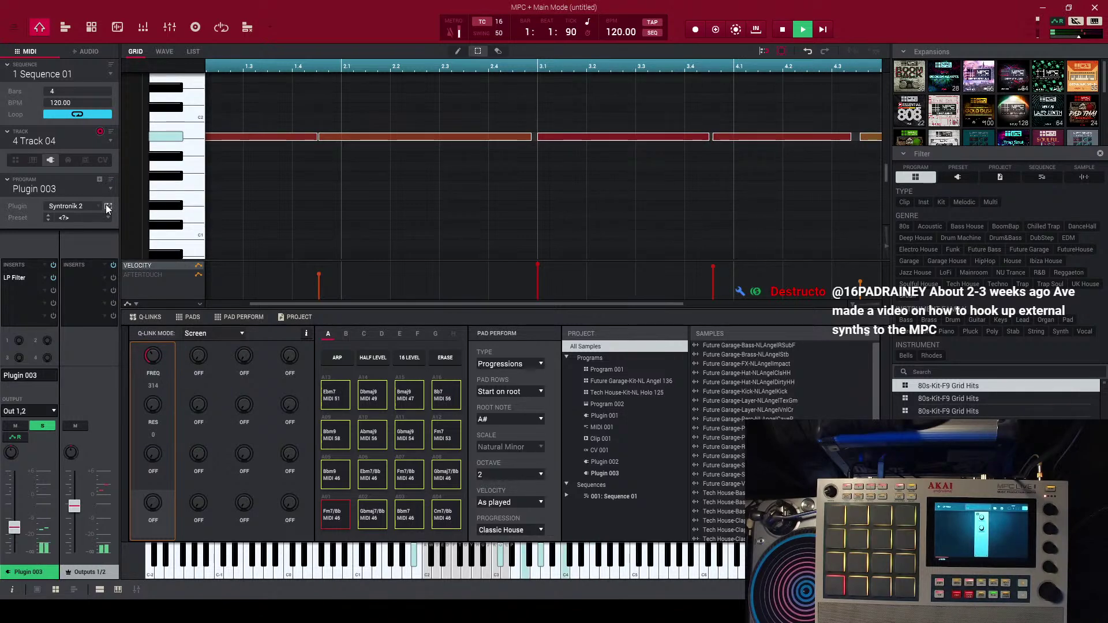
click(107, 207)
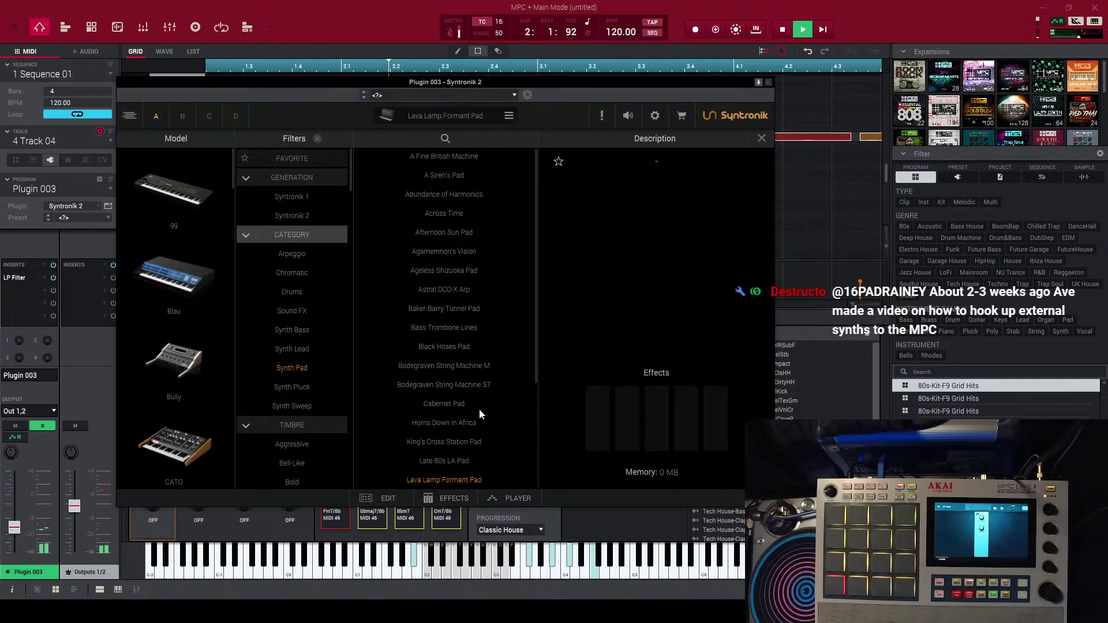
scroll(480, 409, down, 3)
click(470, 411)
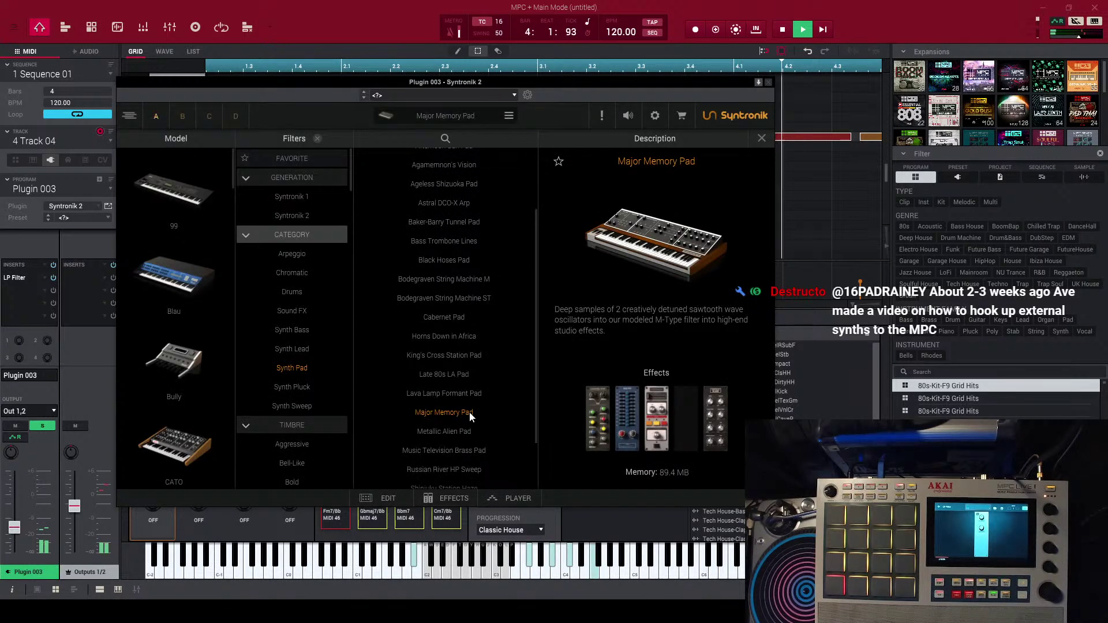
click(465, 240)
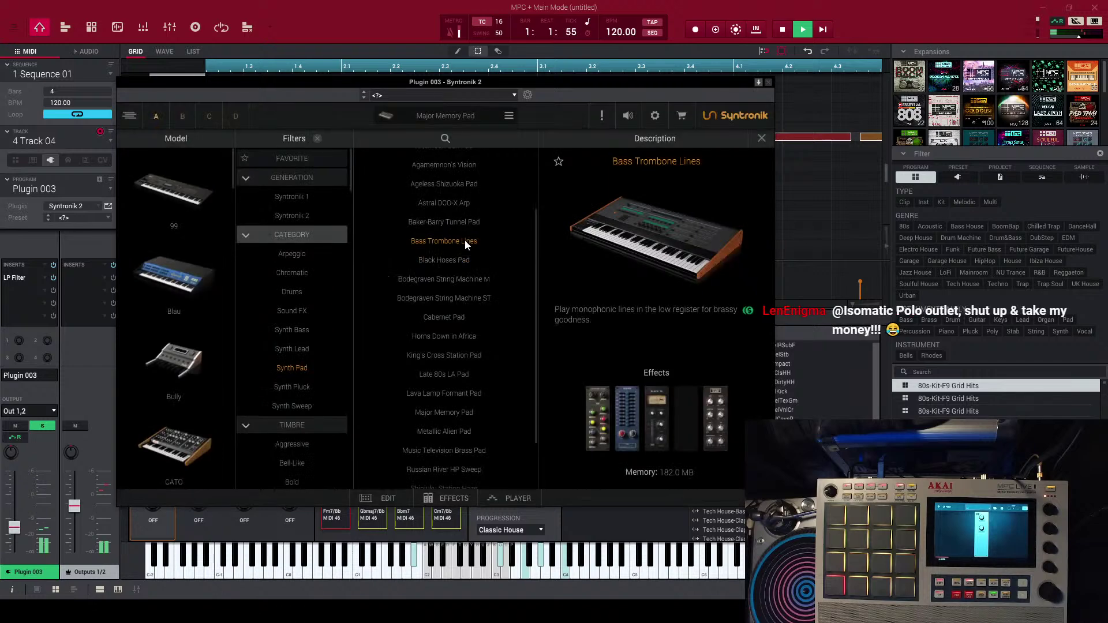
click(464, 223)
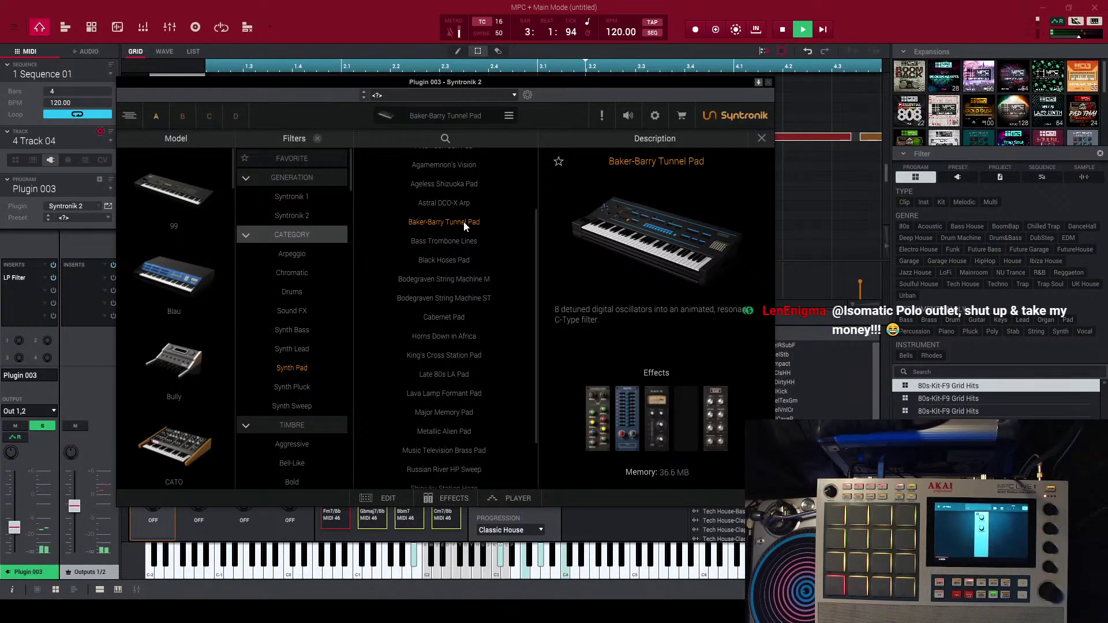
- Raise the LP Filter's frequency to 710, unsolo Plugin 003 and close the filter window
double_click(29, 283)
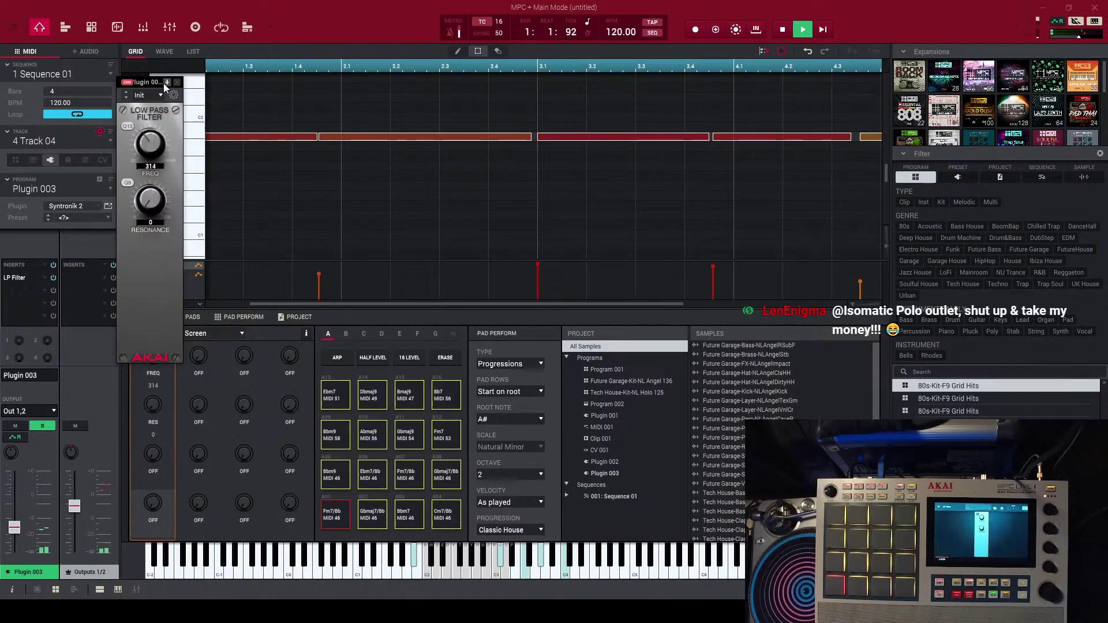
drag(150, 160, 150, 133)
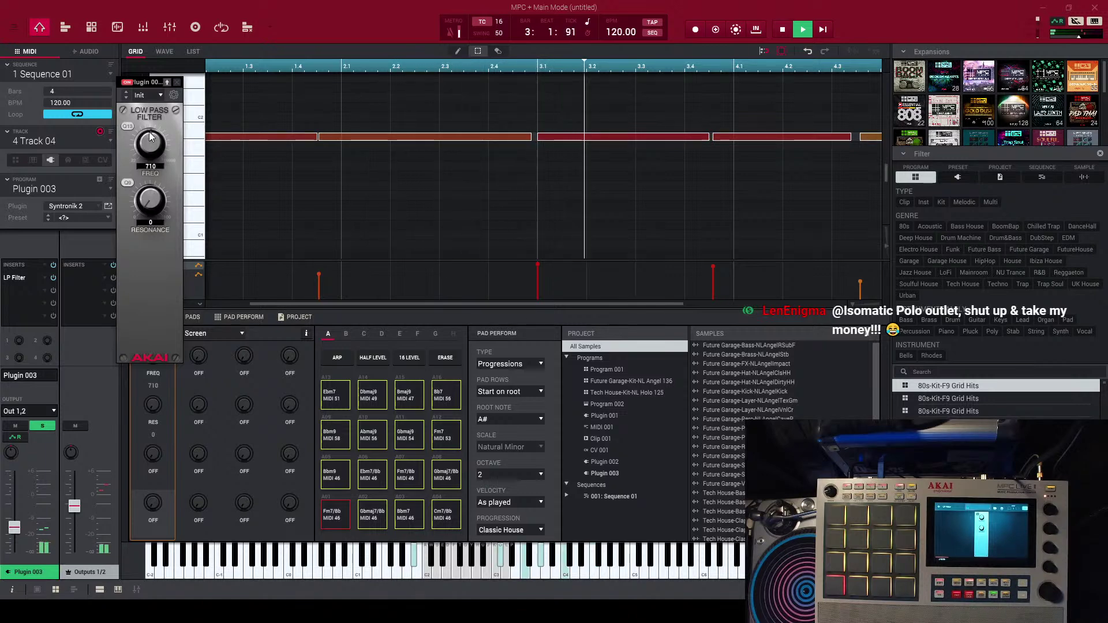
click(41, 426)
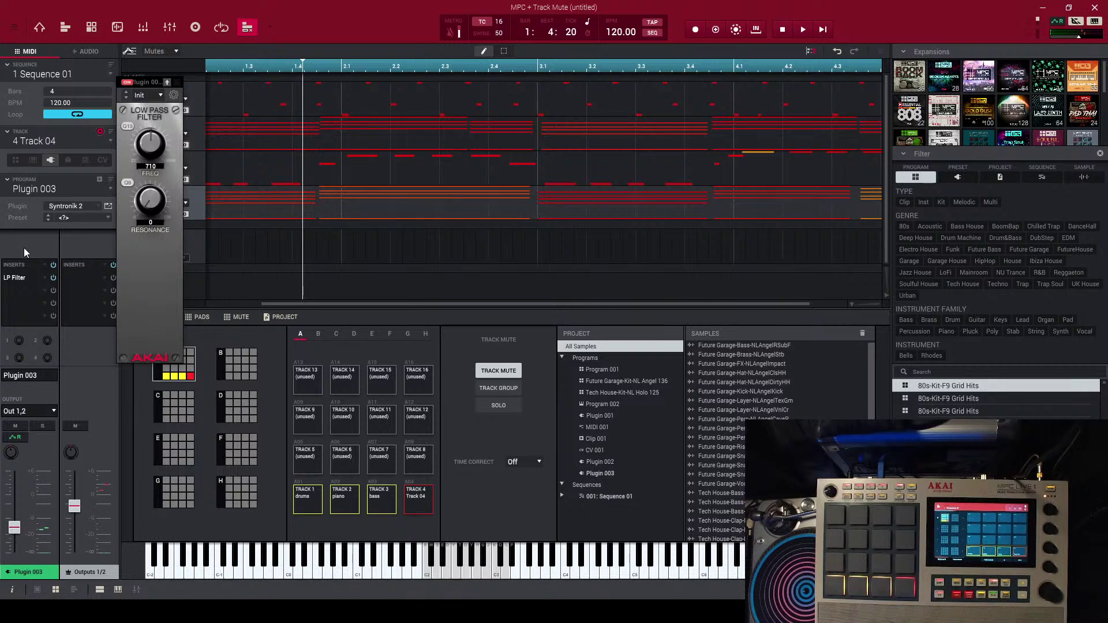
click(175, 83)
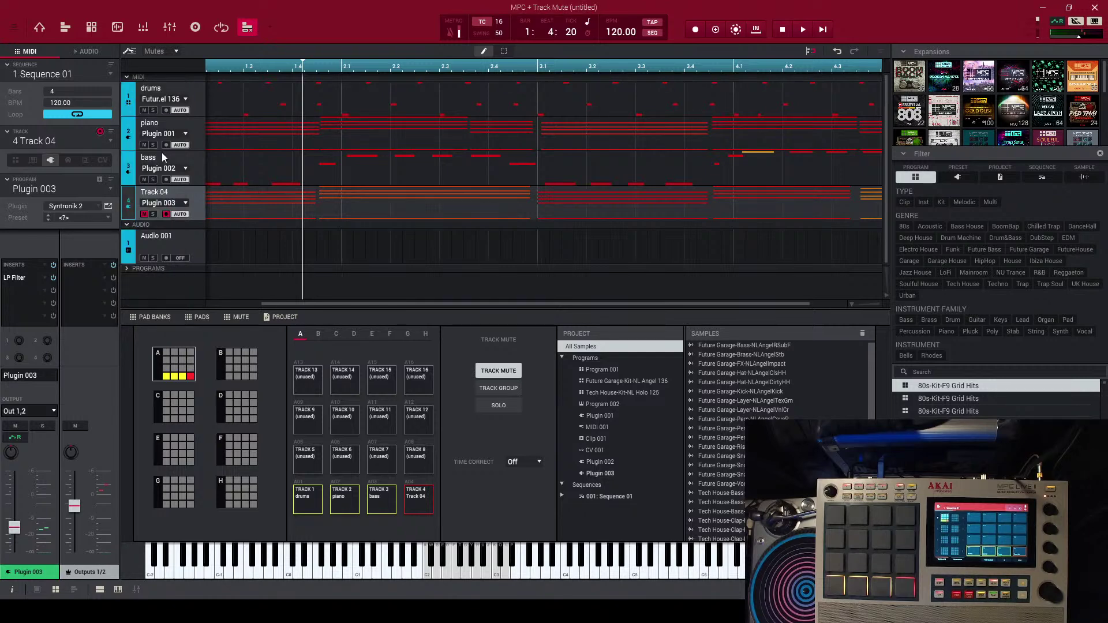
- Rename Track 04 as pad
double_click(80, 140)
text(pad)
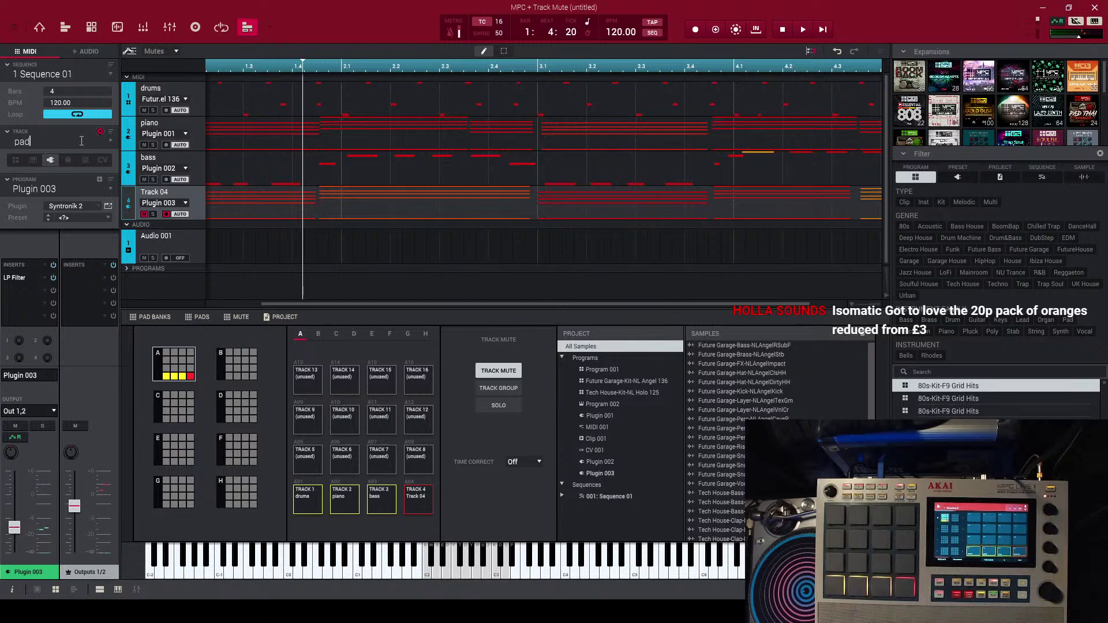
key(Return)
click(105, 188)
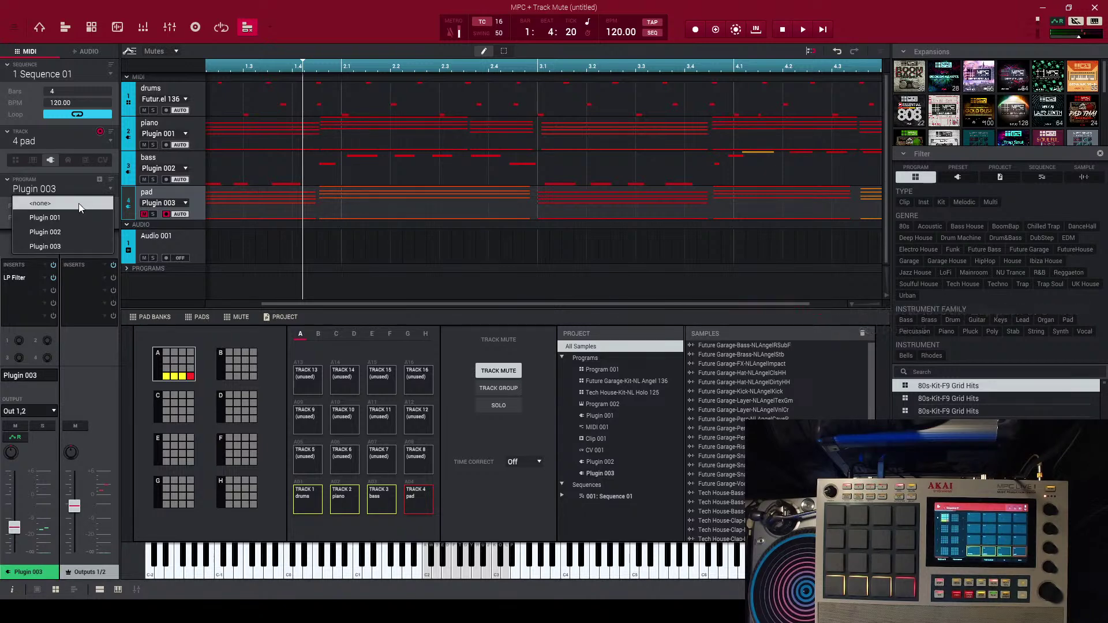
click(43, 144)
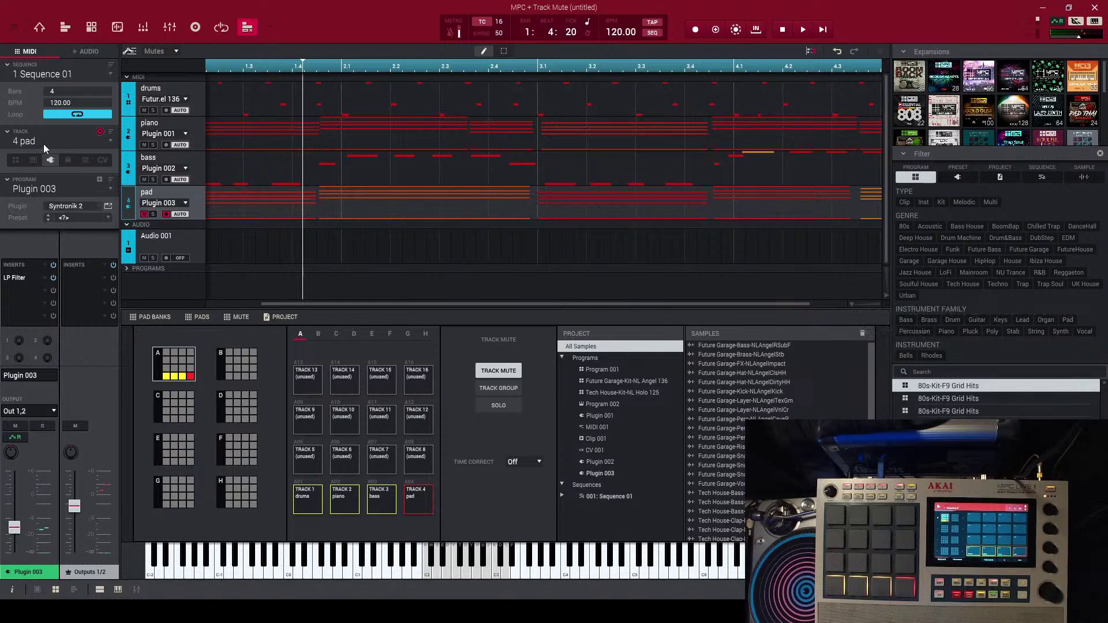
- Switch to the drums track and listen to it soloed and within the full mix during playback
click(107, 143)
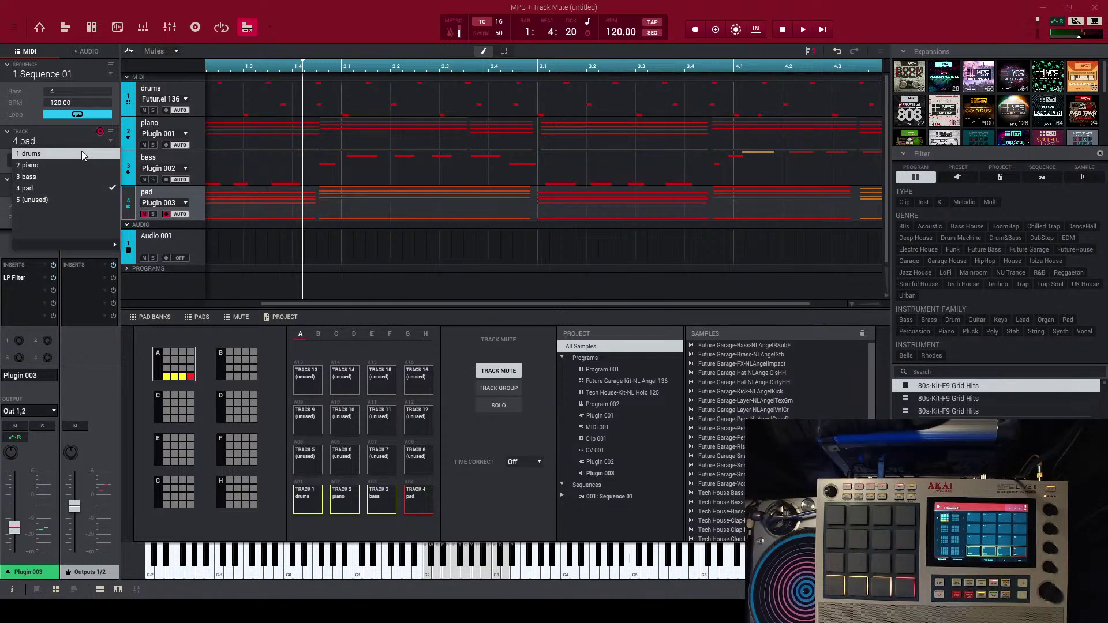
click(82, 150)
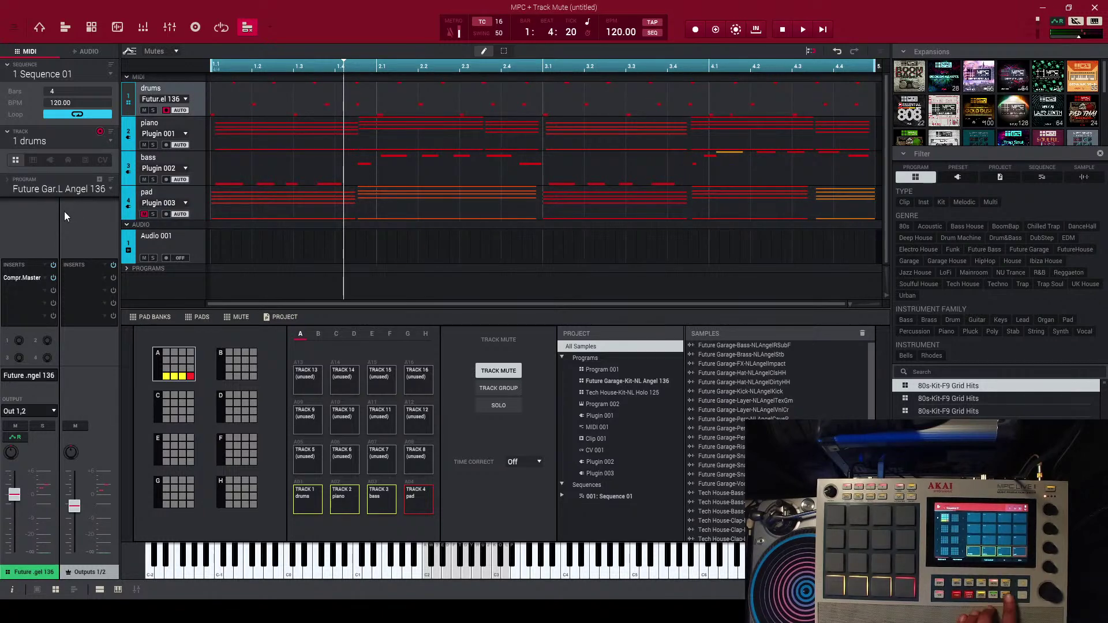
key(space)
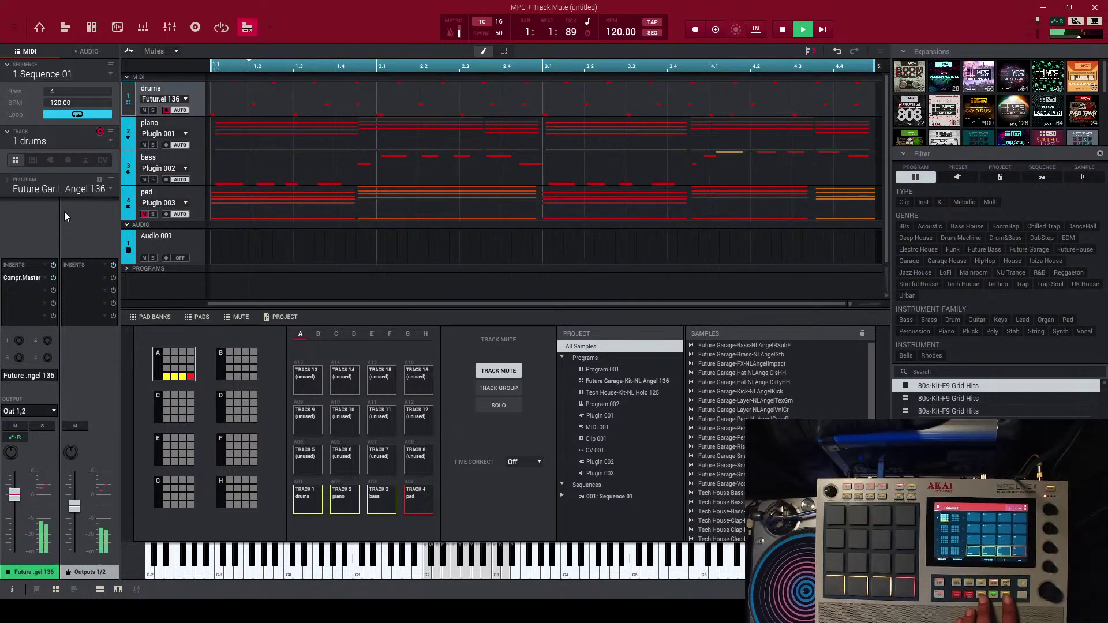
click(41, 426)
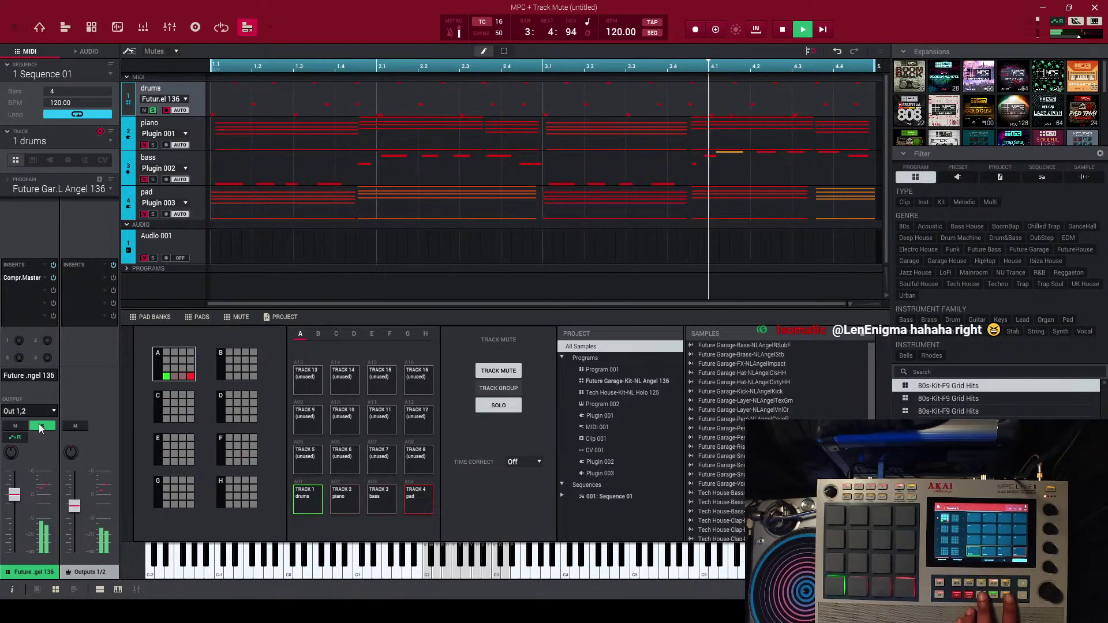
click(41, 426)
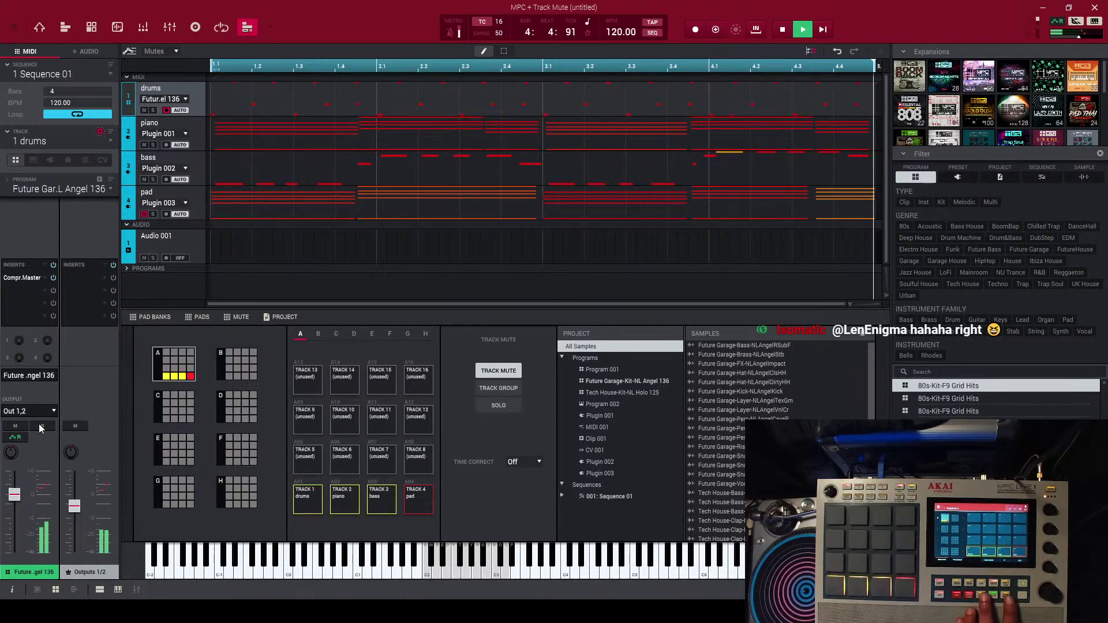
key(space)
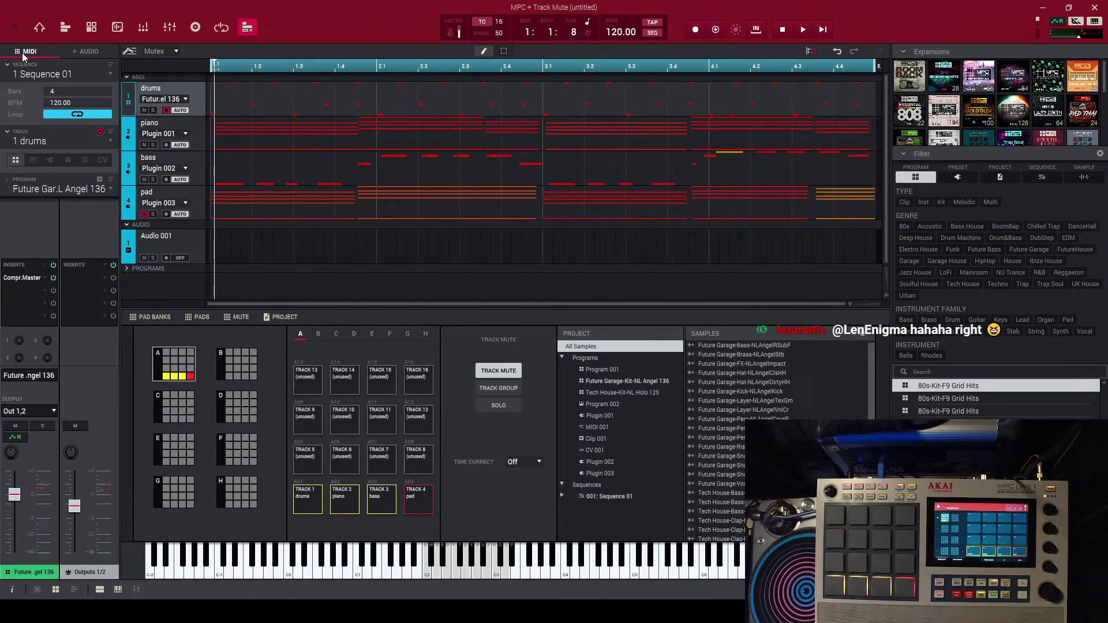
- Return to Main Mode and examine the editing commands available for programs and tracks, including the bounce options
click(15, 35)
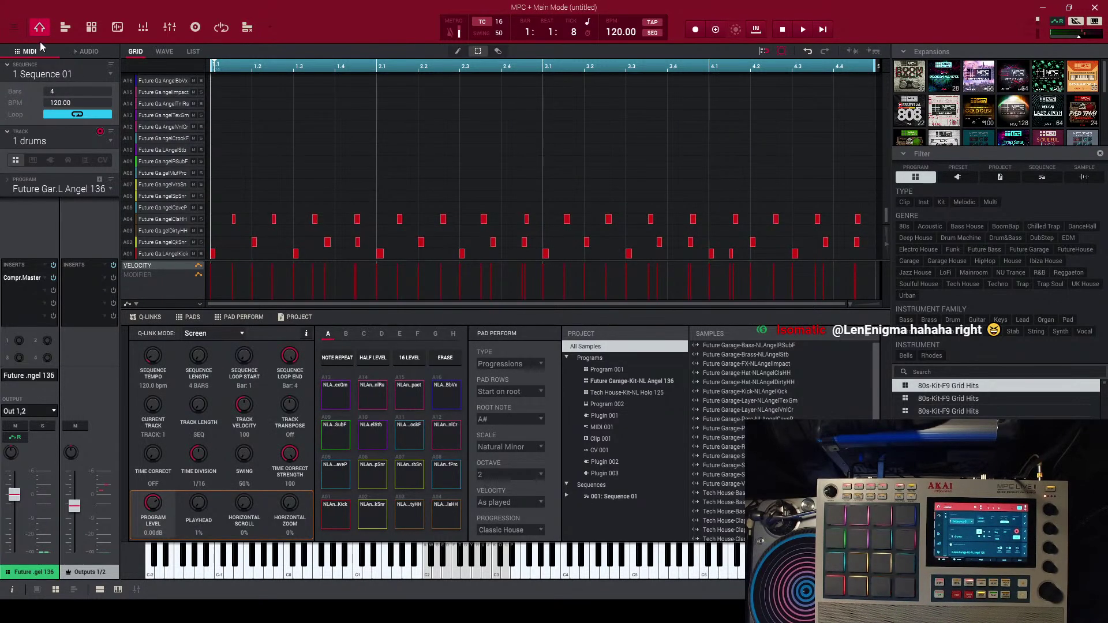
click(14, 27)
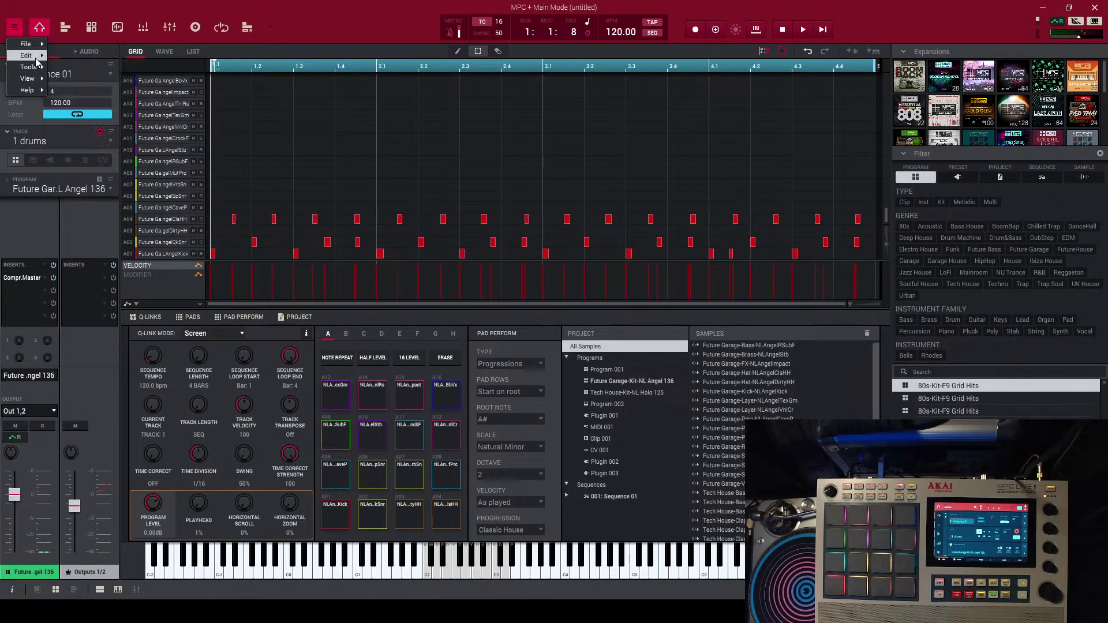
mouse_move(36, 58)
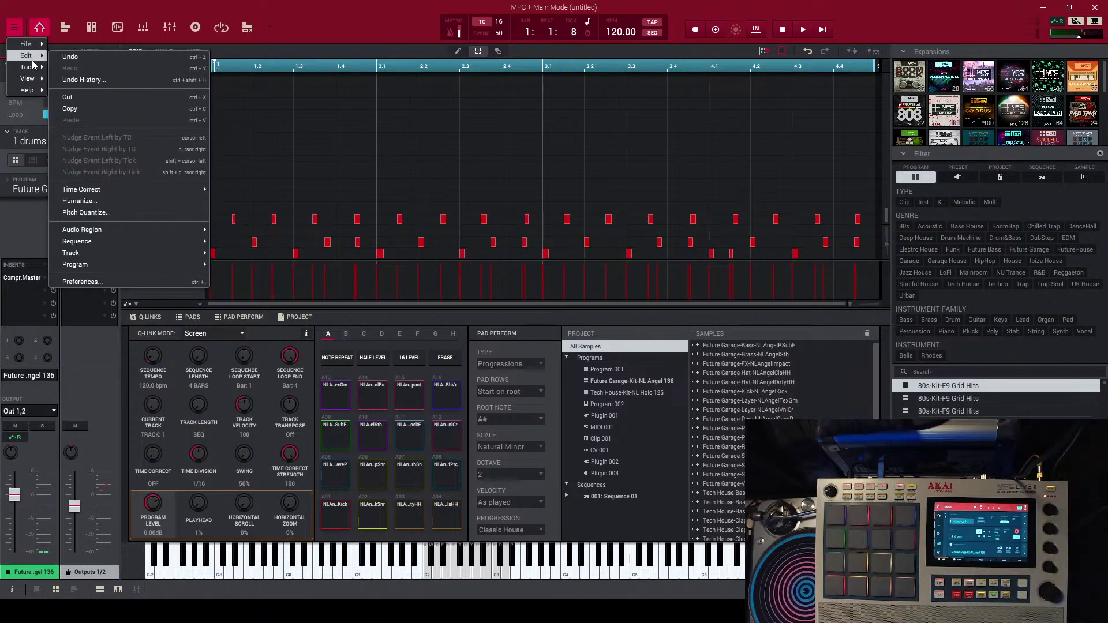
mouse_move(127, 265)
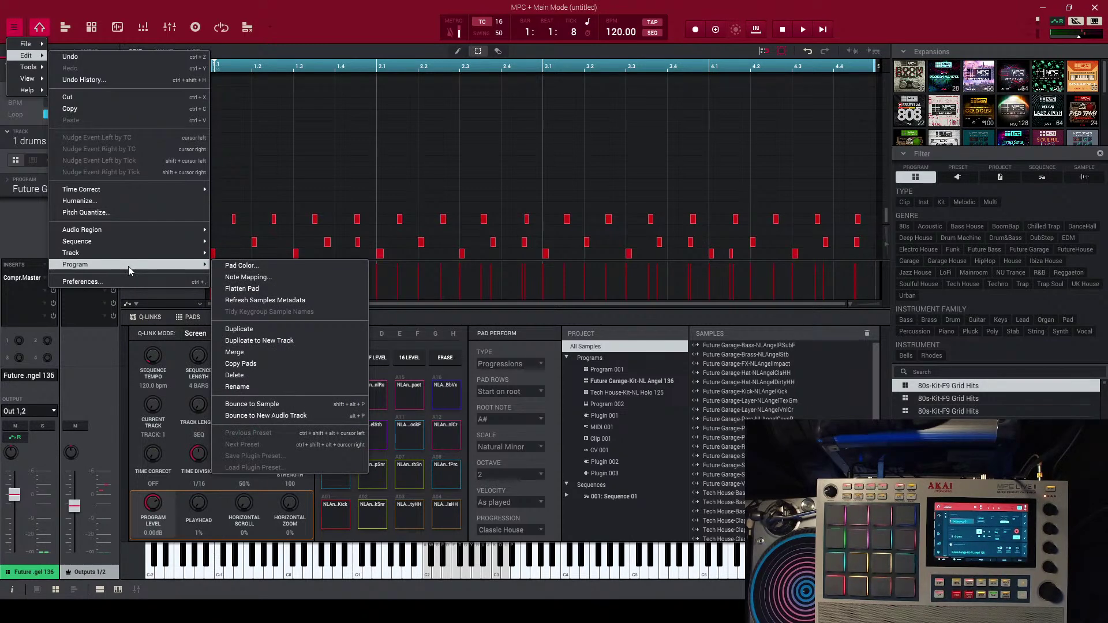
mouse_move(129, 256)
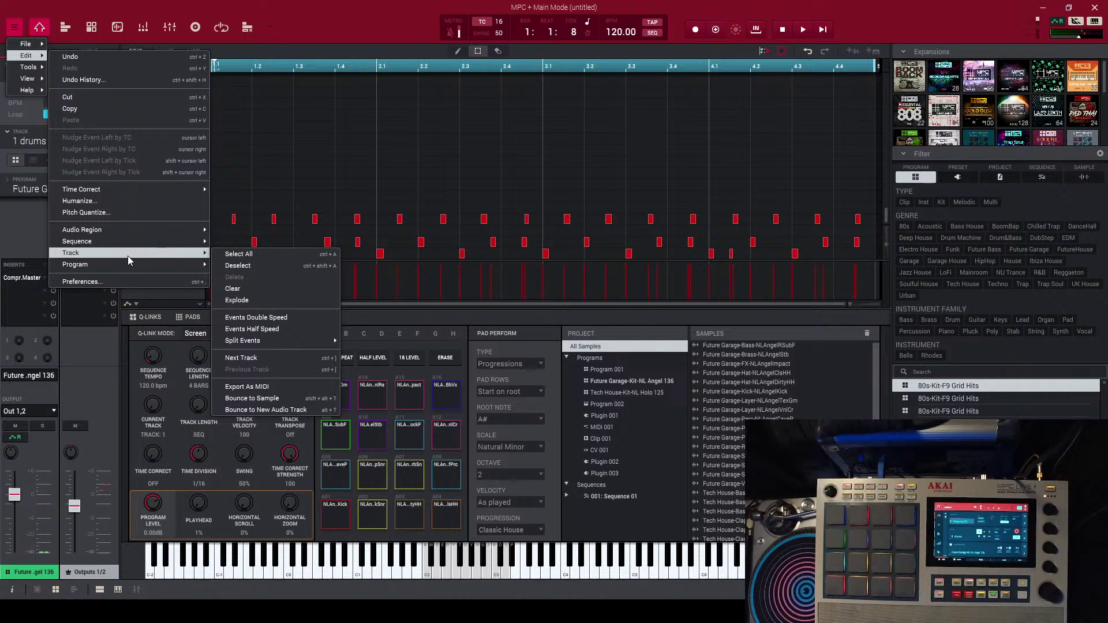
click(370, 31)
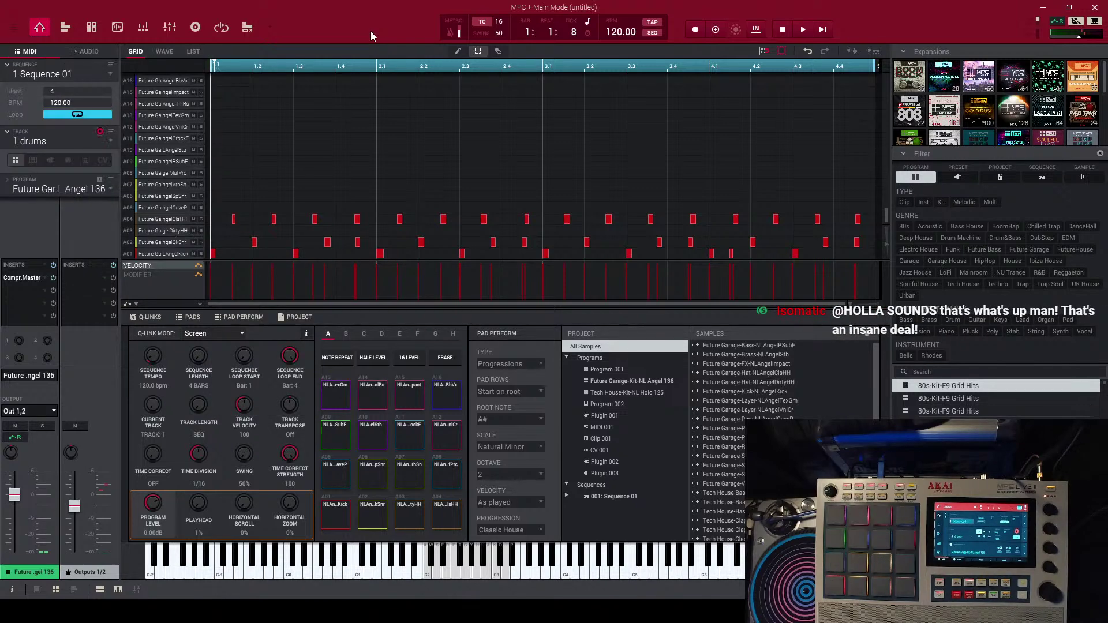
- Explode the drums track into separate tracks and switch to Track 05
click(14, 27)
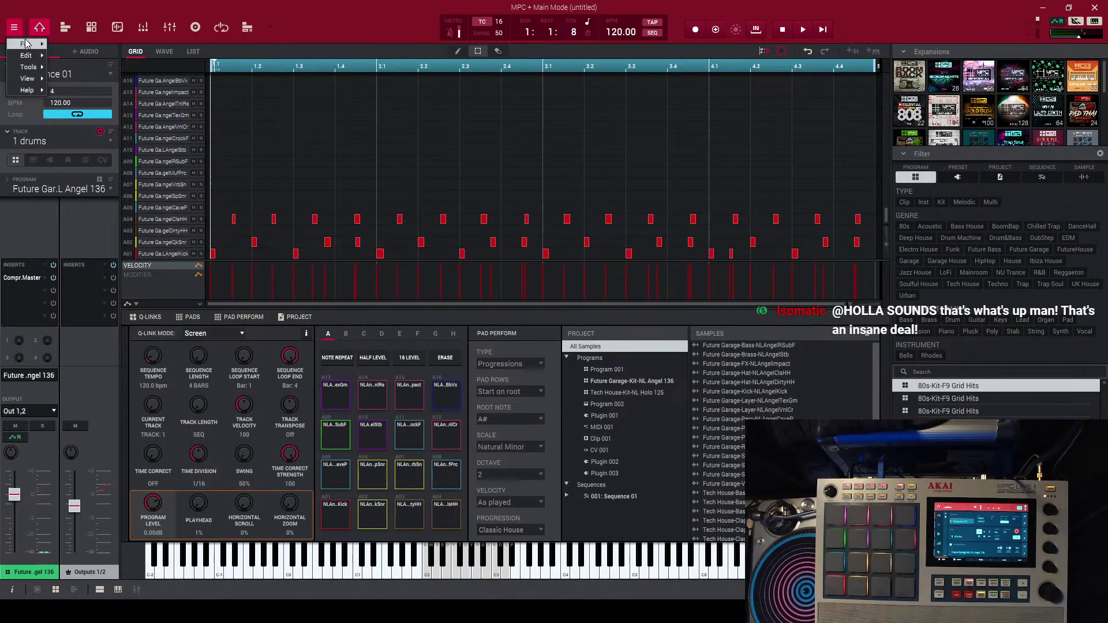
mouse_move(27, 57)
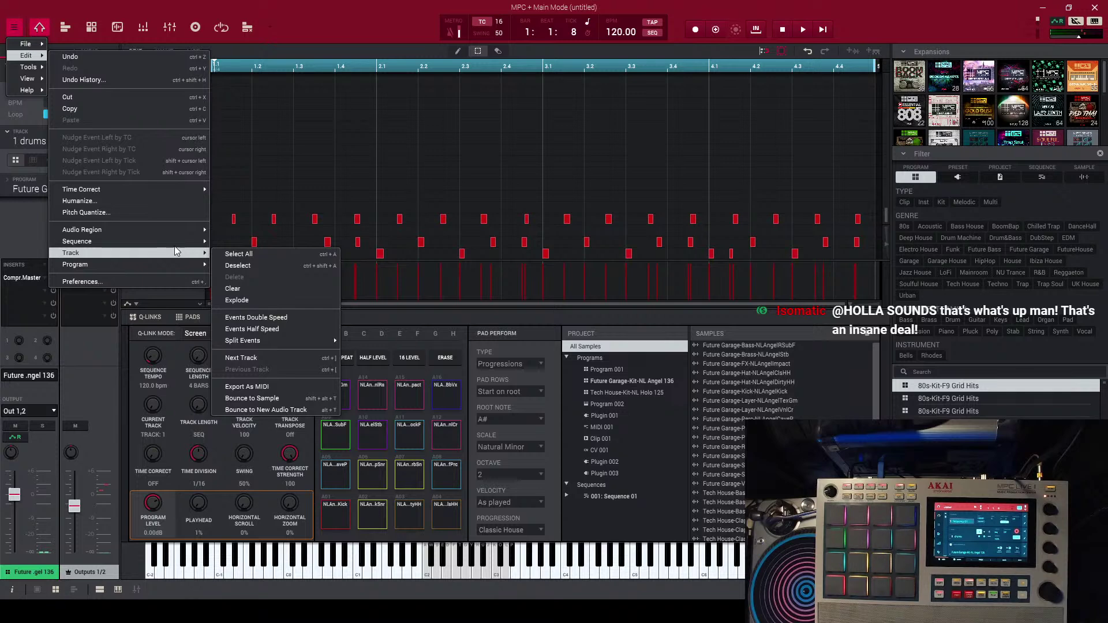
click(236, 301)
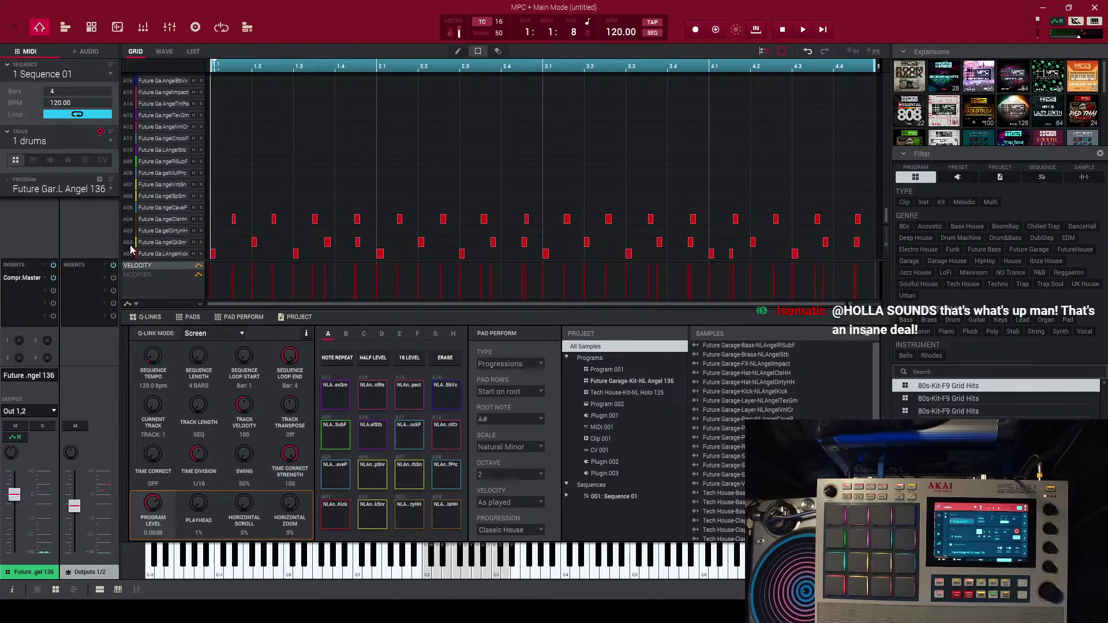
click(89, 140)
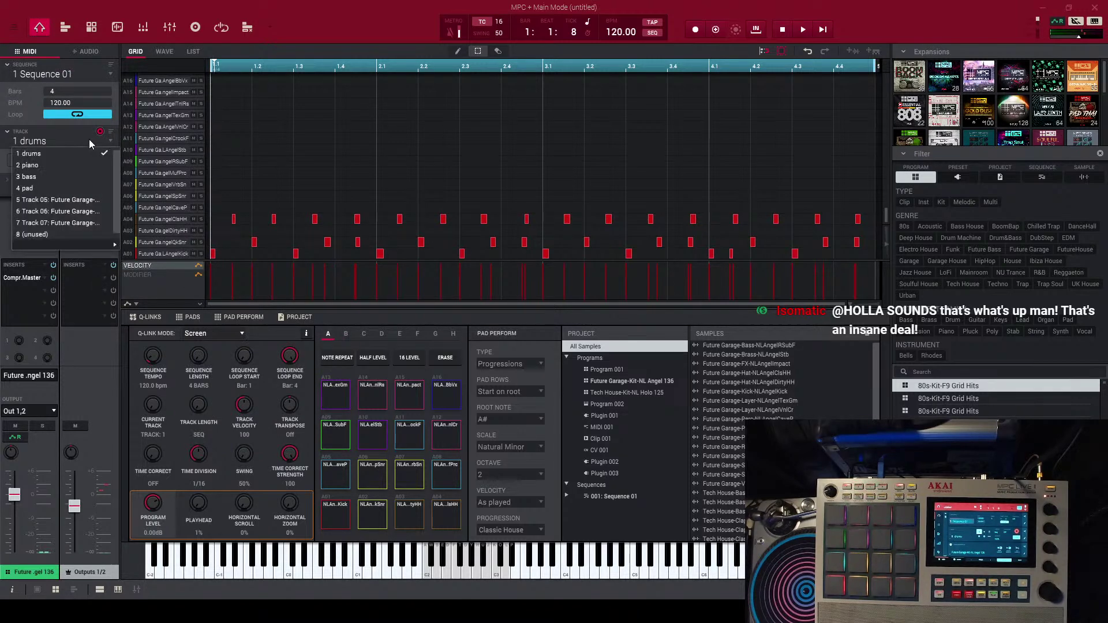
click(67, 199)
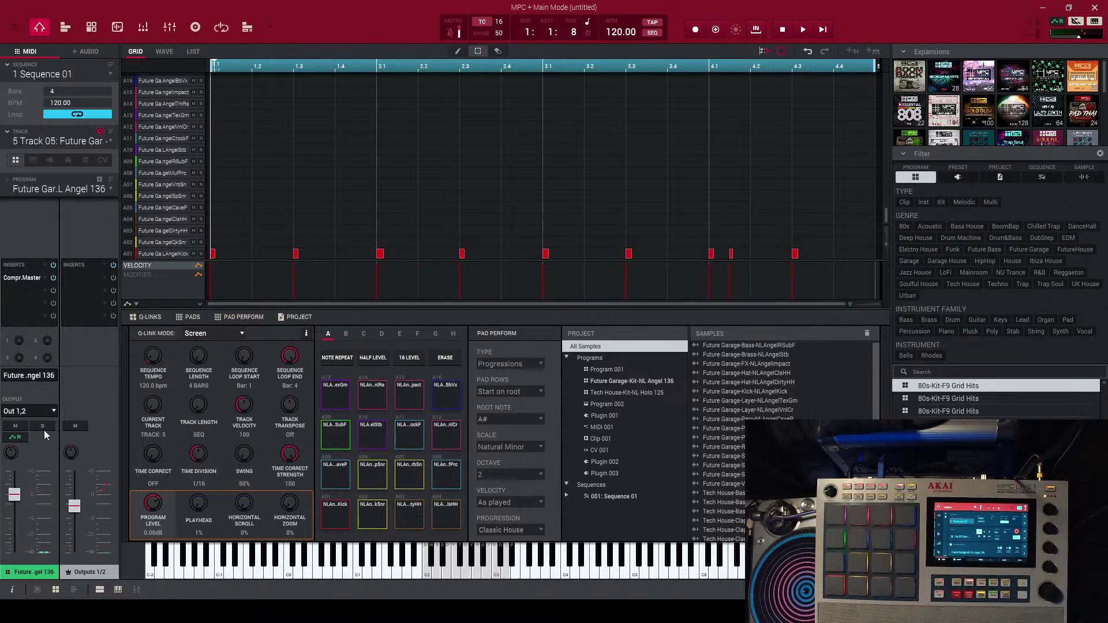
- Play Track 05 with the Future Garage drum kit program soloed and look over the track list
key(space)
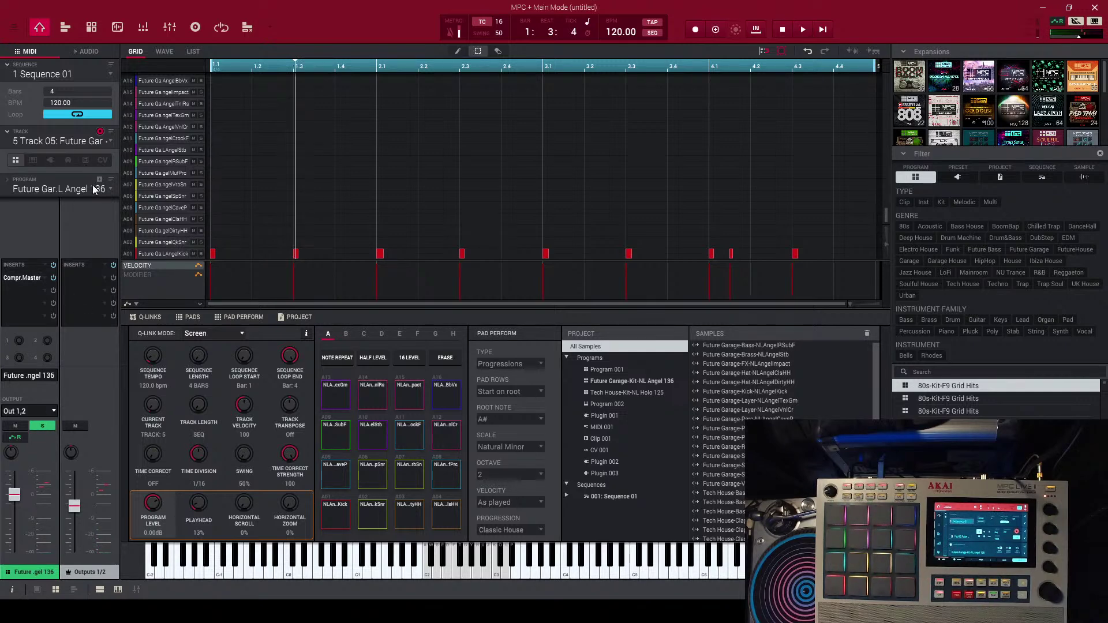
click(109, 145)
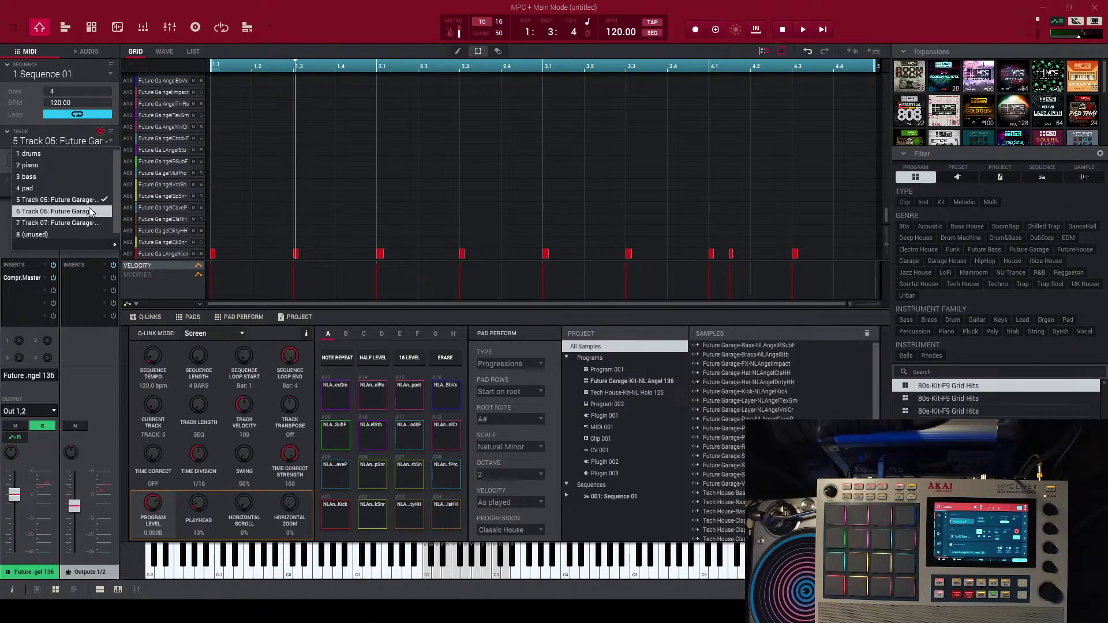
click(30, 119)
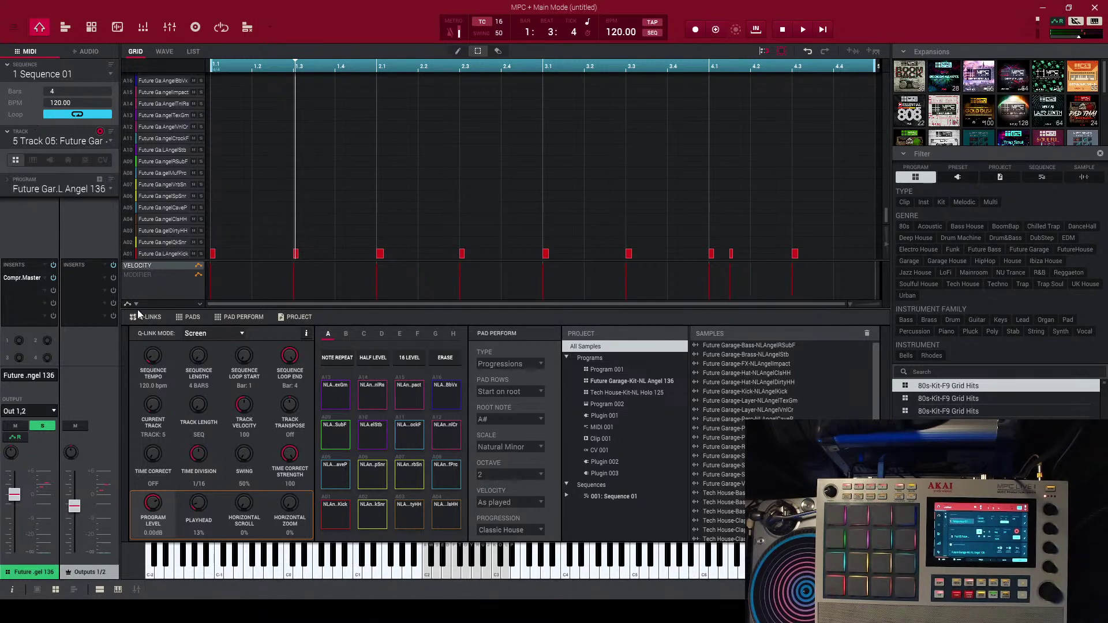
- Open Track Mute mode and mute the original drums track
click(243, 27)
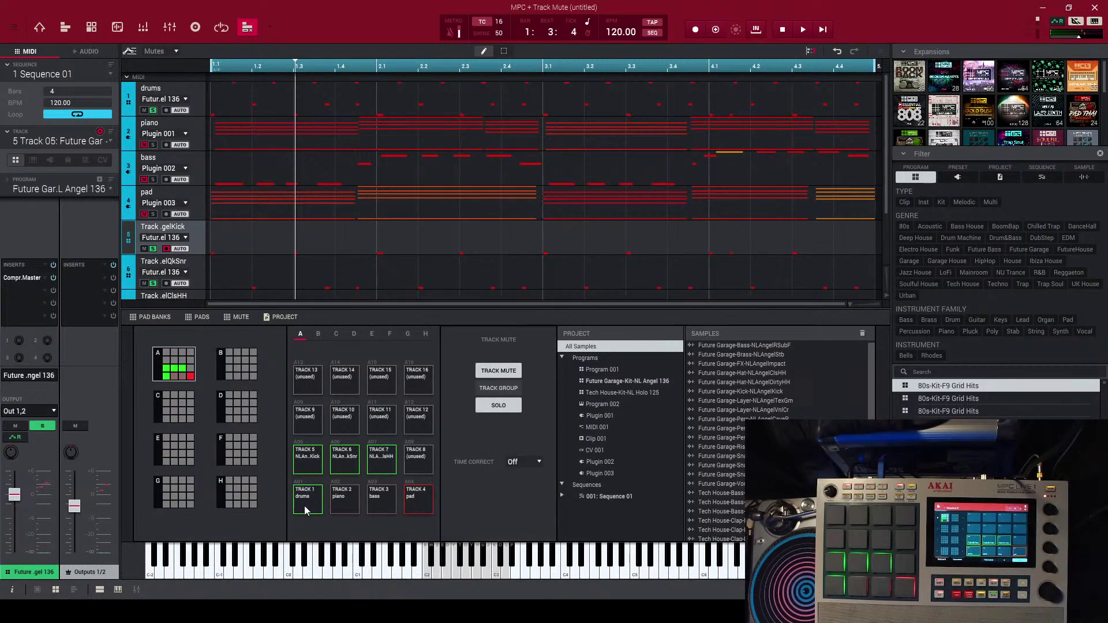
click(305, 507)
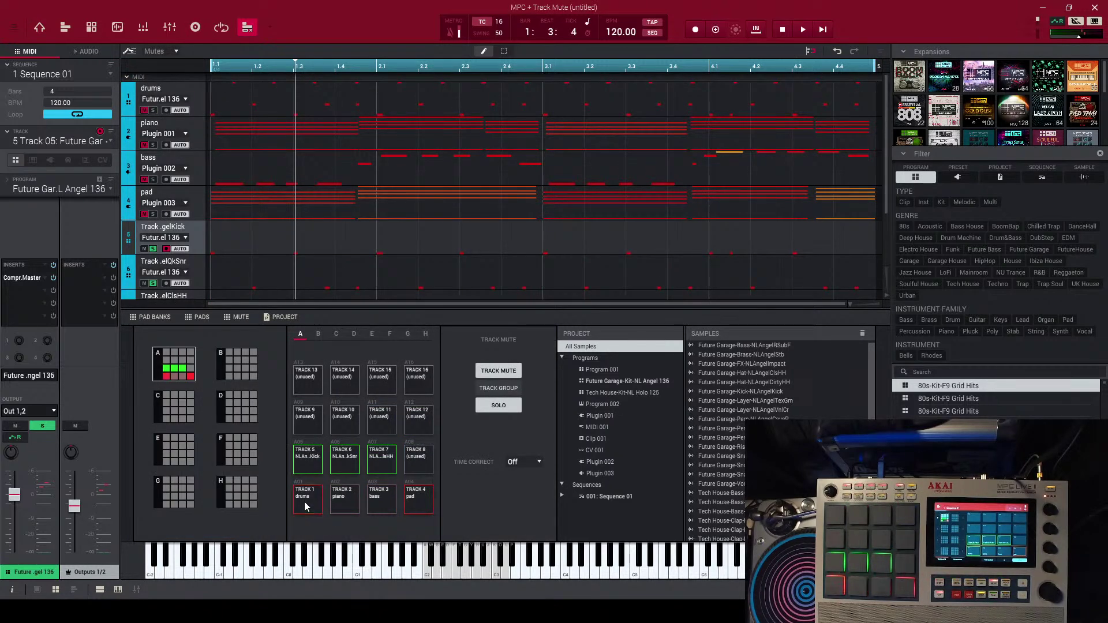
click(342, 501)
click(384, 501)
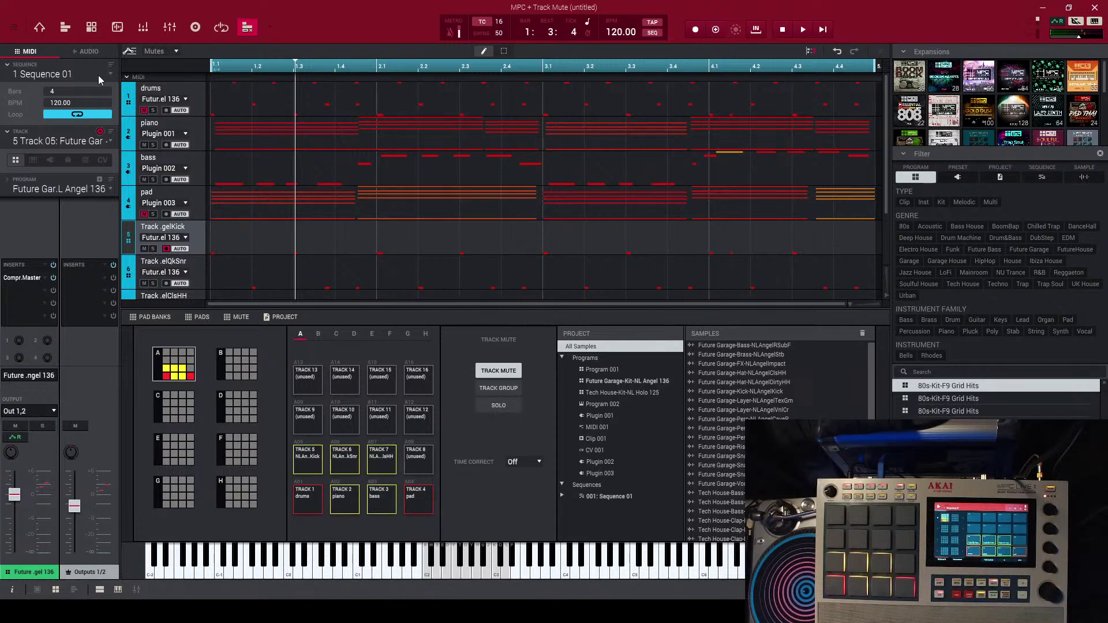
- Compare playback with the Future Garage kit program soloed and unsoloed, checking the mute state of the drums track
click(44, 427)
key(space)
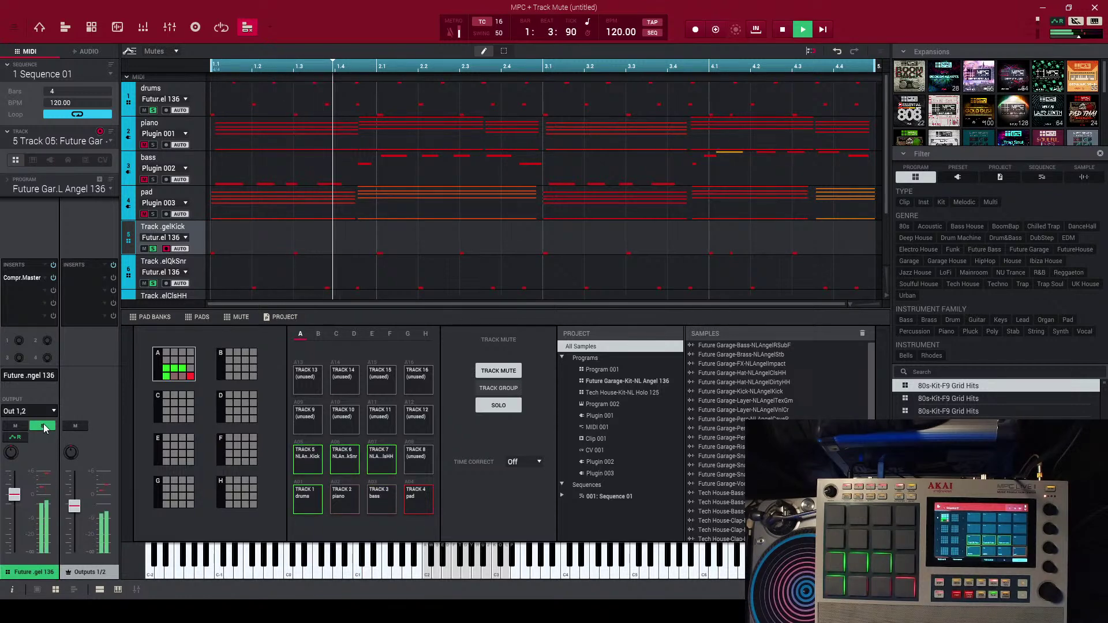
key(space)
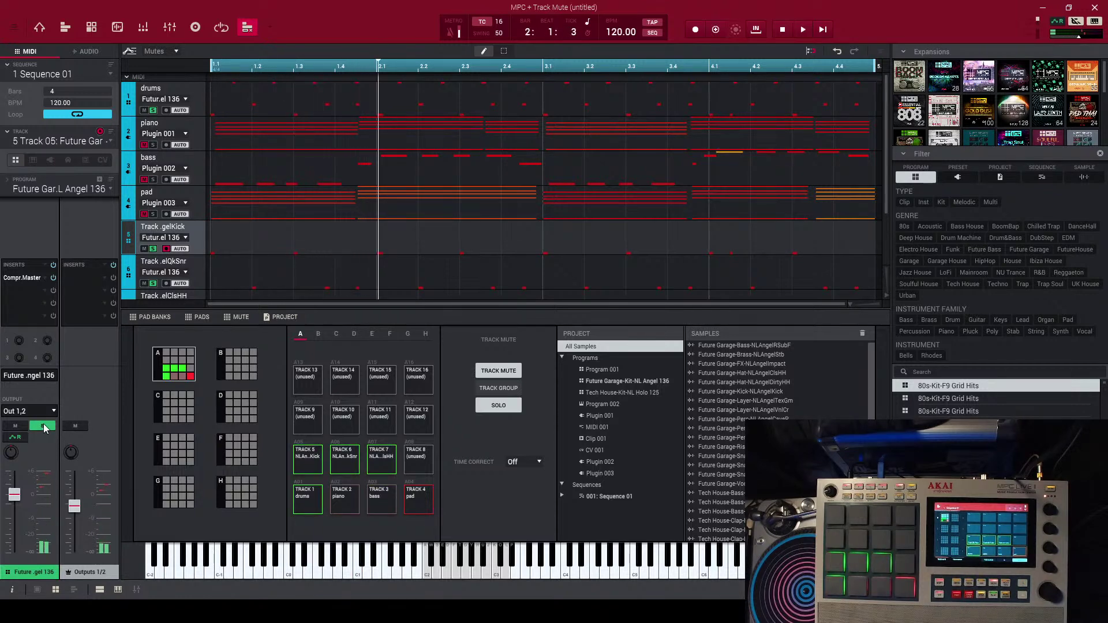
click(310, 514)
click(102, 143)
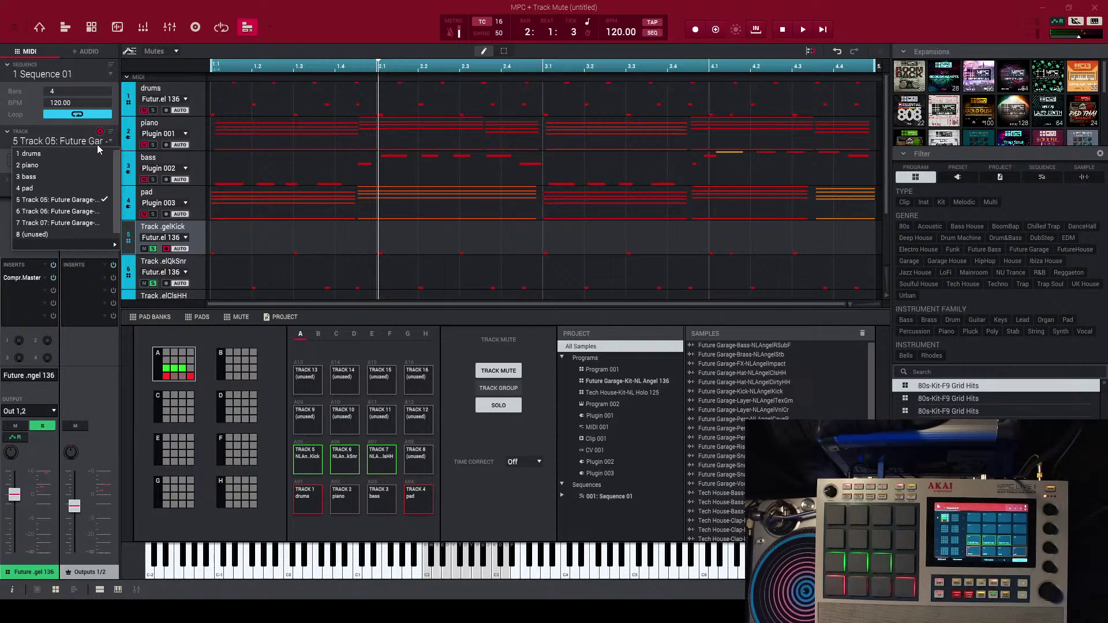
click(42, 427)
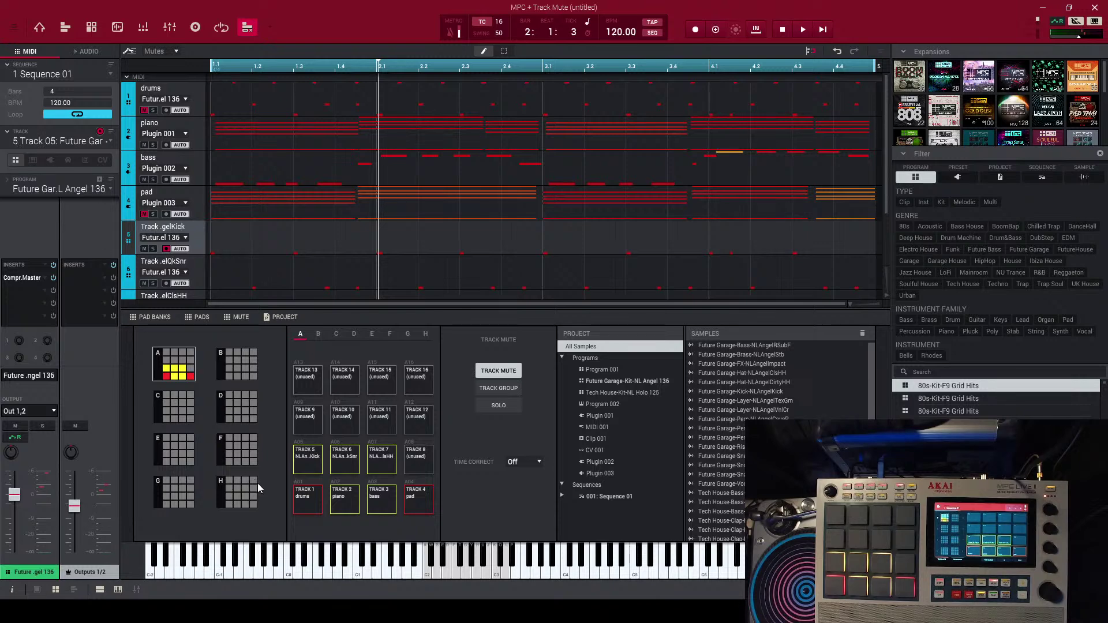
key(space)
key(space)
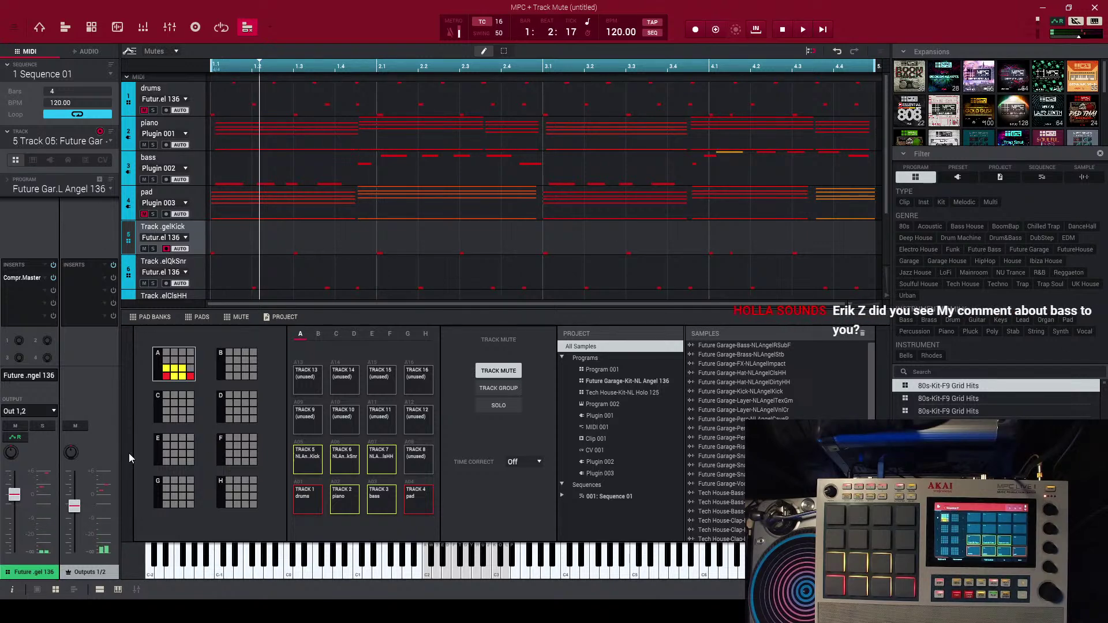
- Solo the Future Garage kit program, mute the drums track again and play the exploded kick, snare and hi-hat tracks
click(42, 427)
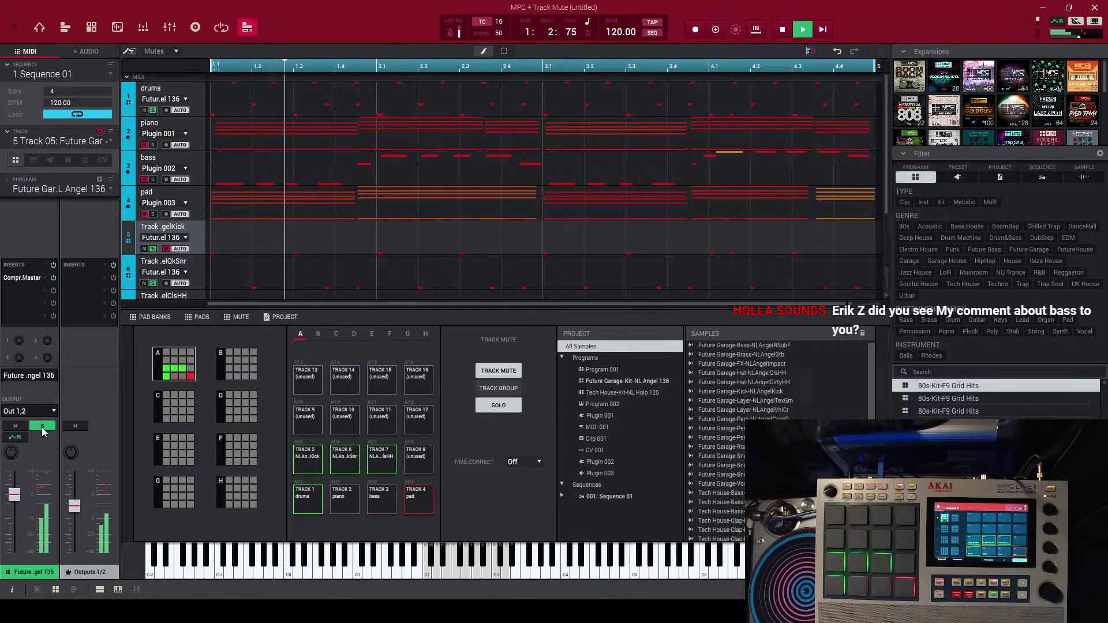
click(316, 511)
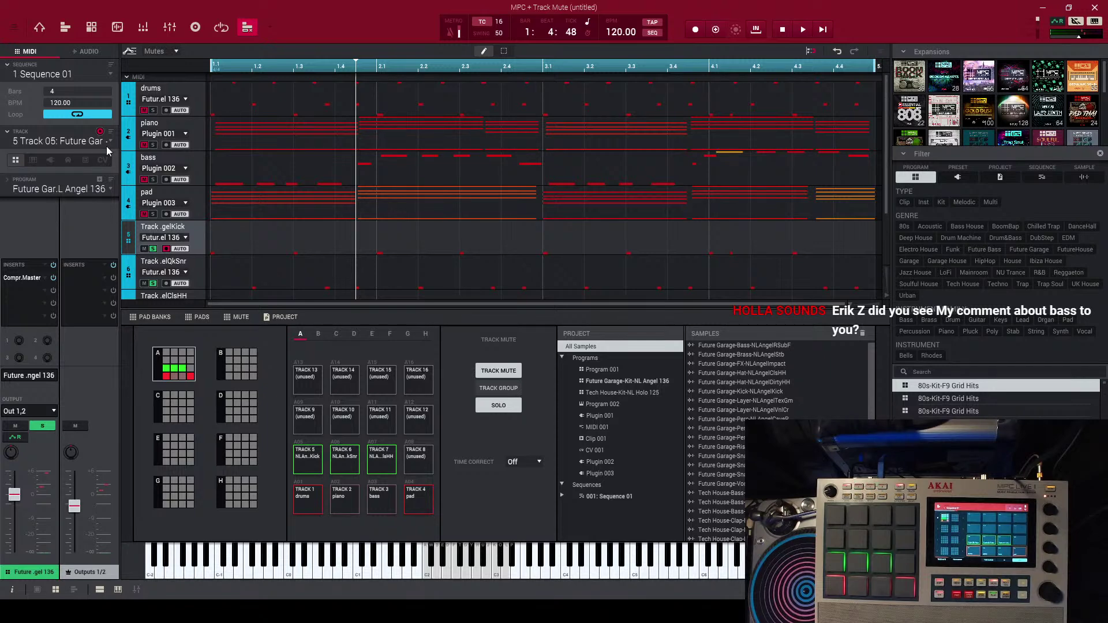
key(space)
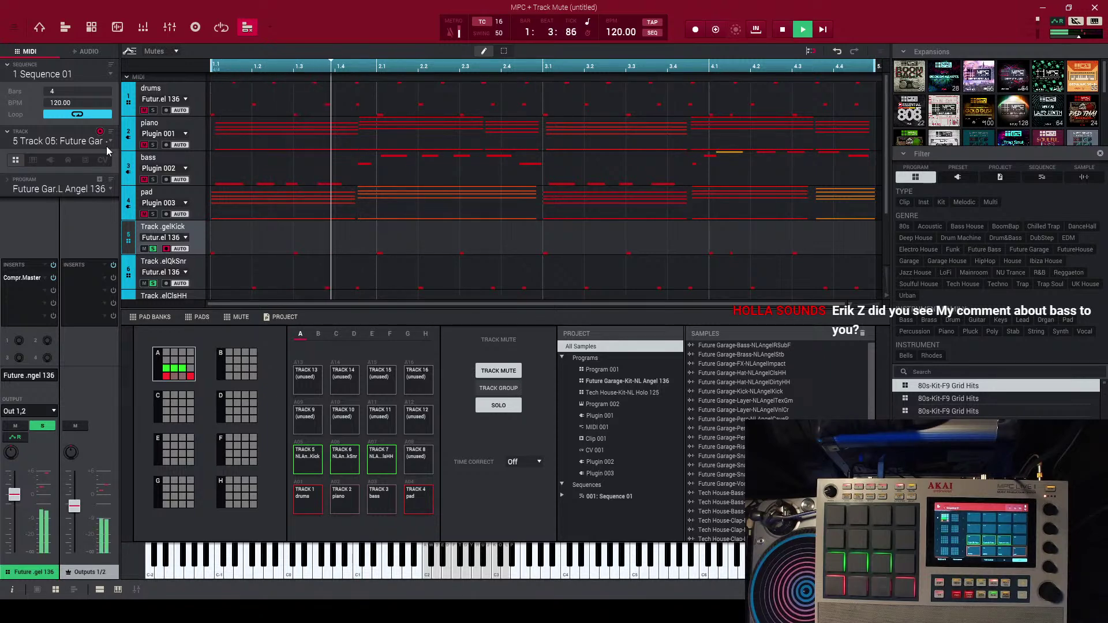
key(space)
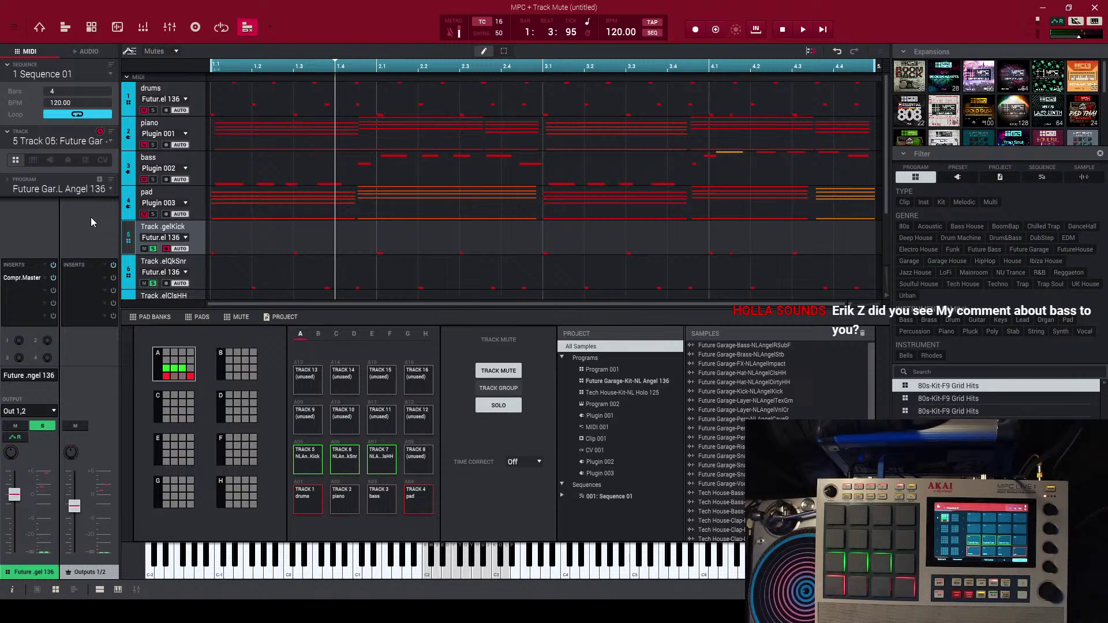
- Switch to the exploded snare on Track 06, listen to it briefly and unsolo the kit program
click(109, 142)
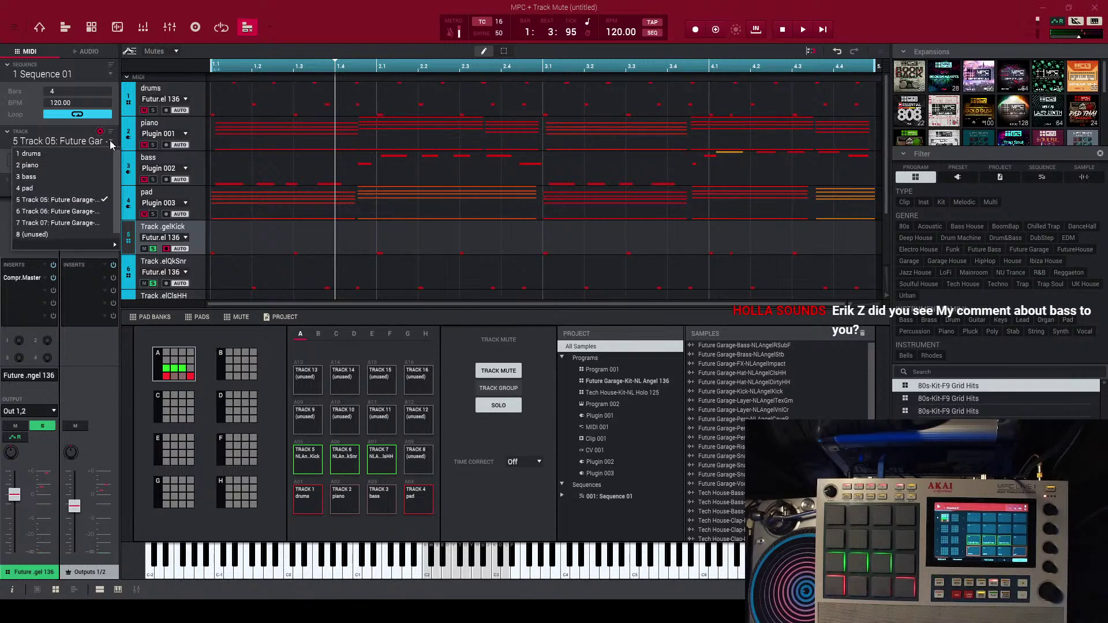
click(80, 212)
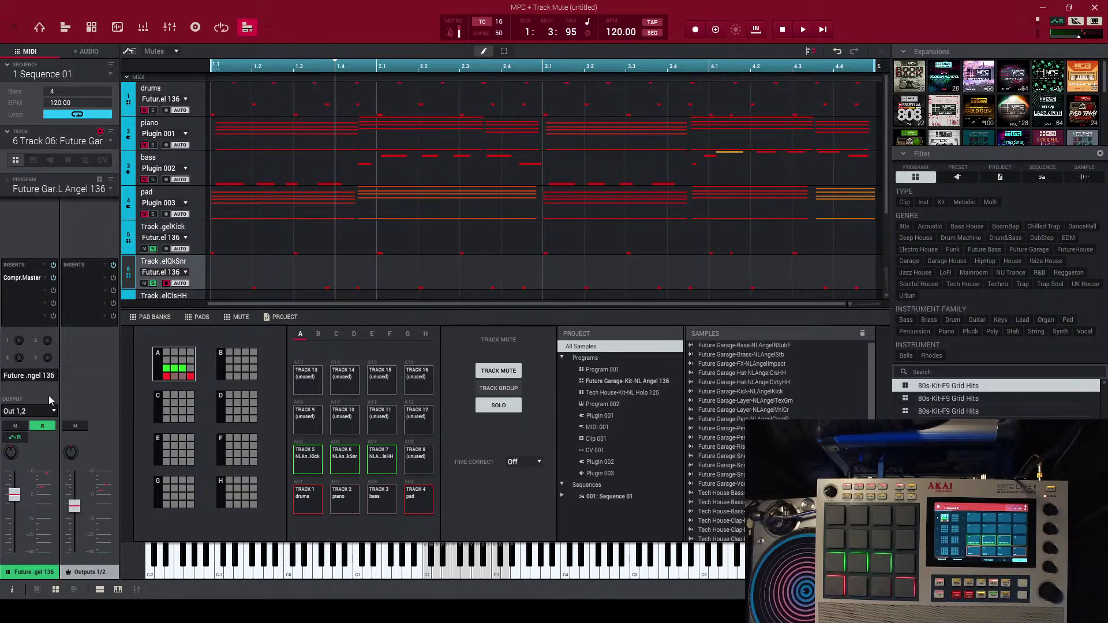
key(space)
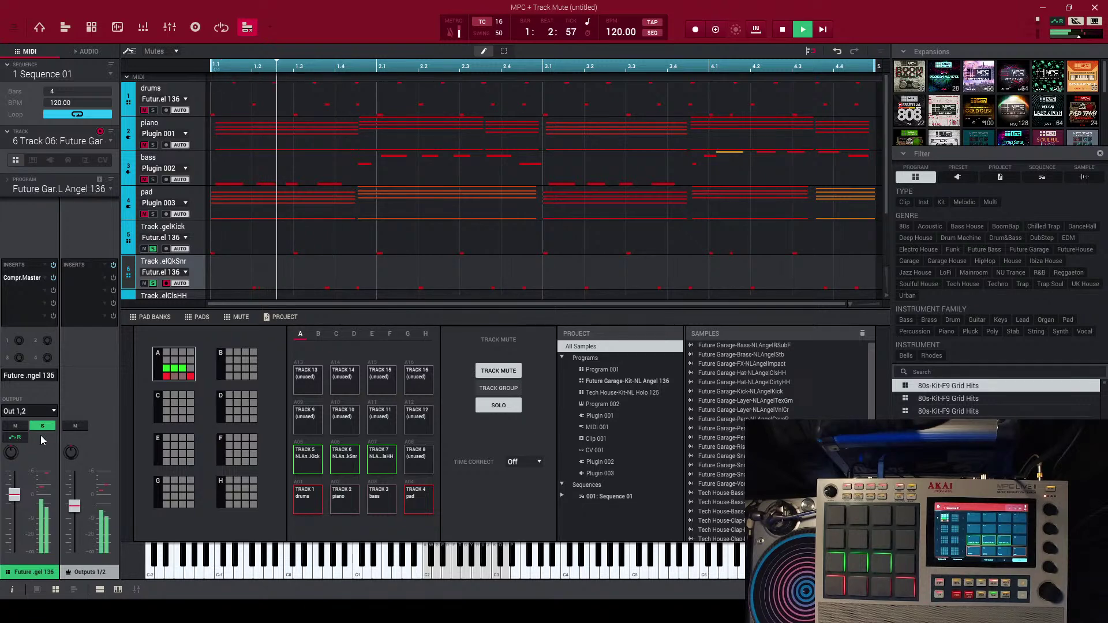
key(space)
click(41, 428)
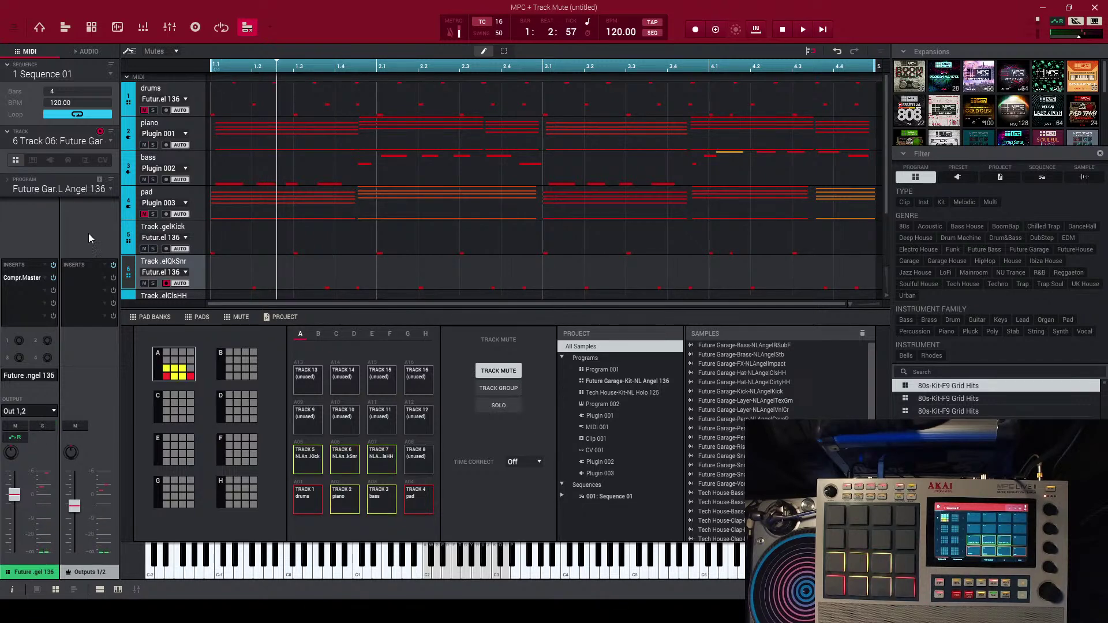
- Look through the piano and pad tracks and the programs assigned to them
click(32, 145)
click(37, 165)
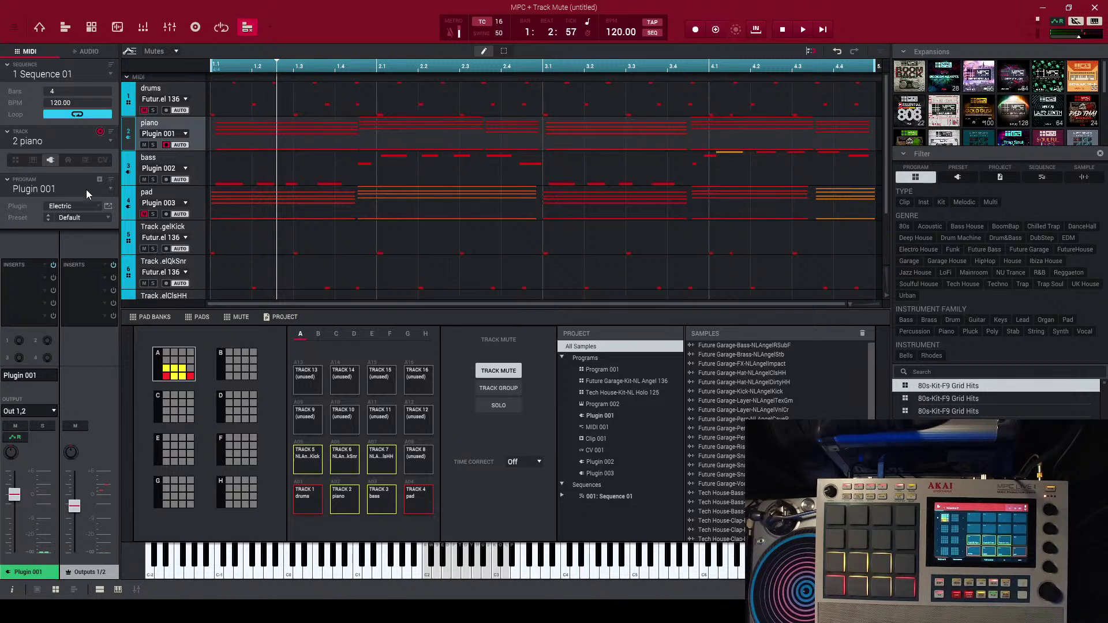
click(104, 141)
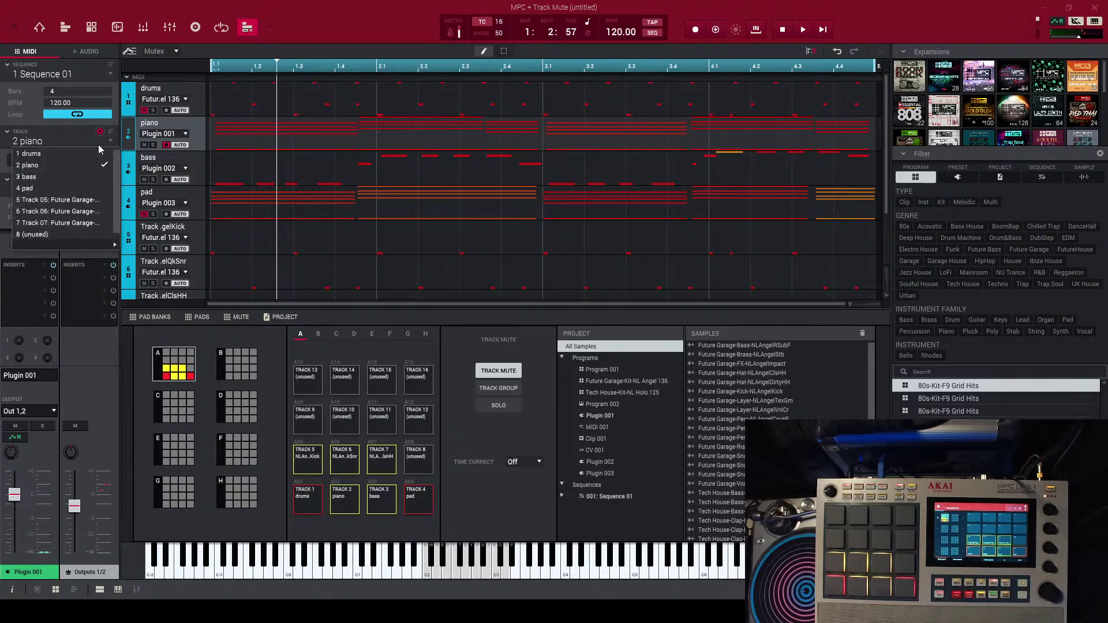
click(74, 190)
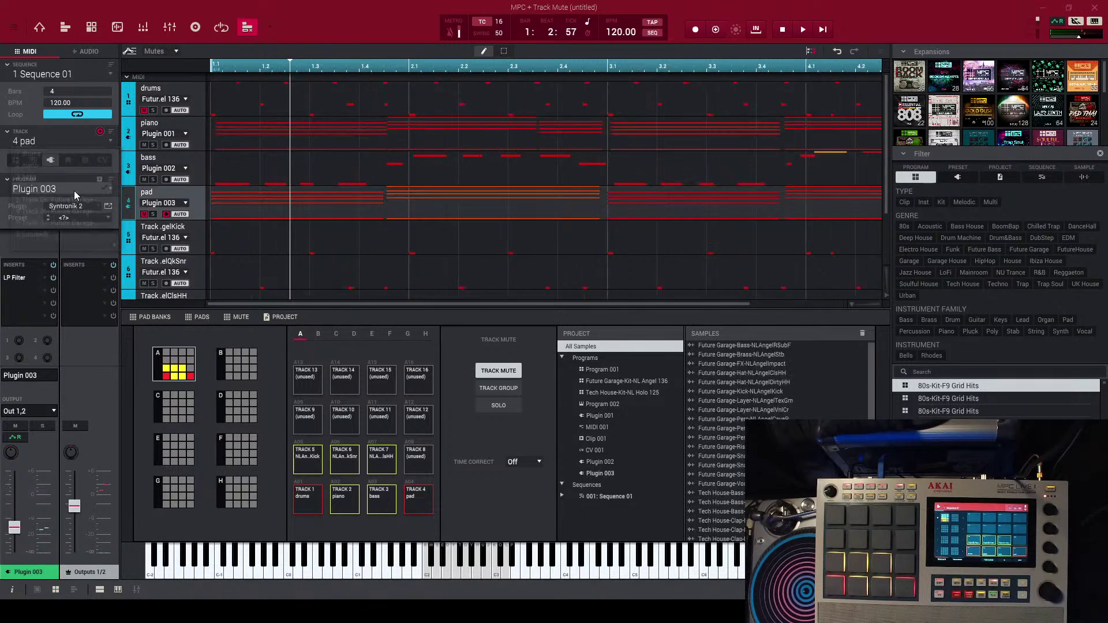
click(109, 191)
click(97, 144)
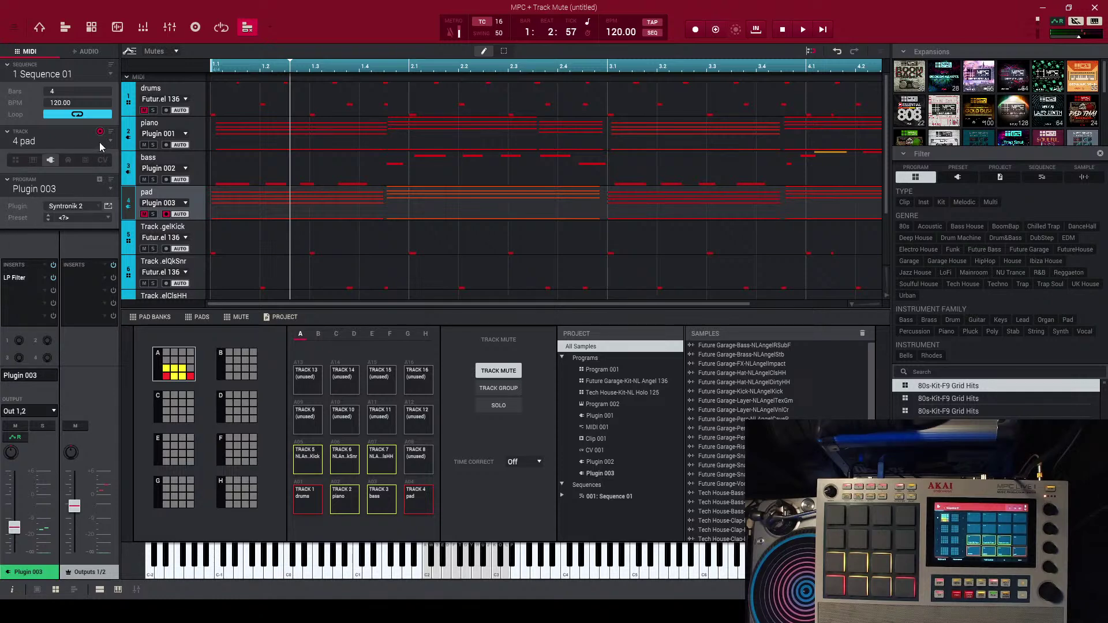
click(105, 142)
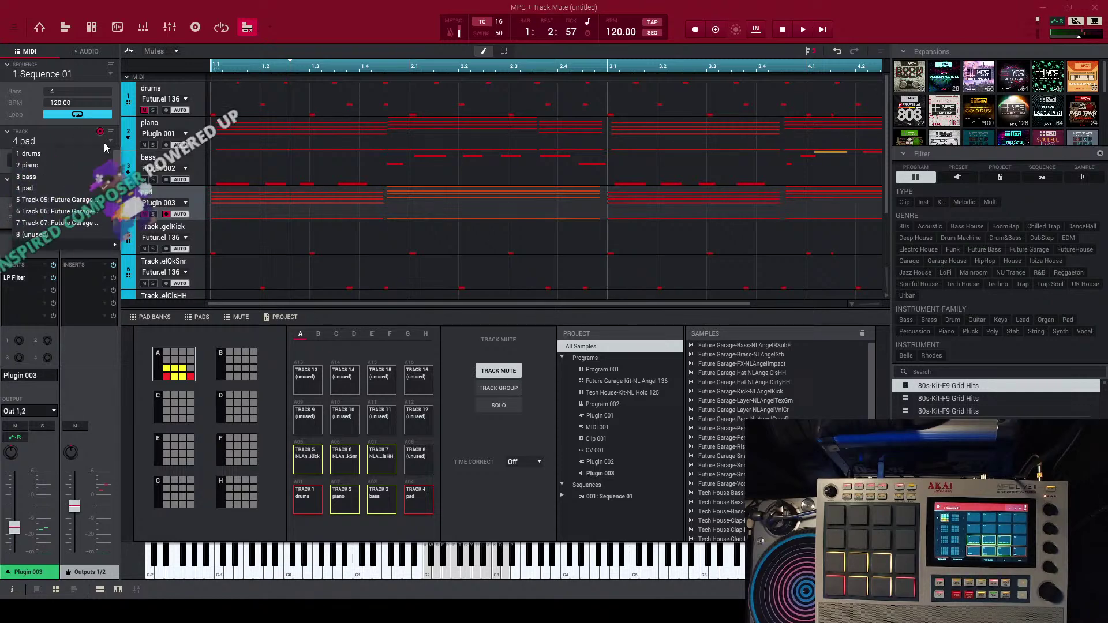
click(154, 67)
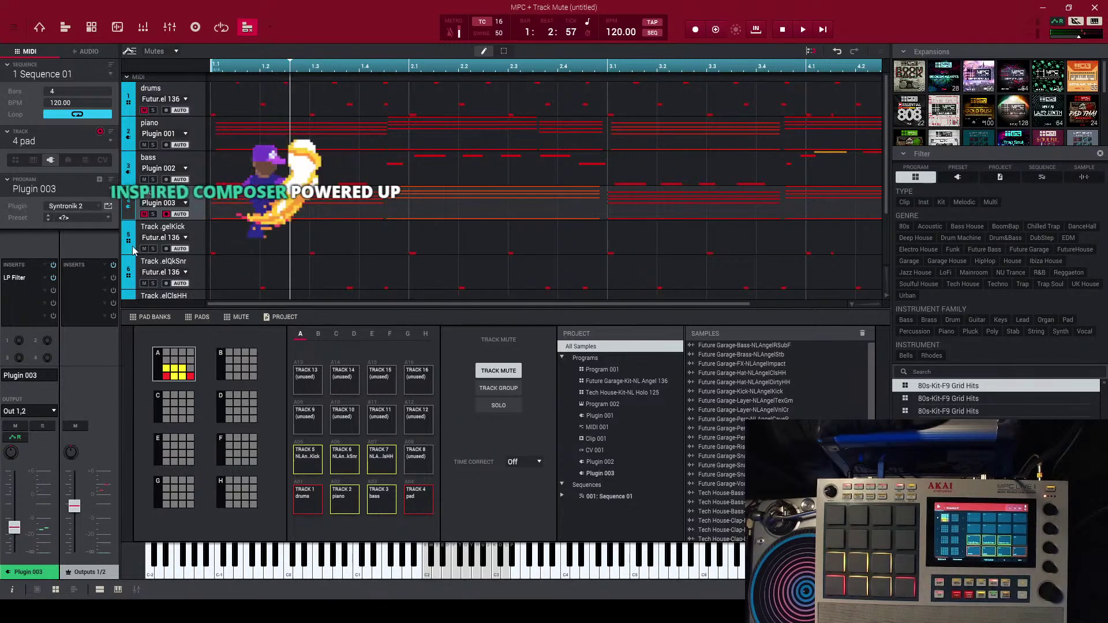
- Select the drums track in Main Mode, delete all its note events and start playback
click(104, 146)
click(99, 153)
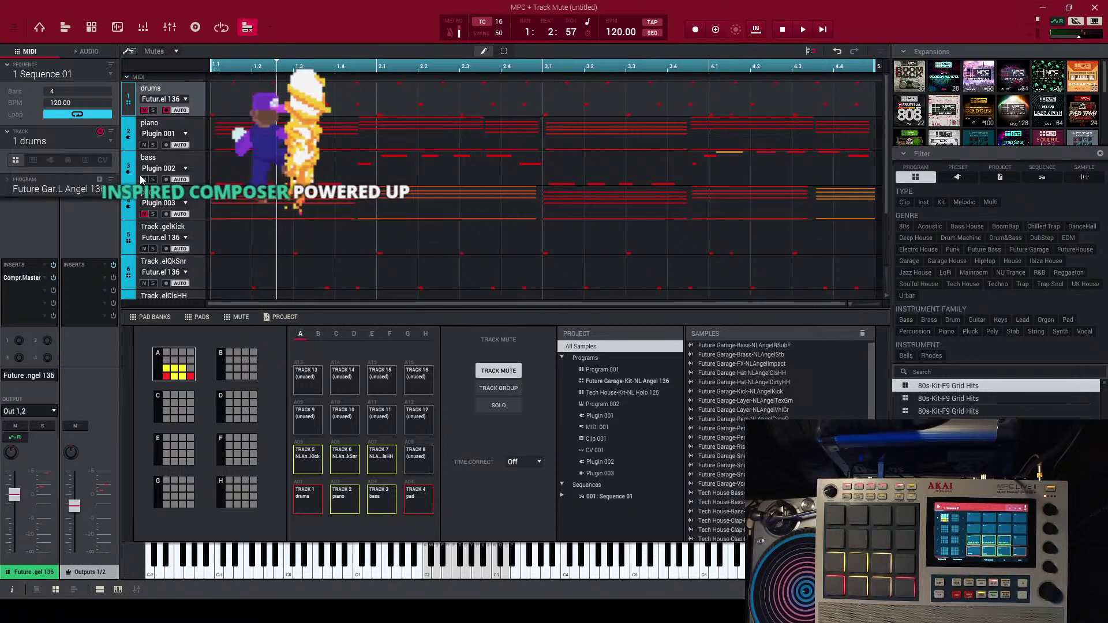
click(39, 27)
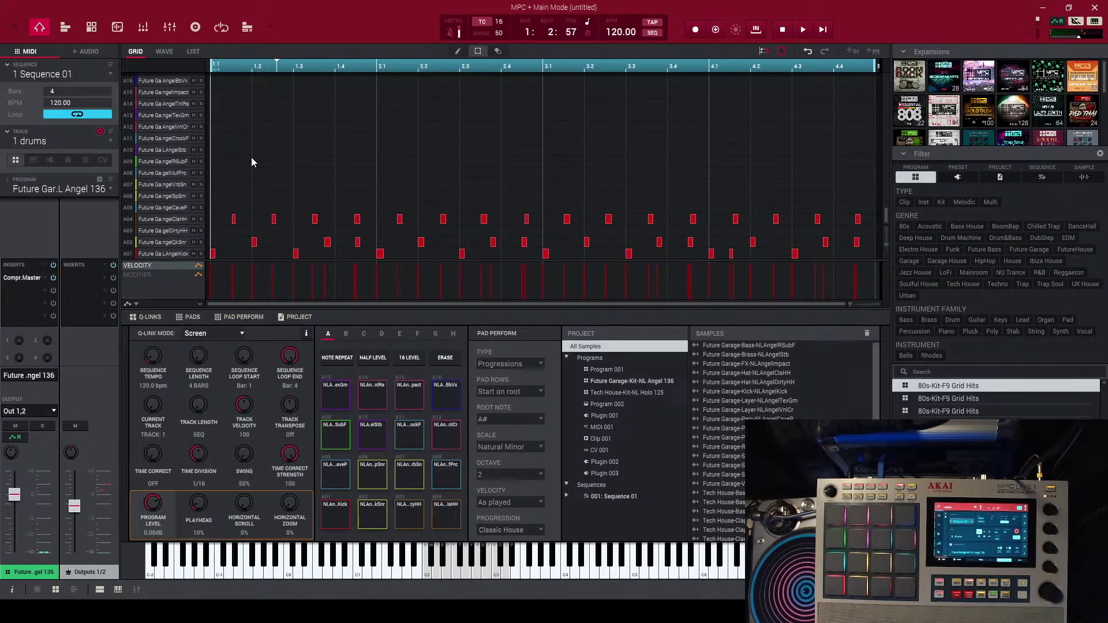
key(ctrl+a)
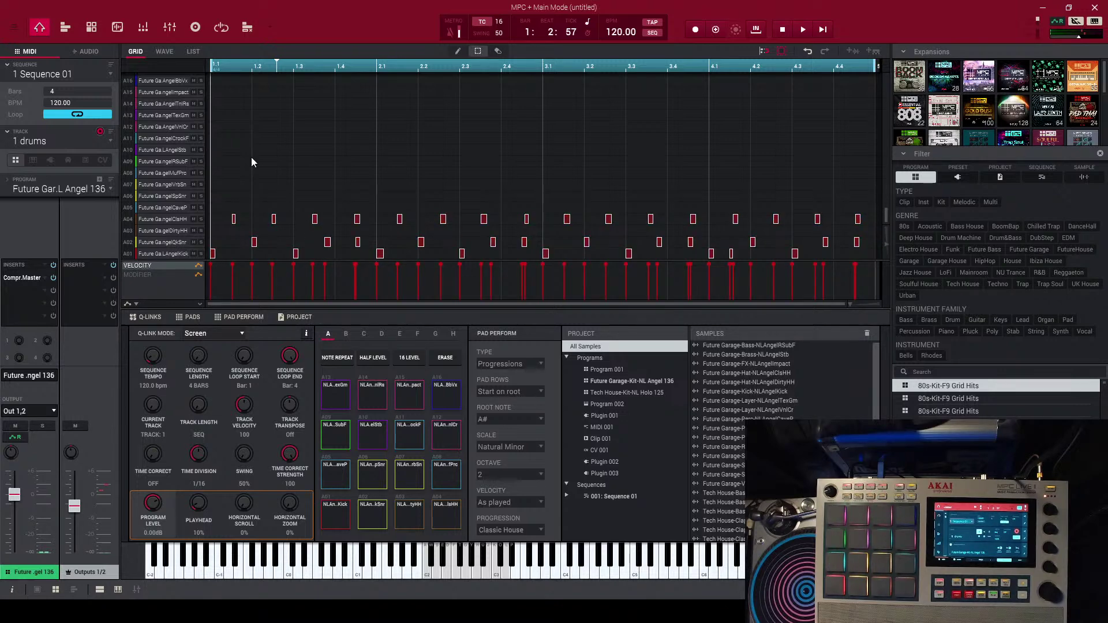
key(Delete)
key(space)
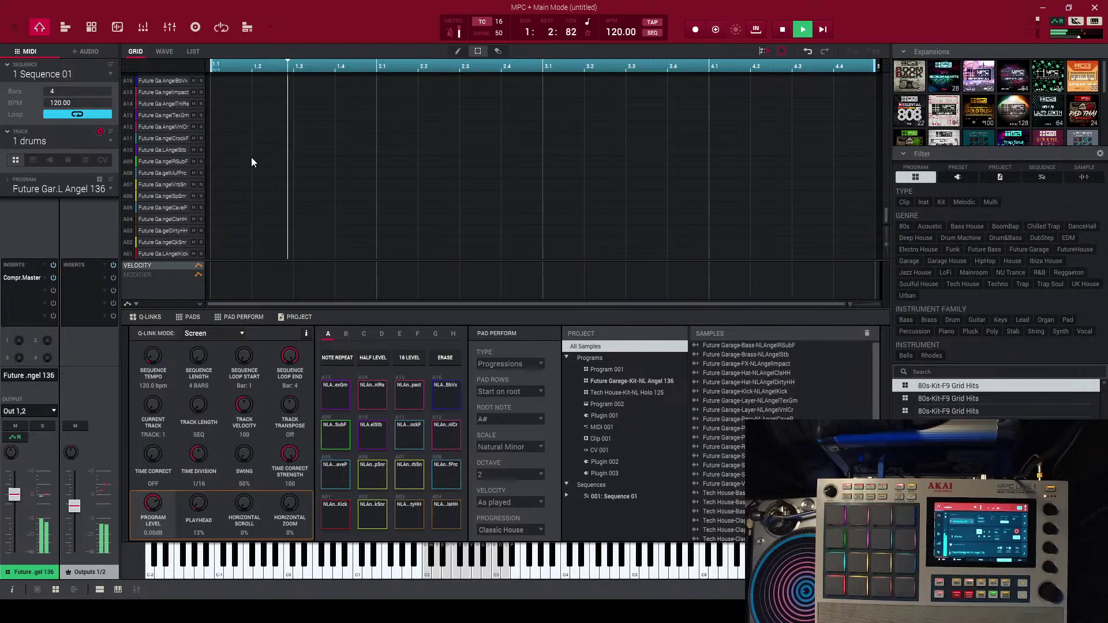
click(105, 139)
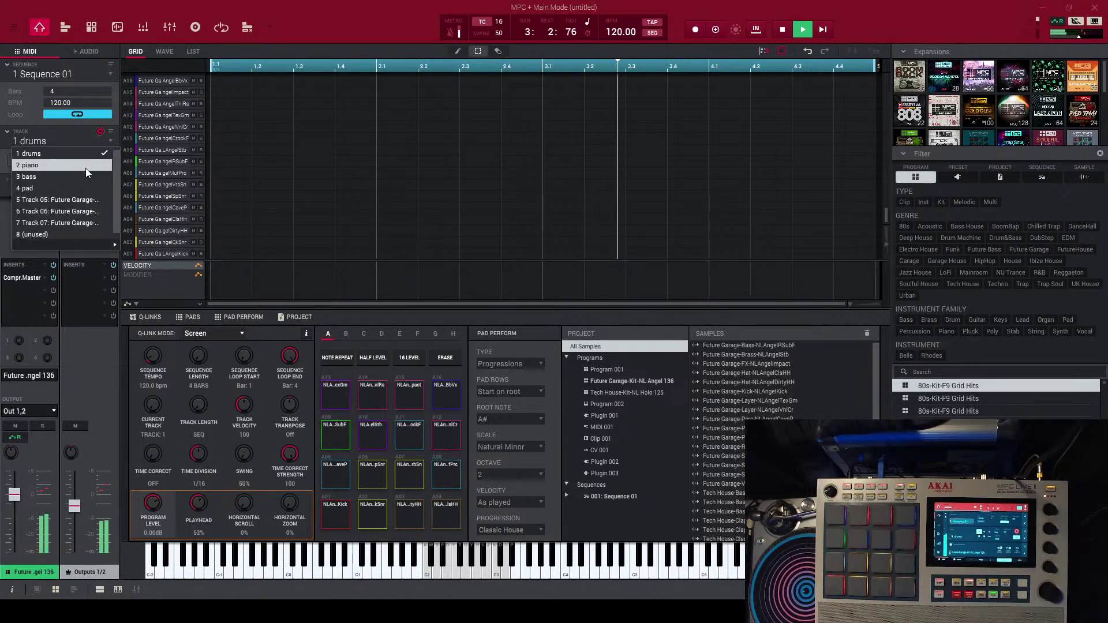
- Switch to the exploded kick on Track 05, briefly solo its program during playback and stop playback
click(84, 199)
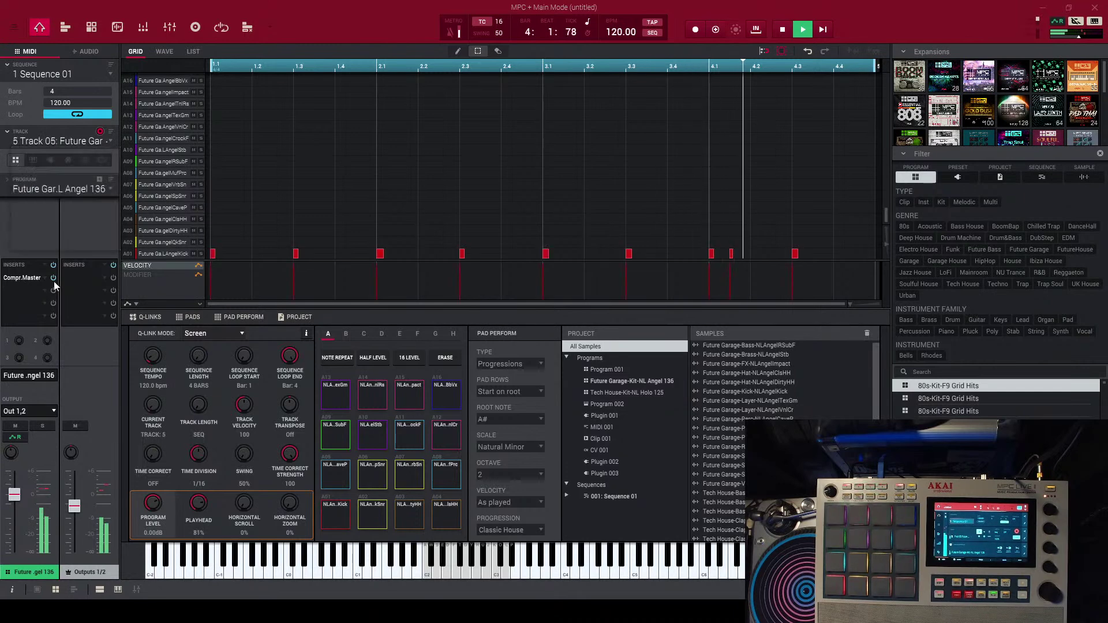
click(45, 427)
click(46, 430)
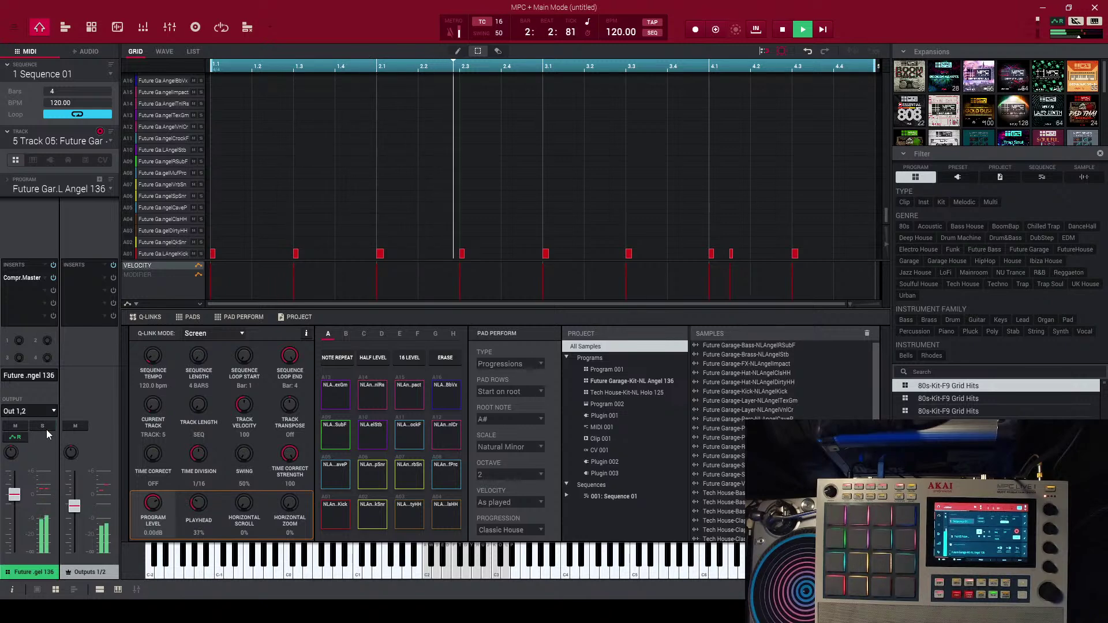
key(space)
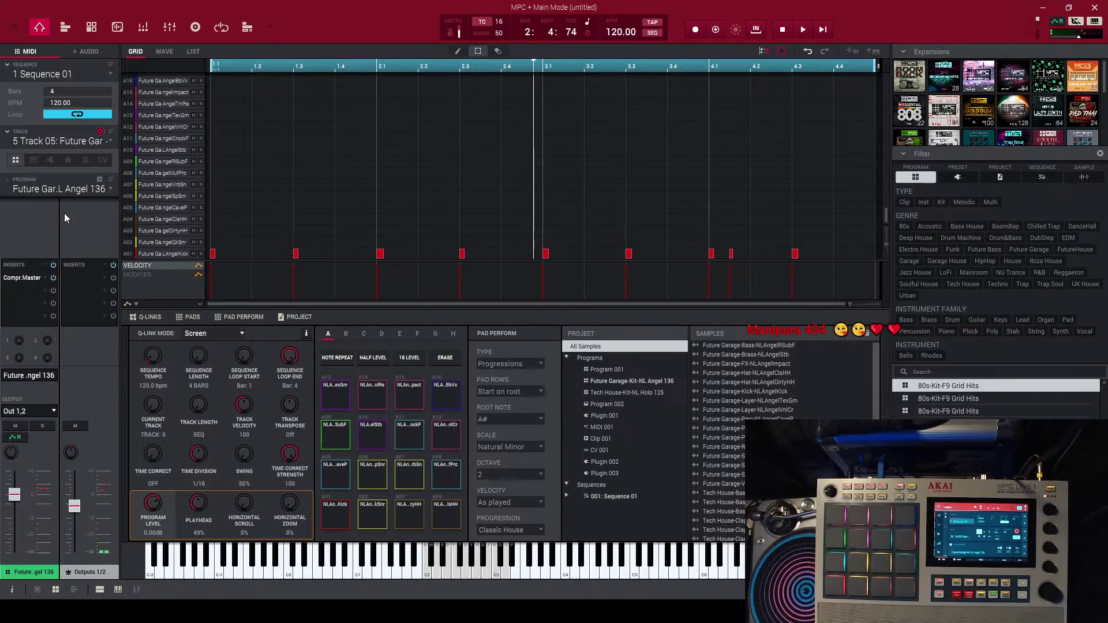
- Examine the note events of the exploded snare on Track 06 and the closed hi-hat on Track 07
click(108, 140)
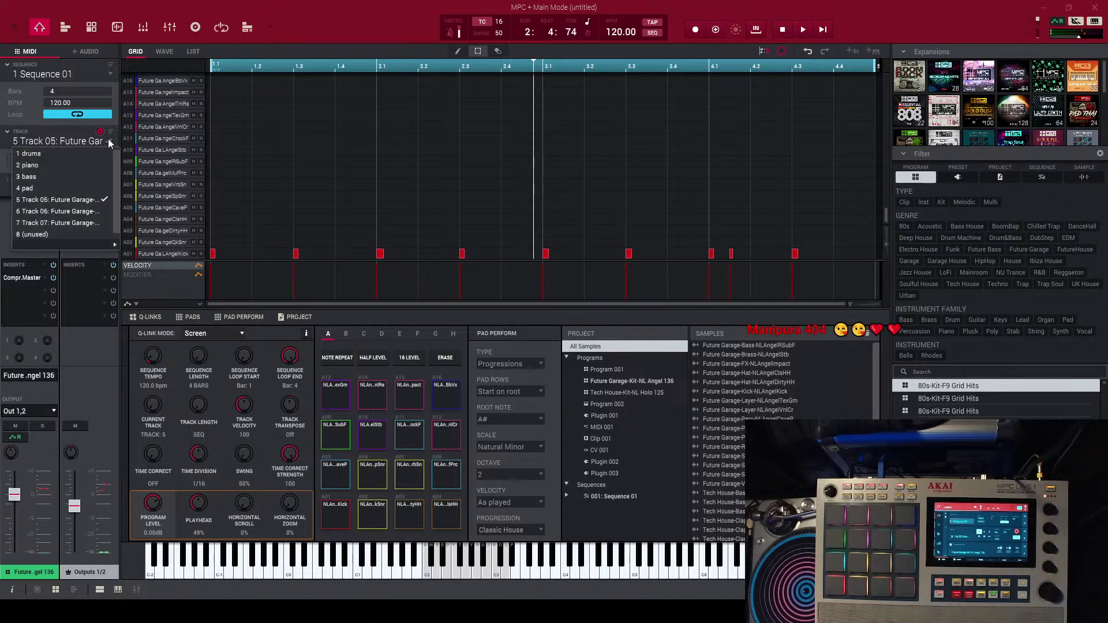
click(68, 212)
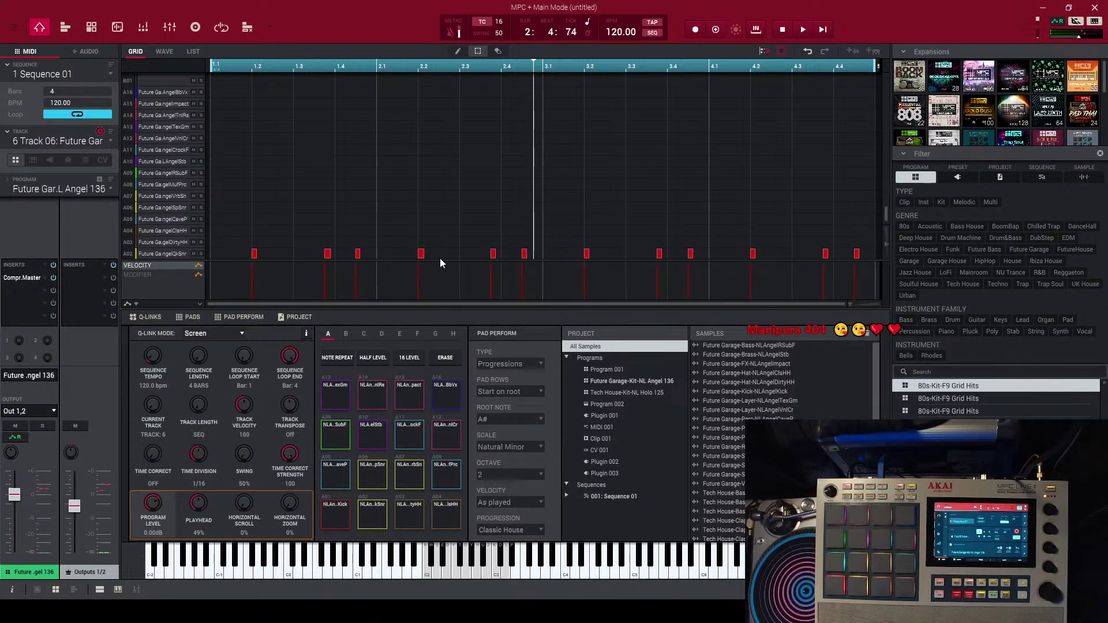
click(110, 141)
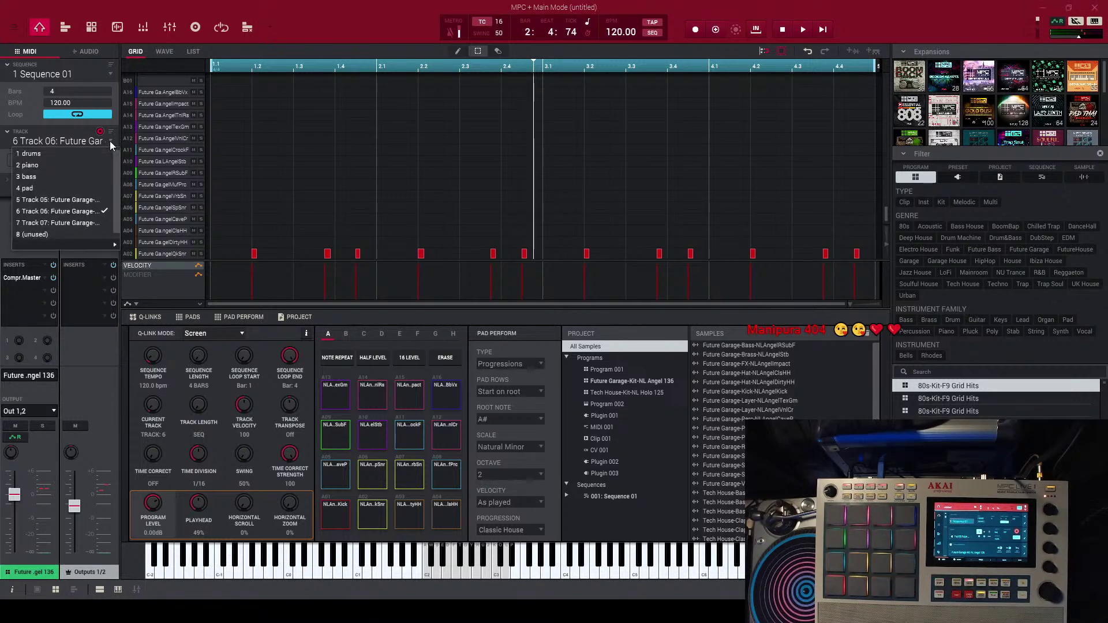
click(63, 224)
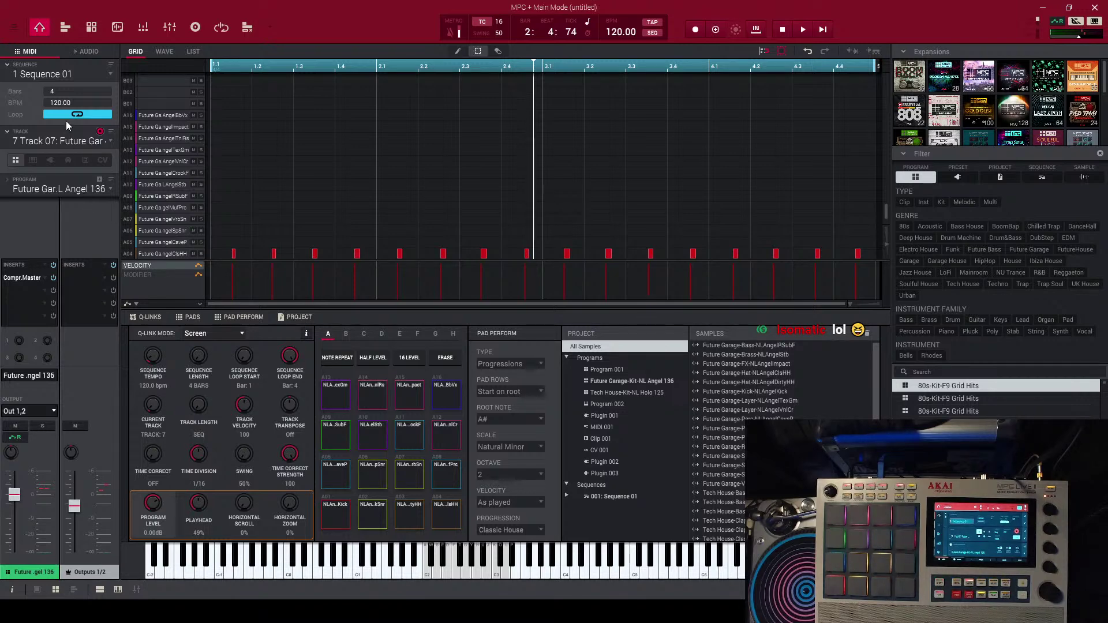
- Copy Sequence 01 over the unused sequence 2 and name the copy "full beat"
click(15, 27)
mouse_move(25, 44)
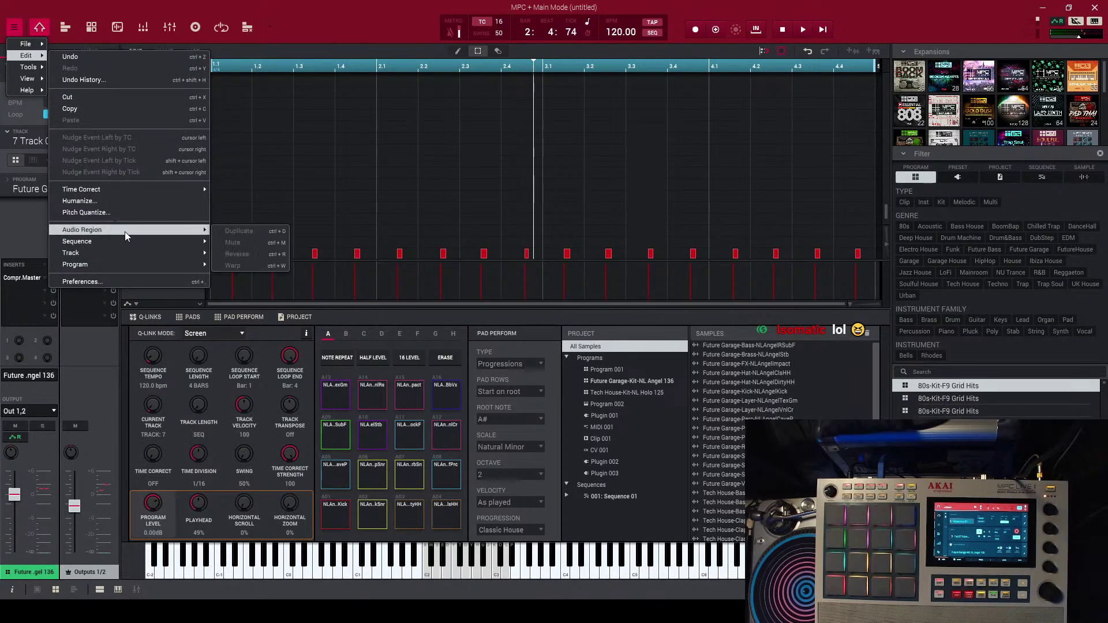
mouse_move(133, 241)
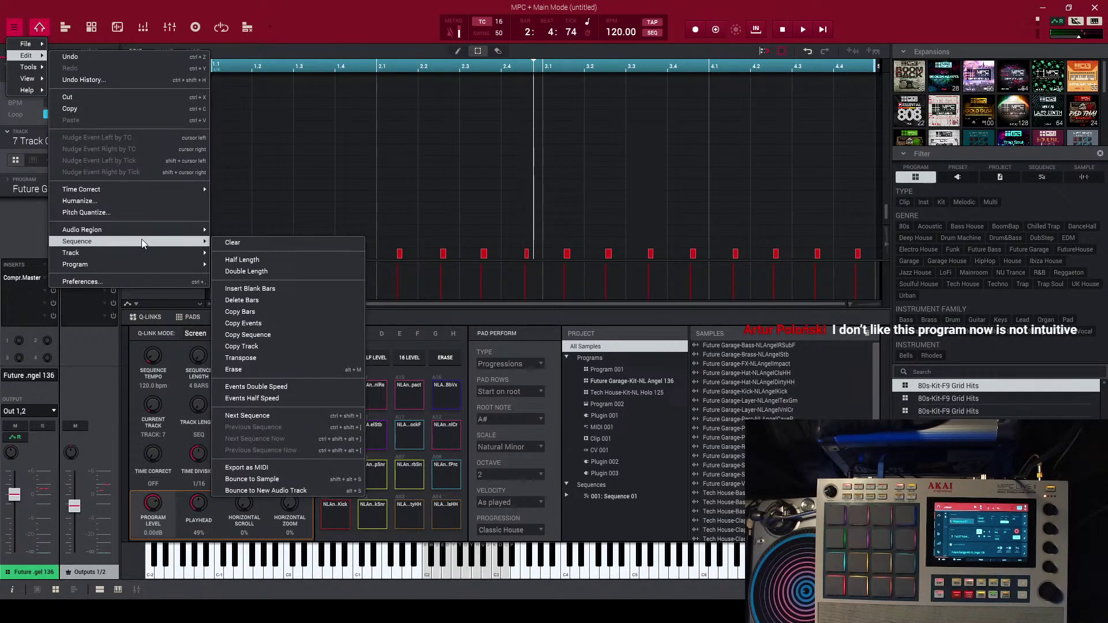
click(265, 336)
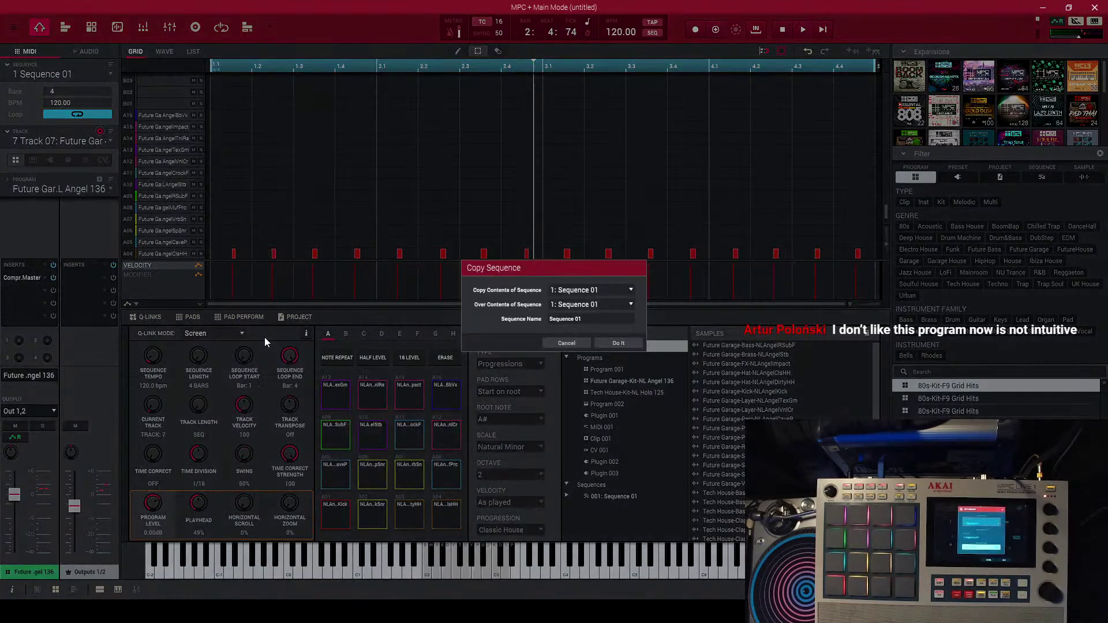
click(629, 304)
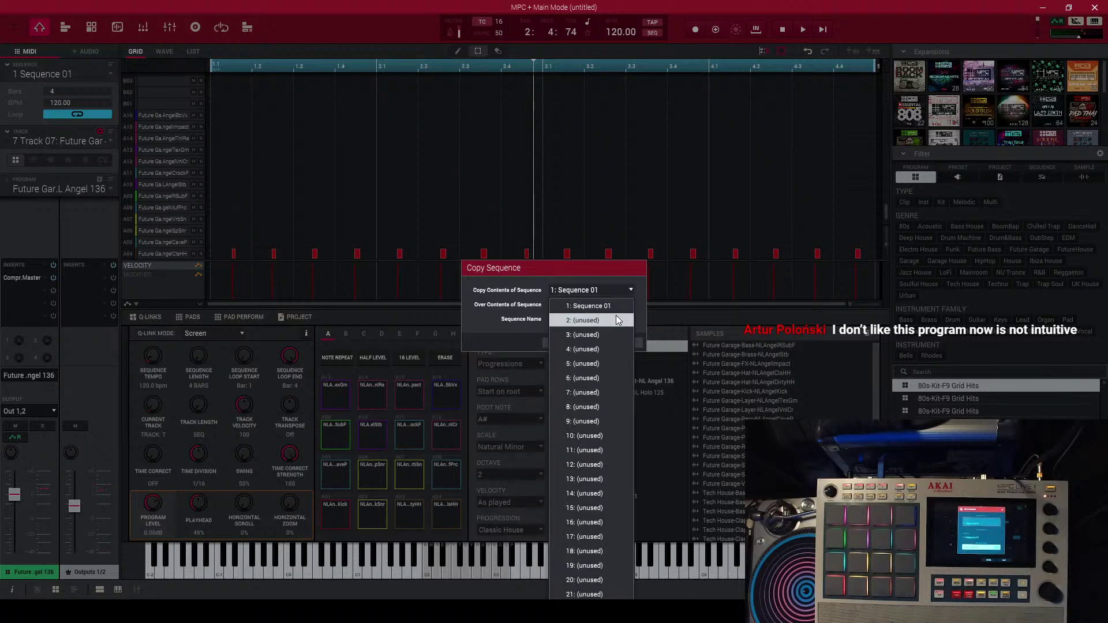
click(615, 316)
click(597, 317)
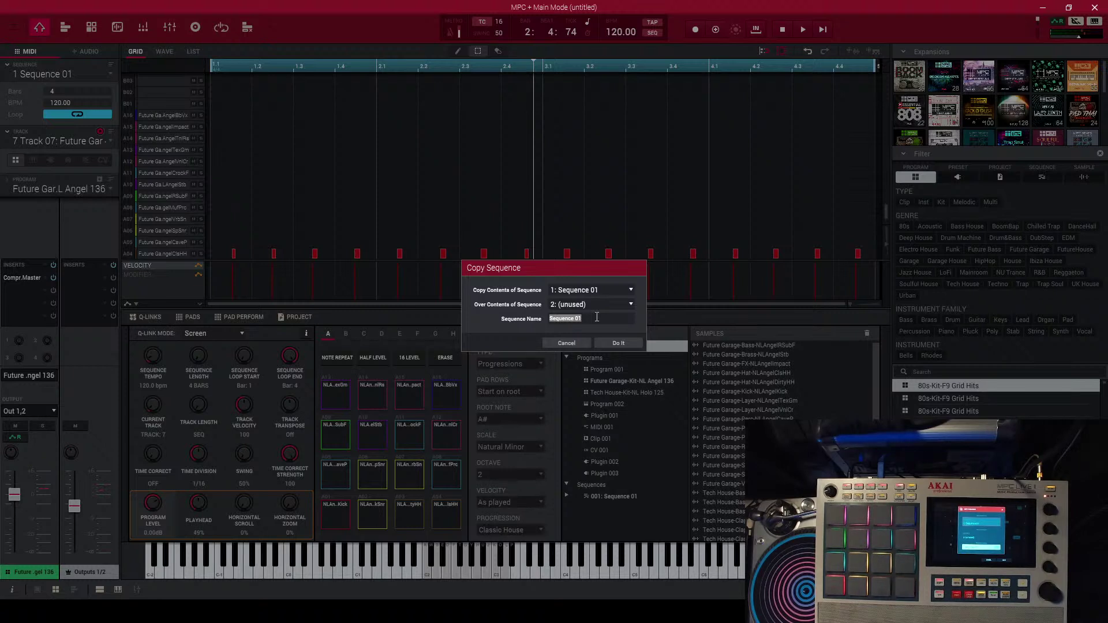
text(full beat)
click(616, 344)
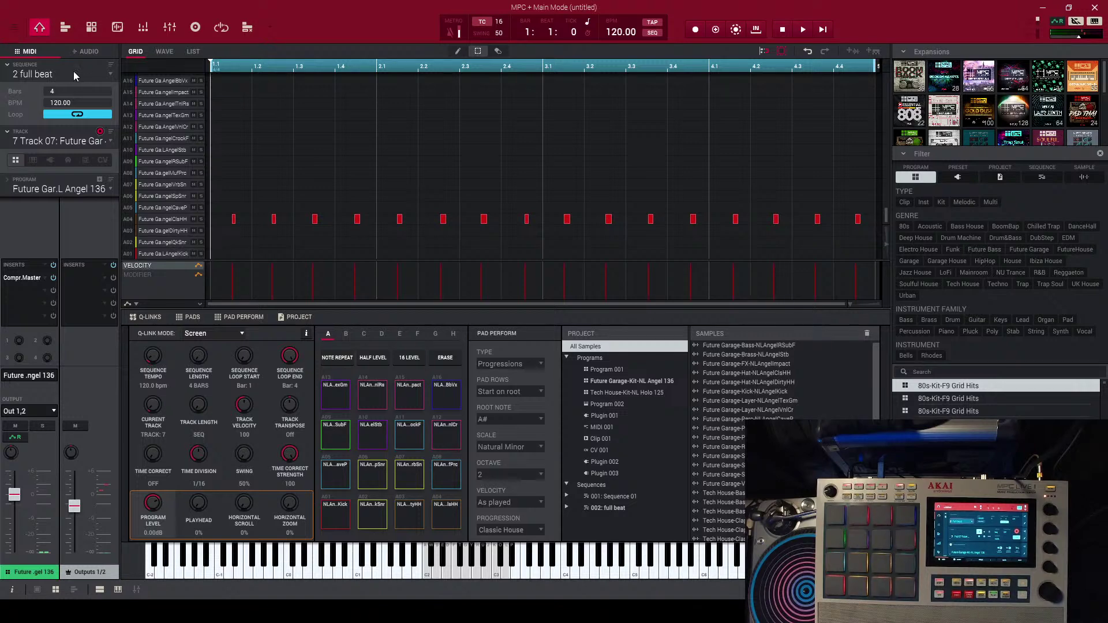
- Double the length of the full beat sequence four times to extend it to 64 bars
click(15, 28)
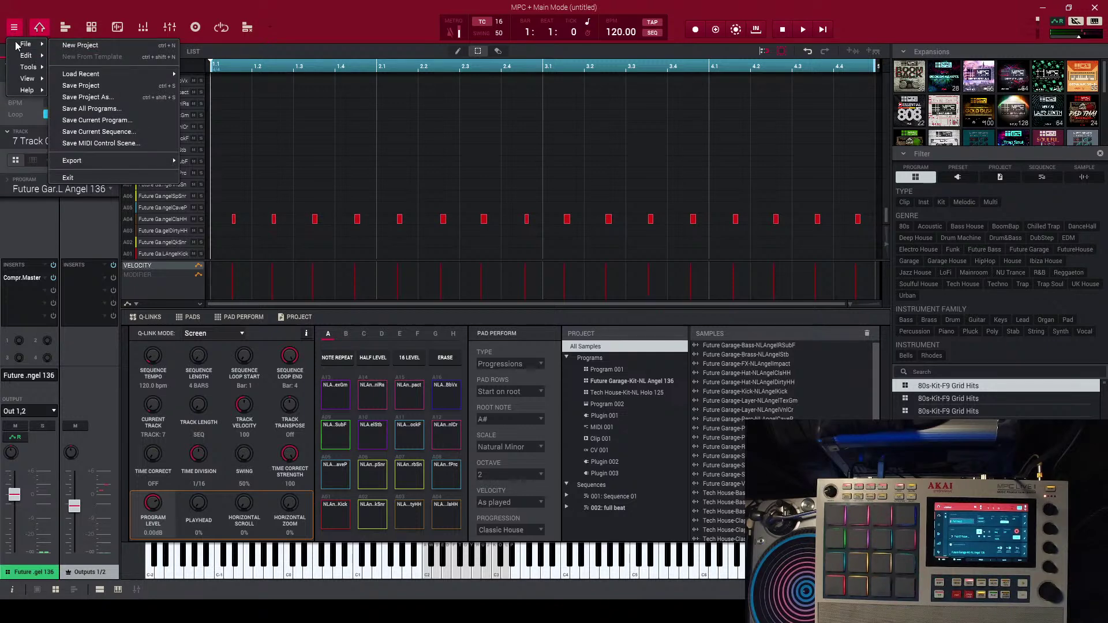
mouse_move(31, 69)
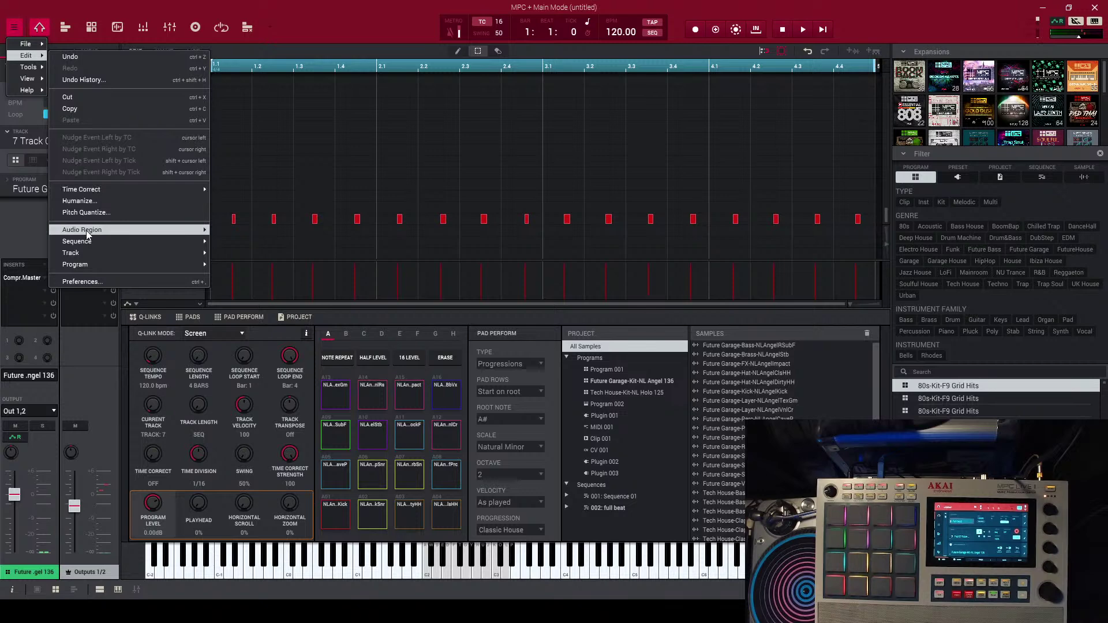
mouse_move(94, 242)
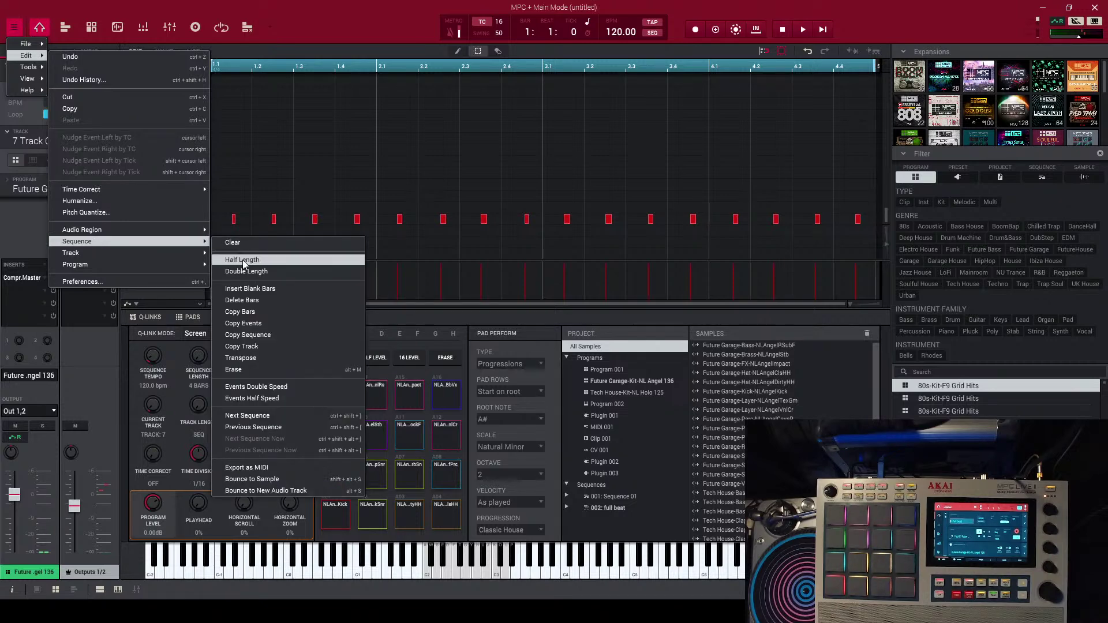
click(248, 271)
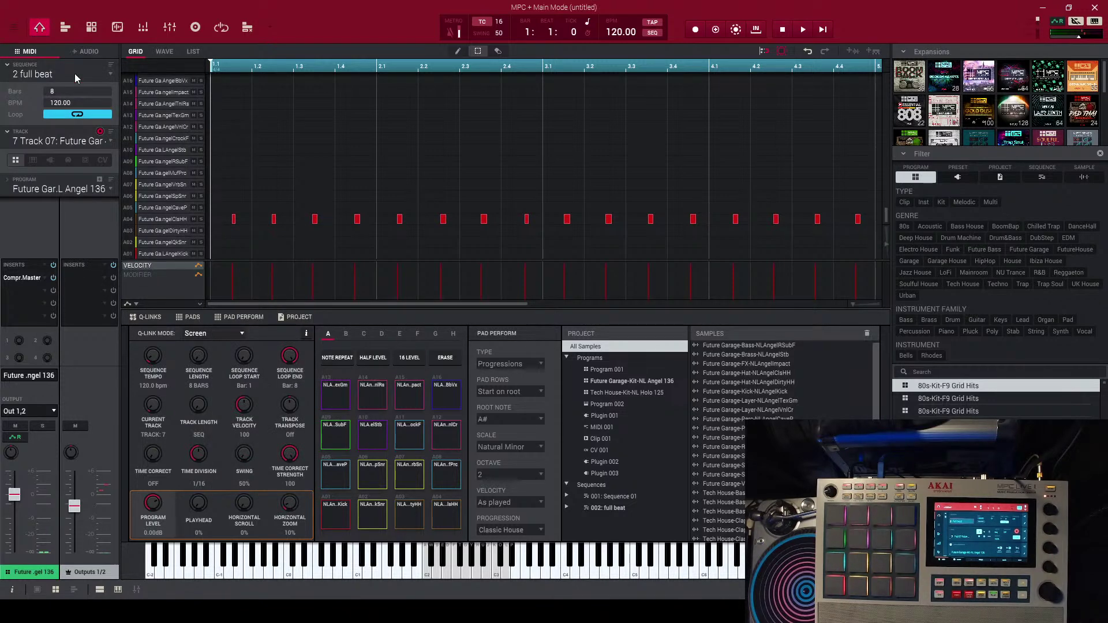
click(14, 27)
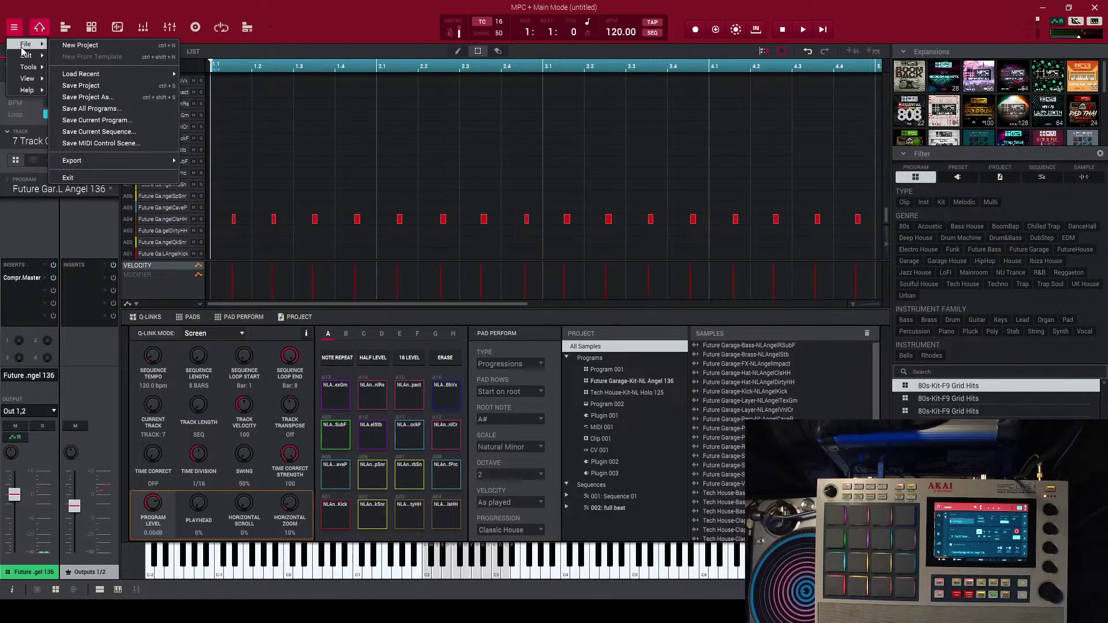
mouse_move(26, 55)
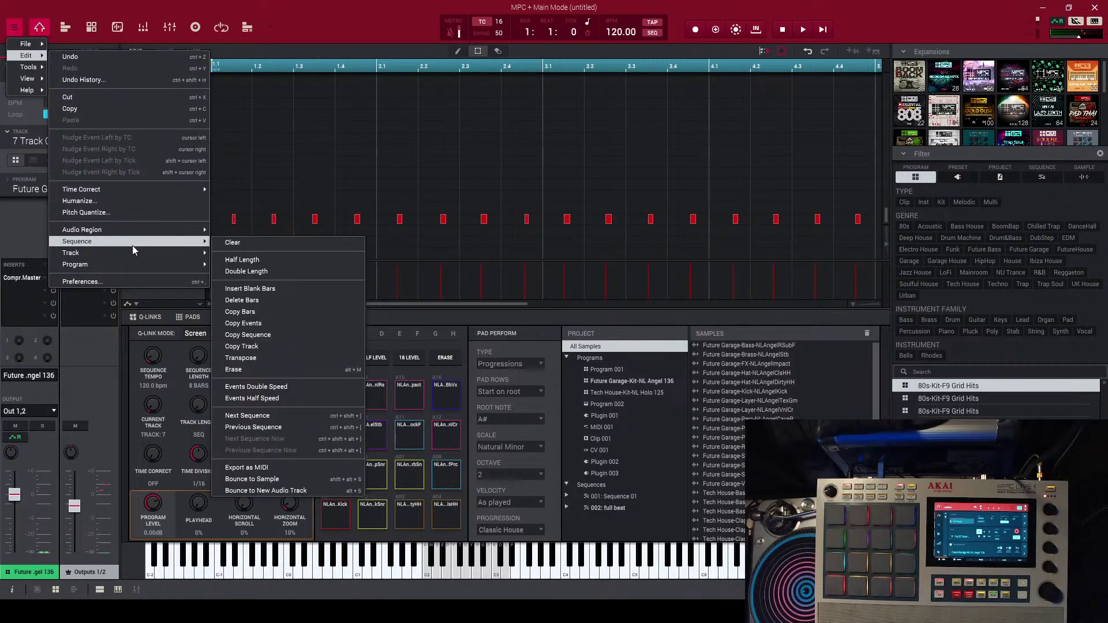
mouse_move(203, 248)
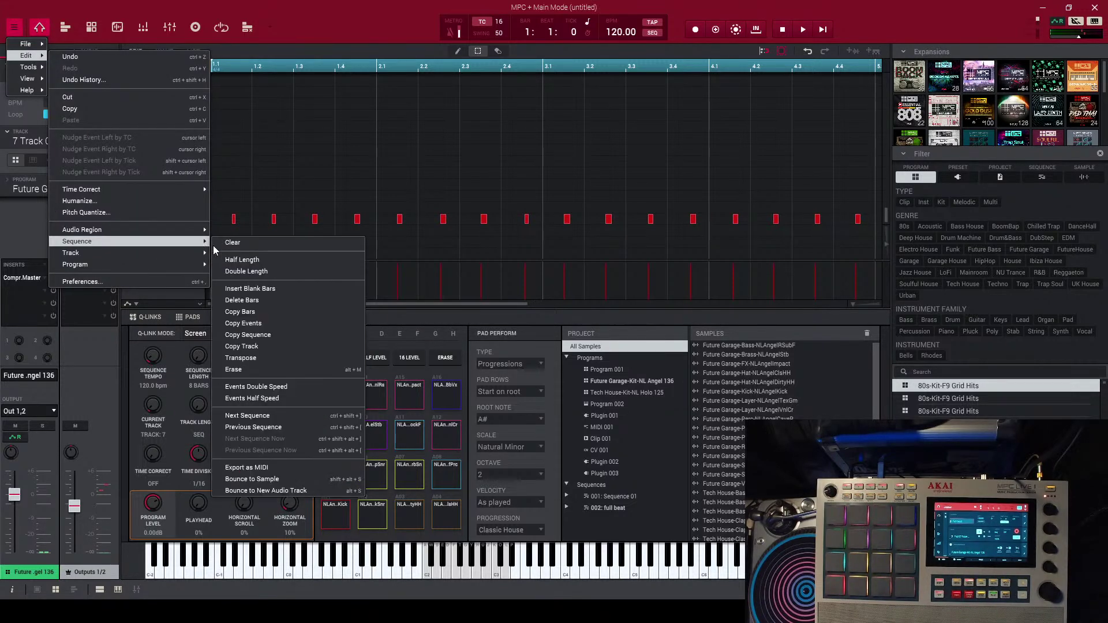
click(247, 271)
click(17, 27)
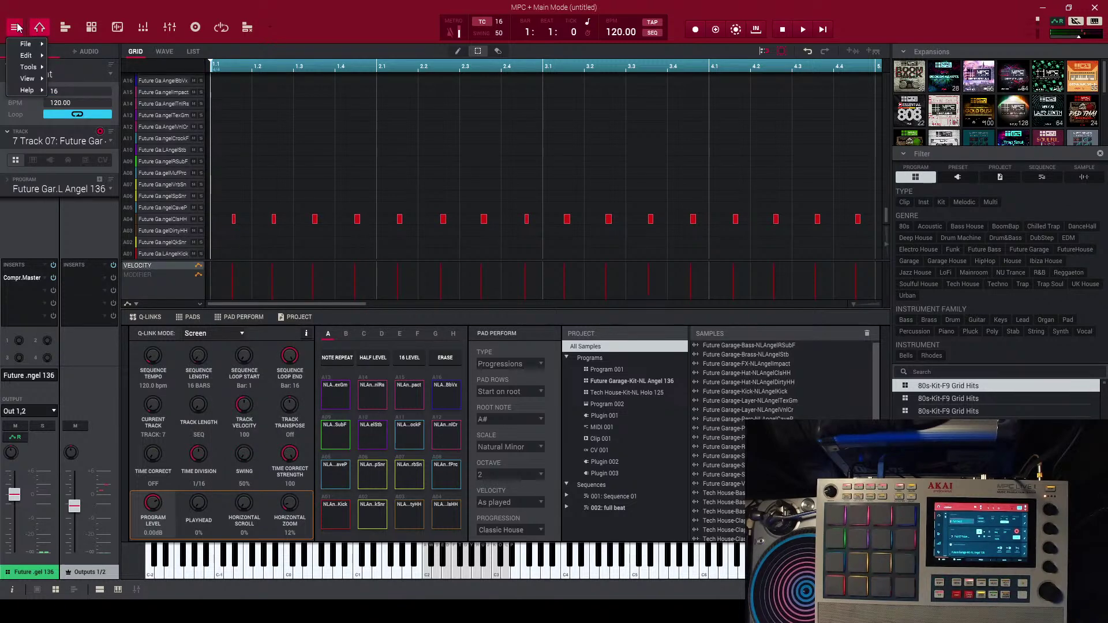
mouse_move(34, 72)
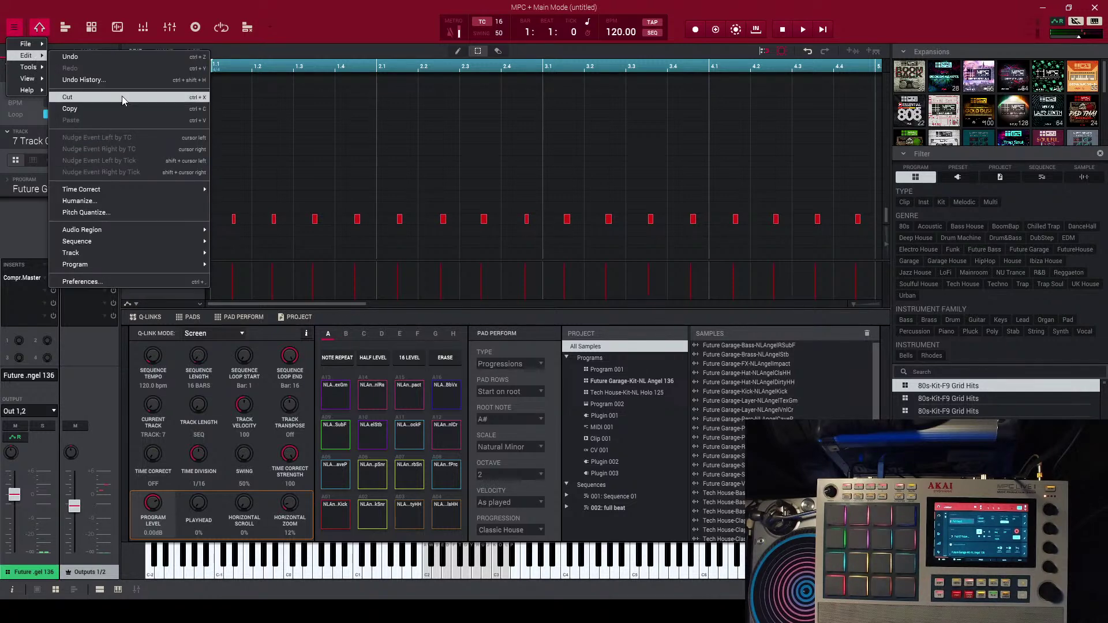
mouse_move(144, 239)
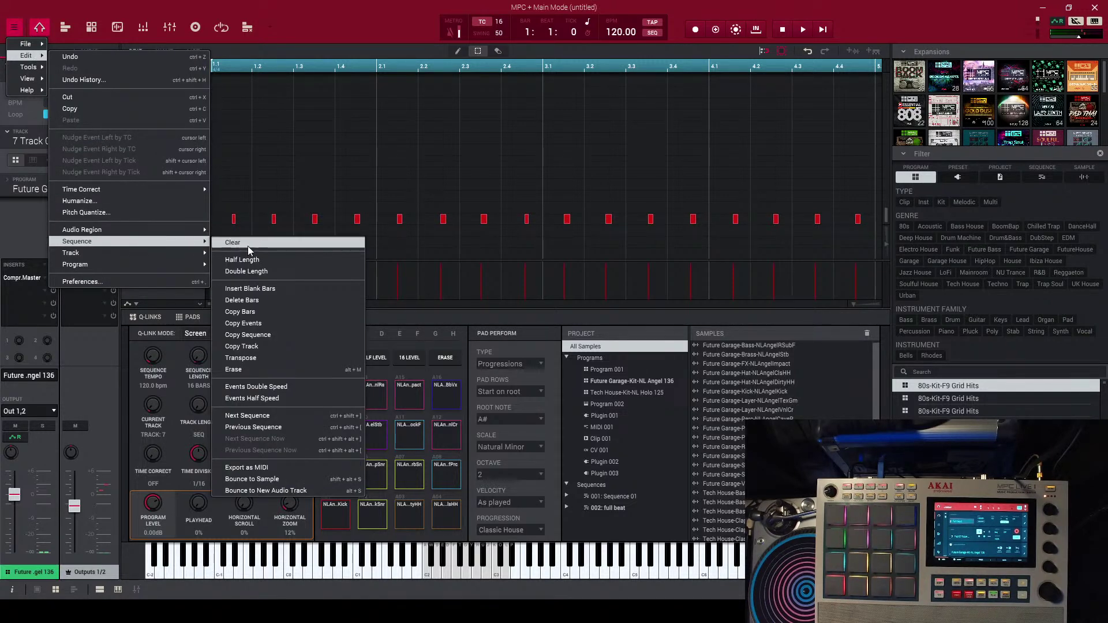
click(260, 271)
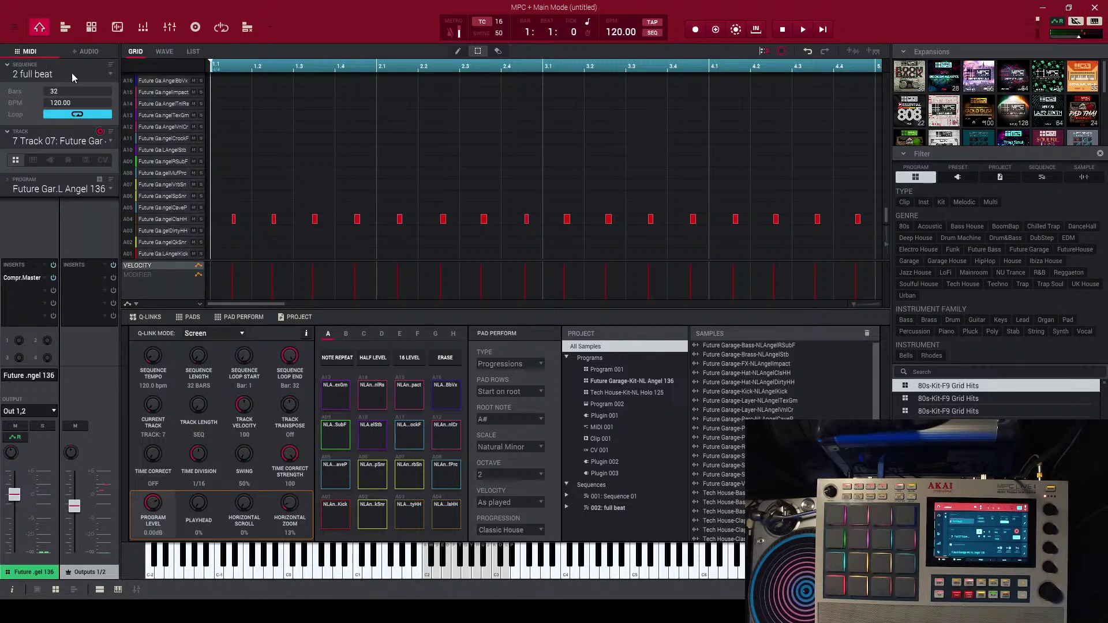
click(14, 27)
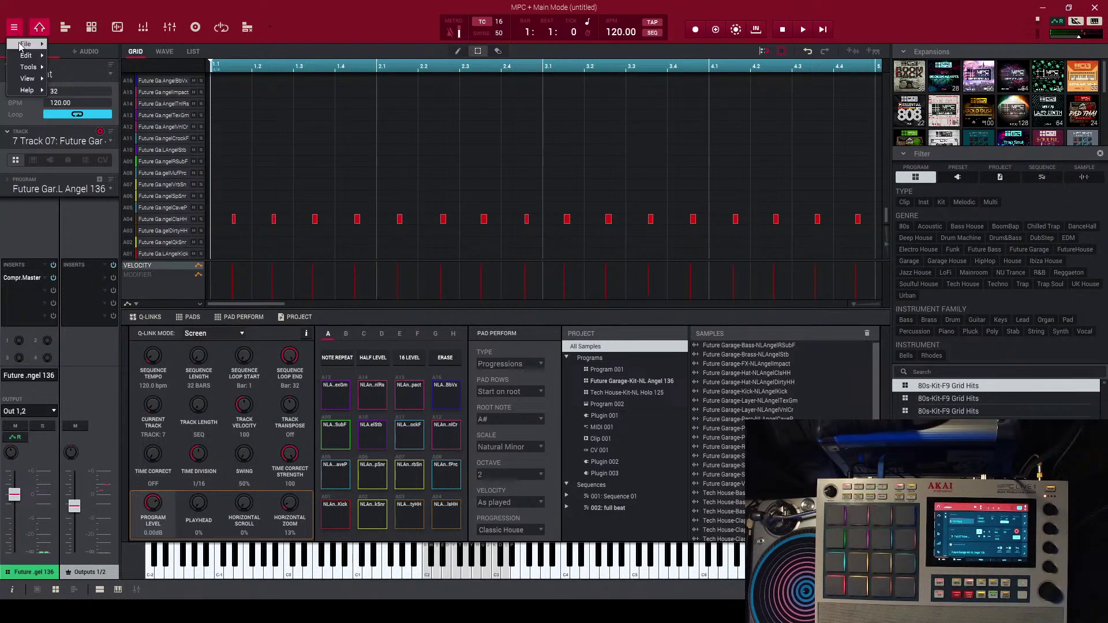
mouse_move(28, 69)
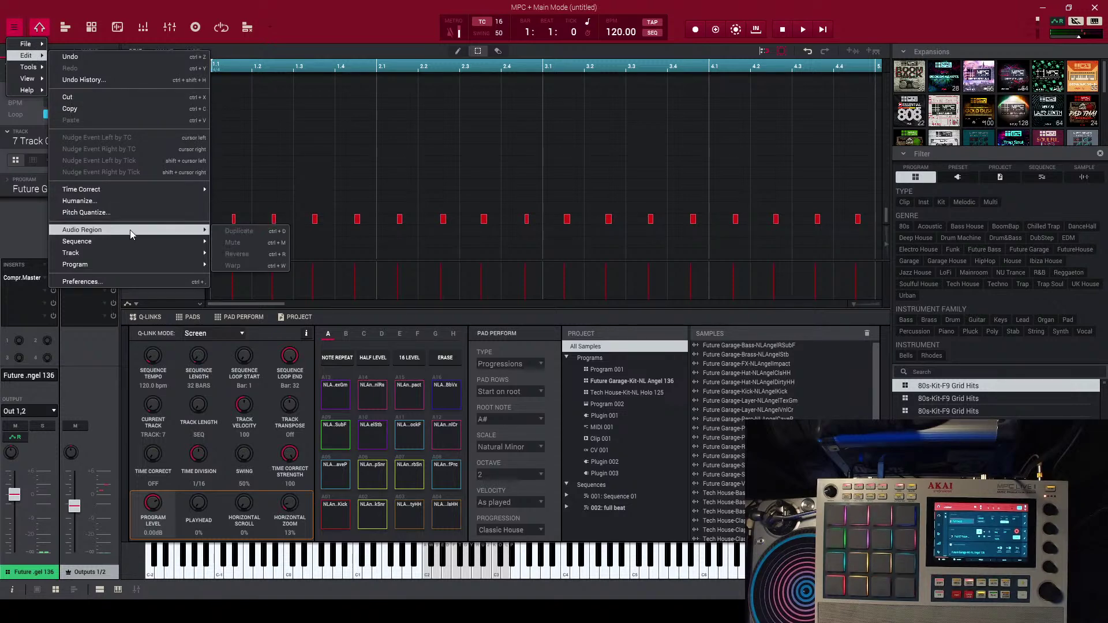
mouse_move(130, 239)
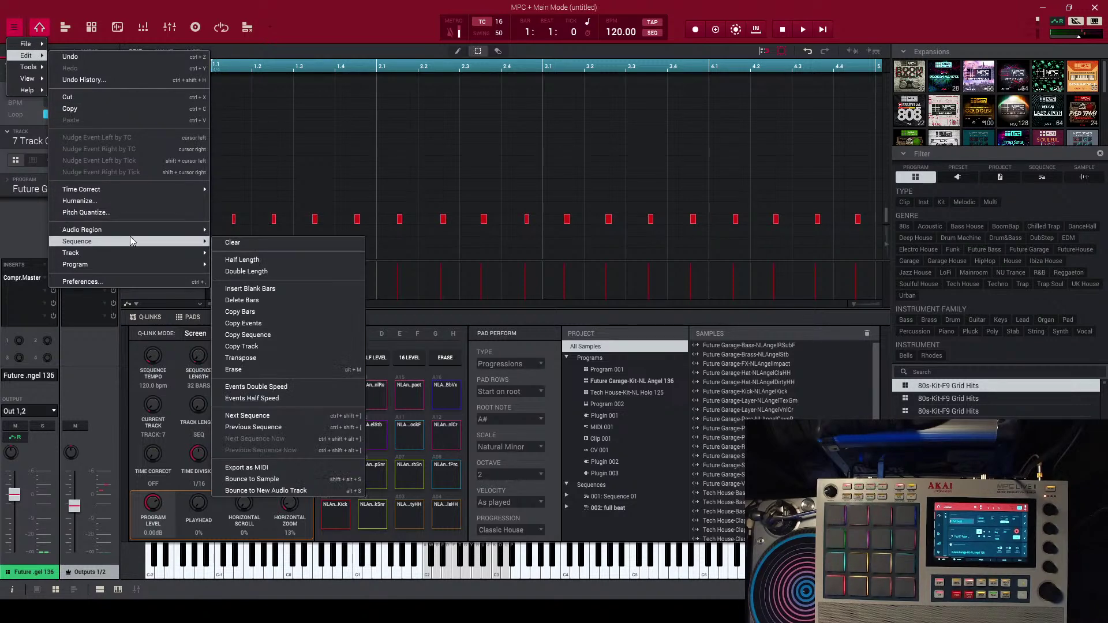
click(244, 273)
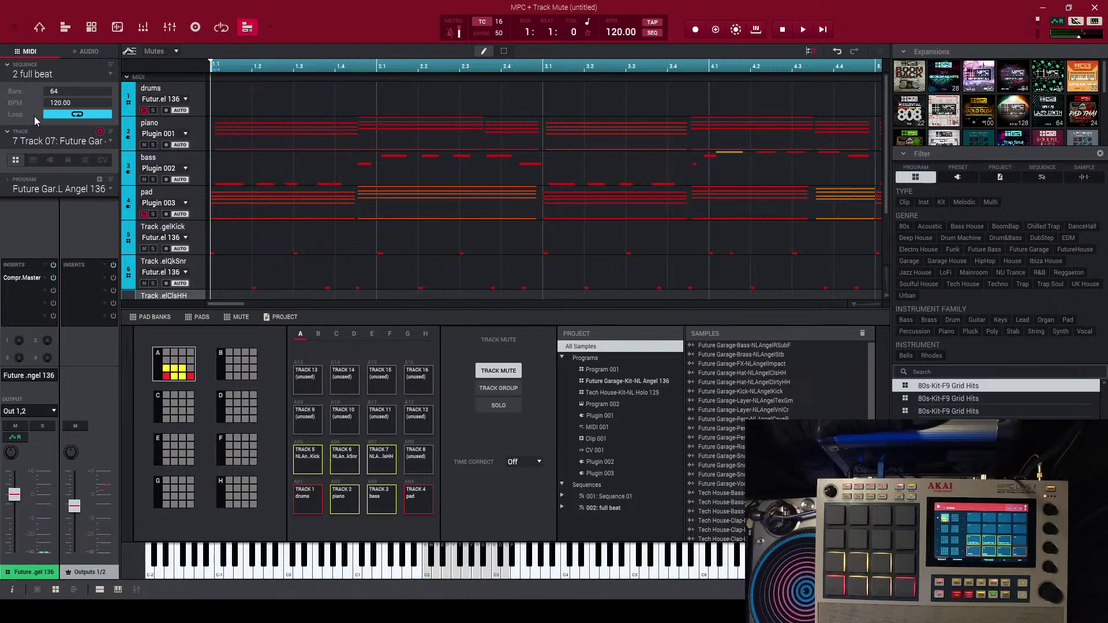
- Check the sequence in Main Mode, return to Track Mute mode and start overdub recording of track mutes from bar 1
click(41, 27)
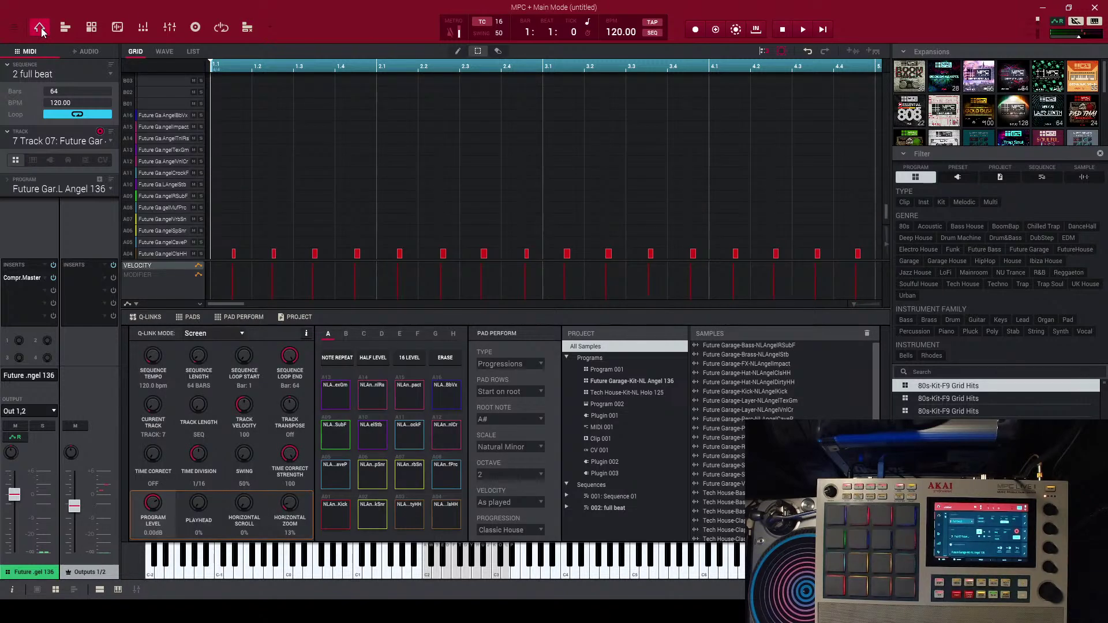
click(245, 34)
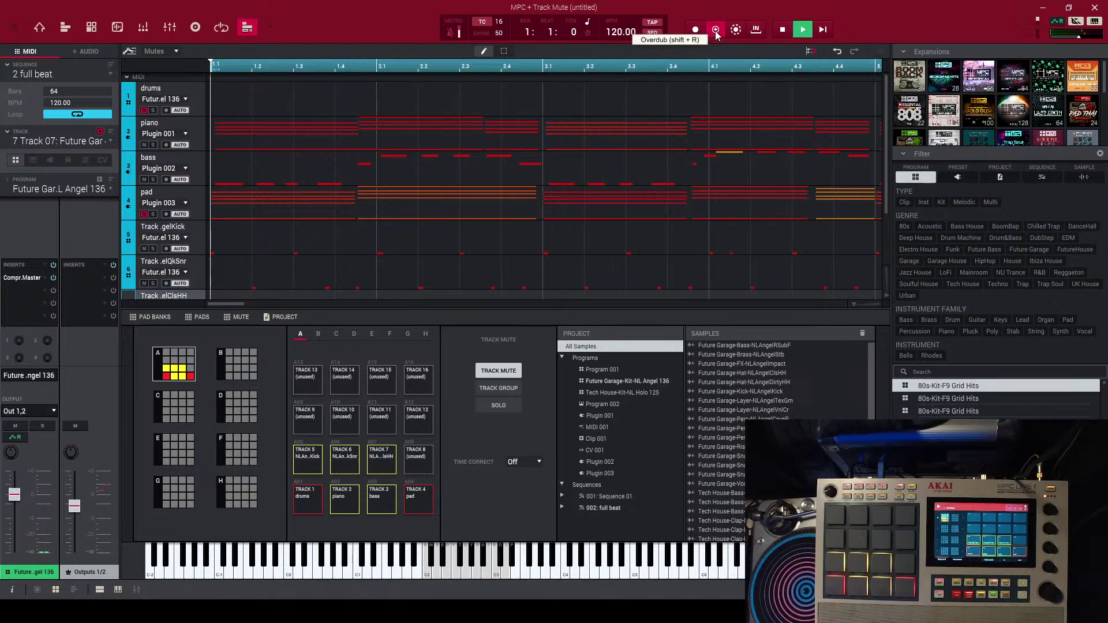
click(716, 30)
click(781, 32)
click(715, 30)
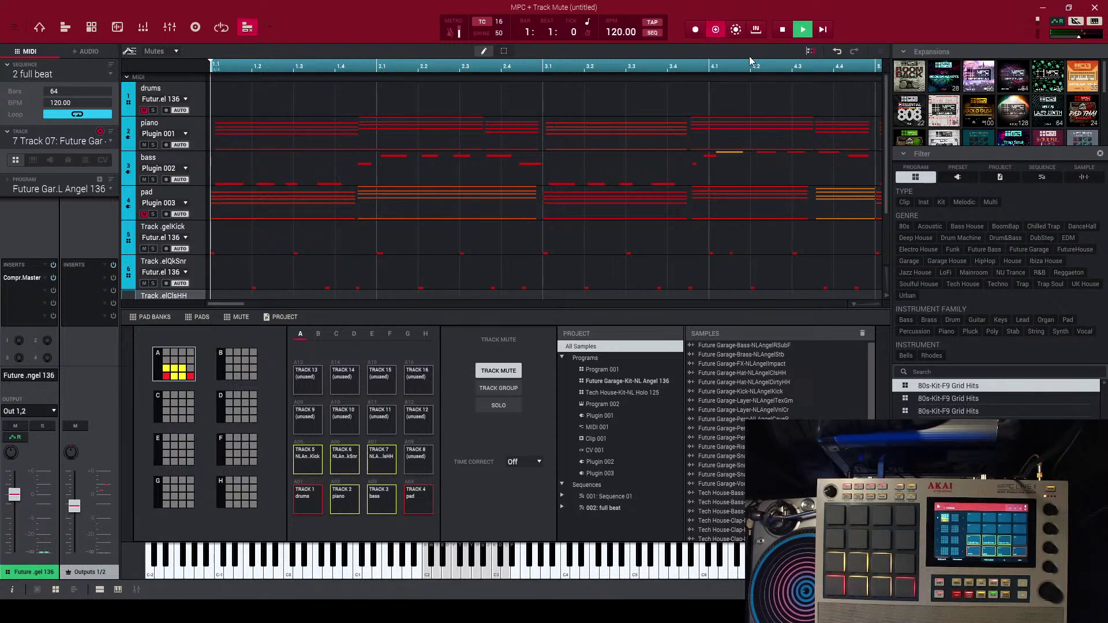
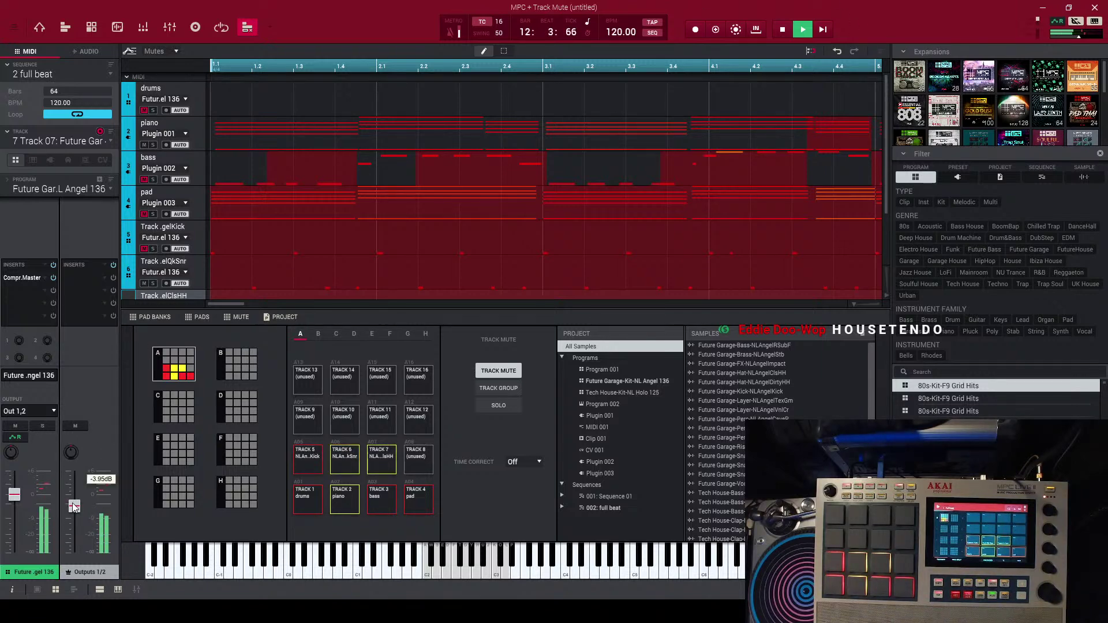
- Adjust the Outputs 1/2 level during playback, stop playback and set the level to -5.25 dB
mouse_move(74, 506)
drag(74, 506, 78, 499)
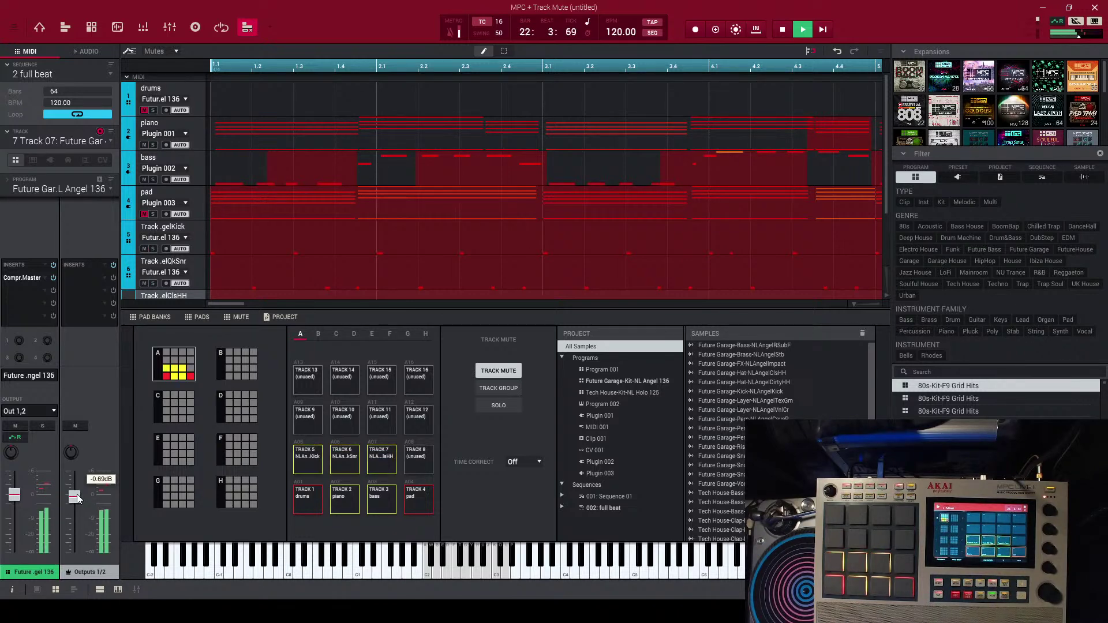
key(space)
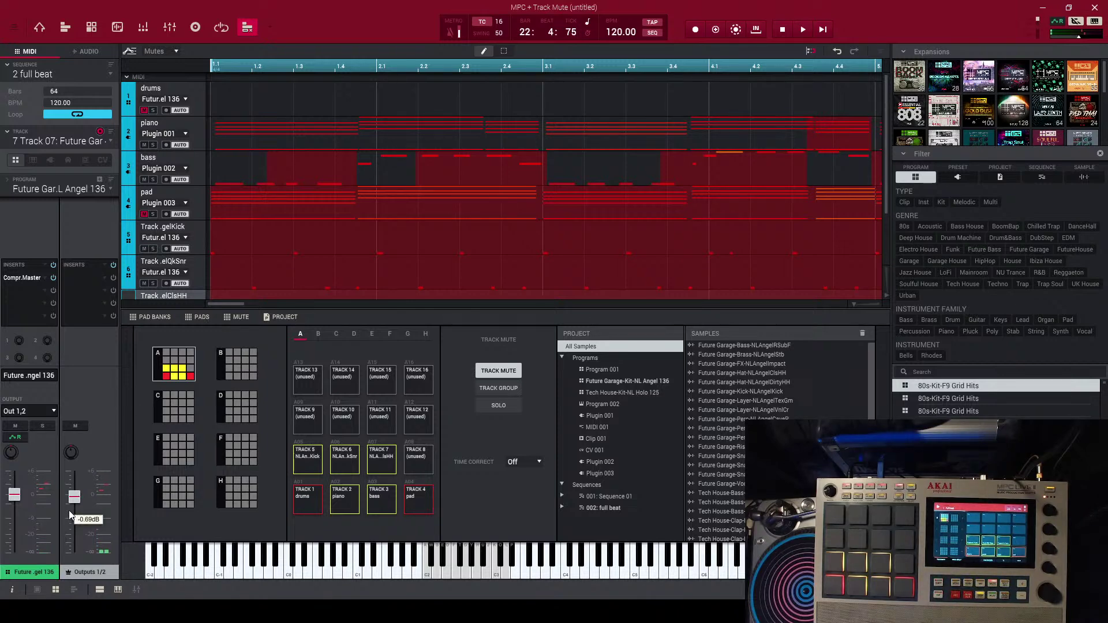
drag(72, 506, 66, 512)
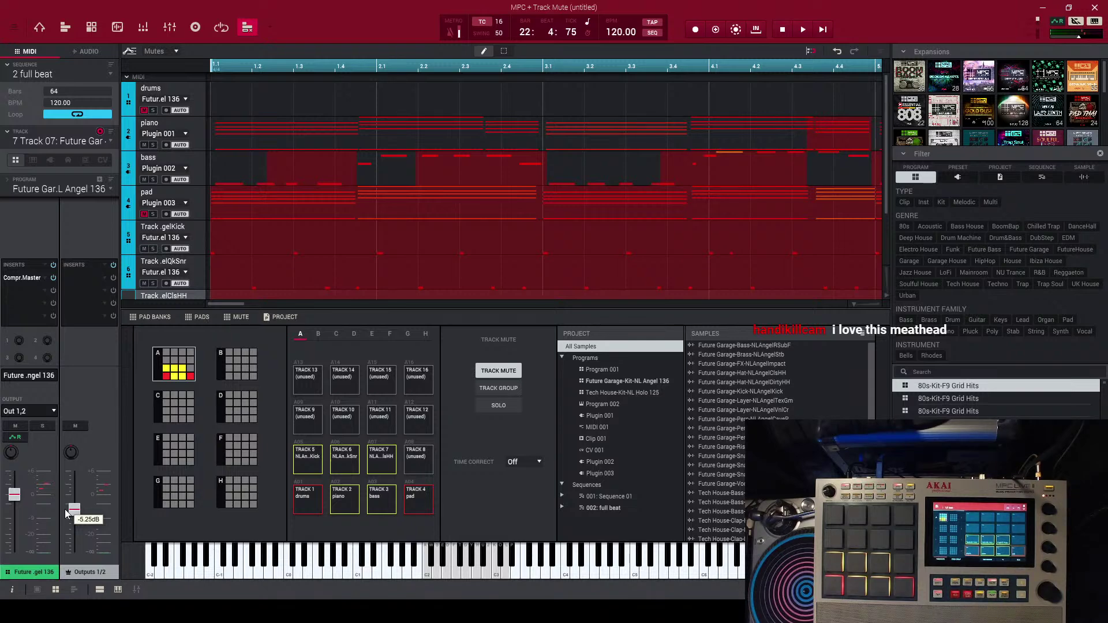
- Switch from the full beat sequence back to Sequence 01, play its four-bar loop and stop playback
click(108, 75)
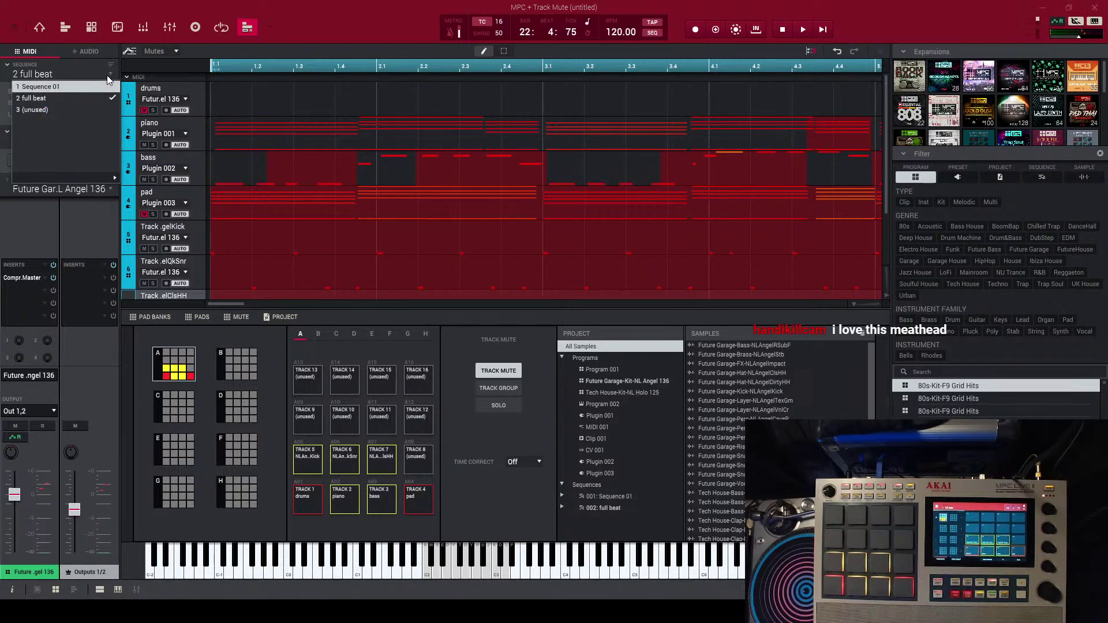
click(99, 85)
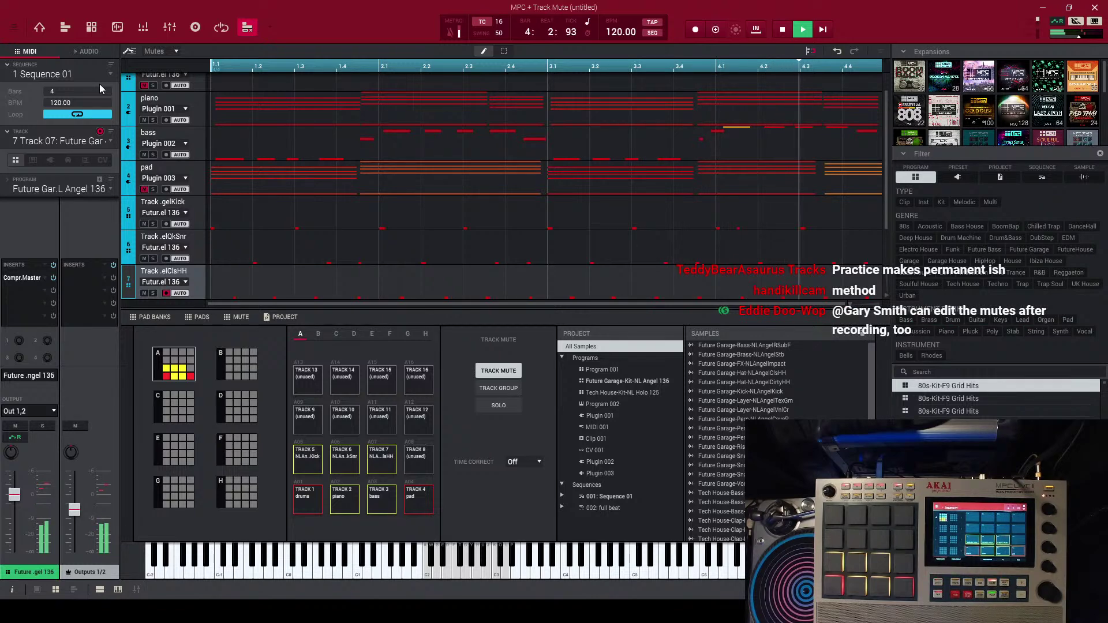
key(space)
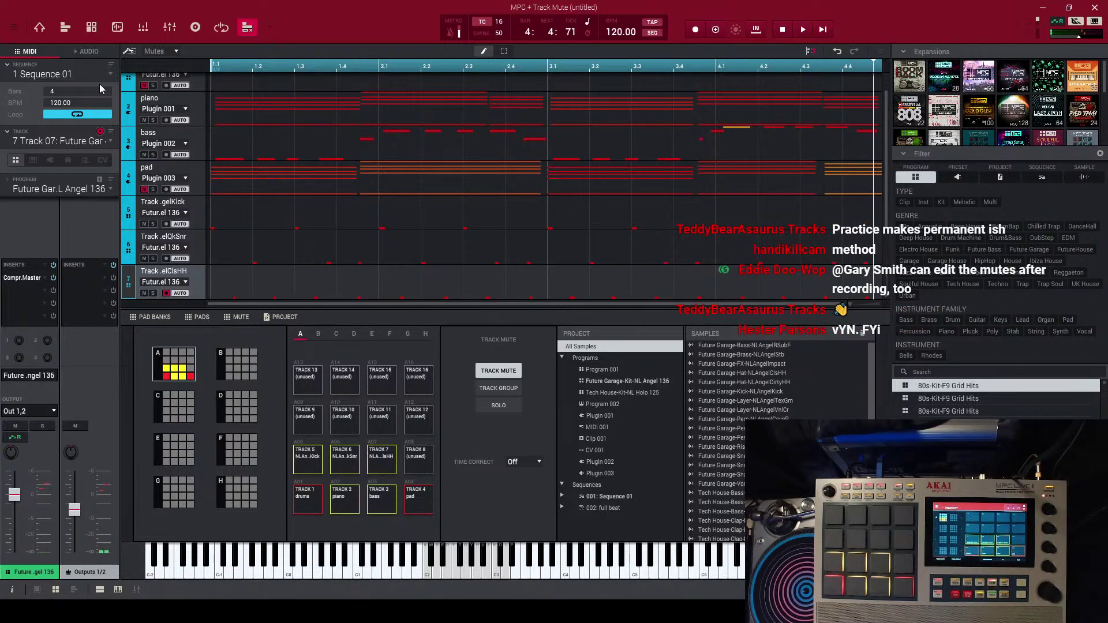
key(space)
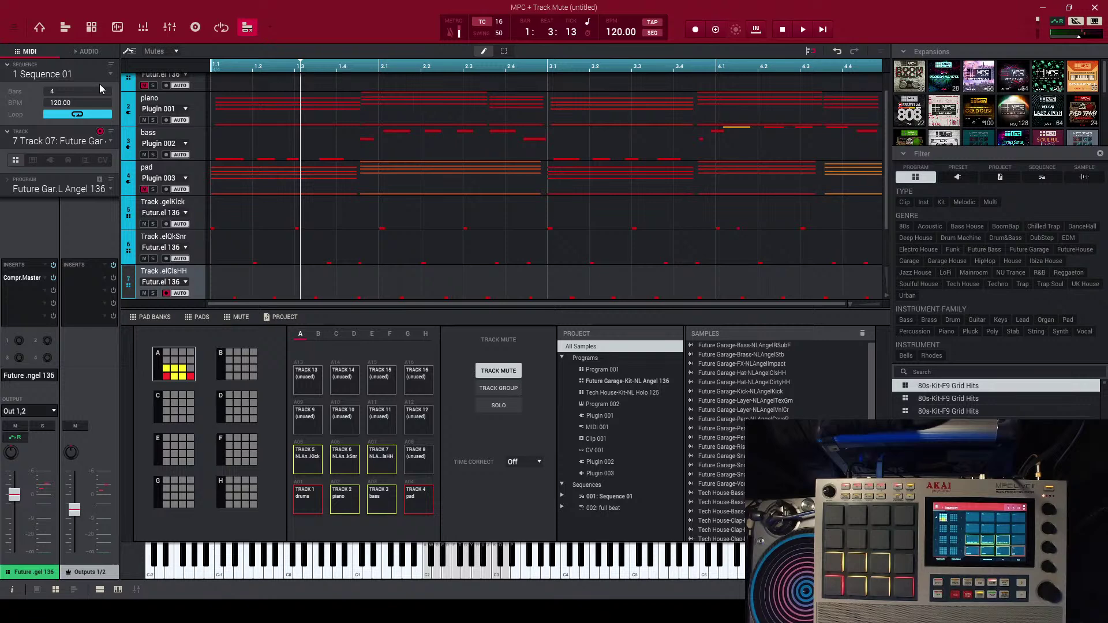
- Copy Sequence 01 over the unused sequence 3 and name the copy "verse part 1"
click(14, 28)
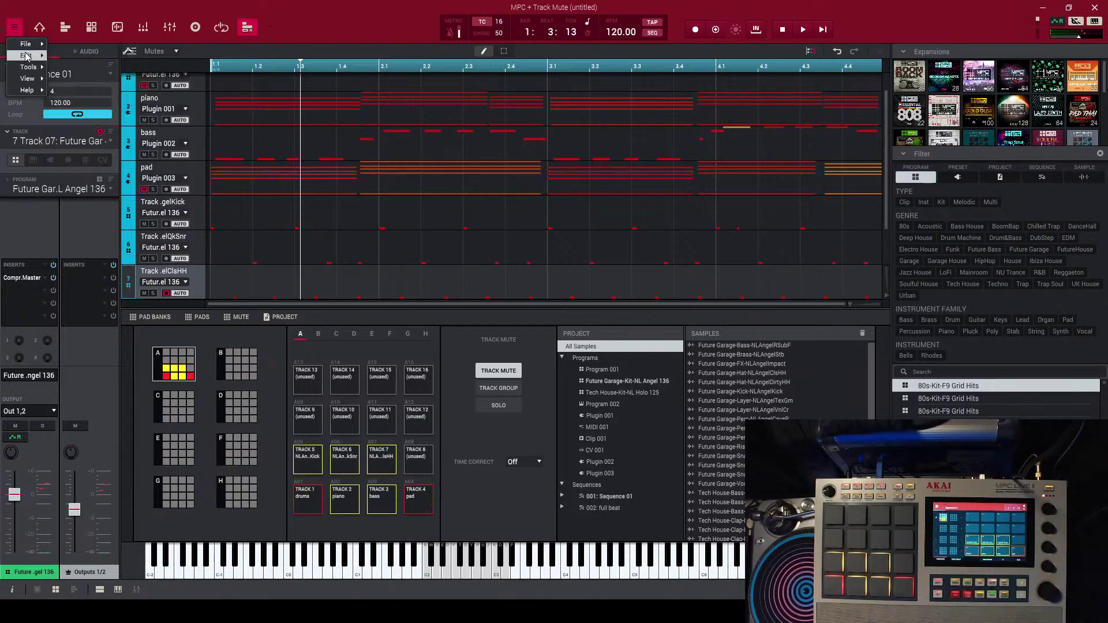
mouse_move(26, 55)
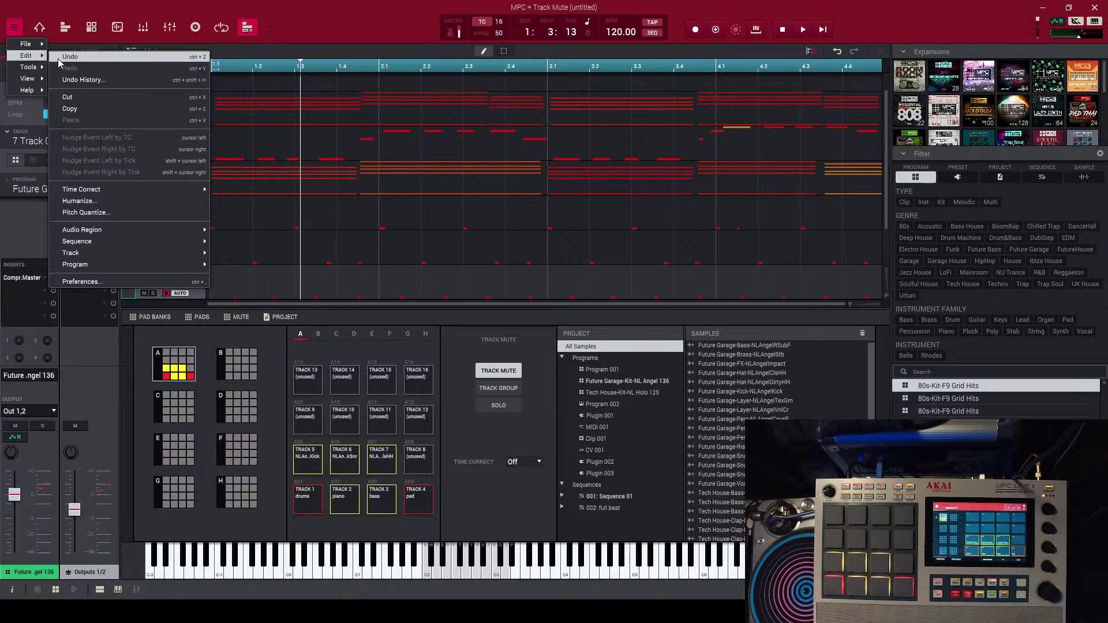
mouse_move(106, 241)
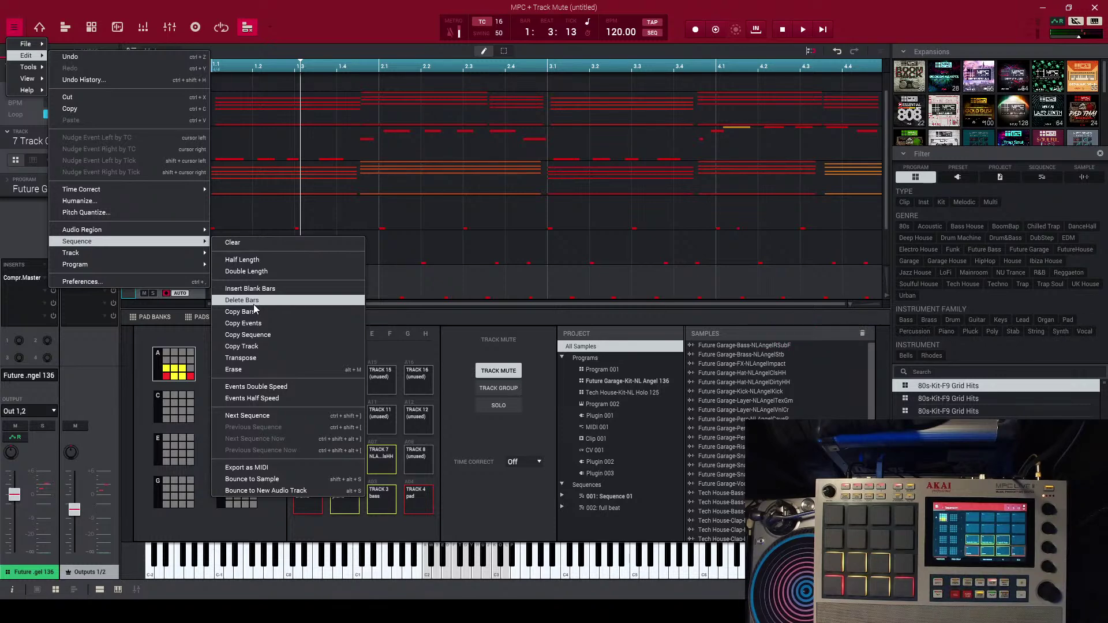
click(259, 334)
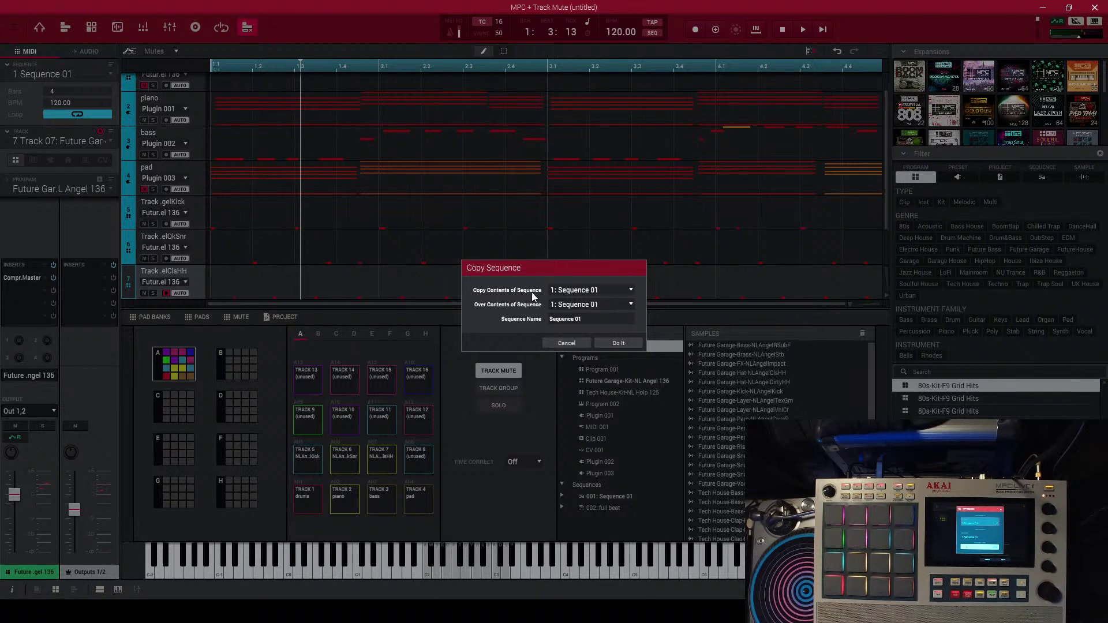
click(631, 305)
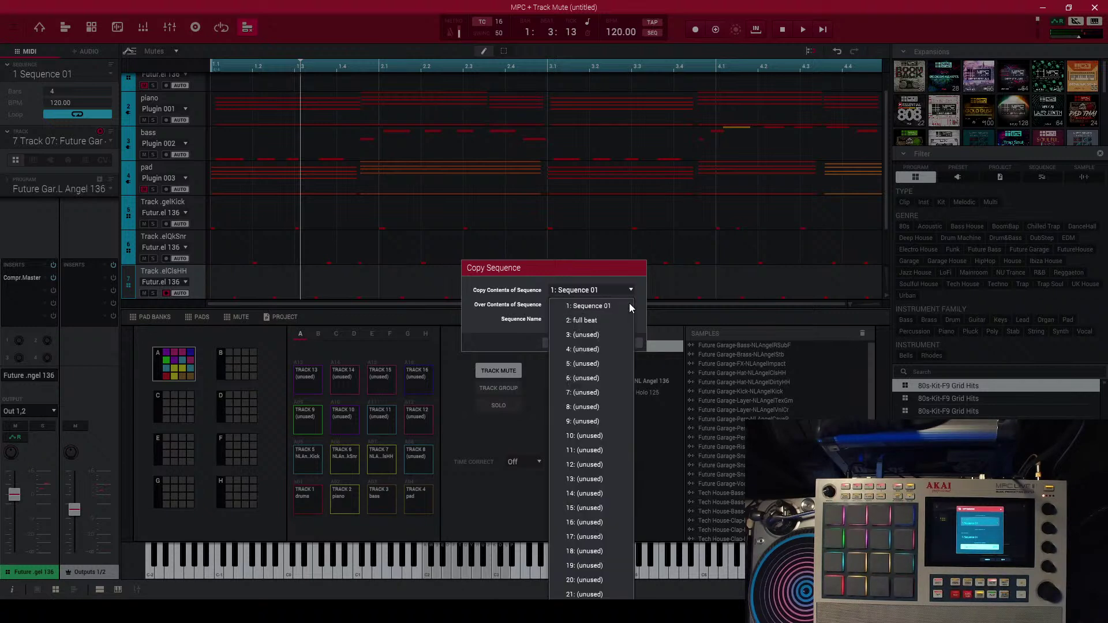
click(606, 334)
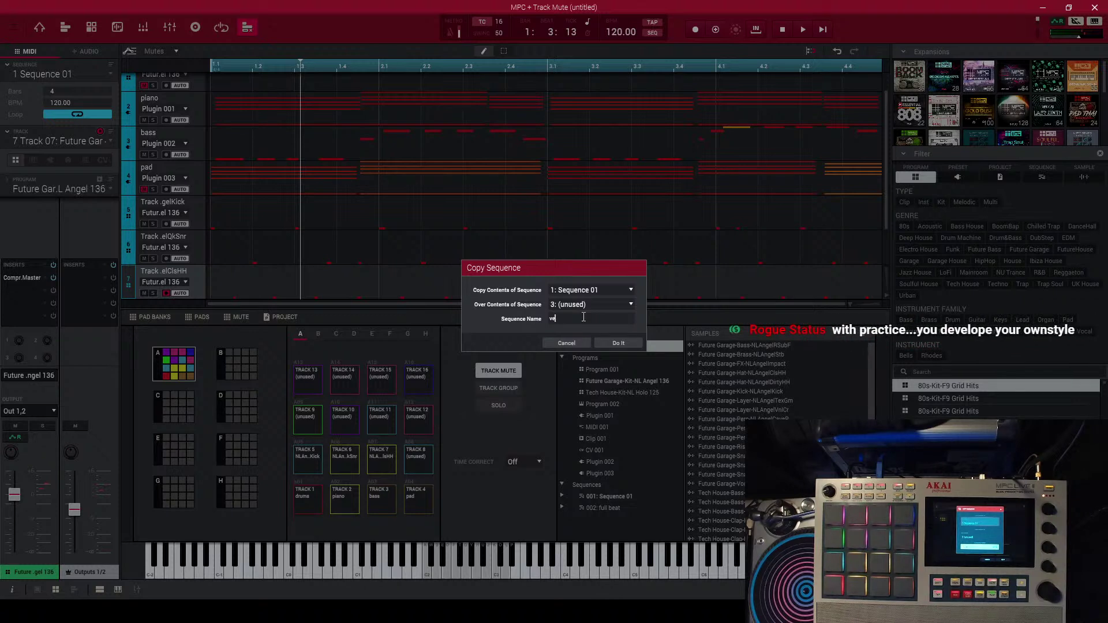
text(verse part 1)
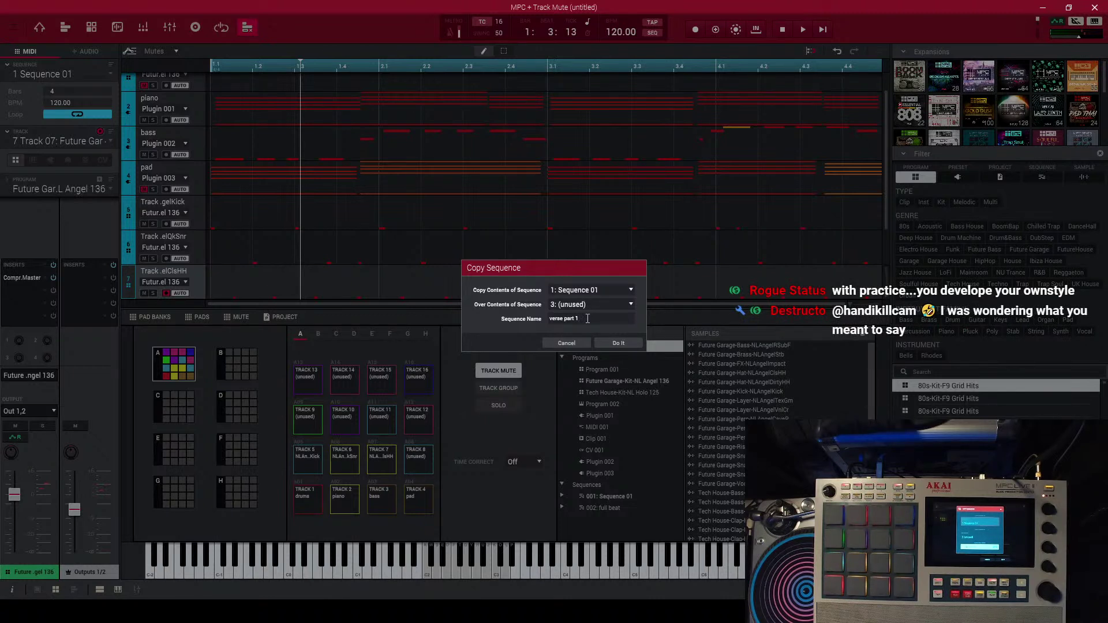
click(617, 343)
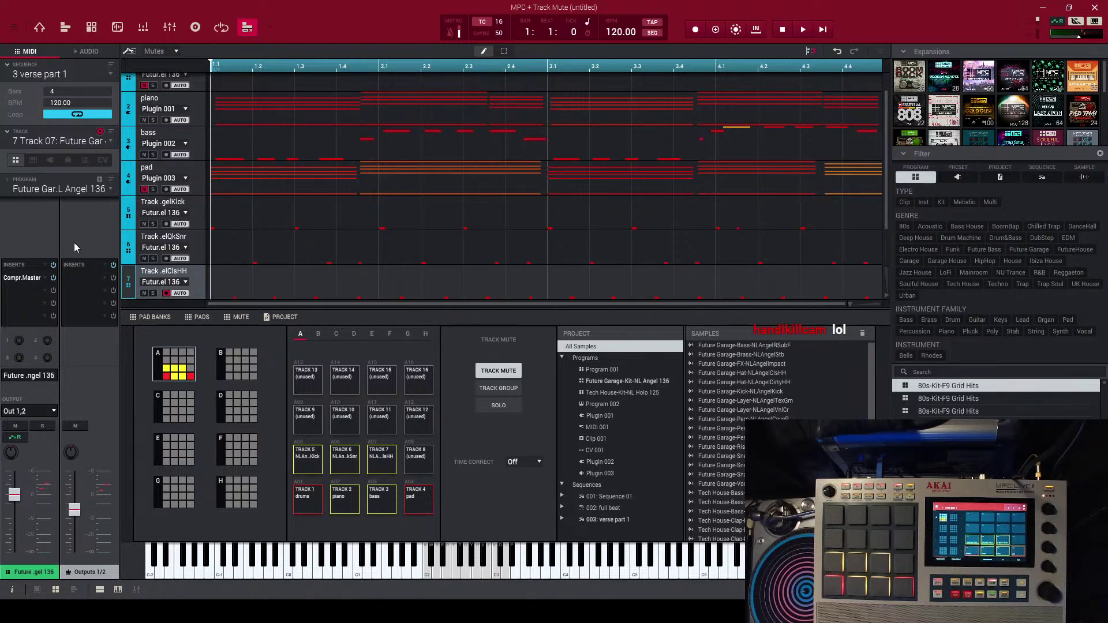
- Play back the 3 verse part 1 sequence briefly and double its length to 8 bars
key(space)
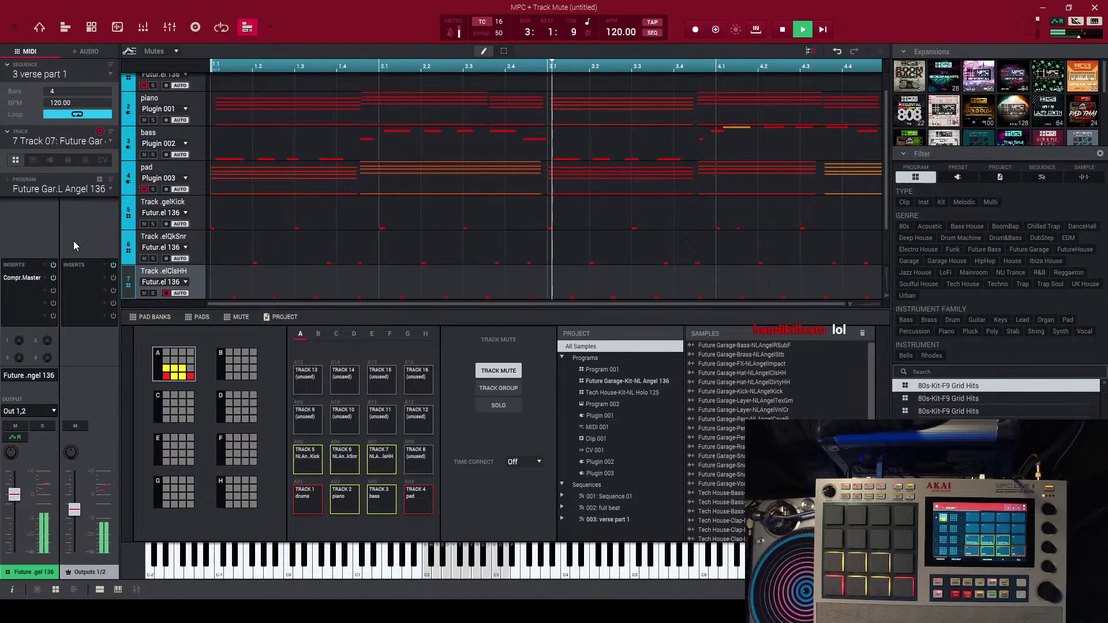
key(space)
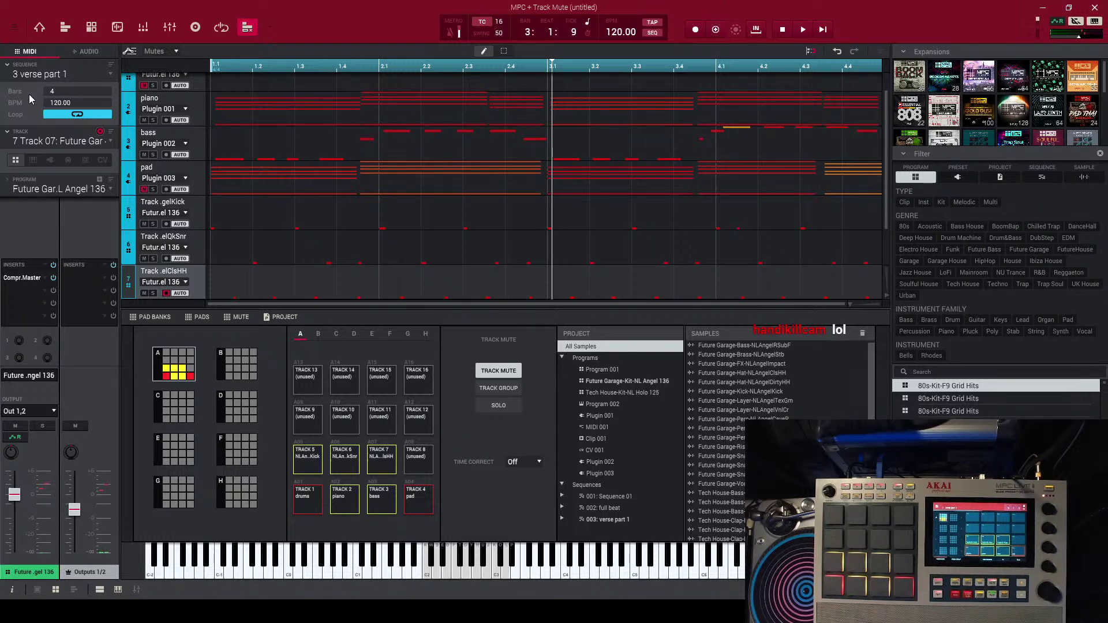
click(14, 29)
mouse_move(24, 68)
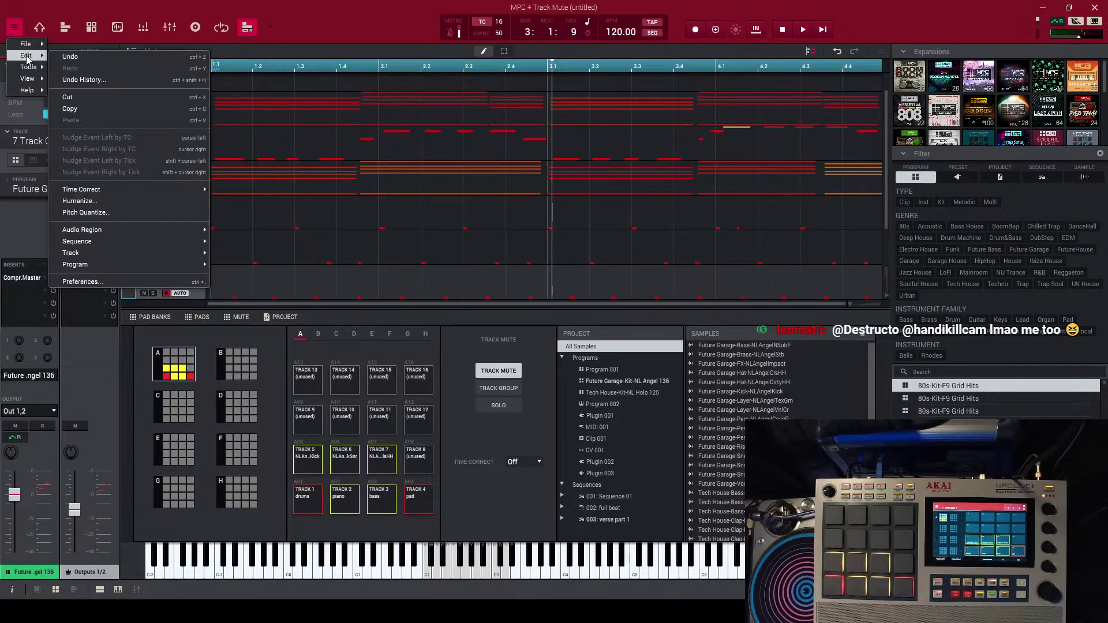
mouse_move(119, 240)
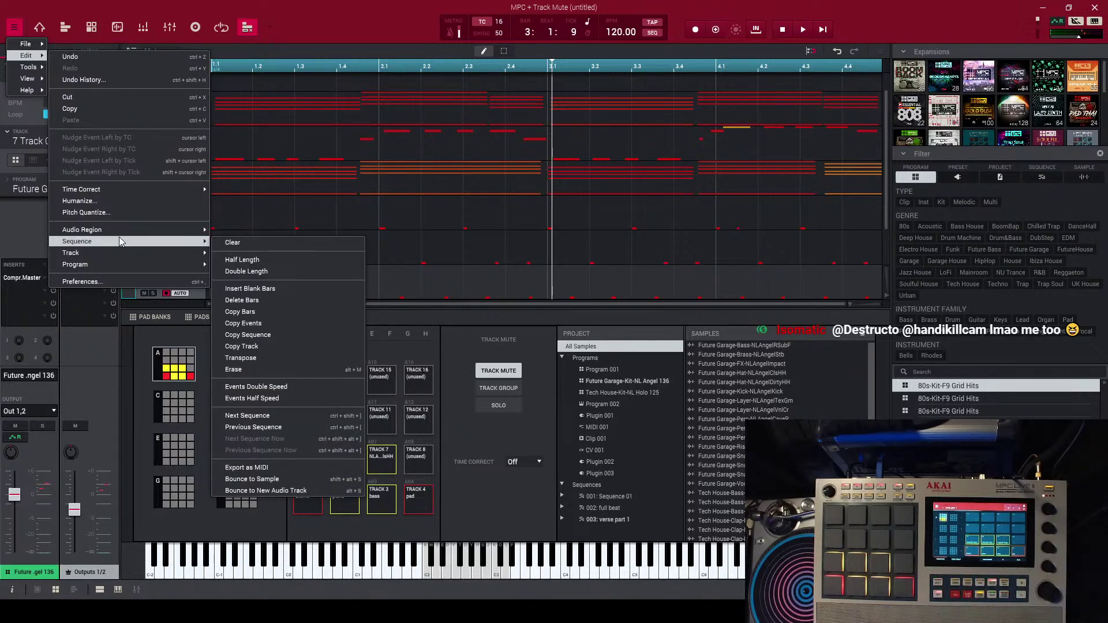
click(251, 269)
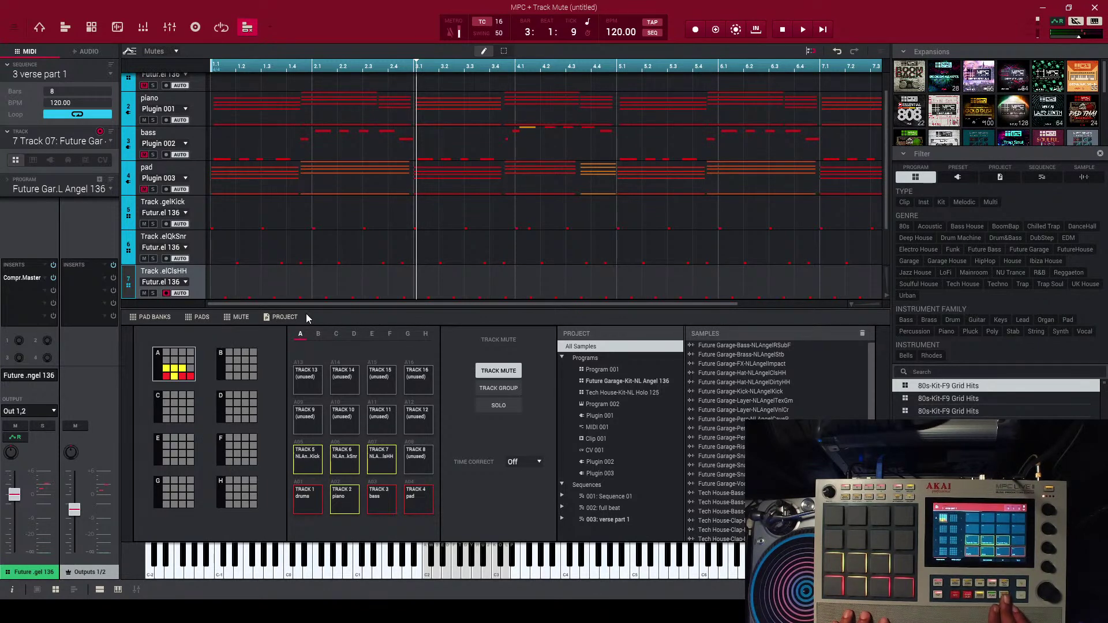
- Try to overdub track mutes into the verse part 1 sequence with looping turned off
key(space)
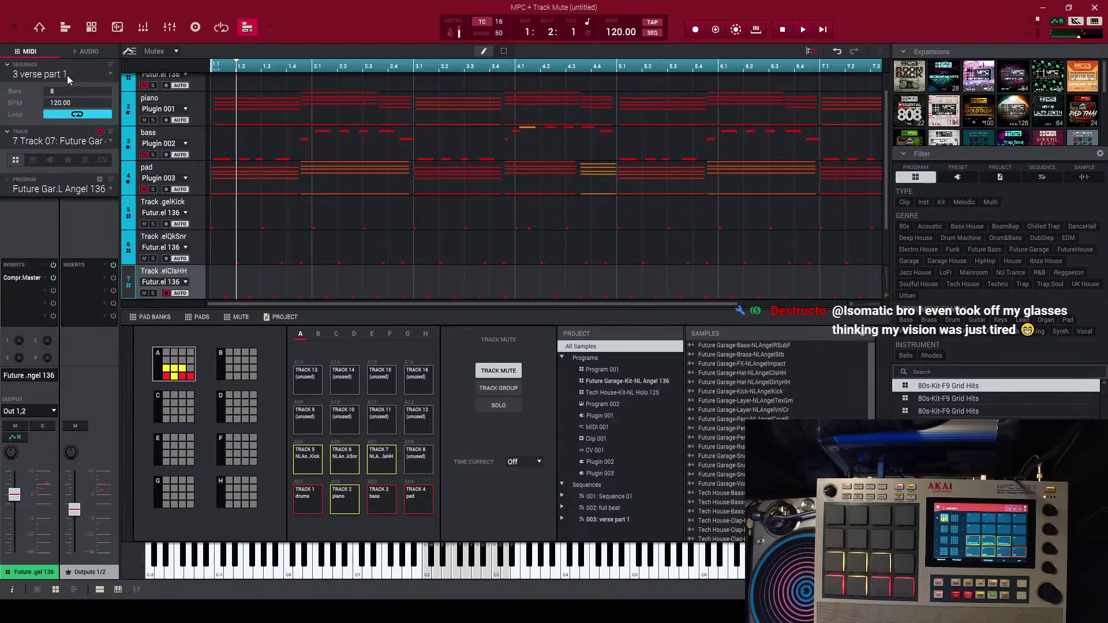
click(61, 116)
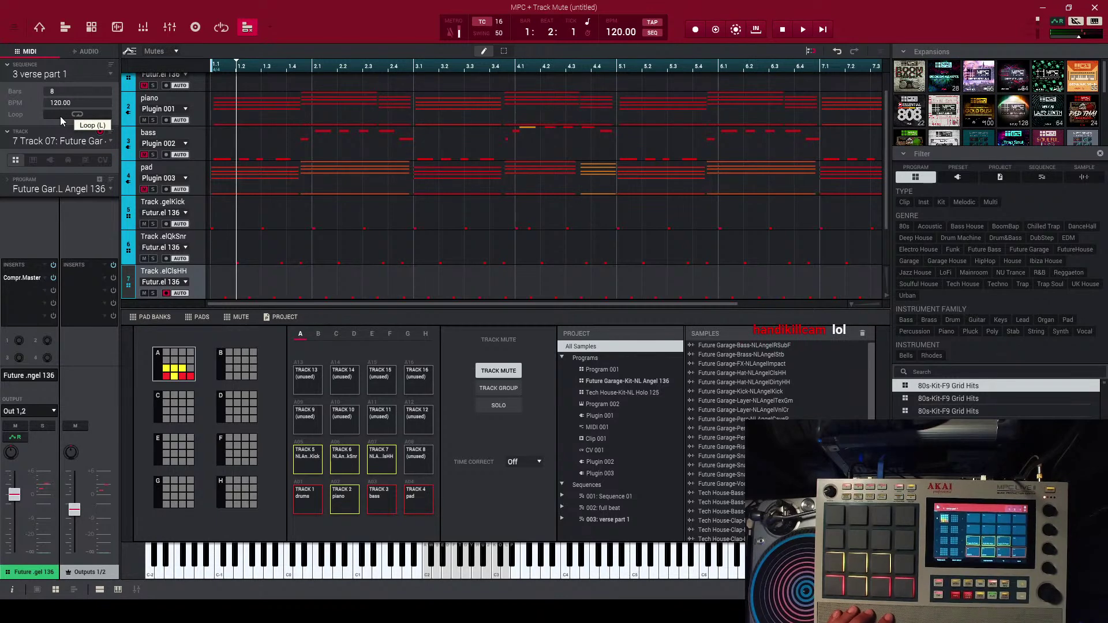
click(713, 33)
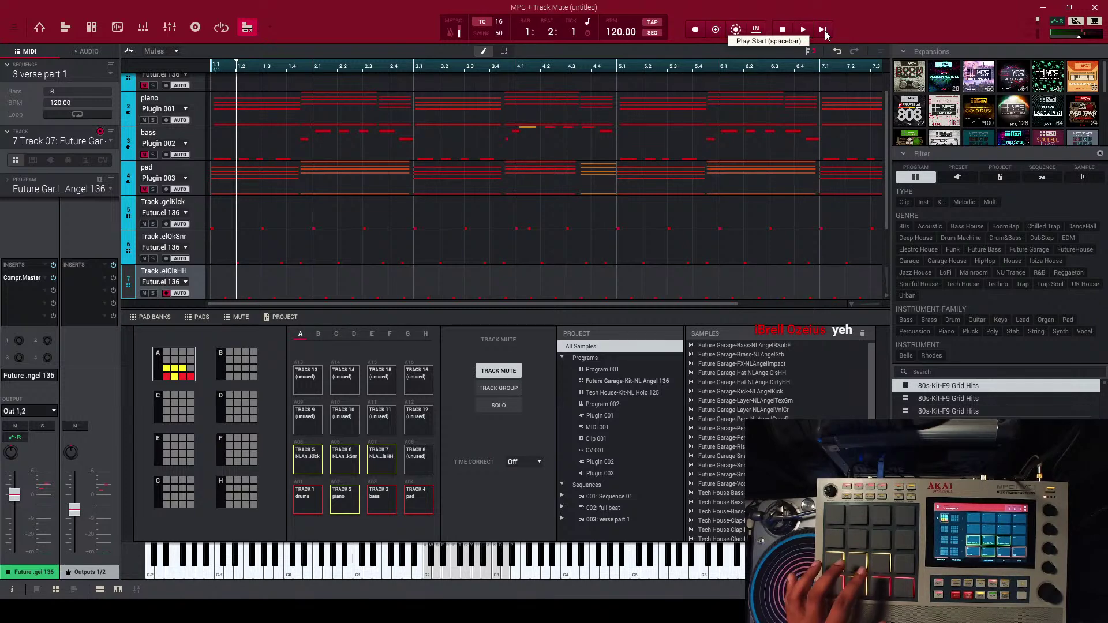
click(826, 35)
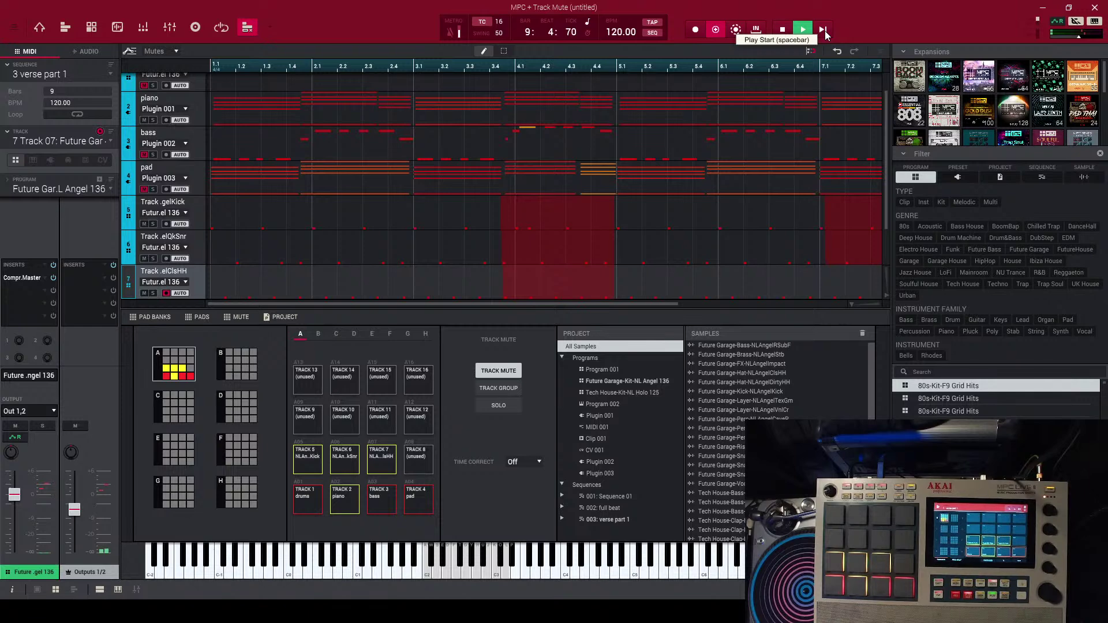
key(space)
key(ctrl+z)
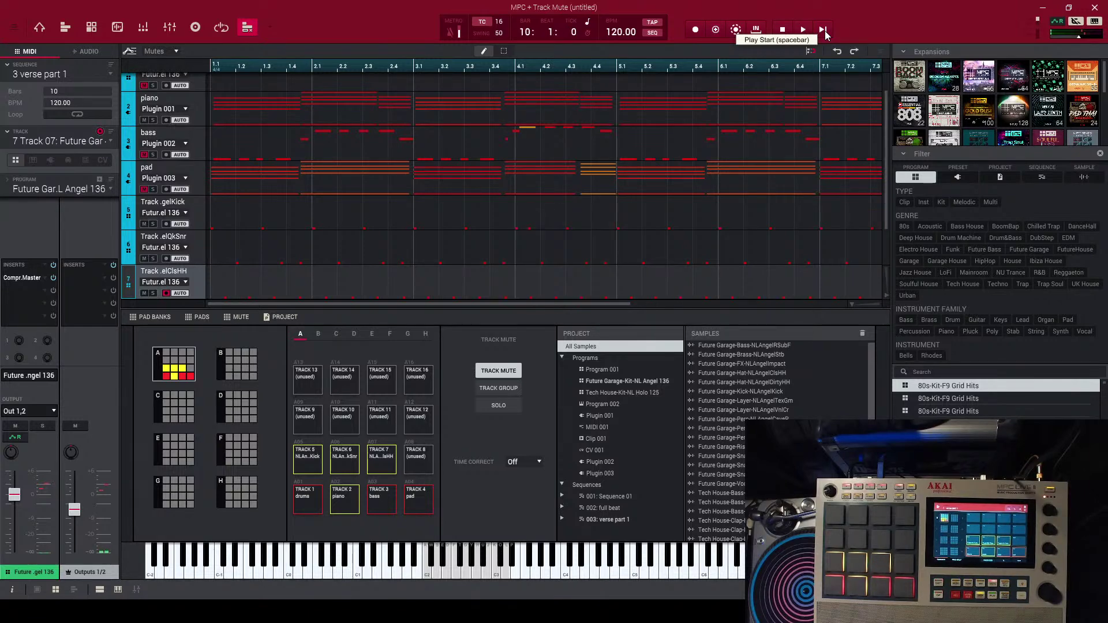
- Overdub track mutes across the verse part 1 sequence and restore its looping with a length of 8 bars
click(827, 34)
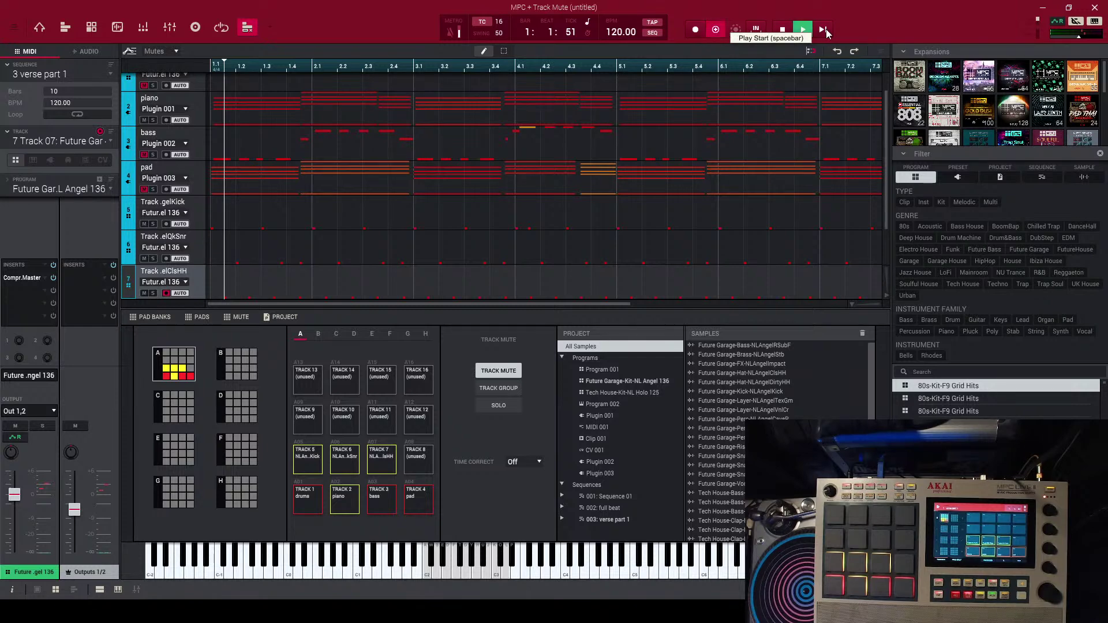
click(824, 29)
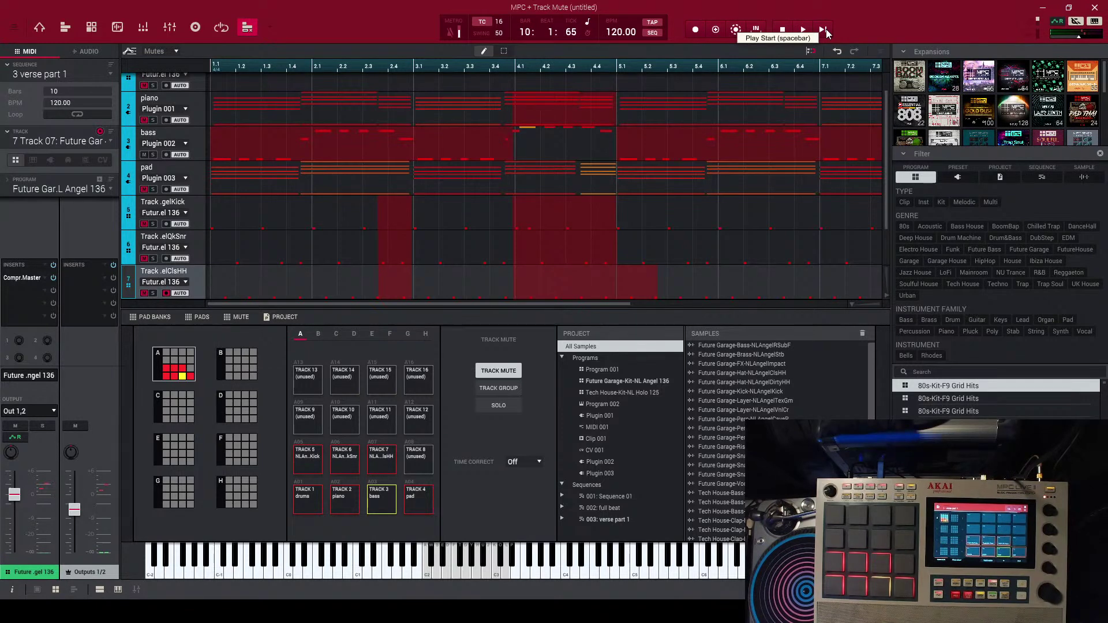
click(78, 115)
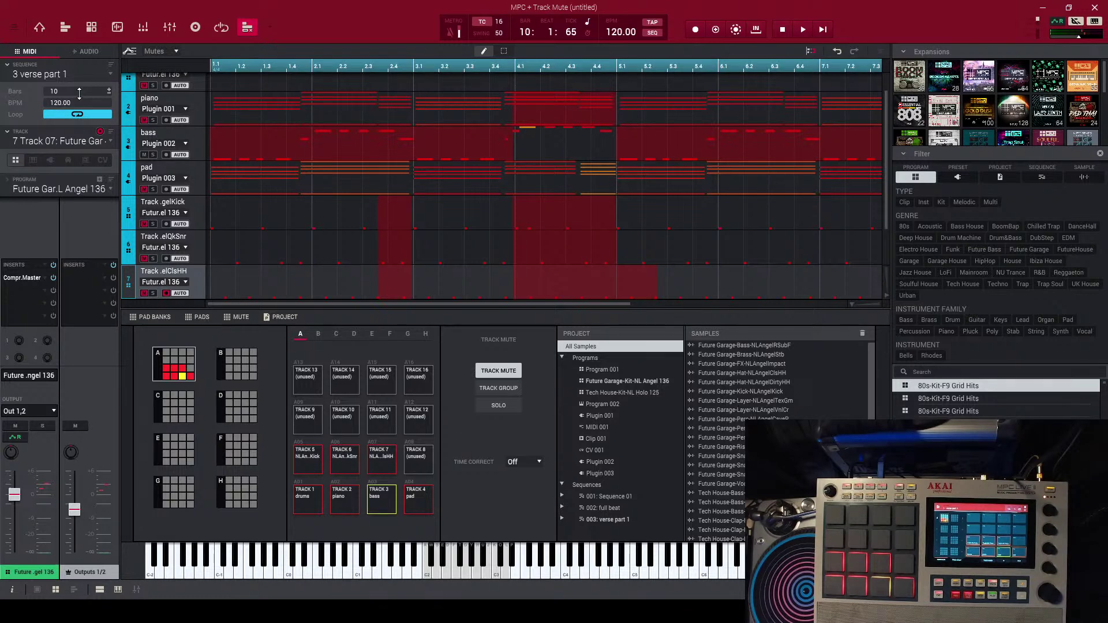
drag(109, 91, 109, 99)
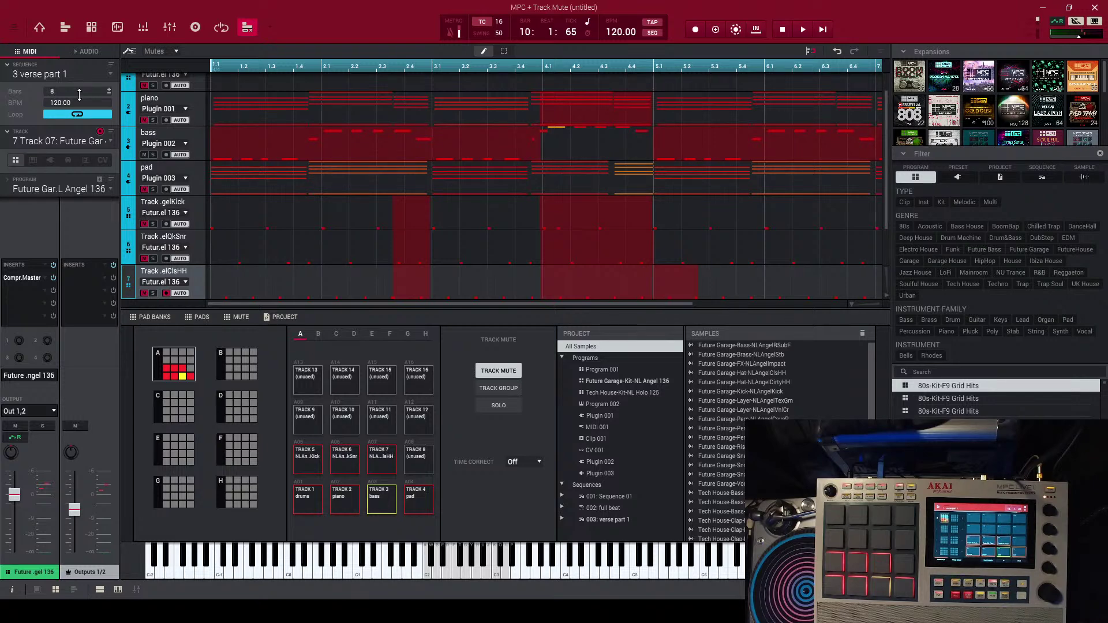
key(space)
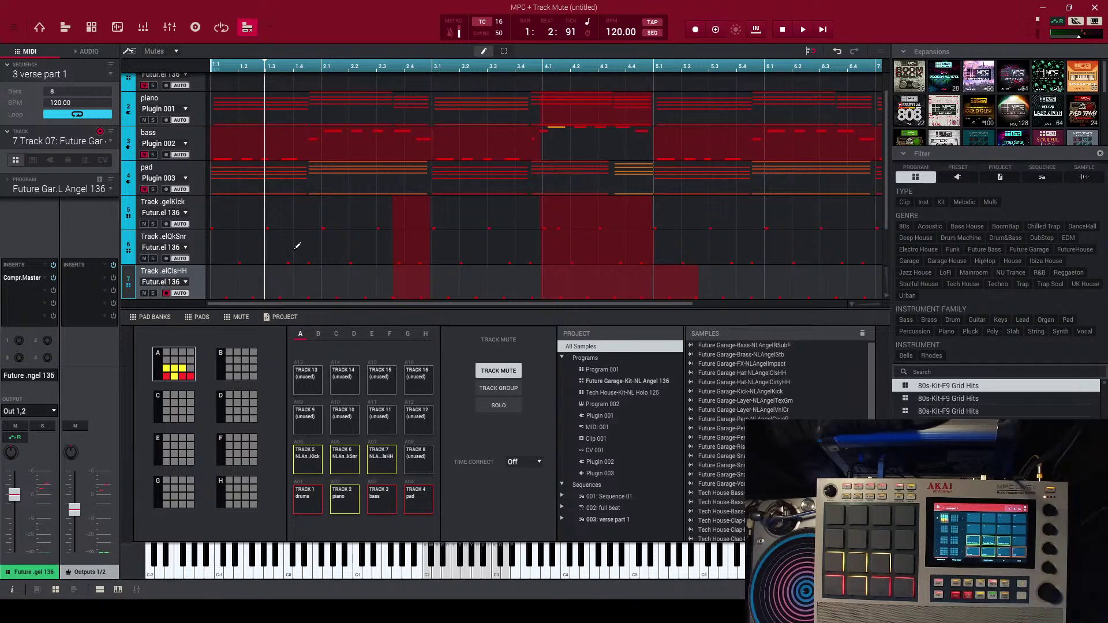
- Switch to 1 Sequence 01 and copy it over unused sequence slot 4, keeping the name Sequence 01
click(51, 77)
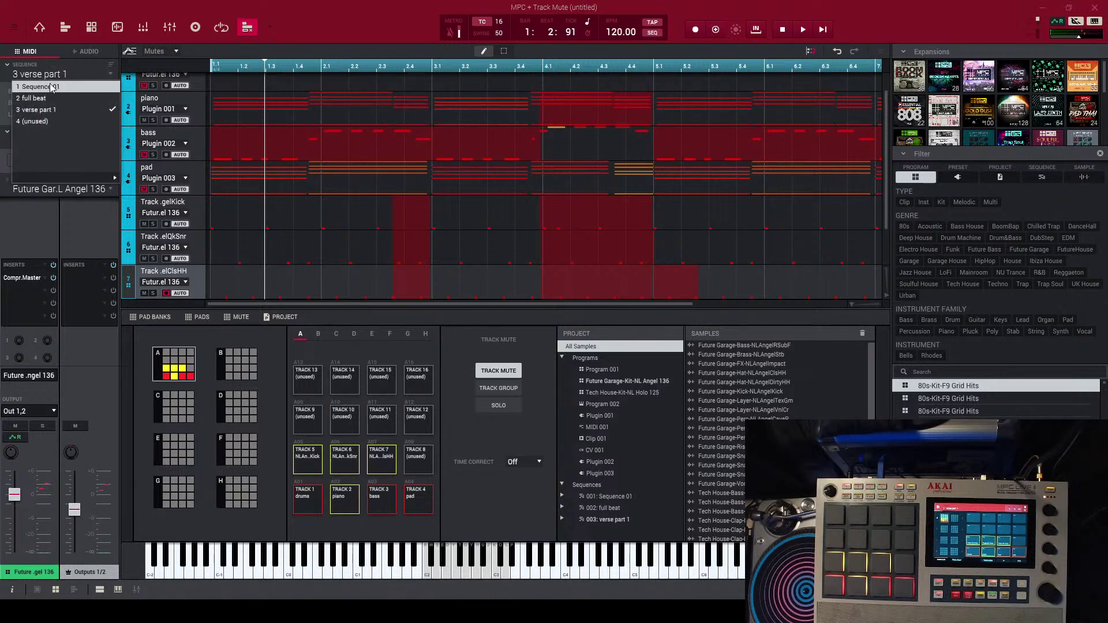
click(50, 87)
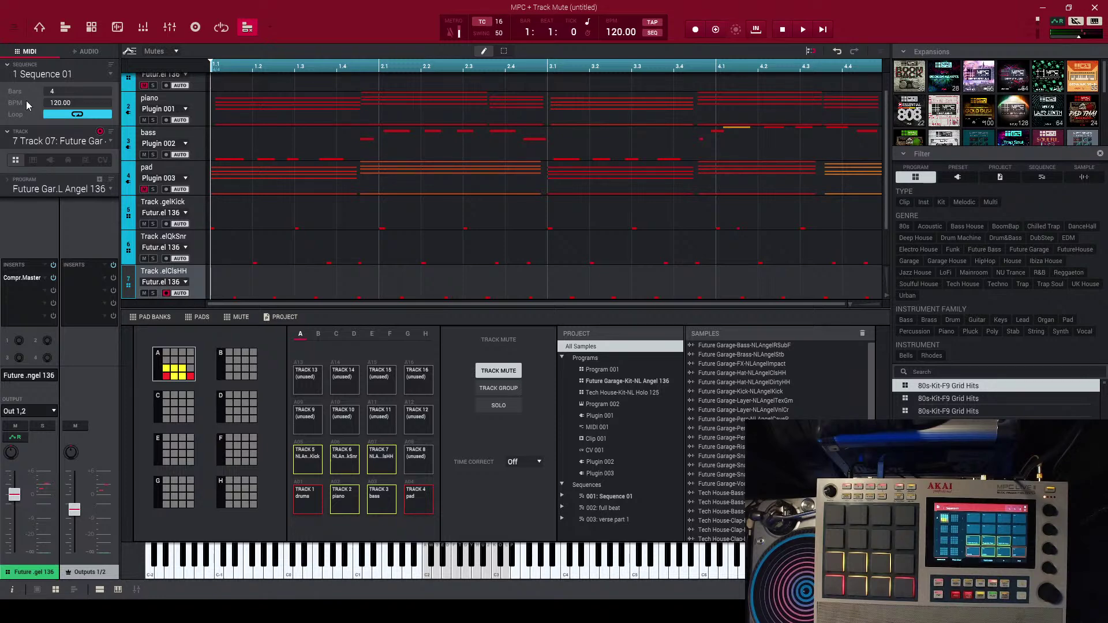
key(space)
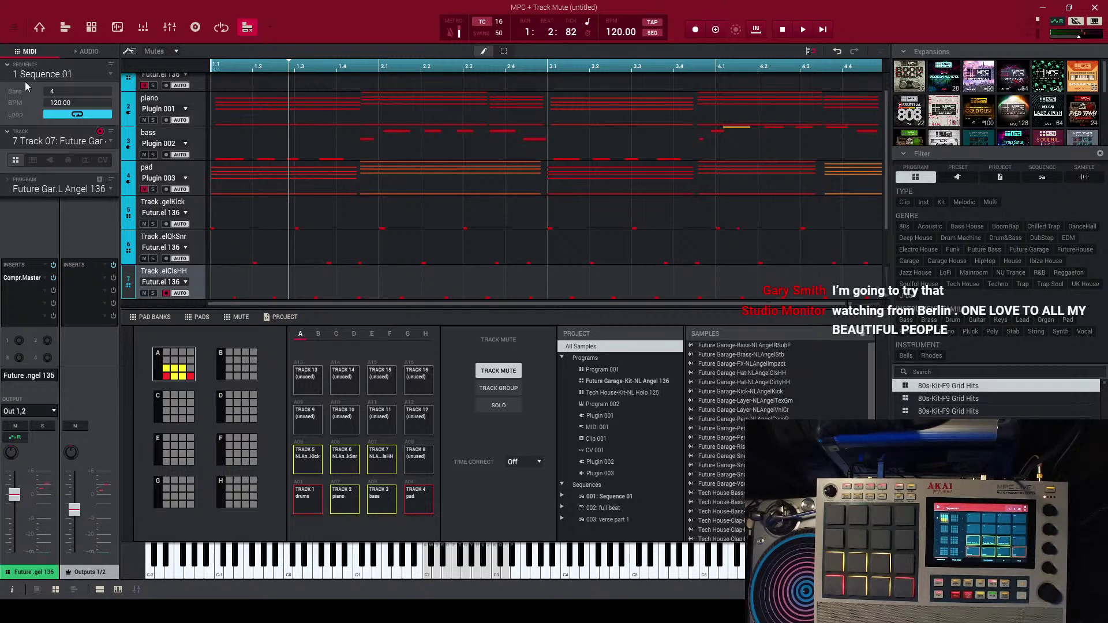
click(14, 27)
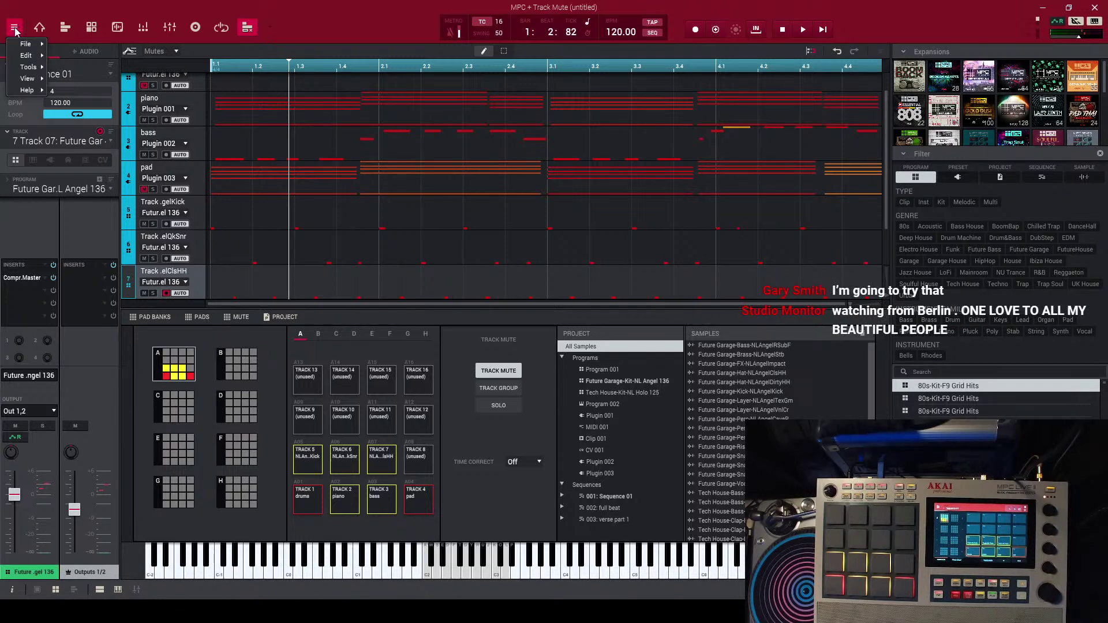
mouse_move(25, 55)
mouse_move(118, 240)
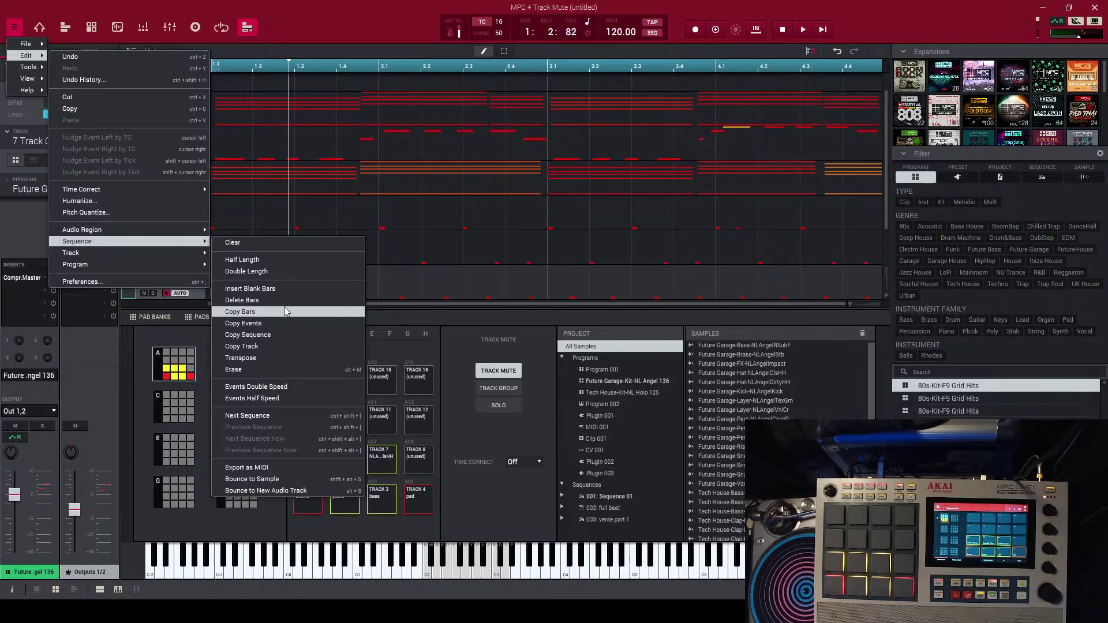
click(278, 334)
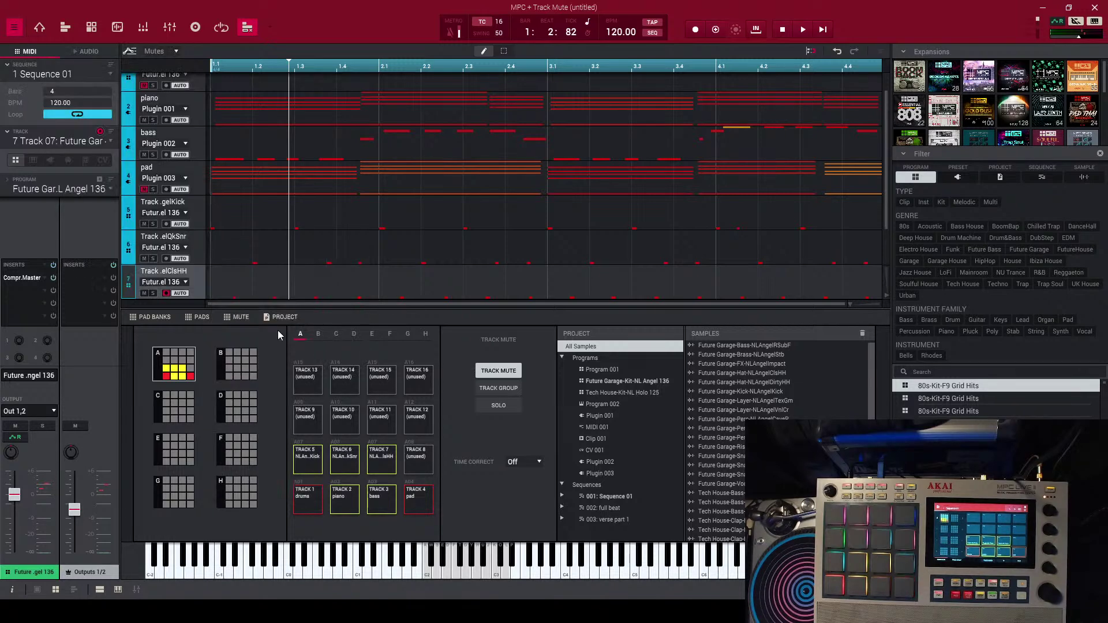
click(605, 305)
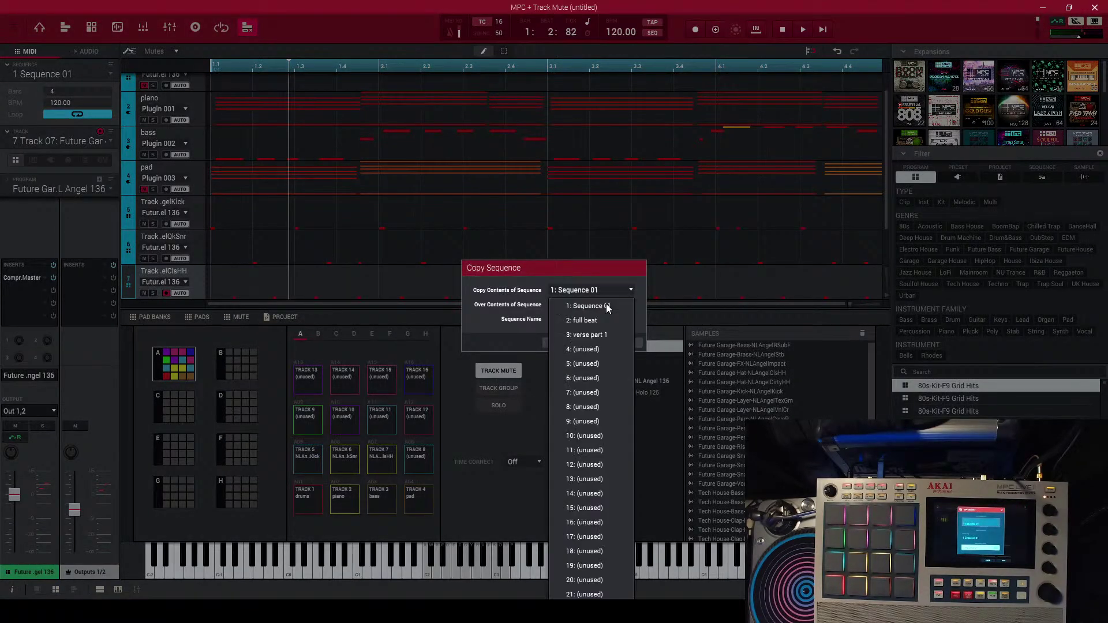
click(596, 353)
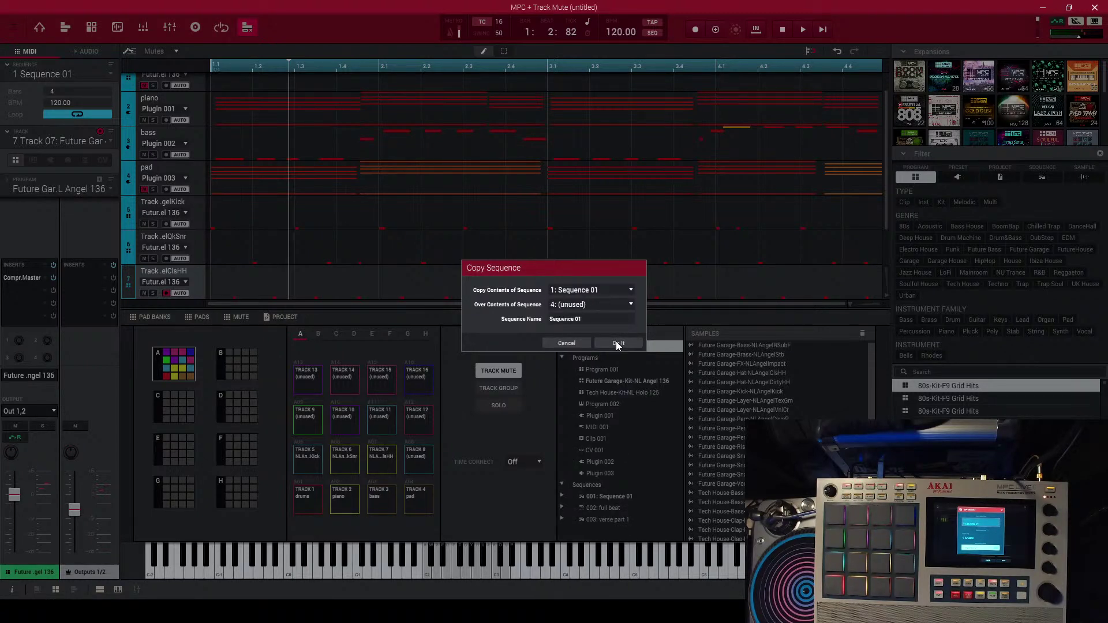
click(617, 344)
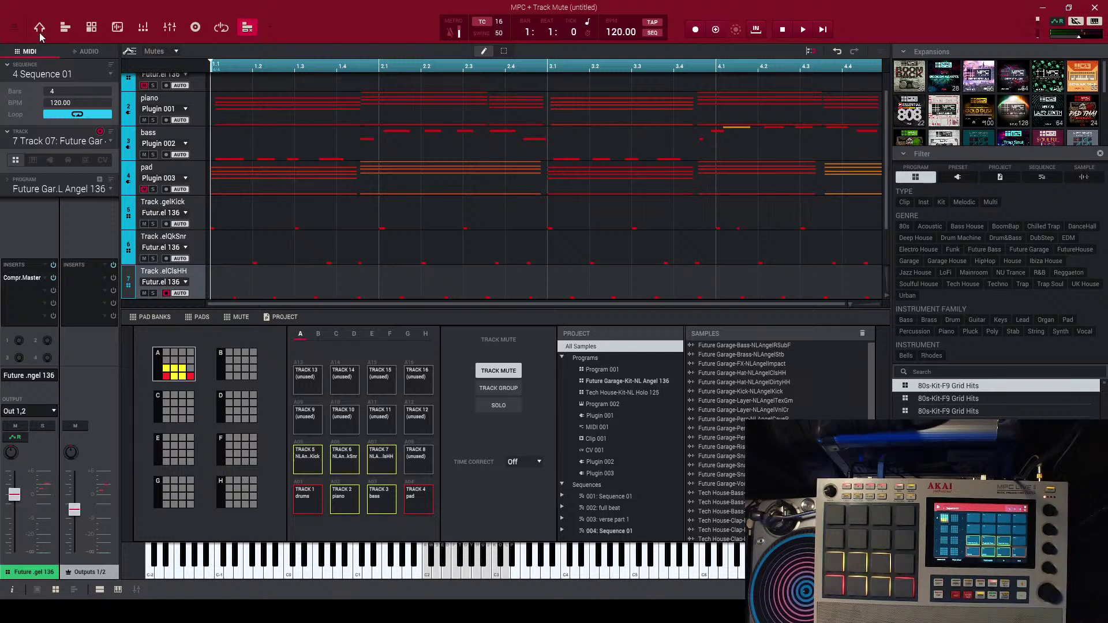
- Double the length of the copied sequence in slot 4 to 8 bars
click(14, 28)
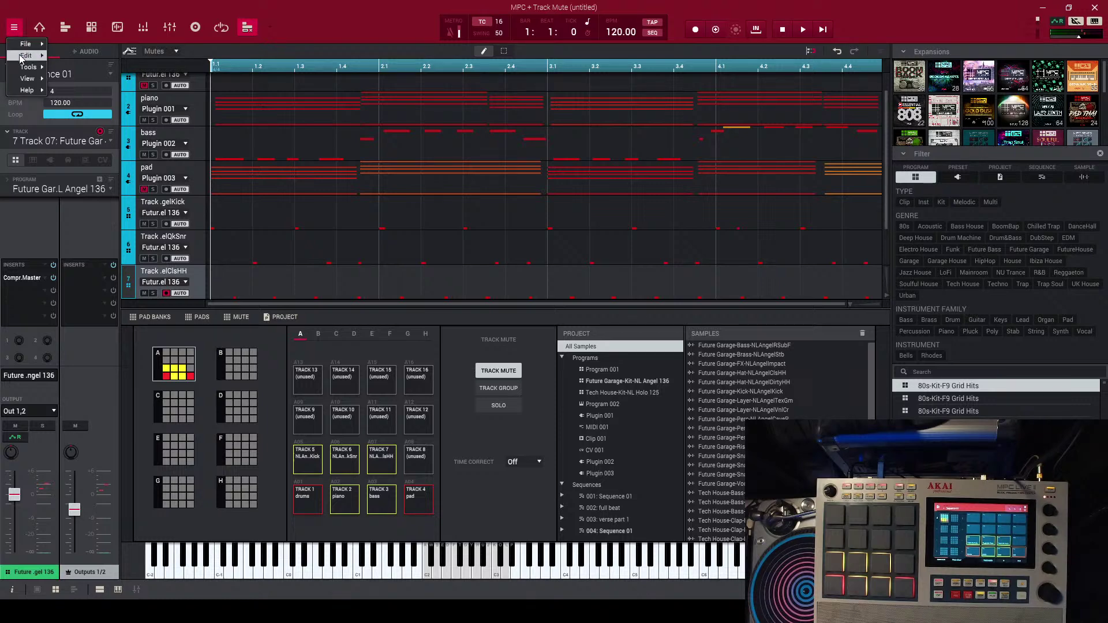
mouse_move(26, 58)
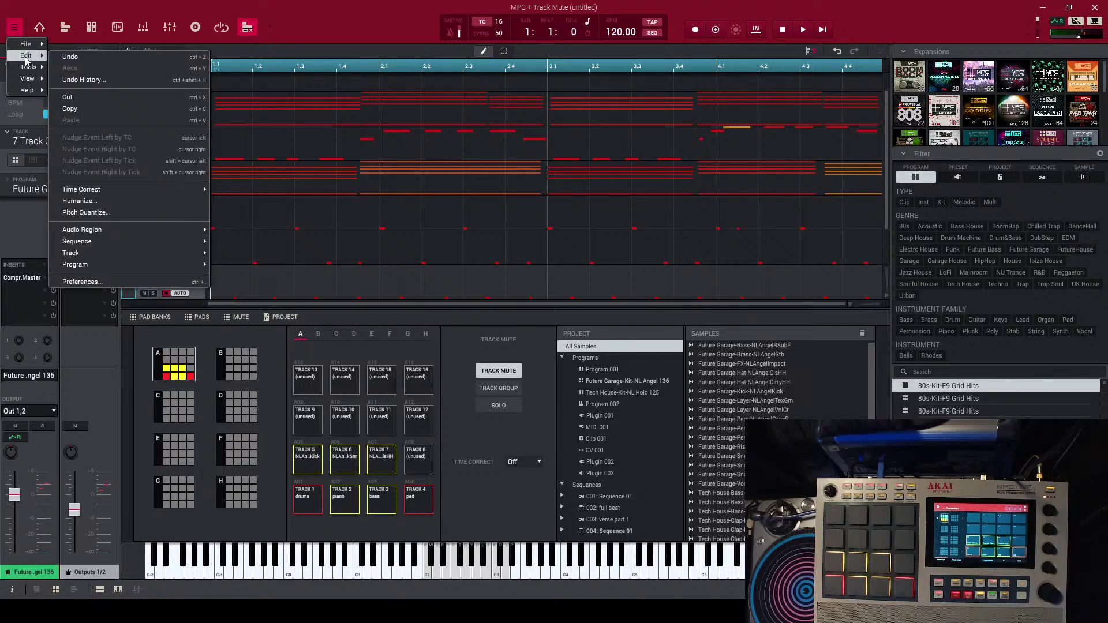
mouse_move(144, 231)
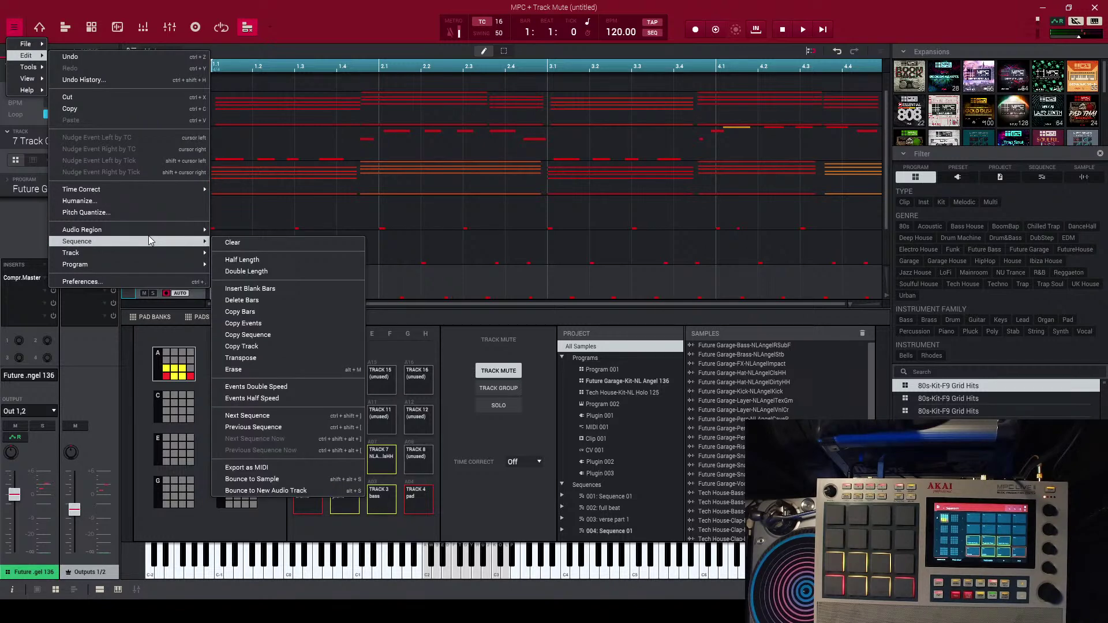
click(260, 273)
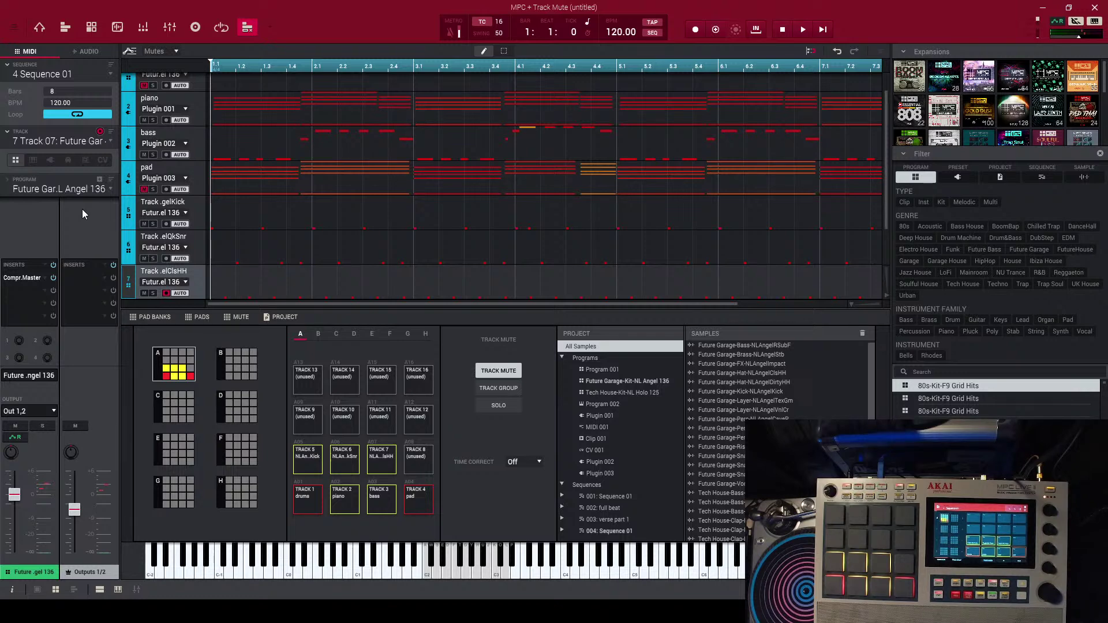
- Play the 8-bar sequence in slot 4 and overdub track mutes on it with looping on
key(space)
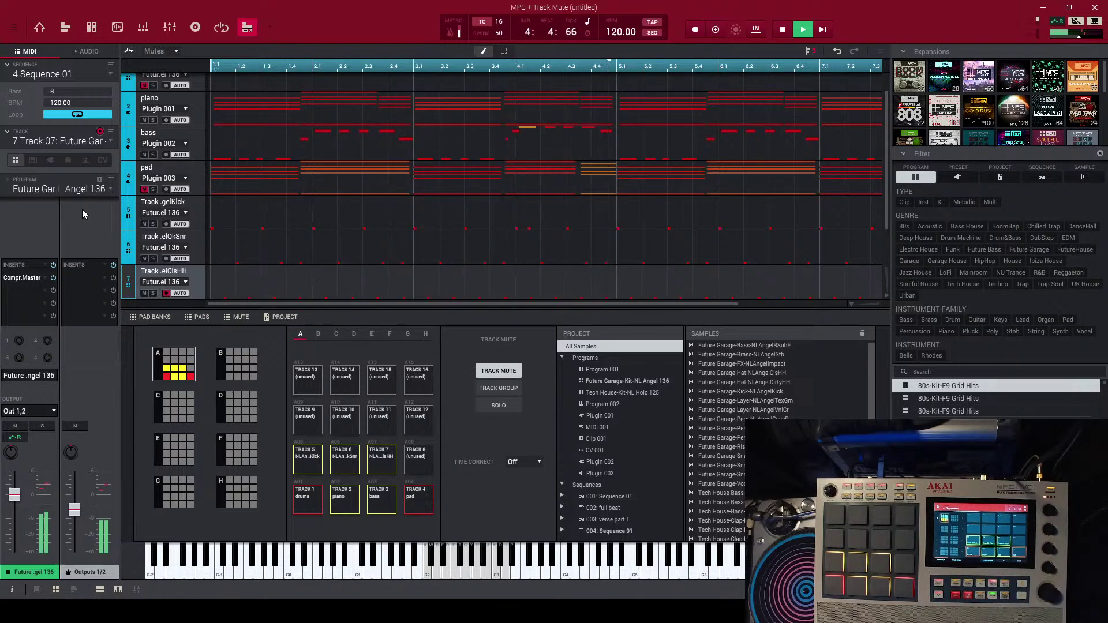
key(space)
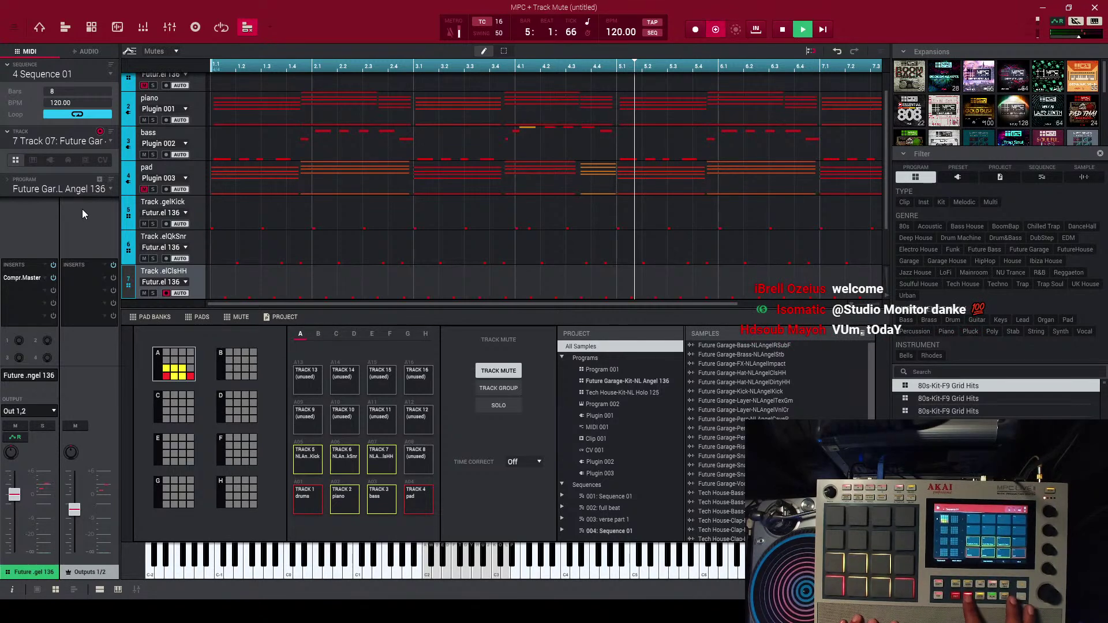
key(space)
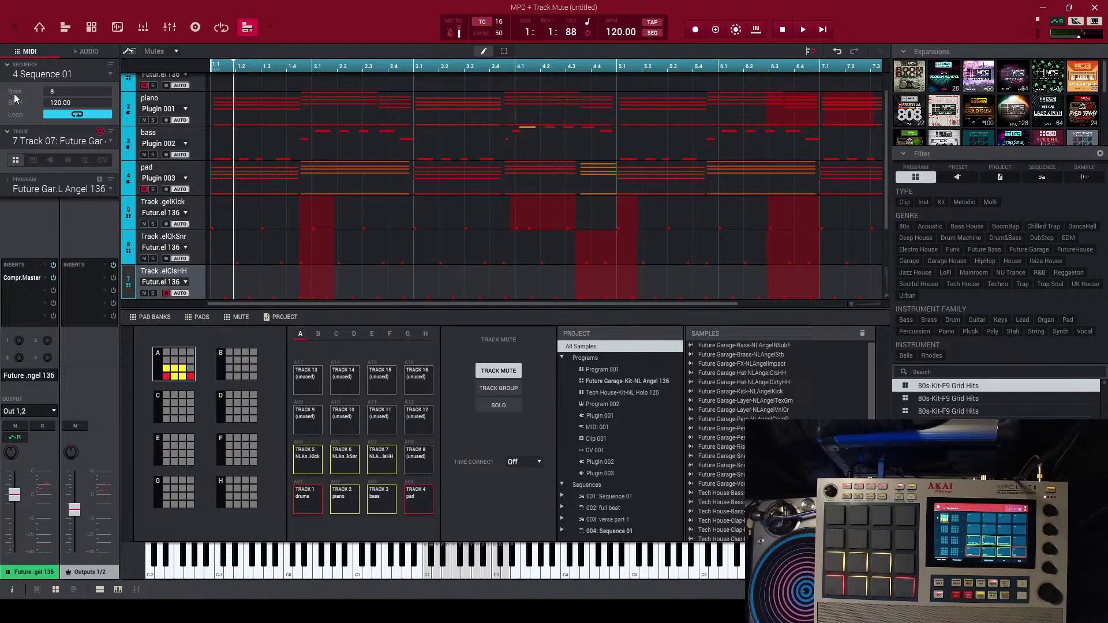
- Copy 4: Sequence 01 over unused sequence slot 5 and name the copy hook
click(14, 27)
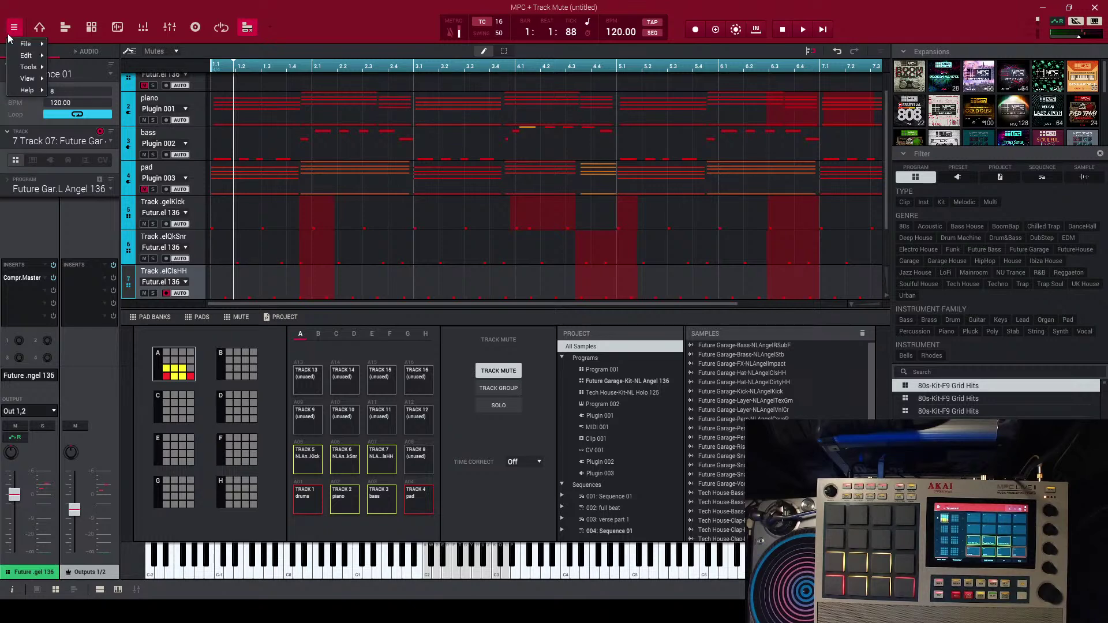
mouse_move(14, 57)
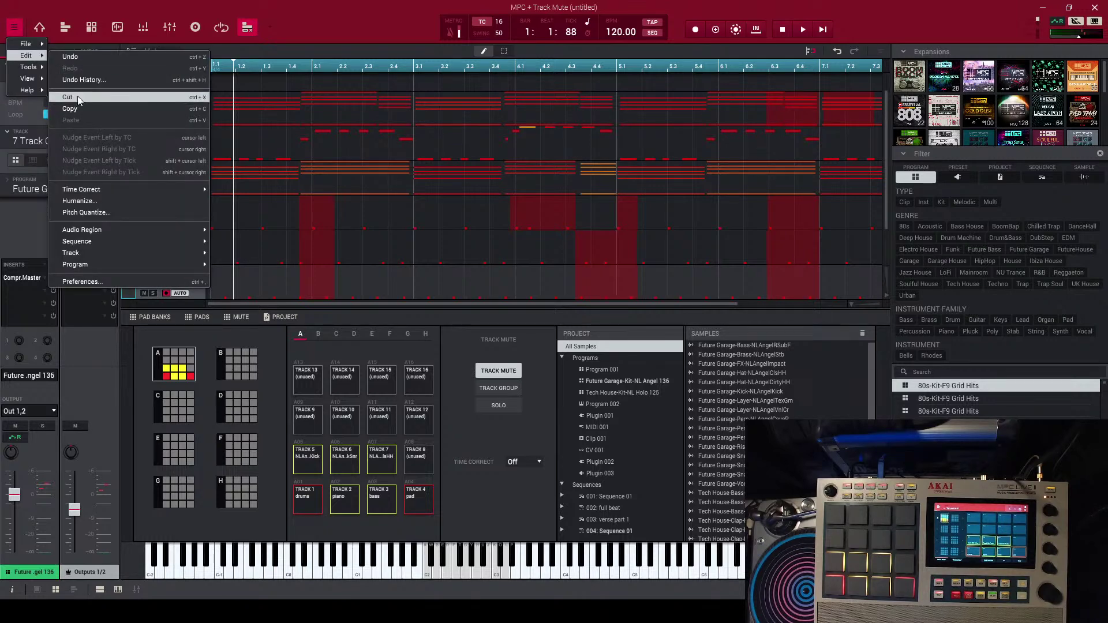
mouse_move(102, 254)
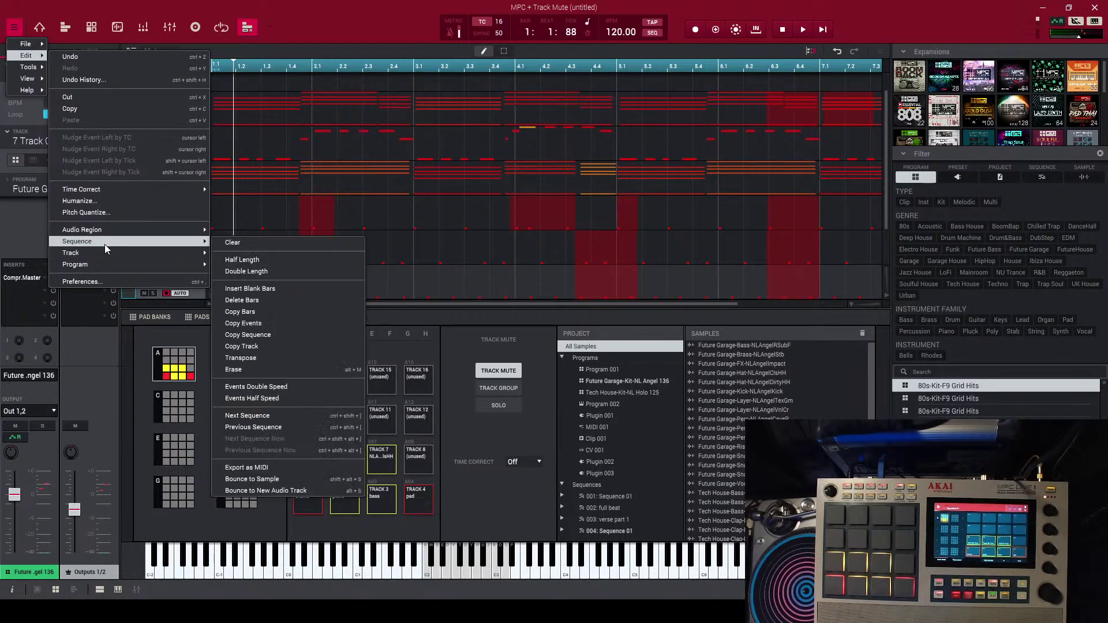
click(280, 333)
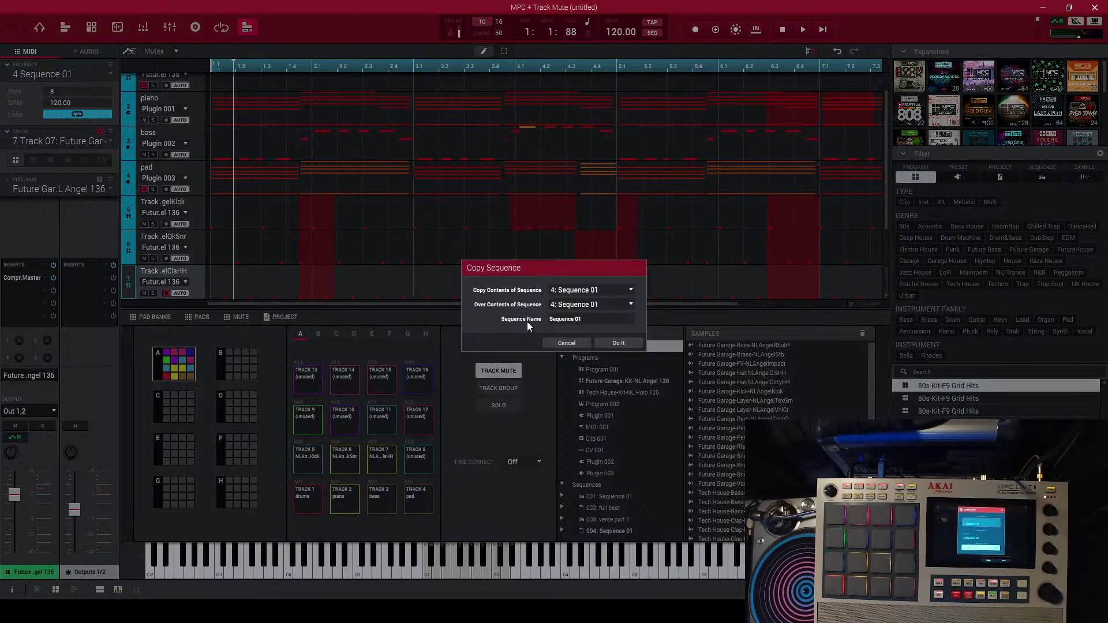
click(594, 305)
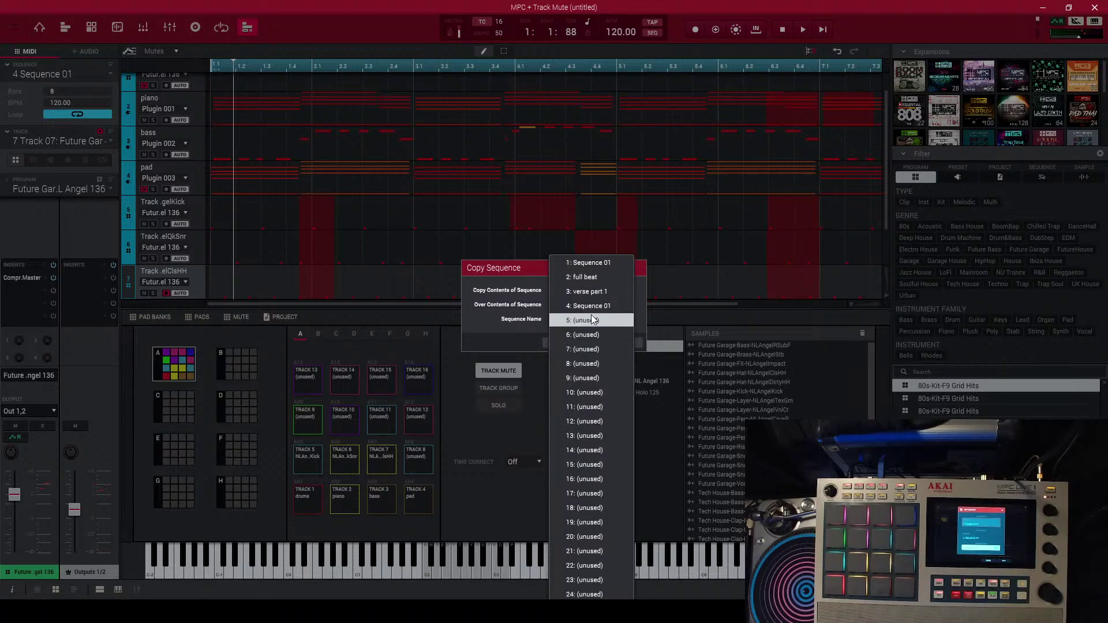
click(594, 320)
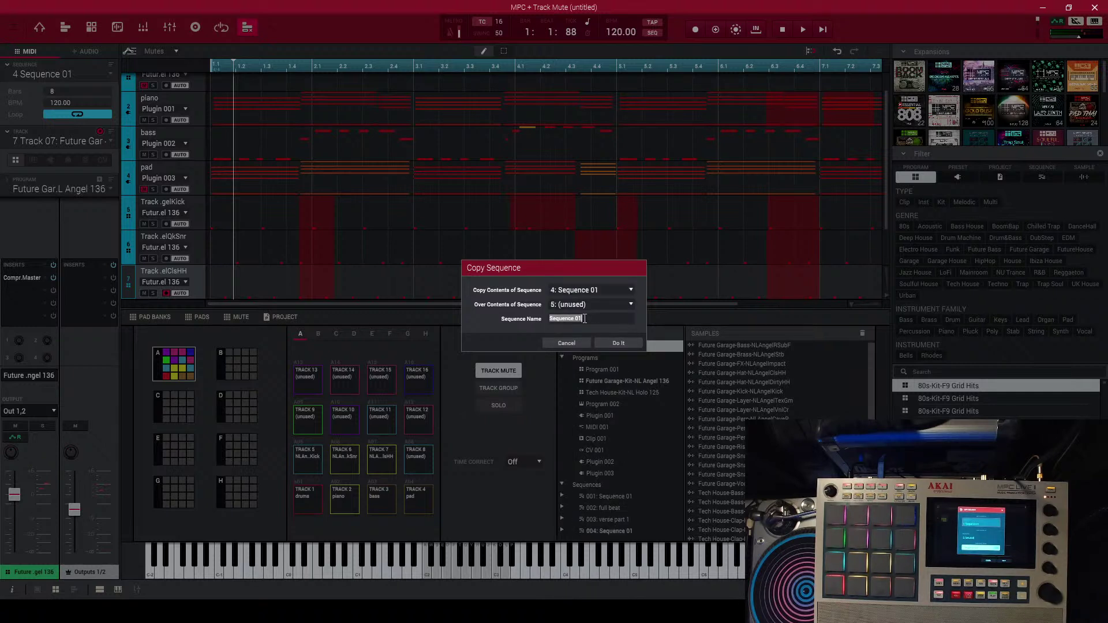
text(hook)
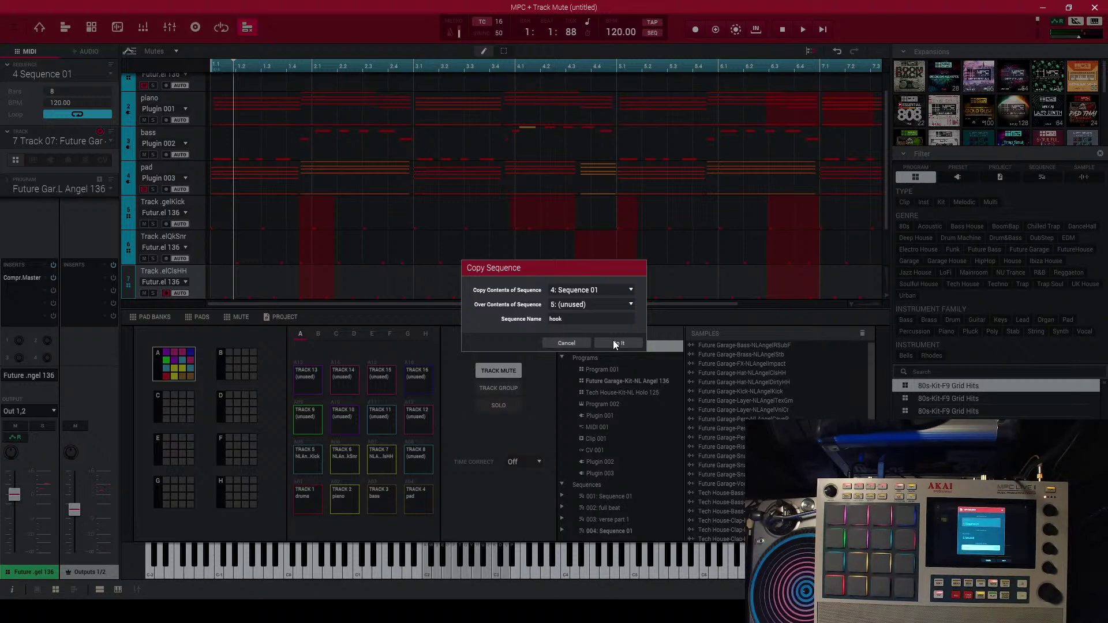
click(619, 343)
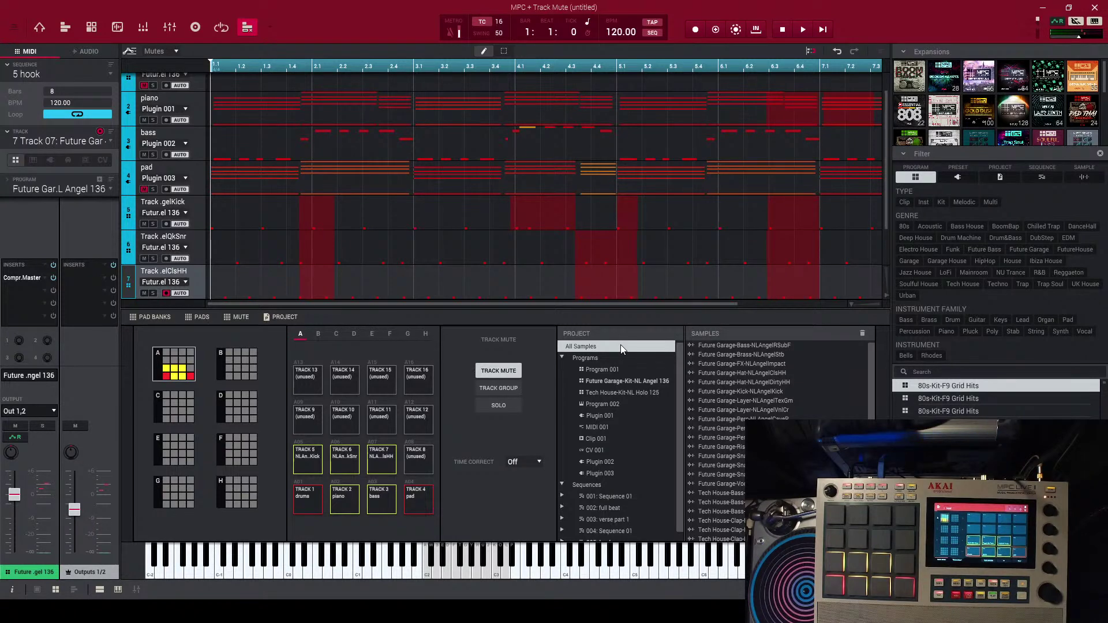
- Solo the pad track while raising its volume to about -4.1 dB, and record bass track mutes on the hook sequence
key(space)
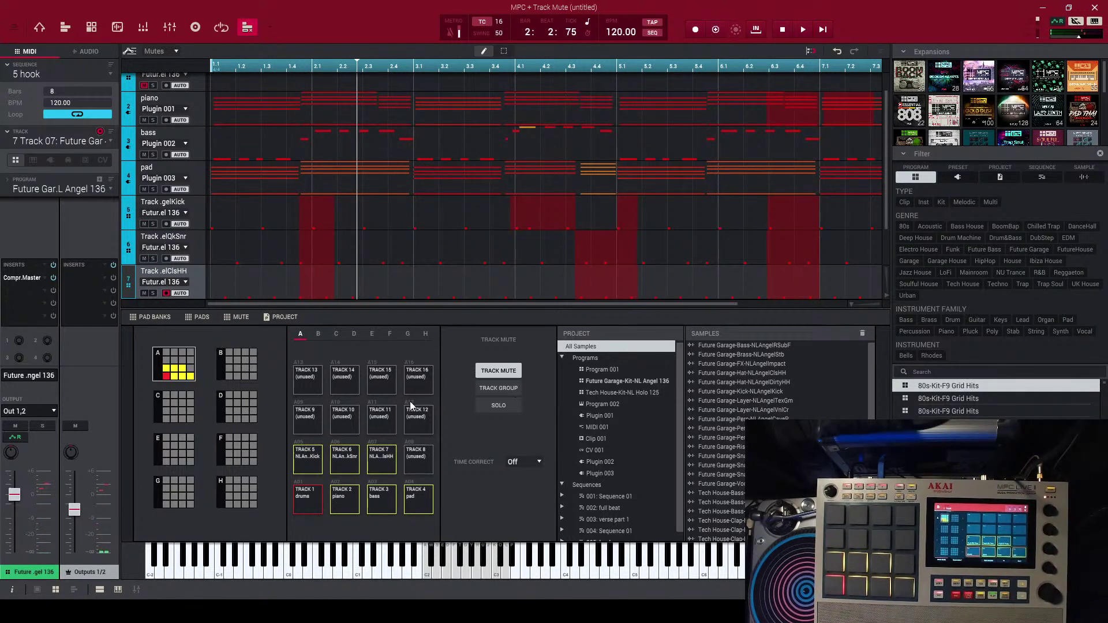
click(109, 141)
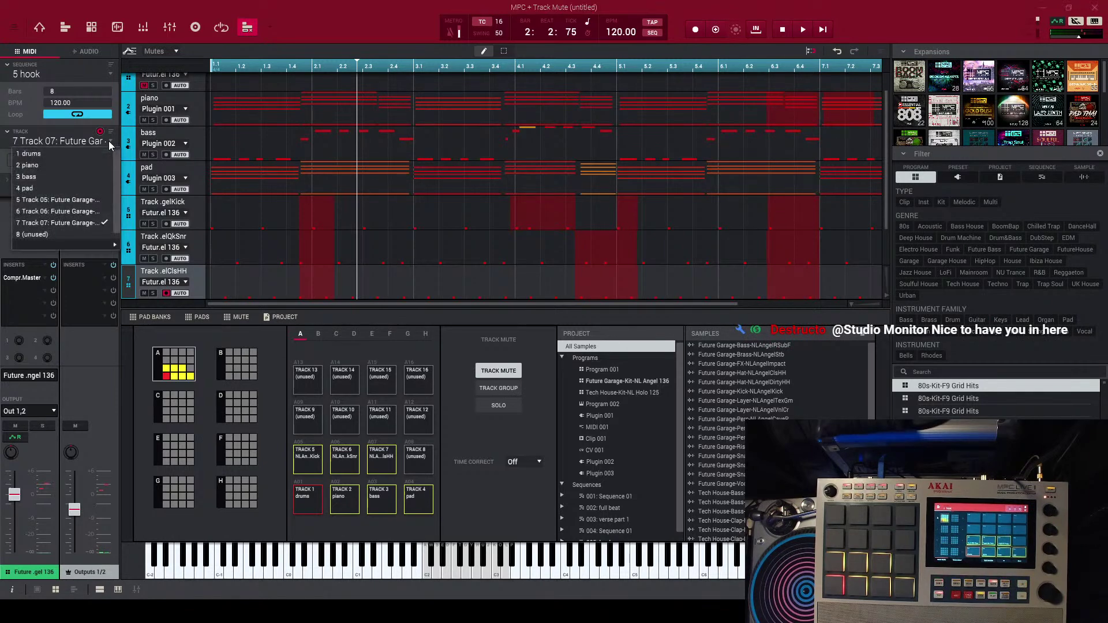
click(84, 191)
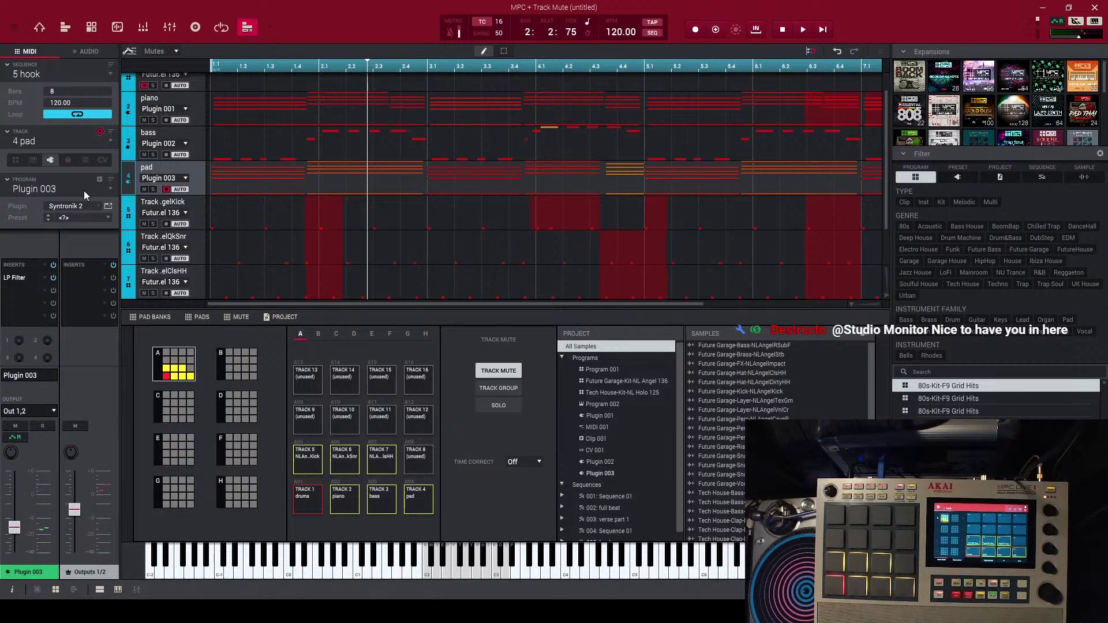
mouse_move(8, 523)
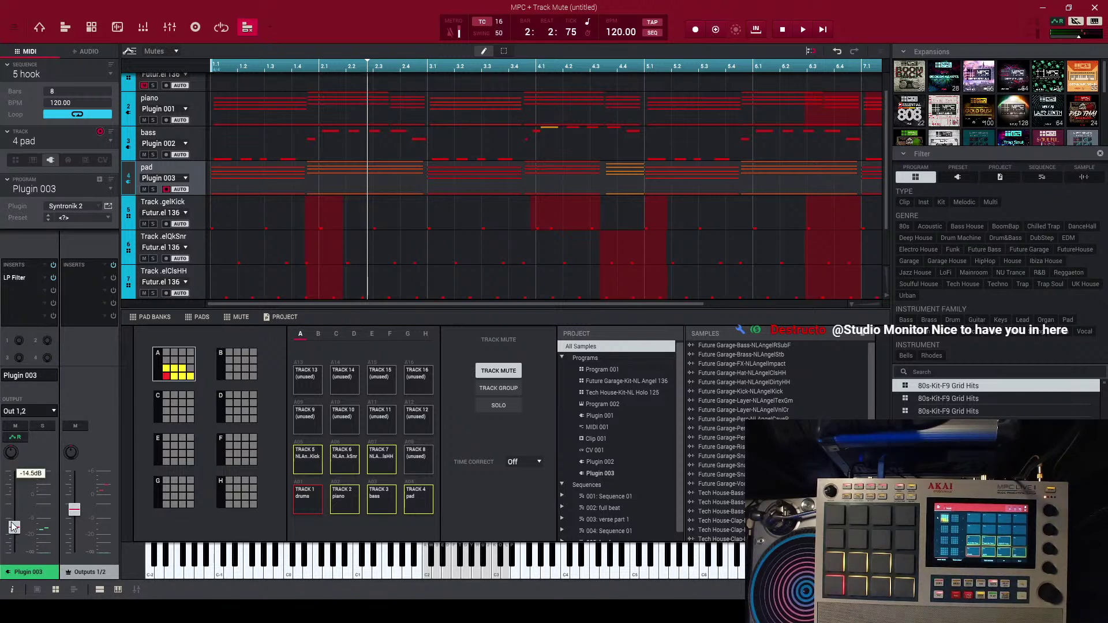
click(41, 426)
key(space)
mouse_move(16, 526)
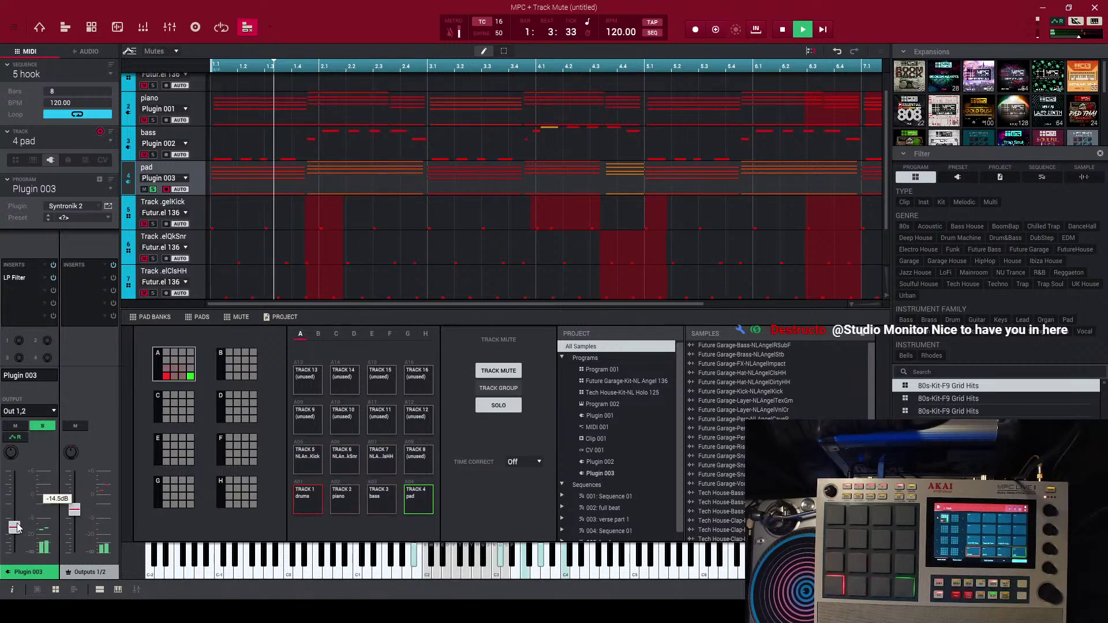
drag(16, 526, 8, 510)
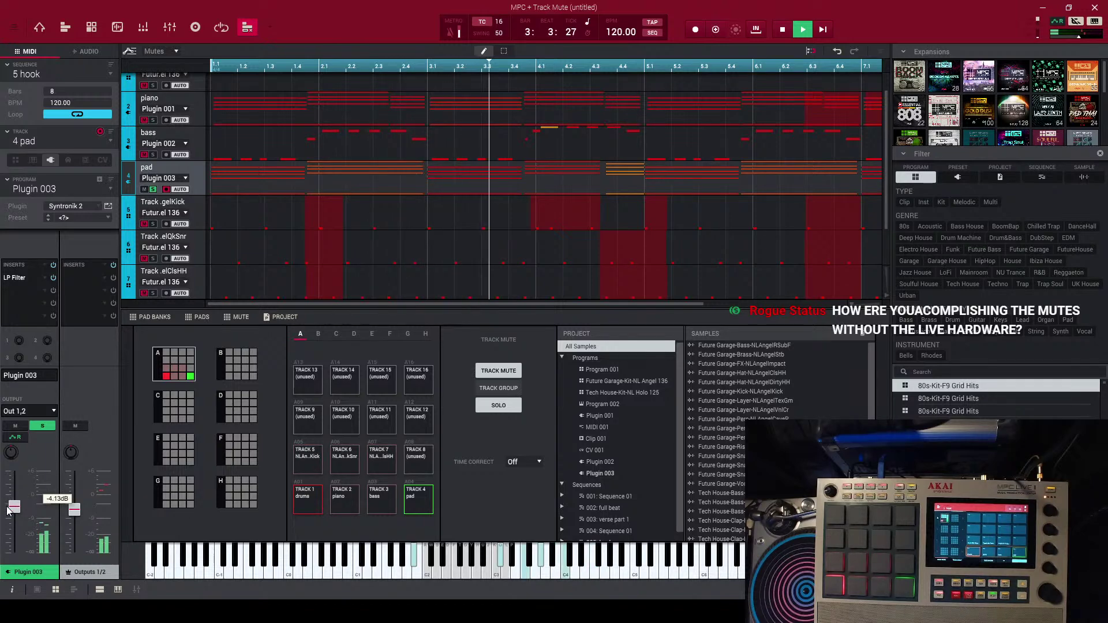
click(49, 428)
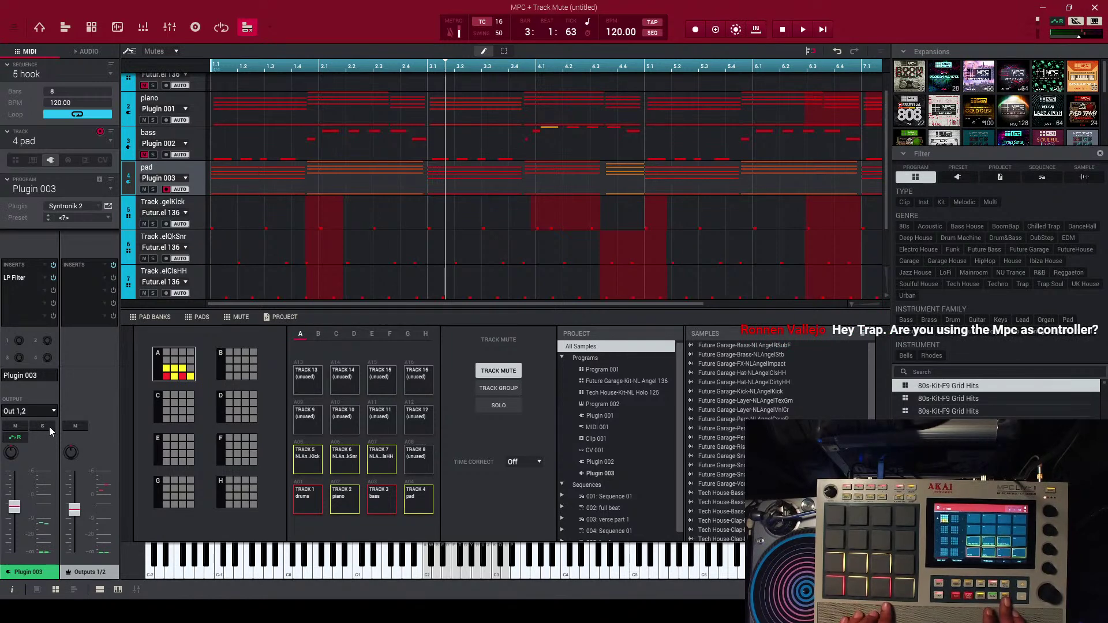
key(space)
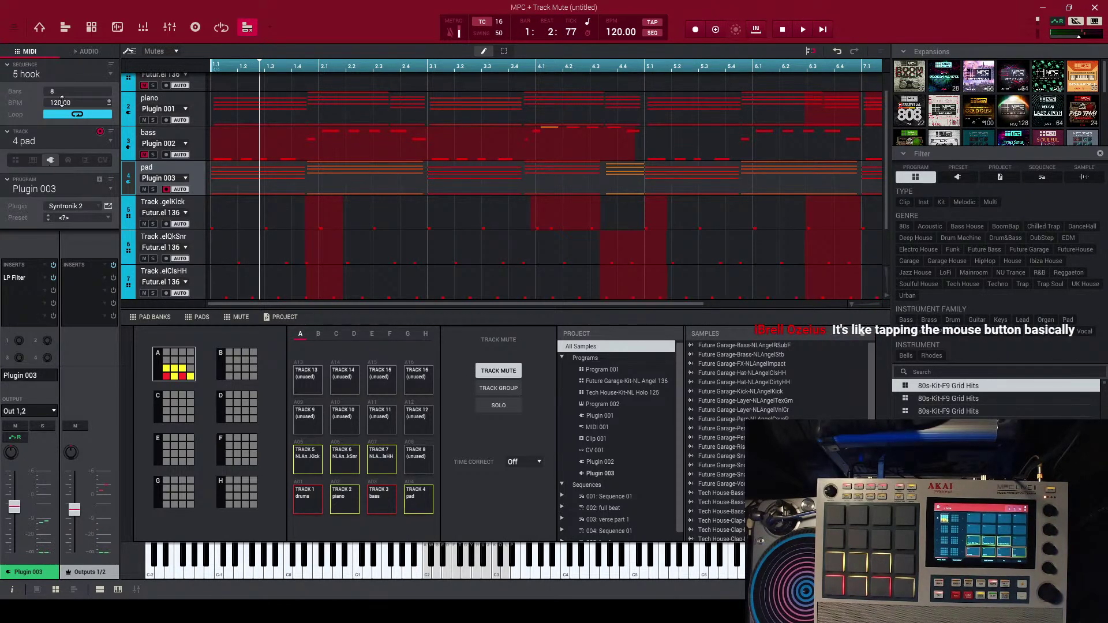
- Switch to 4 Sequence 01 and rename it verse pt 2
click(82, 75)
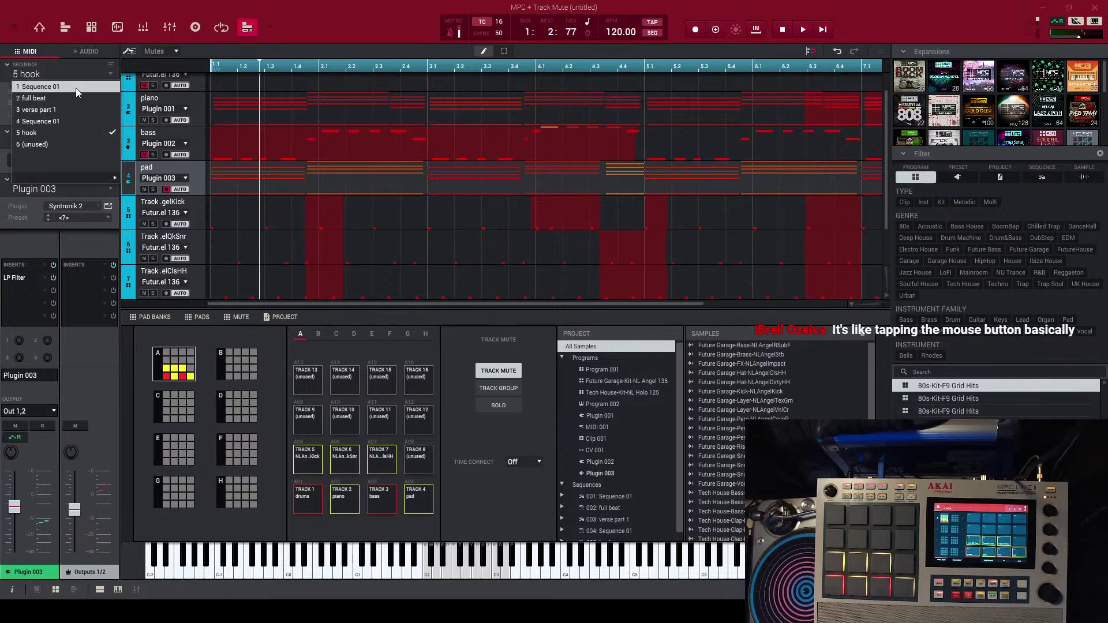
click(73, 120)
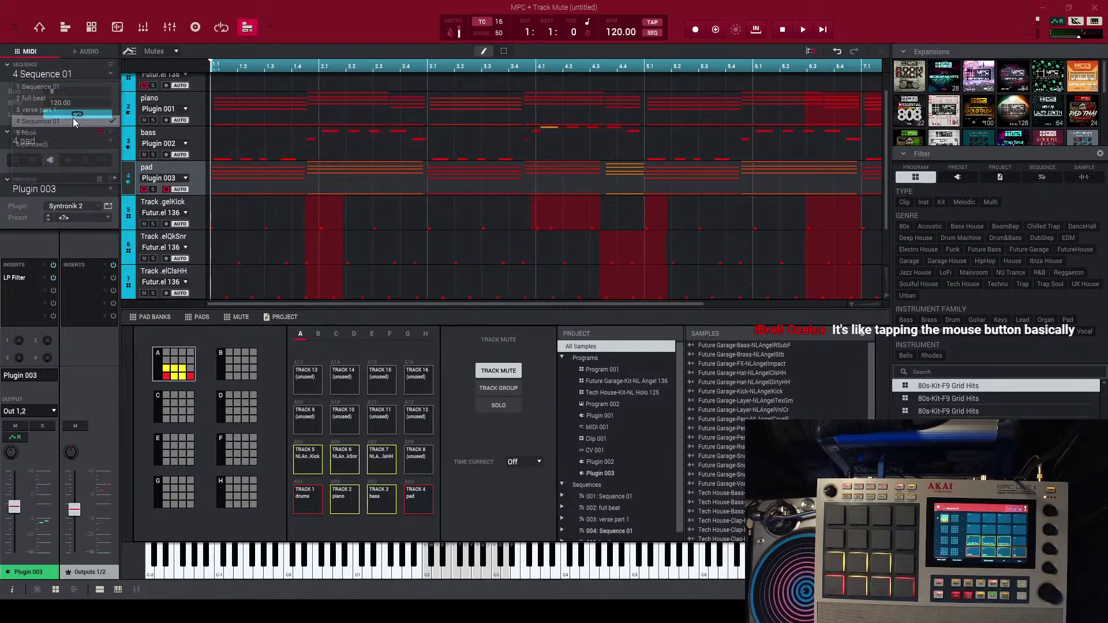
double_click(64, 73)
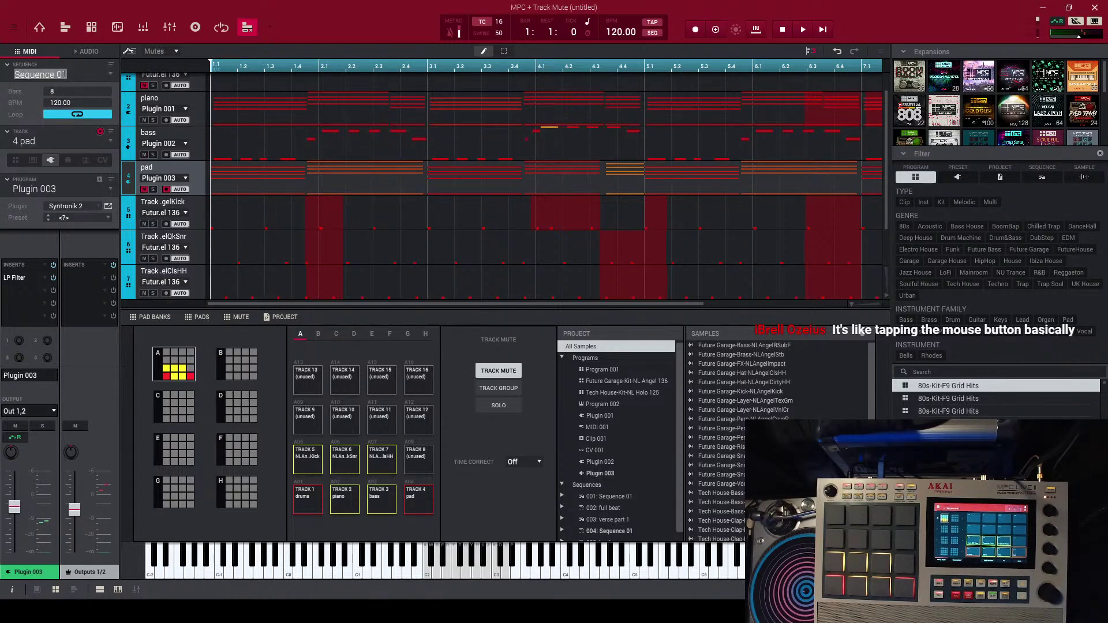
text(V)
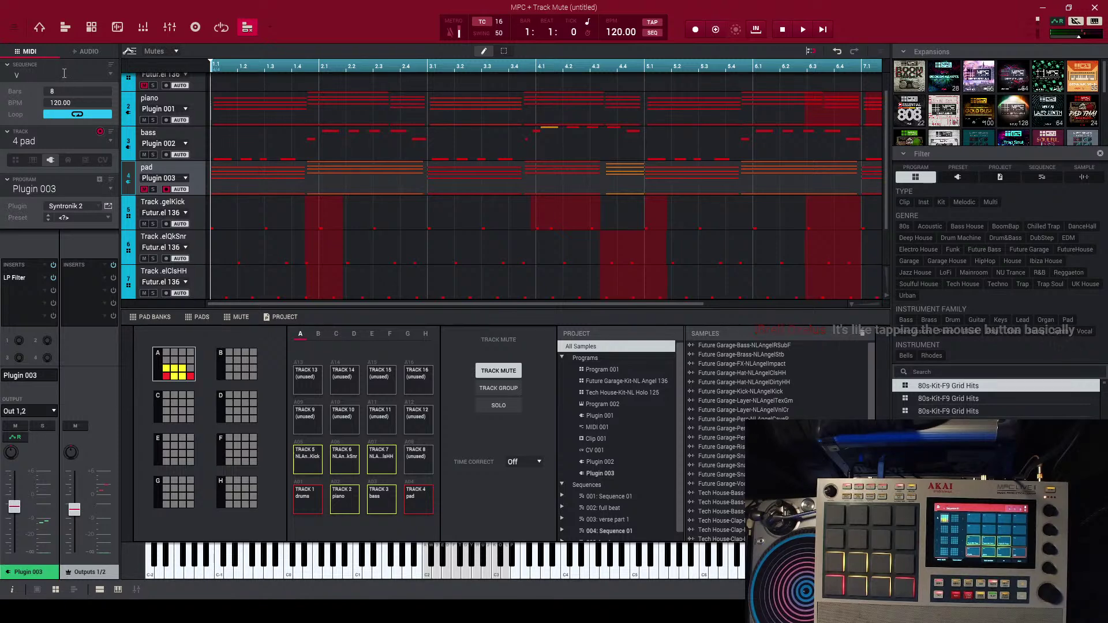
text(erse)
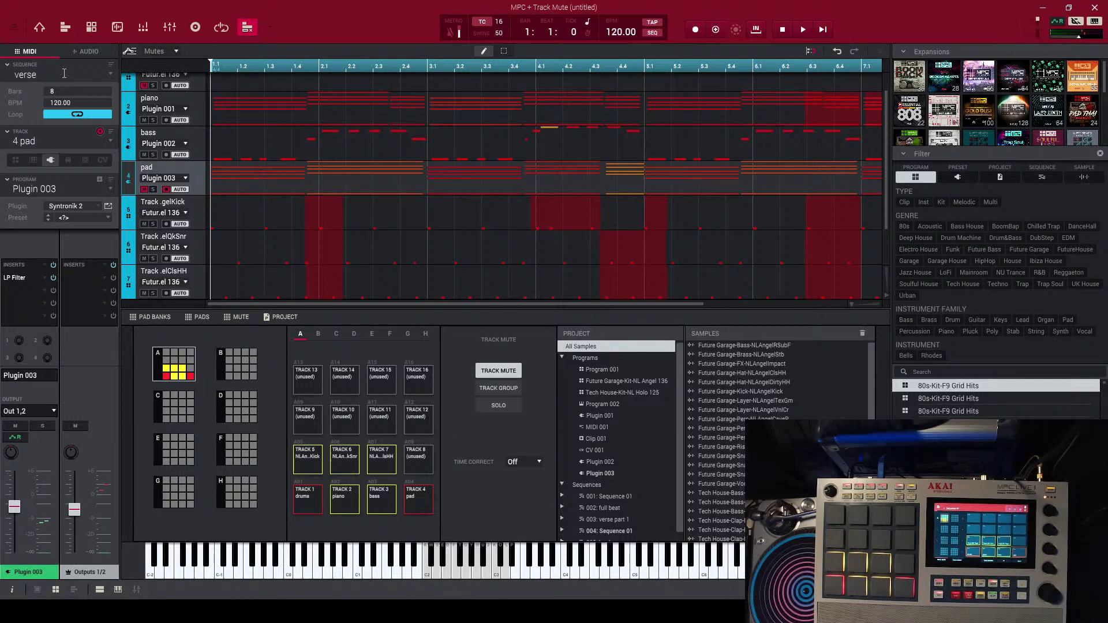
text( pt 2)
key(Return)
- Switch to 1 Sequence 01 and copy it over unused sequence slot 6 with the name intro
click(71, 77)
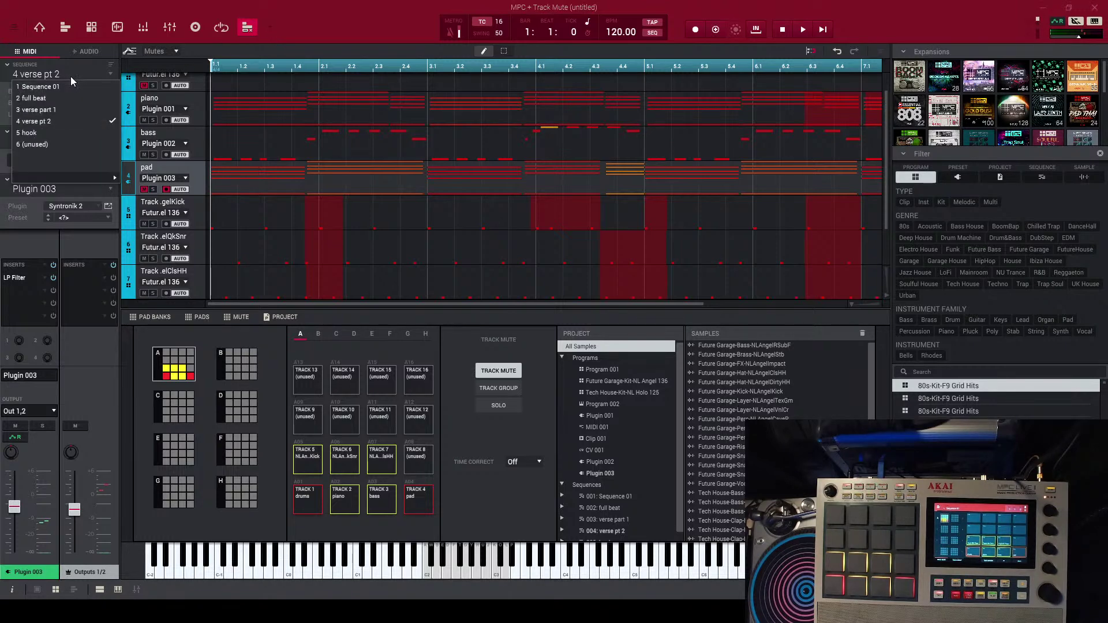
click(70, 87)
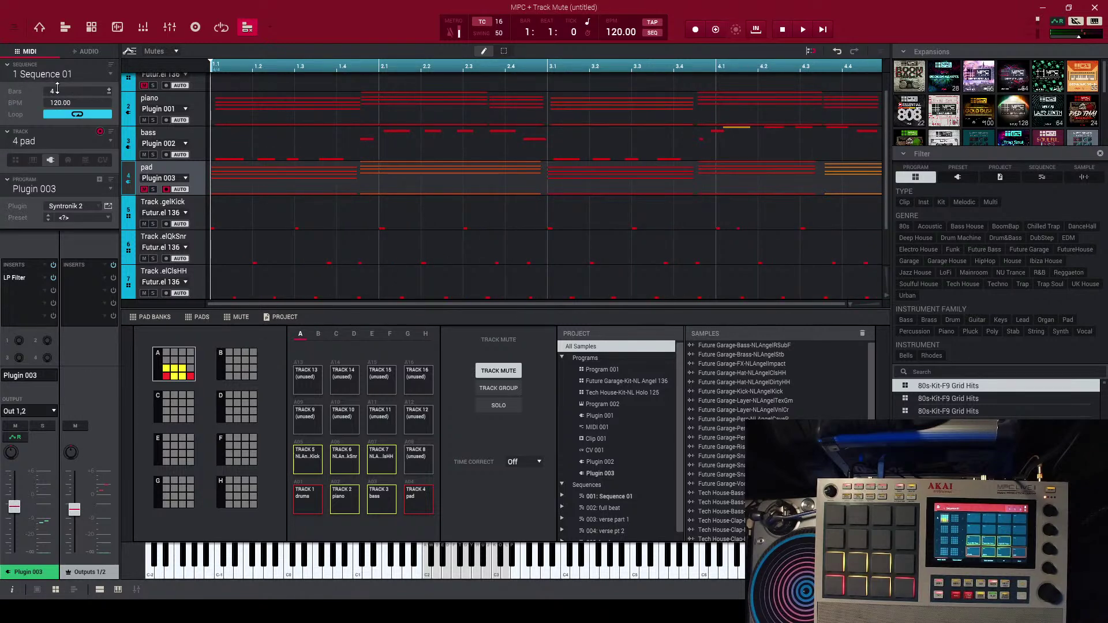
key(space)
key(space)
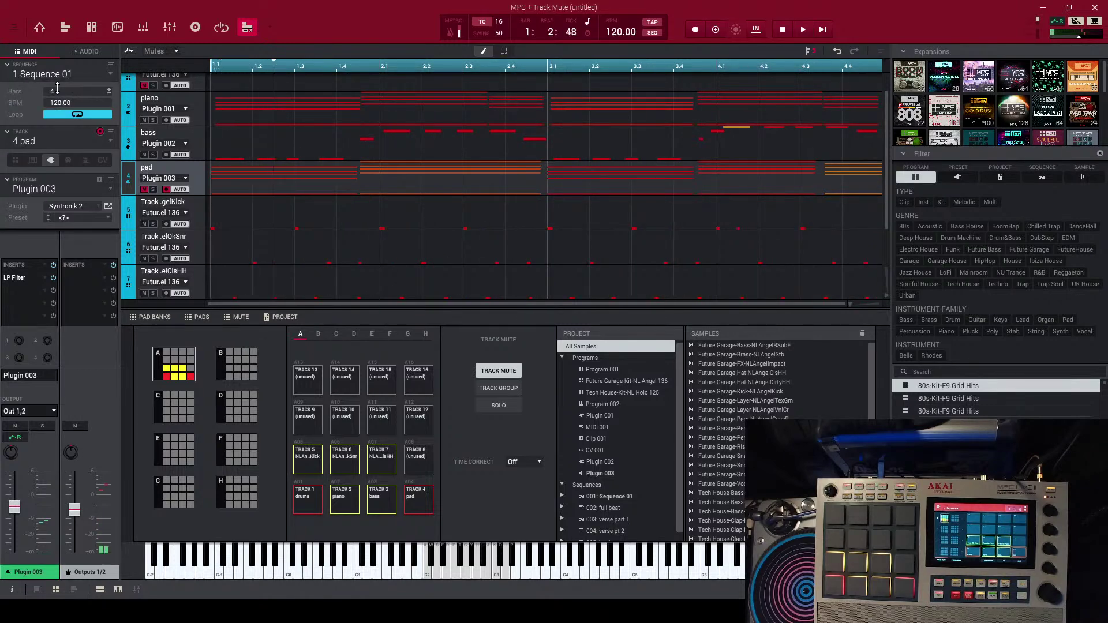
click(14, 27)
mouse_move(29, 55)
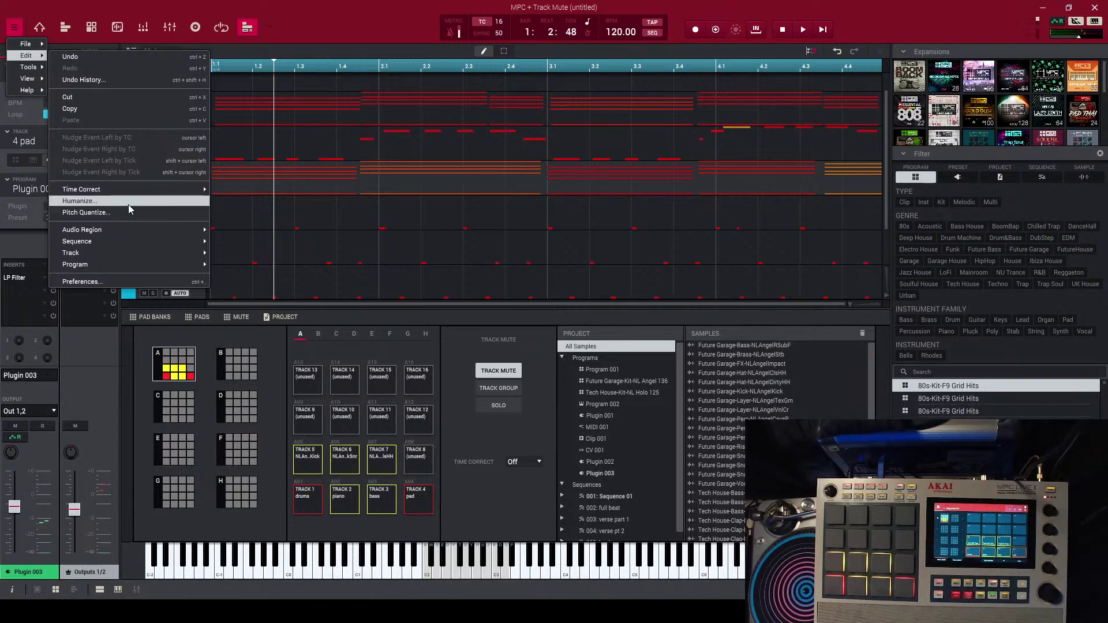
mouse_move(130, 231)
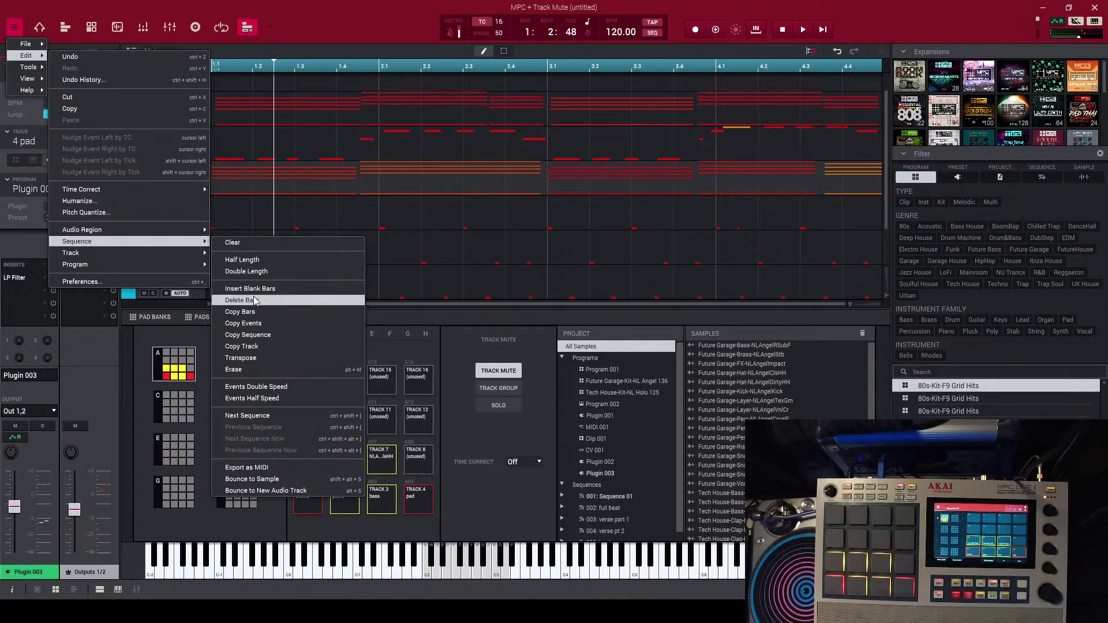
click(263, 335)
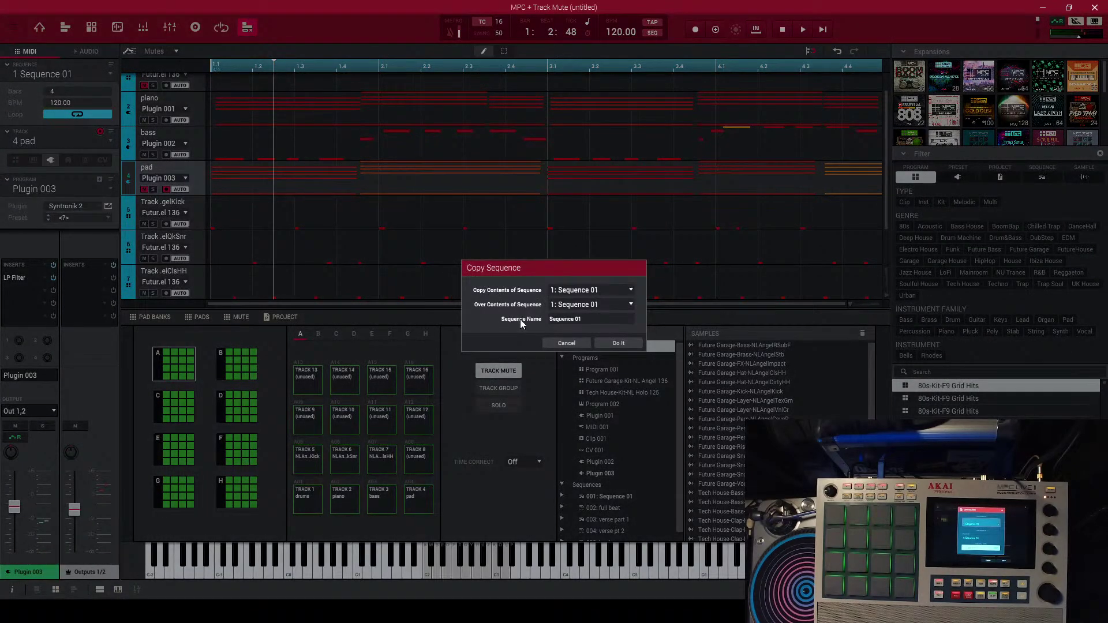
click(629, 304)
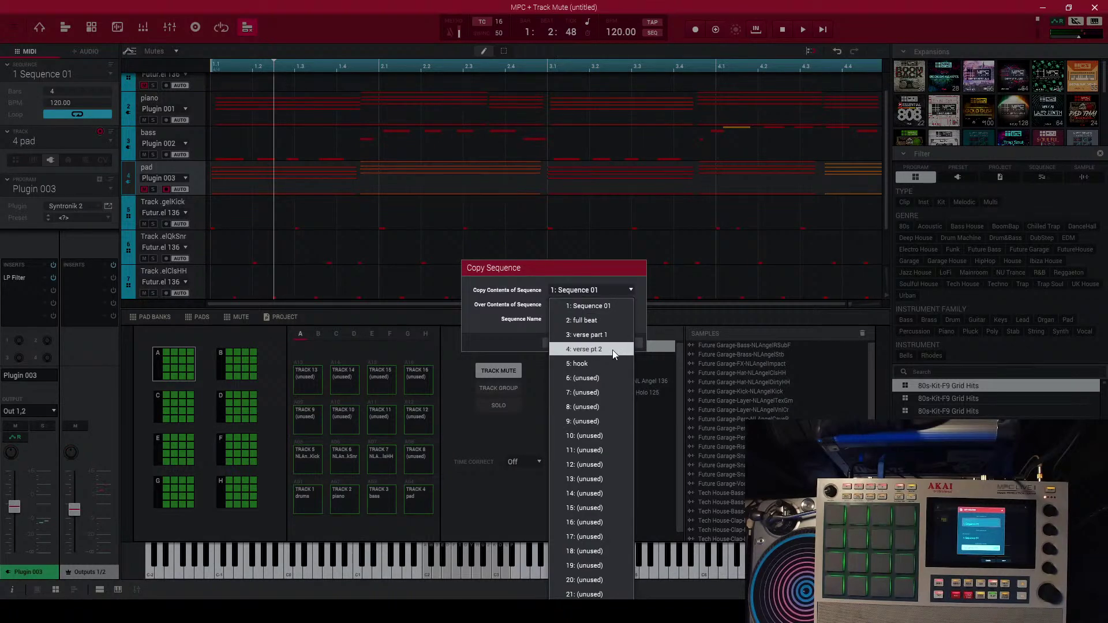
click(608, 377)
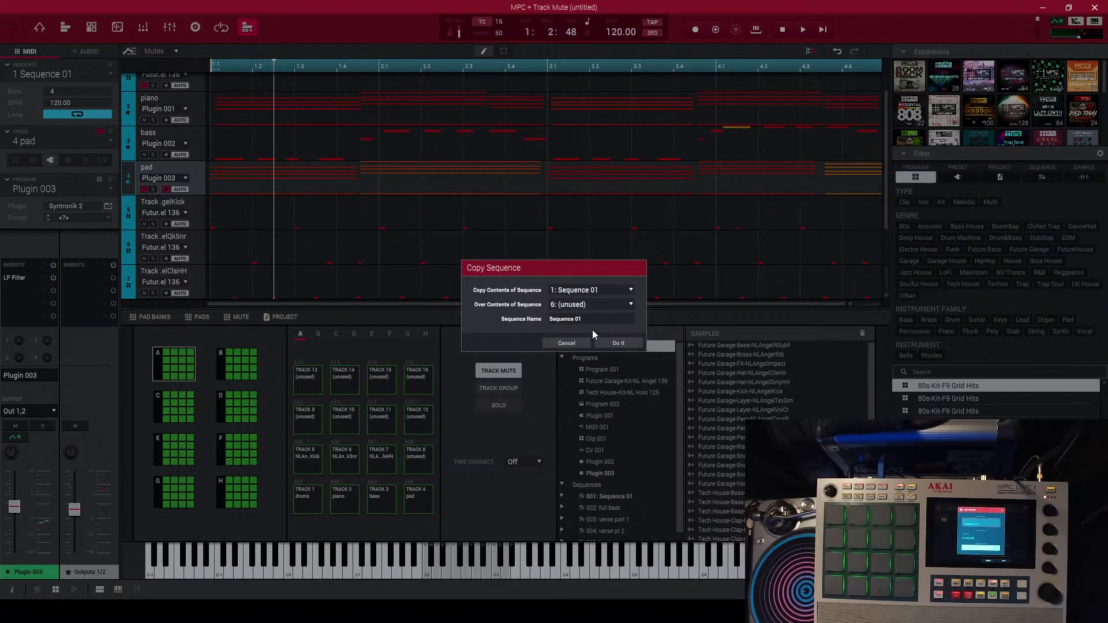
drag(590, 319, 548, 321)
text(intro)
click(628, 346)
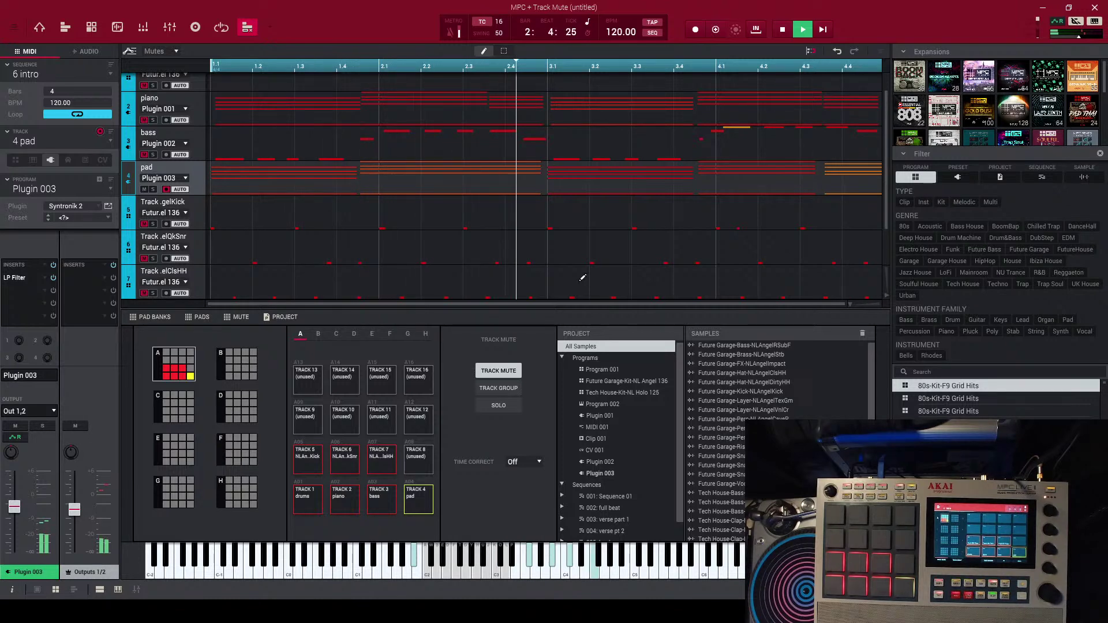
- Stop playback and double the length of the intro sequence to 8 bars
key(space)
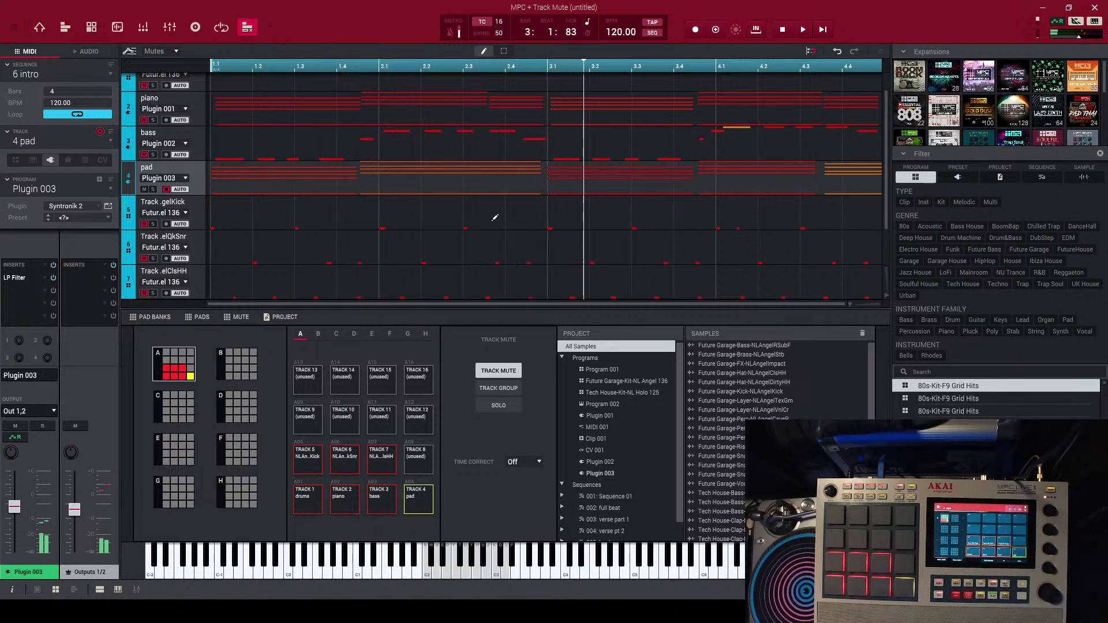
click(14, 27)
mouse_move(32, 58)
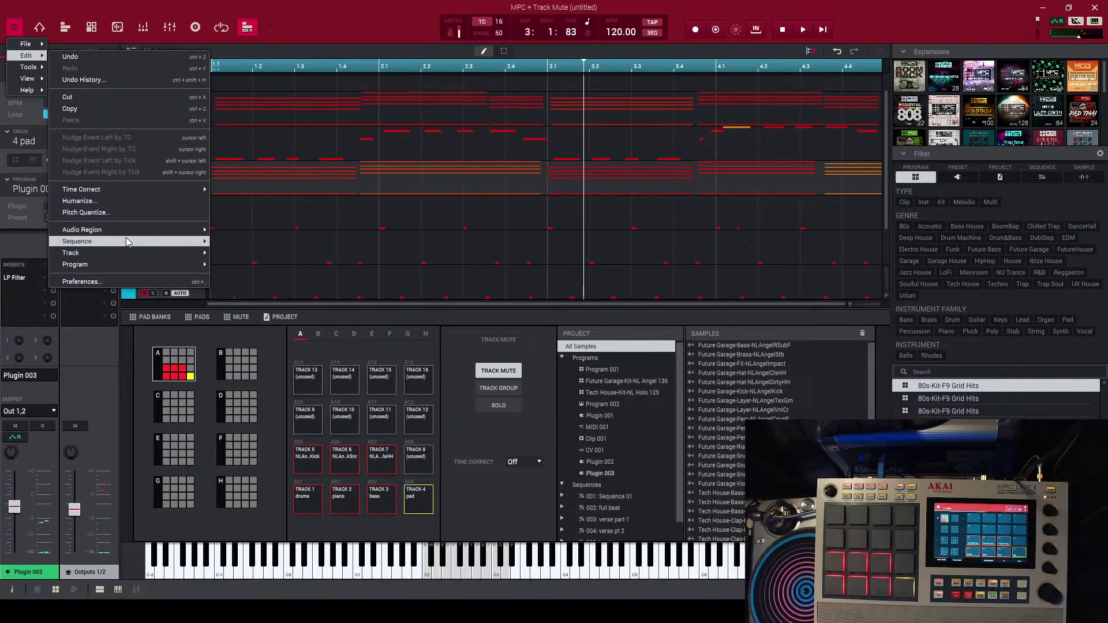
mouse_move(154, 243)
click(233, 271)
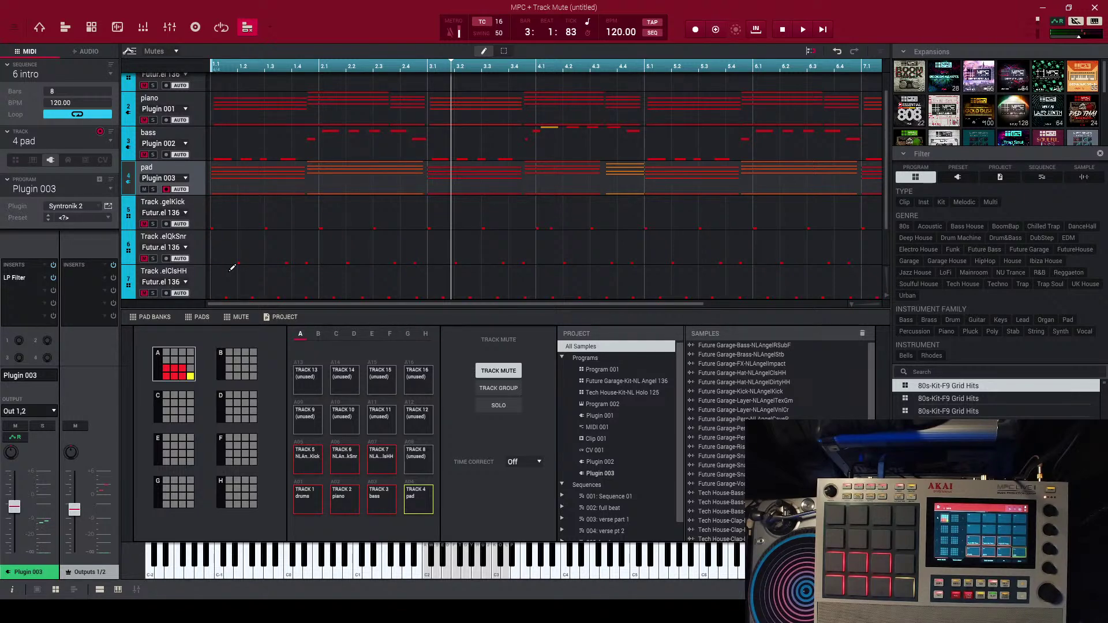
- Play the intro sequence from its start and overdub track mutes across its 8 bars
click(716, 30)
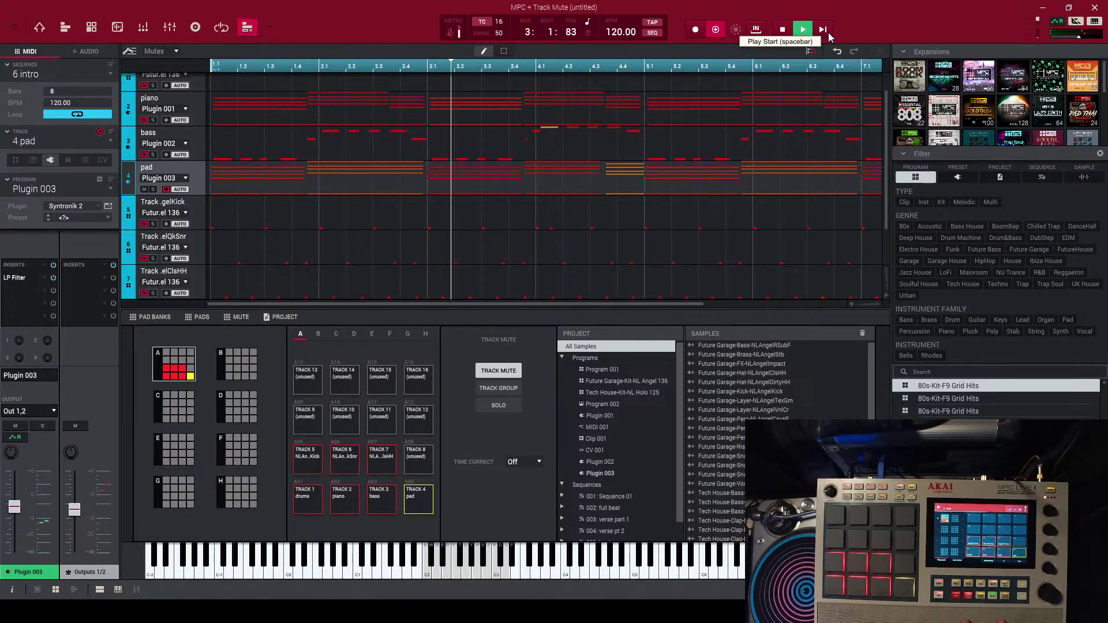
click(830, 36)
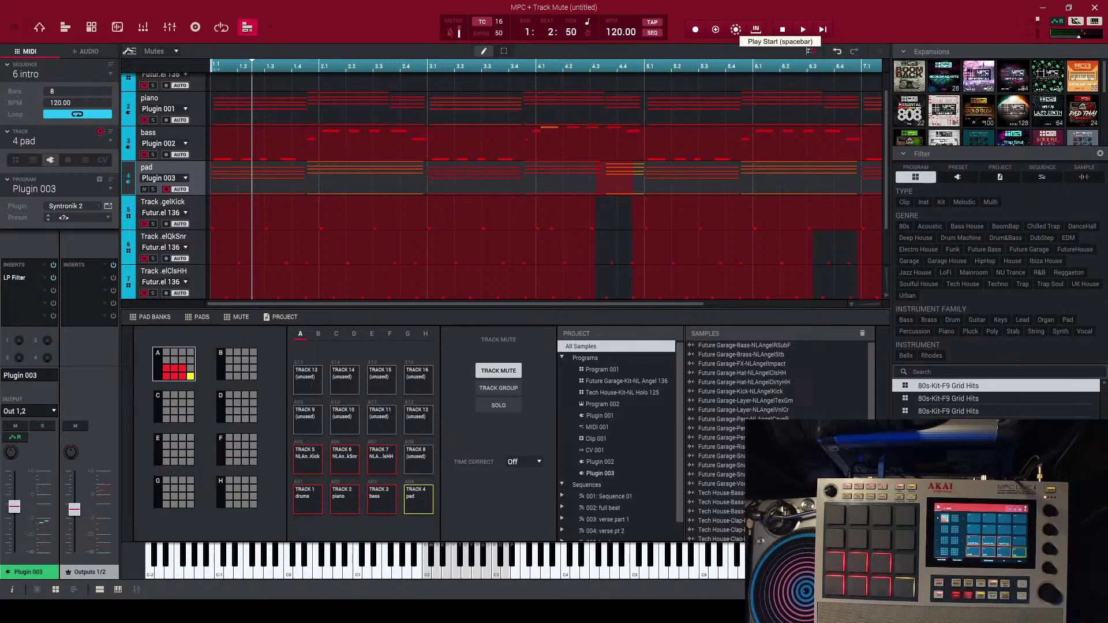
- Switch to Song mode and add the intro sequence as the first step of the empty song
click(271, 25)
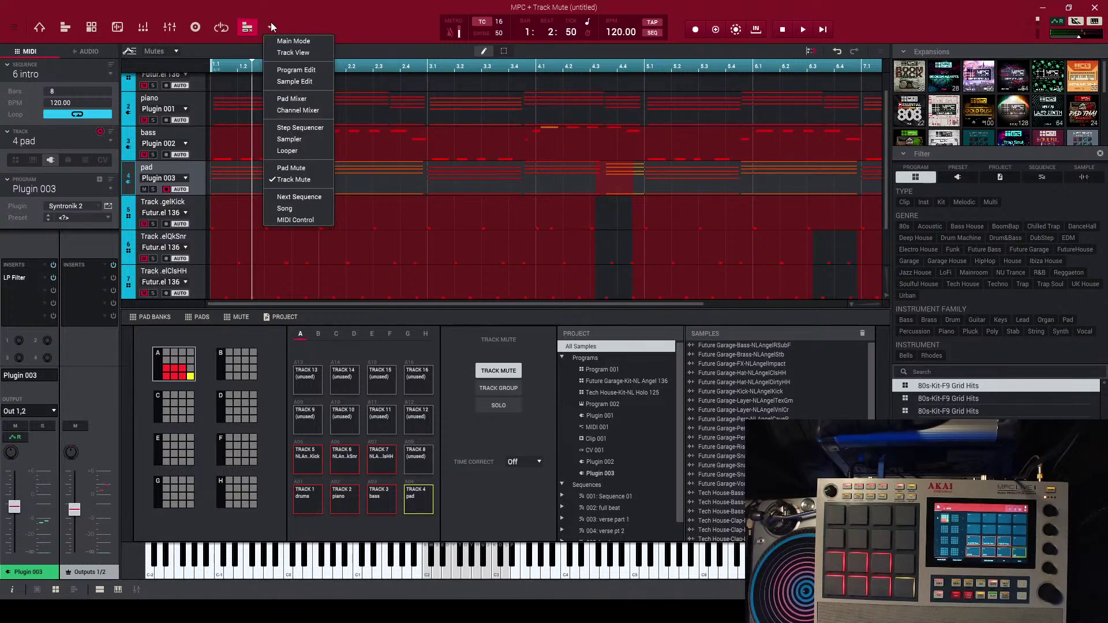
click(320, 13)
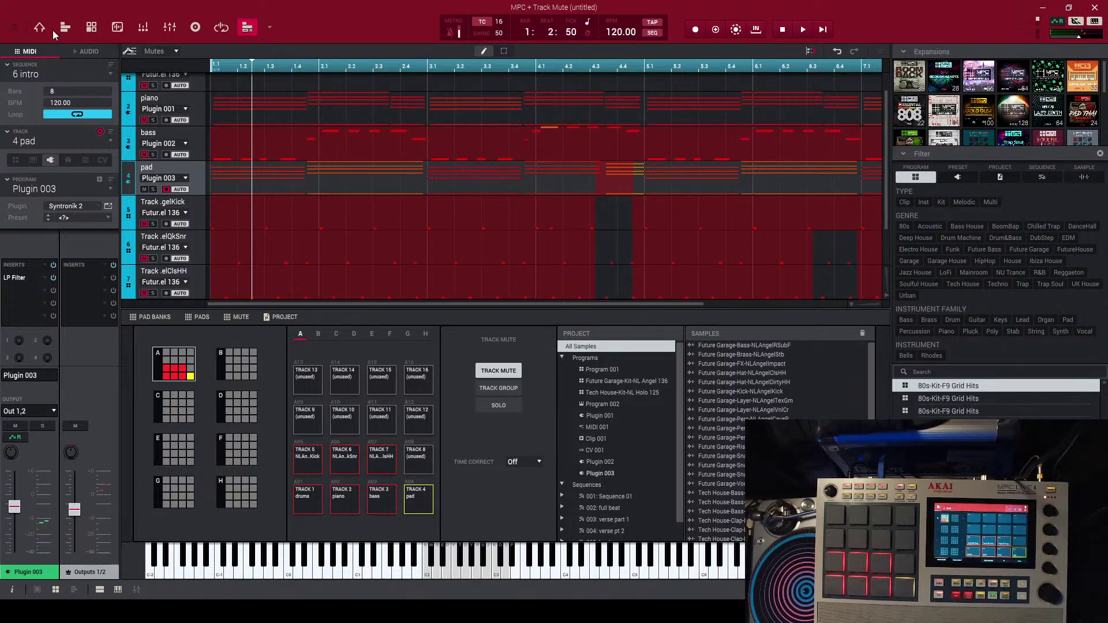
click(271, 25)
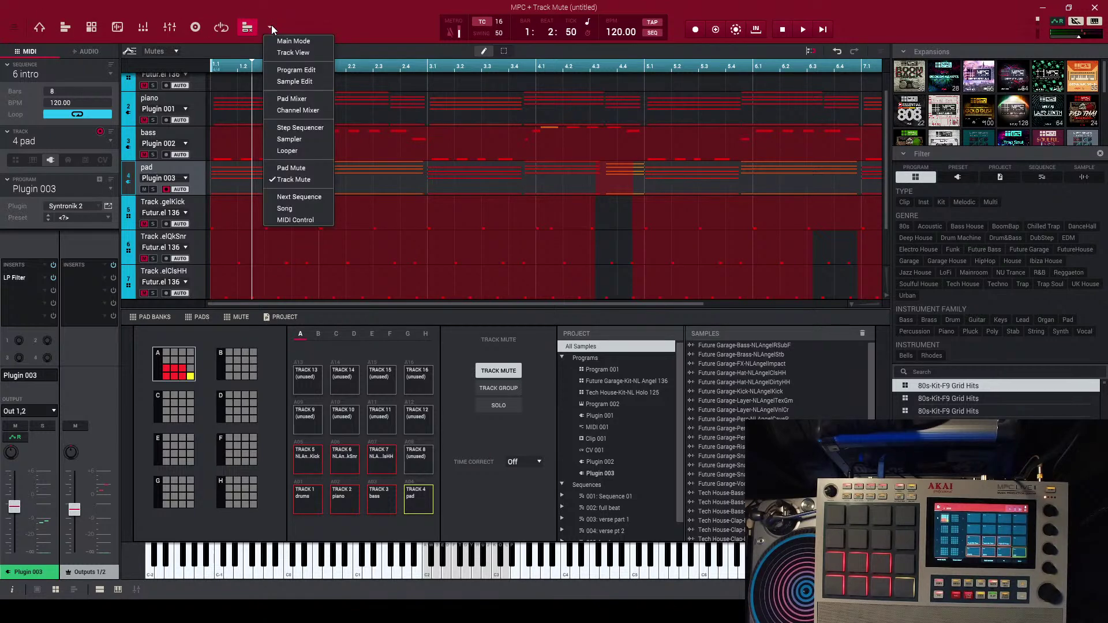
click(292, 209)
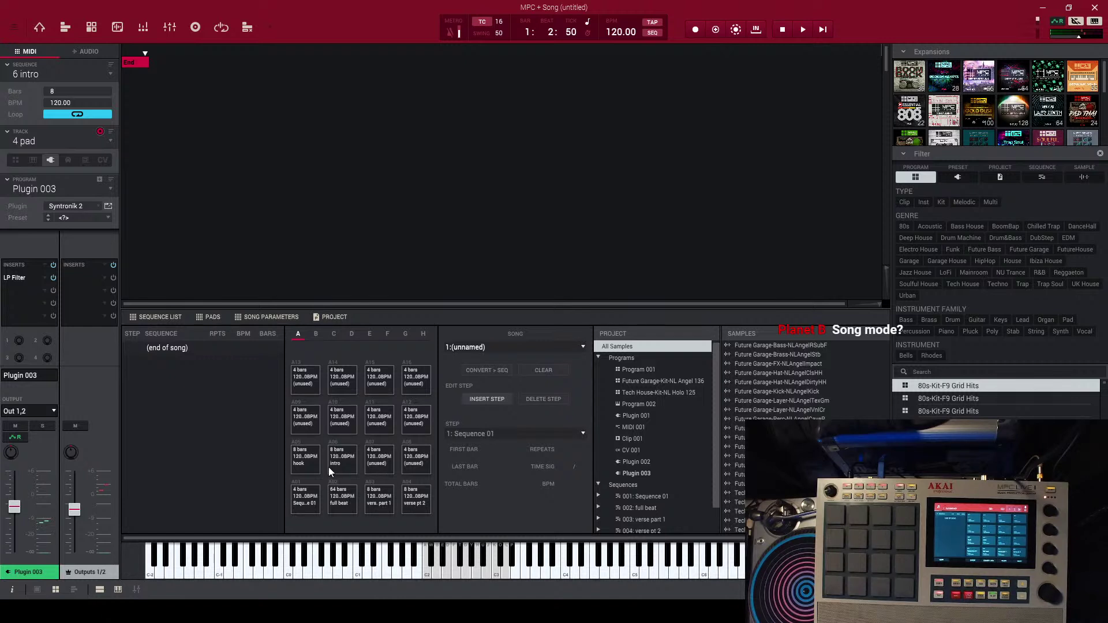
drag(335, 460, 140, 351)
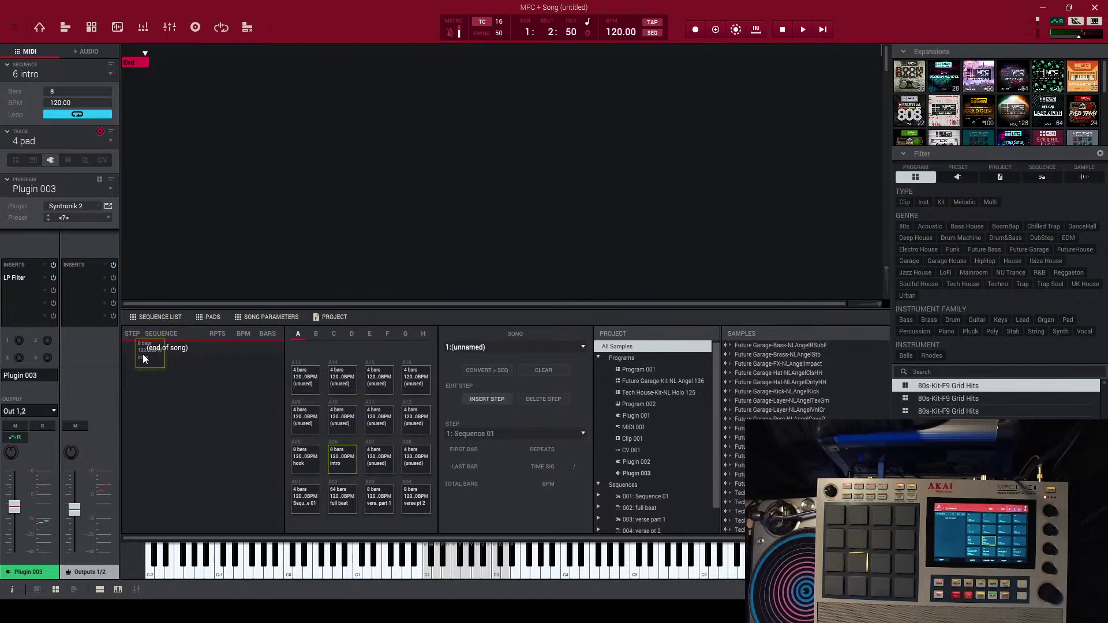
drag(144, 358, 143, 354)
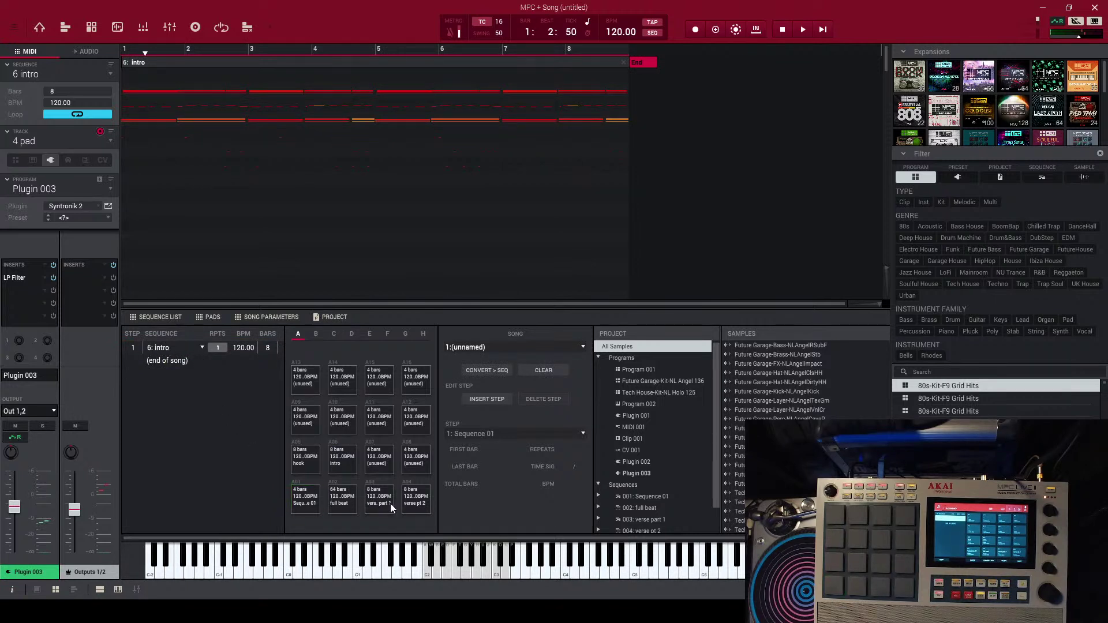
- Append verse part 1, verse pt 2 and hook to the song as steps 2 to 4
drag(391, 504, 197, 414)
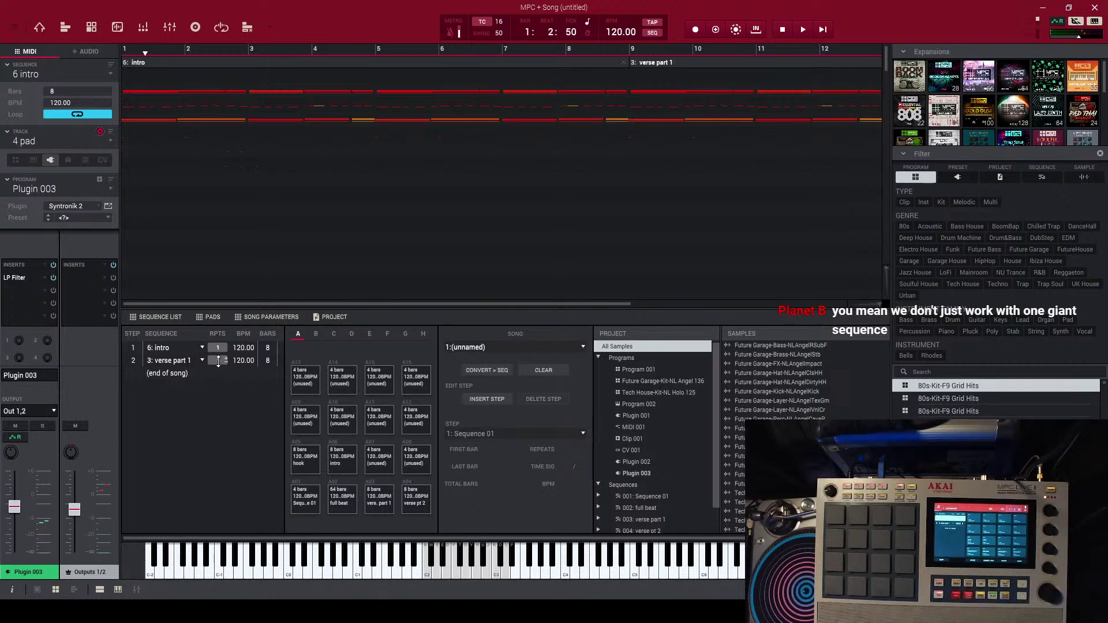
click(414, 501)
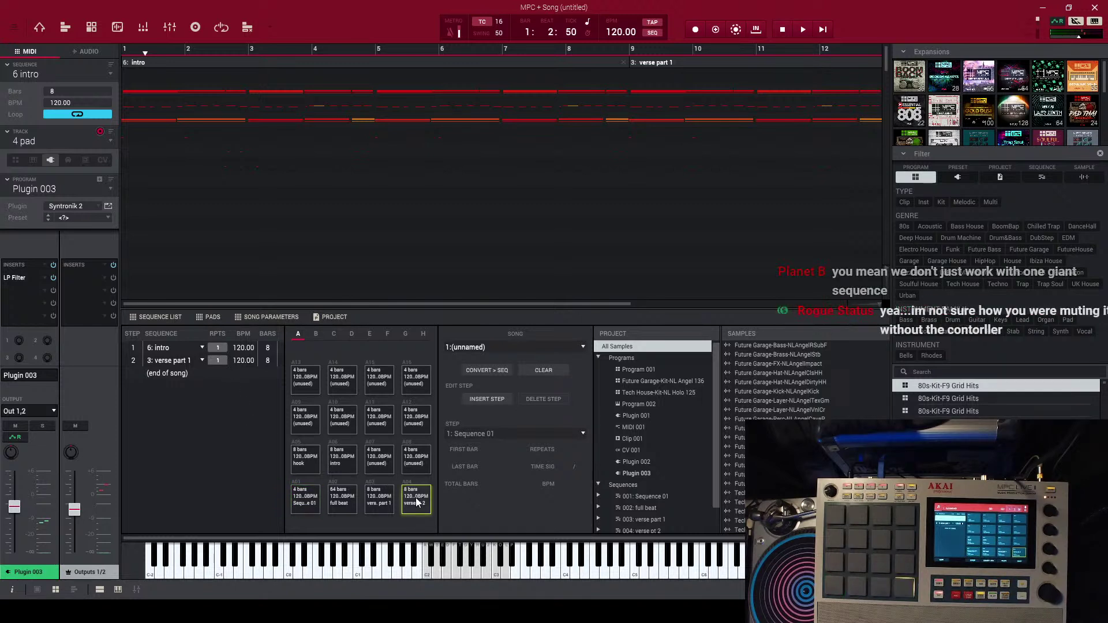
drag(416, 502, 196, 411)
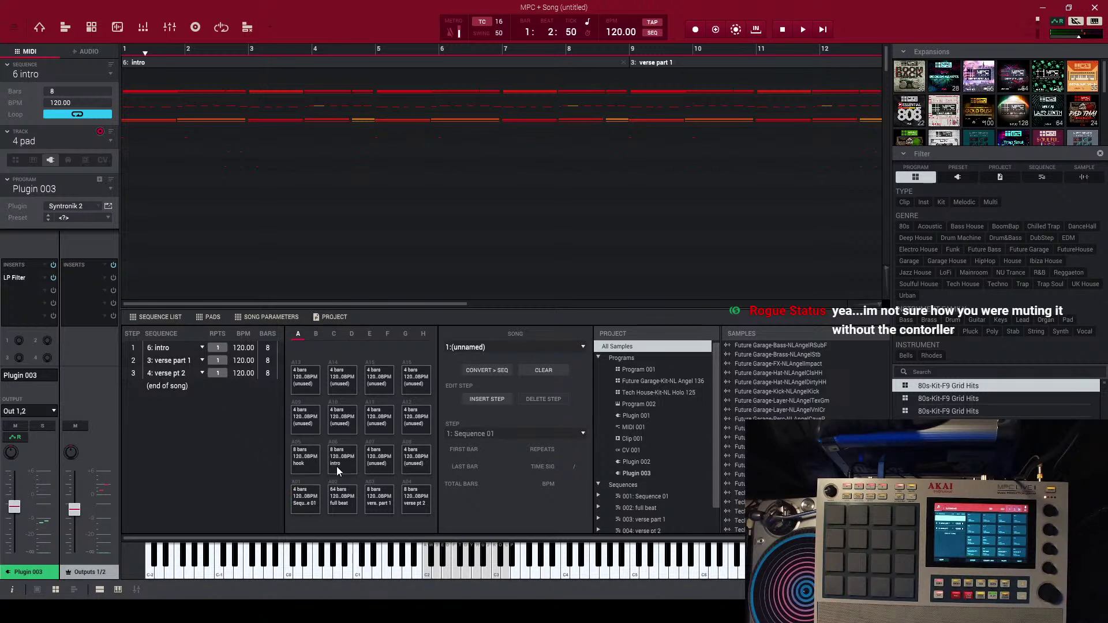
drag(305, 460, 210, 426)
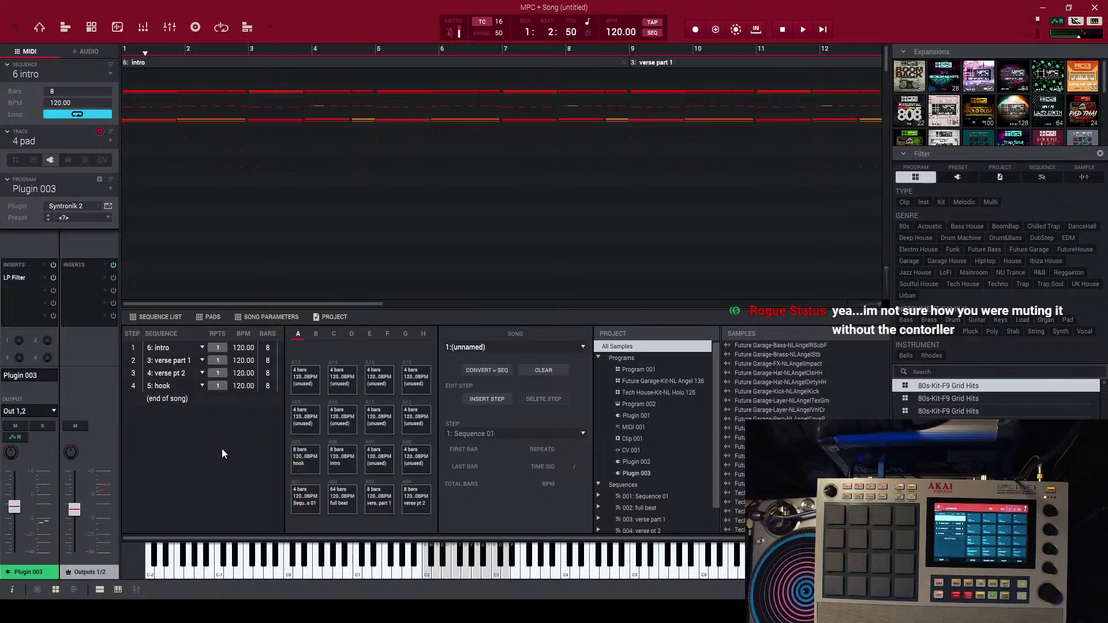
- Extend the song with a second verse part 1 and verse pt 2, followed by two hook steps, as steps 5 to 8
drag(378, 504, 258, 456)
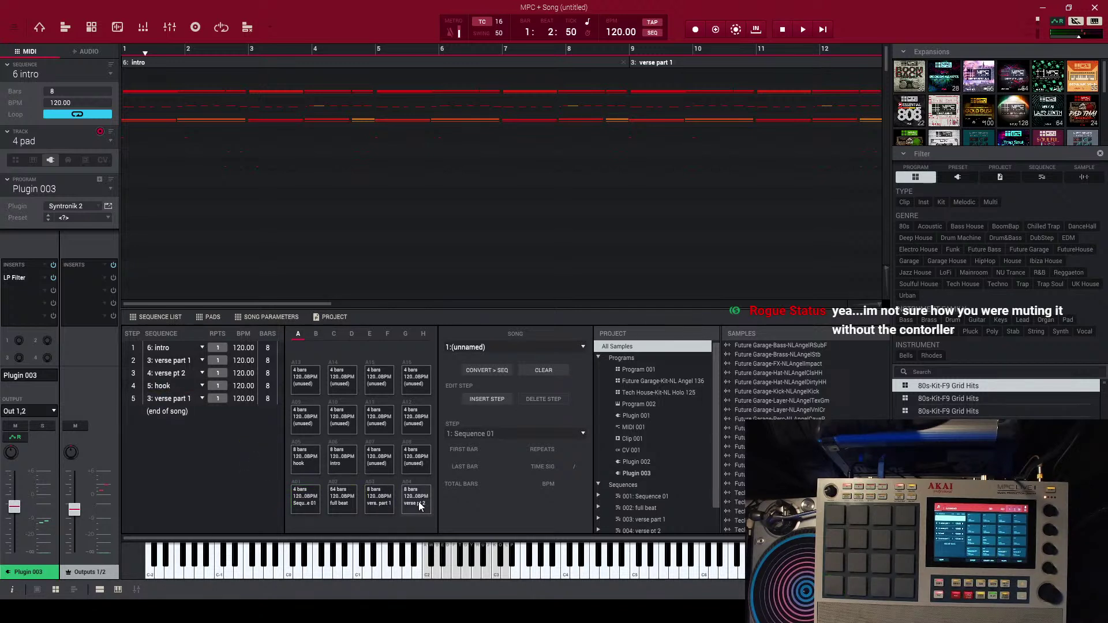
drag(420, 506, 235, 467)
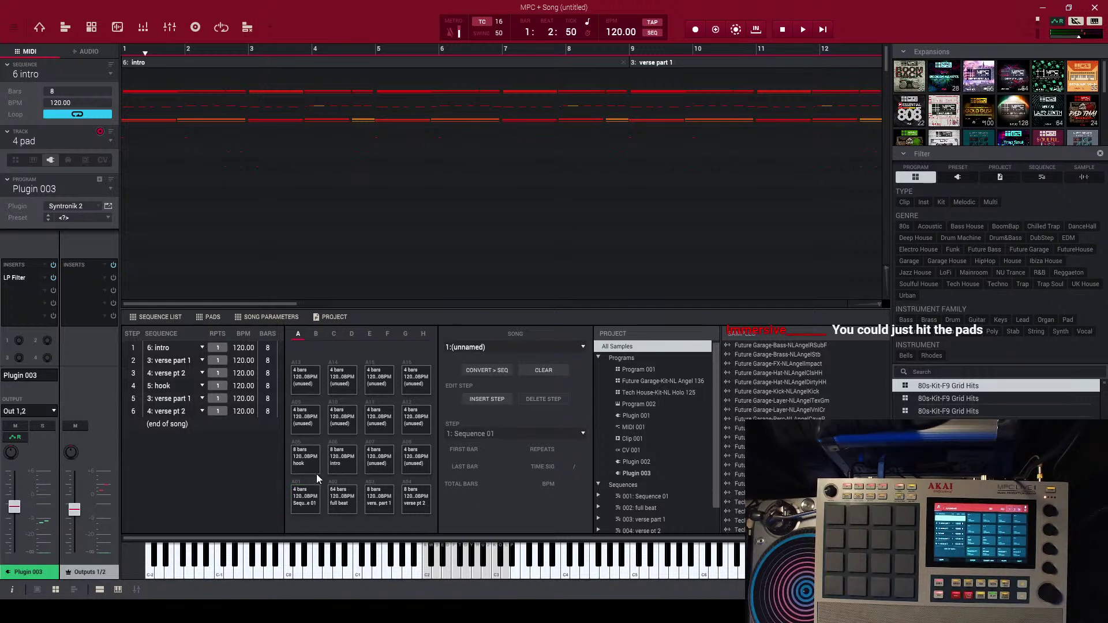
drag(317, 473, 258, 452)
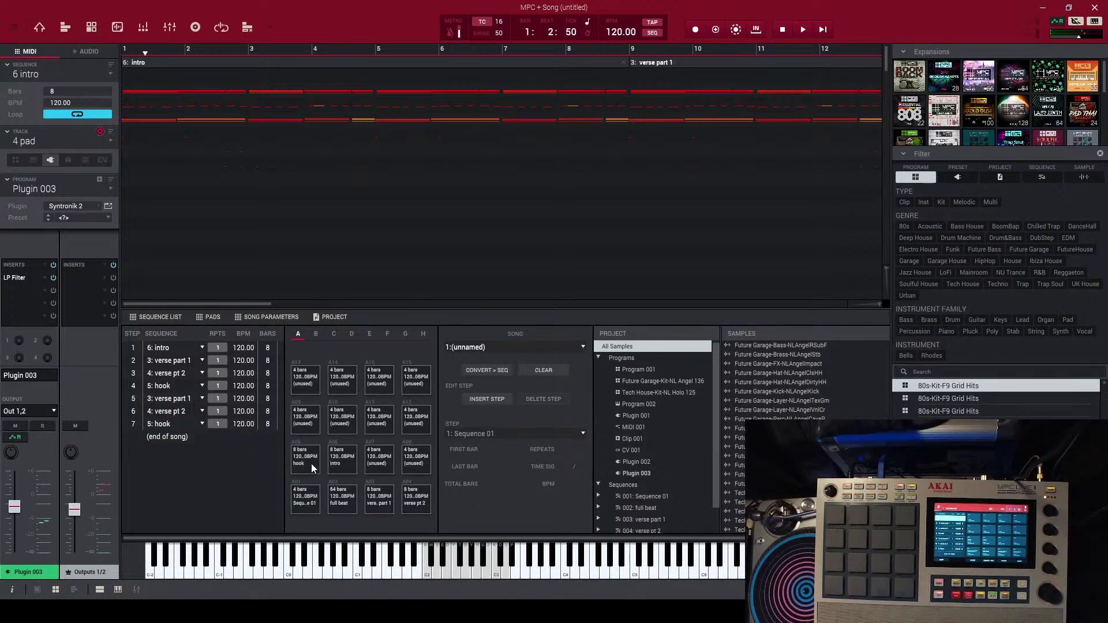
drag(310, 463, 276, 470)
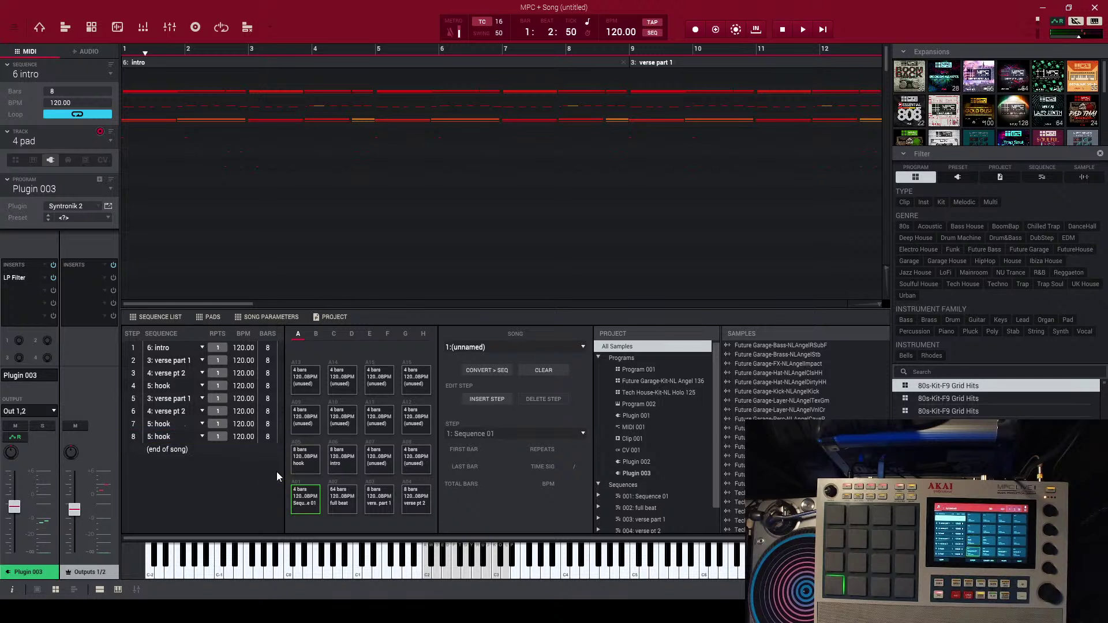
click(175, 436)
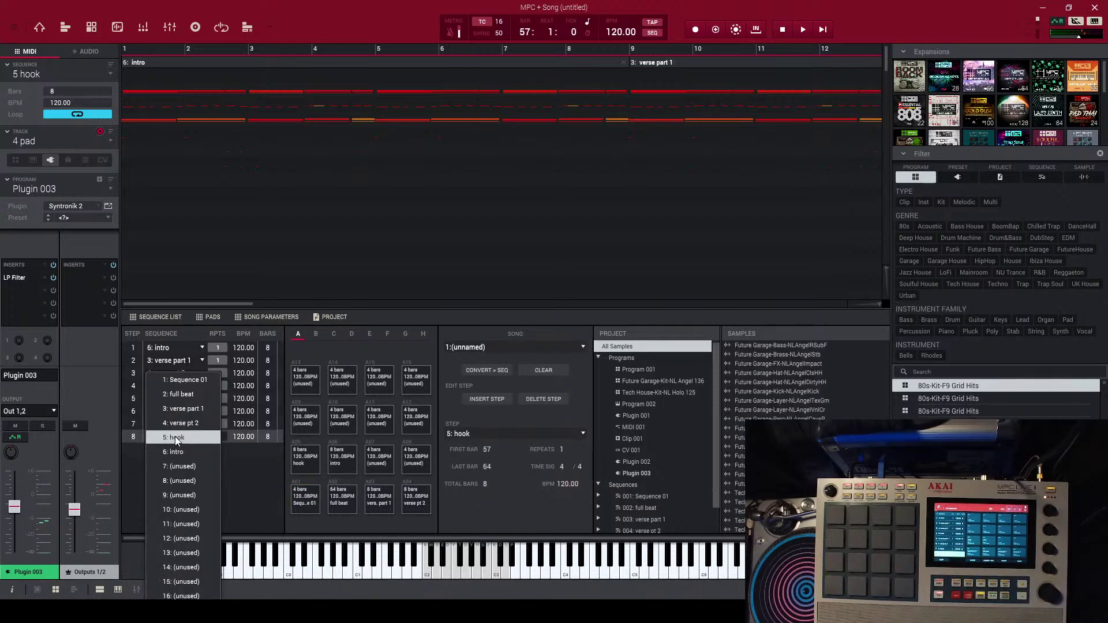
click(249, 452)
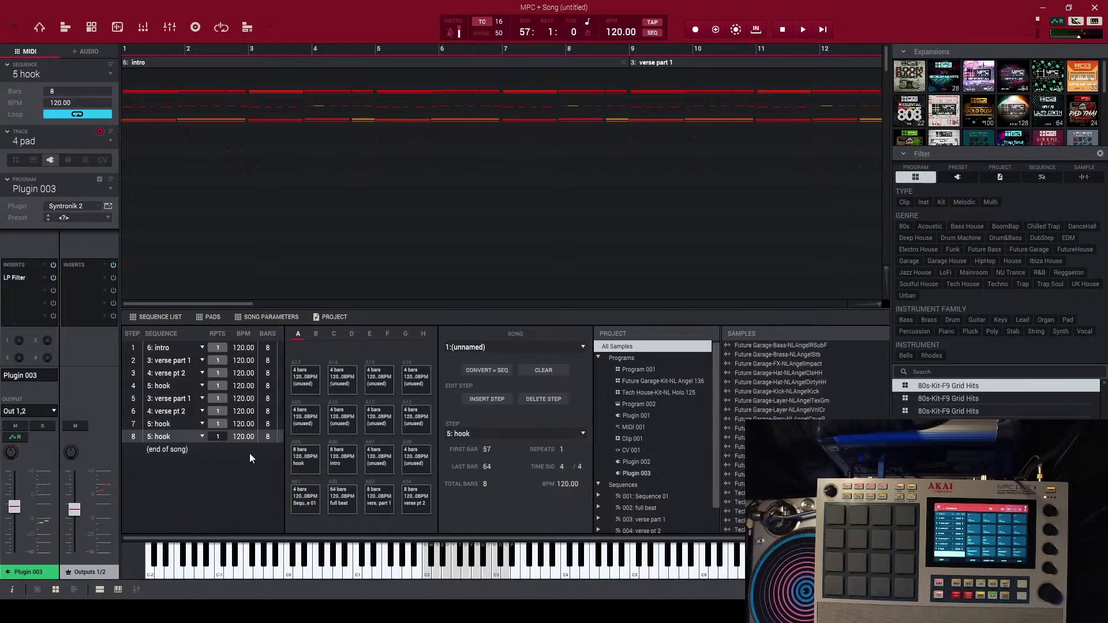
click(182, 438)
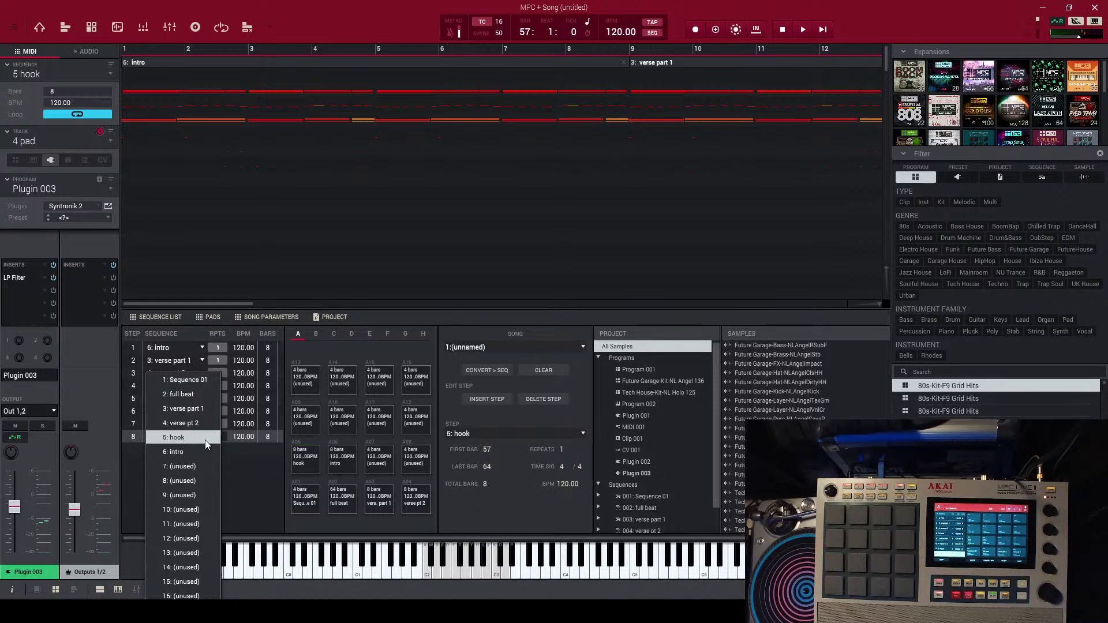
click(205, 440)
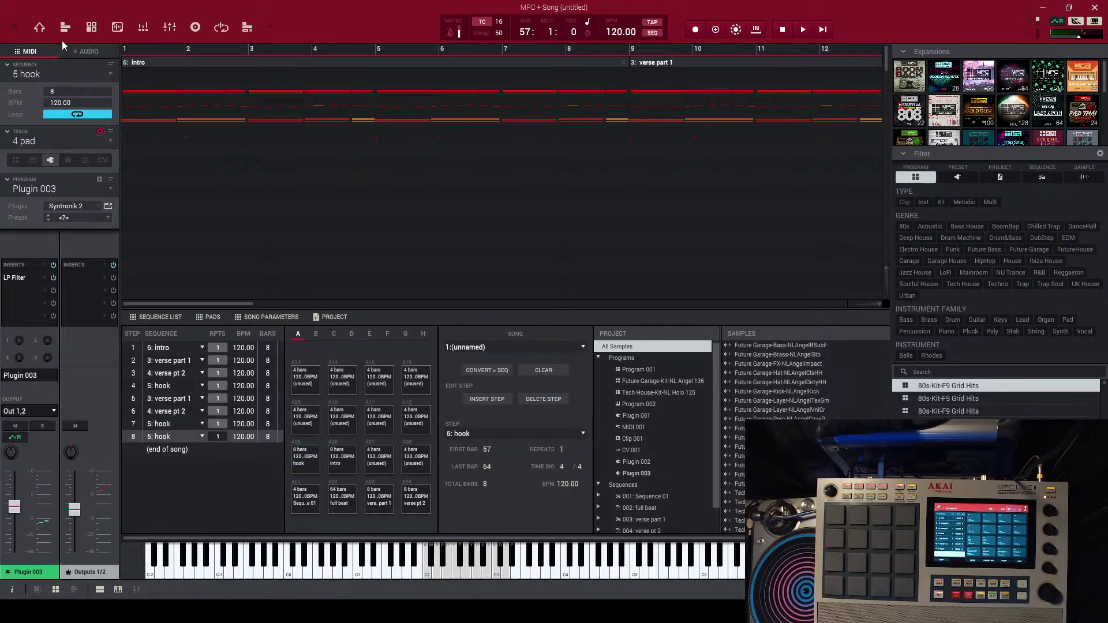
click(14, 28)
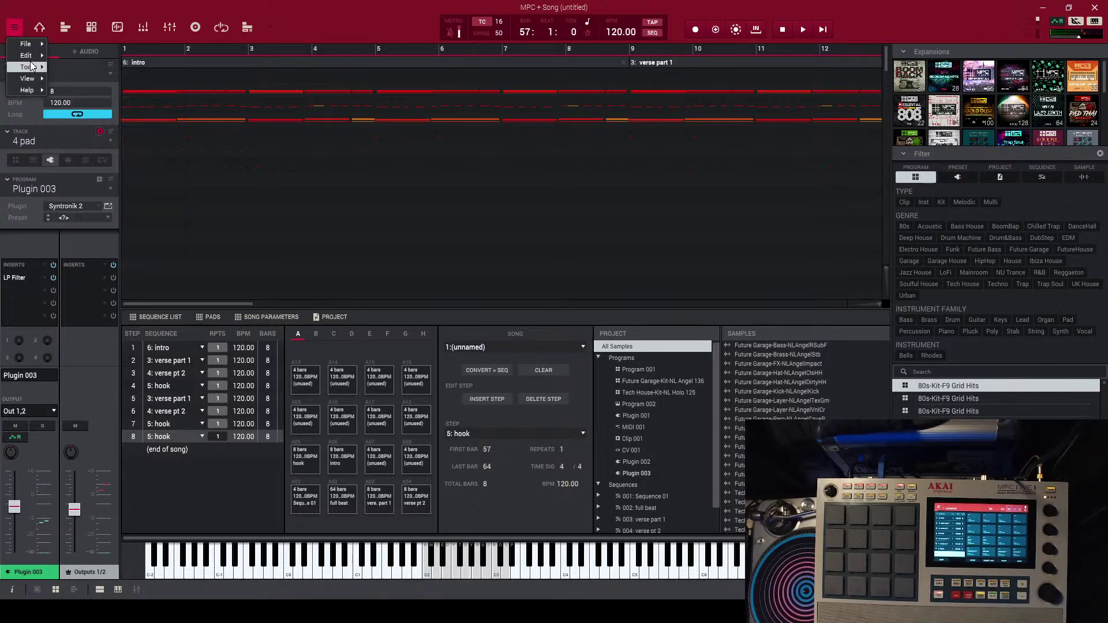
mouse_move(29, 55)
mouse_move(114, 242)
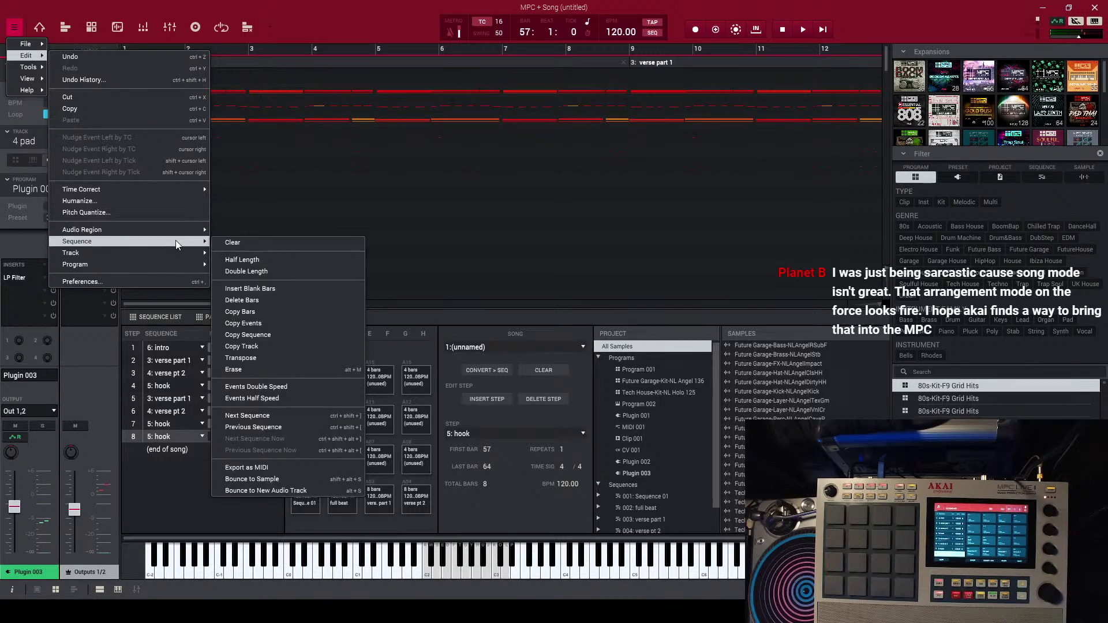
click(307, 21)
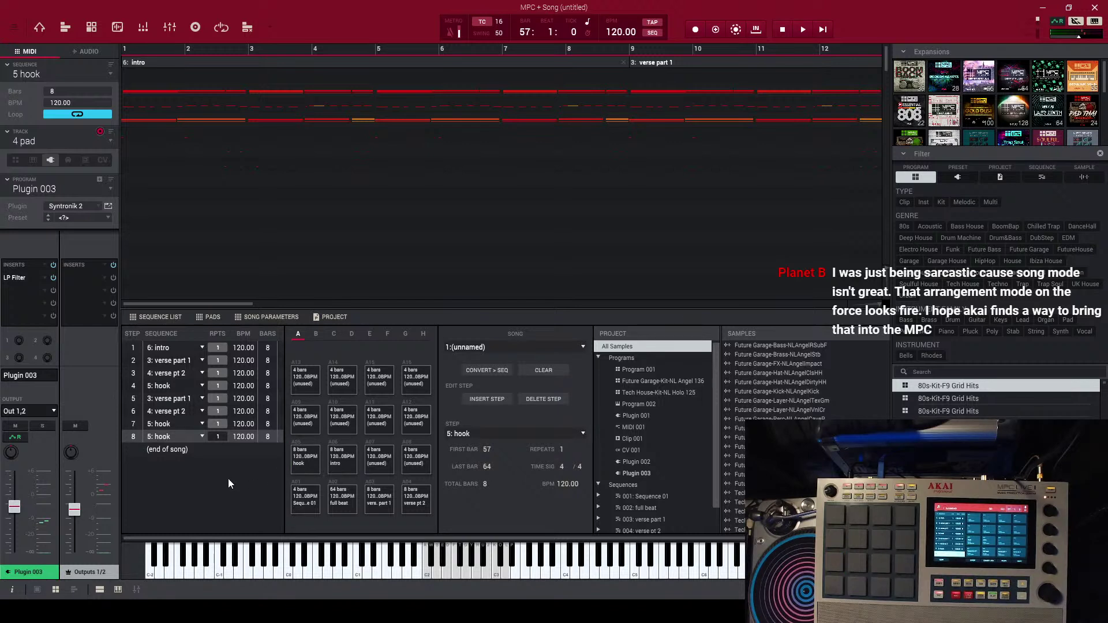
- Play the song from its intro step into verse pt 2 and stop playback
click(161, 345)
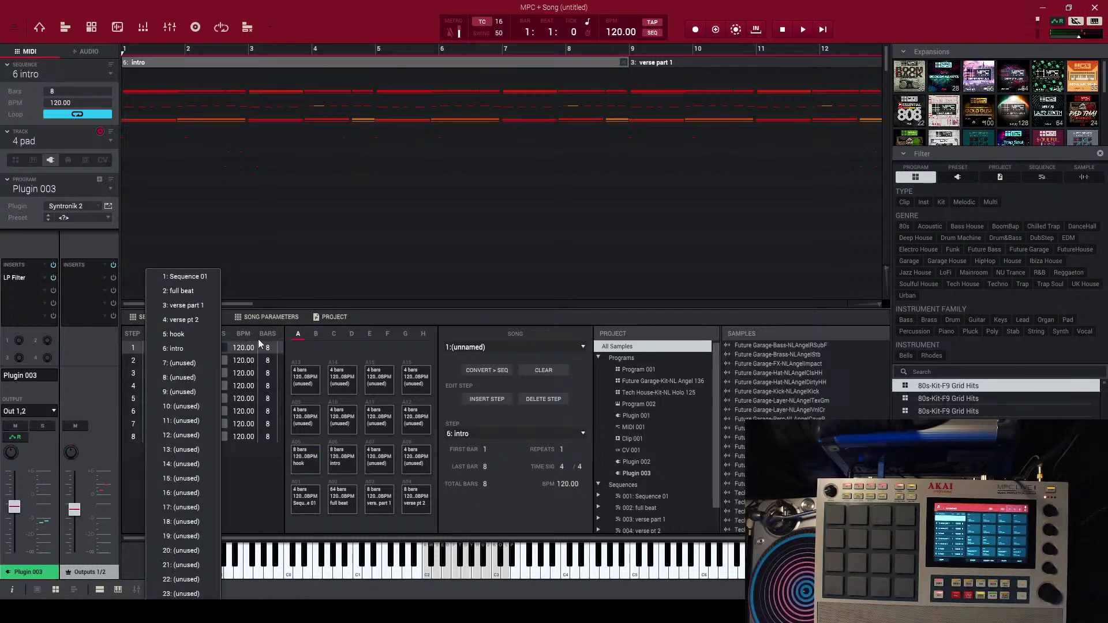
key(space)
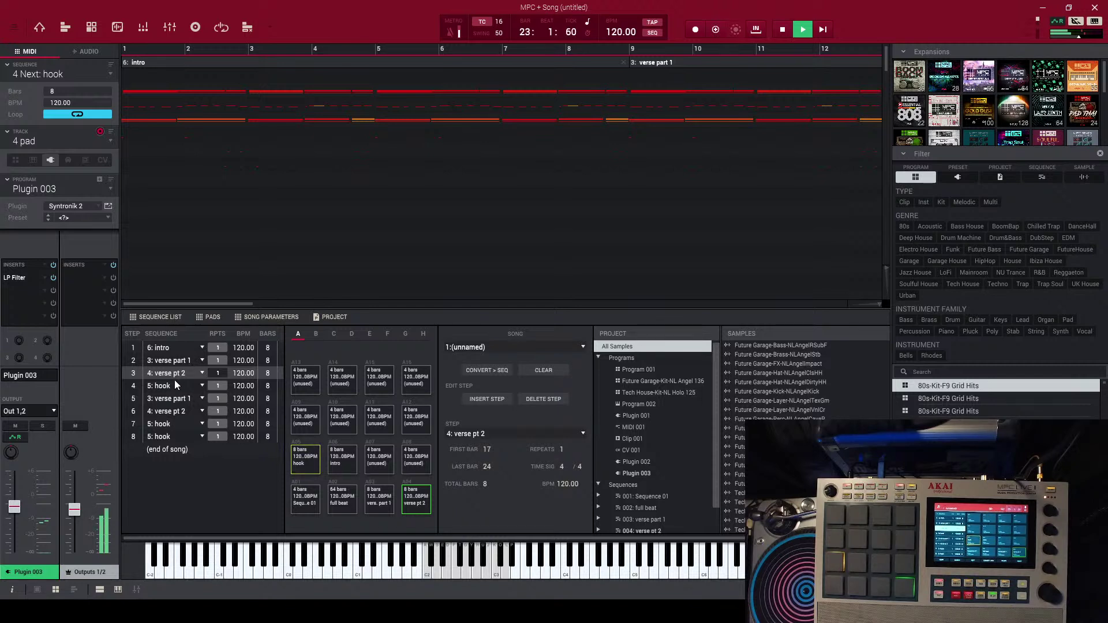
key(space)
- Select the last hook step, clear the whole song and undo the clearing
click(167, 439)
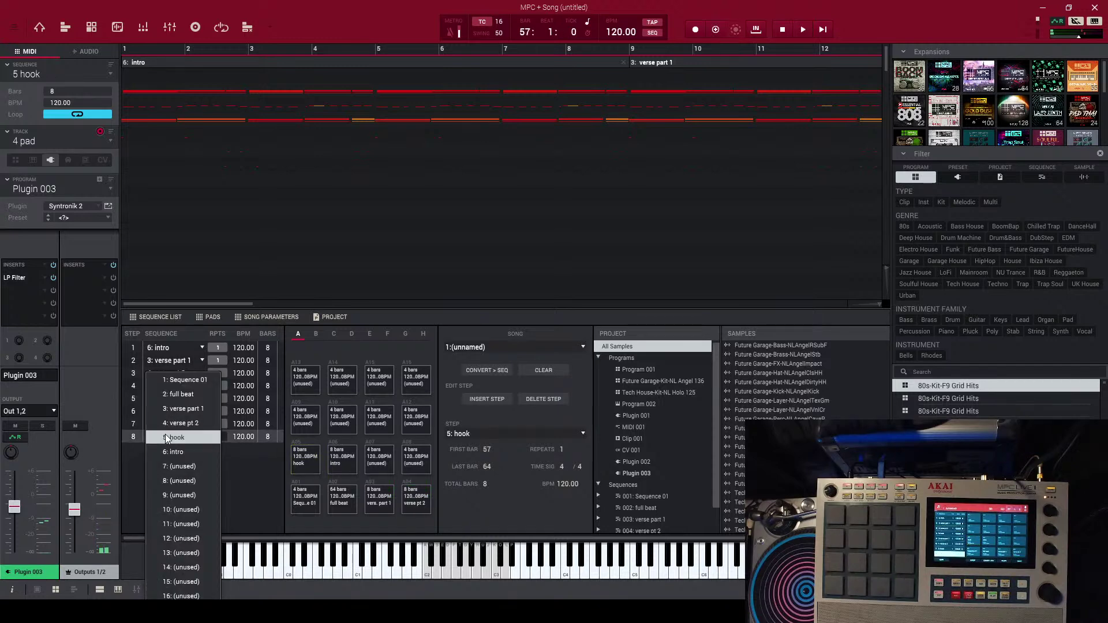
click(141, 439)
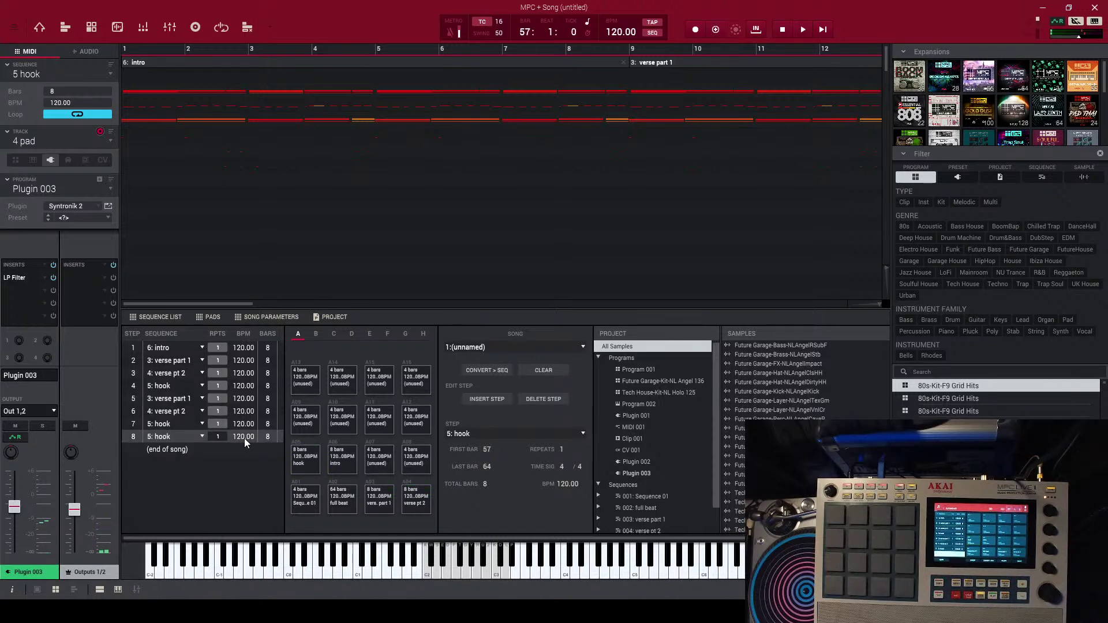
click(168, 437)
click(131, 435)
click(549, 370)
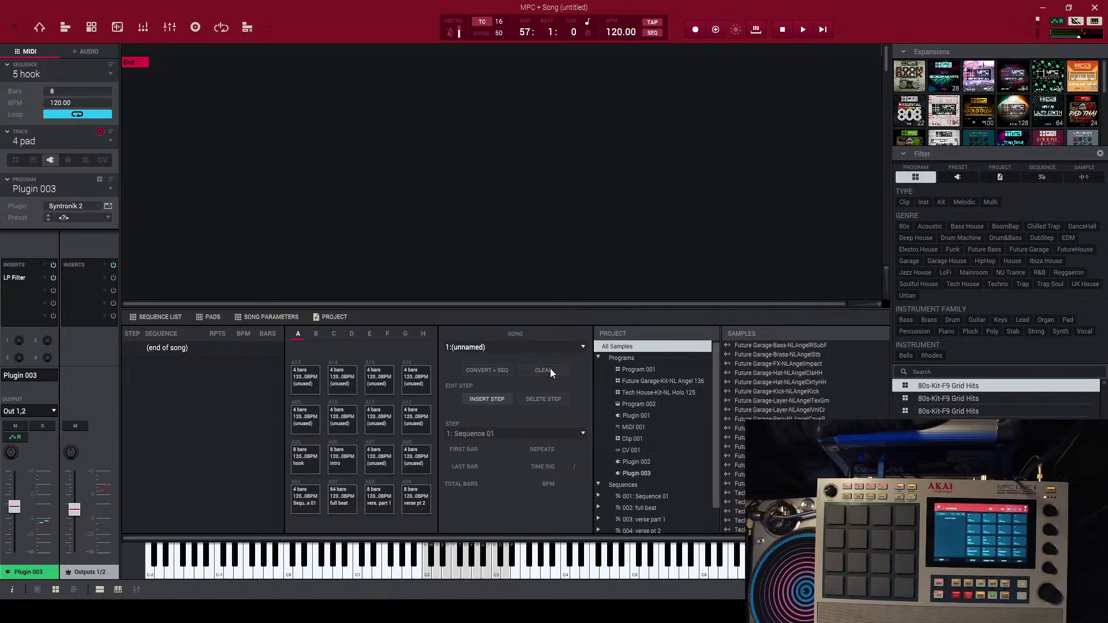
key(ctrl+z)
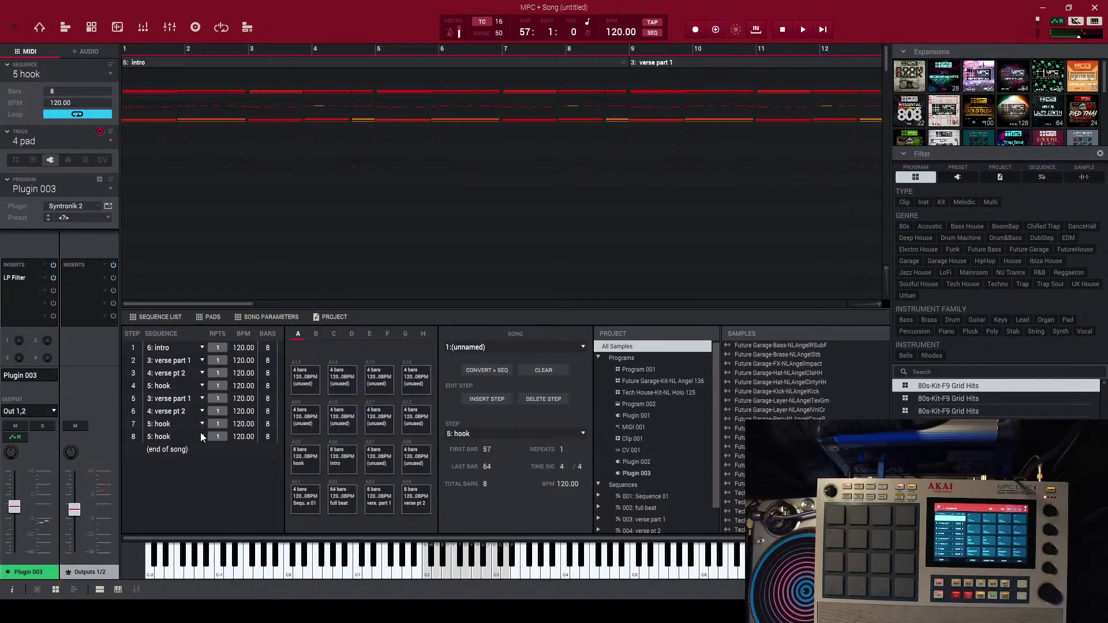
click(167, 436)
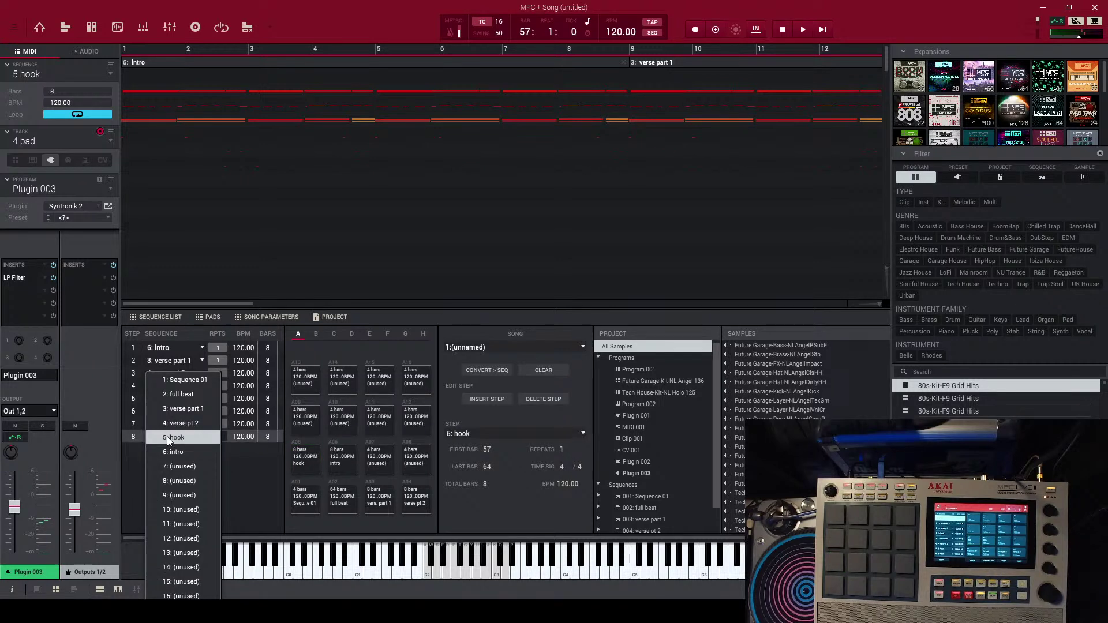
click(245, 469)
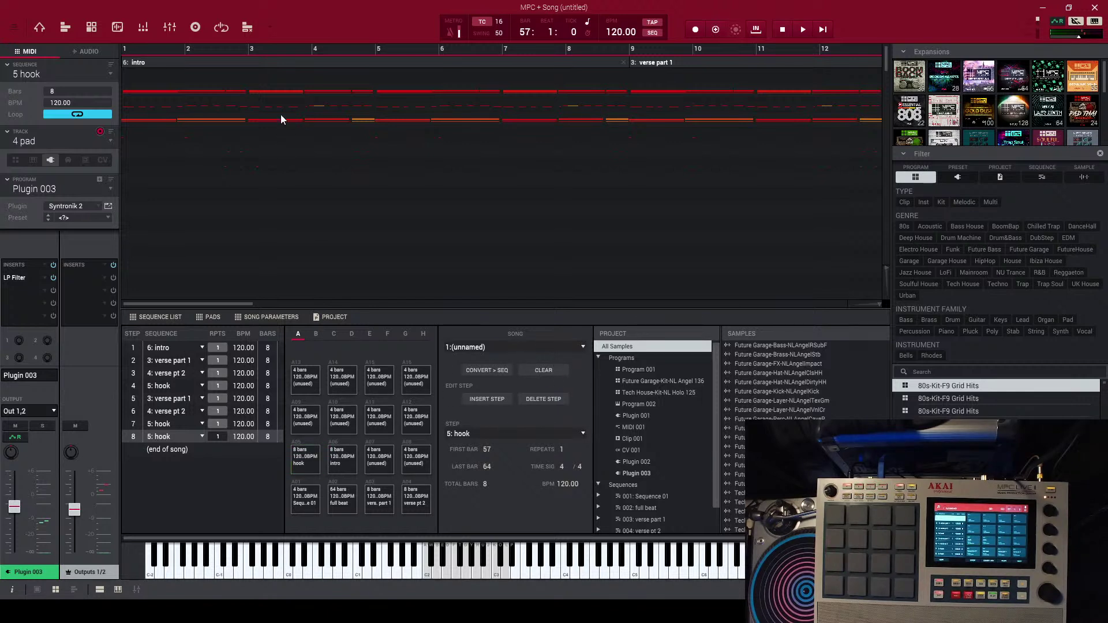
click(14, 27)
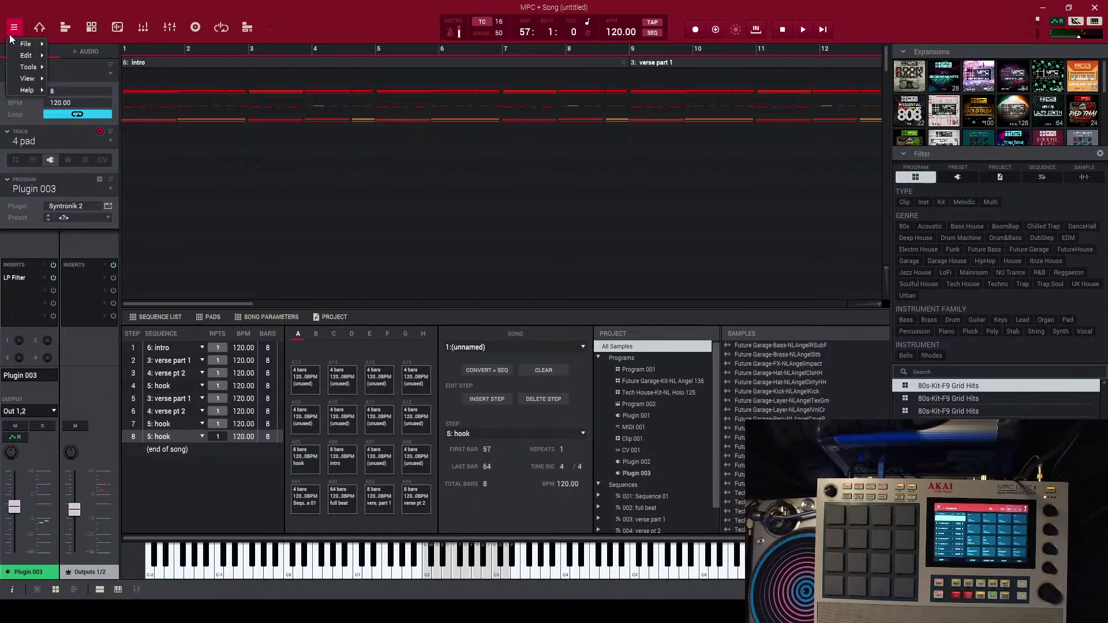
mouse_move(31, 58)
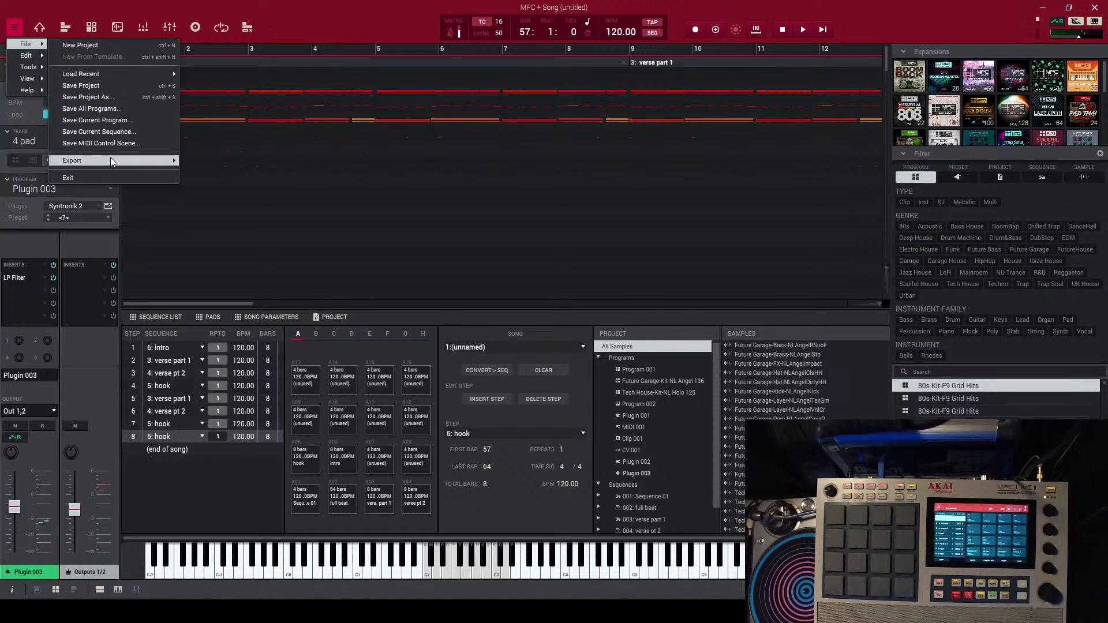
click(299, 16)
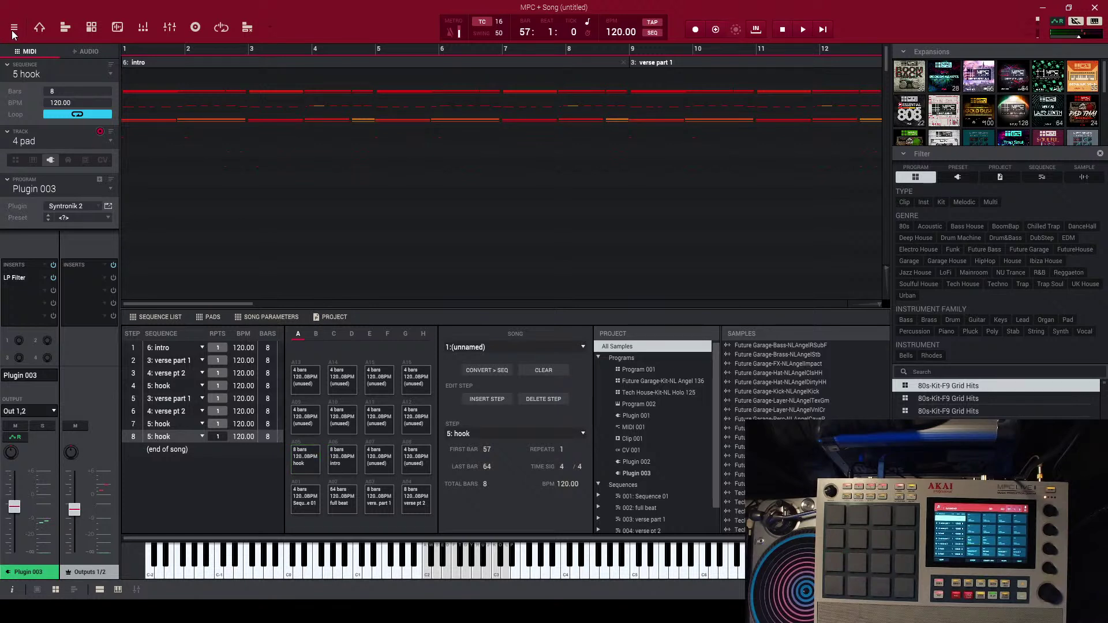
- Raise the Outputs 1/2 fader to -0.55 dB and play the start of the song to check the level
mouse_move(78, 512)
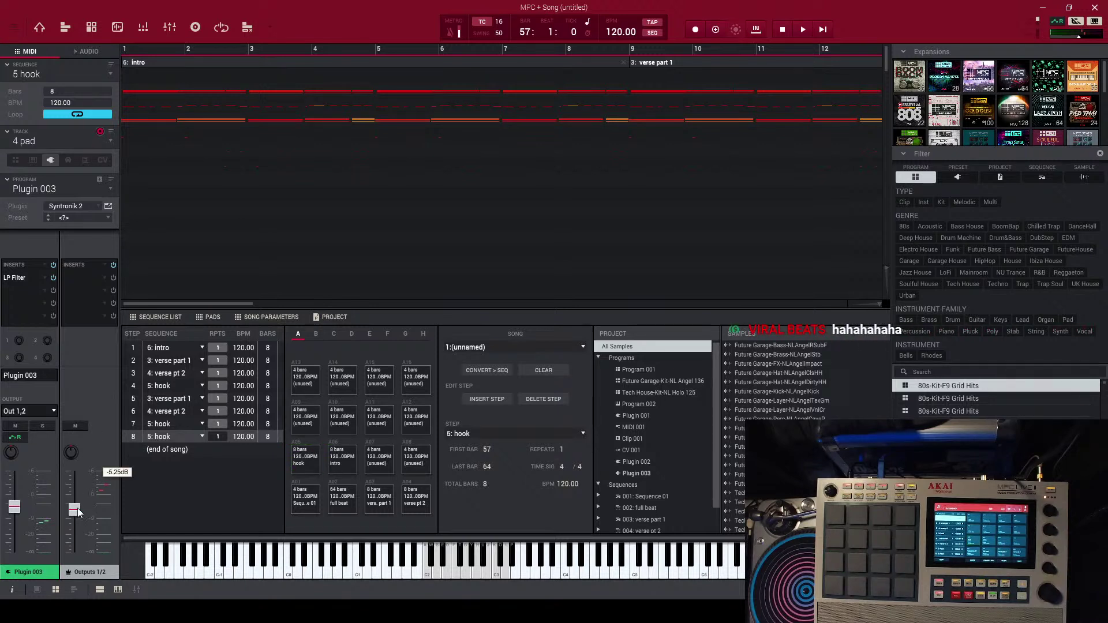
drag(78, 512, 76, 498)
key(space)
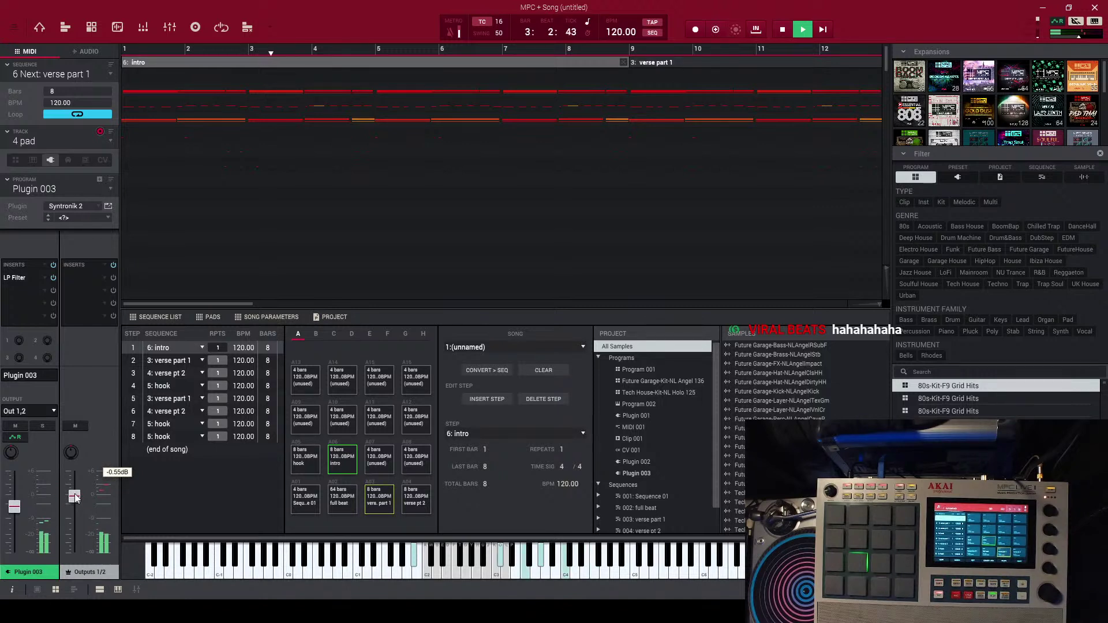
key(space)
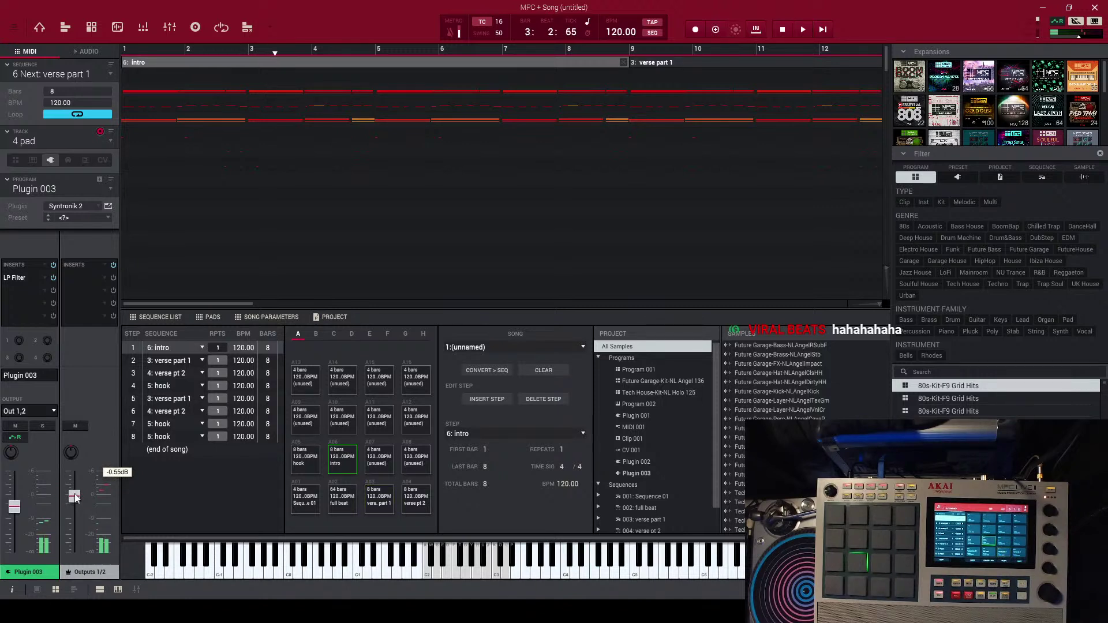
- Make the piano track the current track
click(97, 143)
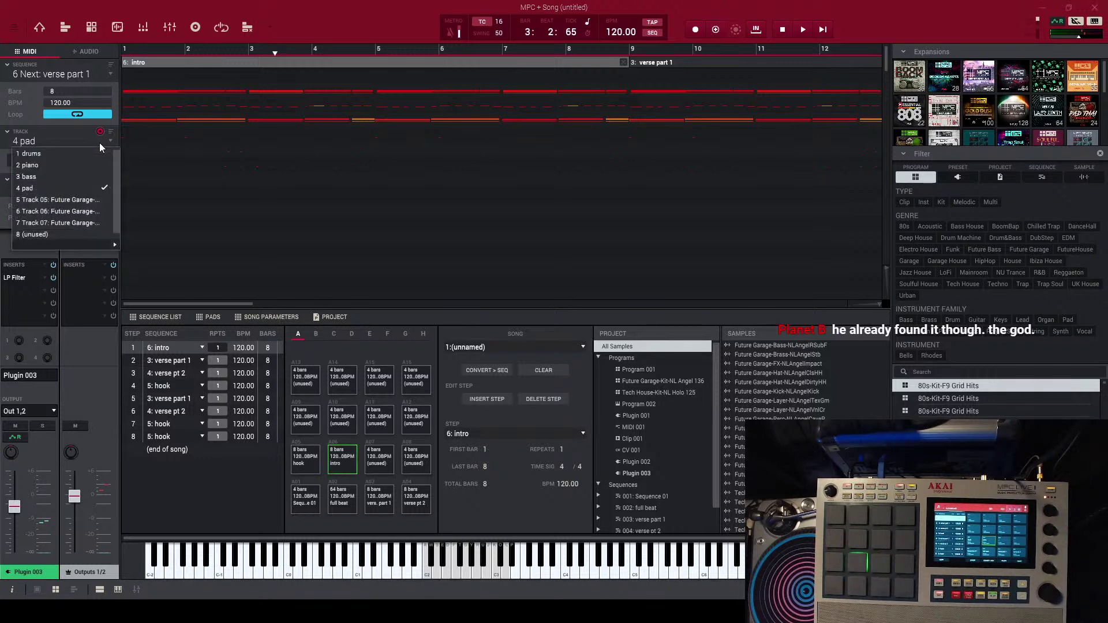
click(72, 164)
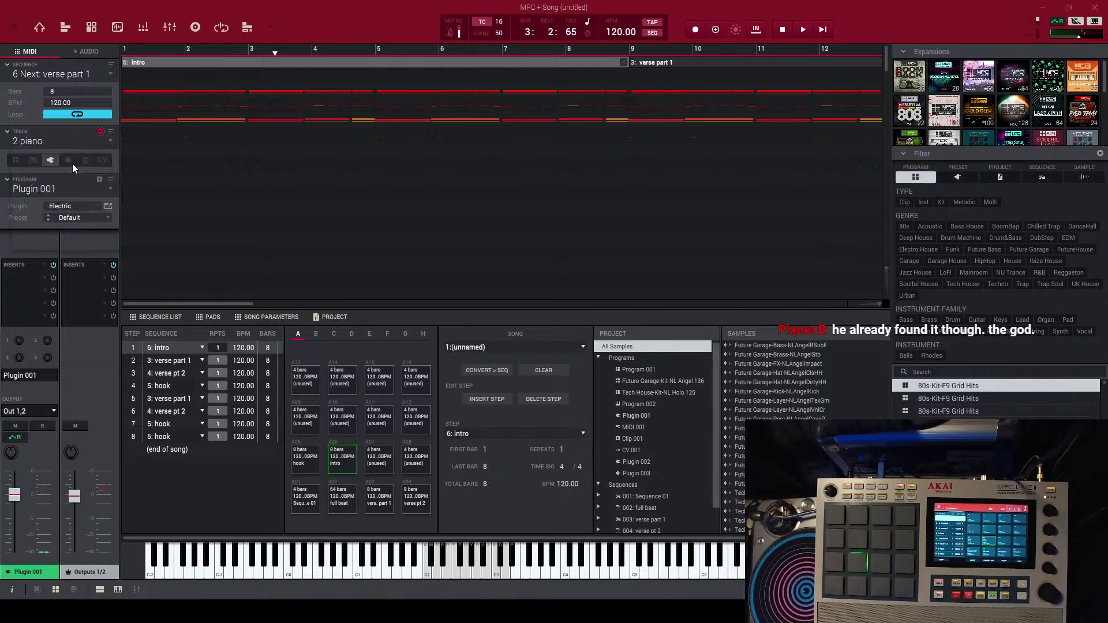
click(45, 279)
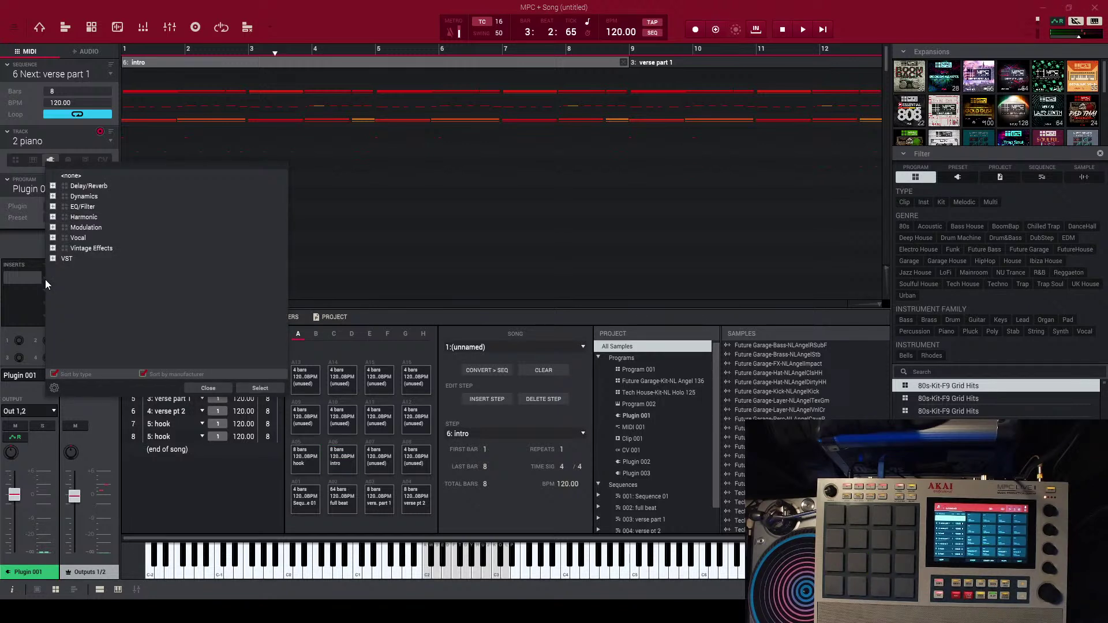
click(53, 196)
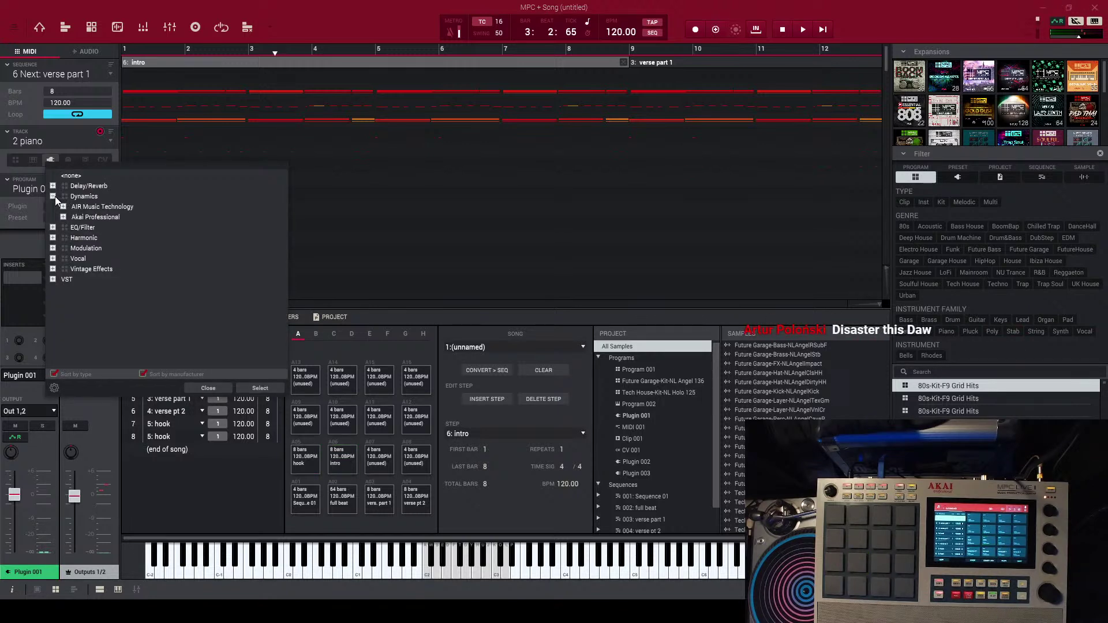
click(64, 217)
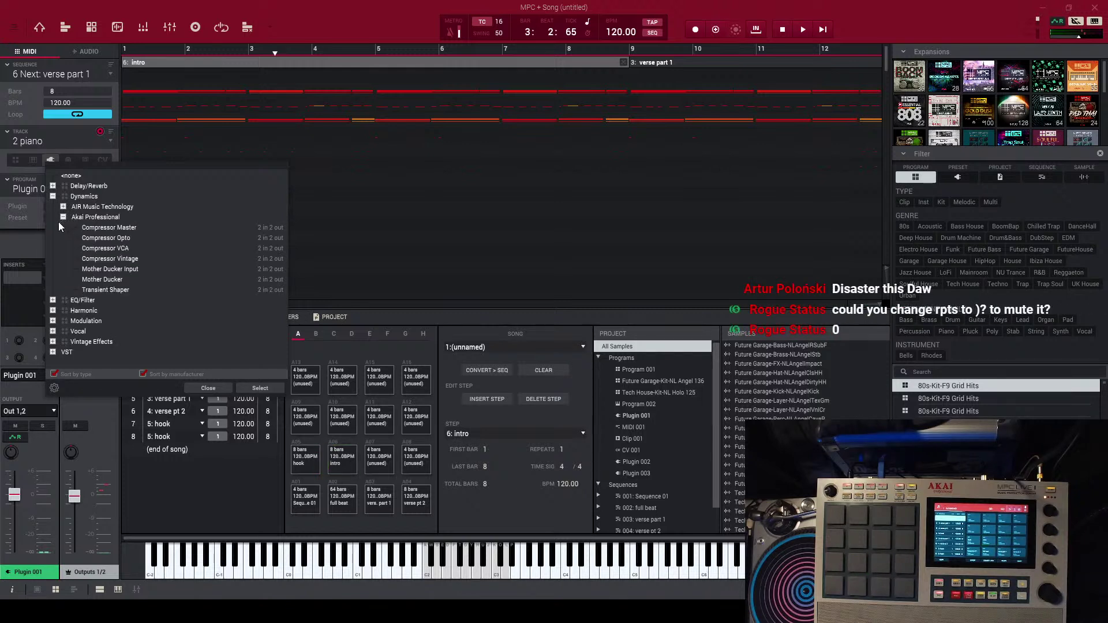
click(208, 389)
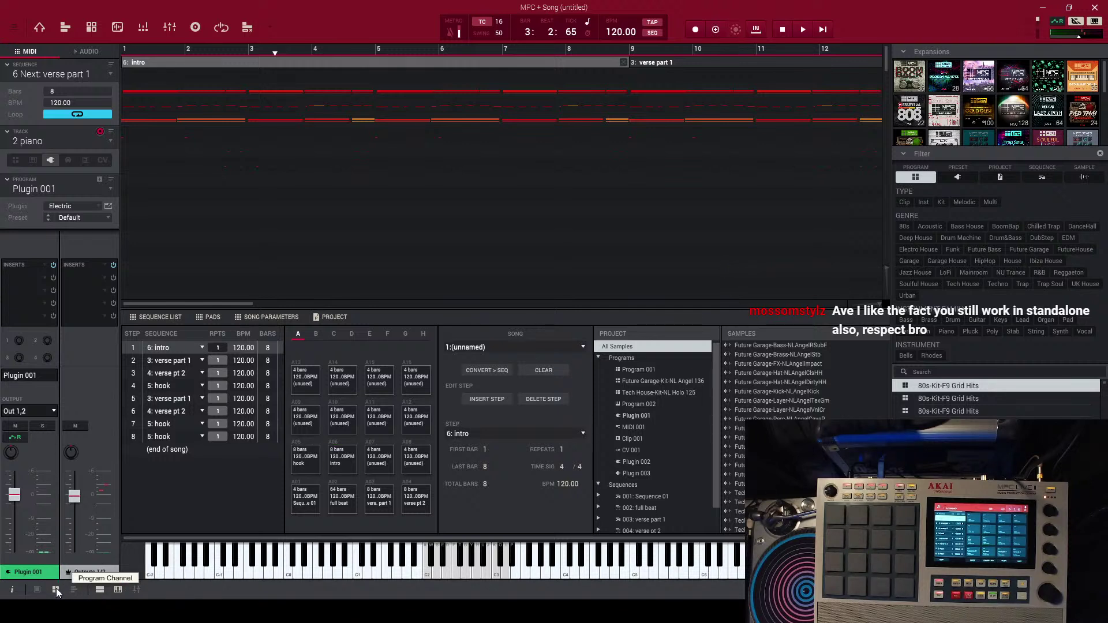
- Load the Akai Professional Mother Ducker dynamics effect into the first insert slot of the piano's program
click(44, 276)
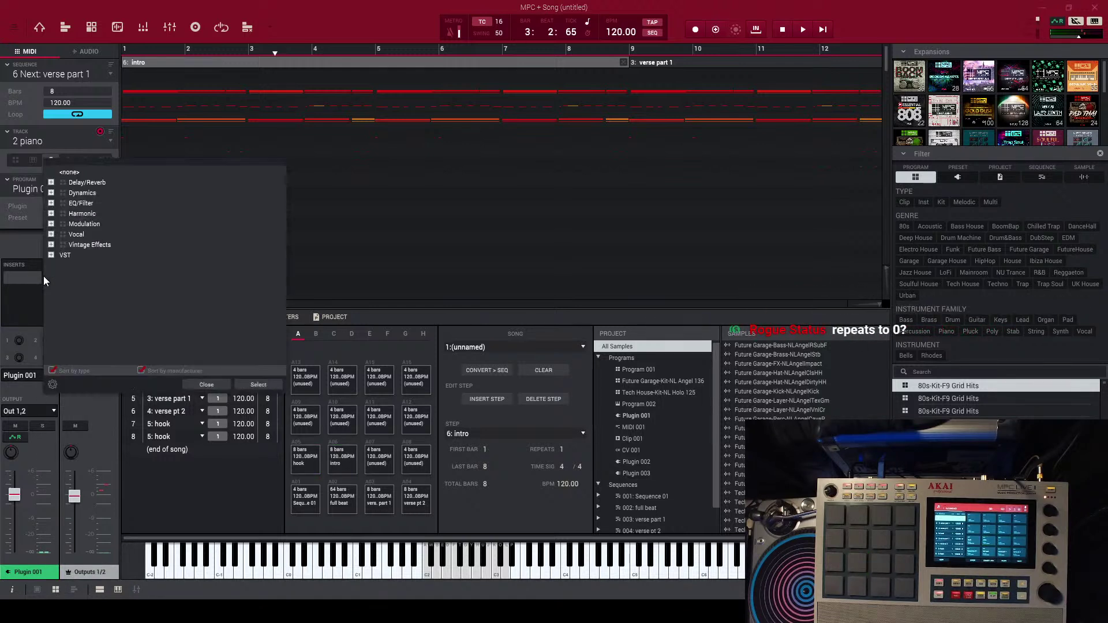
click(51, 192)
click(62, 214)
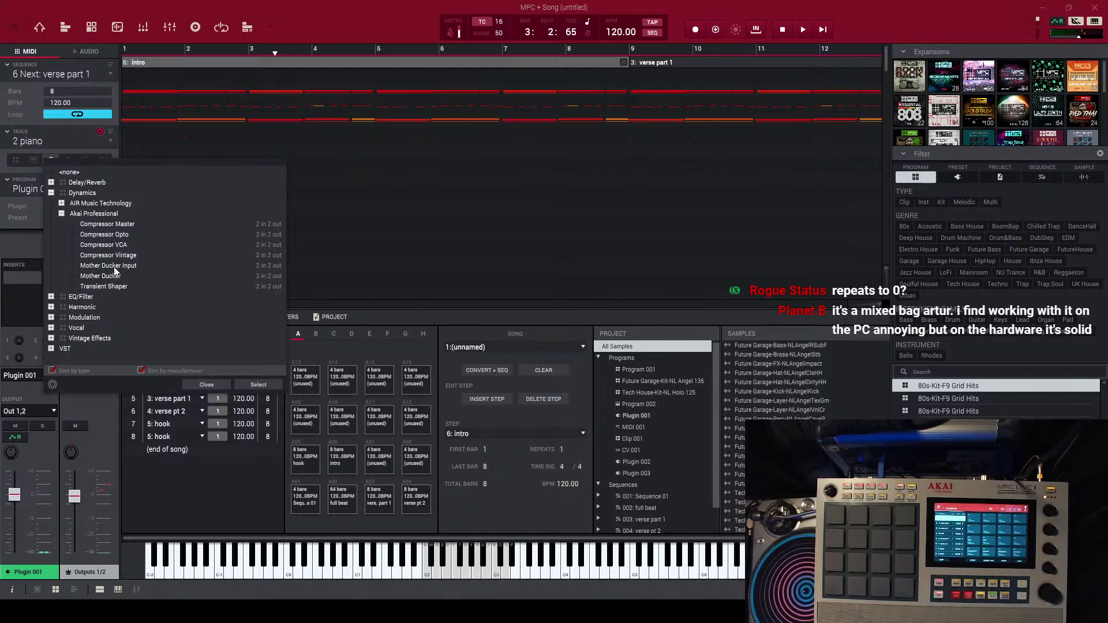
click(106, 275)
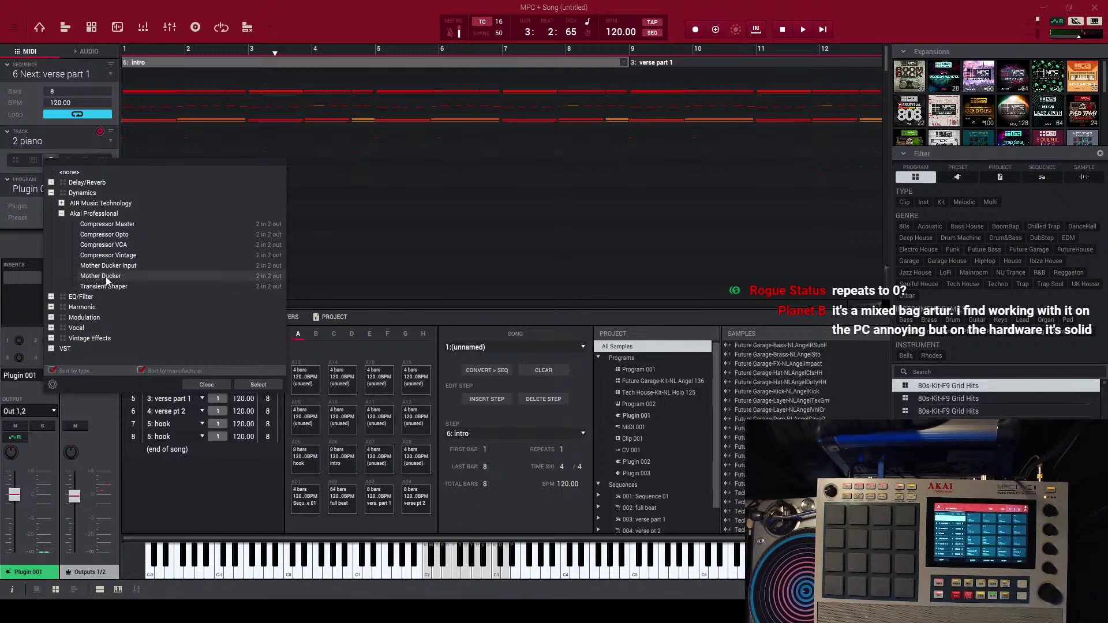
double_click(106, 276)
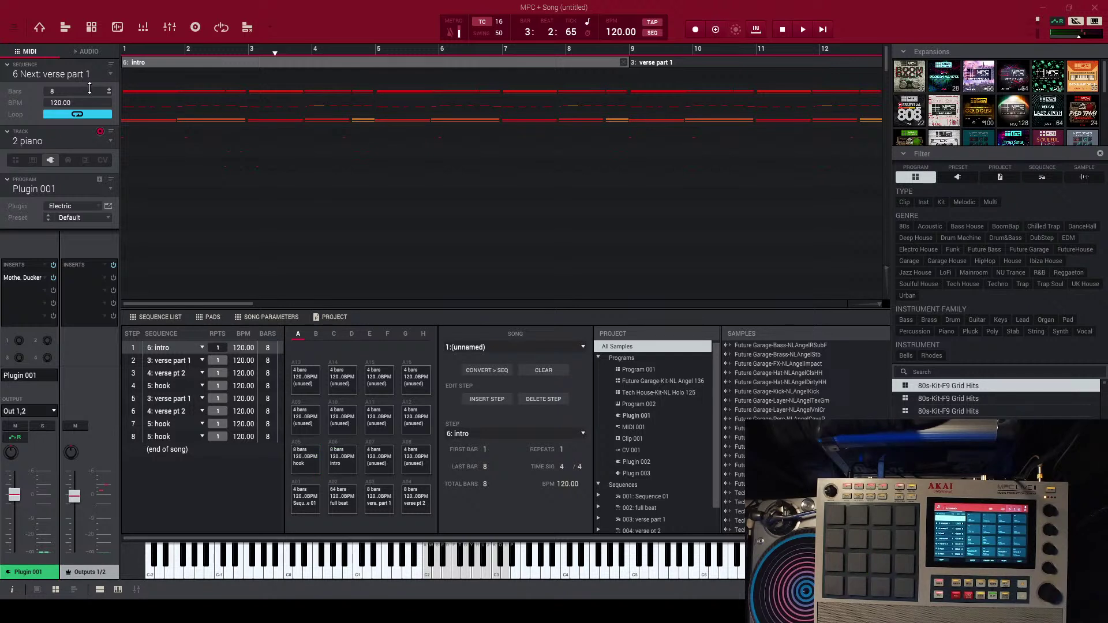
- Switch to Track 05, solo its Future Garage kit program and play the song's intro briefly
click(104, 144)
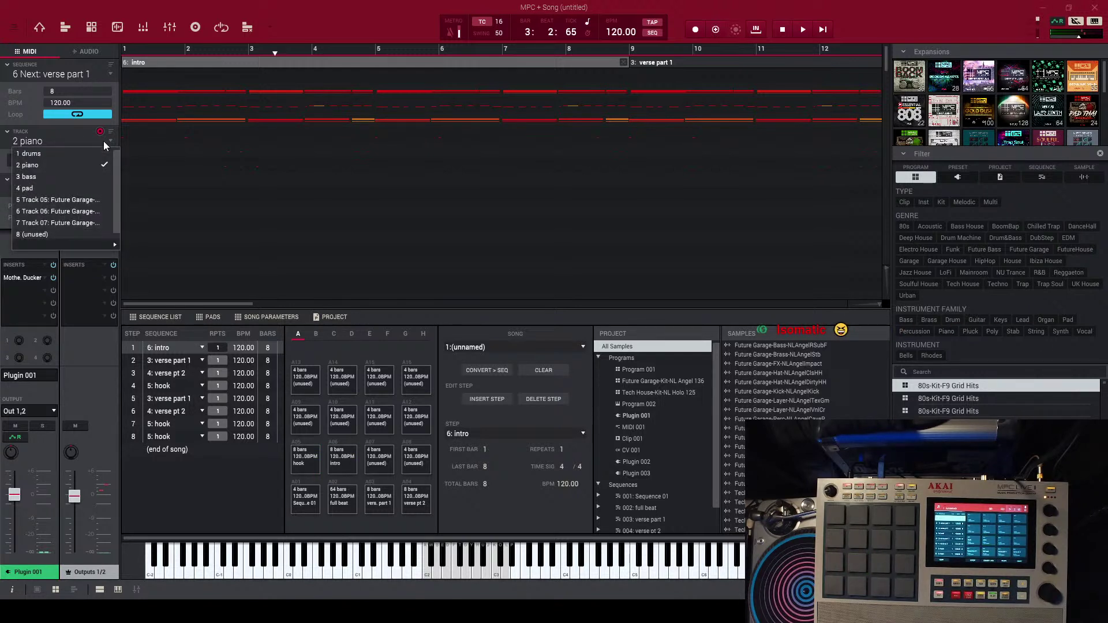
click(89, 200)
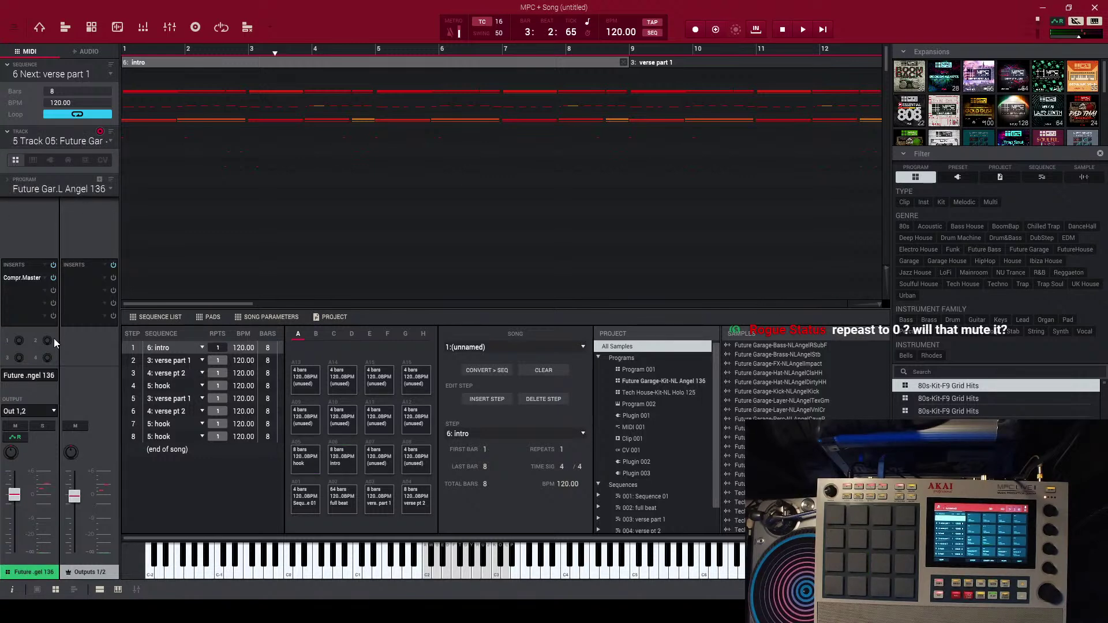
click(47, 426)
key(space)
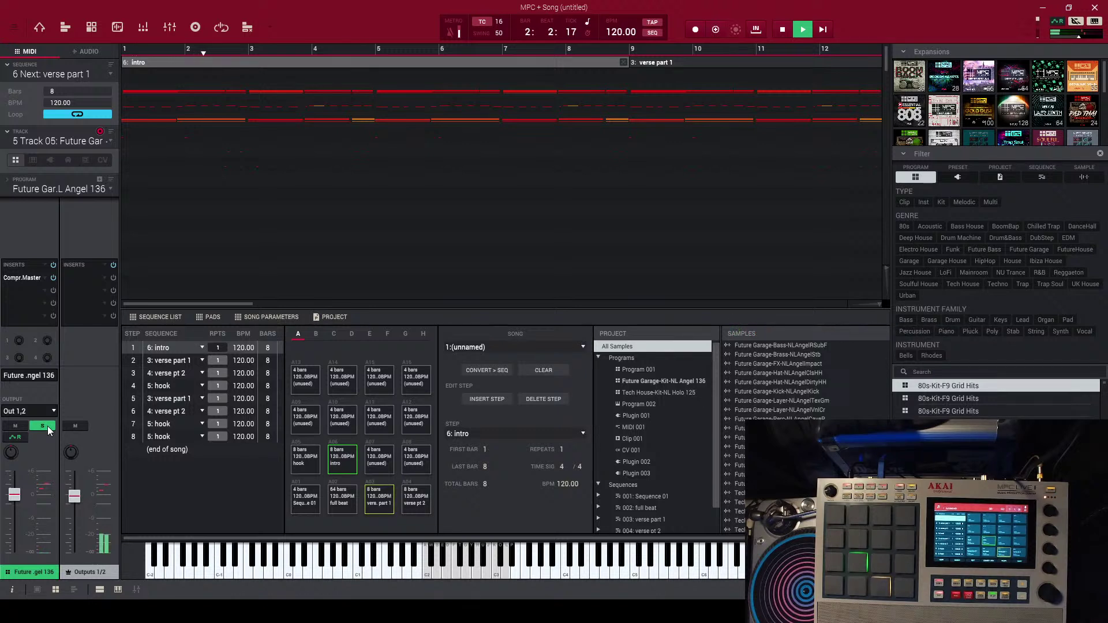
key(space)
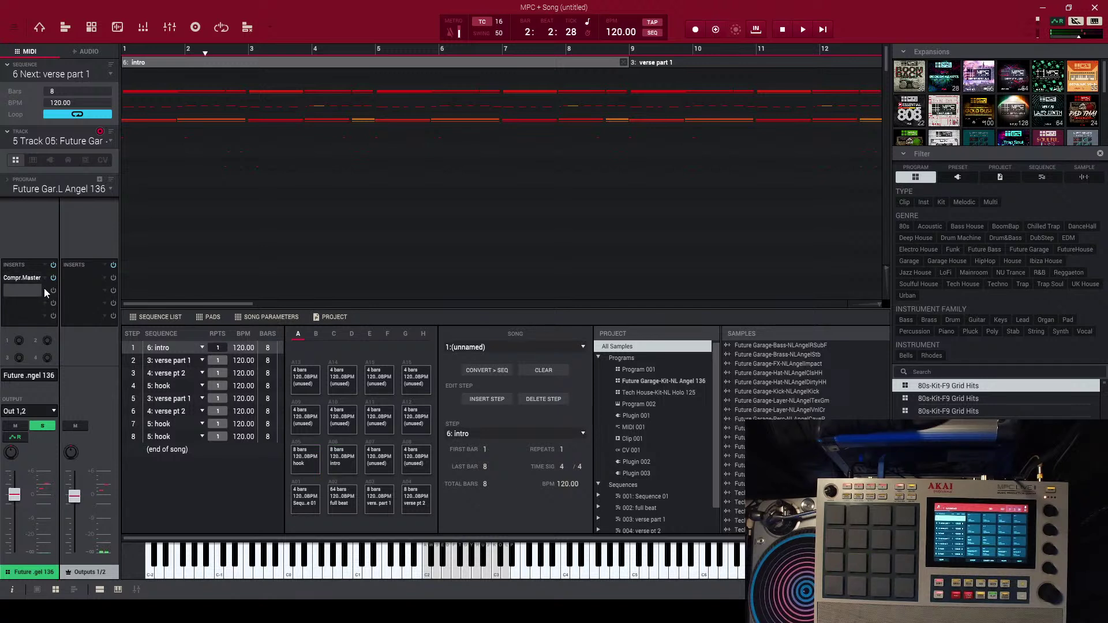
- Show the kit's pad channel strip, return to Main Mode and solo pad C15
click(39, 588)
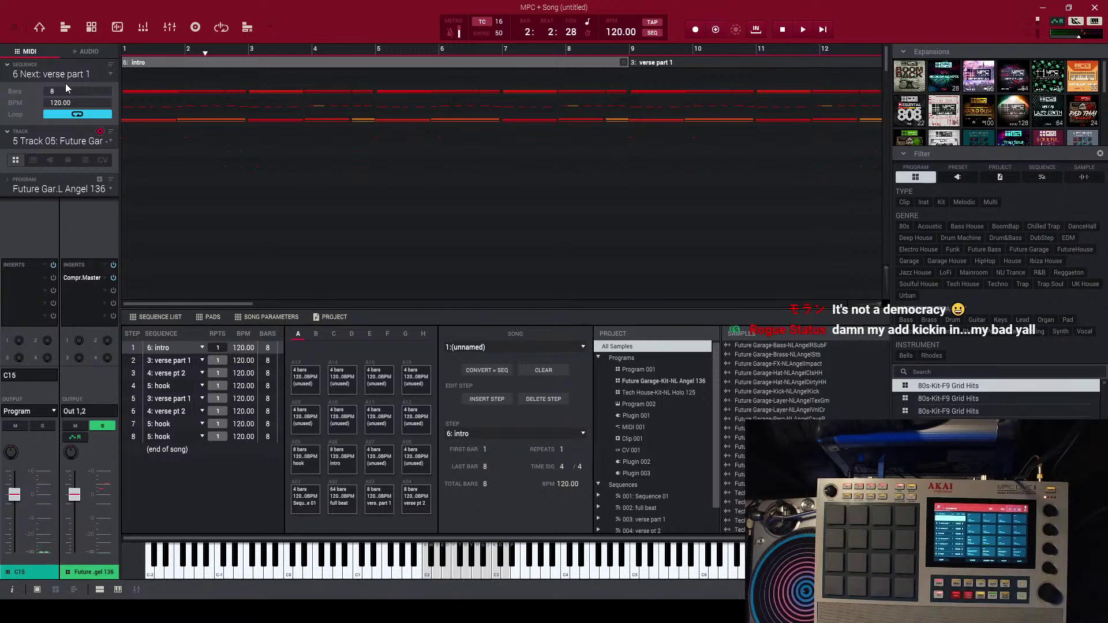
click(38, 27)
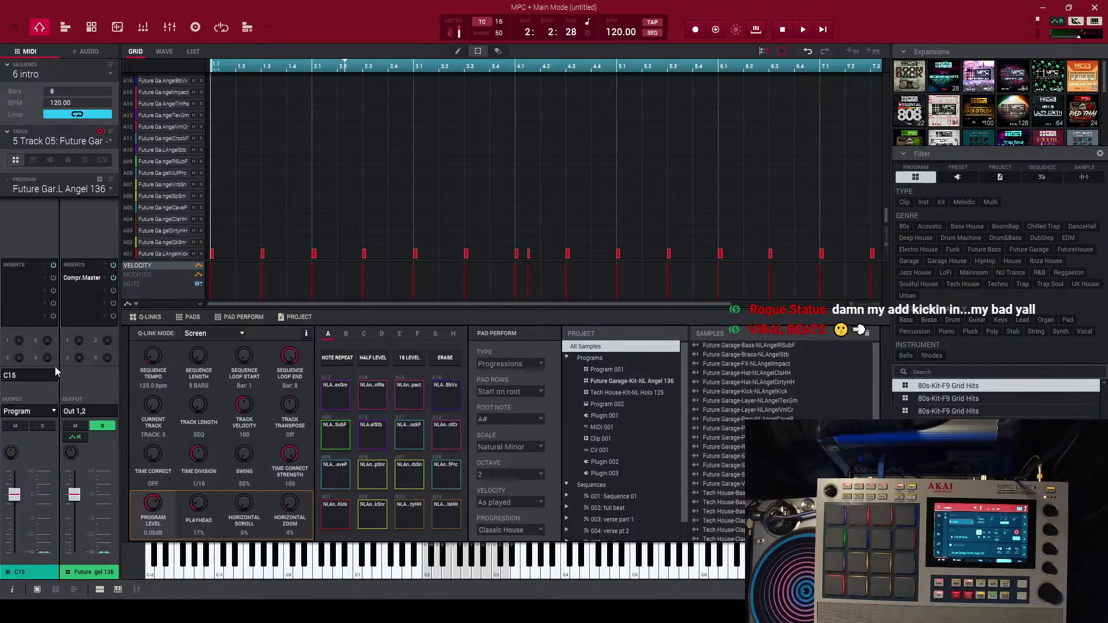
click(42, 426)
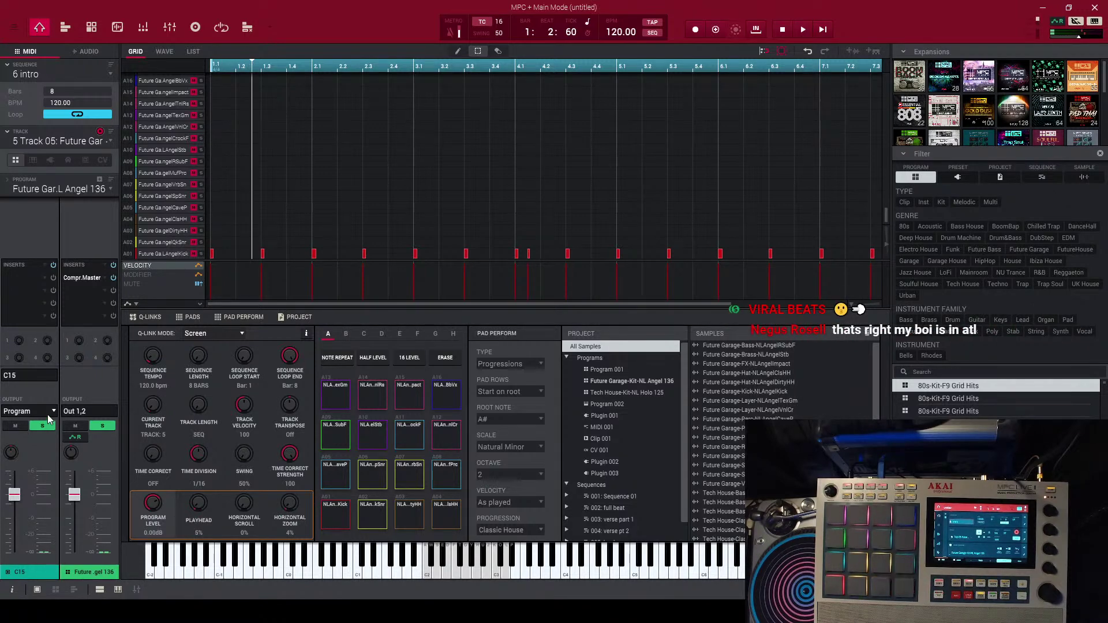
- Switch to Sequence 01, play it from the start and stop playback
click(91, 75)
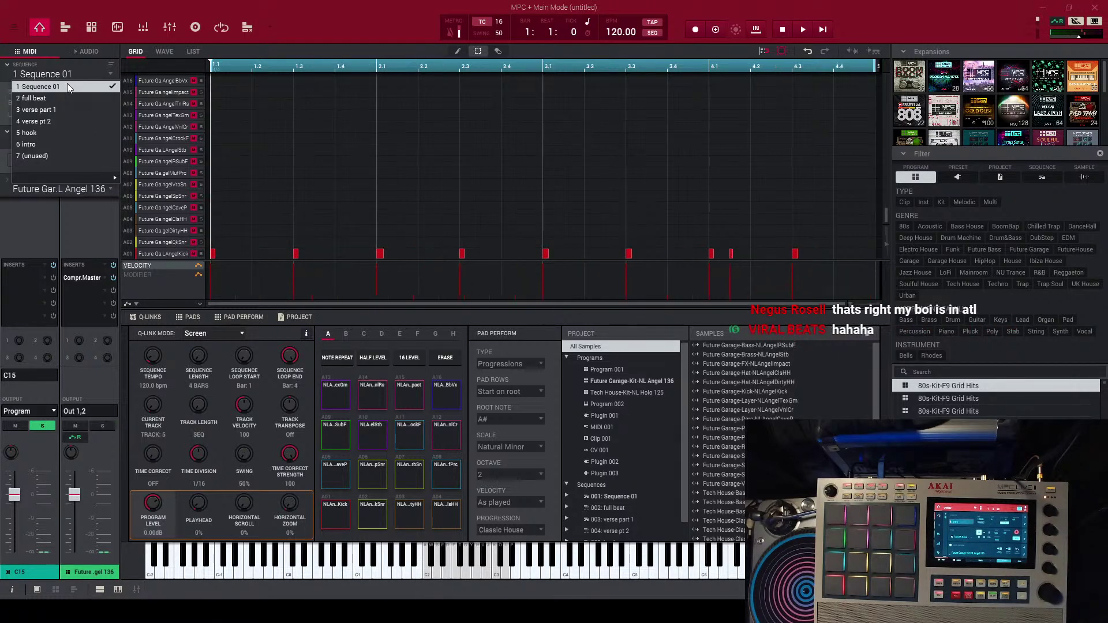
click(67, 83)
key(space)
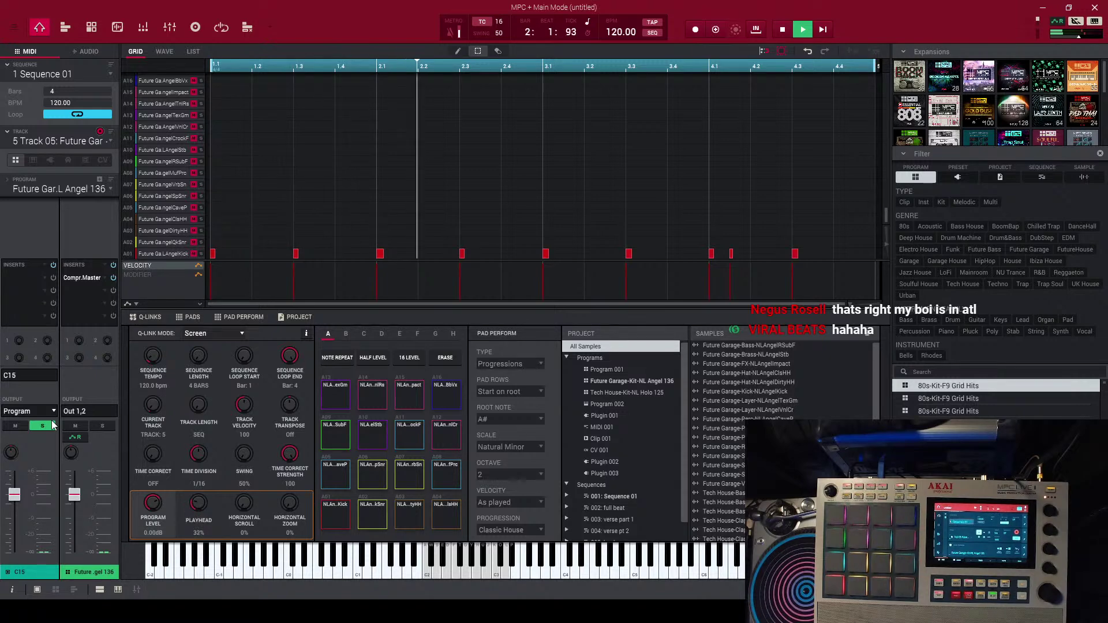
key(space)
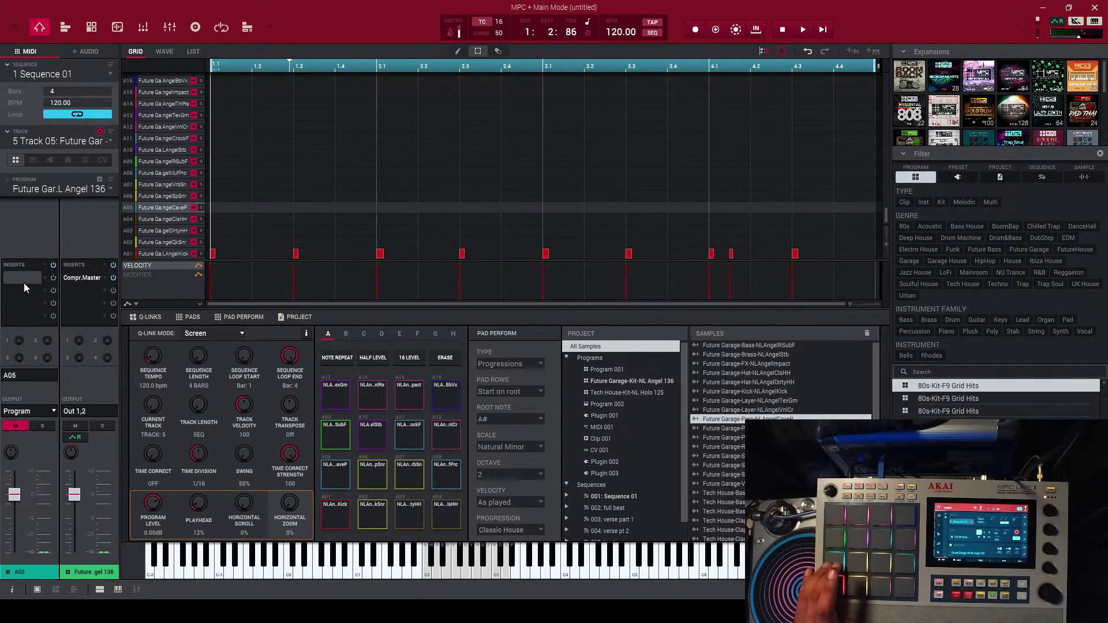
- Try to unmute the kick pad A01's channel, and check Track 06 and Track 07
click(17, 427)
click(16, 427)
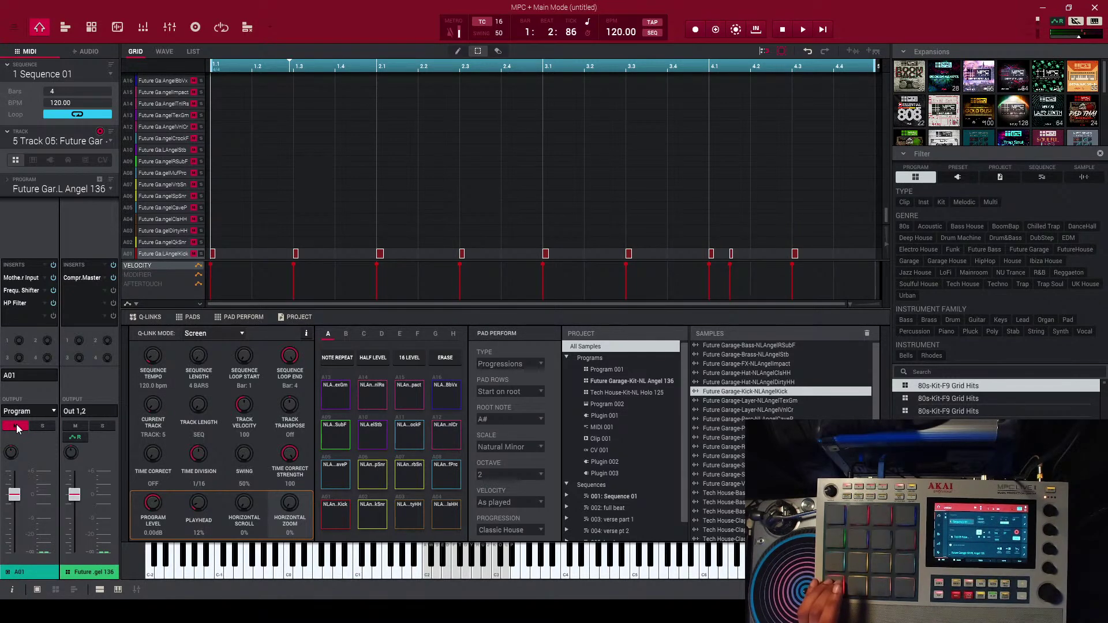
click(106, 141)
click(78, 206)
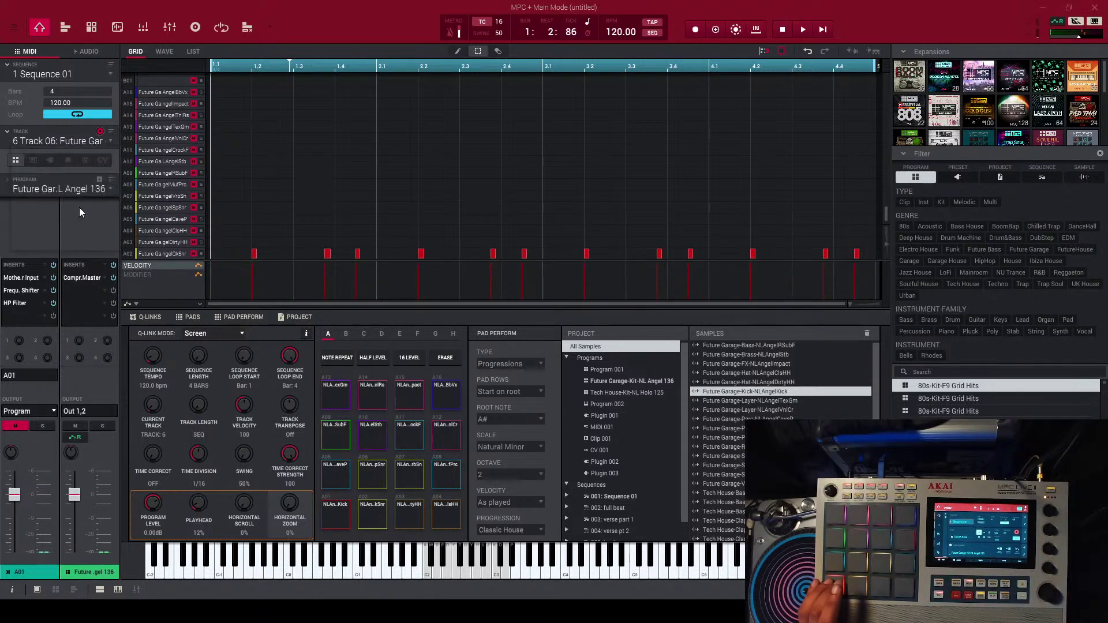
click(103, 143)
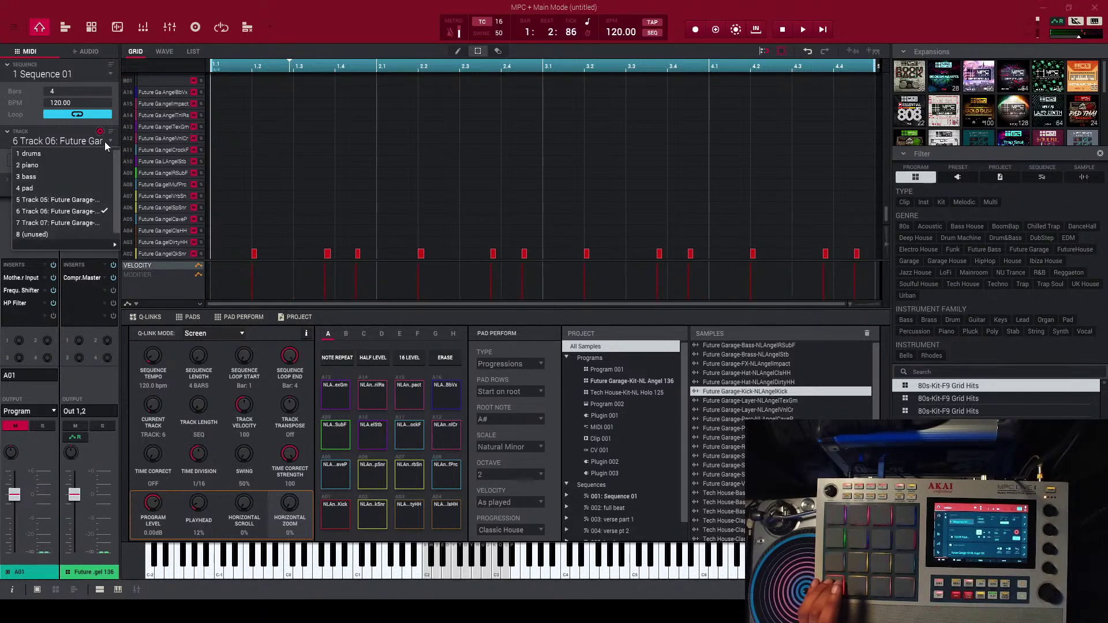
click(74, 223)
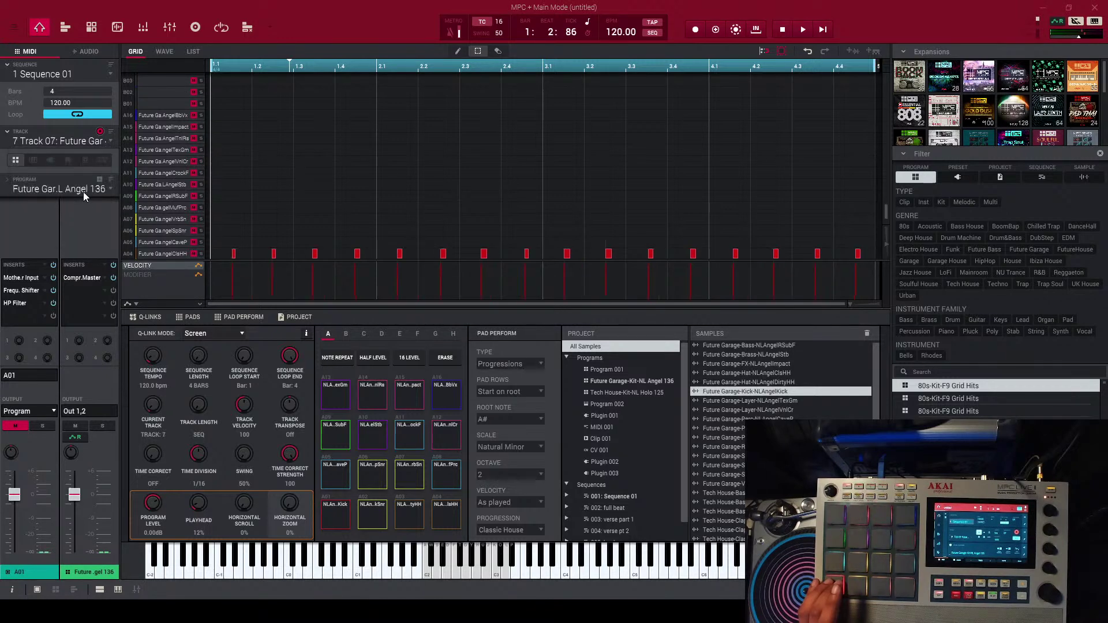
- Switch to the piano track and show its program channel strip beside Outputs 1/2
click(101, 144)
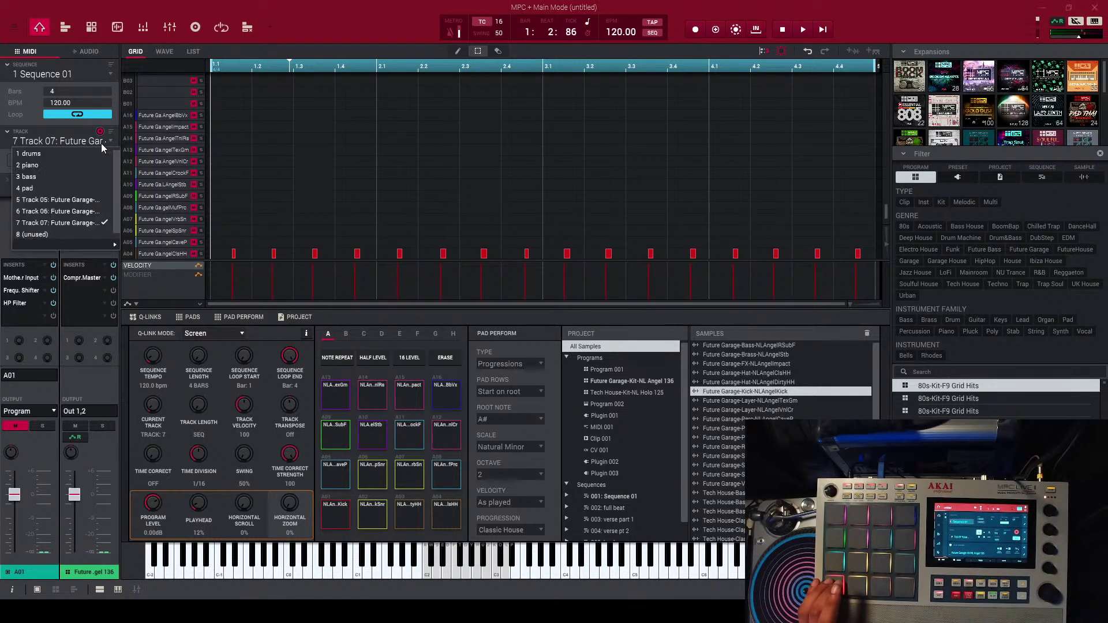
click(70, 164)
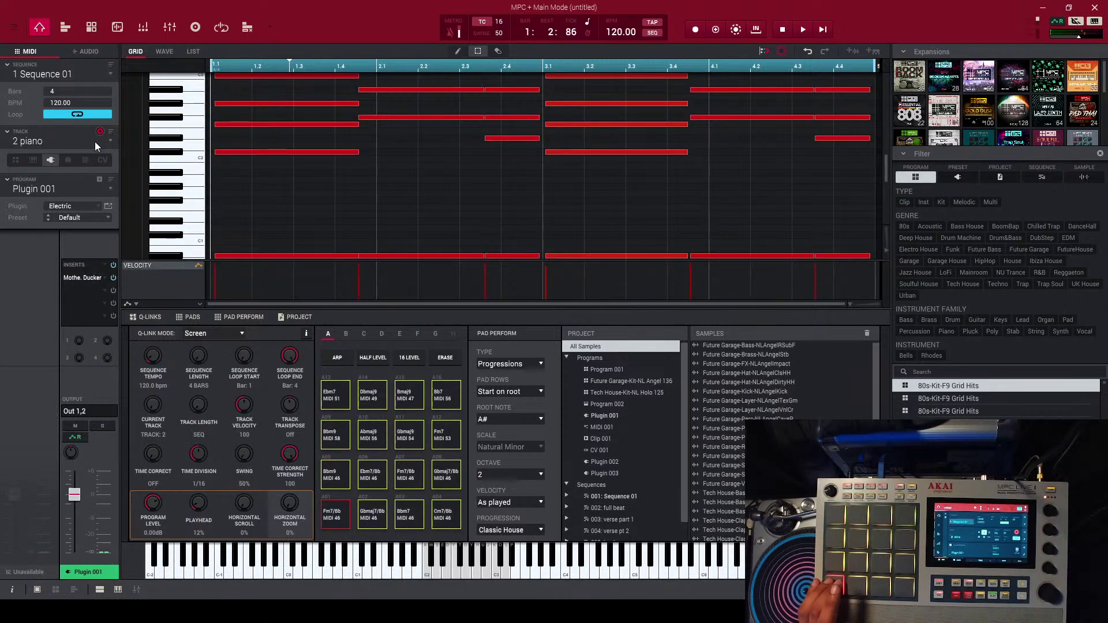
click(96, 146)
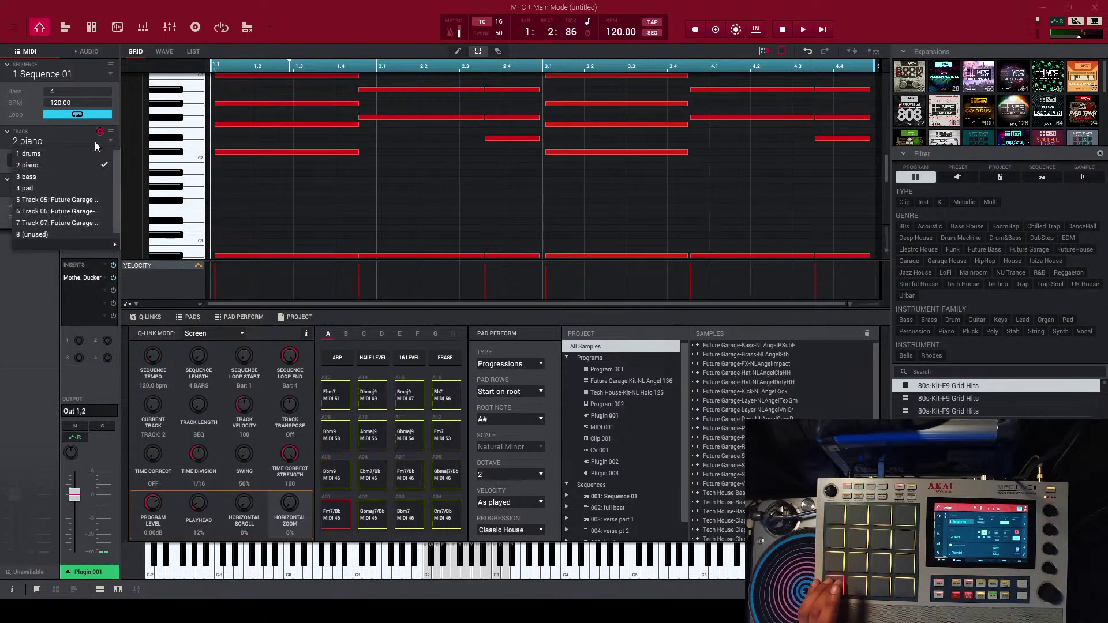
click(87, 69)
click(55, 589)
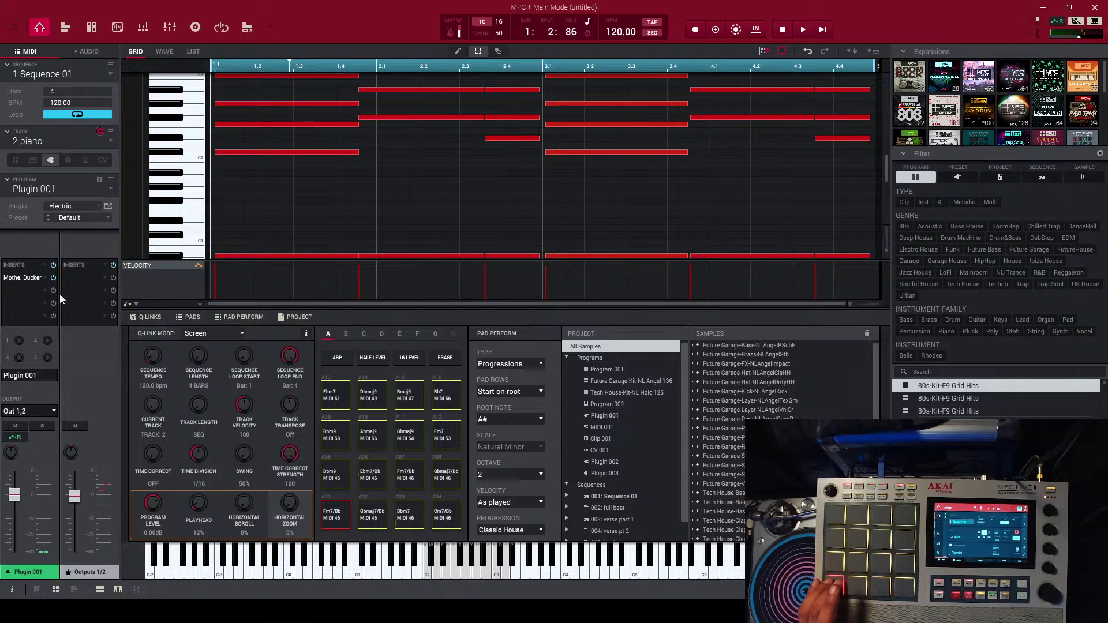
- Step through the bass, pad, Track 05 and Track 06 tracks to examine each program's insert effects
click(92, 144)
click(73, 179)
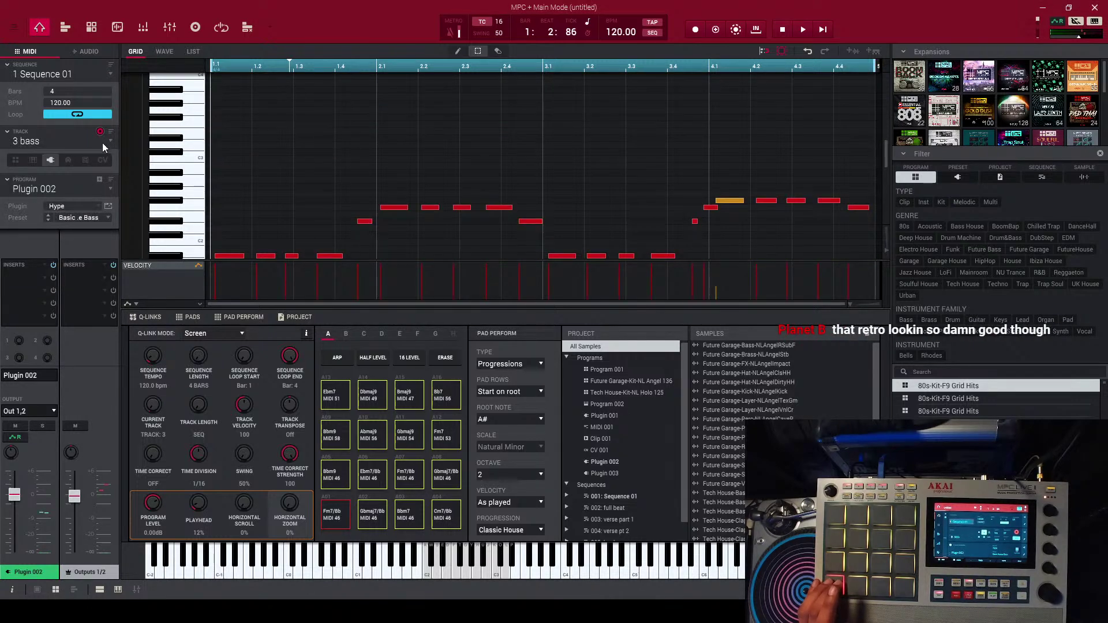
click(106, 141)
click(92, 188)
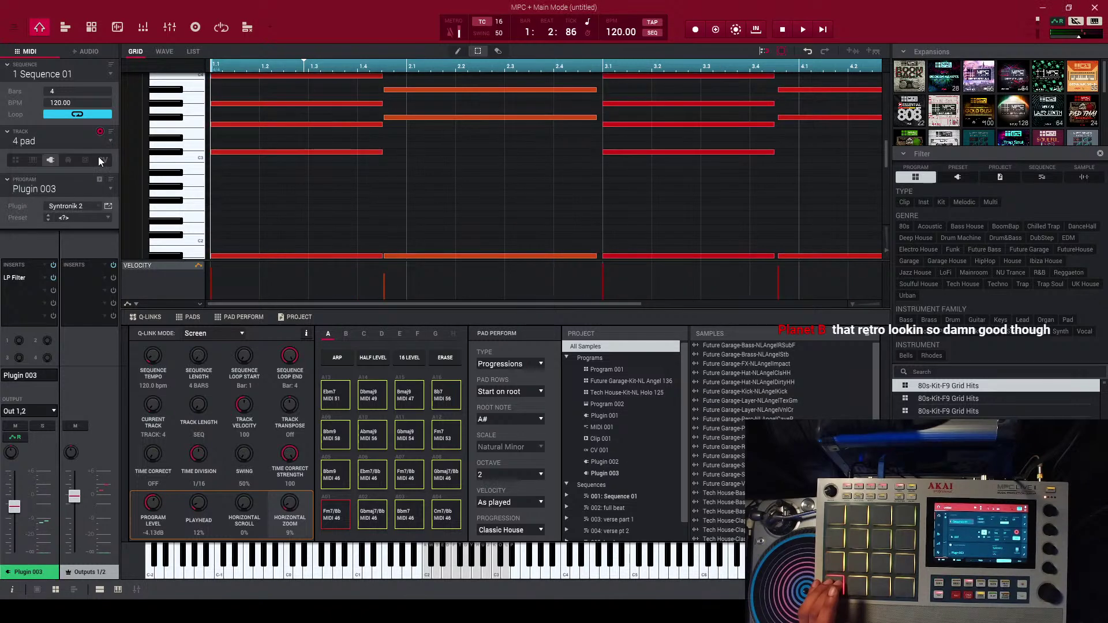
click(110, 141)
click(91, 194)
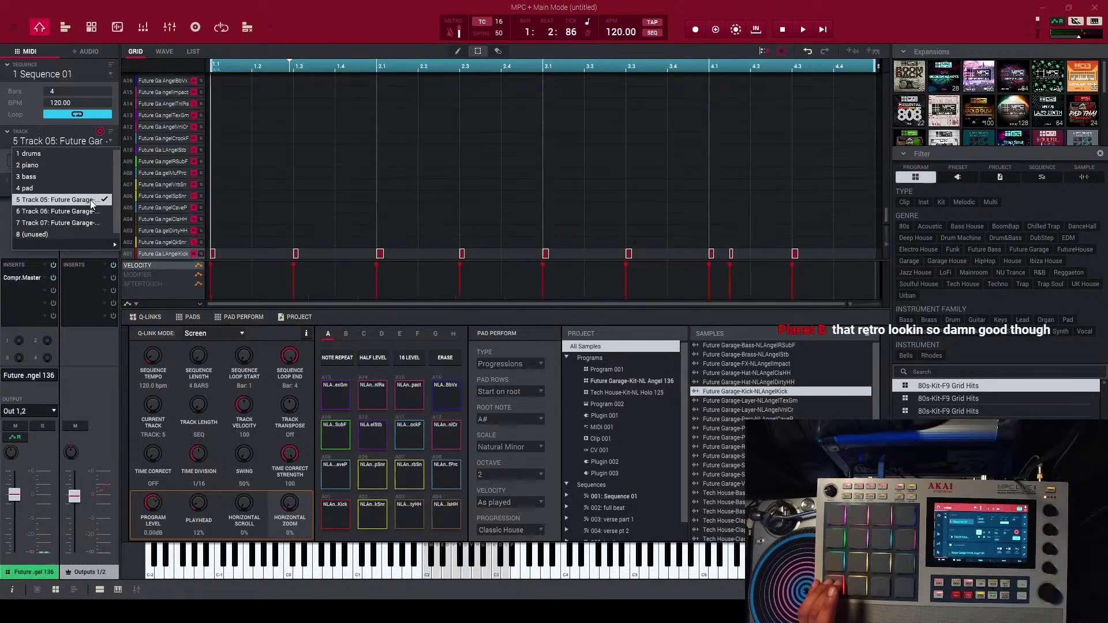
click(105, 144)
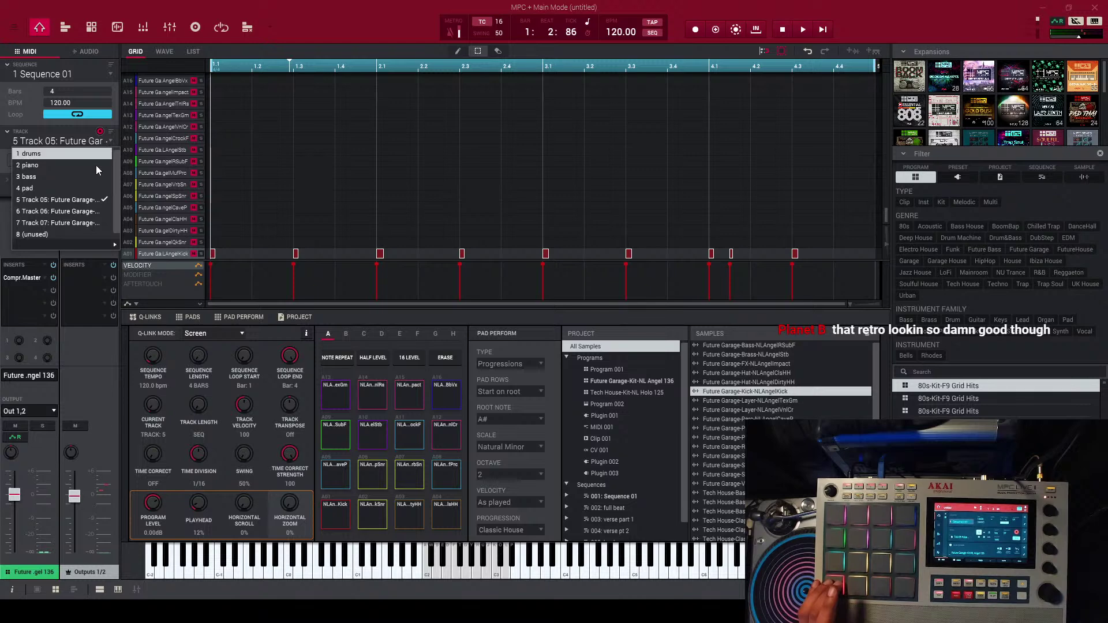
click(82, 212)
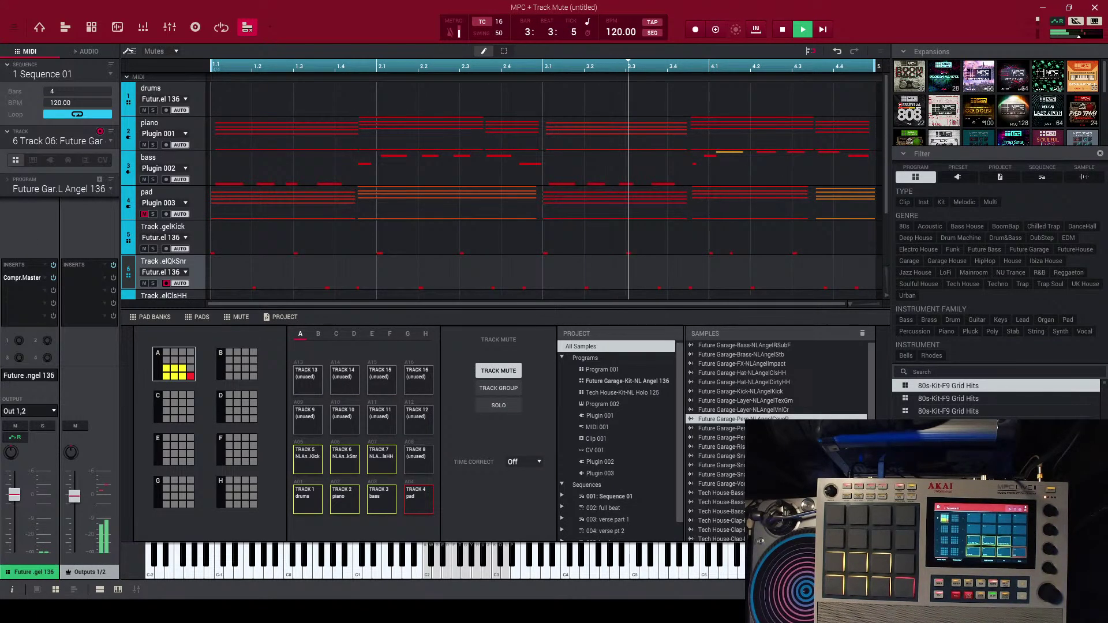
- Show the pad channel strip and step through Tracks 07, 05 and 06 to look for the kick's insert effects
click(35, 589)
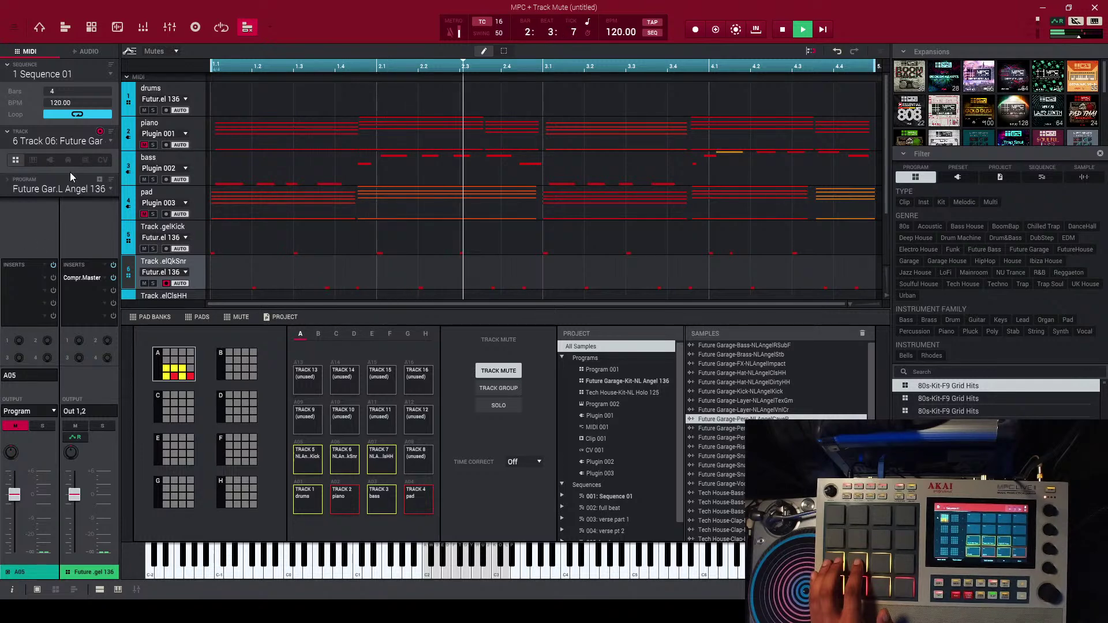
click(88, 142)
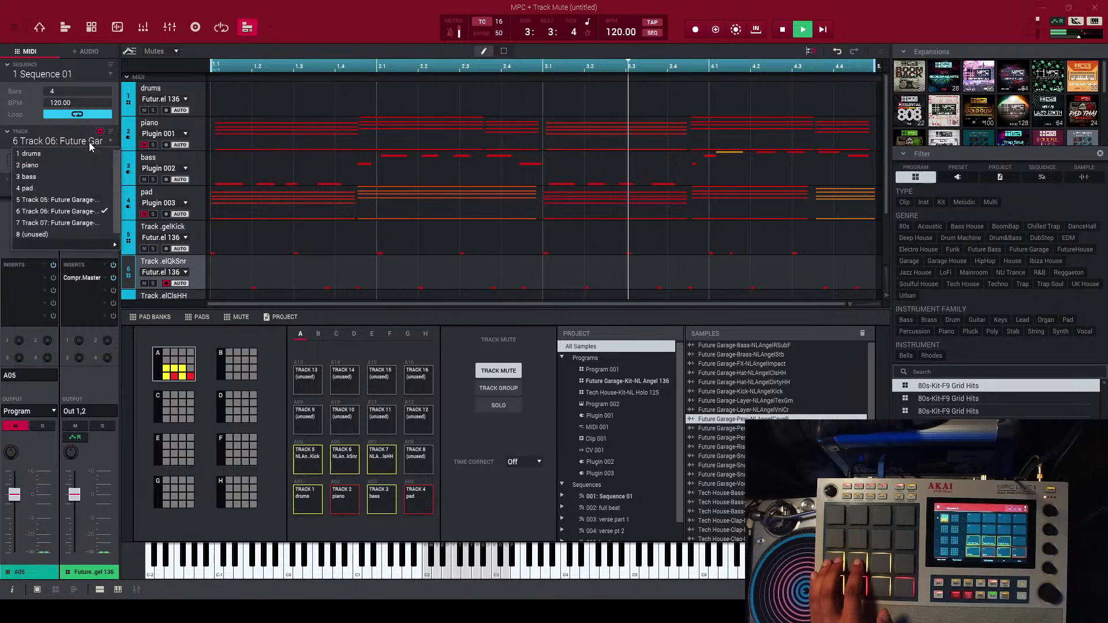
click(69, 223)
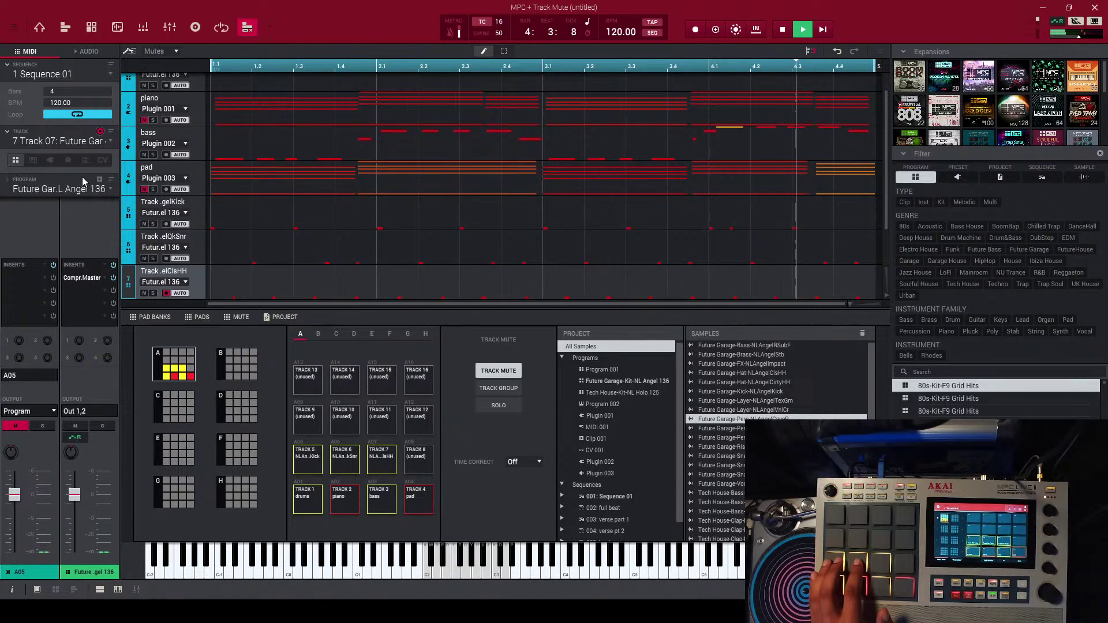
click(88, 141)
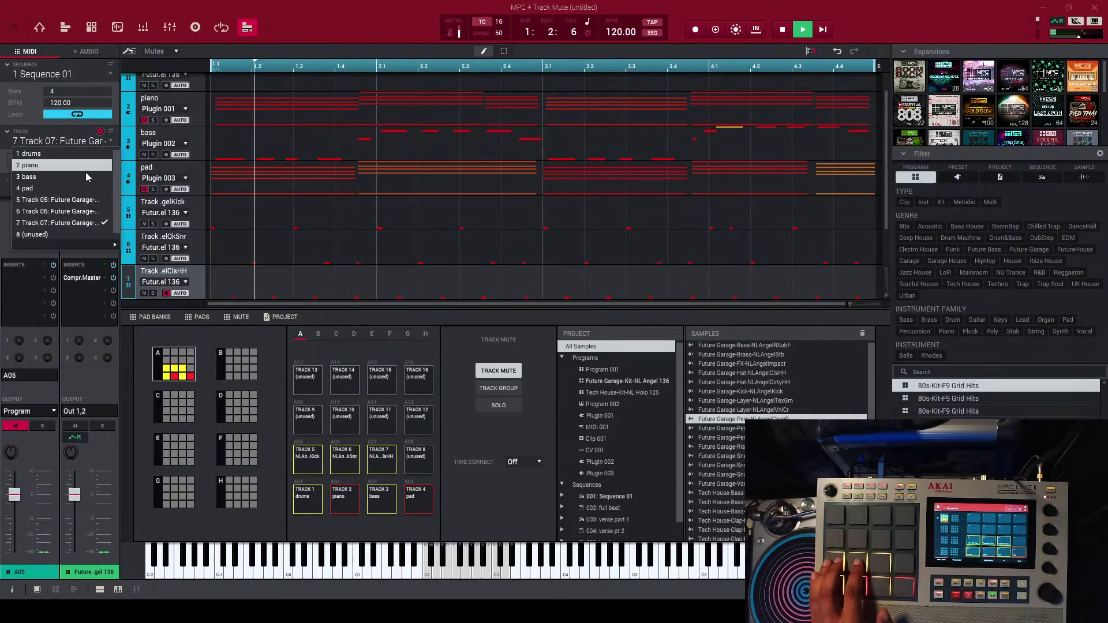
click(81, 201)
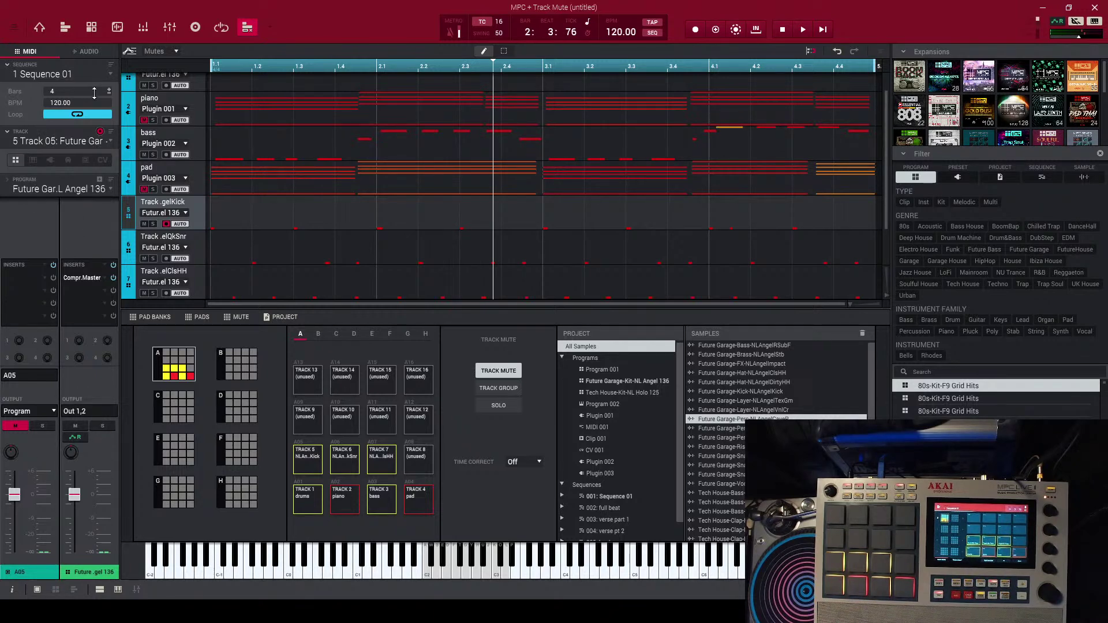
click(97, 145)
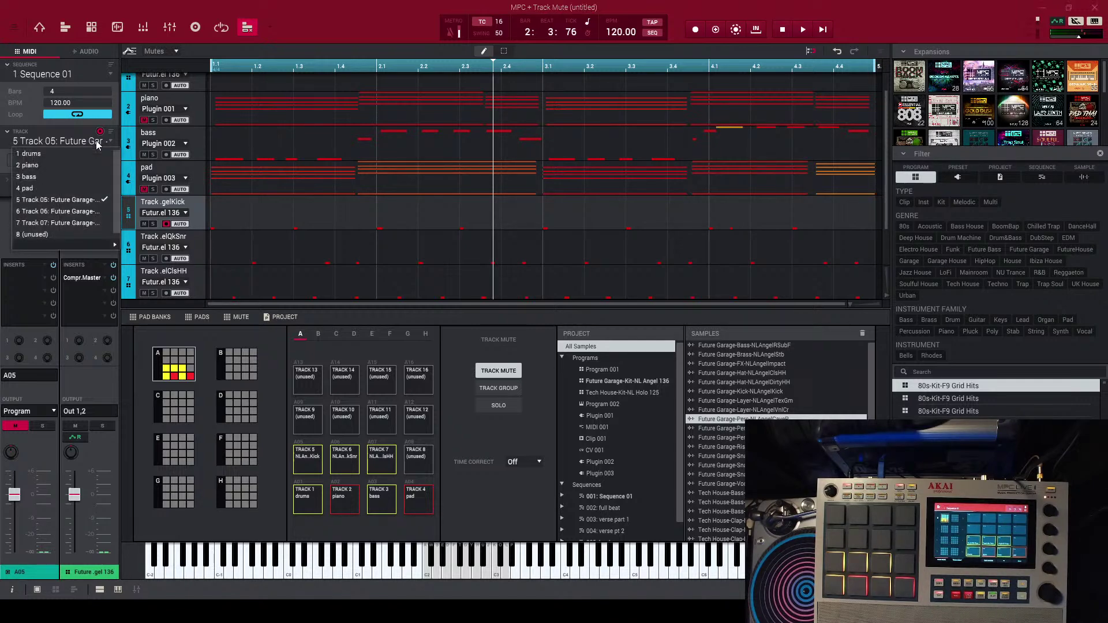
click(89, 210)
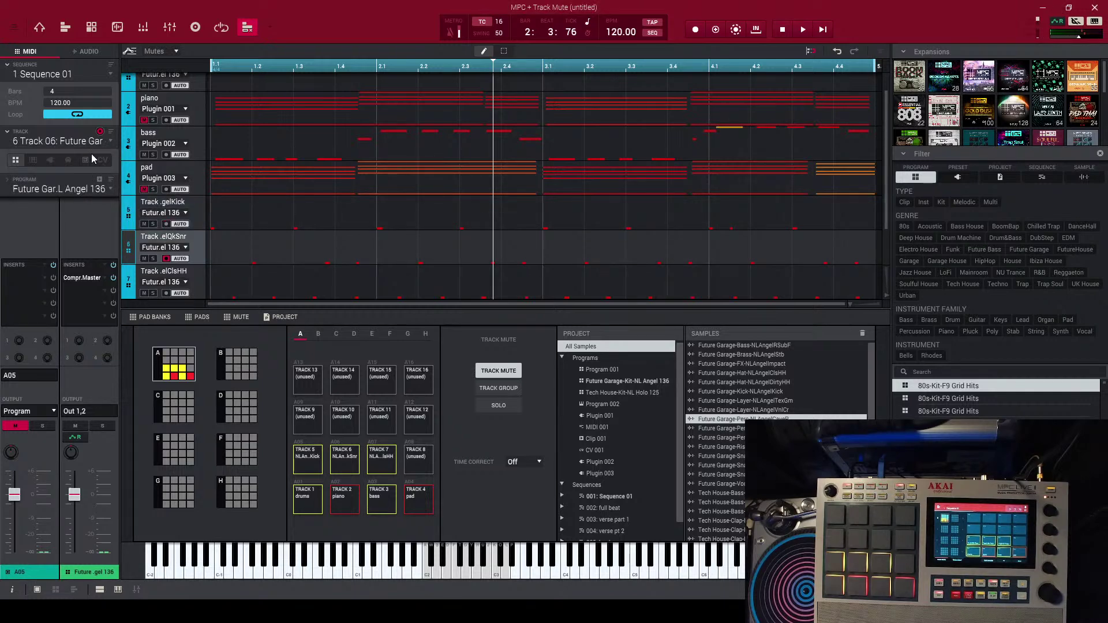
- Unmute the pad and piano tracks, mute the drums track and audition the sequence
click(145, 190)
click(144, 121)
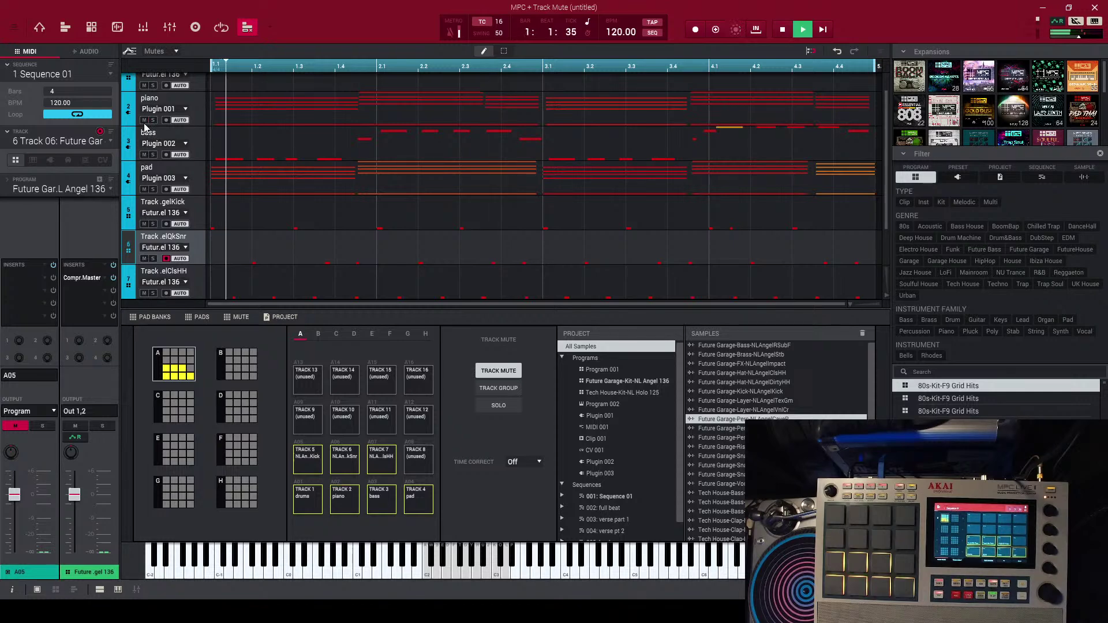
scroll(145, 127, up, 2)
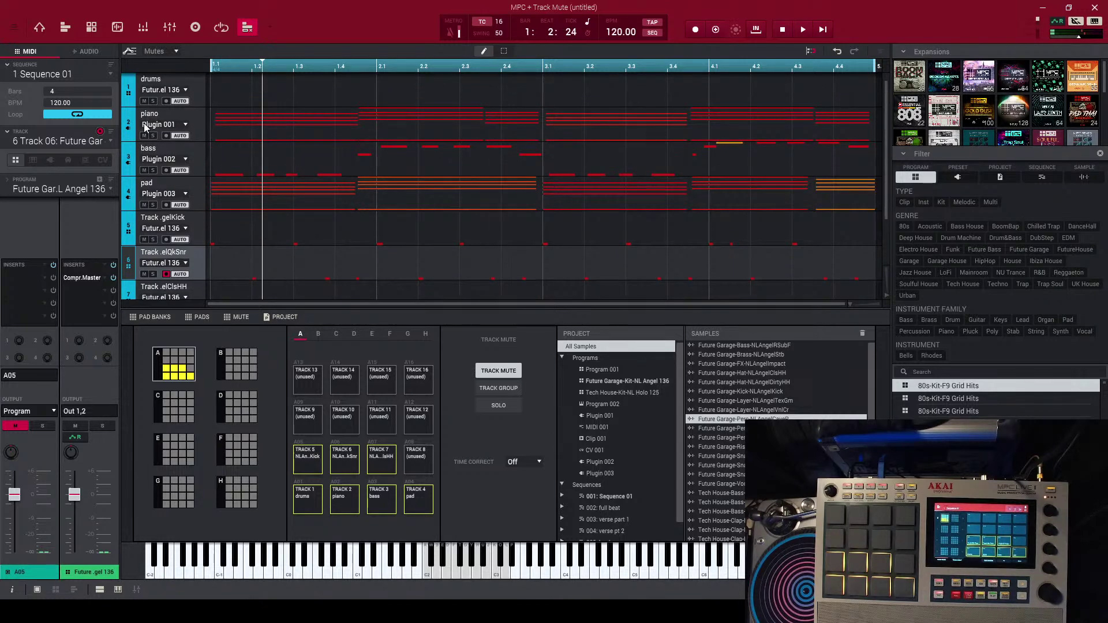
scroll(146, 129, down, 2)
scroll(146, 128, up, 3)
click(144, 110)
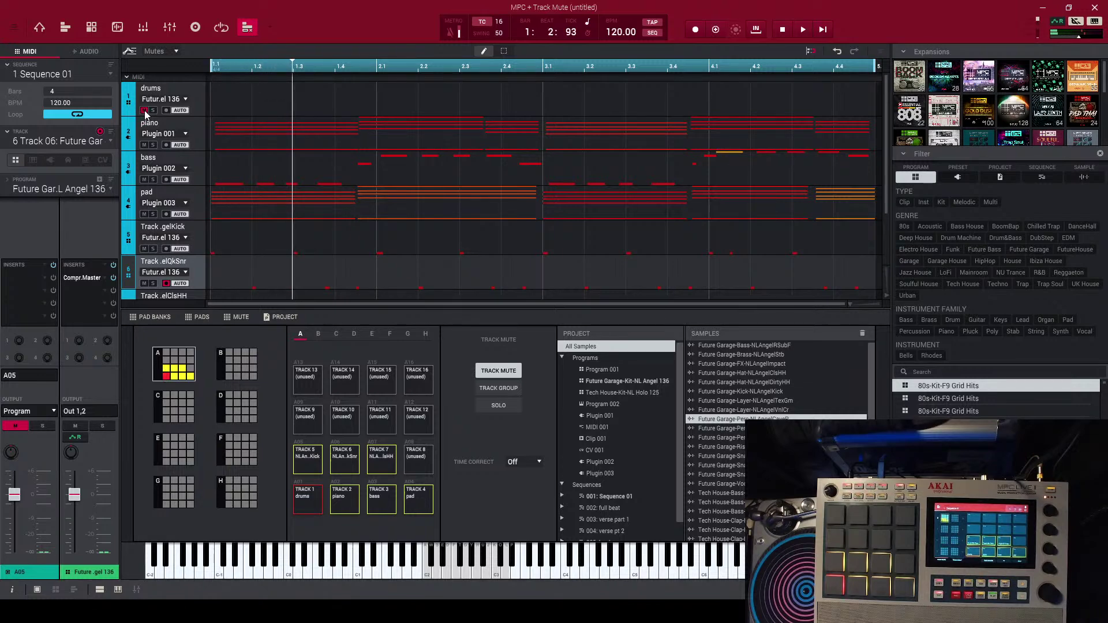
key(space)
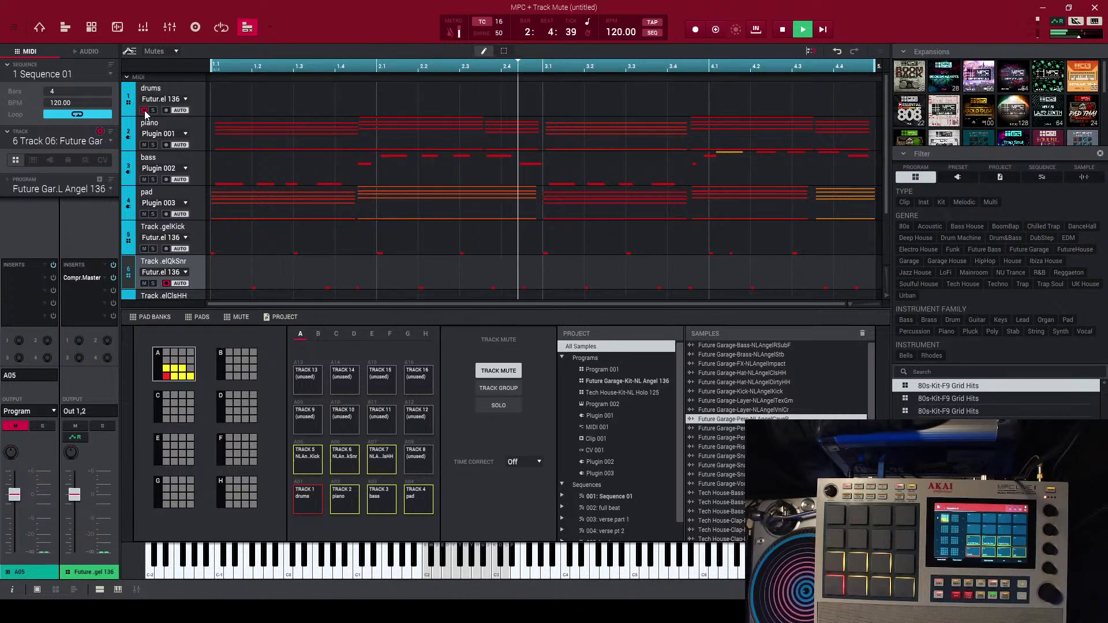
key(space)
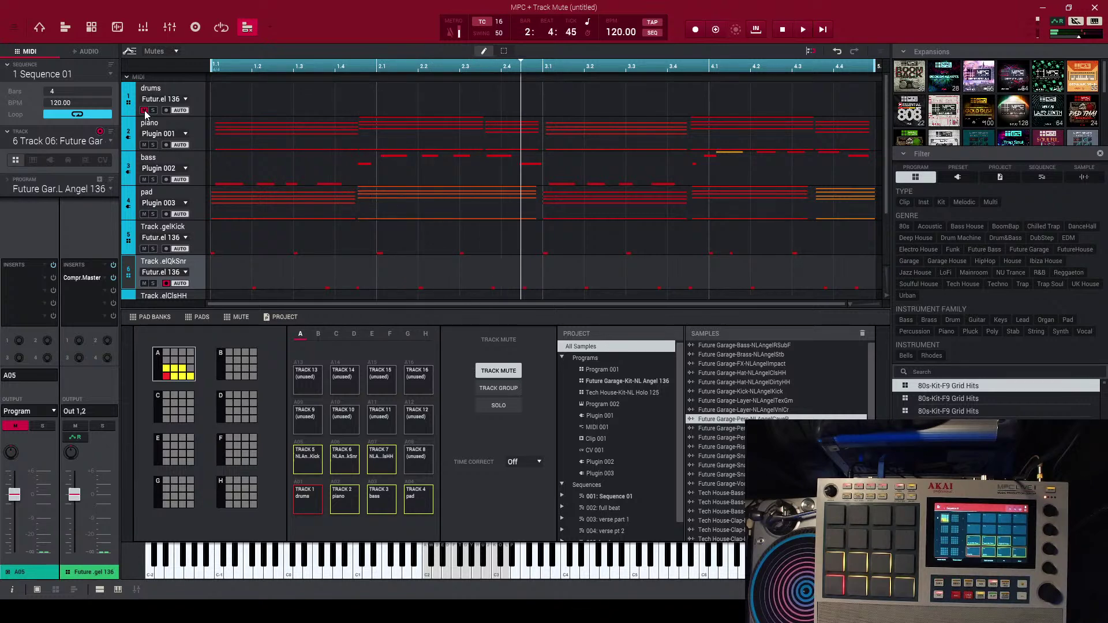
- In Main mode, clear the pad mutes on Track 06's Future Garage kit, including kick pad A01
click(53, 590)
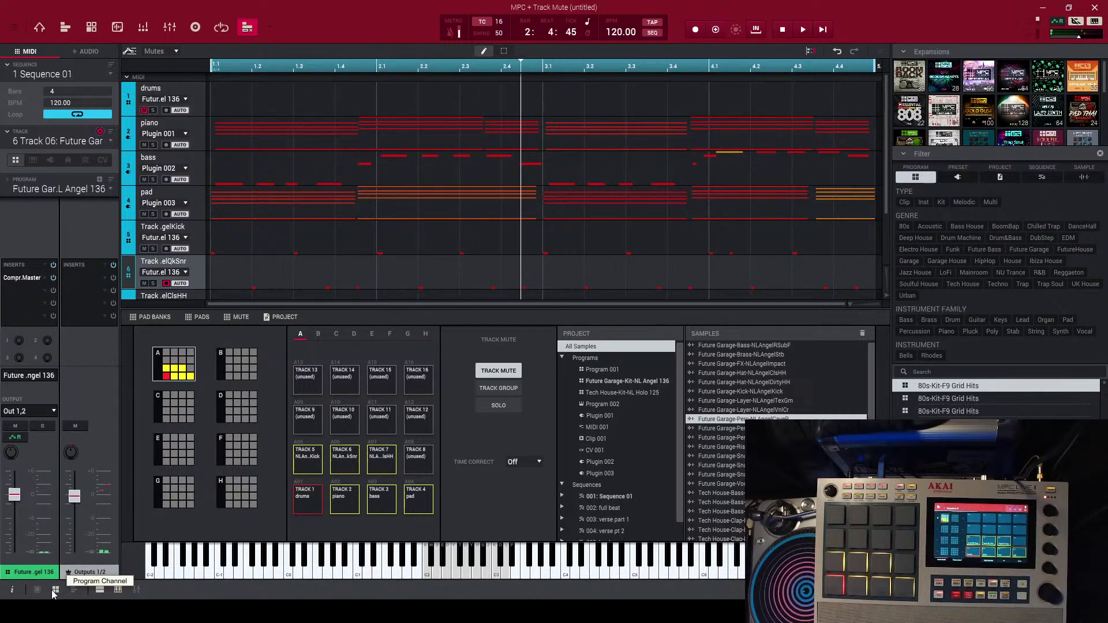
click(38, 588)
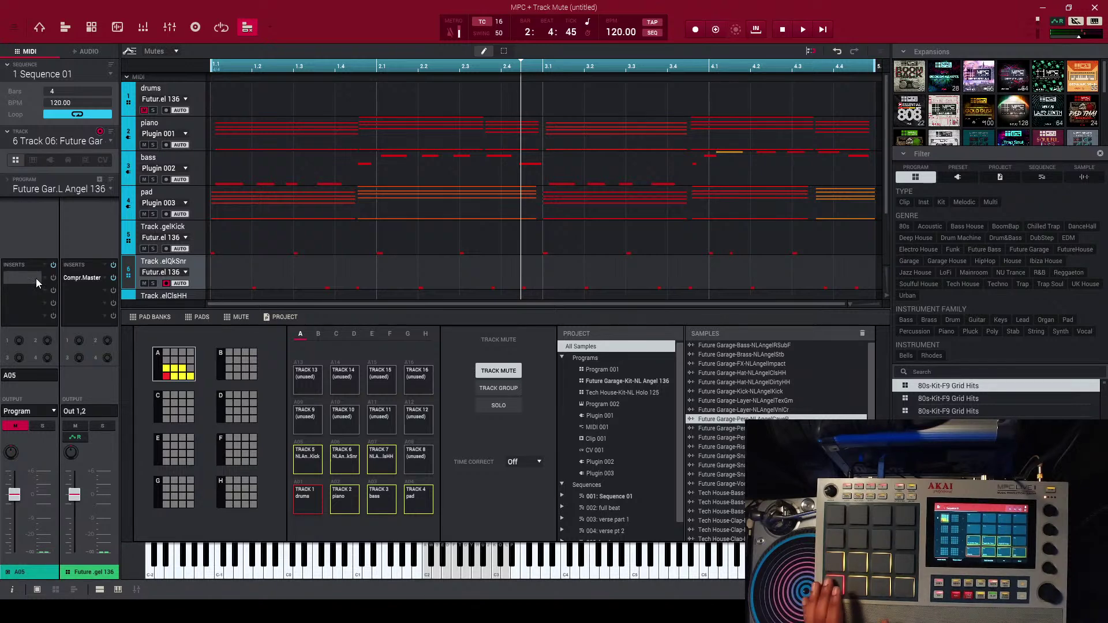
click(39, 27)
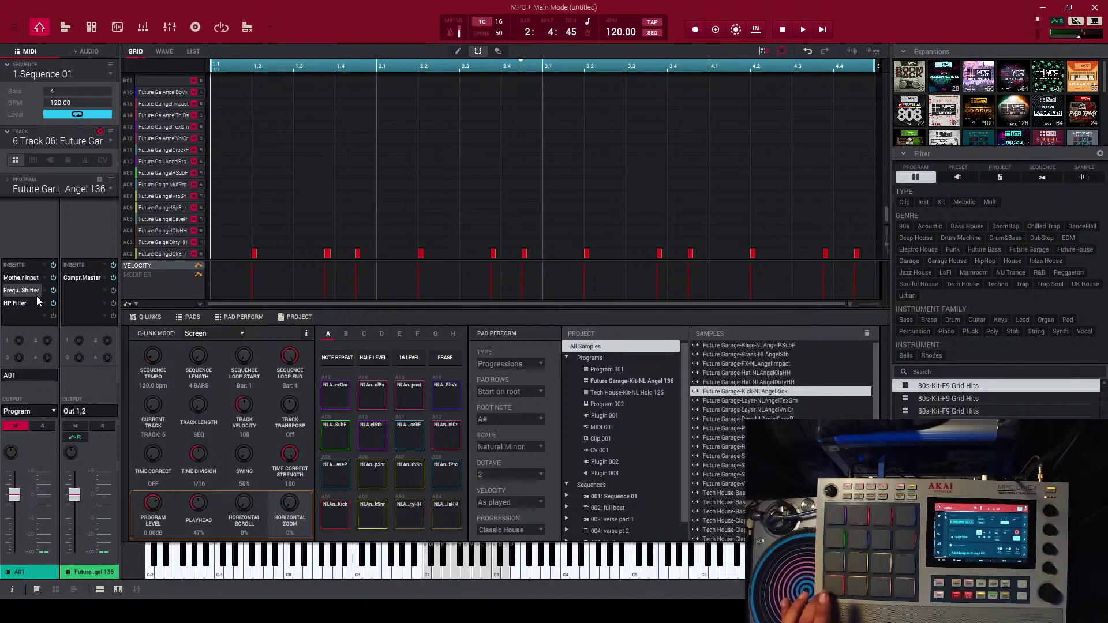
scroll(179, 172, up, 10)
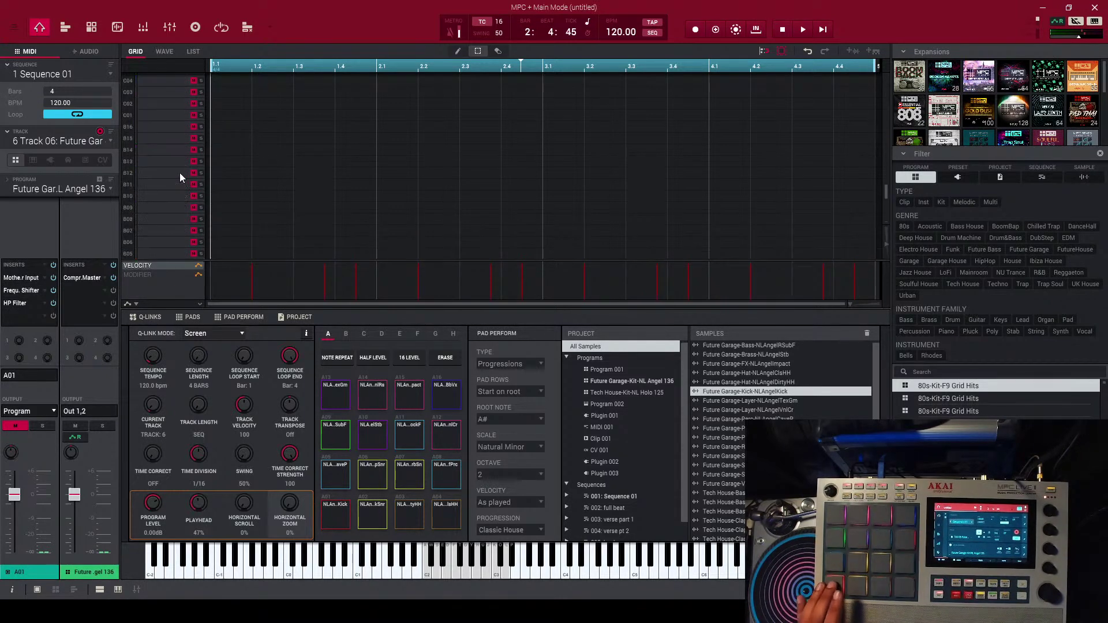
click(201, 115)
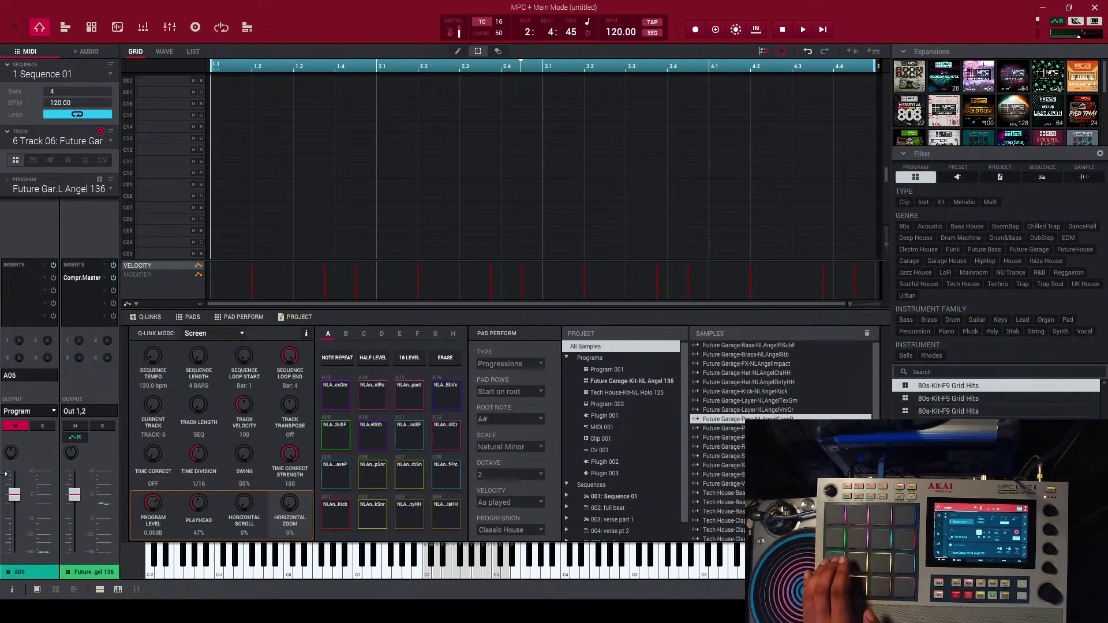
click(14, 428)
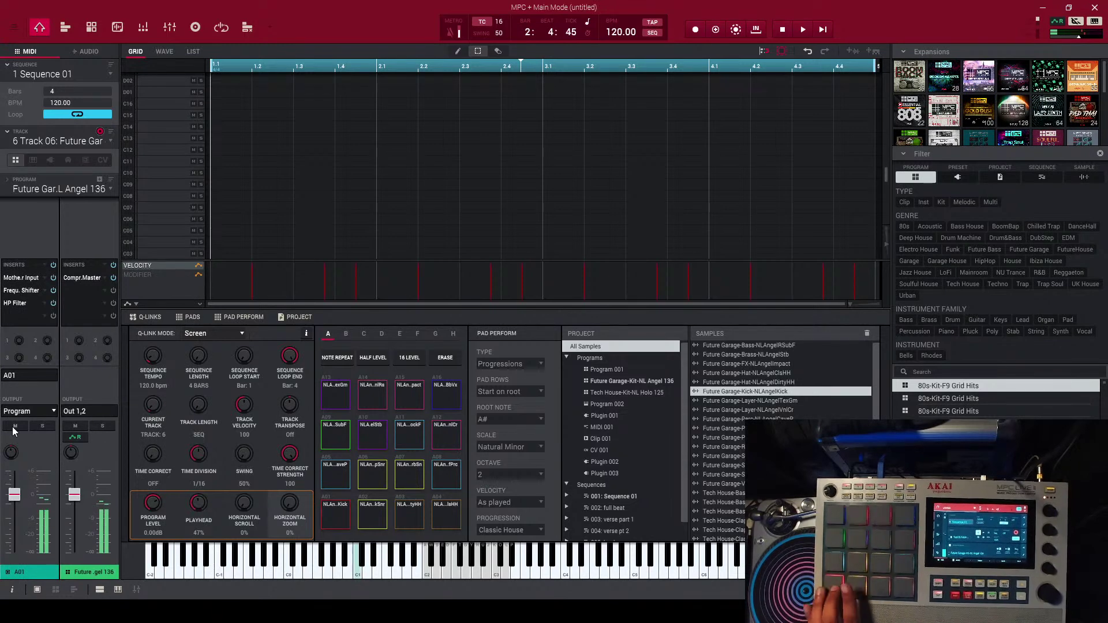
- Check the bus in kick pad A01's Mother Ducker Input, and open the piano track's Mother Ducker insert in its place
double_click(23, 278)
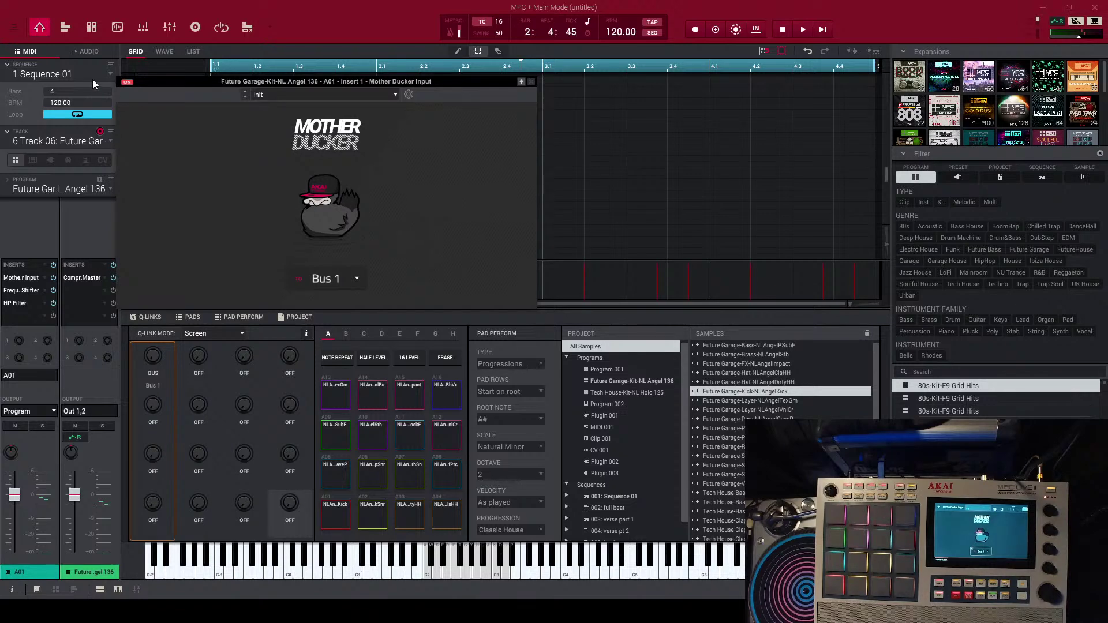
click(98, 141)
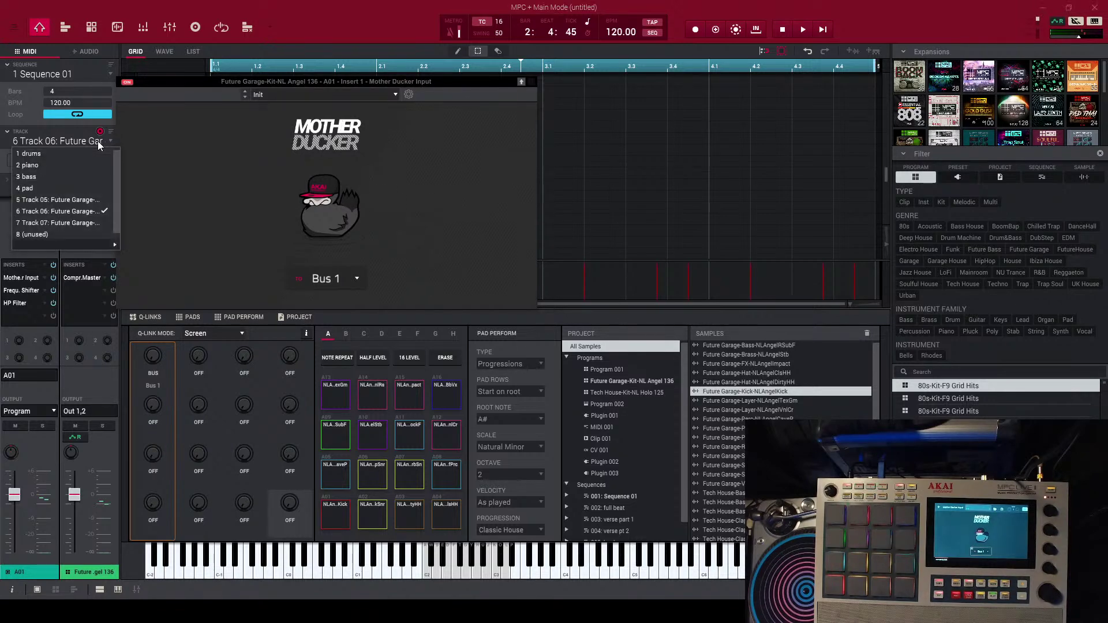
click(74, 187)
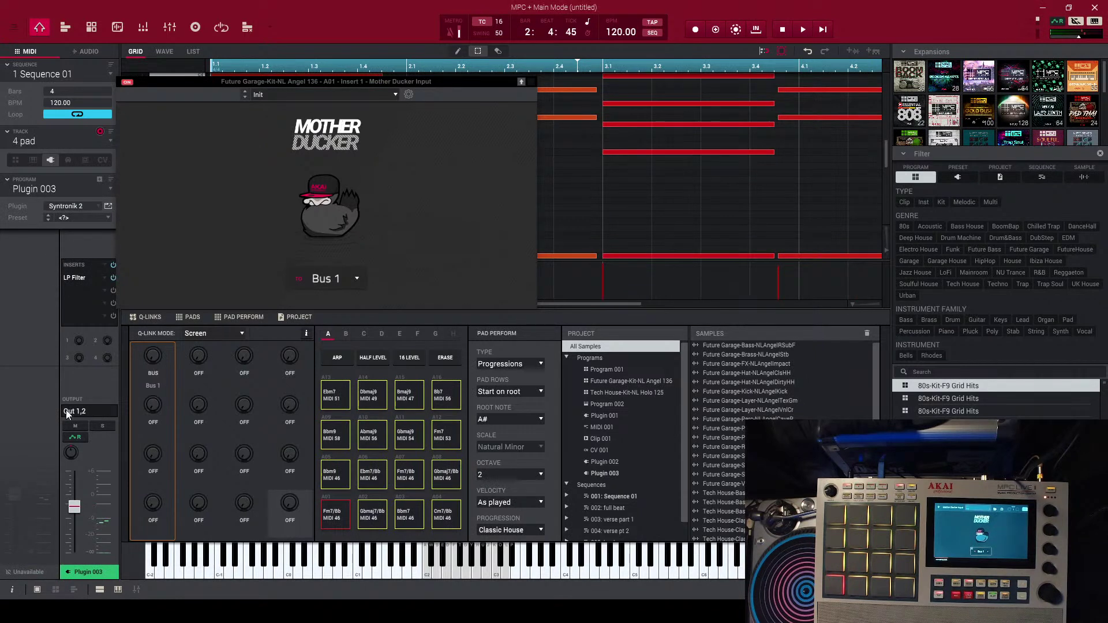
click(56, 589)
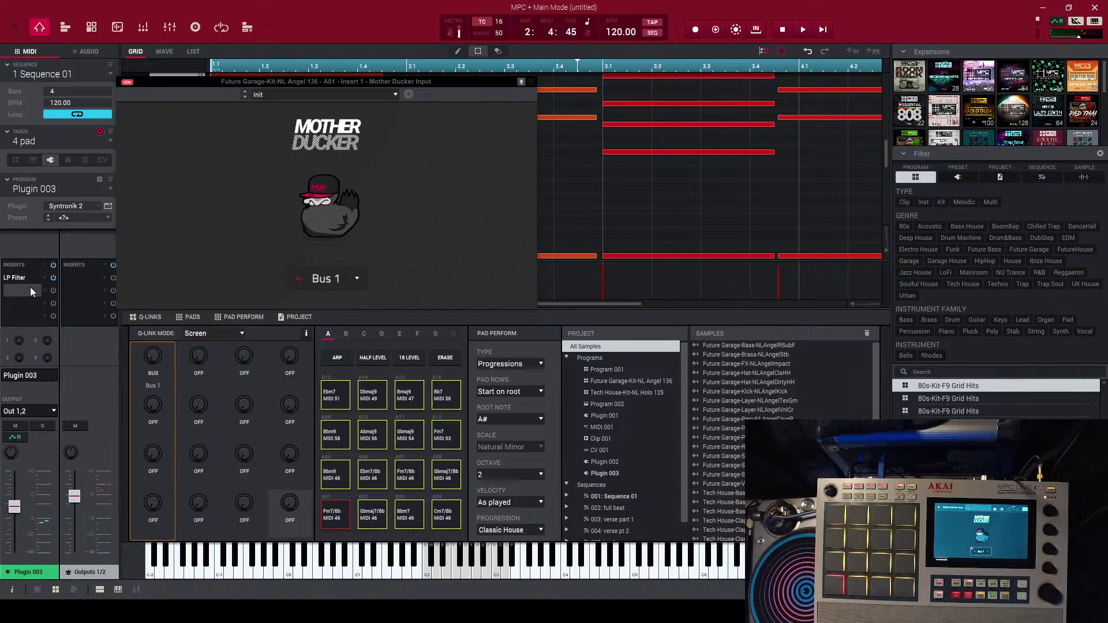
click(40, 143)
click(36, 164)
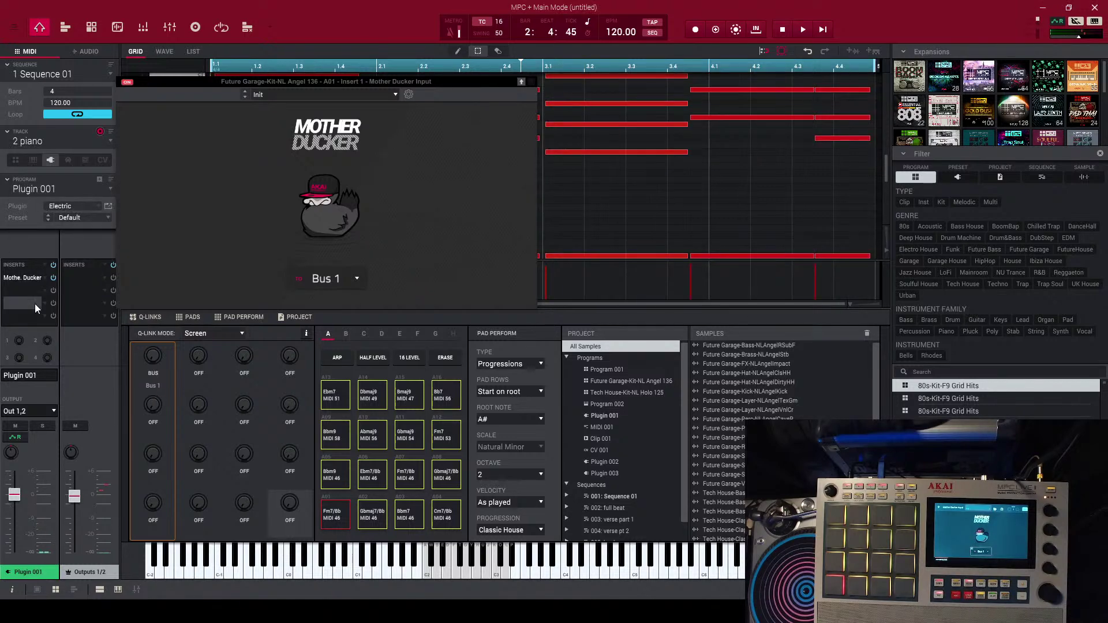
double_click(32, 278)
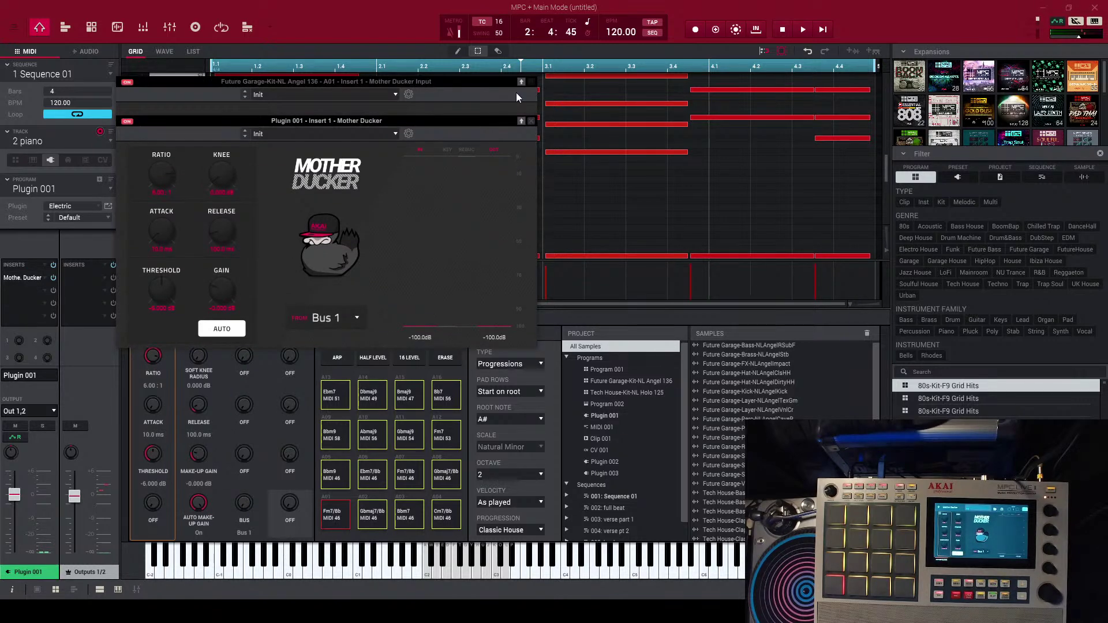
click(532, 82)
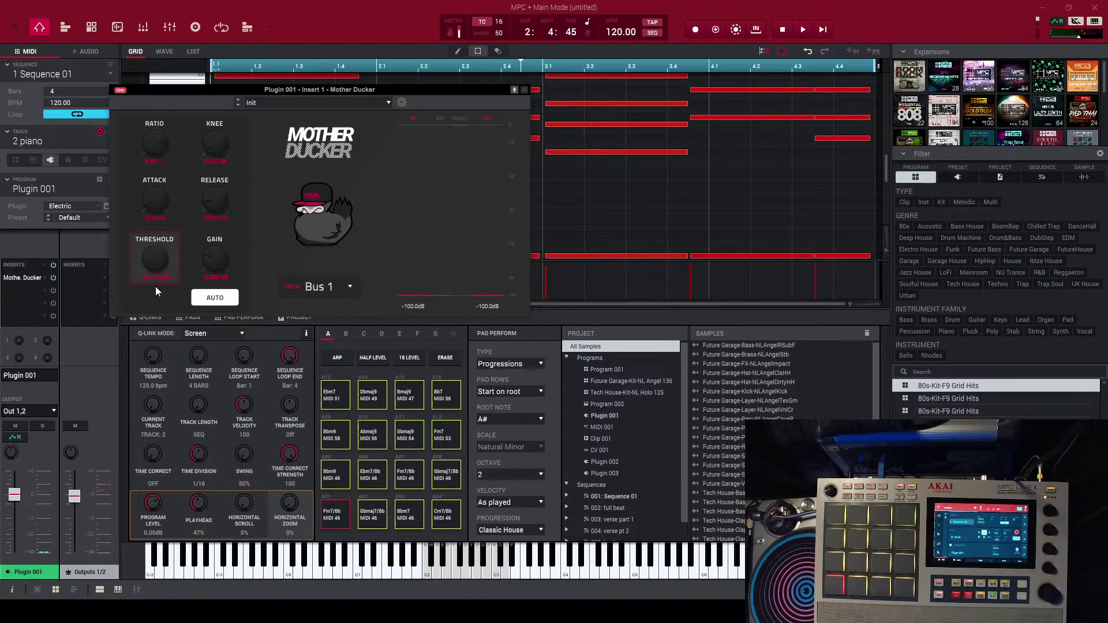
- Play the sequence with the piano program soloed and lower the Outputs 1/2 level
key(space)
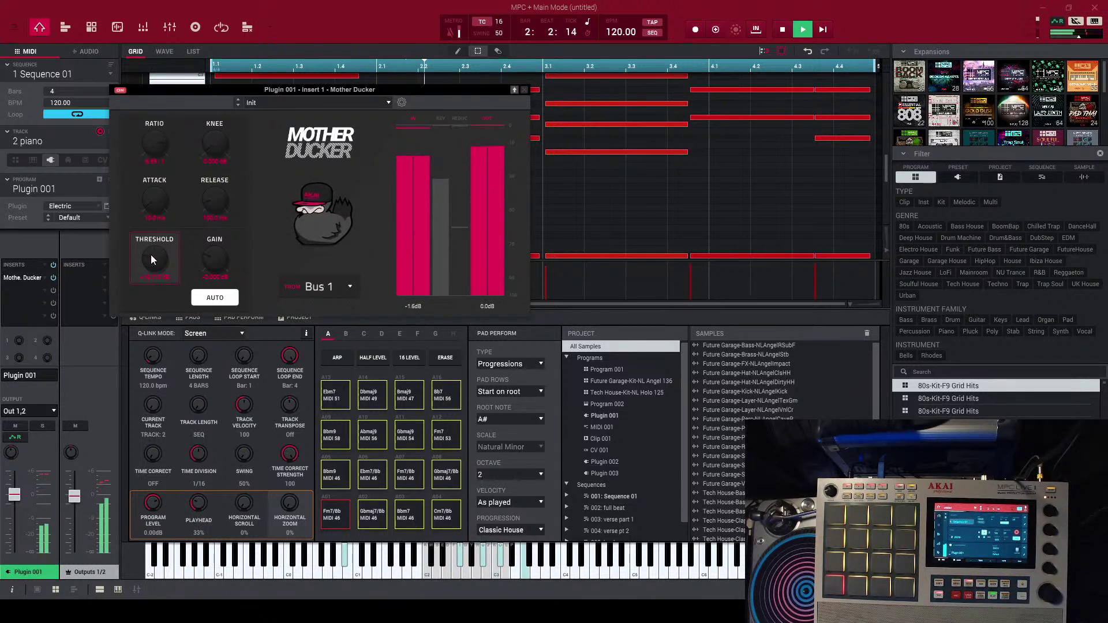
click(39, 426)
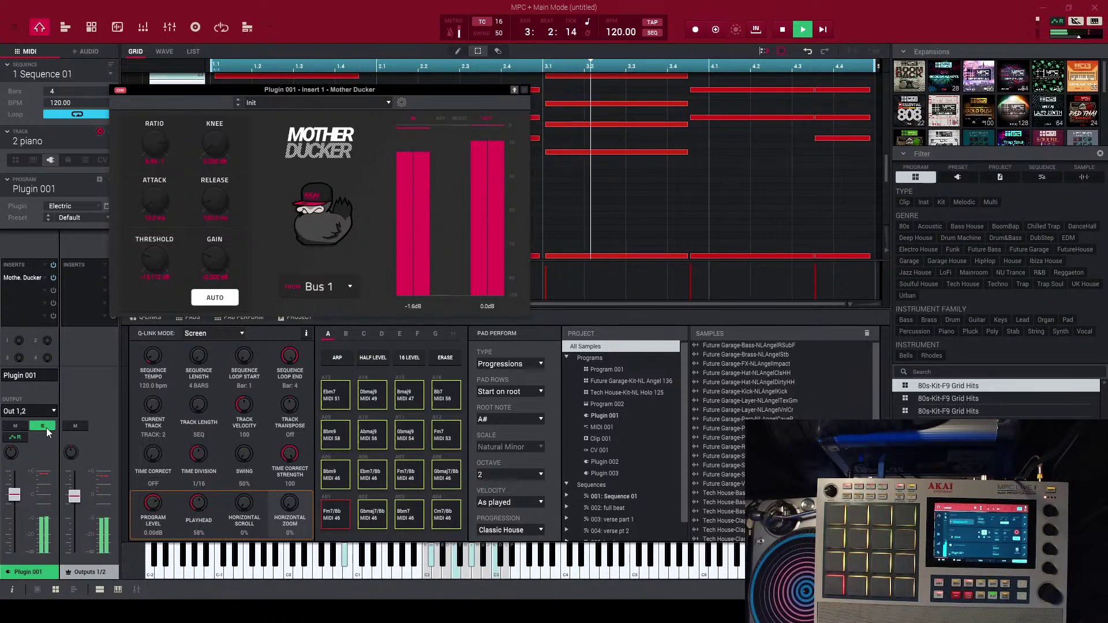
drag(71, 492, 73, 518)
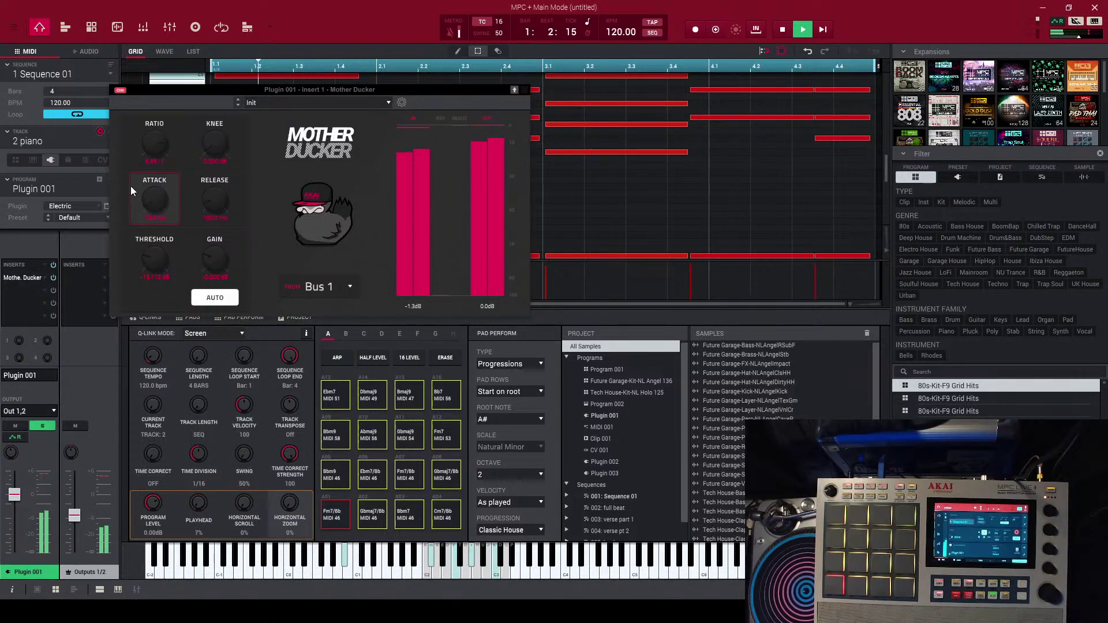
- Unsolo the piano, adjust its Mother Ducker threshold during playback and stop the sequence
click(46, 425)
drag(133, 271, 147, 253)
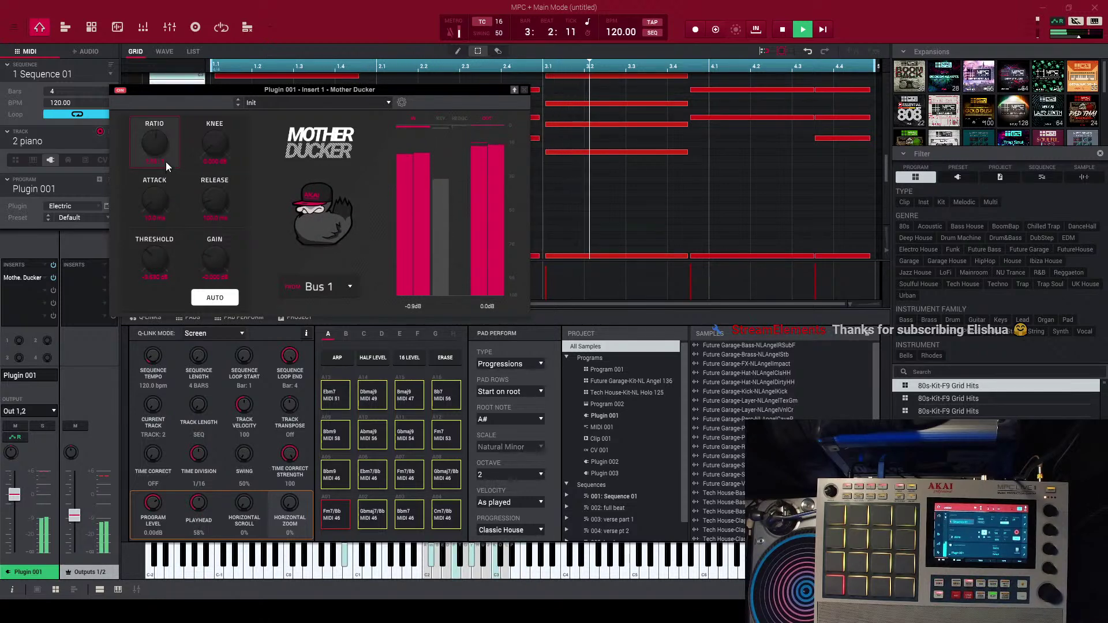
key(space)
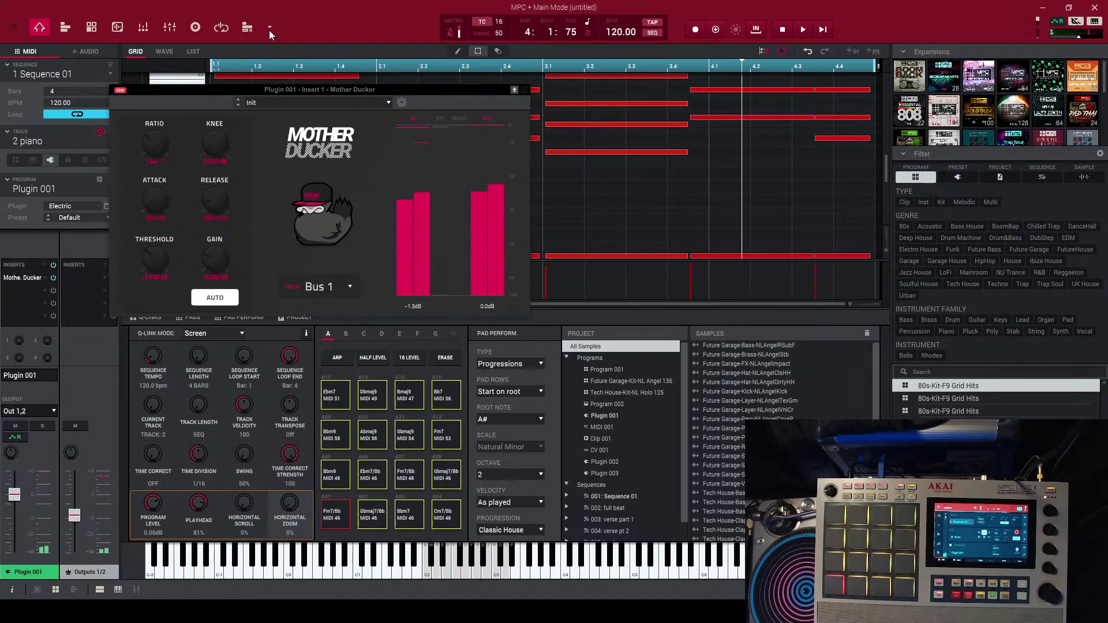
- Play the arrangement from the intro in Song mode and raise the Outputs 1/2 level to about -2.25 dB
click(269, 28)
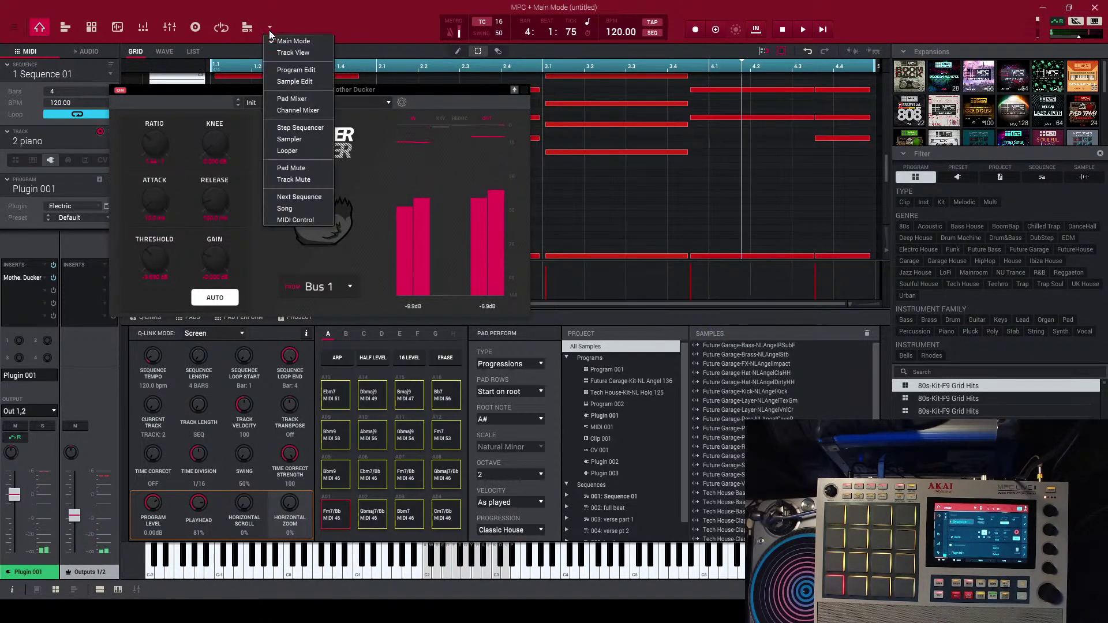
click(299, 208)
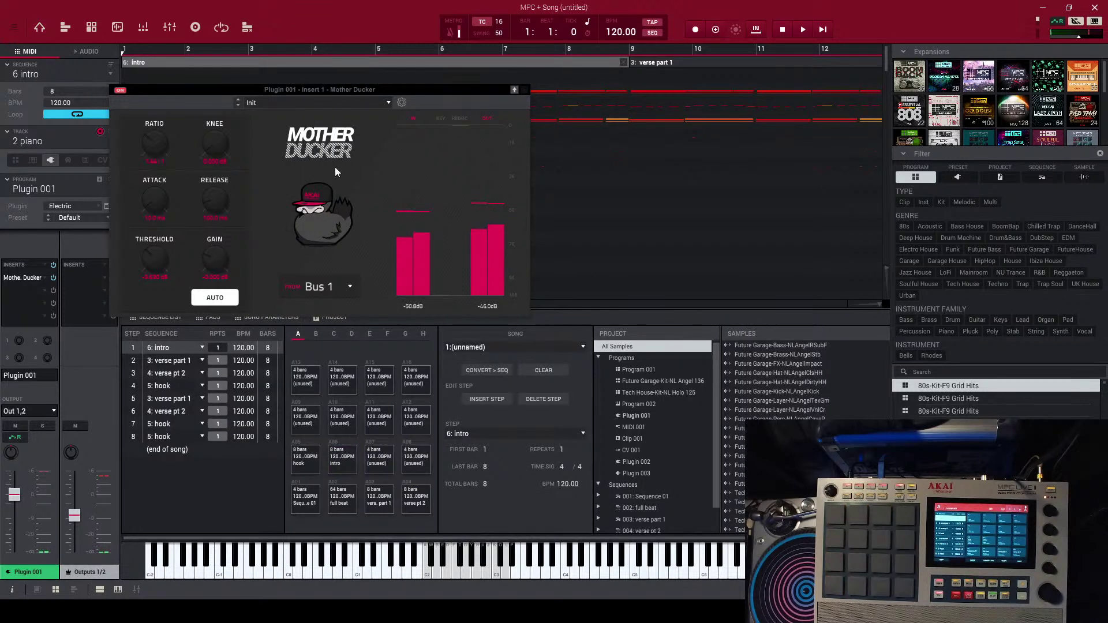
click(521, 90)
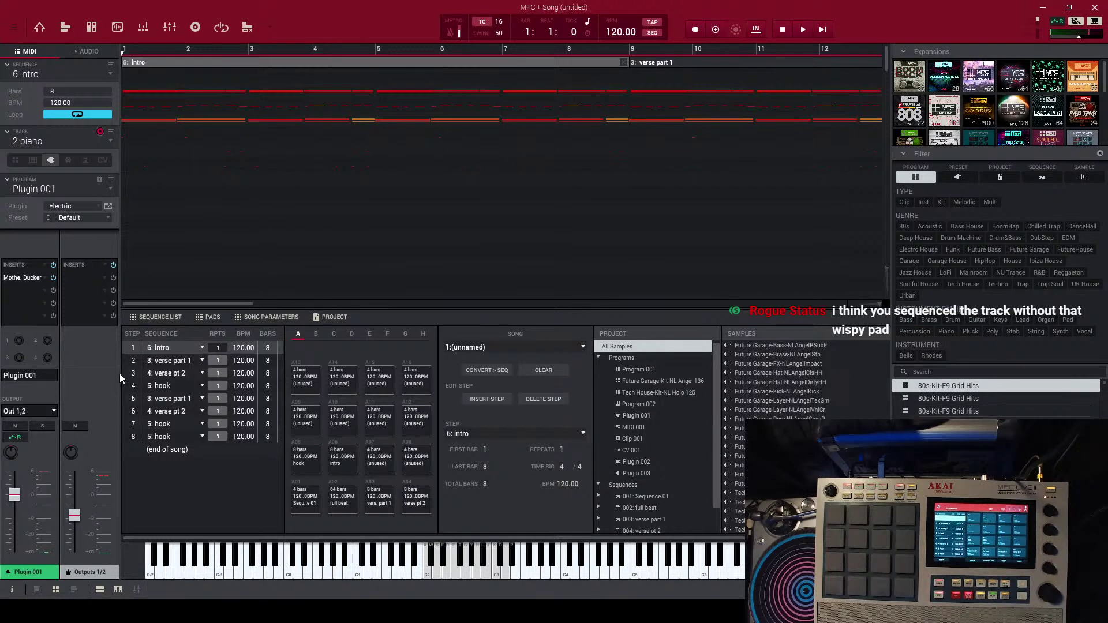
key(space)
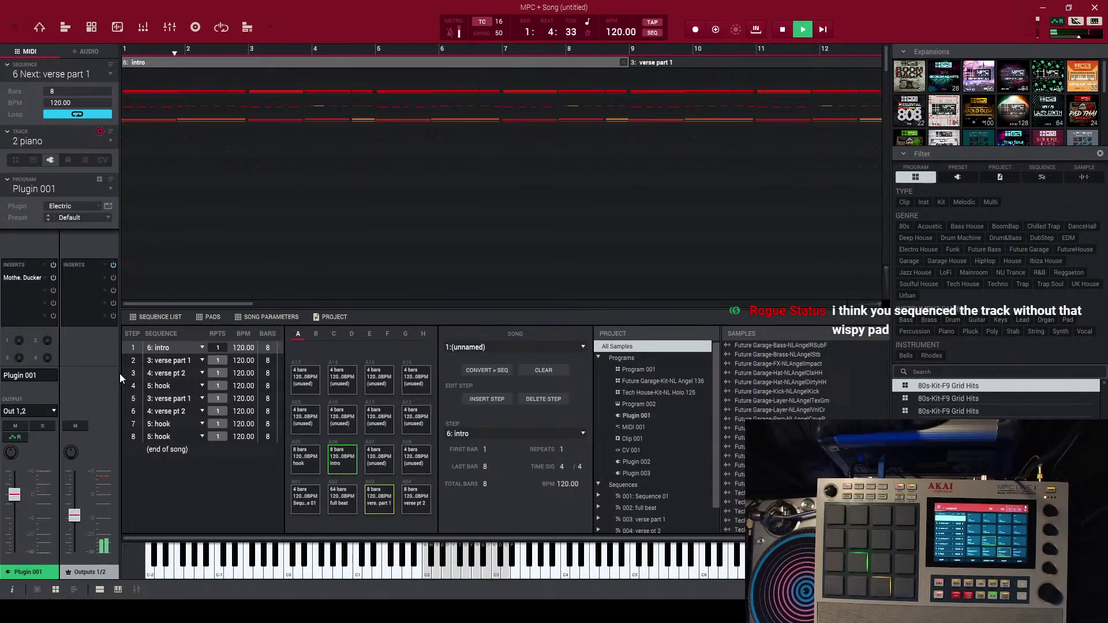
drag(74, 517, 77, 505)
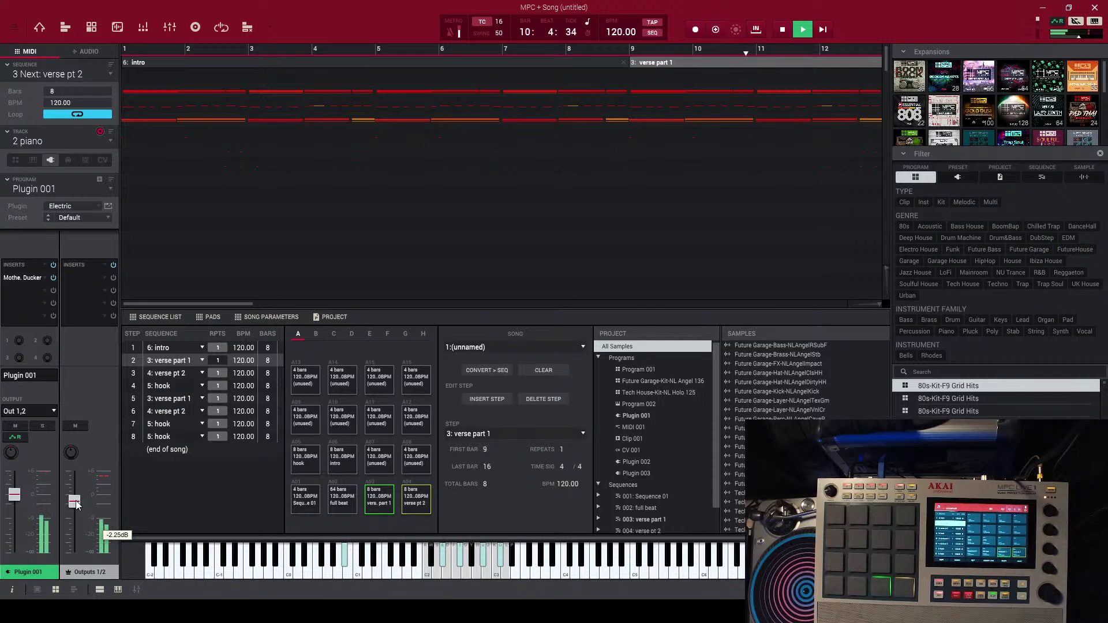
- Fine-tune the Outputs 1/2 level to about -2.41 dB and stop the song playback
drag(76, 500, 77, 502)
key(space)
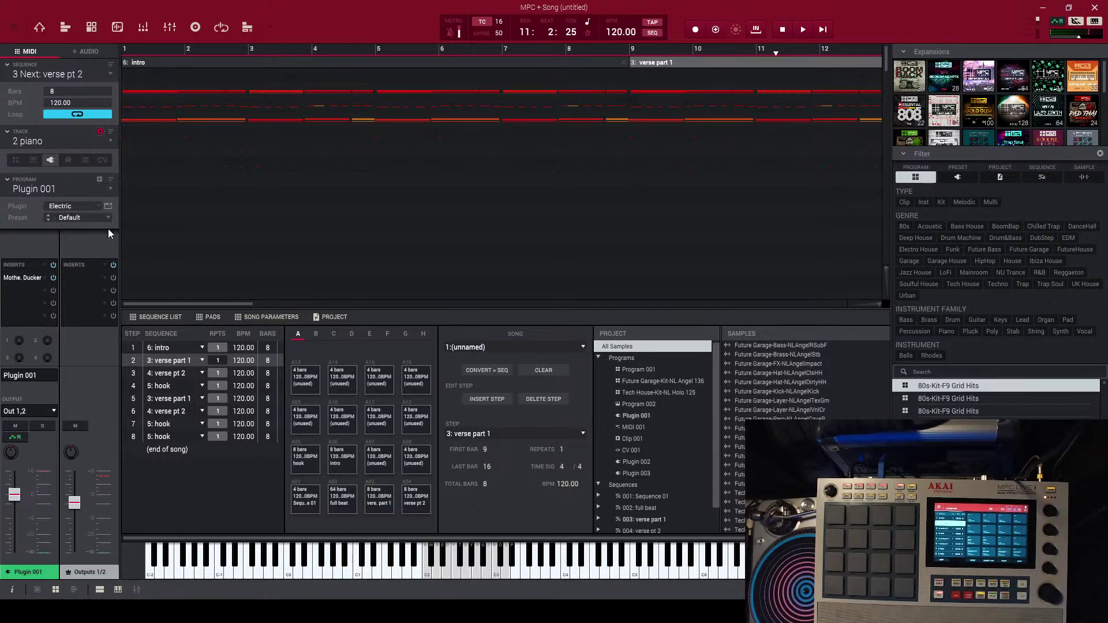
click(14, 28)
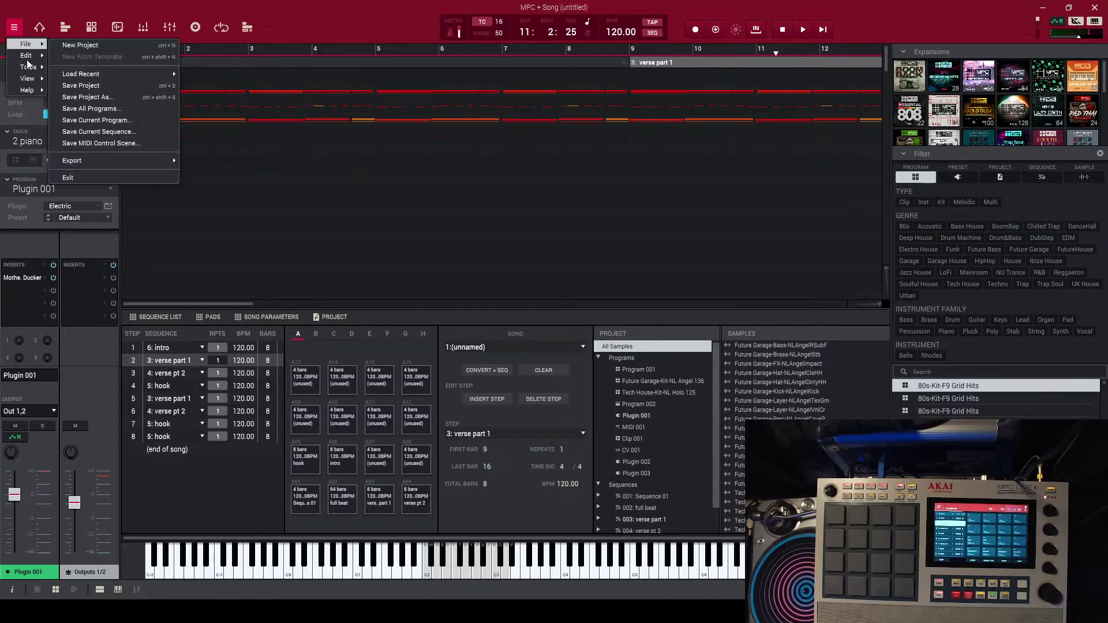
mouse_move(31, 50)
mouse_move(95, 161)
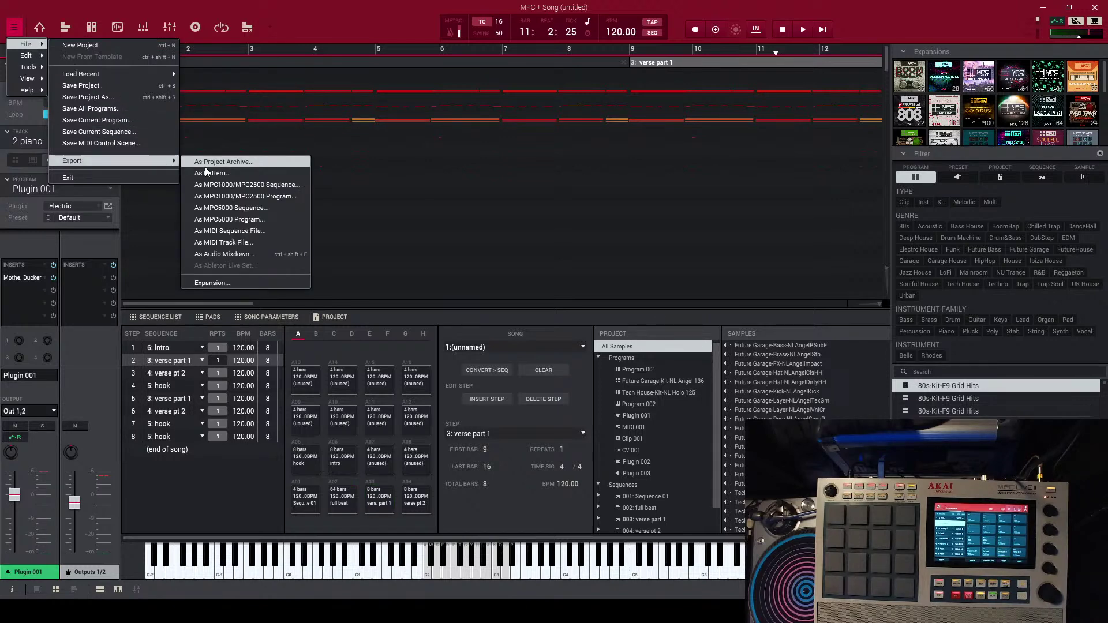
key(Escape)
key(Escape)
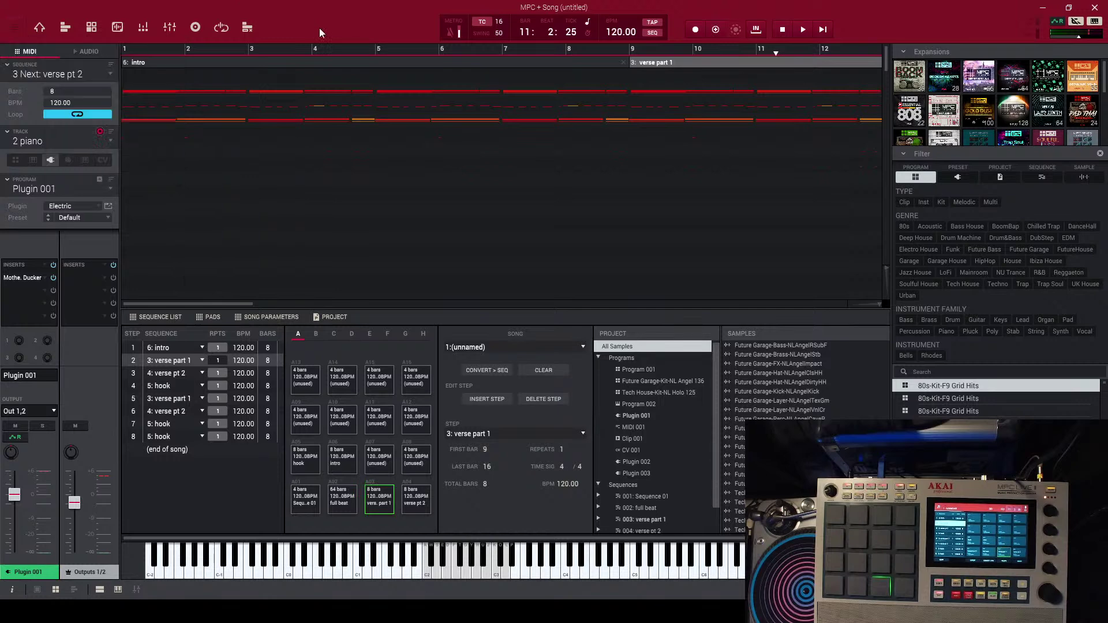
- Open the Audio Mixdown export settings and set the audio tail to 1 second
click(13, 27)
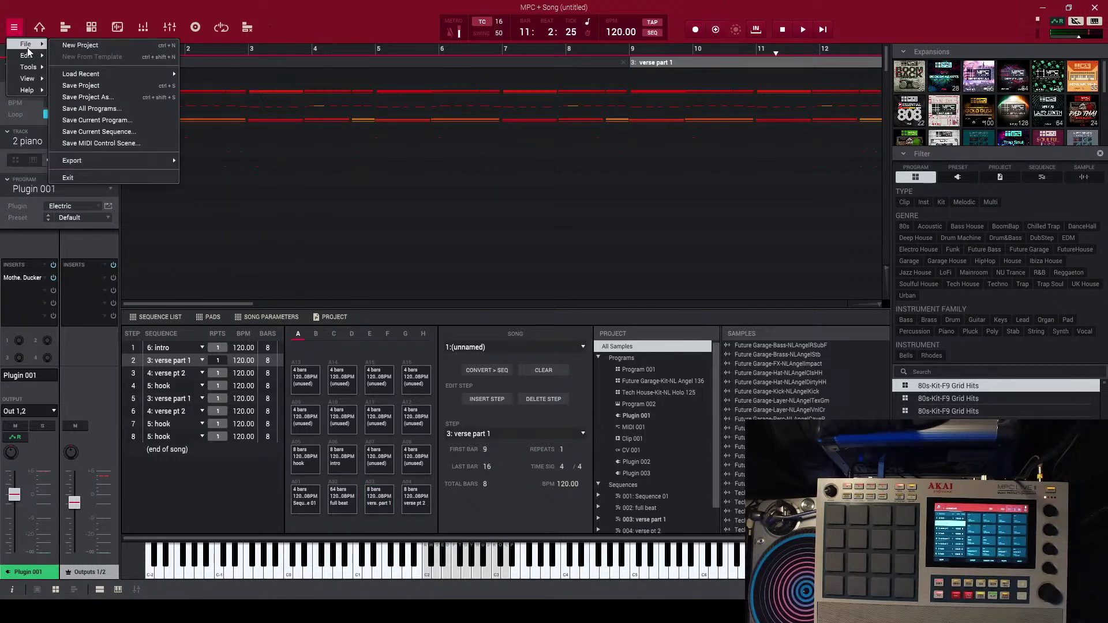
mouse_move(104, 160)
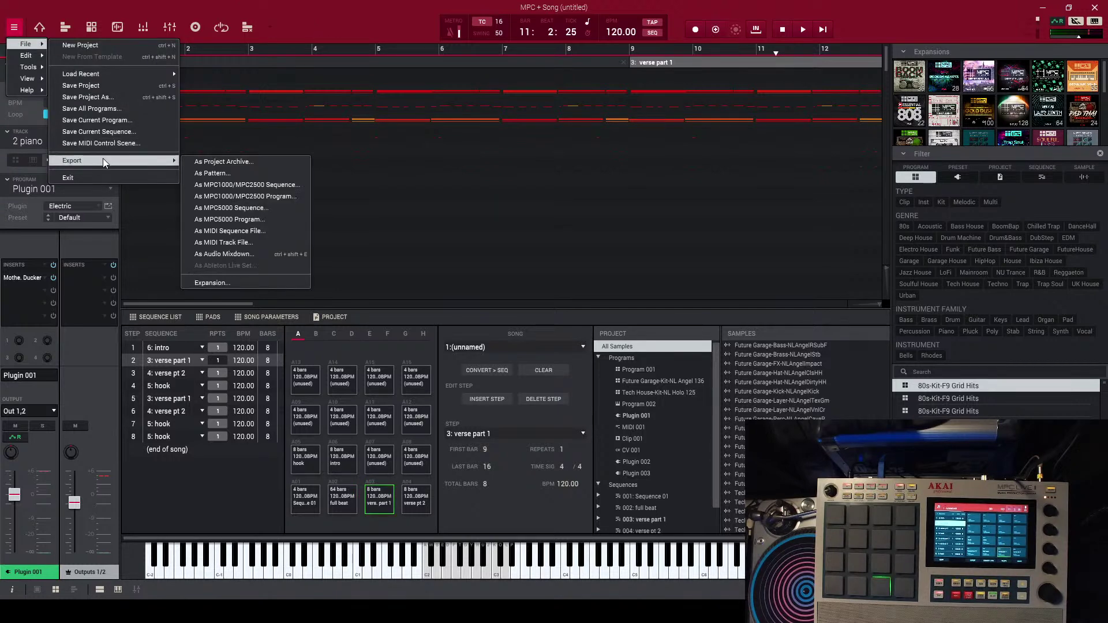
click(245, 254)
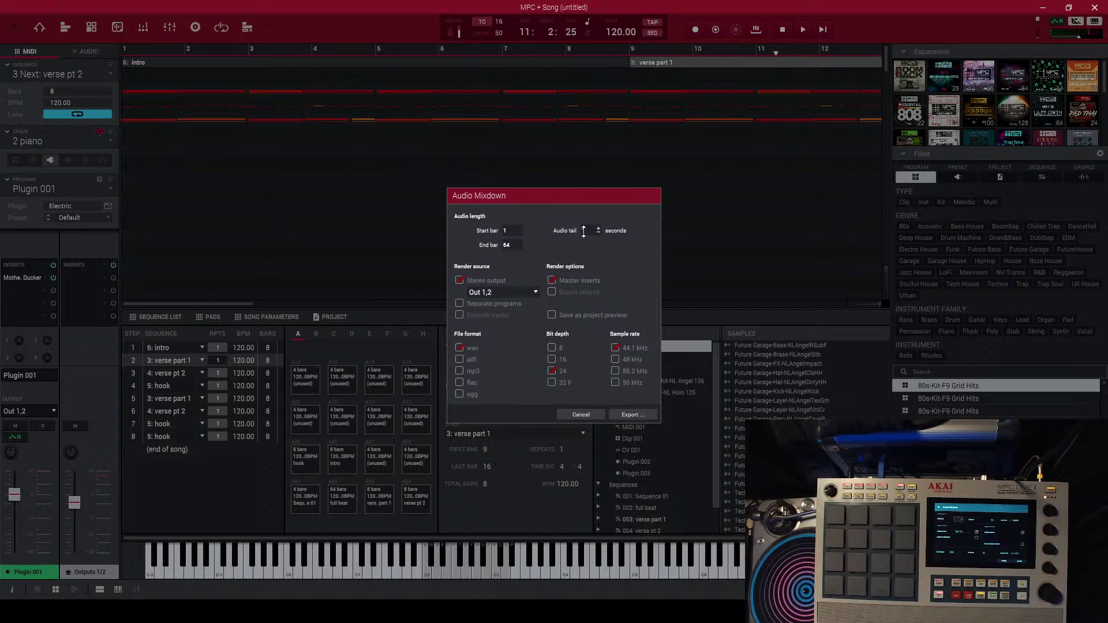
drag(585, 231, 588, 252)
drag(588, 233, 588, 231)
- Try Separate programs as the render source, restore Stereo output, and check the available outputs while keeping Out 1,2
click(462, 301)
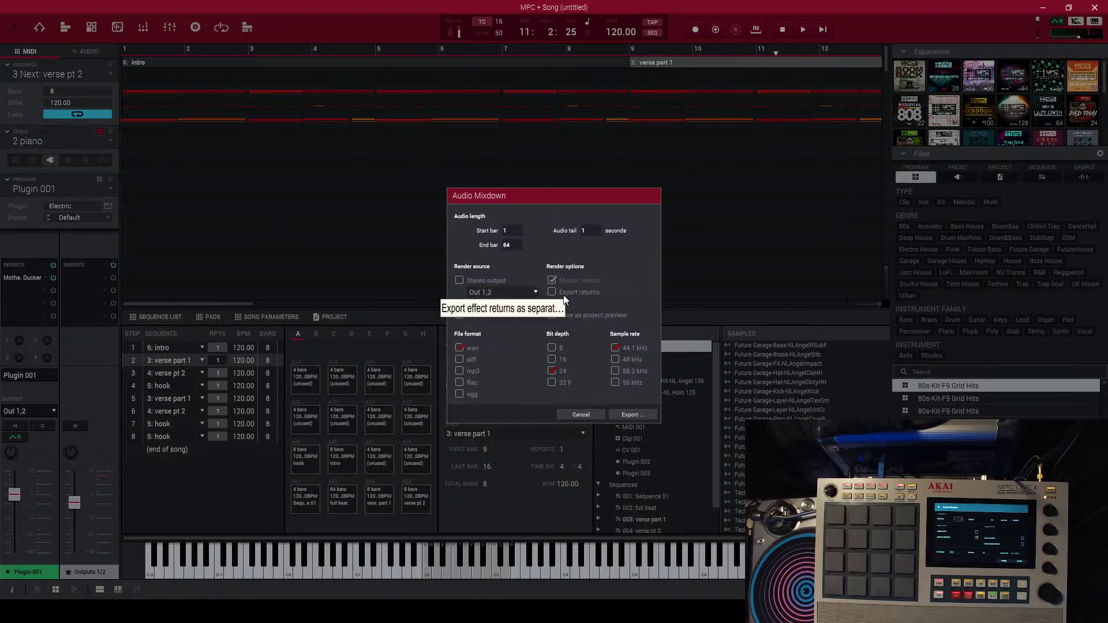
click(460, 280)
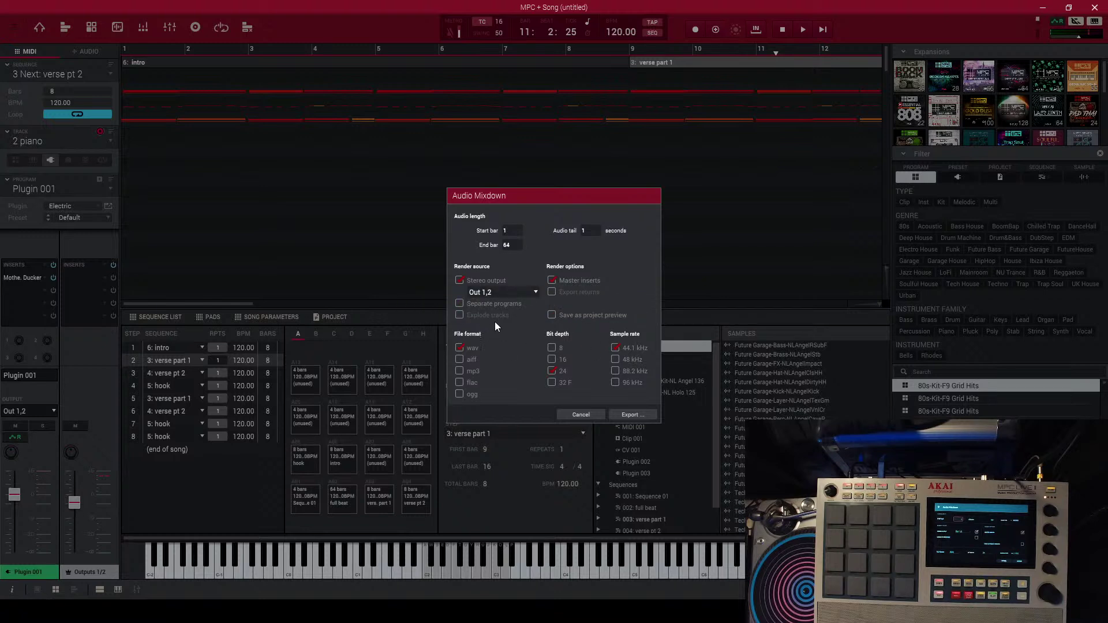
click(523, 292)
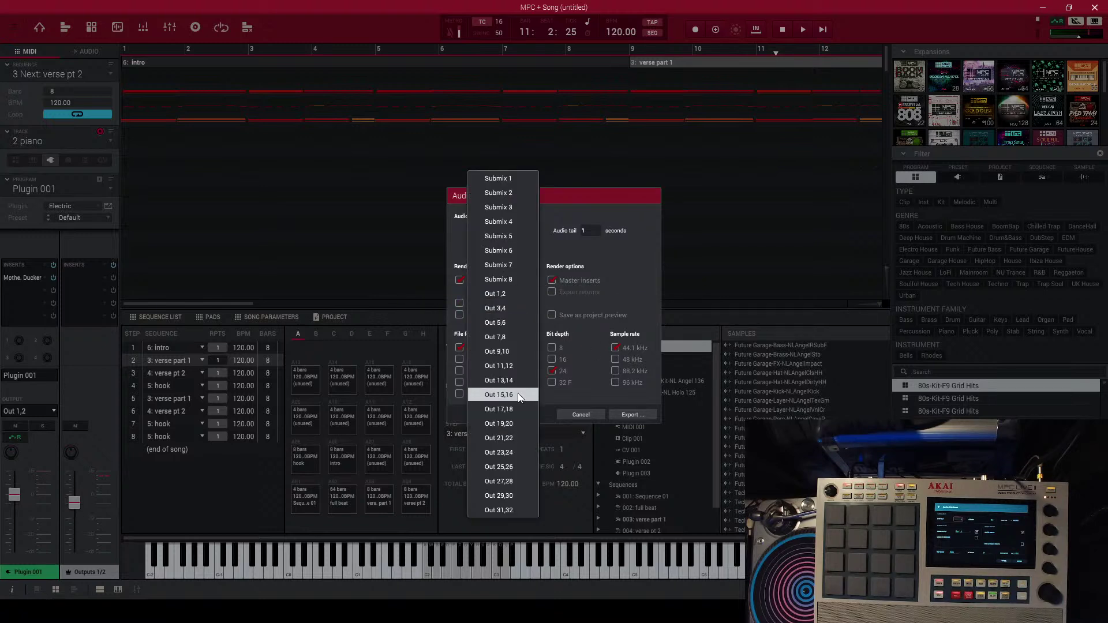
click(551, 248)
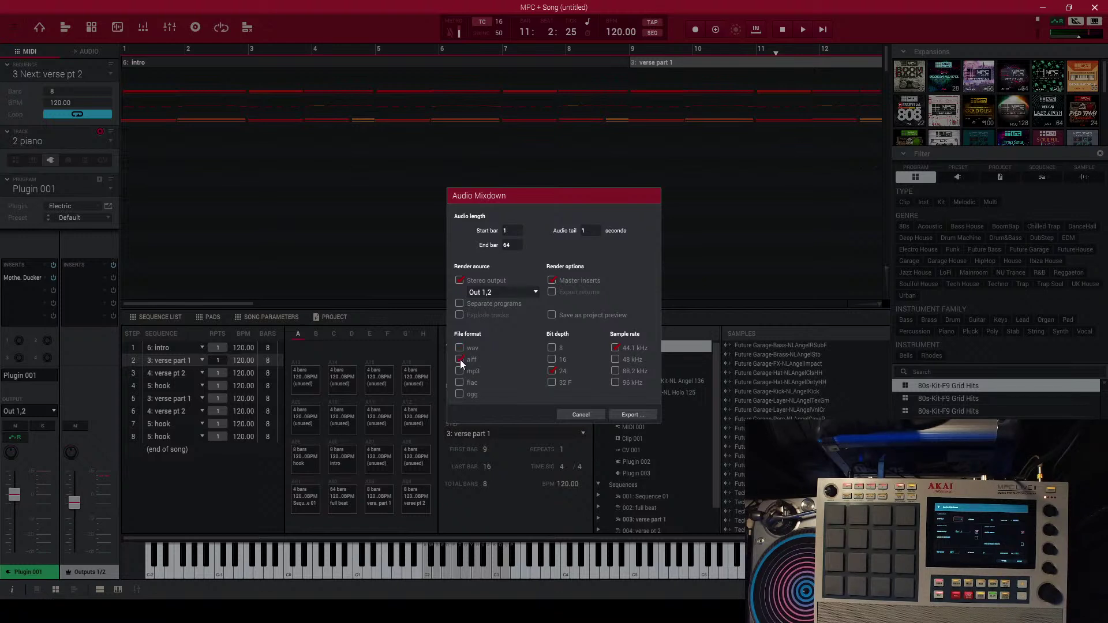
- Go through the mixdown file formats, settle on mp3, and leave the mixdown settings without exporting
click(460, 370)
click(459, 382)
click(459, 394)
click(460, 371)
click(460, 348)
click(459, 371)
click(459, 348)
click(459, 370)
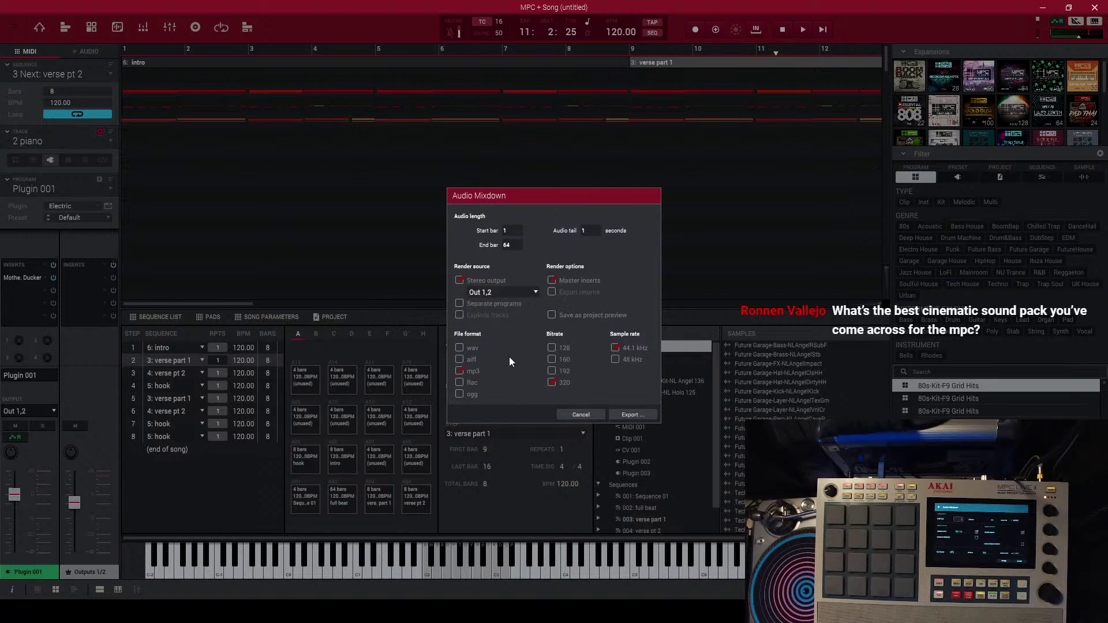
click(593, 415)
- Lower the Outputs 1/2 level to below -4.50 dB and play the intro briefly
mouse_move(70, 502)
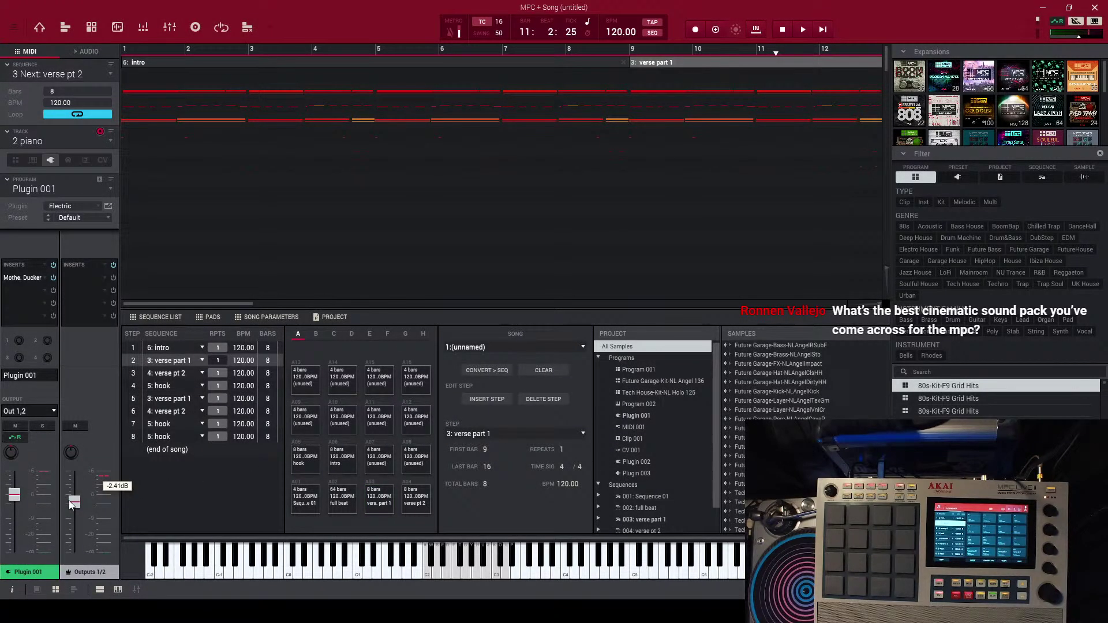
mouse_move(68, 500)
mouse_down()
mouse_move(71, 491)
mouse_move(70, 506)
mouse_up()
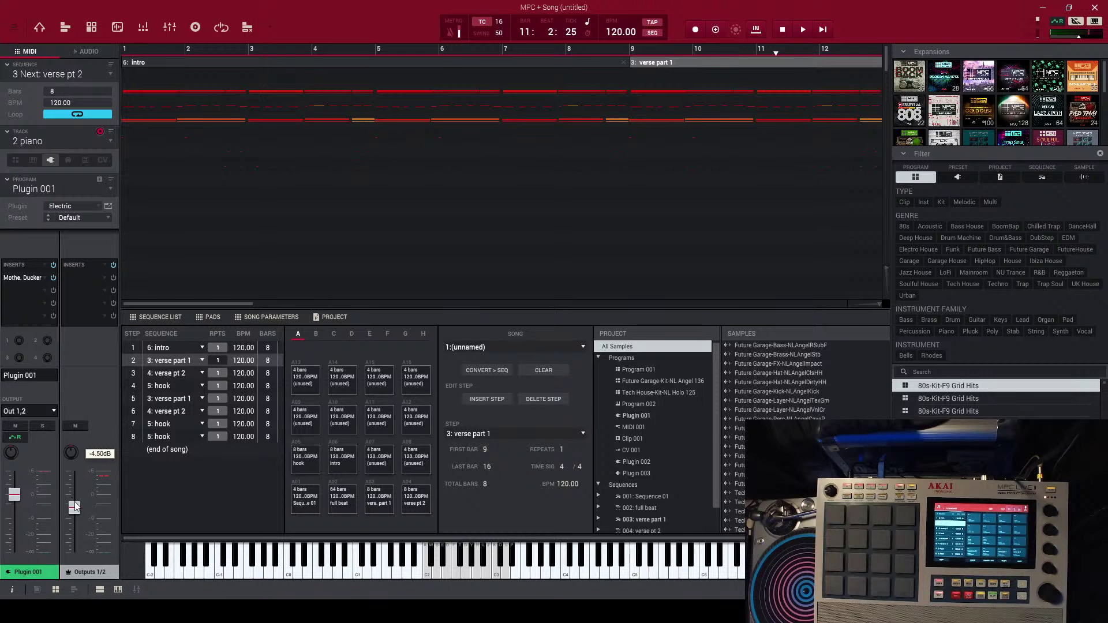
drag(75, 507, 70, 515)
key(space)
key(space)
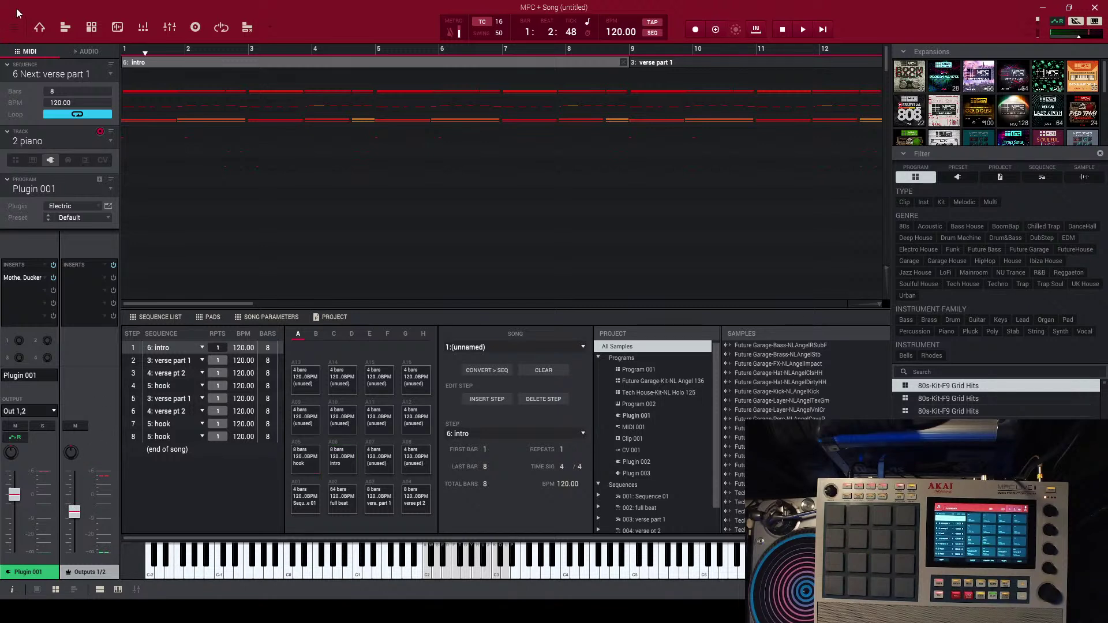
click(14, 27)
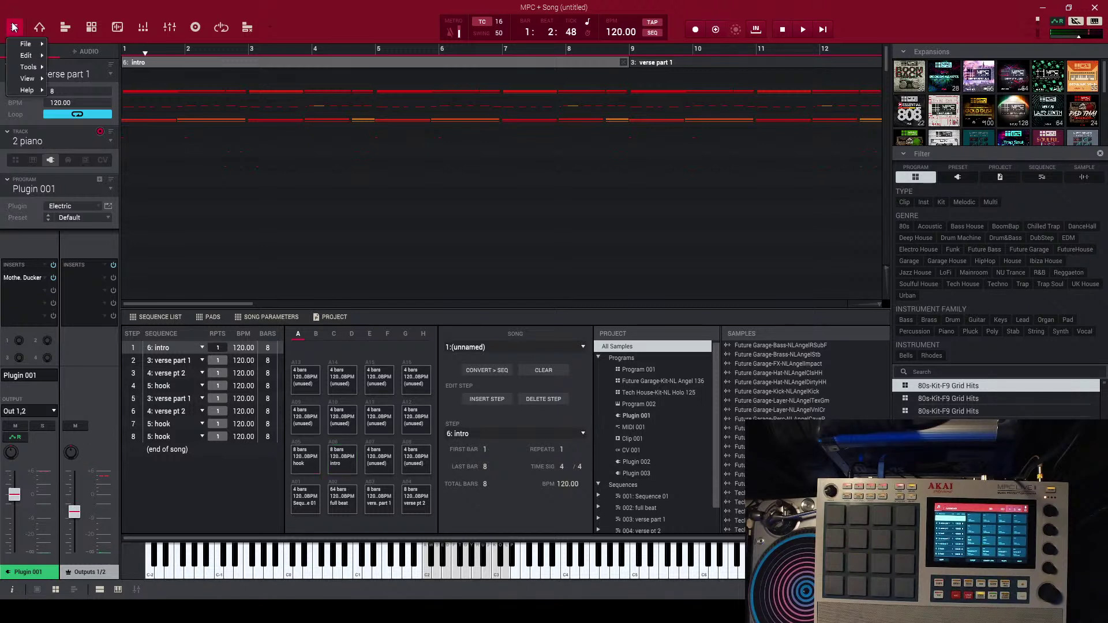
click(367, 12)
key(ctrl+e)
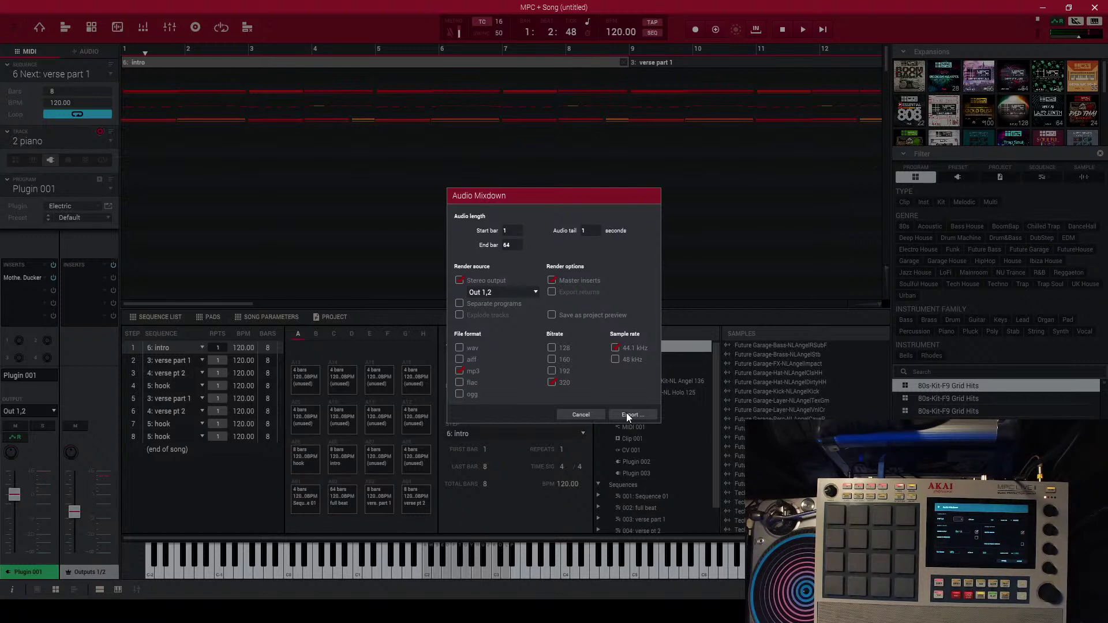
click(628, 415)
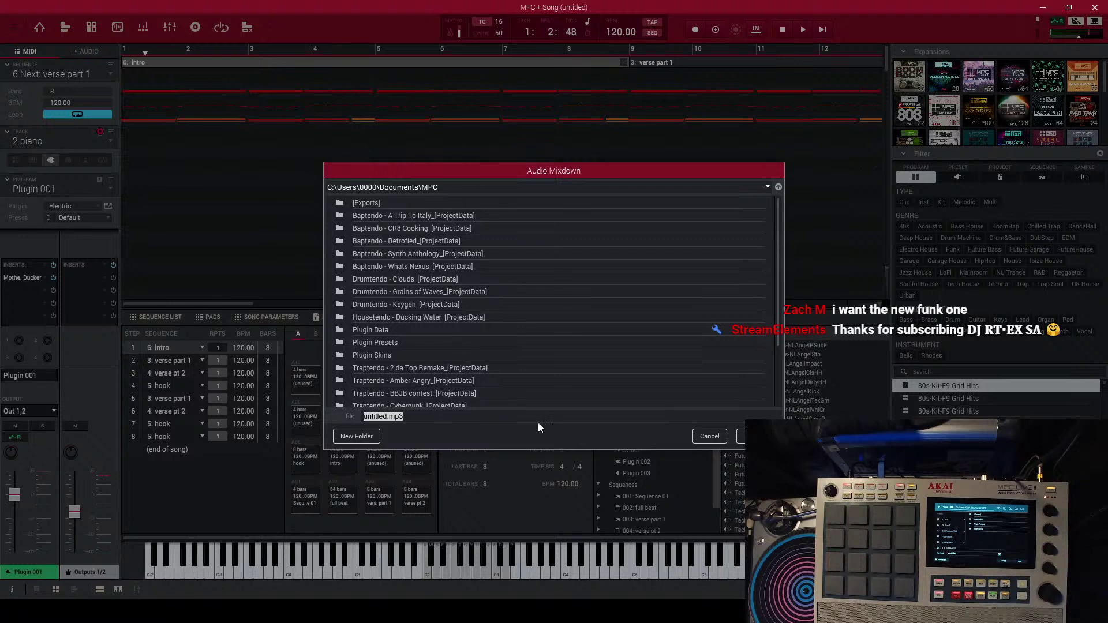
click(766, 187)
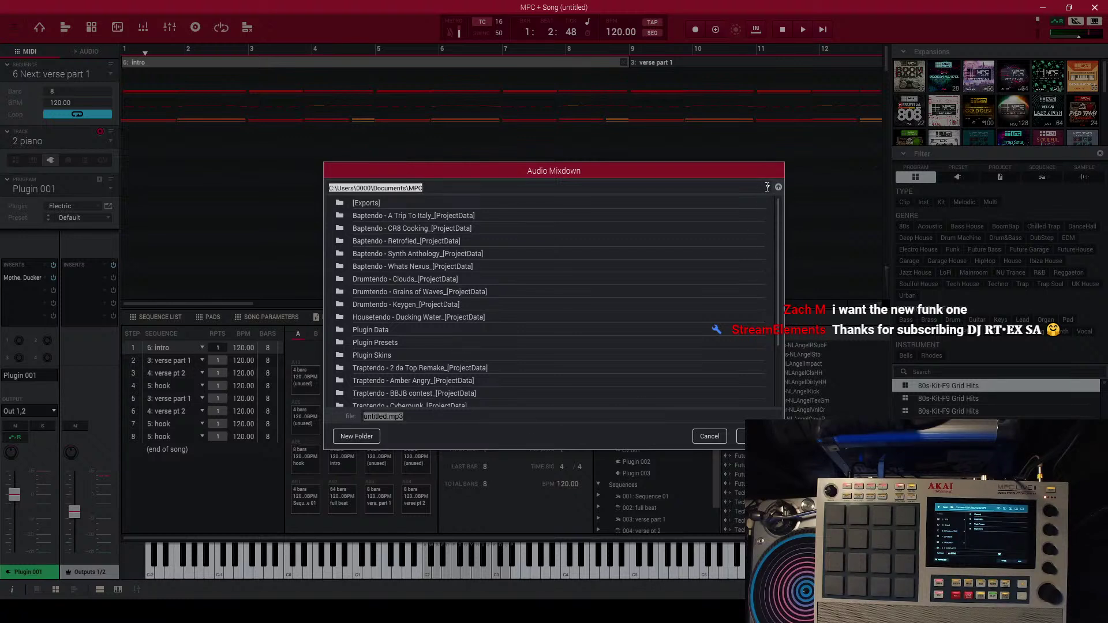
click(771, 186)
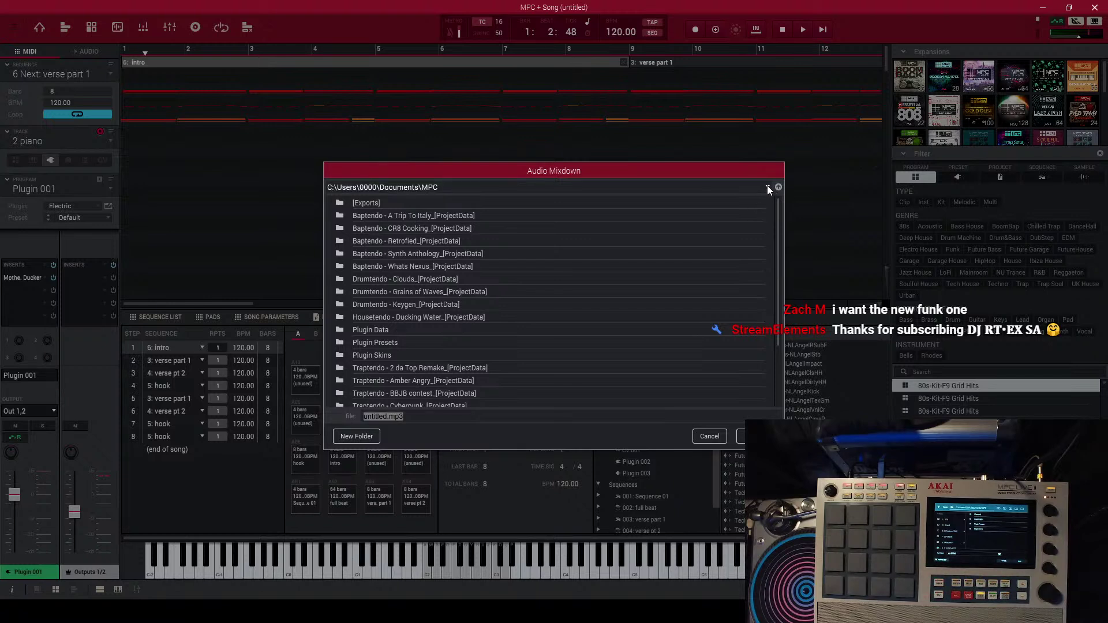
click(767, 186)
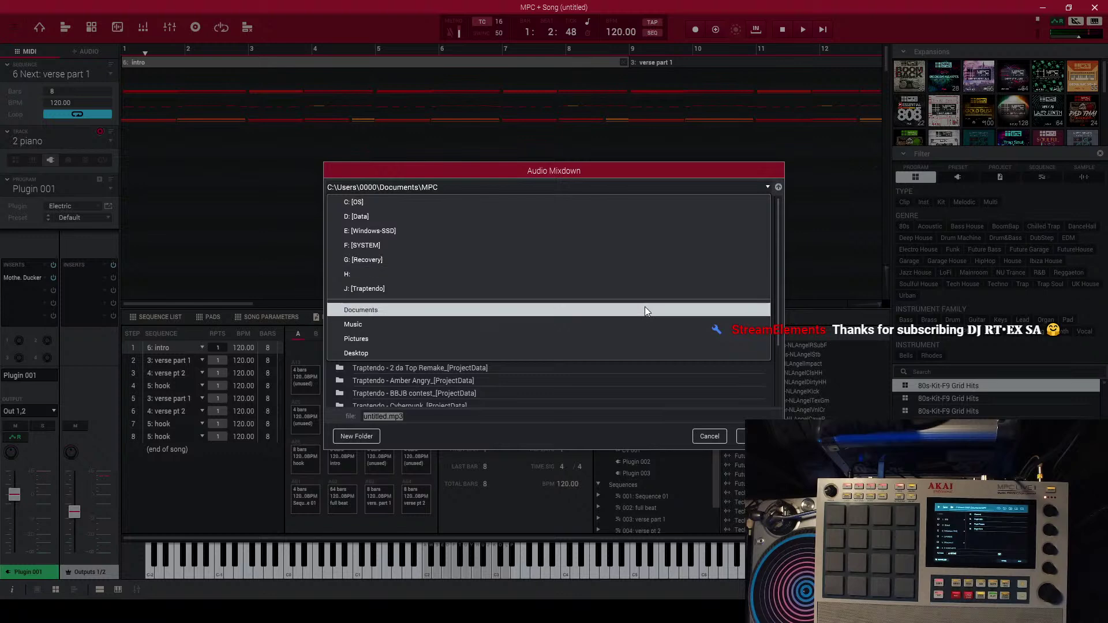
click(629, 351)
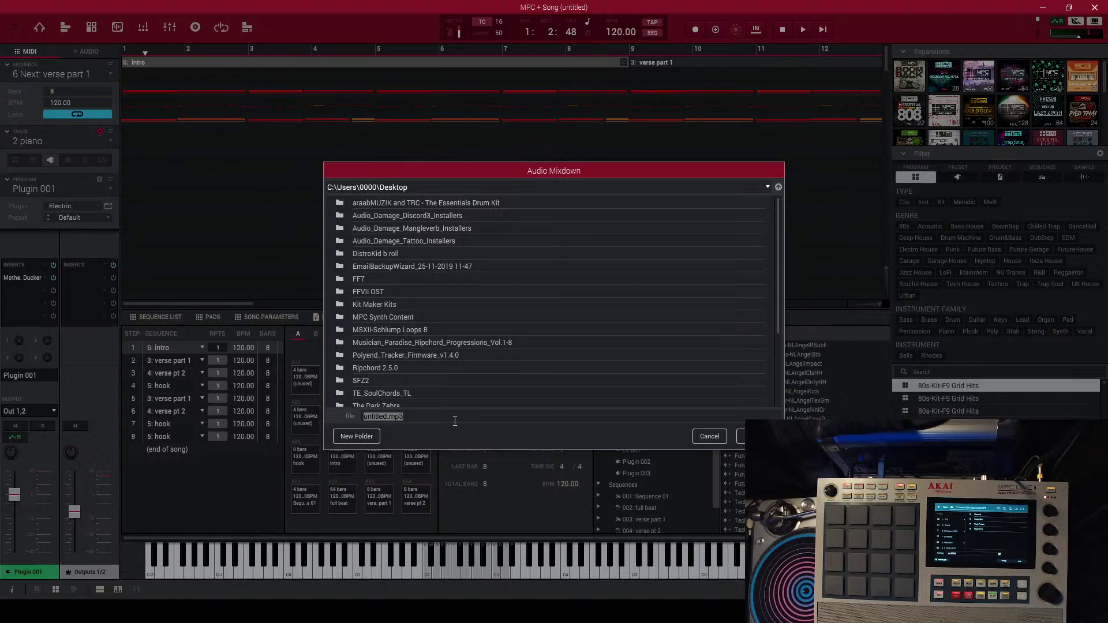
click(705, 437)
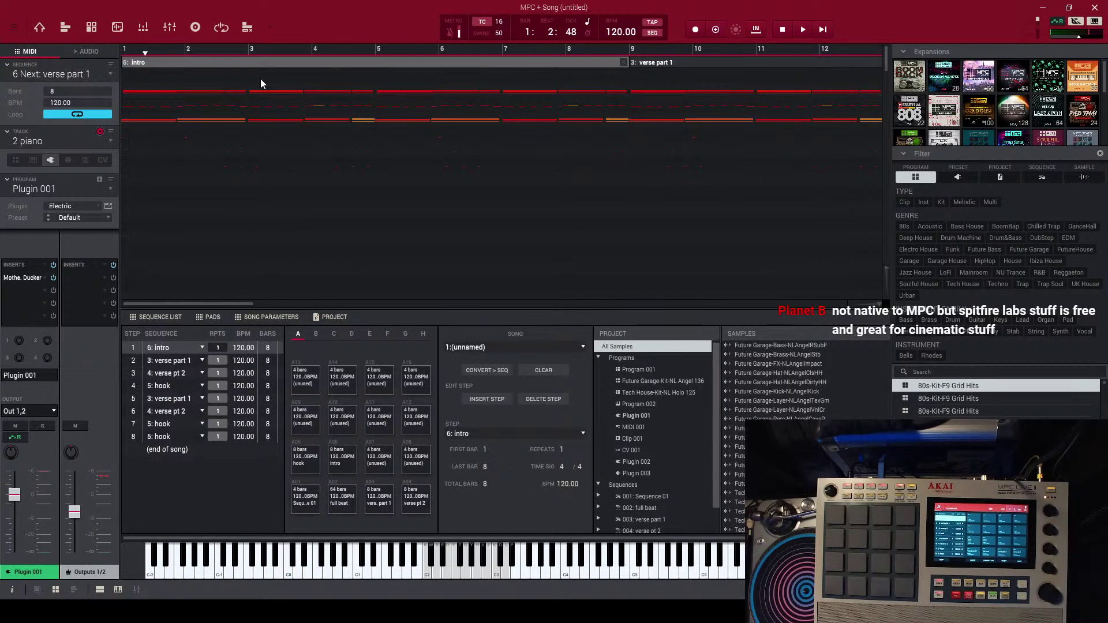
- Save the project as "Housetendo - Demo 2022" in the MPC documents folder
key(ctrl+s)
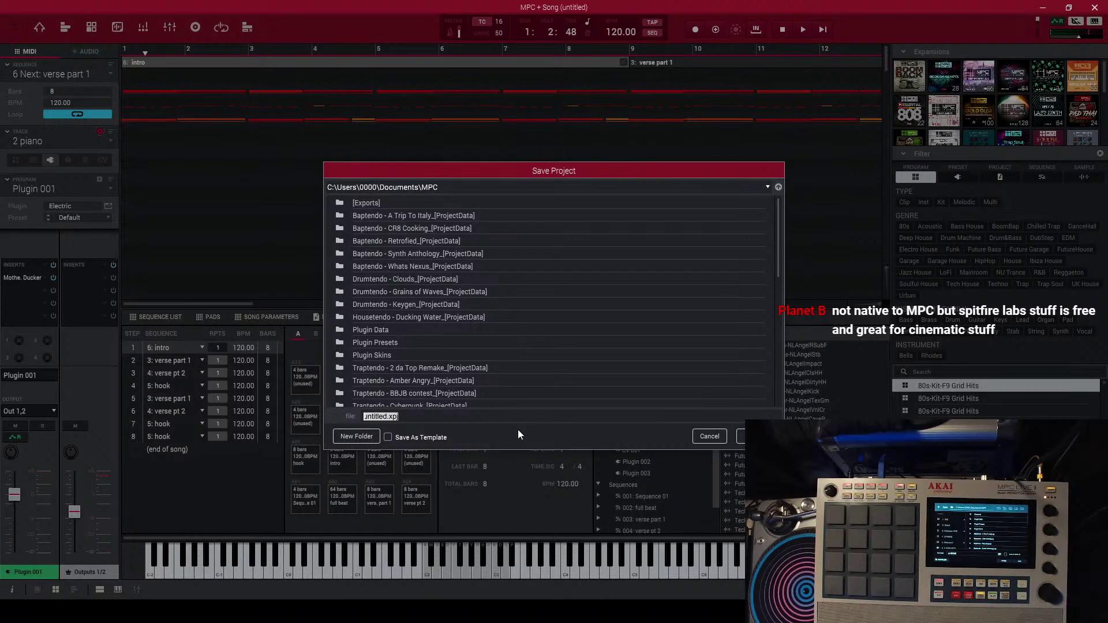
text(Housetendo - )
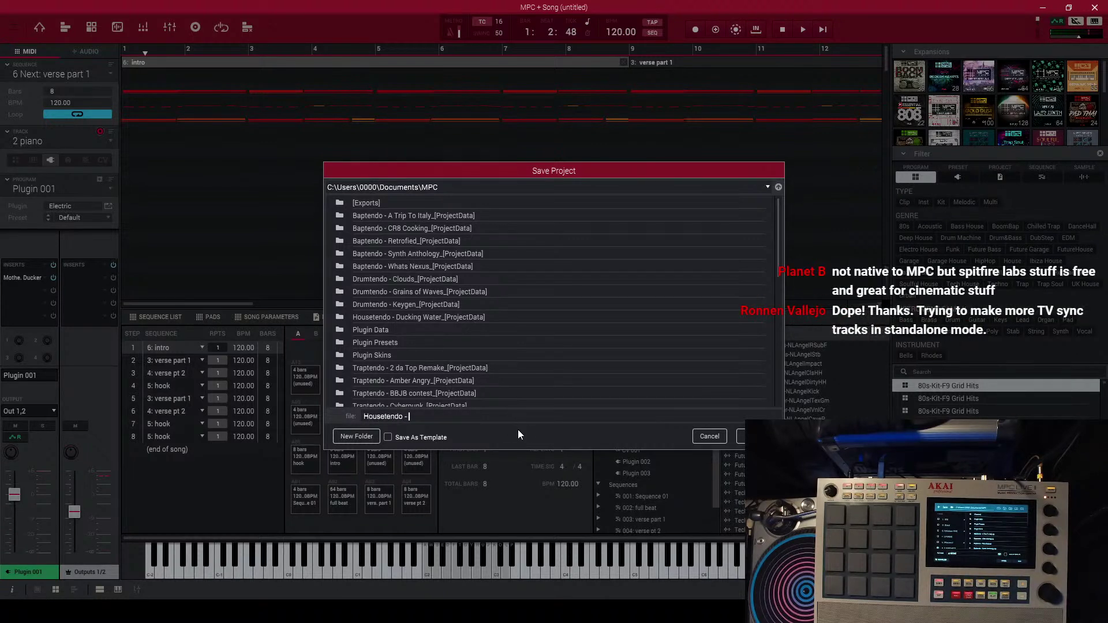
text(Demo)
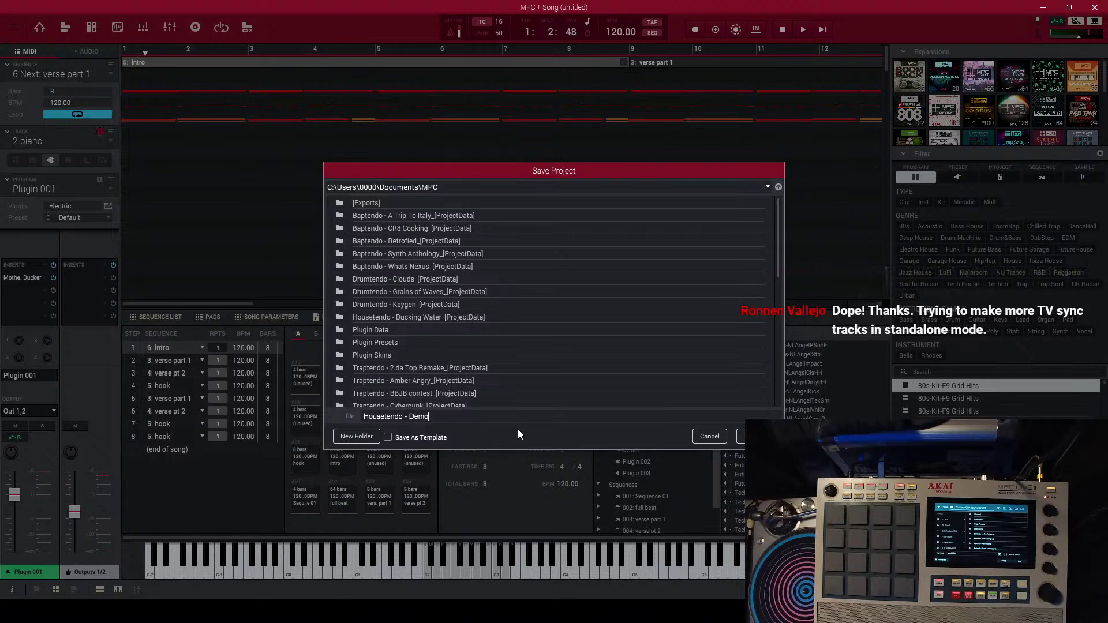
text( 2022)
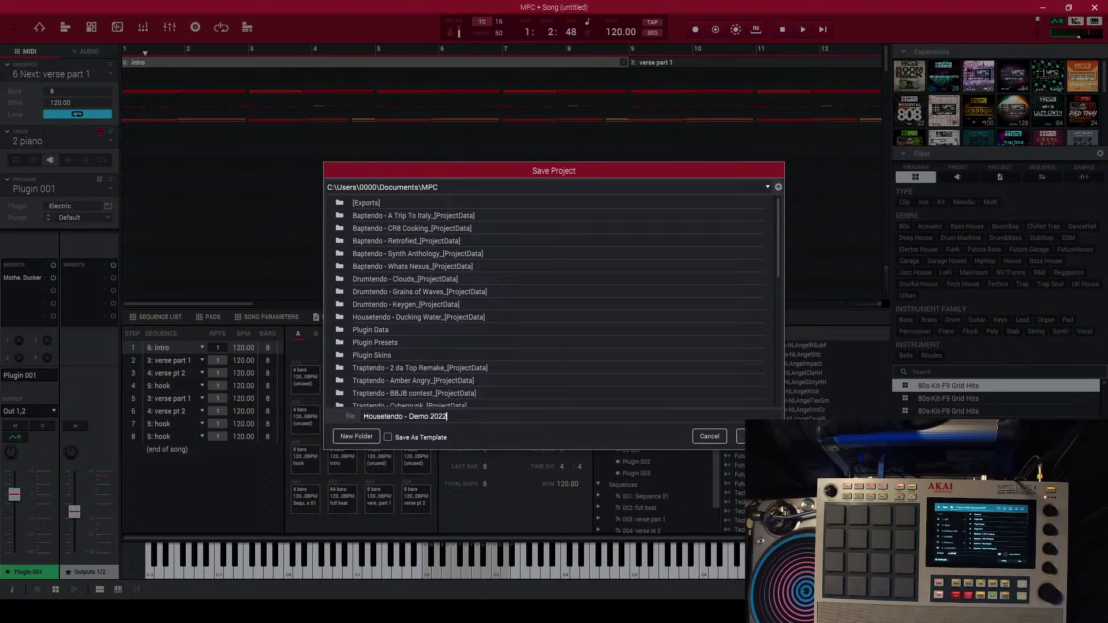
click(744, 436)
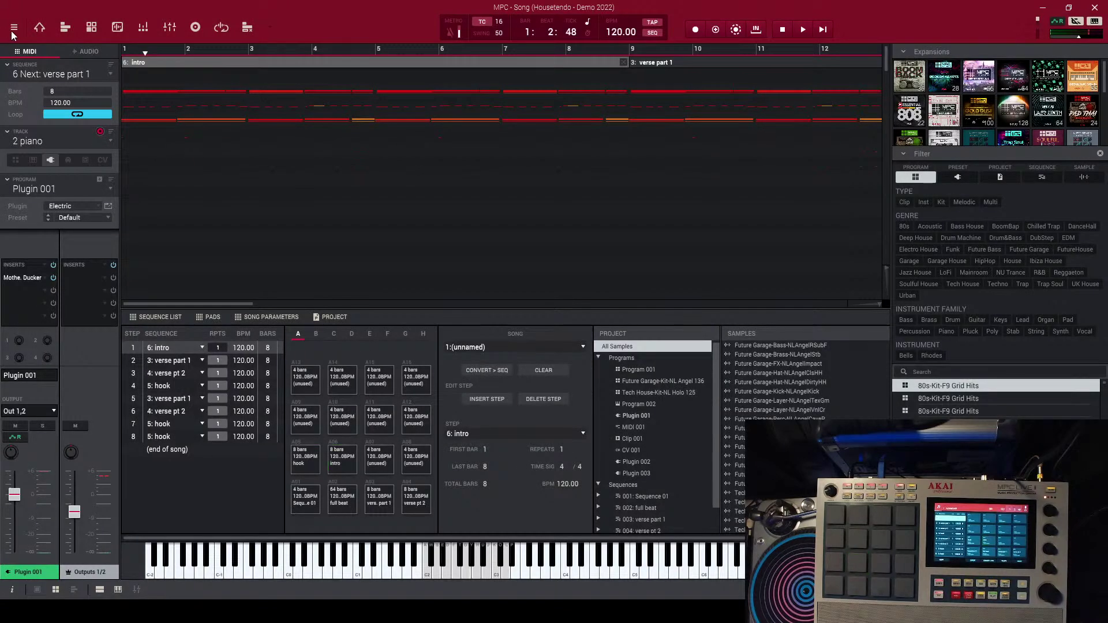
- Export the song's stereo mp3 audio mixdown to the Desktop with the file name "Housetendo - Demo 2022"
click(13, 29)
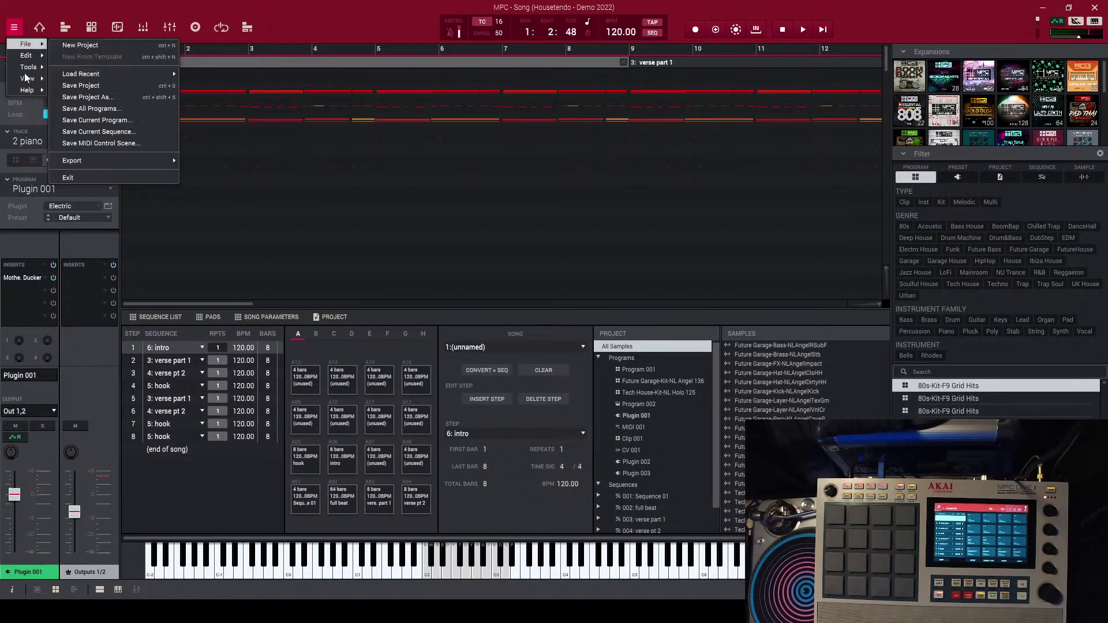
mouse_move(28, 78)
mouse_move(34, 56)
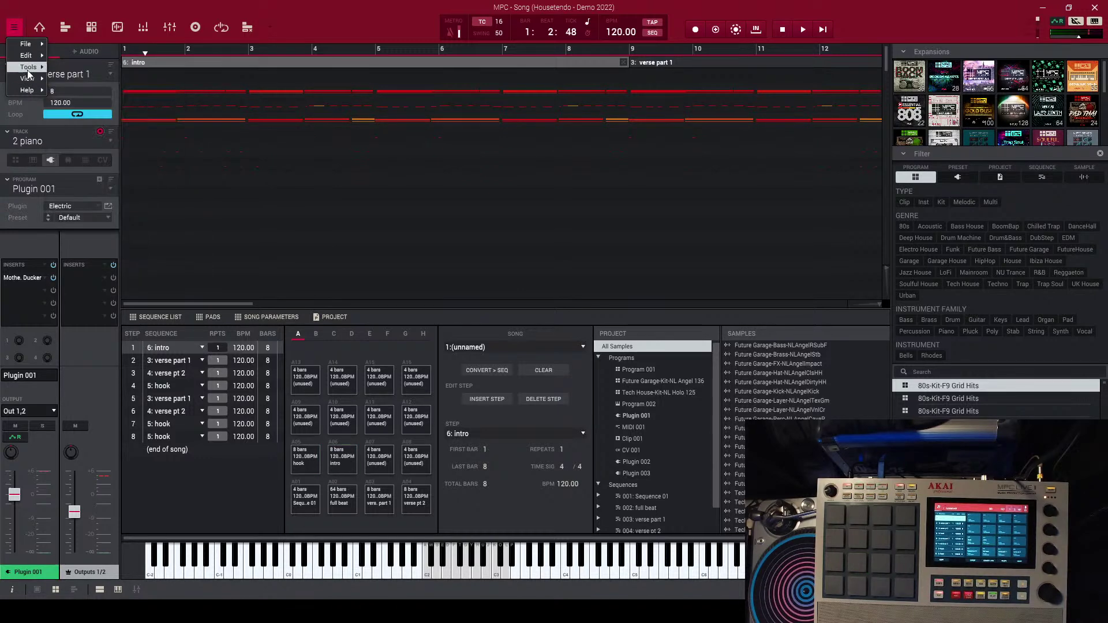
click(290, 24)
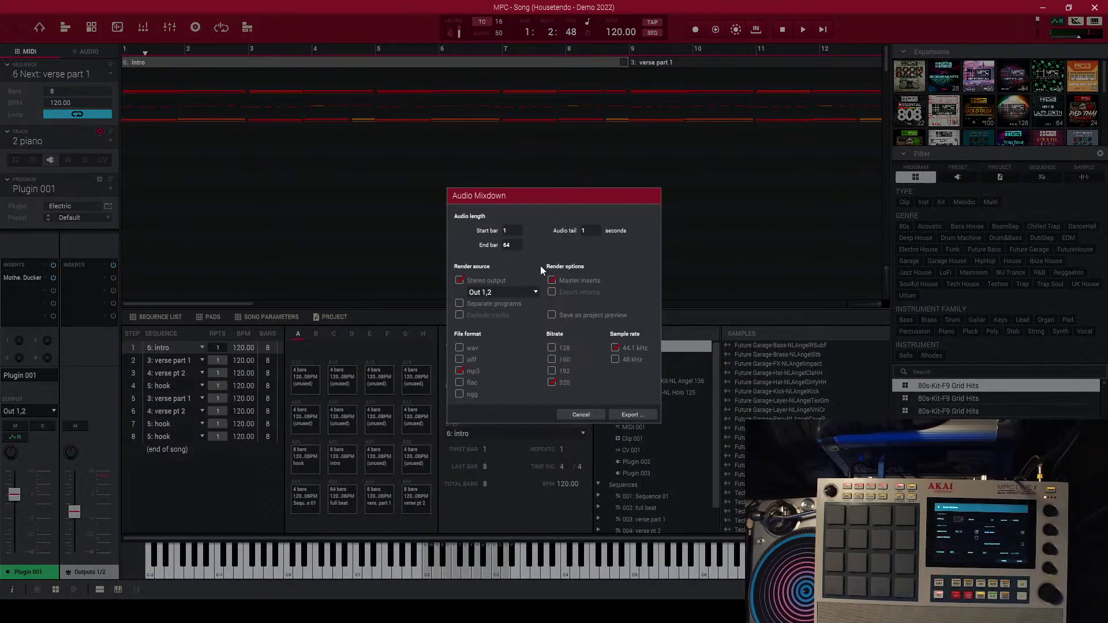
click(629, 414)
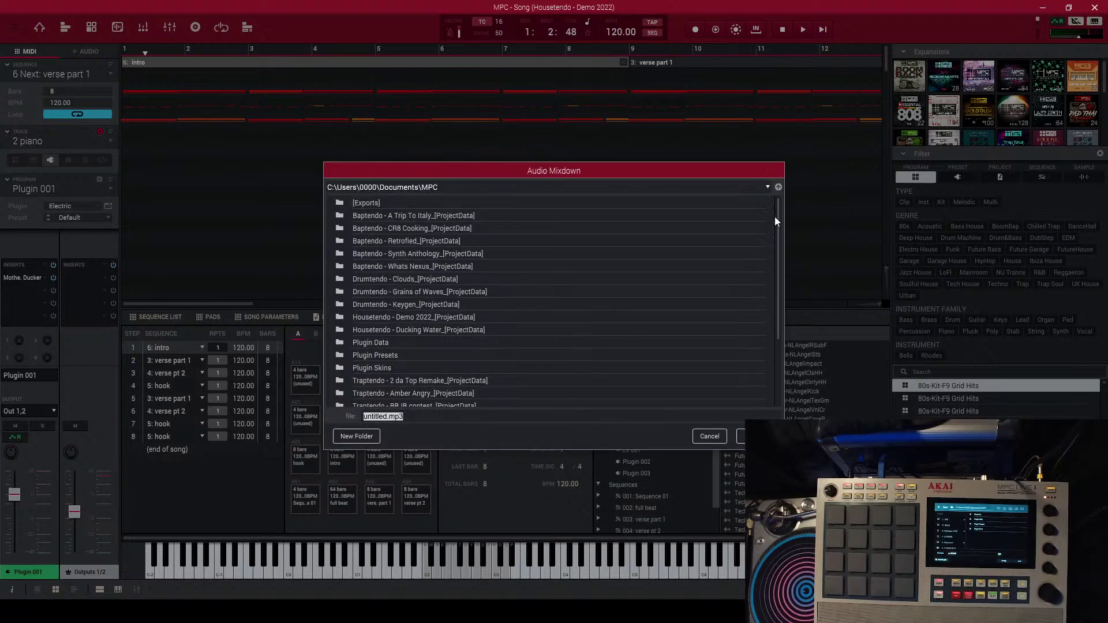
click(767, 187)
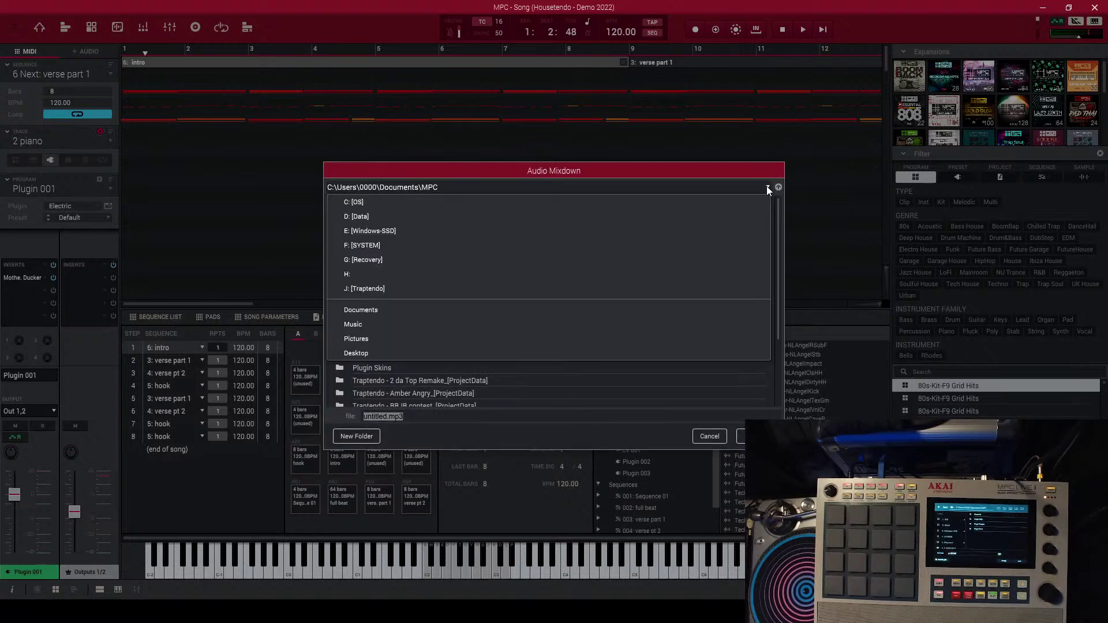
click(560, 353)
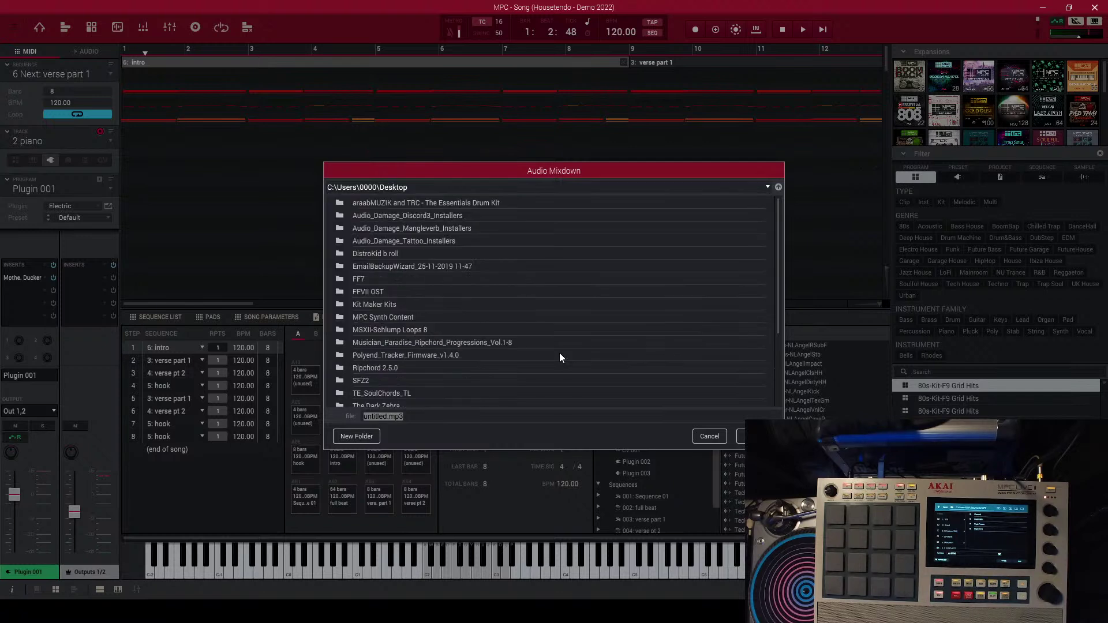
click(435, 413)
double_click(435, 414)
text(Housetendo - Demo 2022)
key(Return)
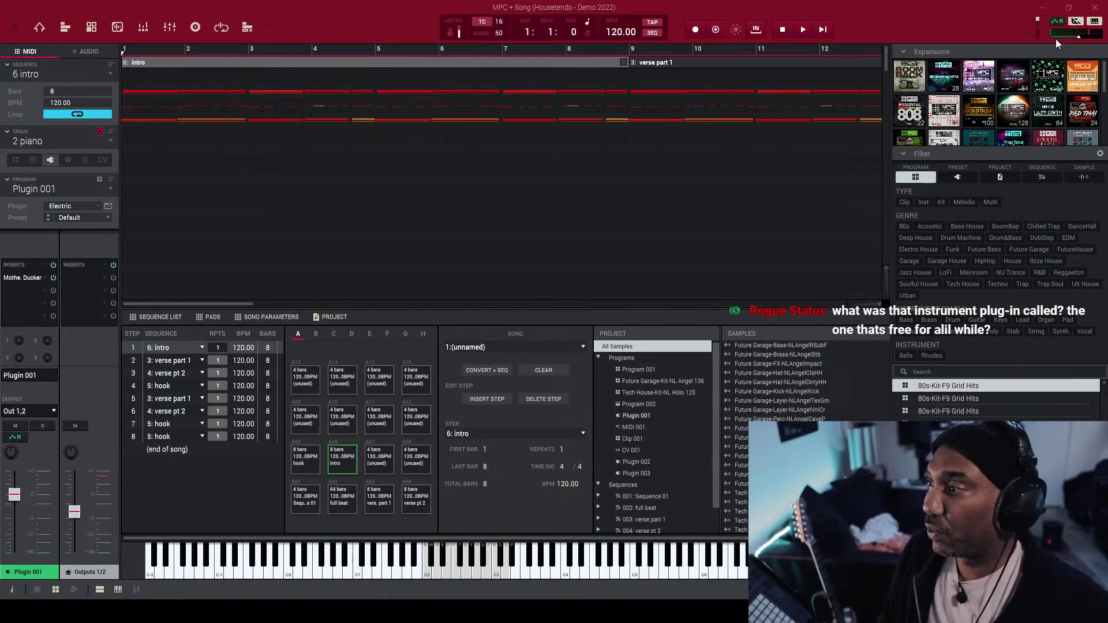
- Clear the MPC and Syntronik windows off the desktop and move the exported "Housetendo - Demo 2022" file to an open spot
click(1044, 8)
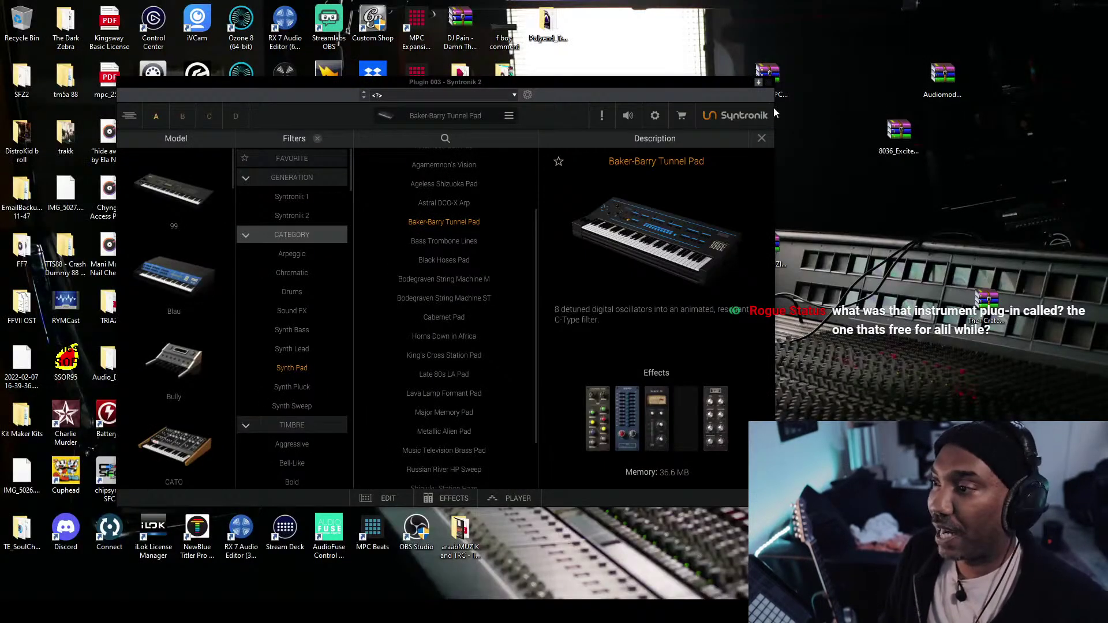
click(767, 82)
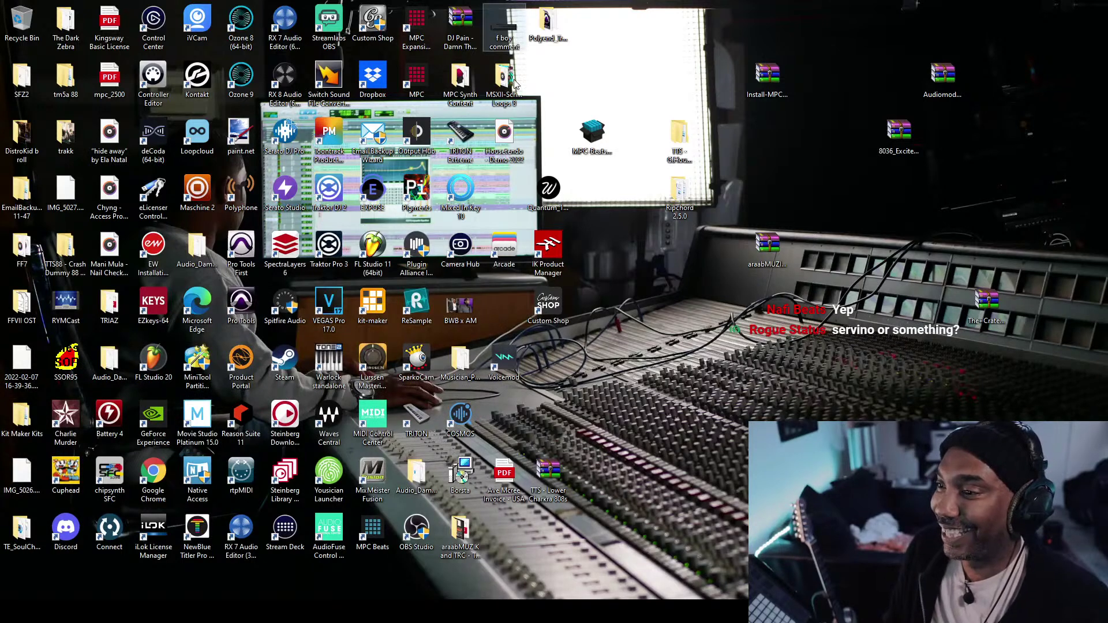
drag(520, 143, 653, 327)
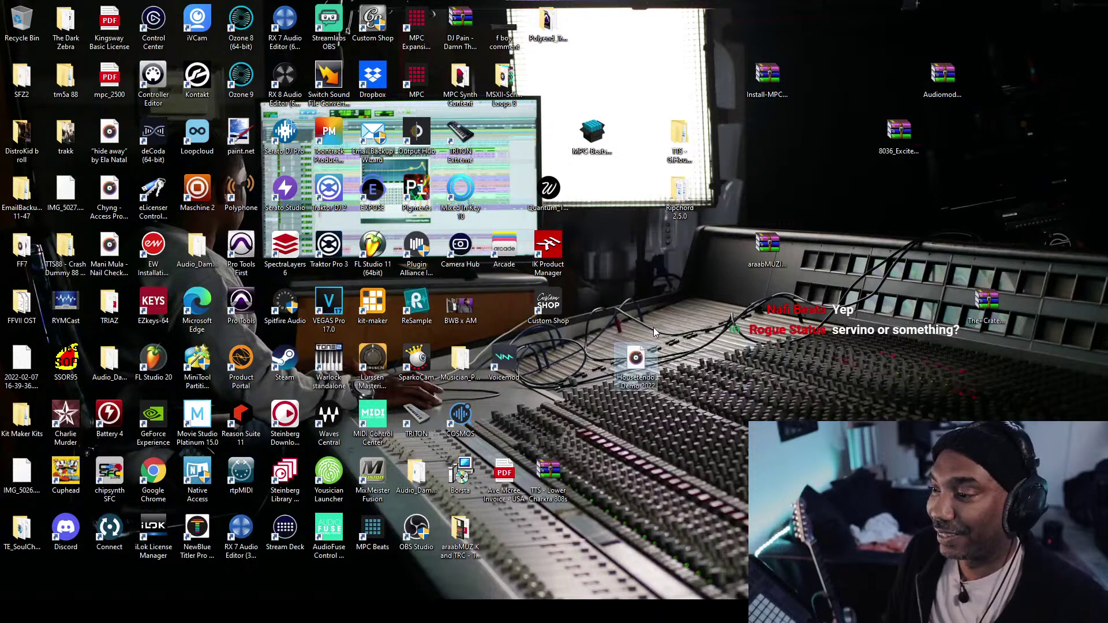
- Play the exported mp3 in the music player with its volume raised, rewind it to the start, and close the player
double_click(636, 359)
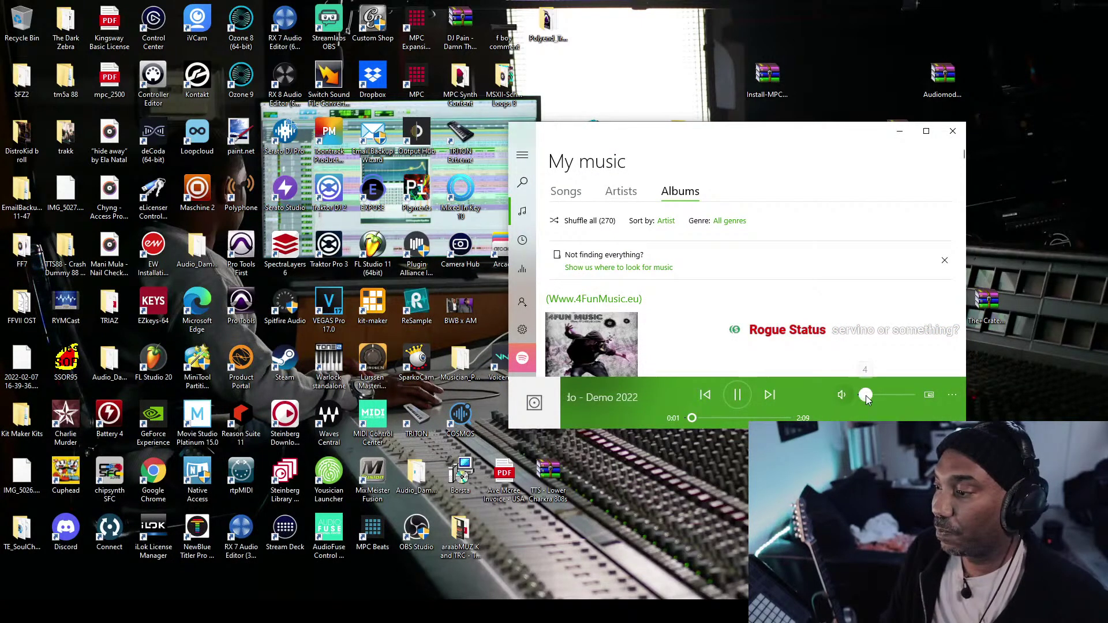
drag(866, 395, 920, 397)
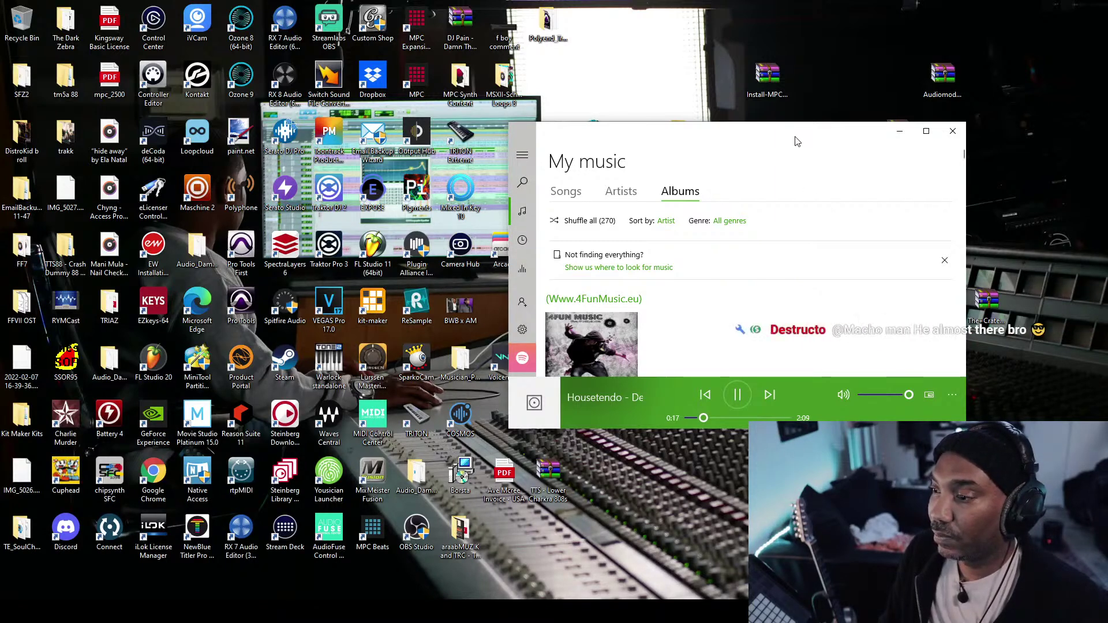
click(739, 395)
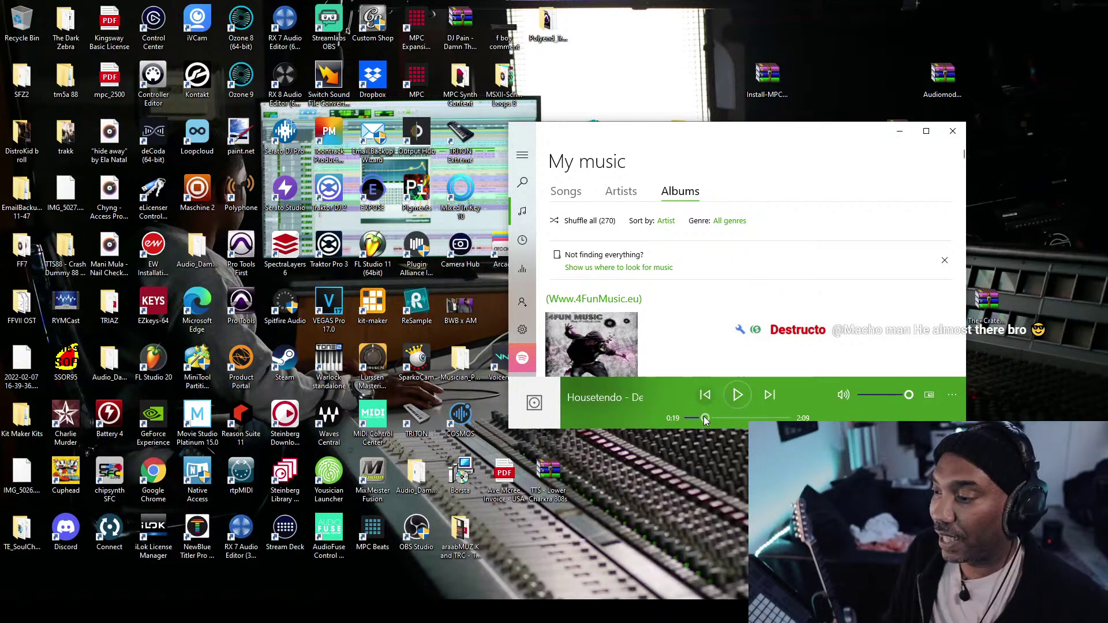
drag(706, 418, 690, 419)
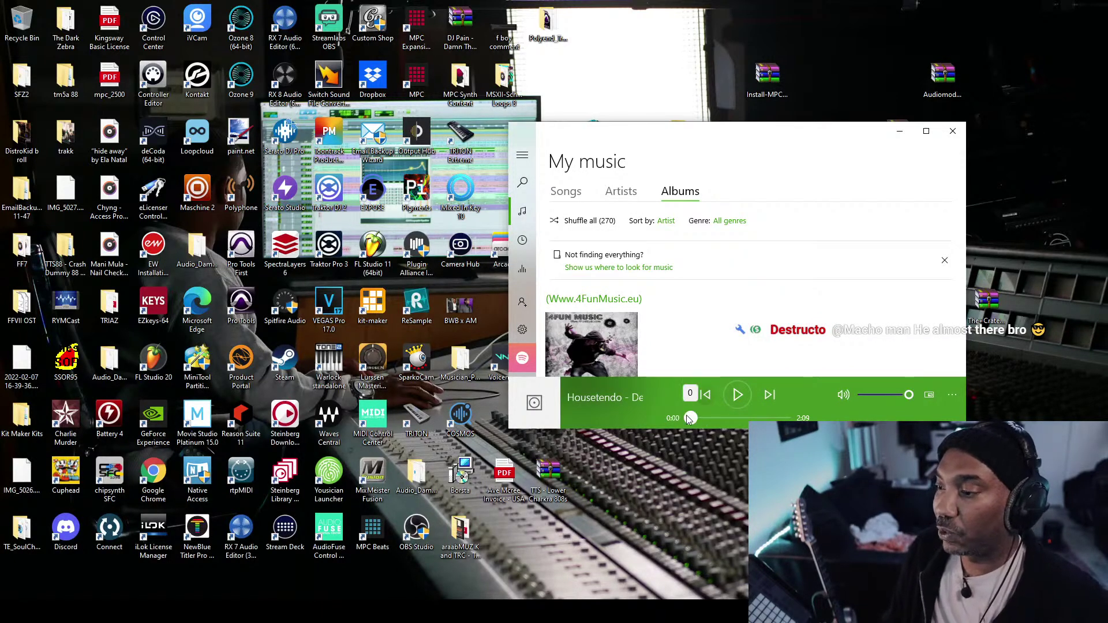
click(954, 131)
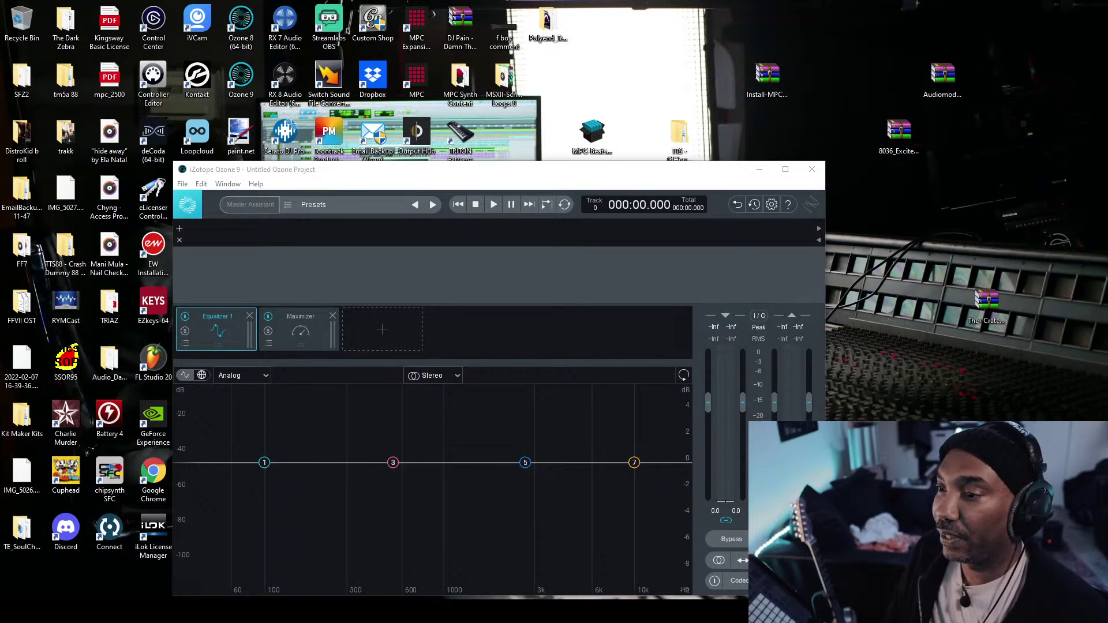
- In a maximized iZotope Ozone 9 window, import "Housetendo - Demo 2022.mp3" from the Desktop
double_click(467, 170)
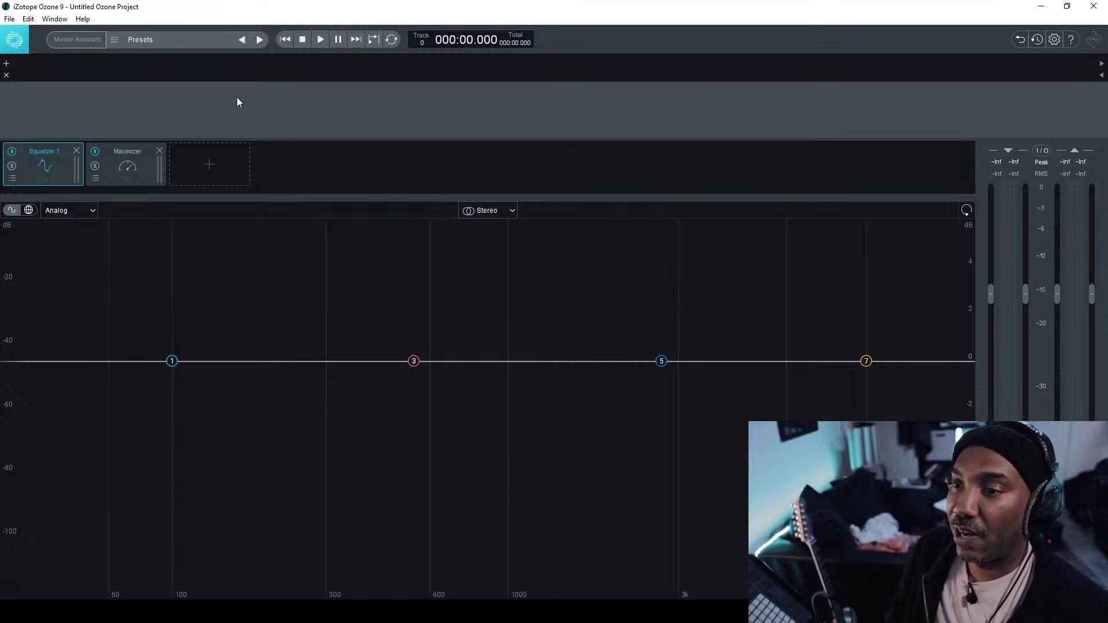
click(10, 18)
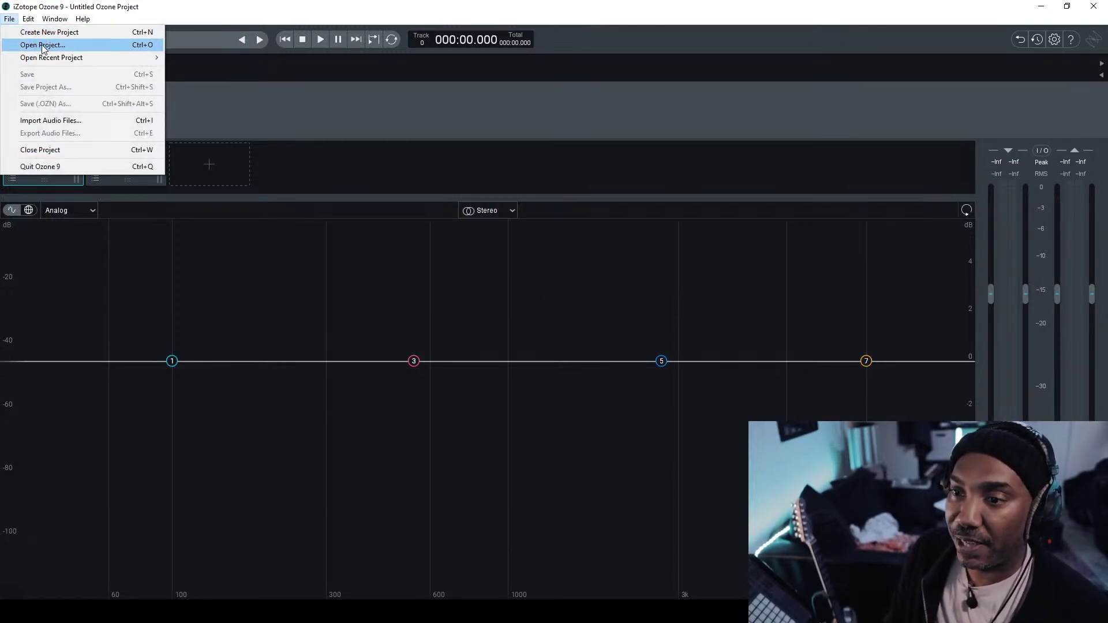
click(52, 120)
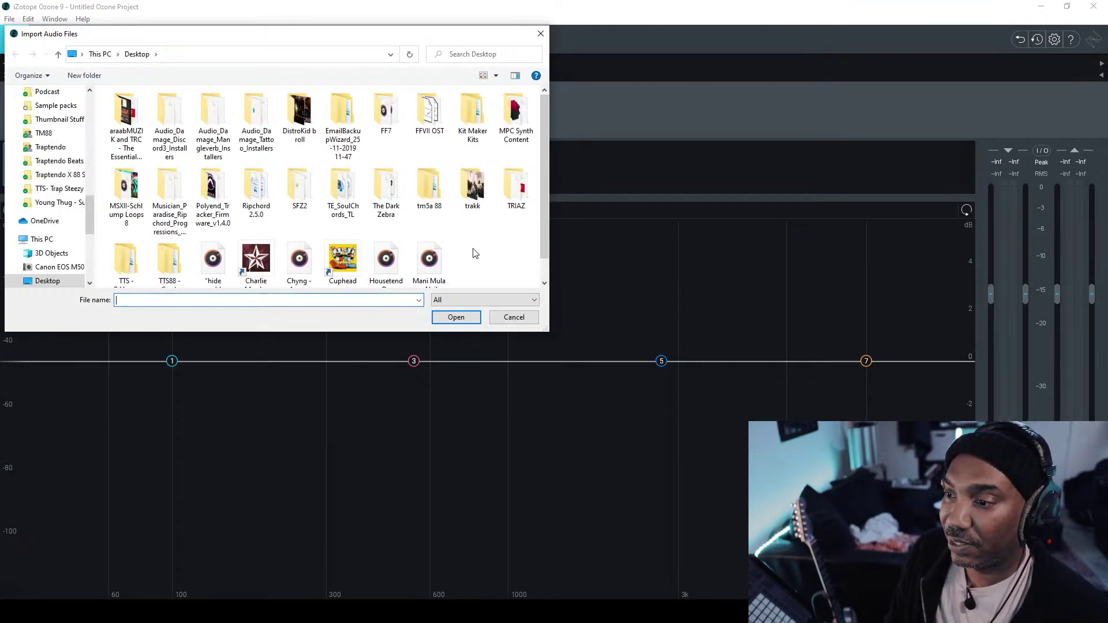
double_click(398, 264)
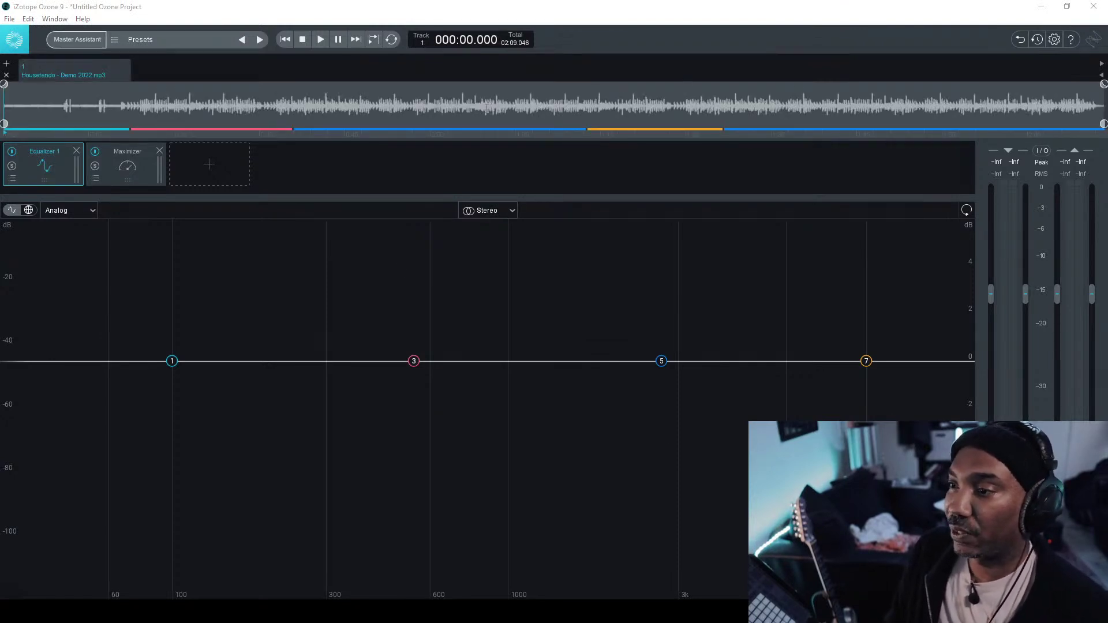
- Place the playhead at several spots in the imported track and listen to it from about 45 seconds in
click(452, 110)
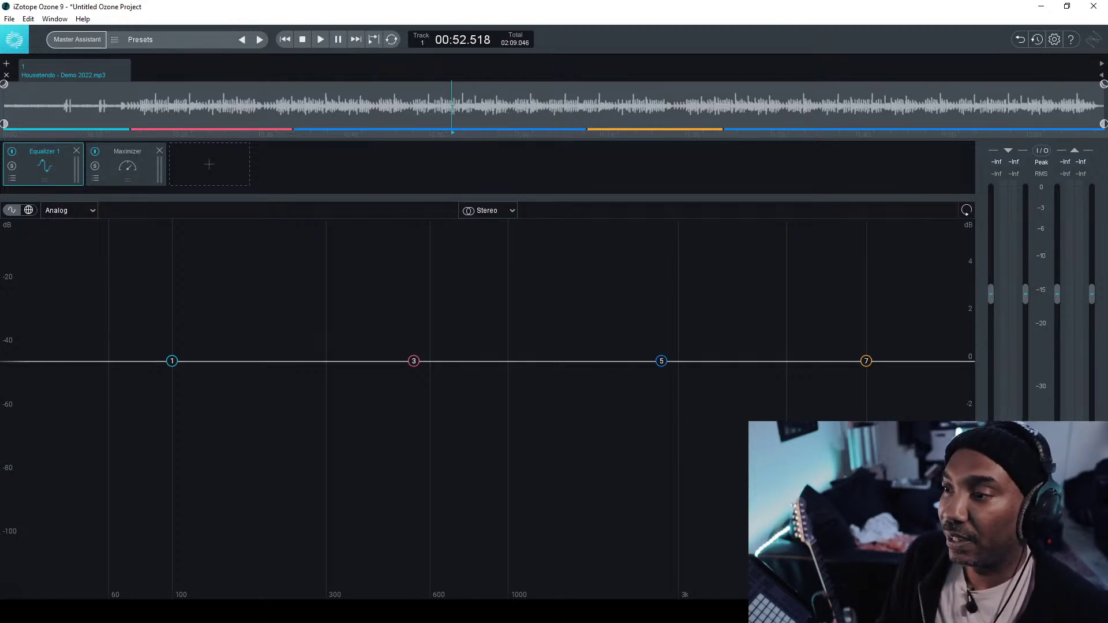
click(77, 118)
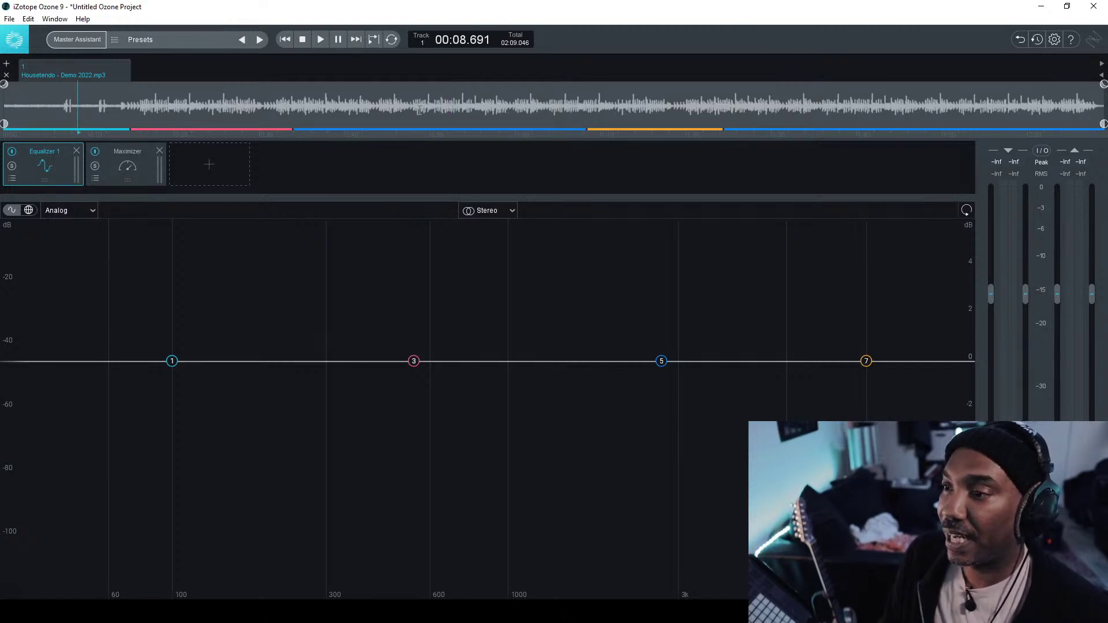
click(391, 106)
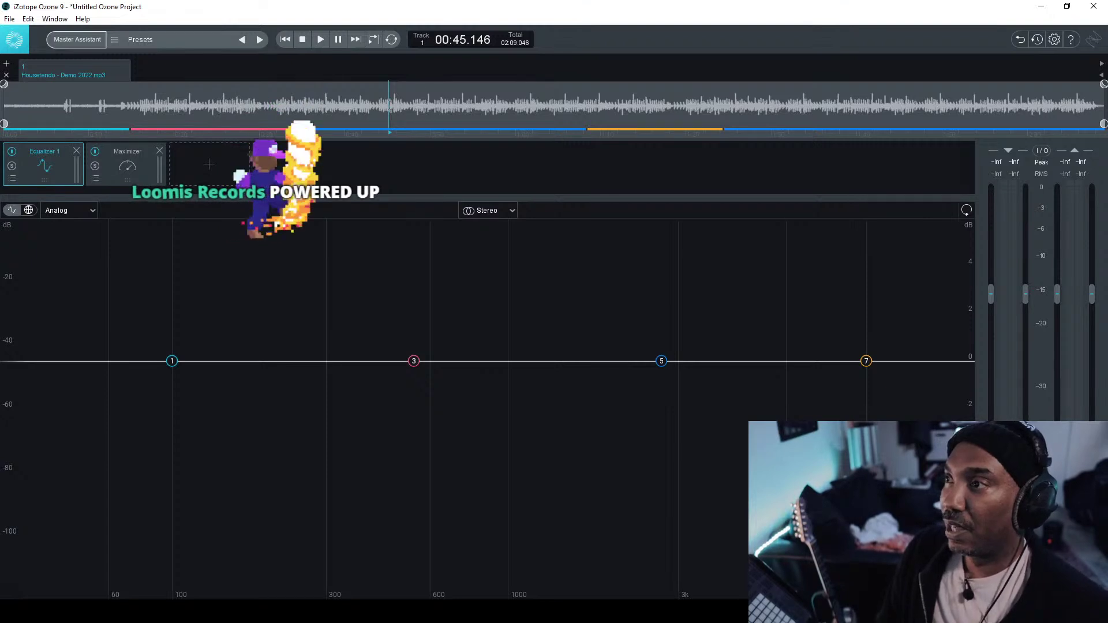
key(space)
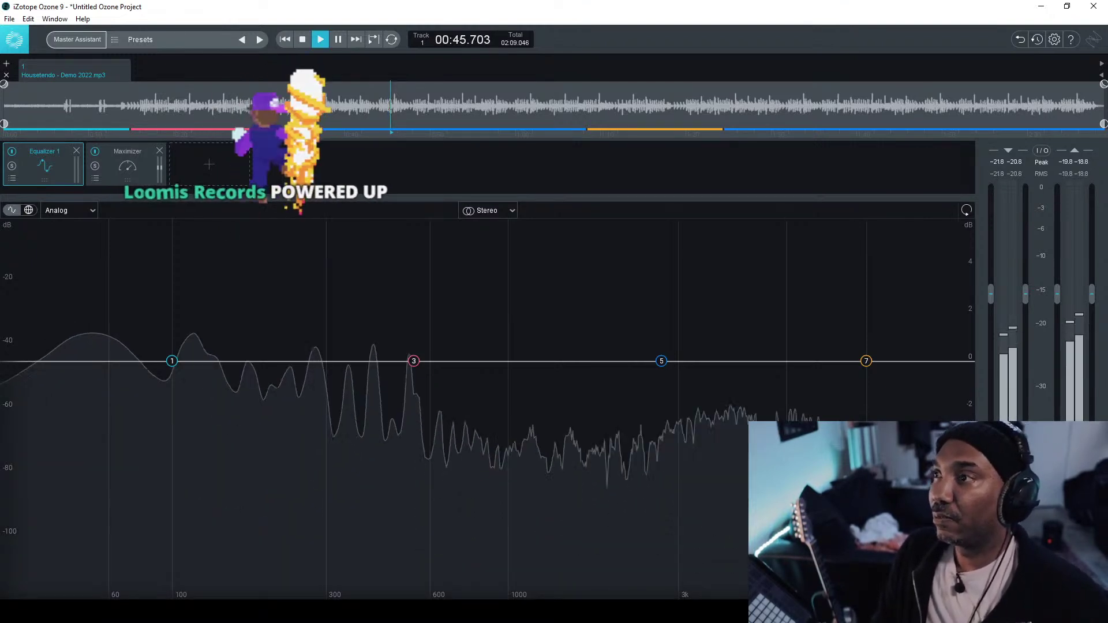
key(space)
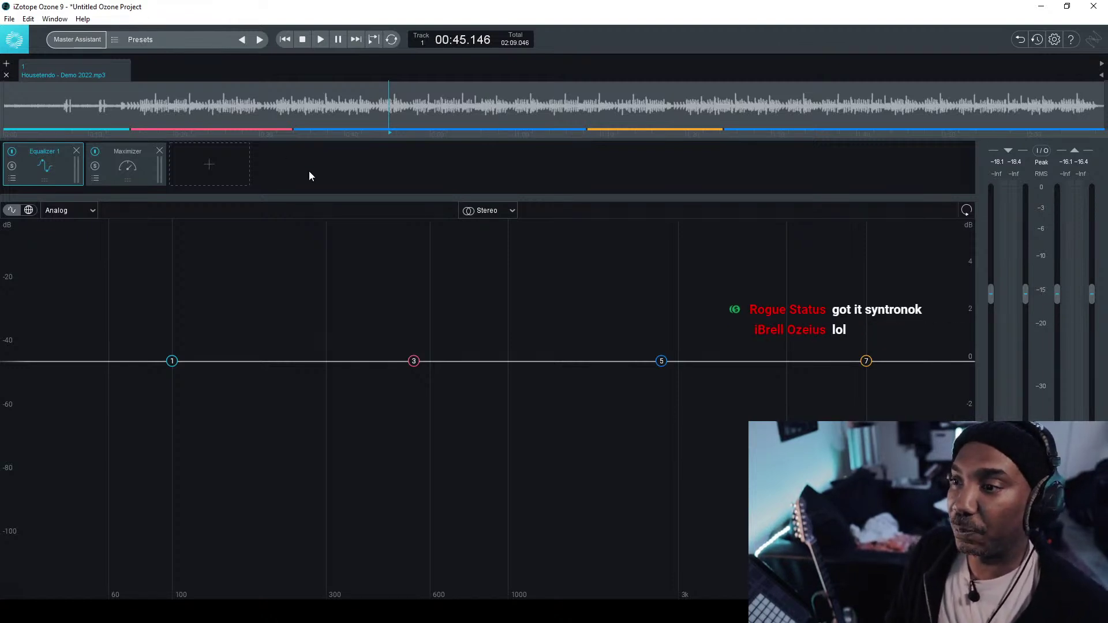
key(space)
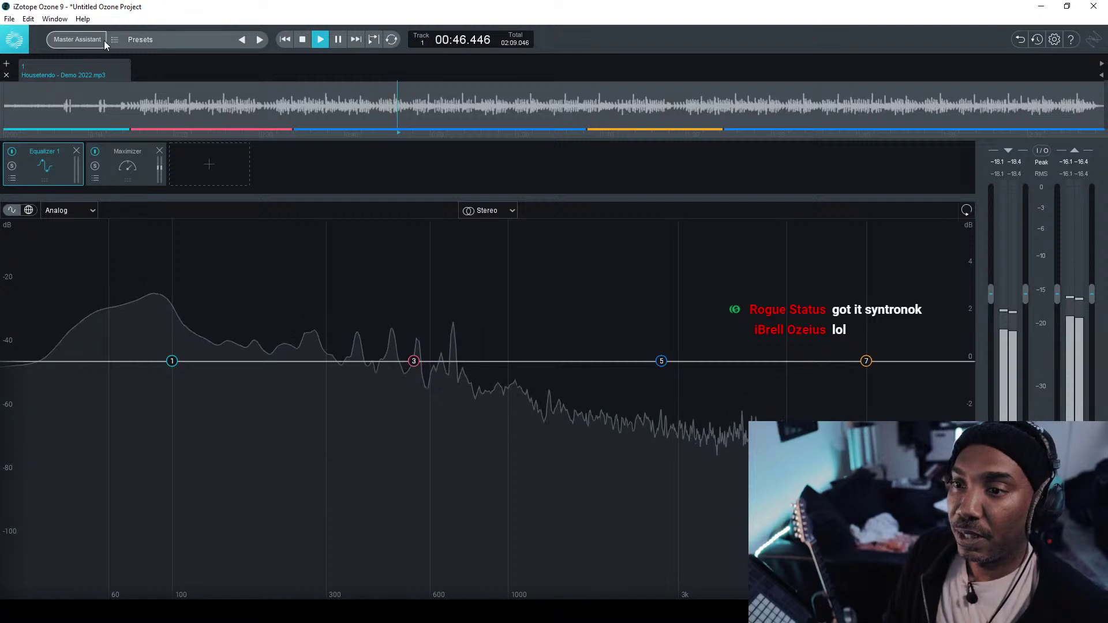
key(space)
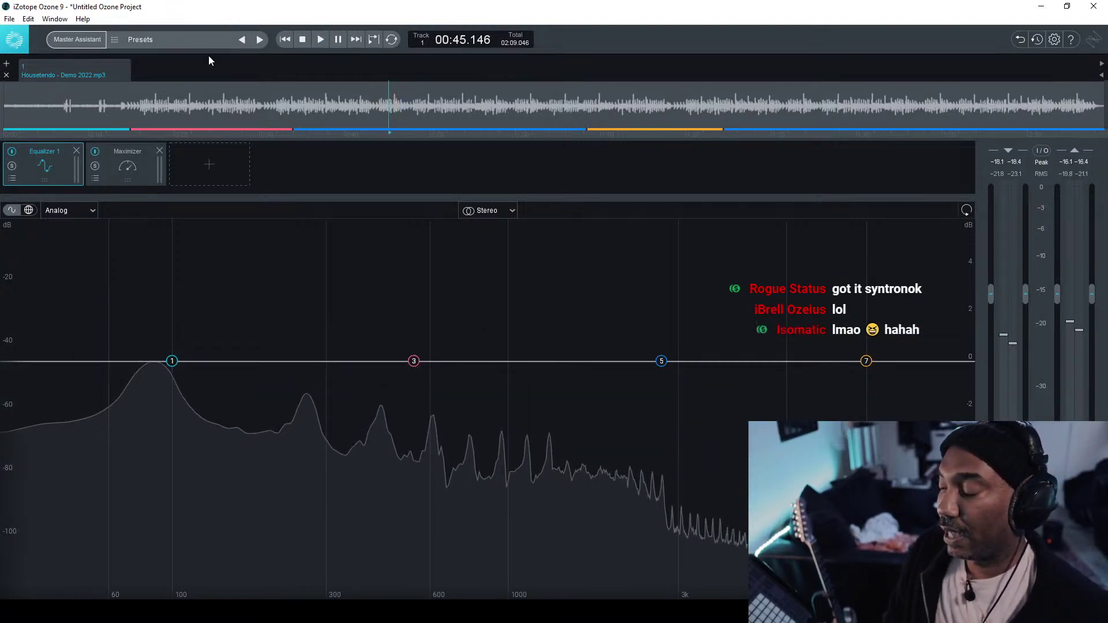
- Lower the USB 1-2 monitoring level to -17.9 dB in AudioFuse Control Center, leaving Ozone in front
click(924, 612)
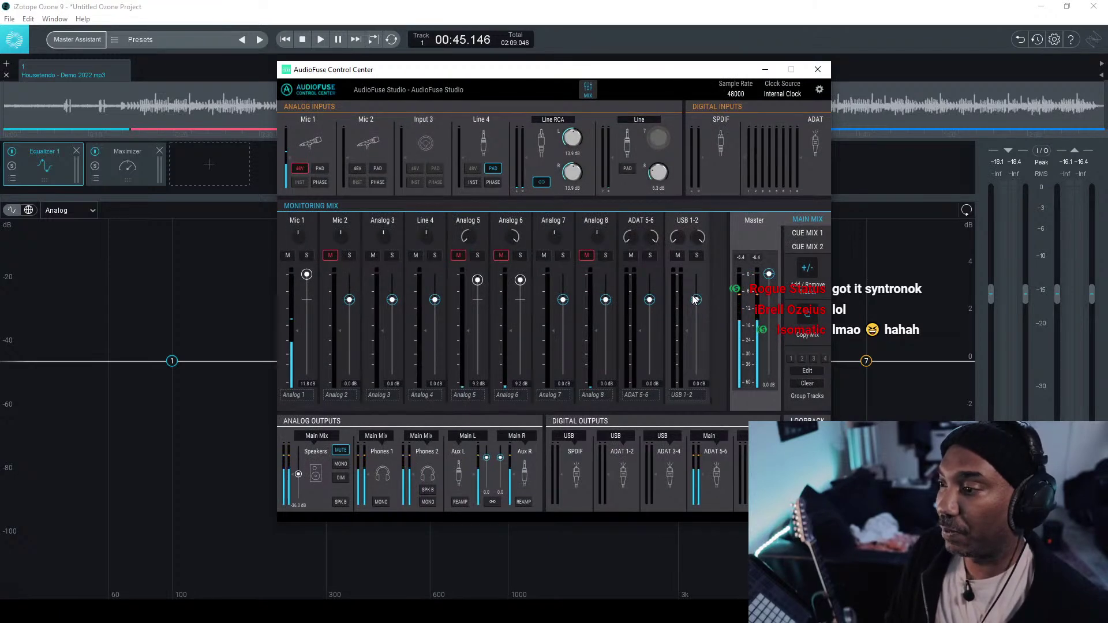
drag(694, 299, 697, 321)
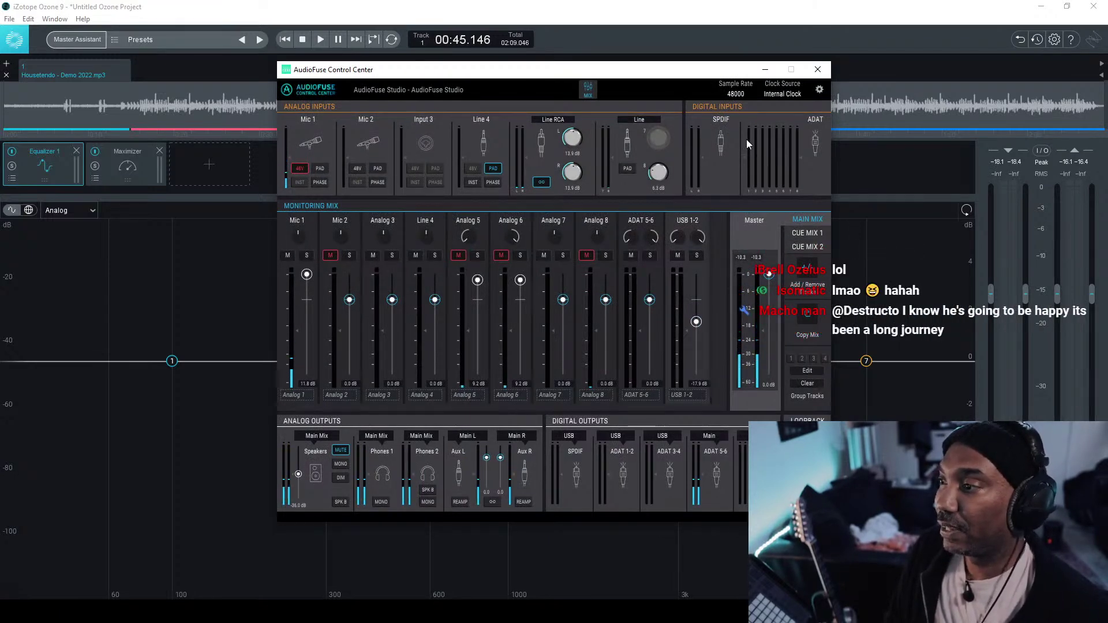
click(765, 70)
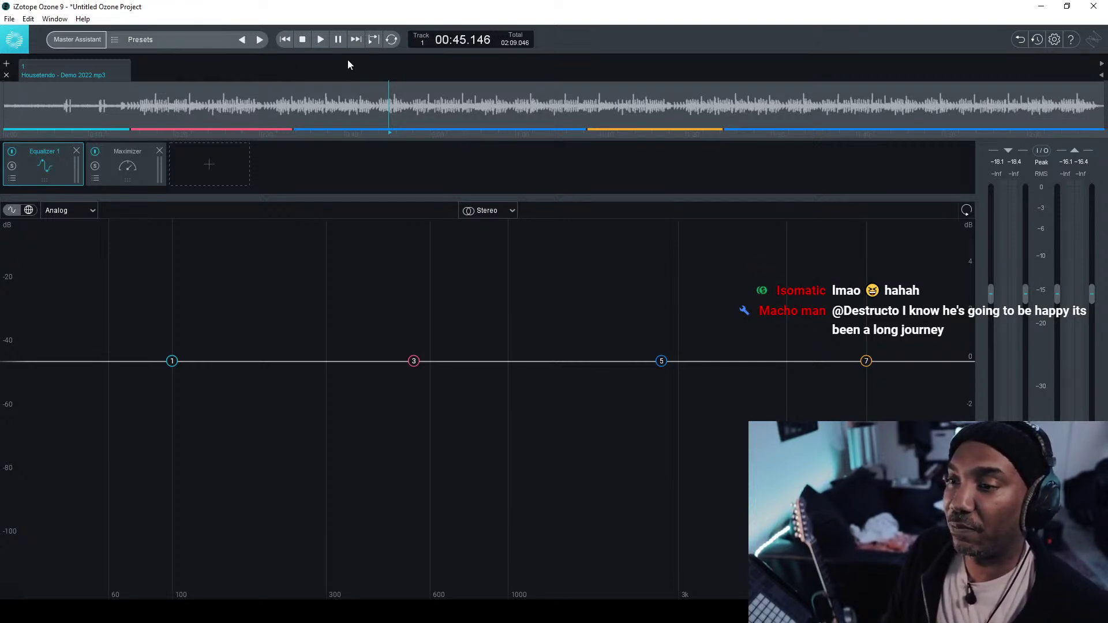
- Run the Master Assistant on the playing track with Modern modules, Manual loudness at Medium intensity and Streaming as the destination
key(space)
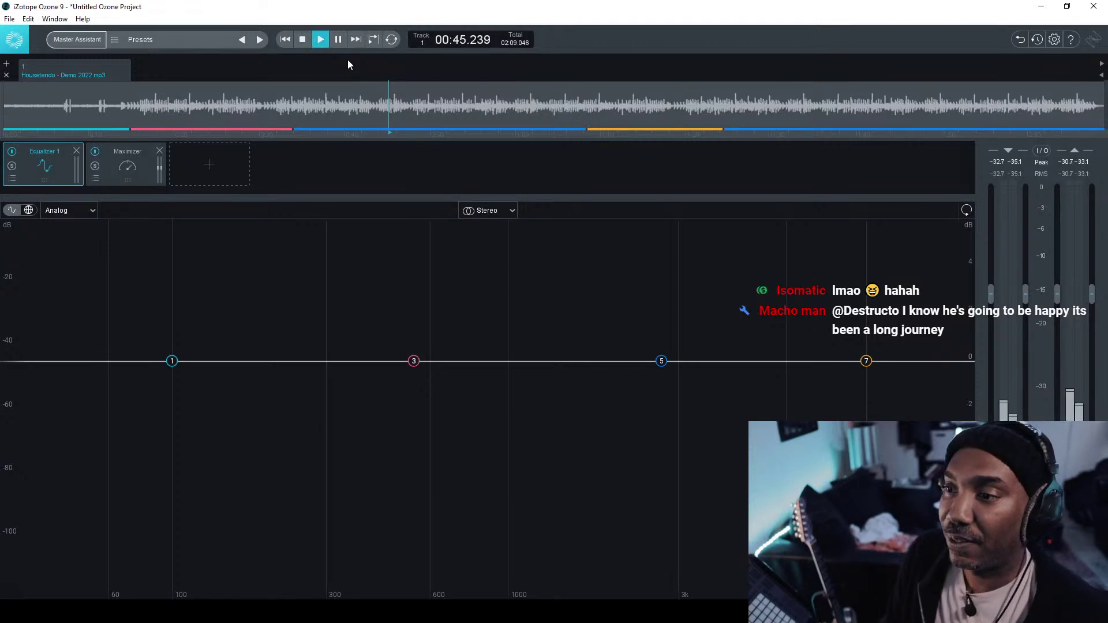
click(86, 40)
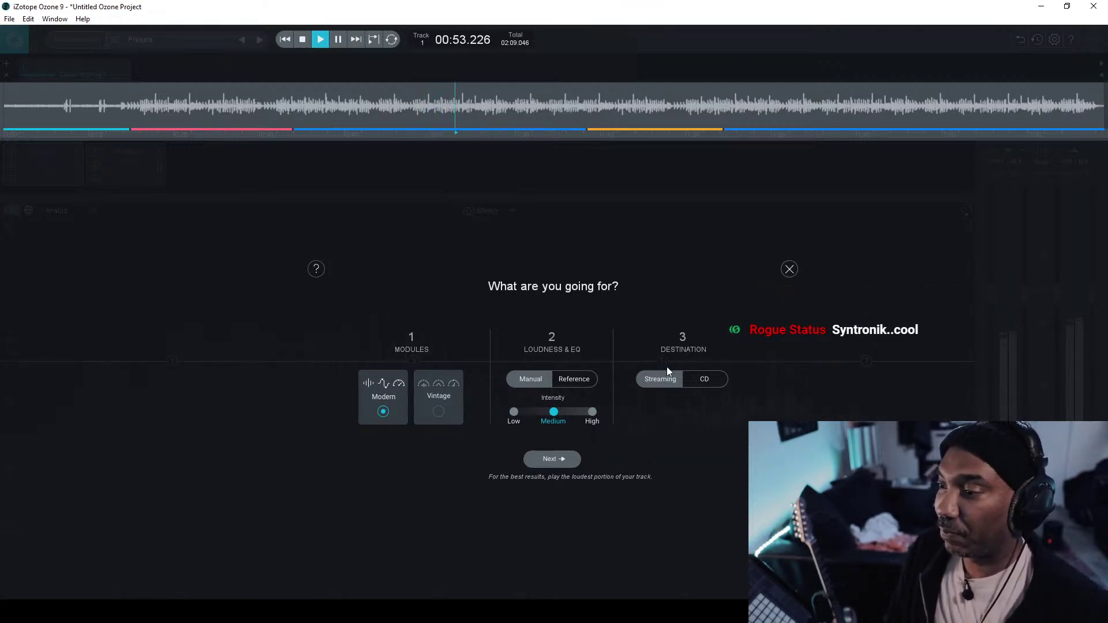
click(558, 461)
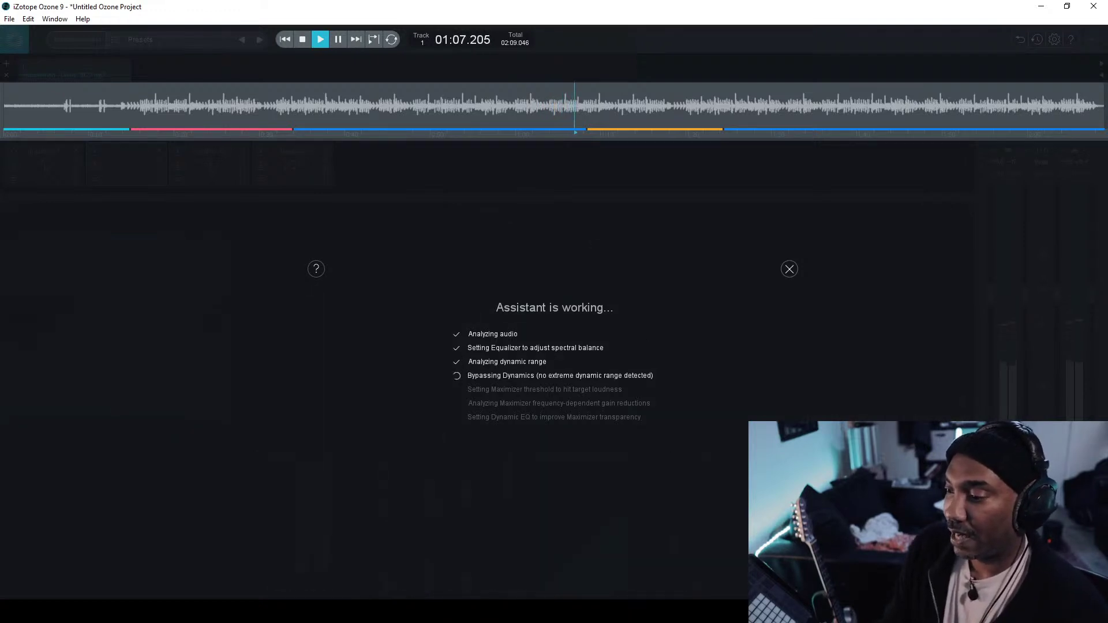
- Set the USB 1-2 monitoring level to about -13 dB in AudioFuse Control Center and return to Ozone
click(643, 612)
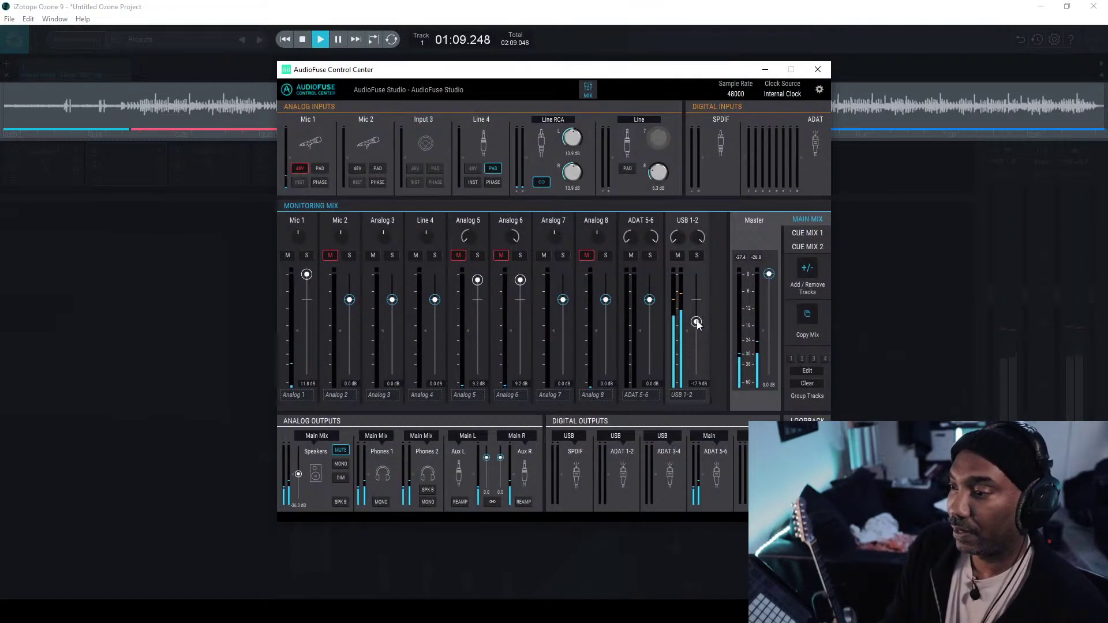
drag(696, 322, 696, 315)
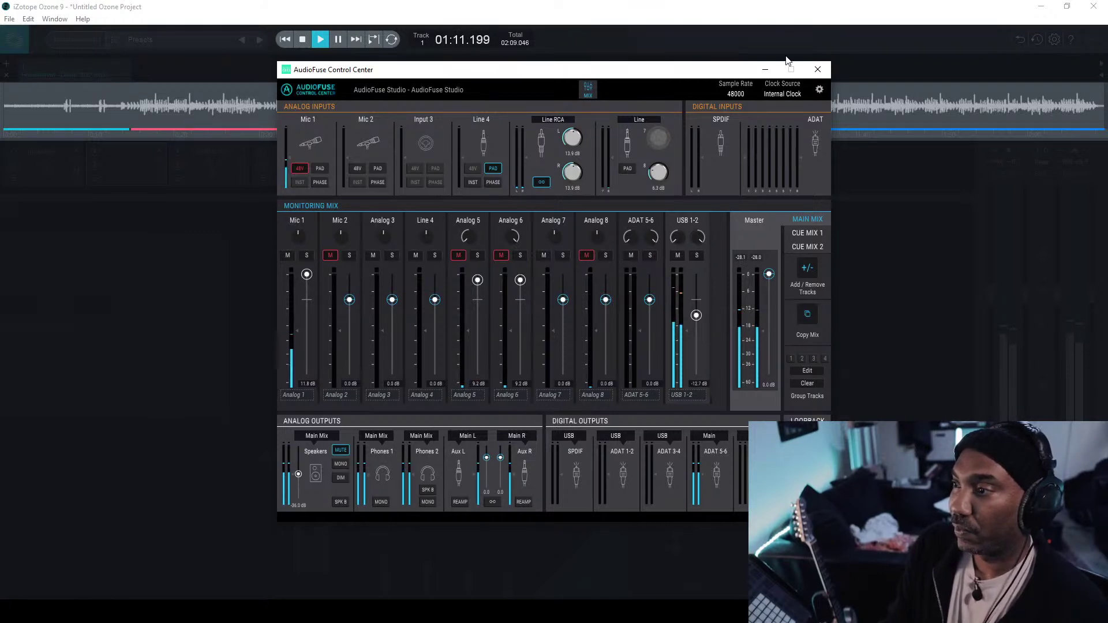
click(765, 69)
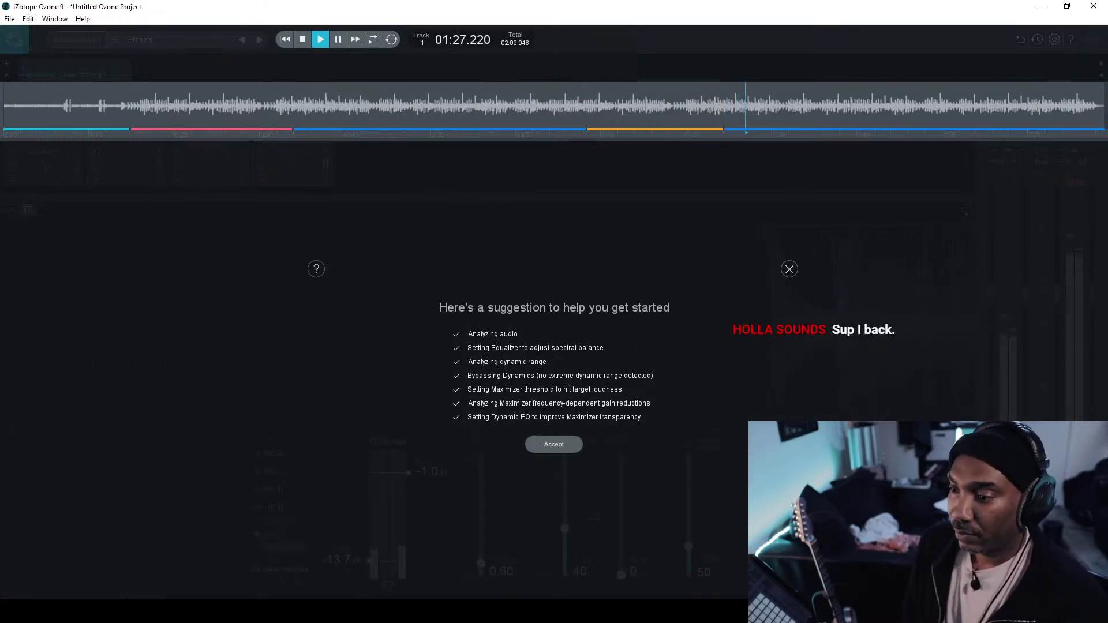
- Accept the Master Assistant's suggested chain, stop playback, and return the playhead to the start of the track
click(568, 447)
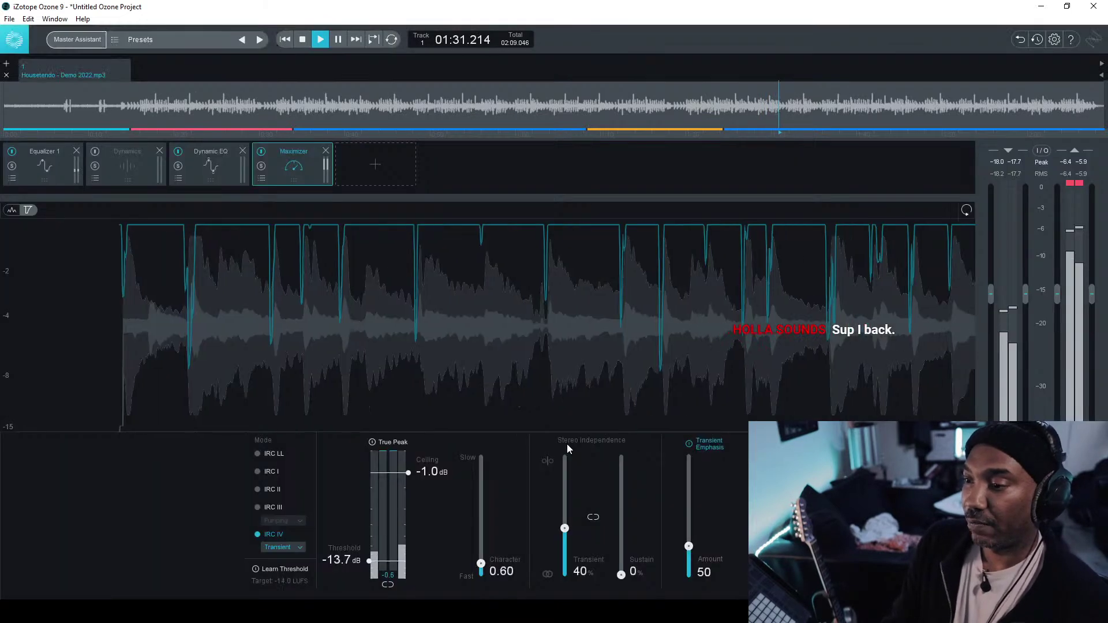
key(space)
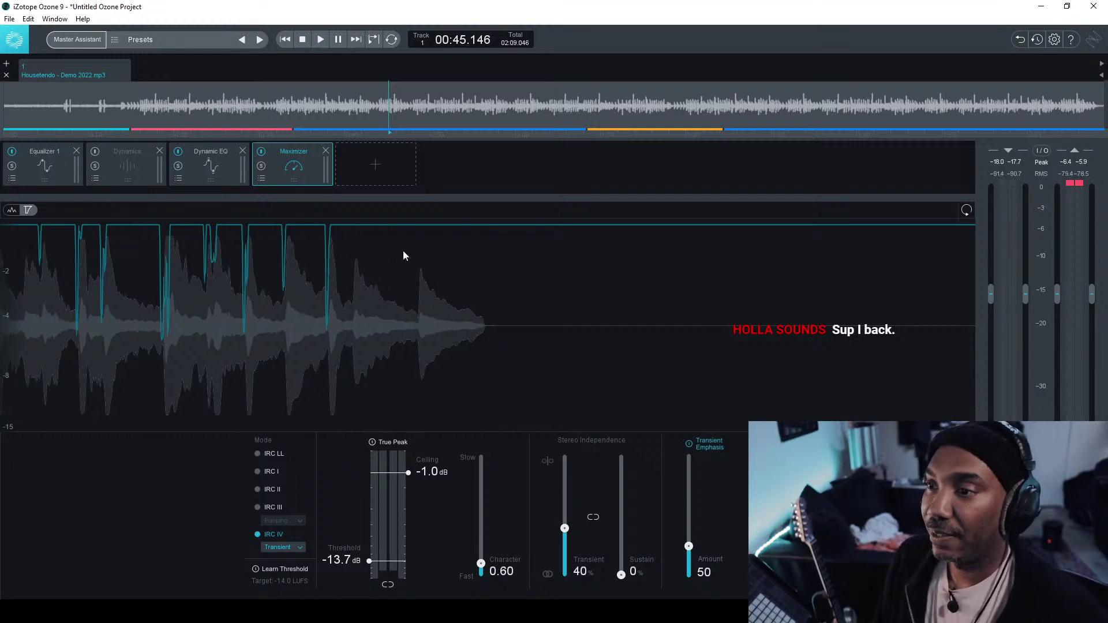
click(285, 39)
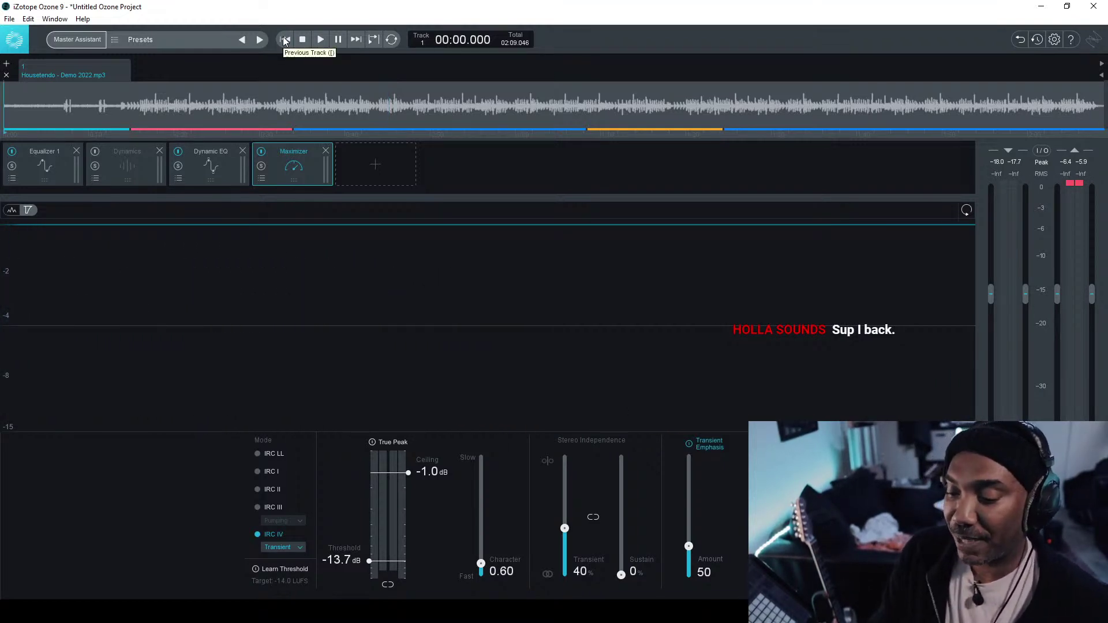
- Save the Ozone project in the default Documents path under the name "Housetendo - 2022"
key(ctrl+s)
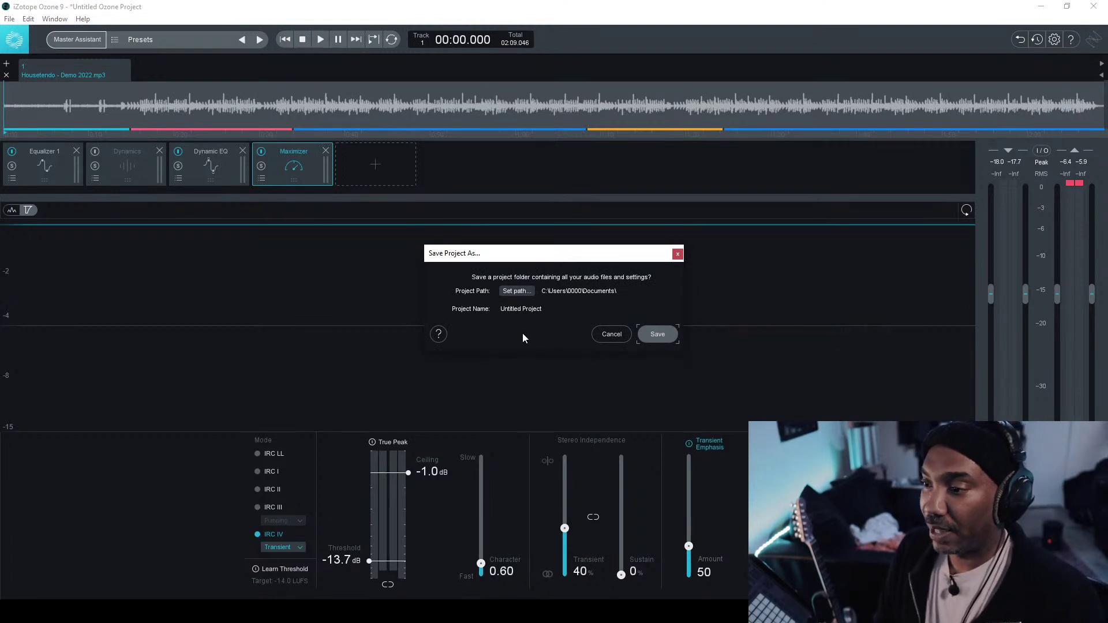
click(549, 309)
text(House)
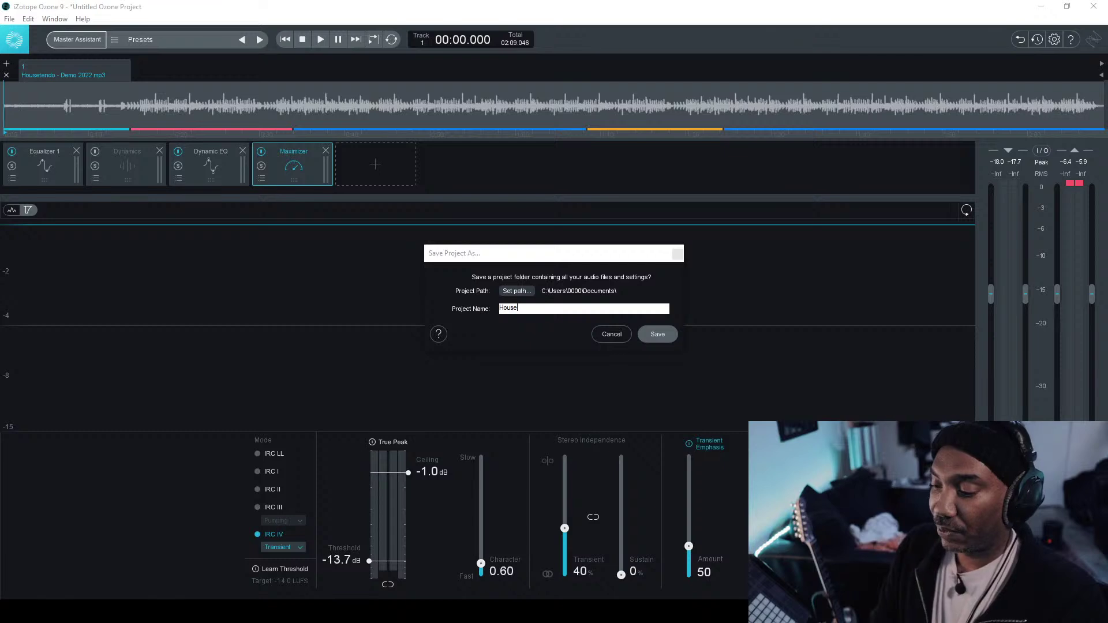
text(tendo )
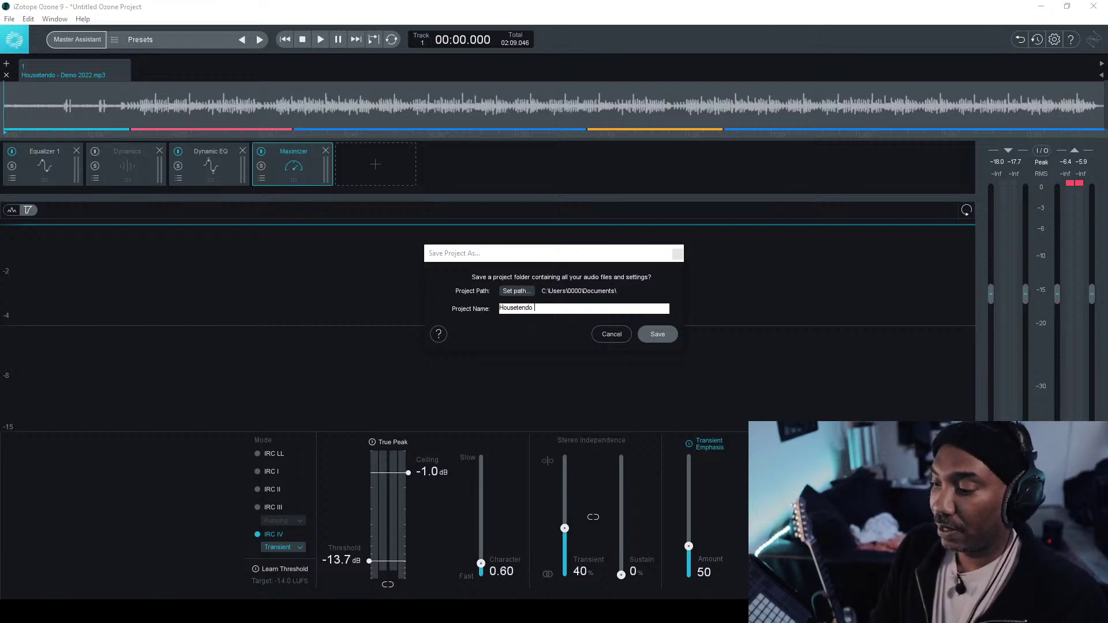
text(- 2022)
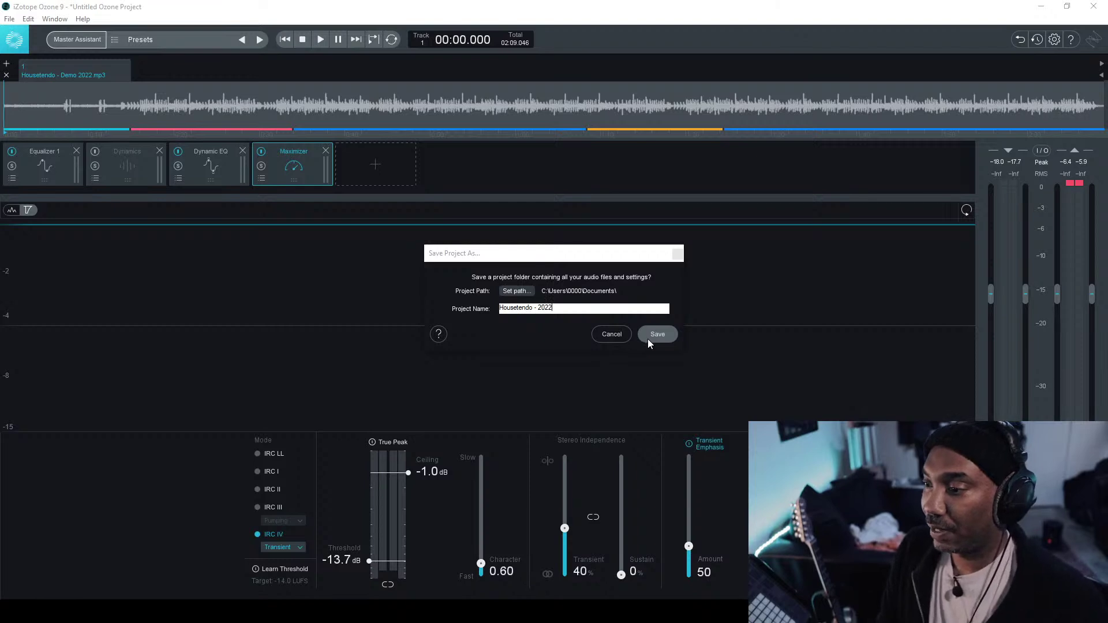
click(649, 338)
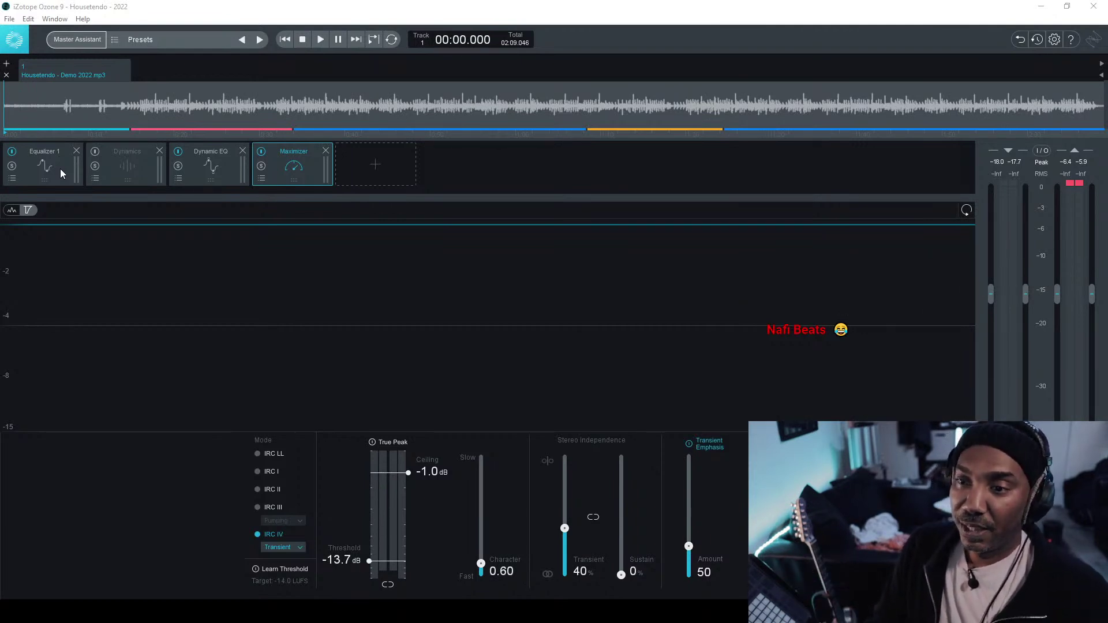
- Review the settings of the Equalizer 1, Dynamics, Dynamic EQ and Maximizer modules in the mastering chain
click(60, 168)
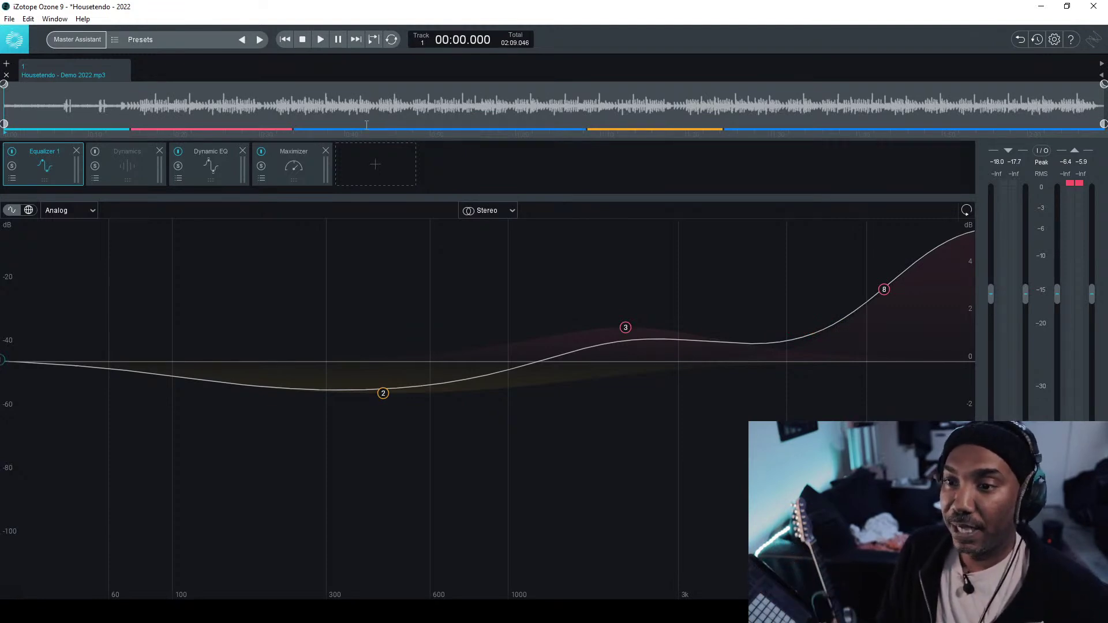
click(134, 158)
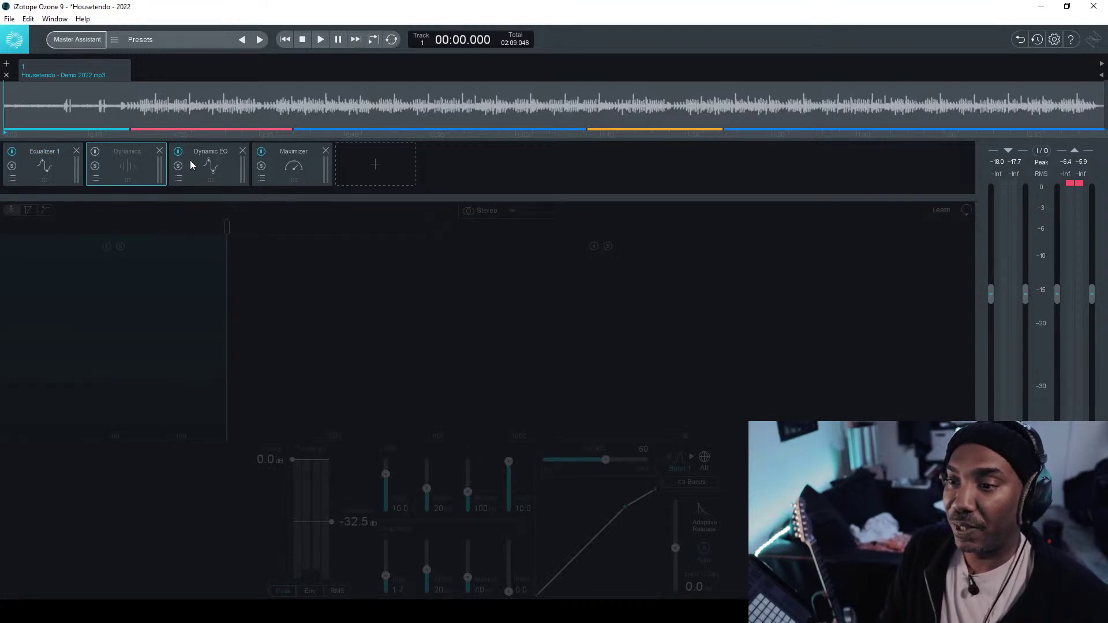
click(206, 159)
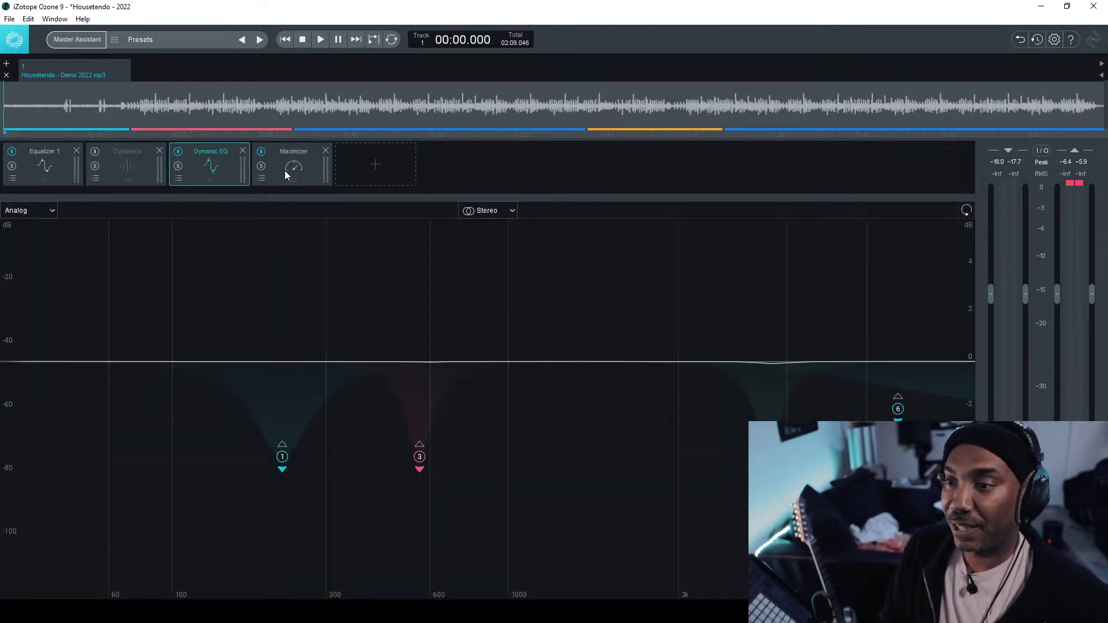
click(310, 166)
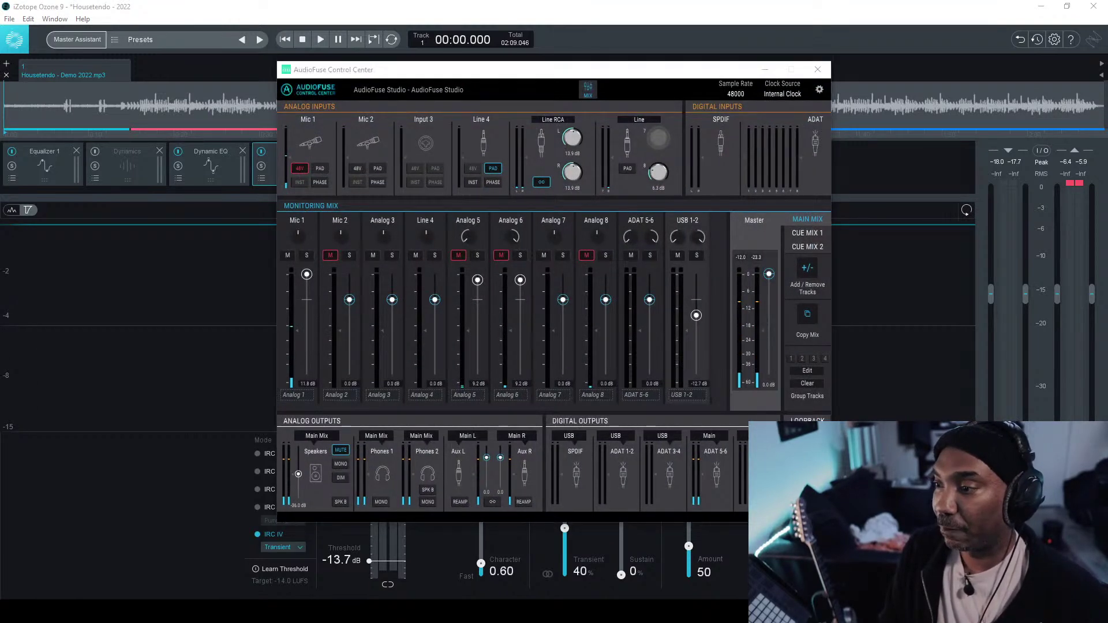
- Play the mastered track from the start to hear the processed sound, and stop playback after about half a minute
key(space)
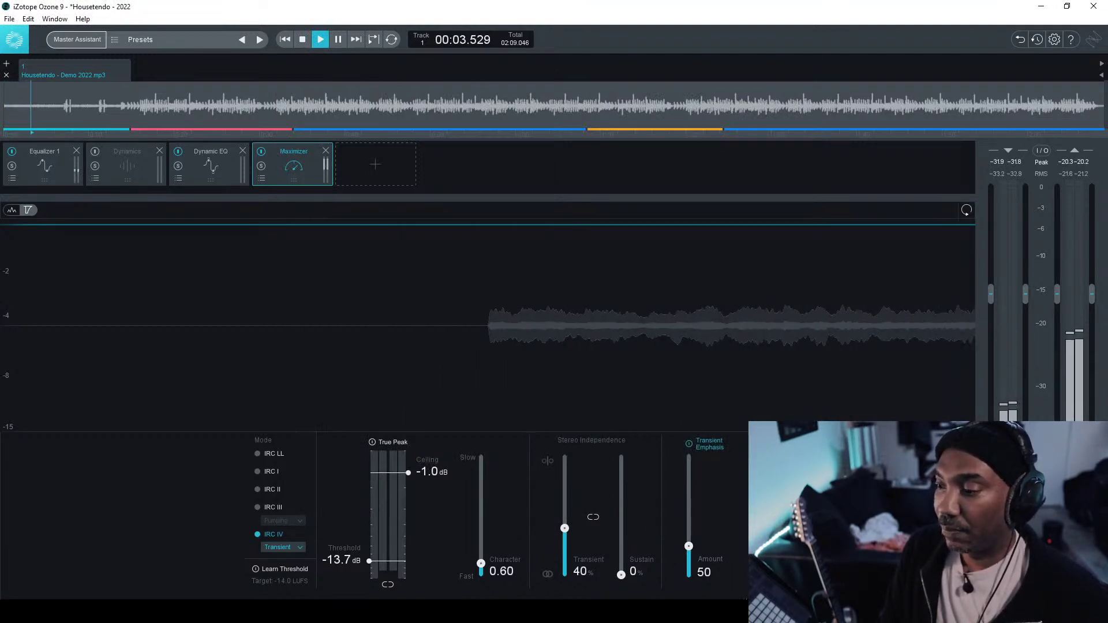
mouse_move(766, 612)
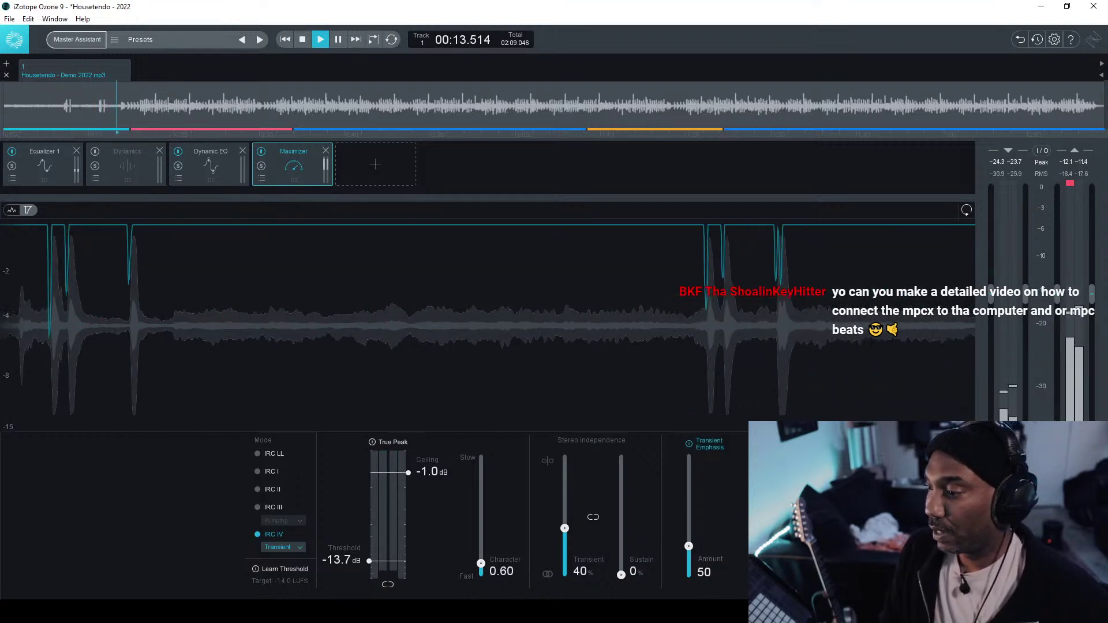
click(1028, 584)
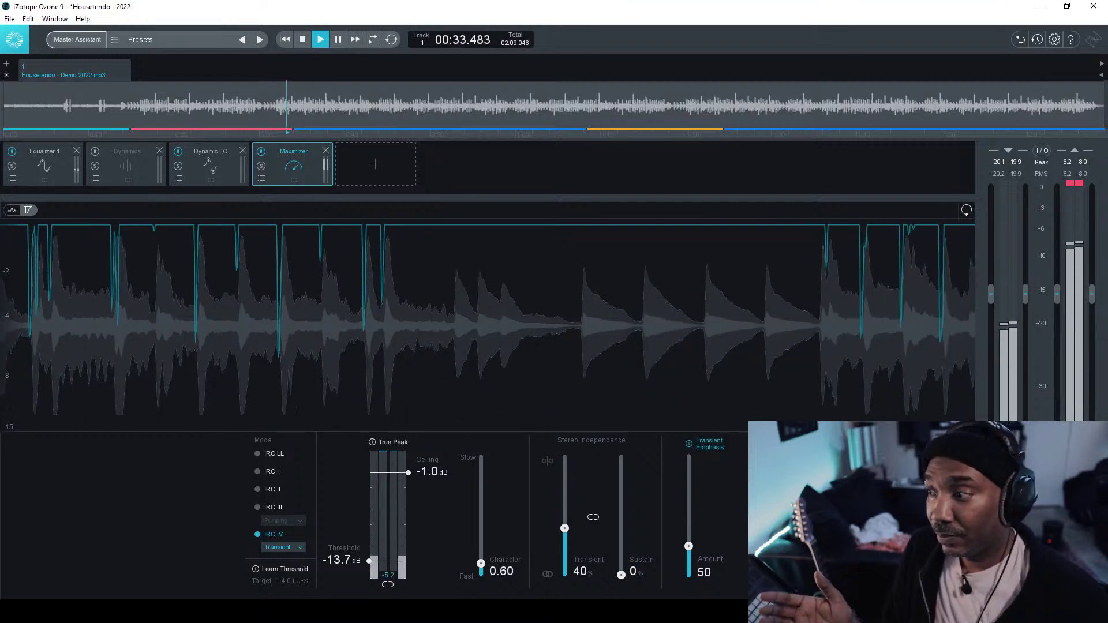
key(space)
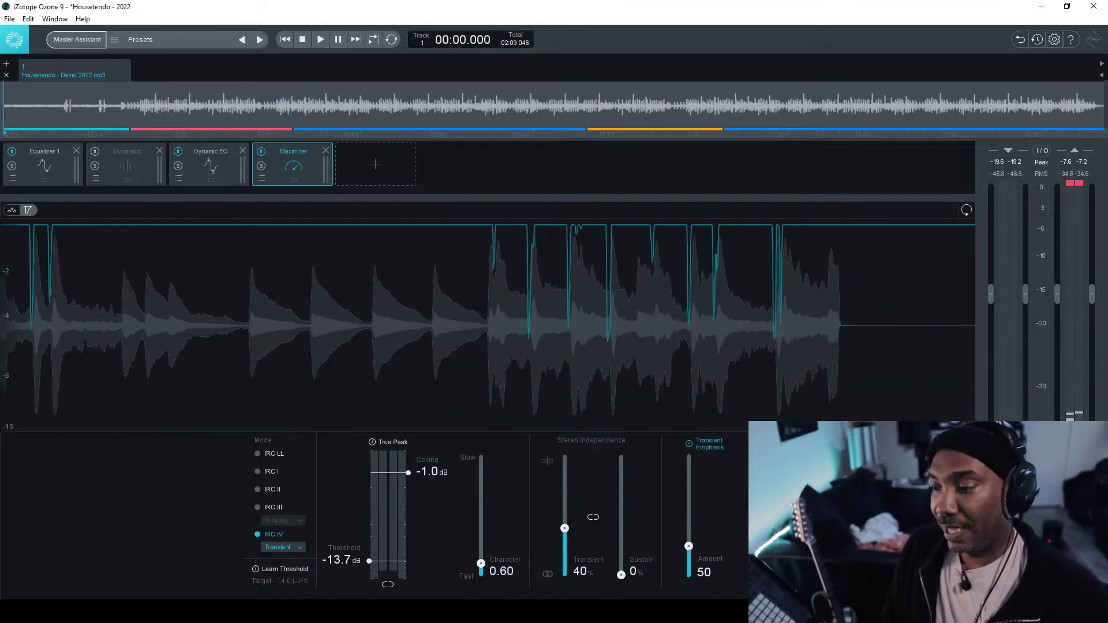
- Switch to AudioFuse Control Center, reset the USB 1-2 monitoring level to its default, and minimise the window to return to Ozone
key(alt+Tab)
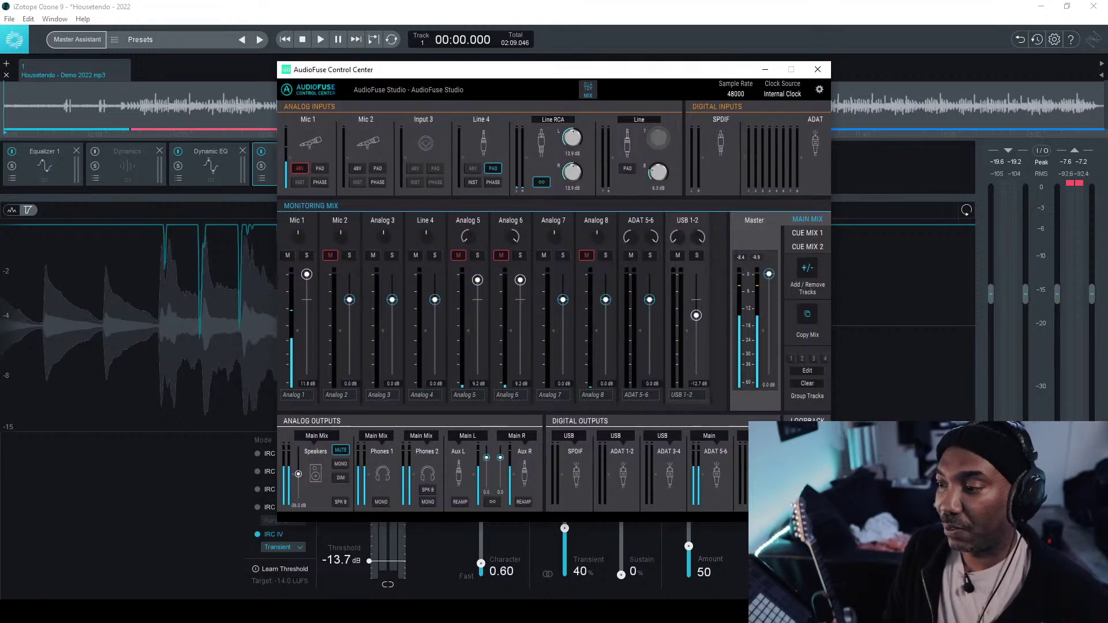
double_click(697, 315)
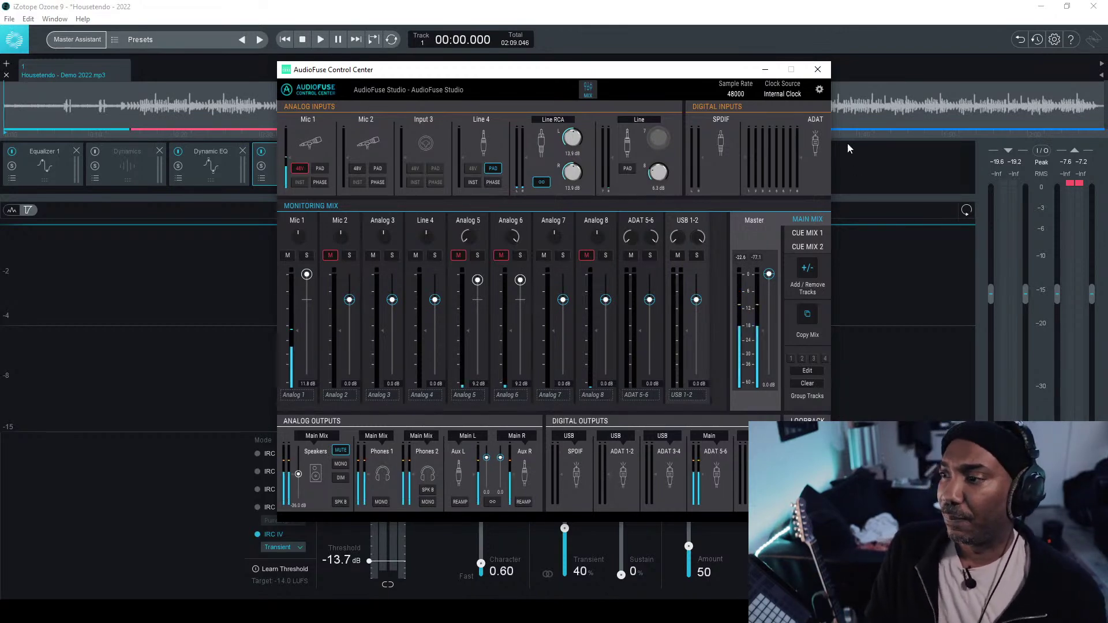
click(762, 73)
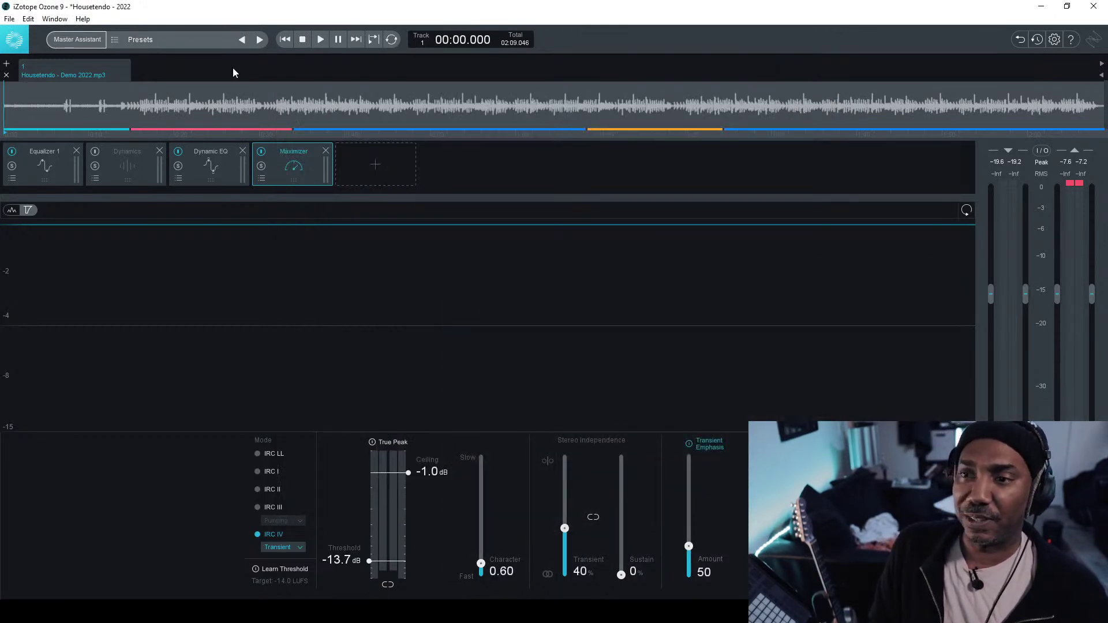
- Set up the current track's audio export as MP3 at 320 kbps and confirm the export settings
click(9, 19)
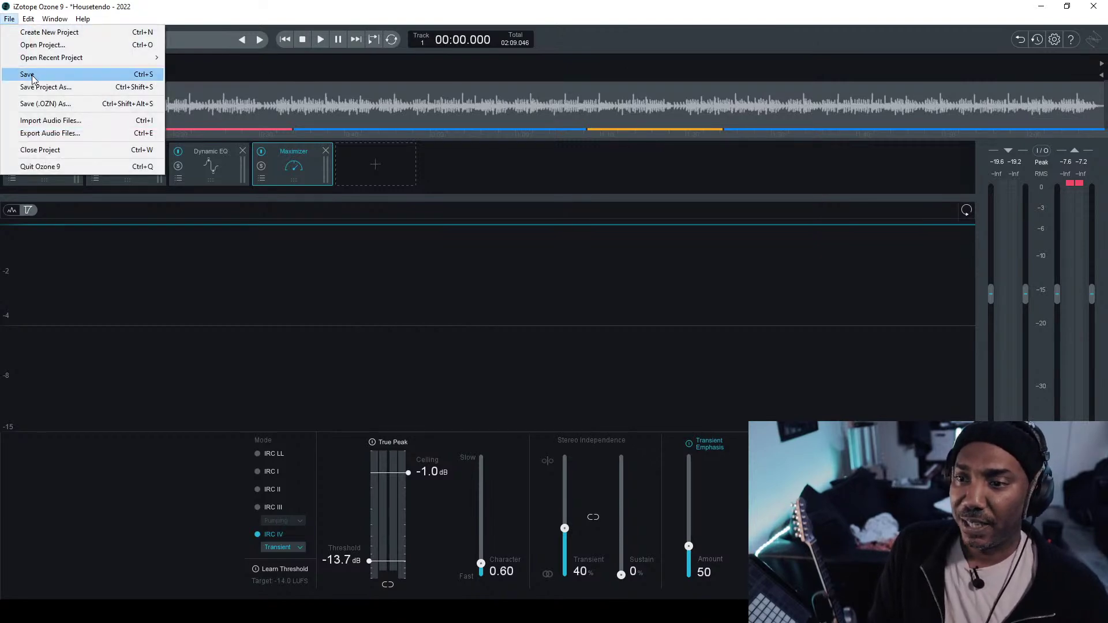
click(58, 133)
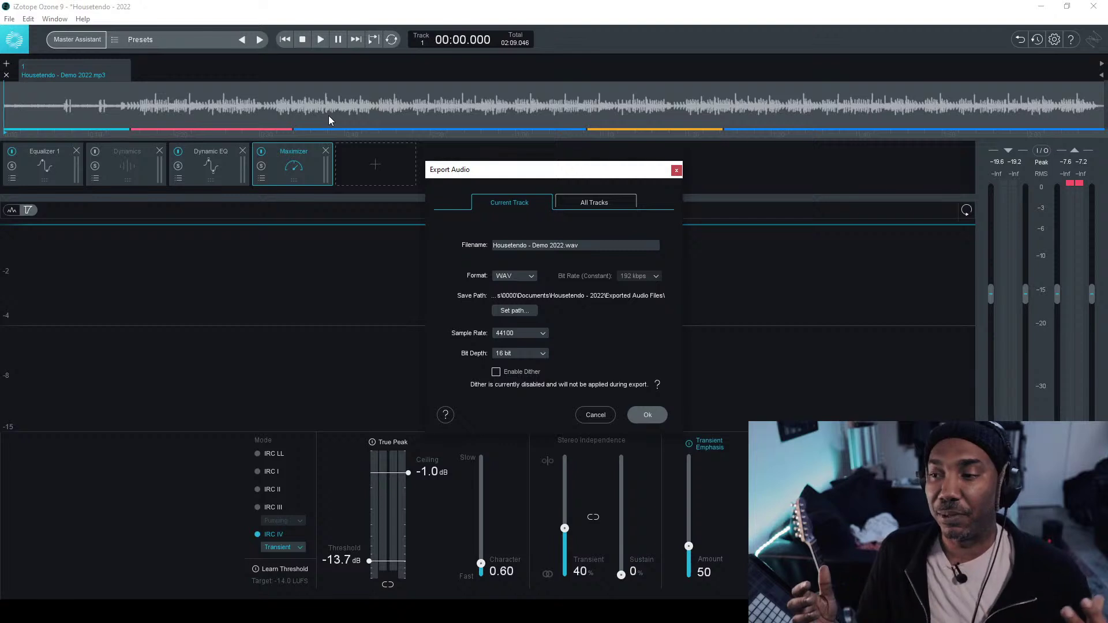
click(527, 277)
click(512, 316)
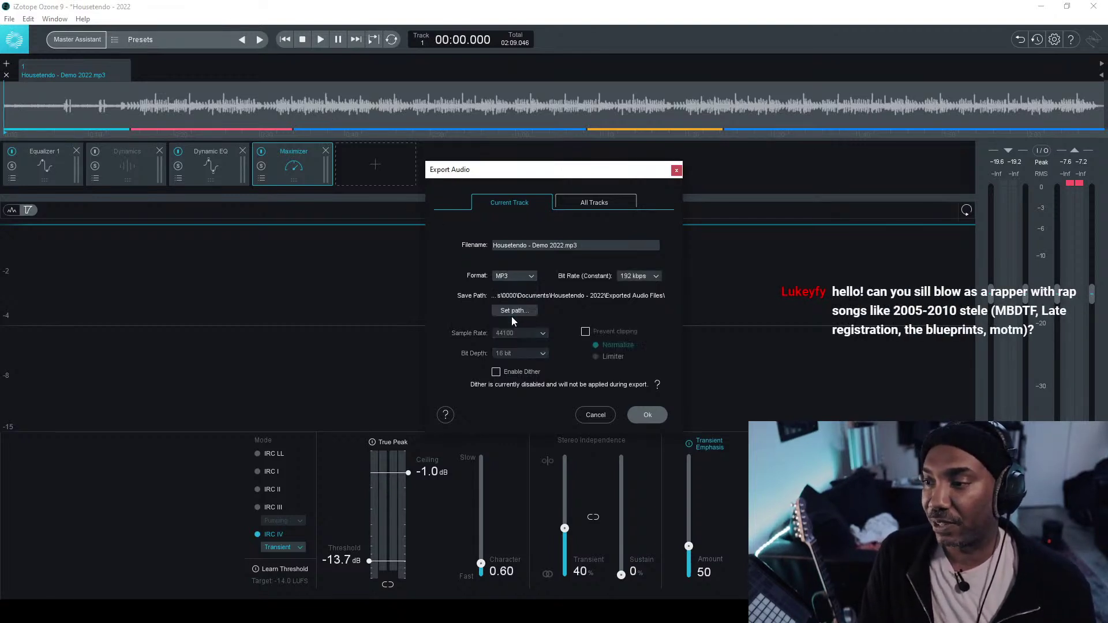
click(647, 279)
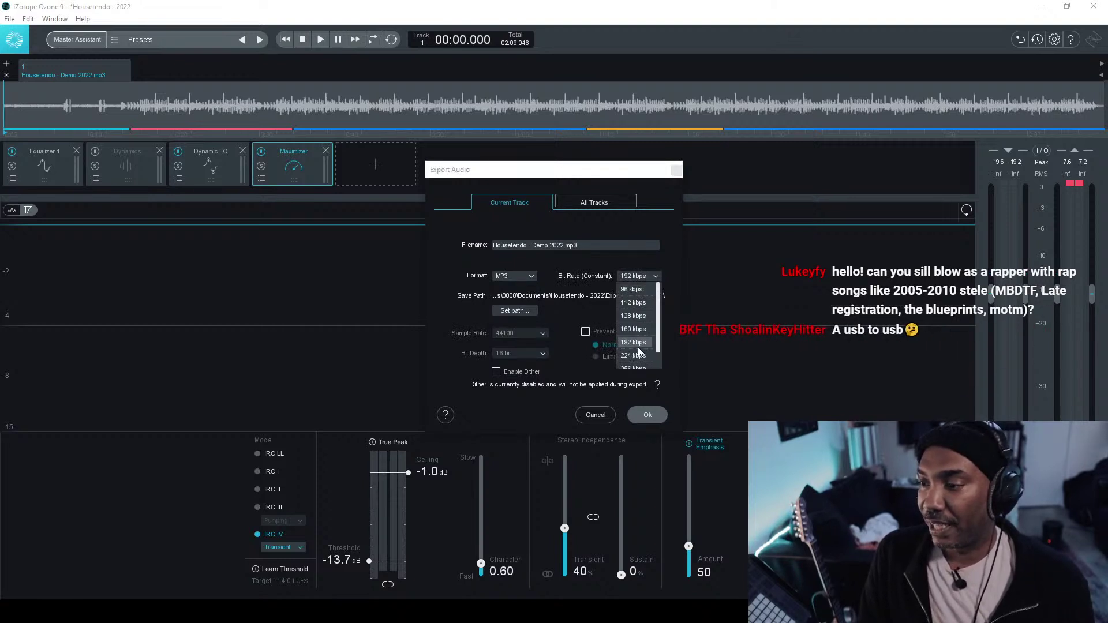
scroll(639, 347, down, 2)
click(632, 361)
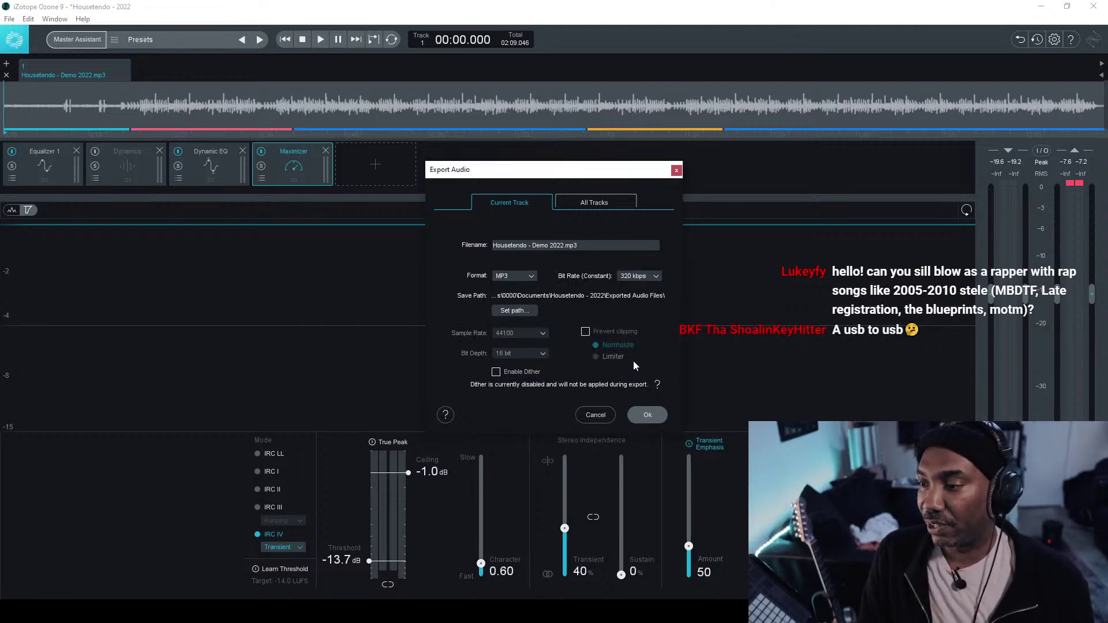
click(645, 415)
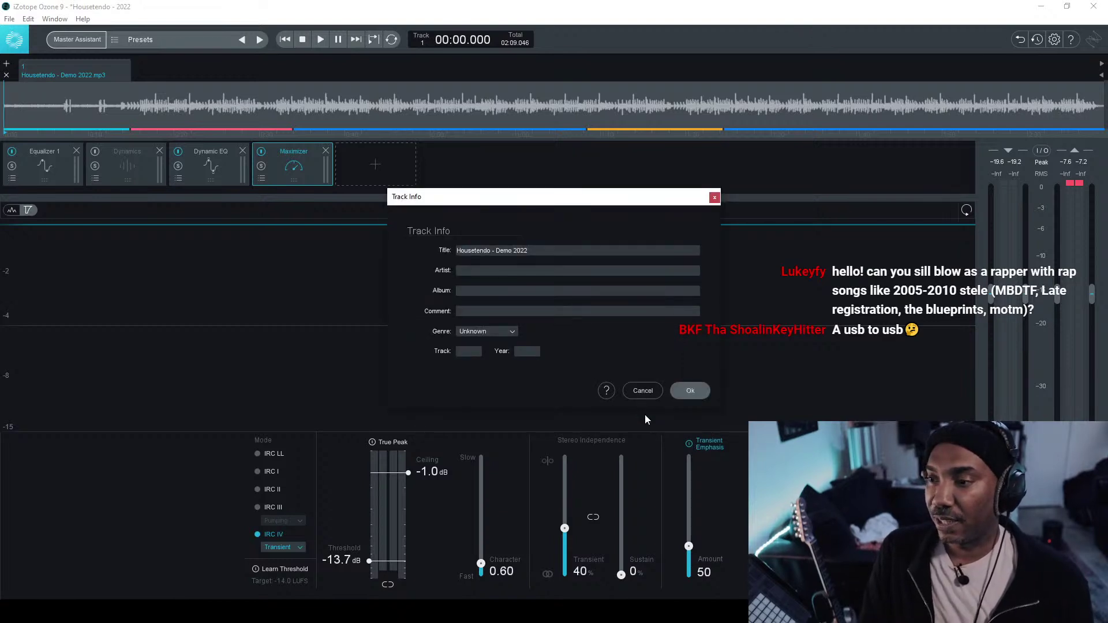
- Enter Housetendo as the artist in the exported track's info
click(510, 269)
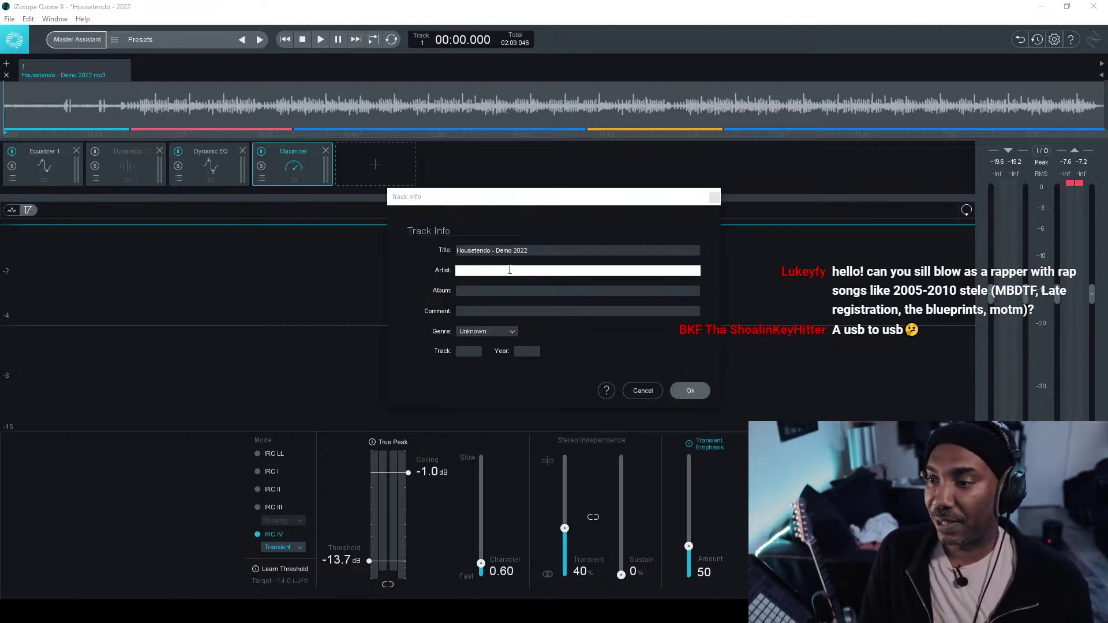
text(H)
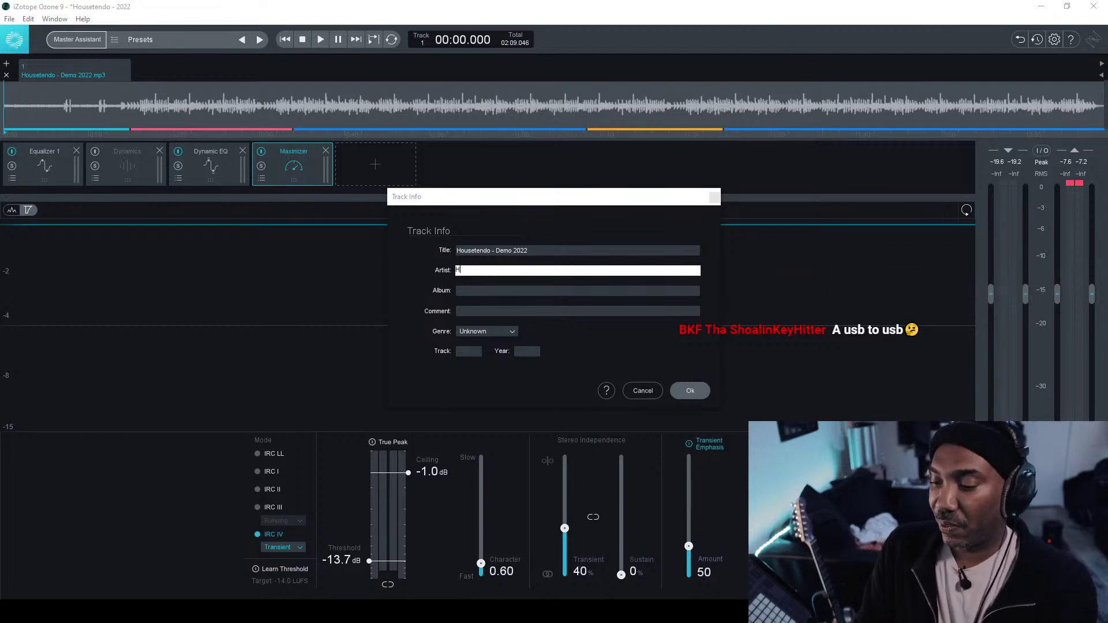
text(ousetendo)
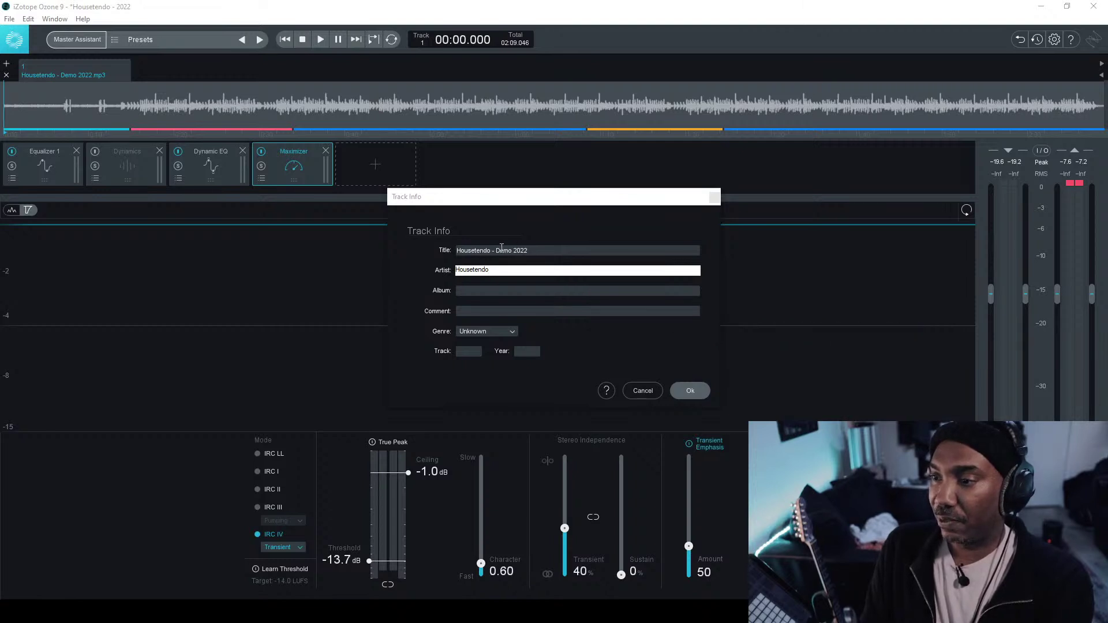
- Shorten the track title to "Demo 2022" by removing the artist name and dash in front of it
click(481, 249)
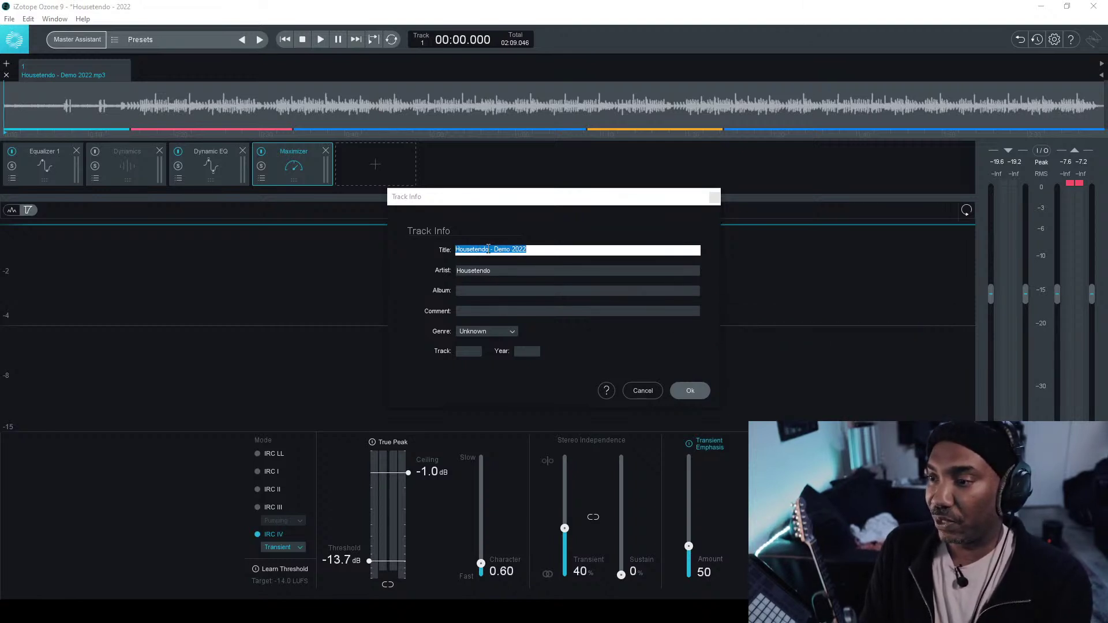
click(494, 248)
key(BackSpace)
key(BackSpace)
key(BackSpace)
key(BackSpace)
key(BackSpace)
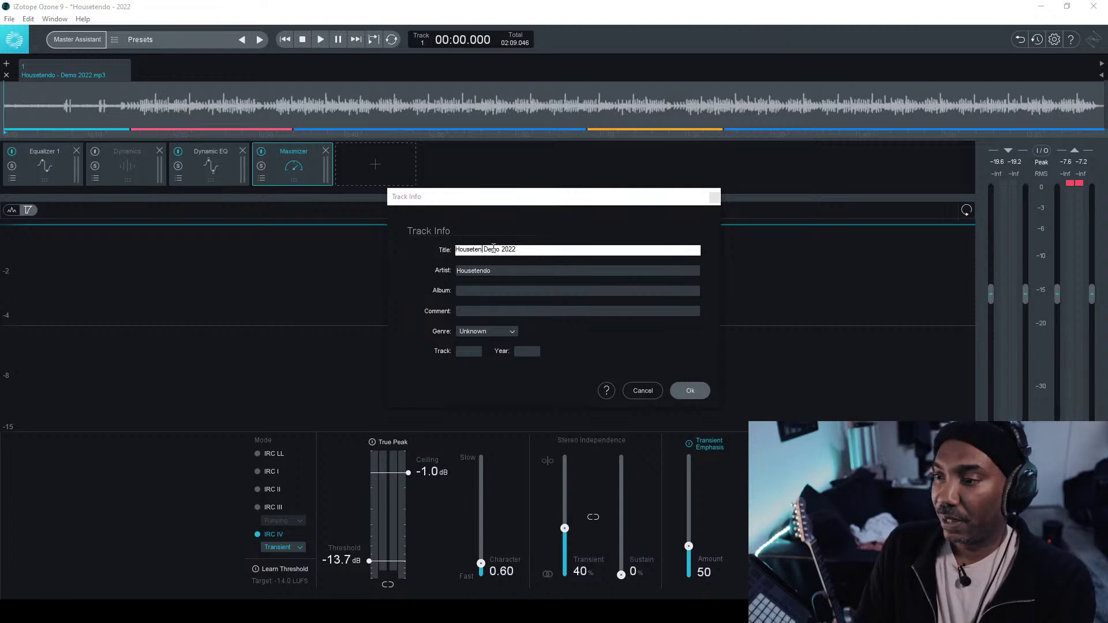
key(BackSpace)
key(BackSpace)
key(BackSpace)
key(BackSpace)
key(BackSpace)
key(BackSpace)
key(BackSpace)
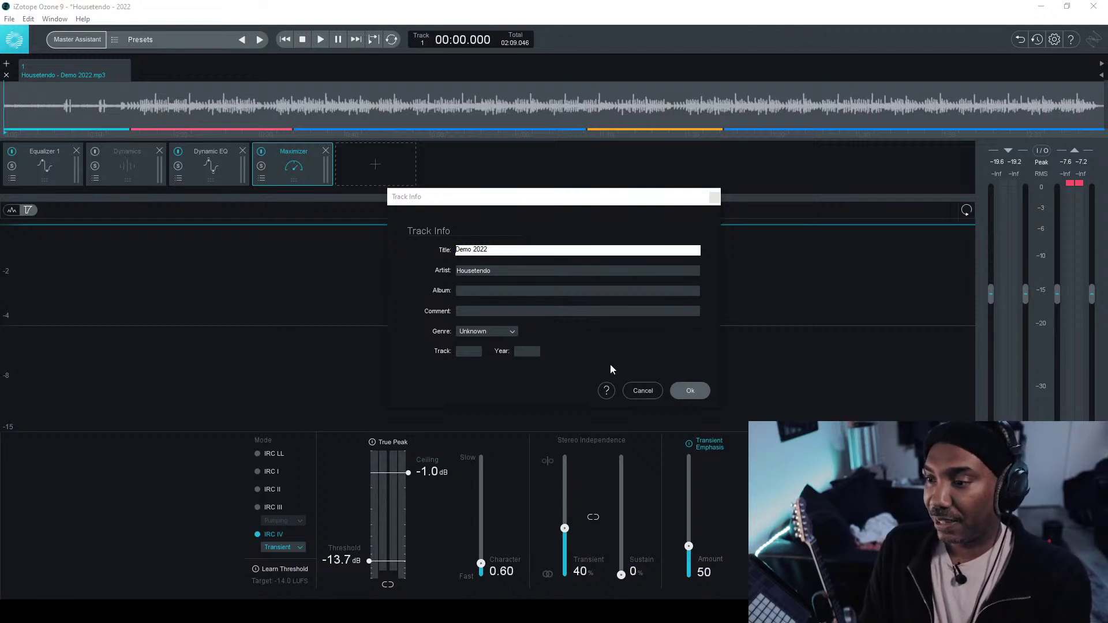
- Set the exported track's genre to Electronic in the track info
click(504, 333)
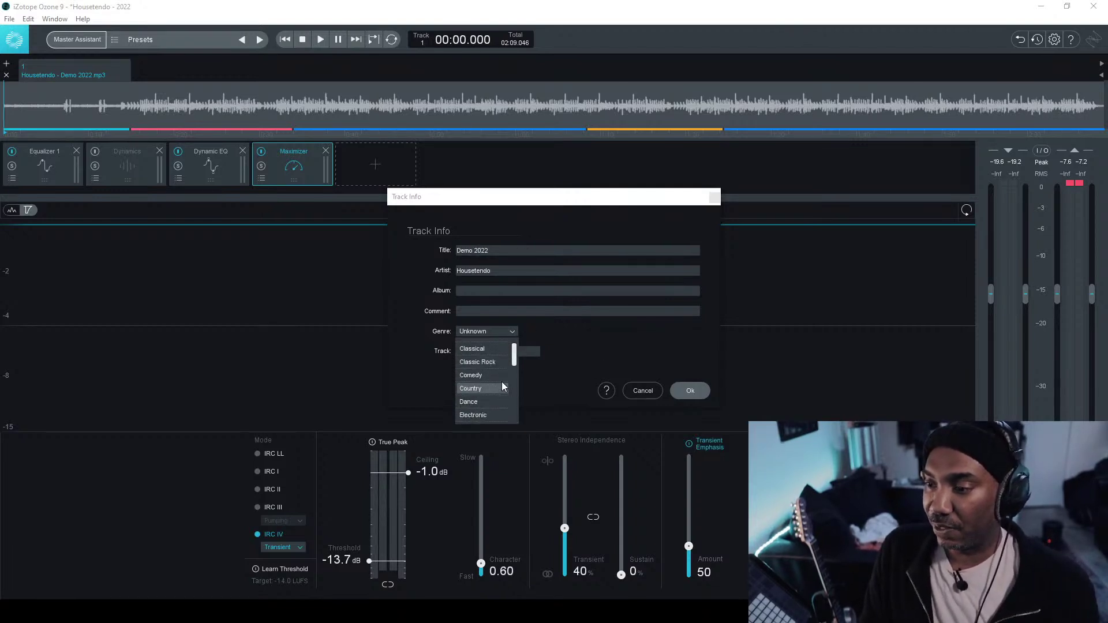
scroll(501, 382, down, 3)
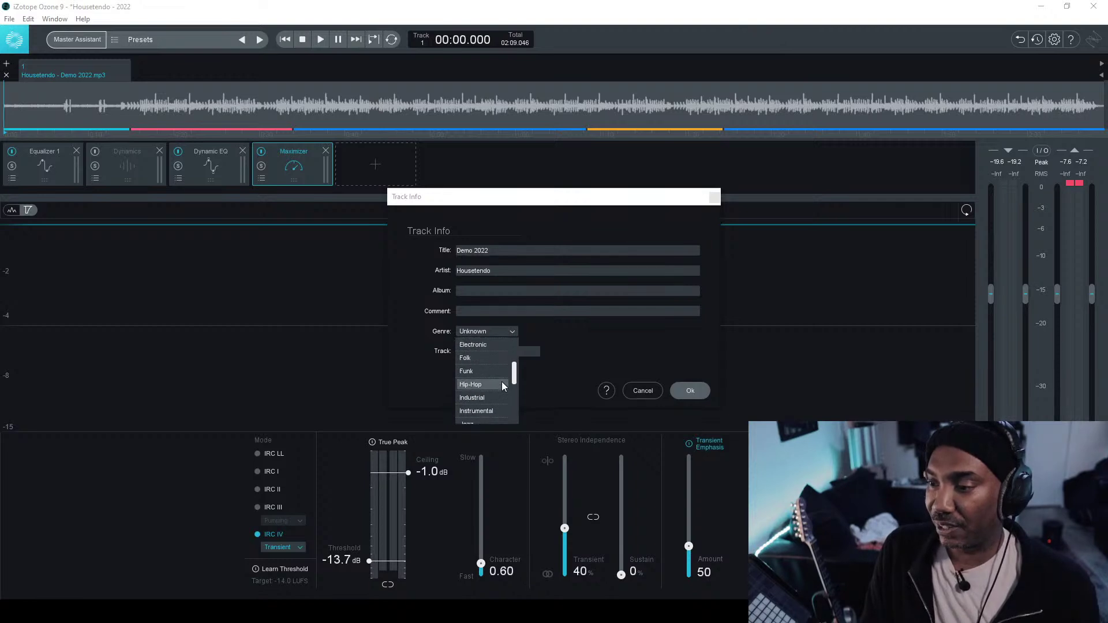
scroll(502, 385, down, 3)
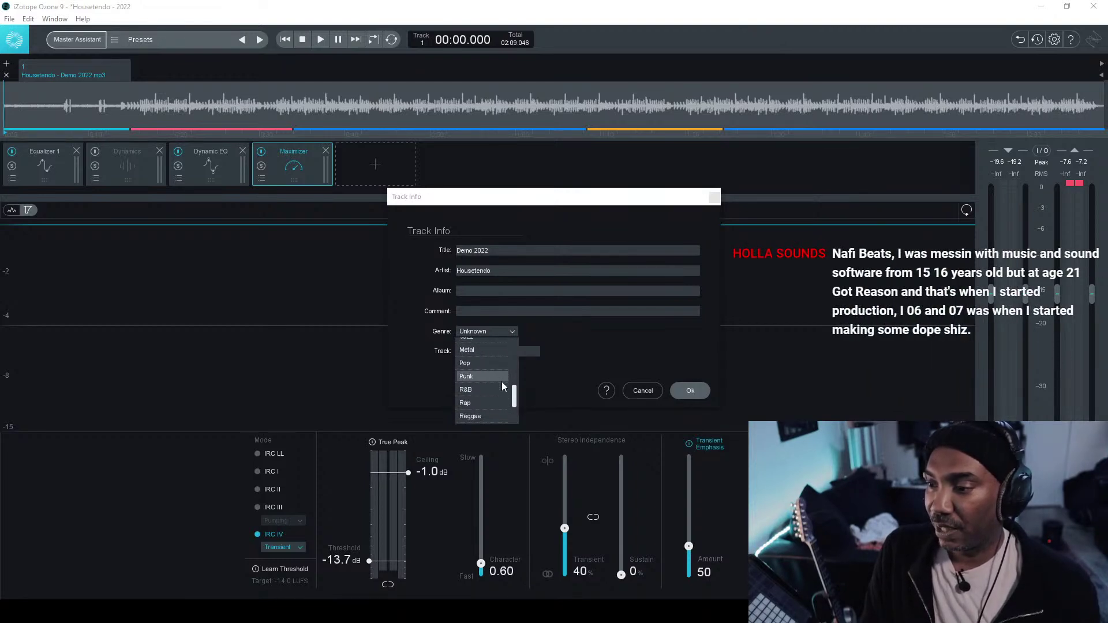
scroll(503, 386, down, 3)
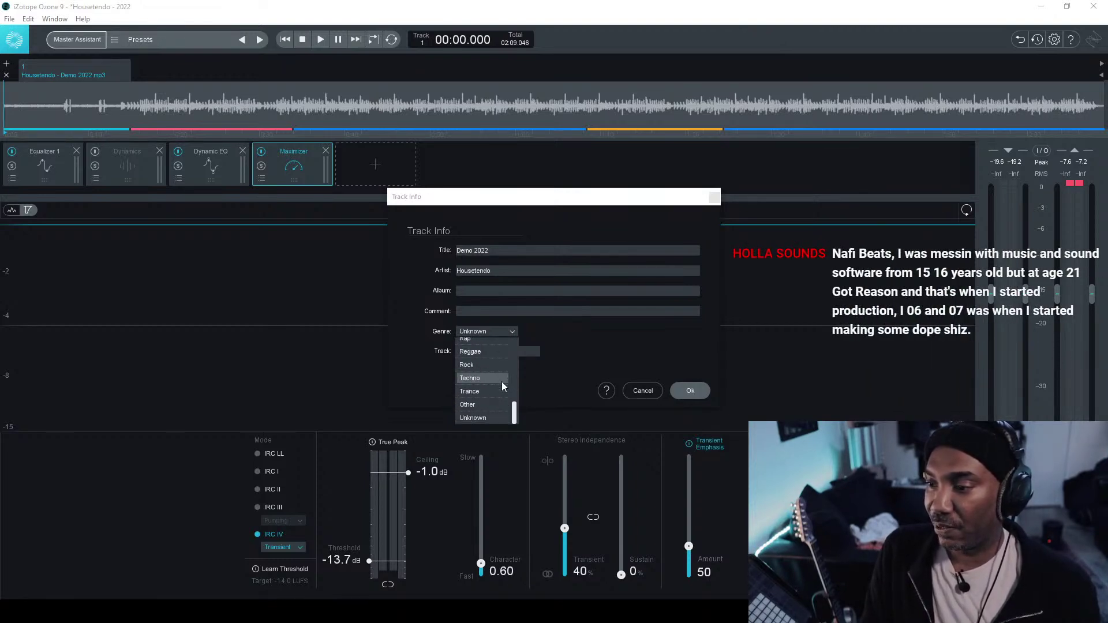
scroll(503, 383, up, 5)
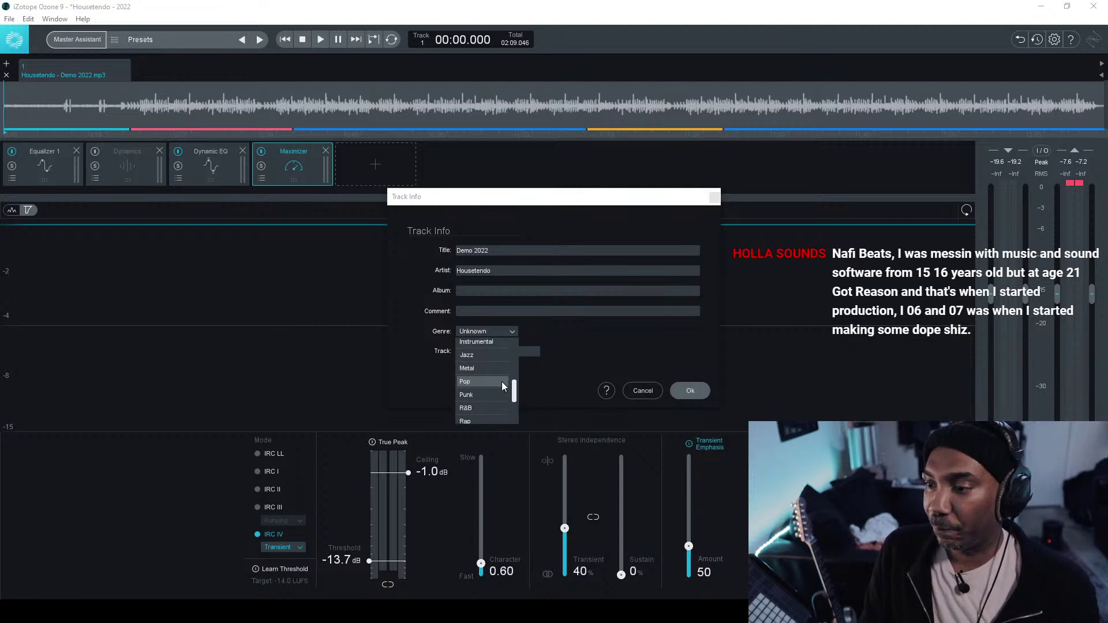
scroll(502, 385, up, 4)
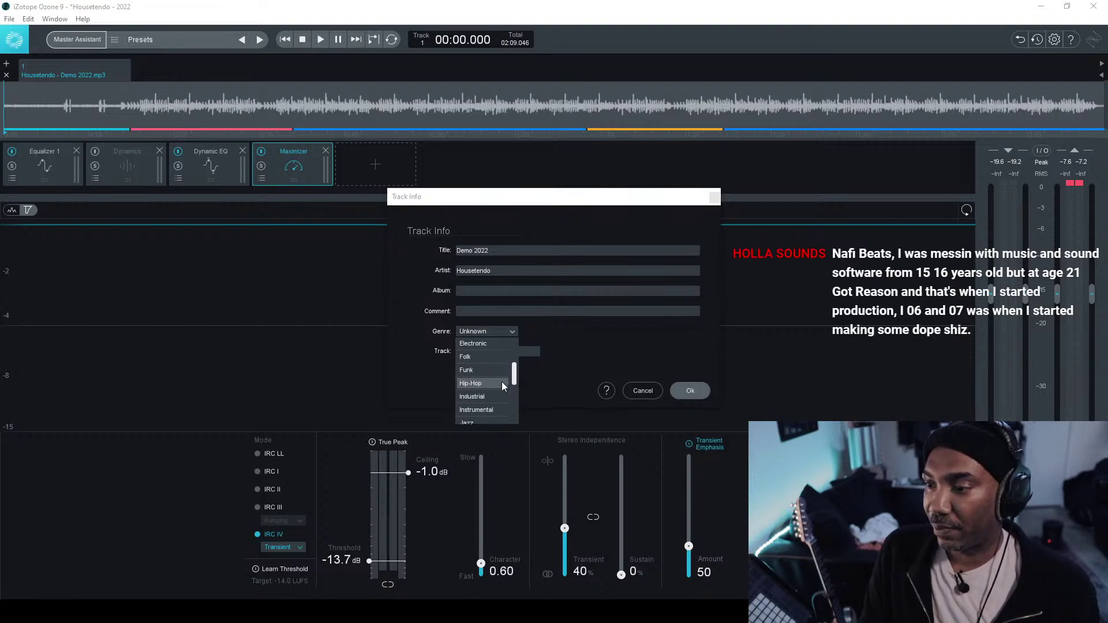
scroll(501, 383, up, 4)
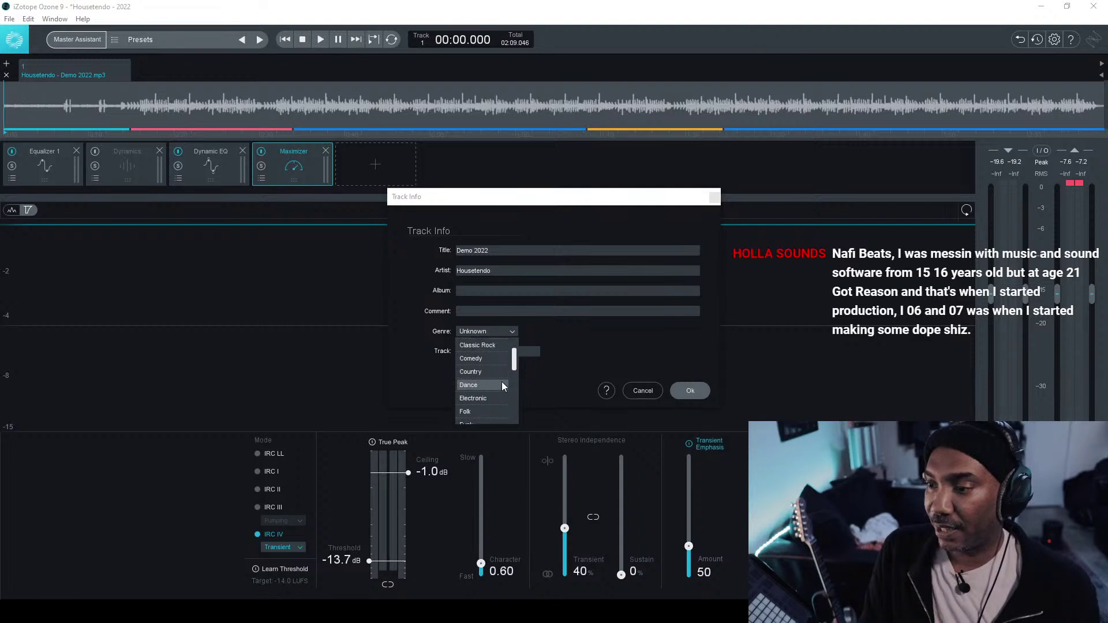
scroll(502, 386, up, 2)
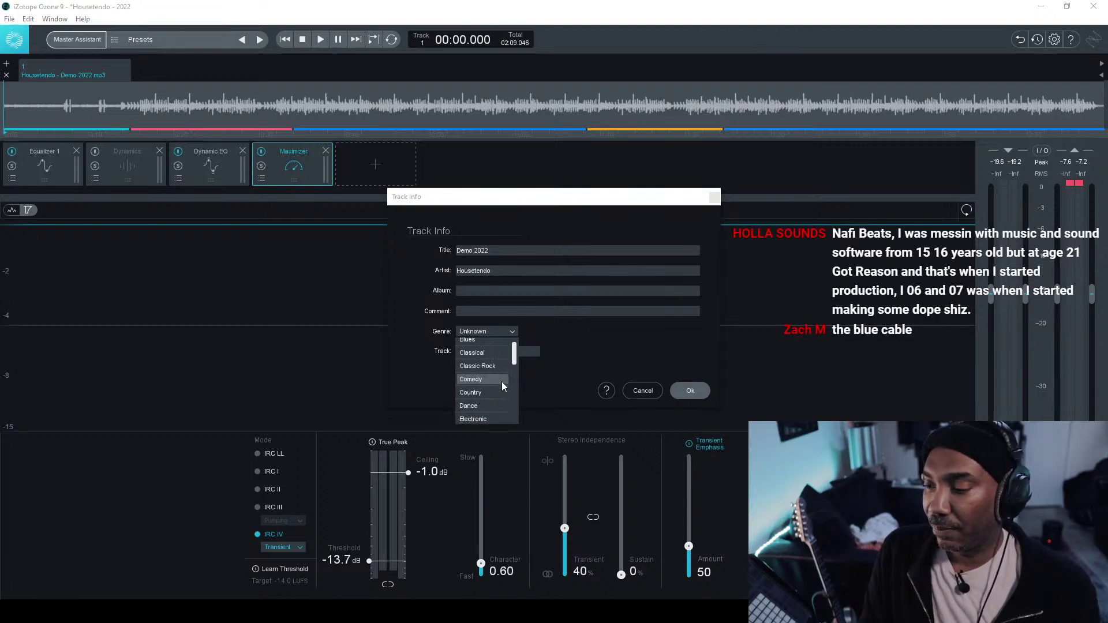
scroll(501, 383, down, 2)
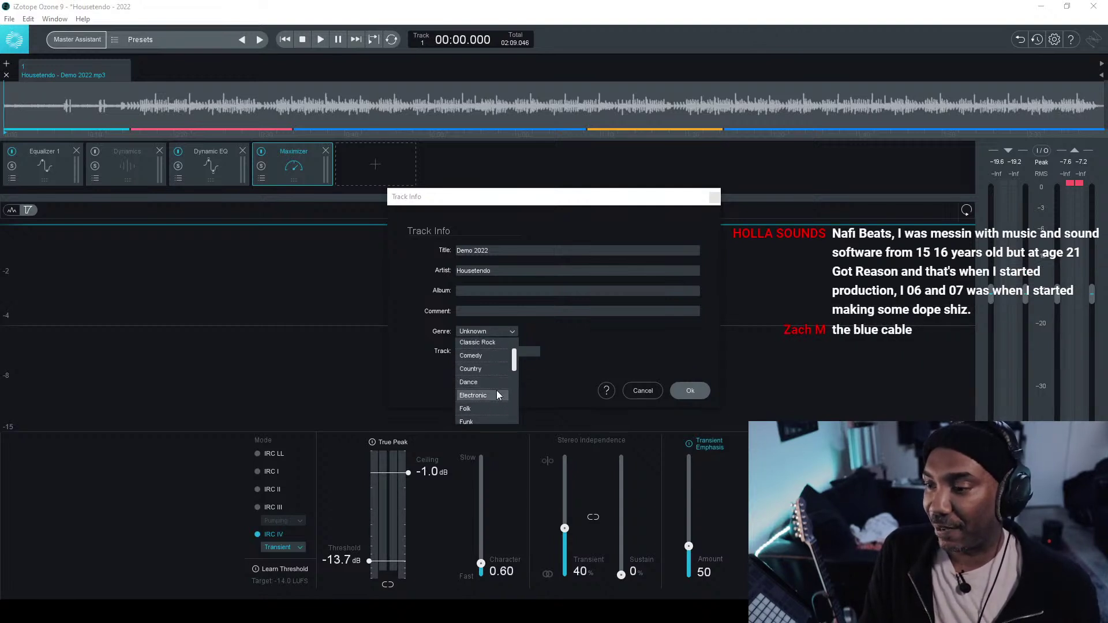
click(498, 395)
- Set the track's year to 2022 and confirm the track info to start the MP3 export
click(524, 352)
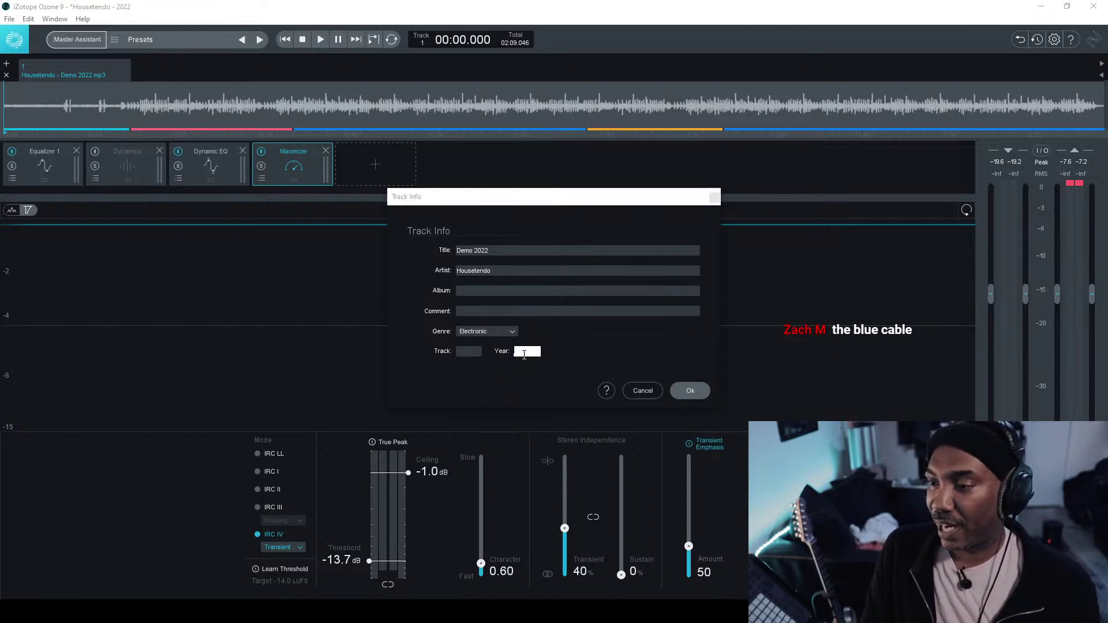
text(2022)
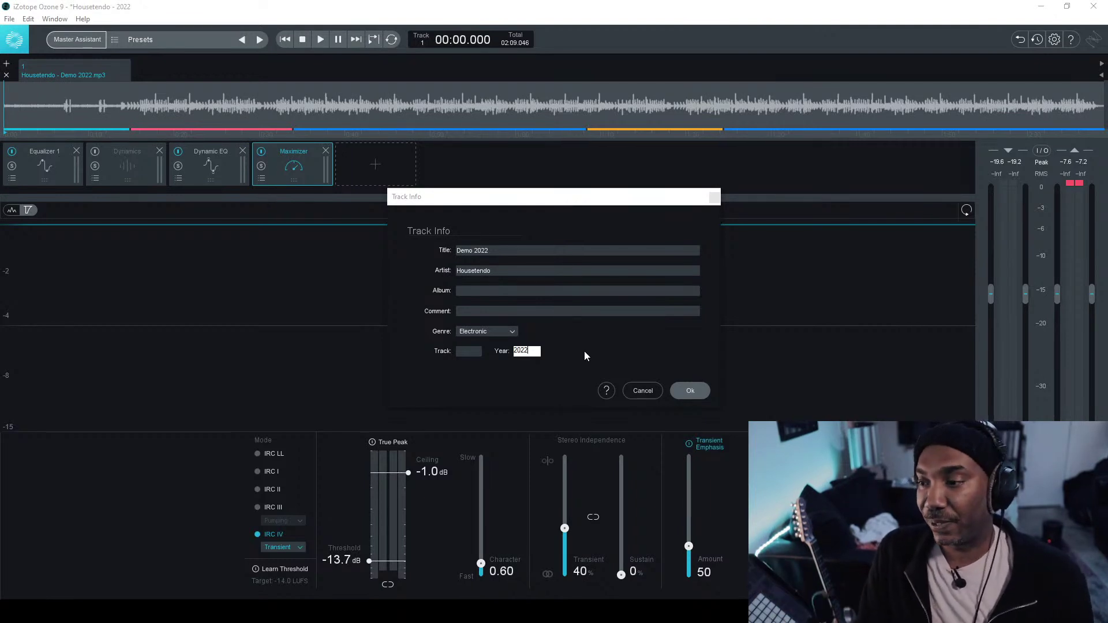
click(689, 390)
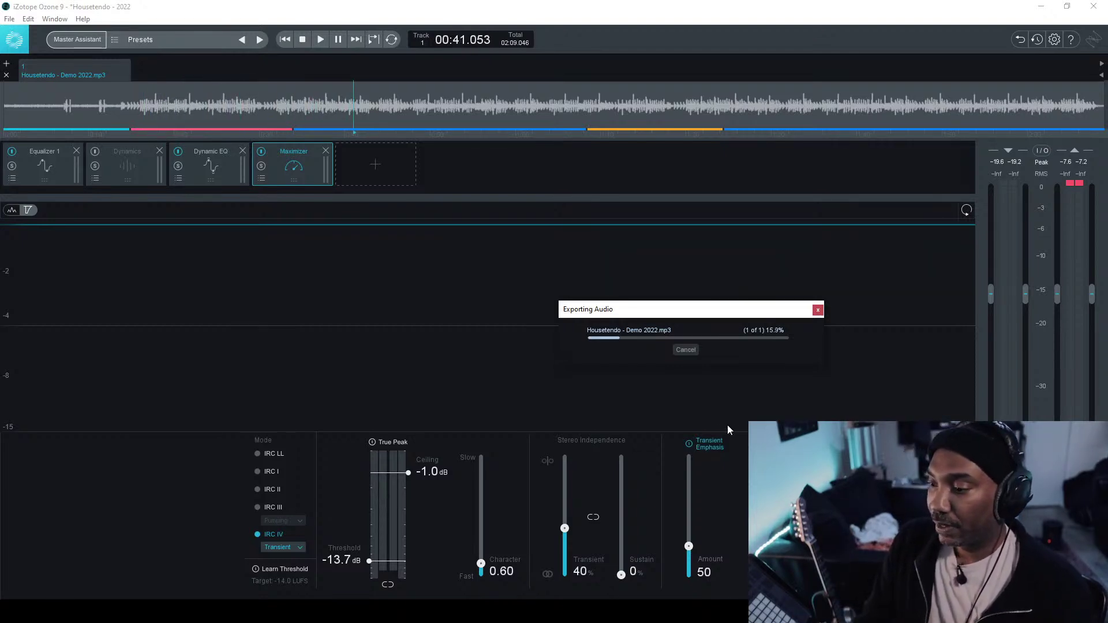
- Check the monitoring mix in AudioFuse Control Center while the export runs, and minimise its window again
click(831, 612)
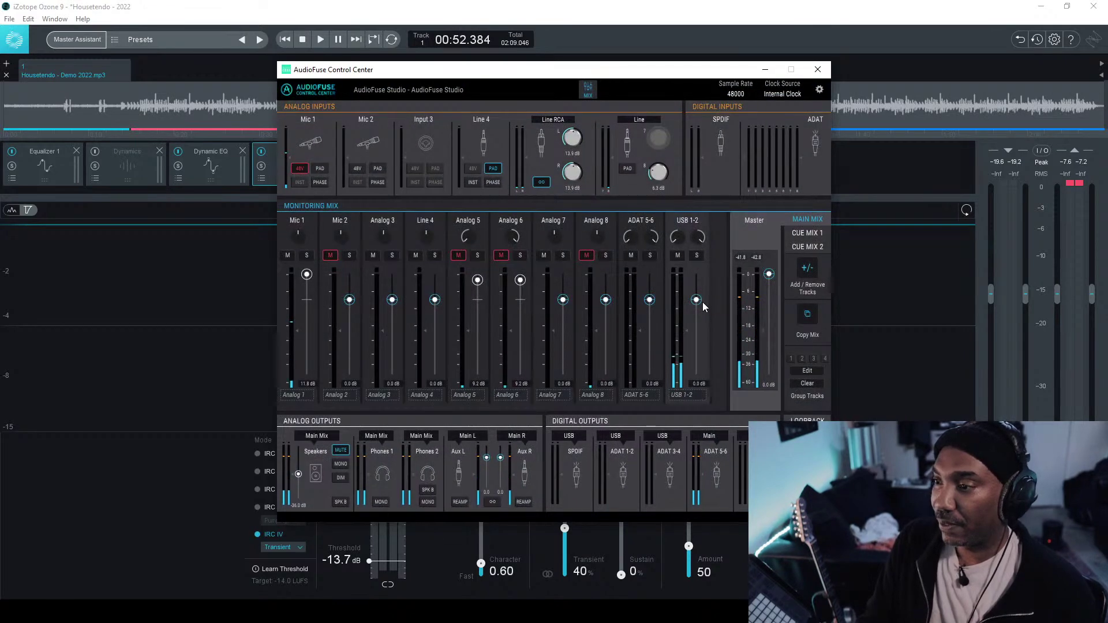
click(762, 72)
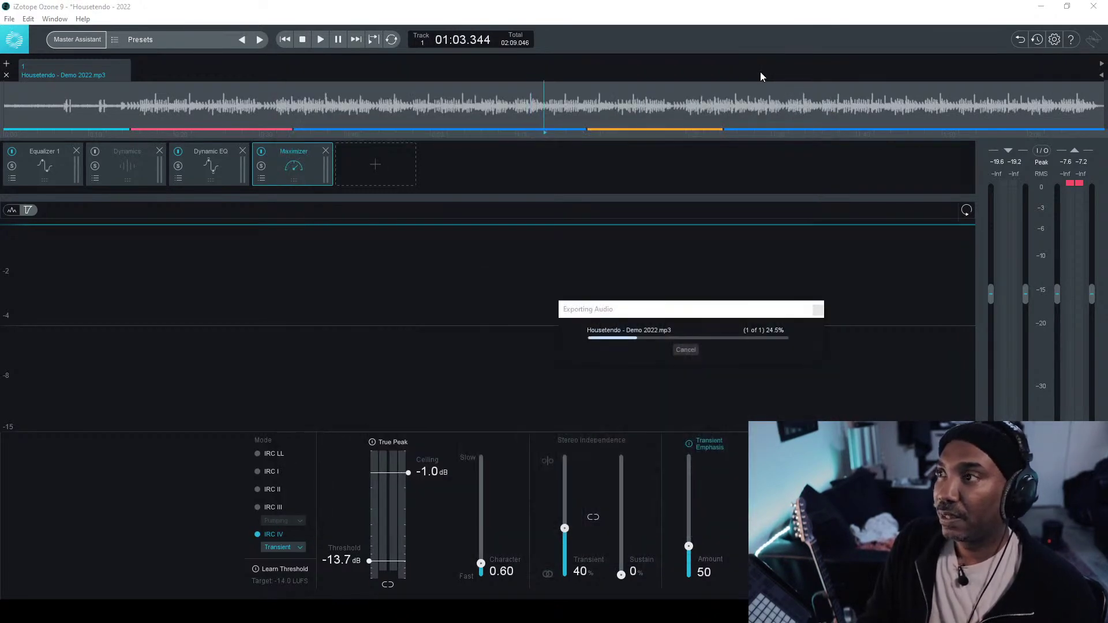
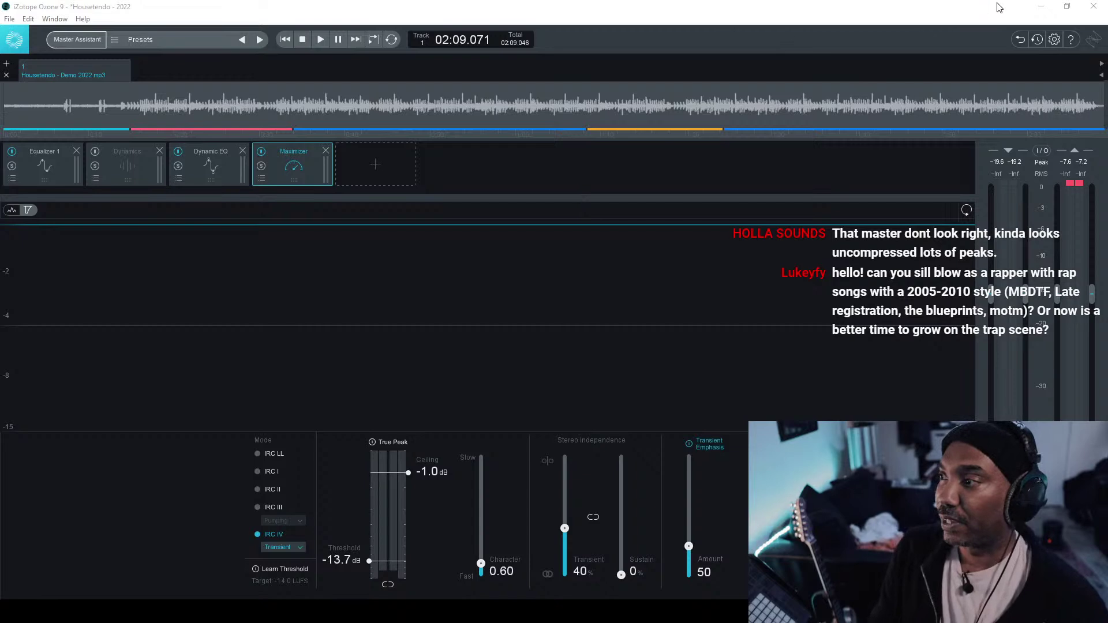
- Minimise Ozone and switch to the Housetendo project in the MPC software
click(1040, 6)
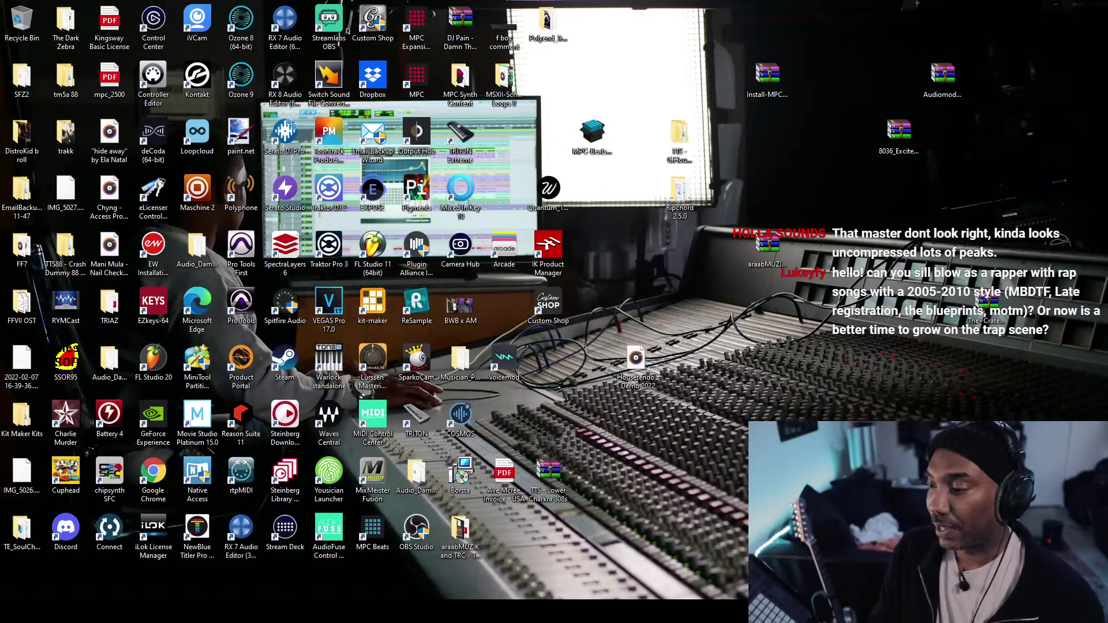
key(alt+Tab)
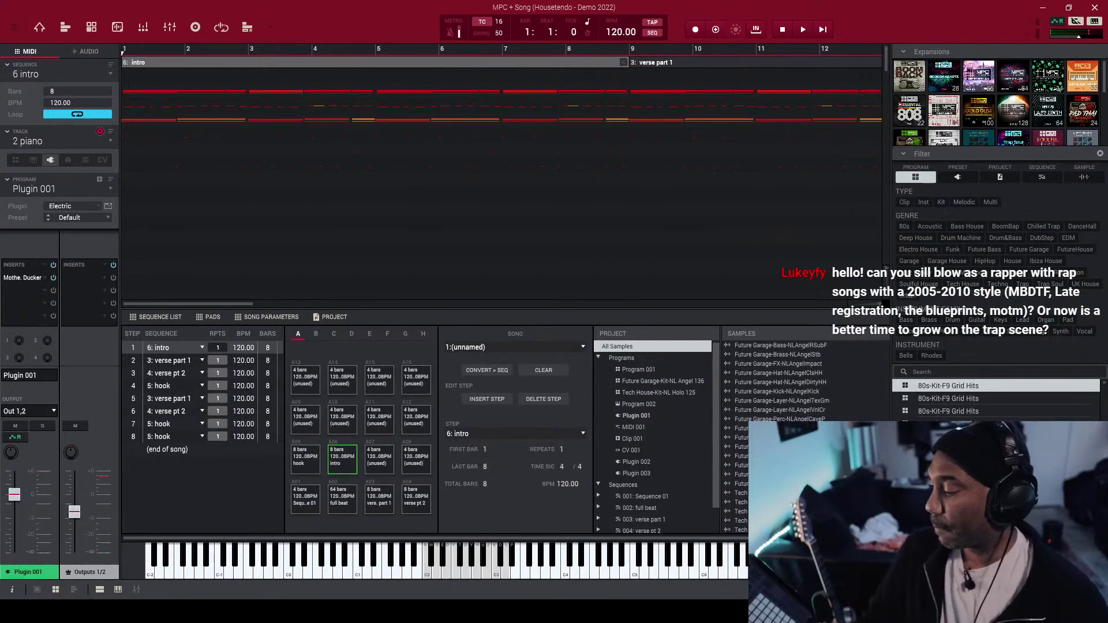